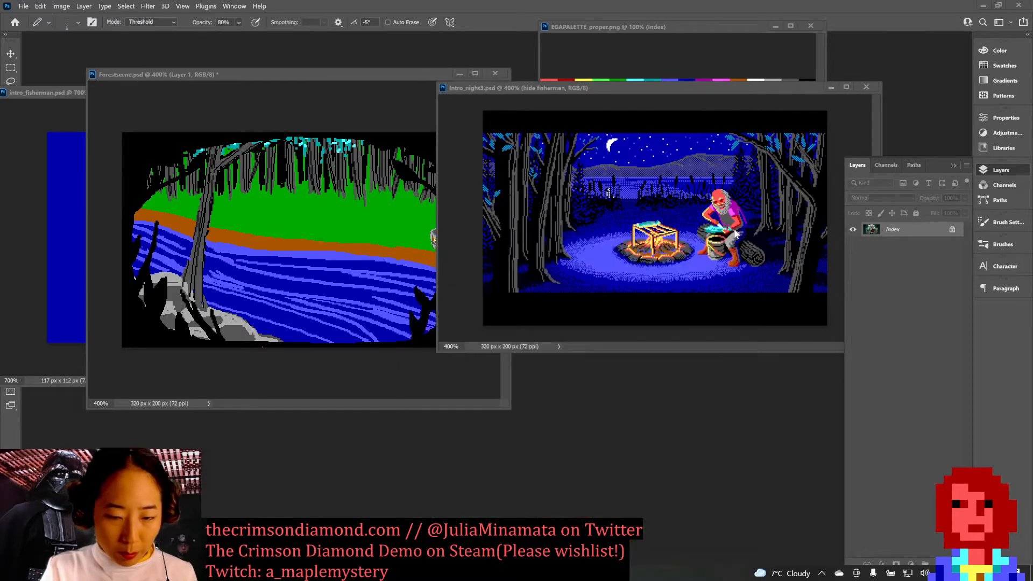
Step: Minimize the Intro_night3 document and move the Forestscene window clear of the fisherman image and the colour palette
drag(352, 74, 485, 85)
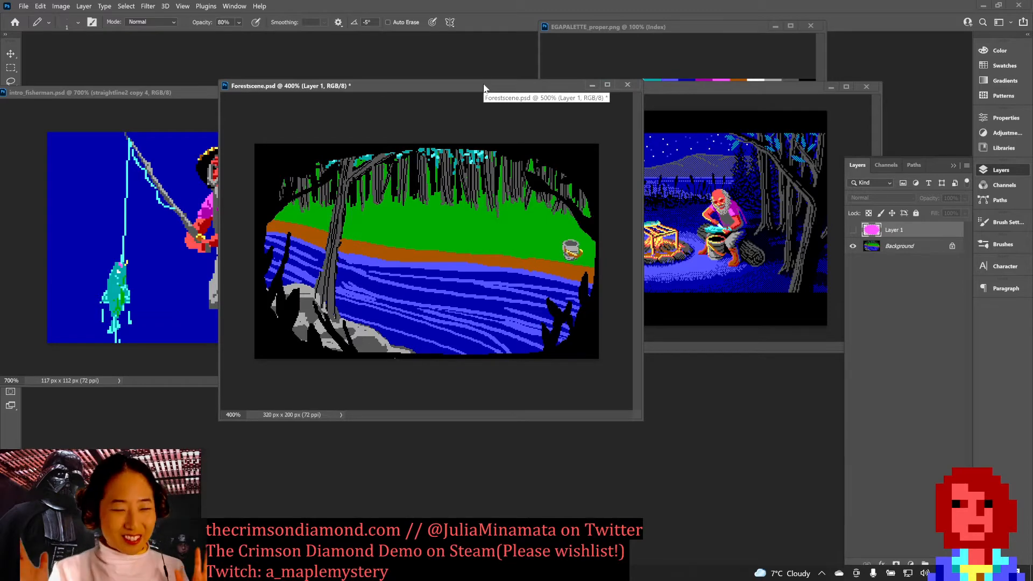
click(828, 87)
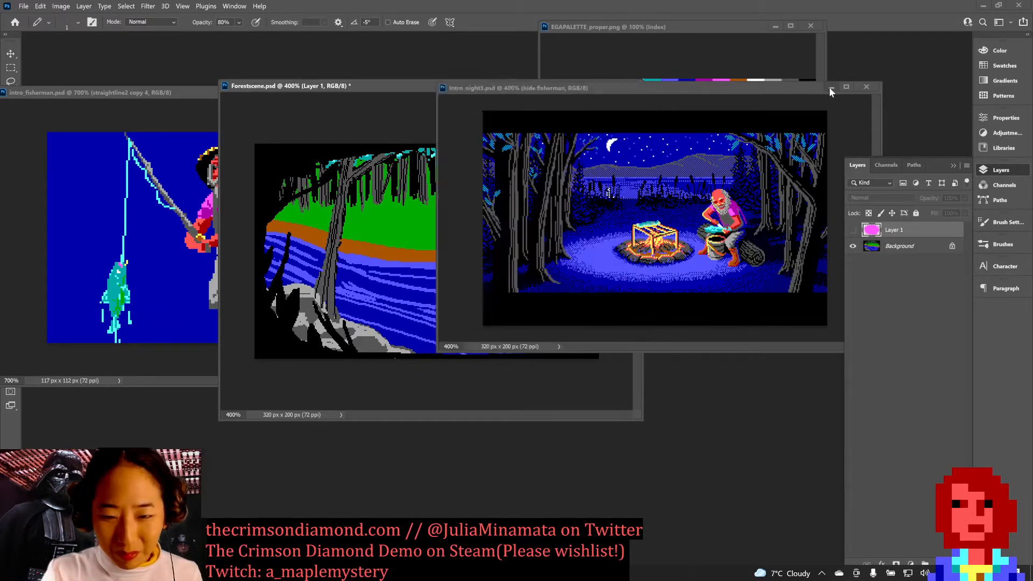
click(830, 87)
drag(524, 84, 571, 103)
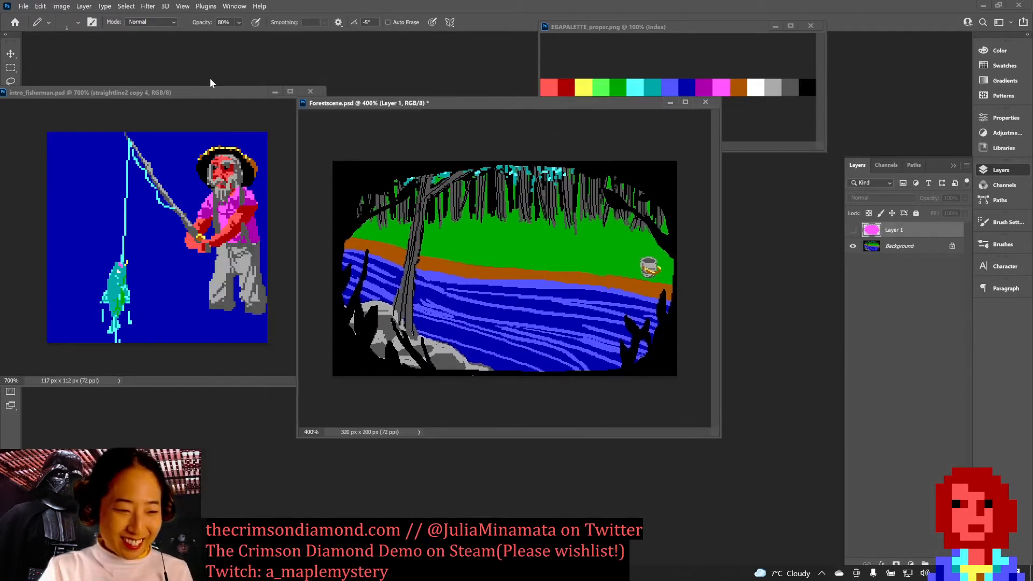
Step: Place the intro_fisherman and Forestscene windows side by side and move the small jetty3.gif window out from between them
drag(201, 95, 288, 56)
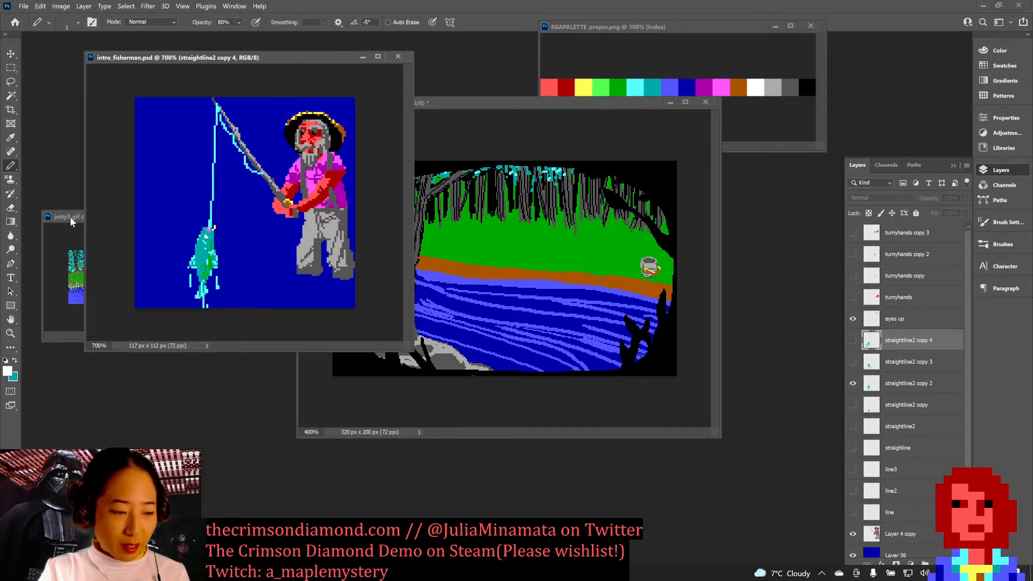
drag(70, 218, 74, 409)
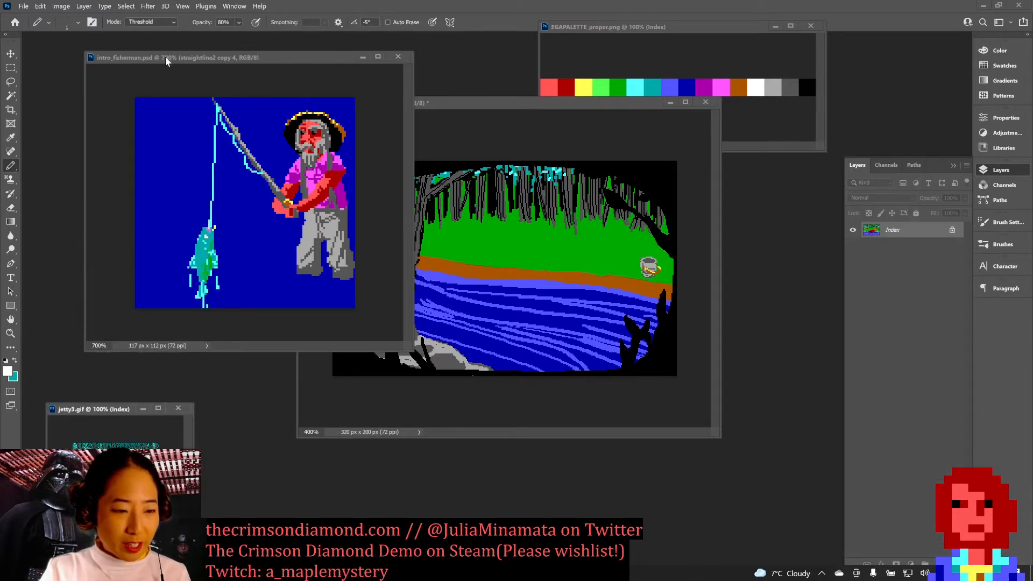
drag(166, 56, 99, 57)
drag(409, 101, 471, 101)
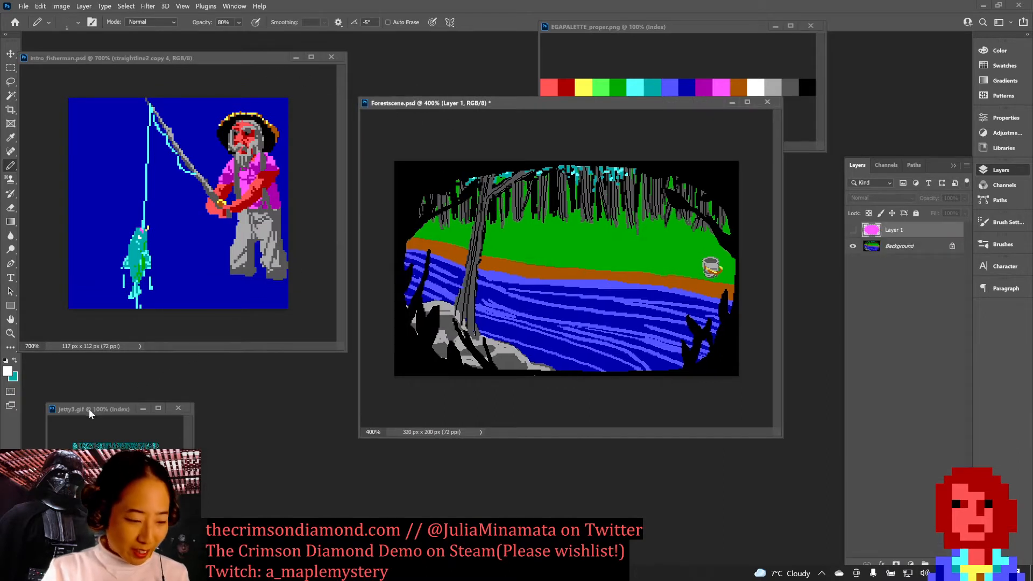
Step: Enlarge the jetty3.gif window, set its zoom to 400%, and place it over the fisherman image beside the forest scene
drag(89, 409, 60, 175)
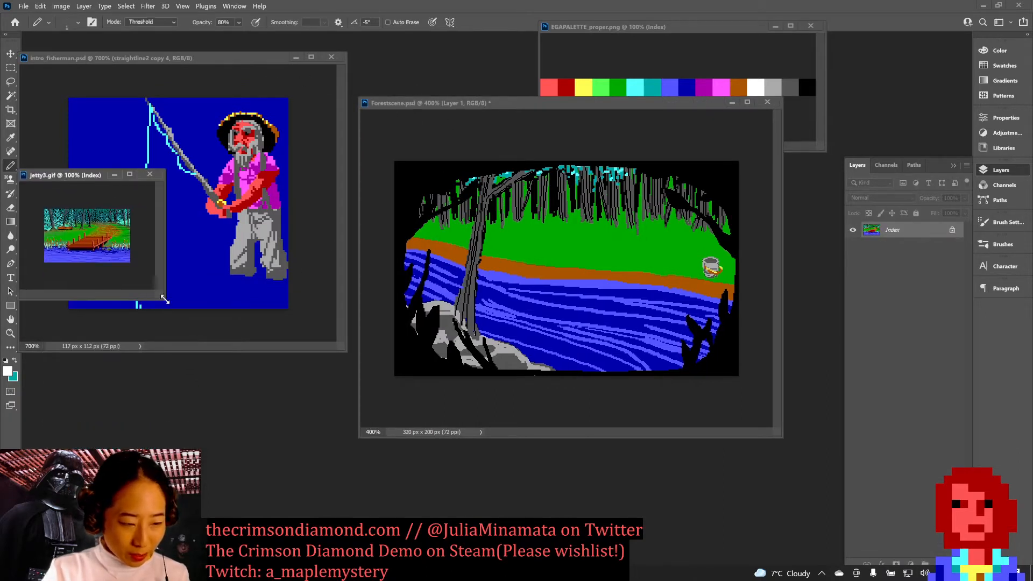
drag(164, 299, 303, 463)
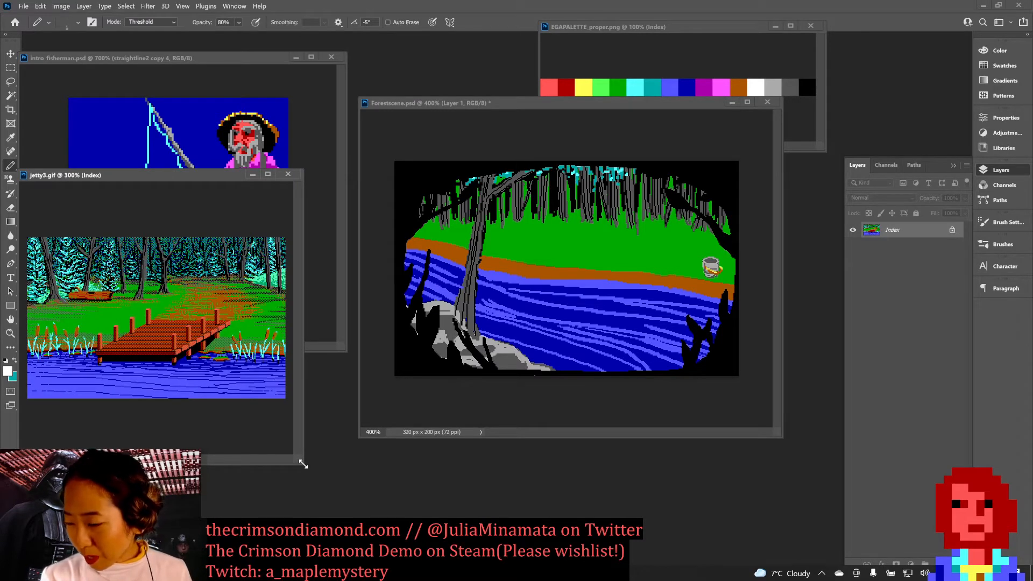
key(ctrl+plus)
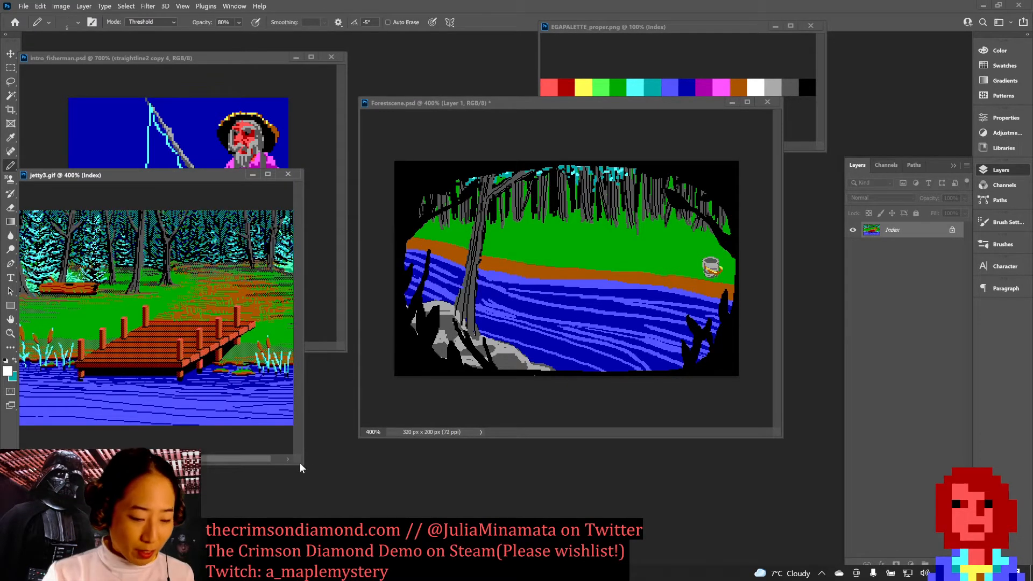
drag(299, 463, 380, 418)
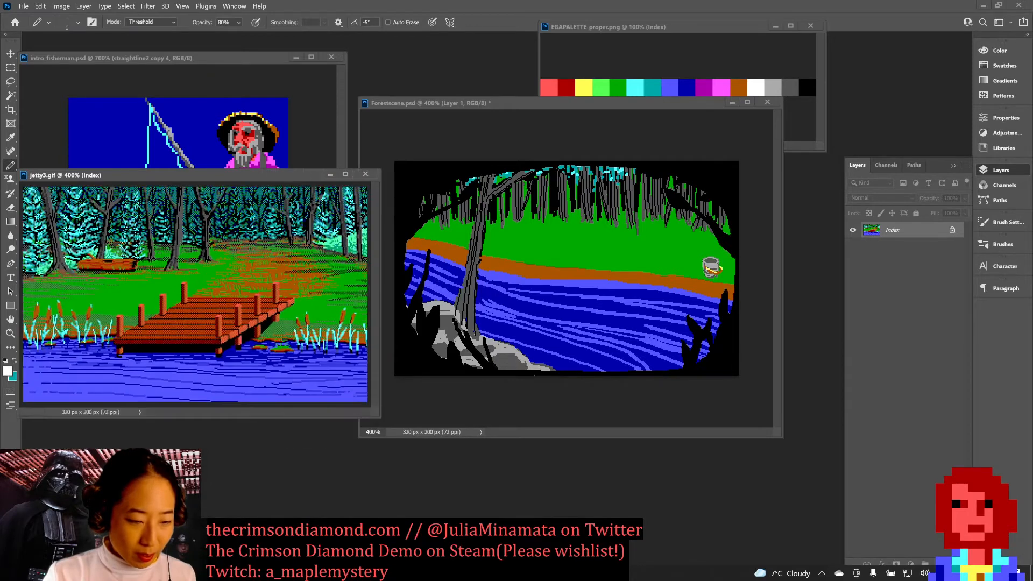
drag(272, 176, 271, 100)
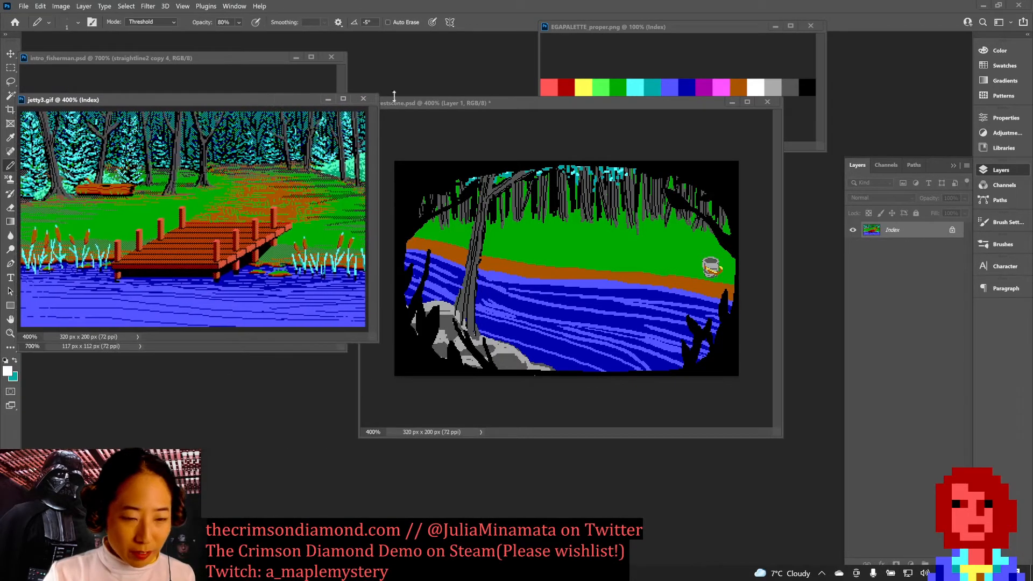
Step: Reposition the Forestscene window below the EGA palette swatches and align the jetty reference window next to it
click(466, 103)
drag(465, 102, 495, 148)
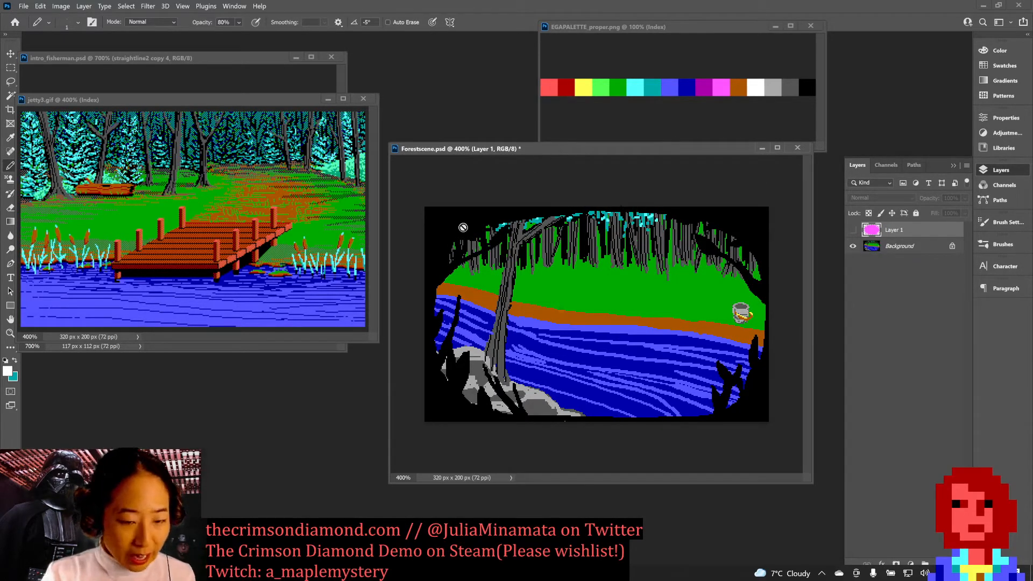
drag(101, 101, 102, 128)
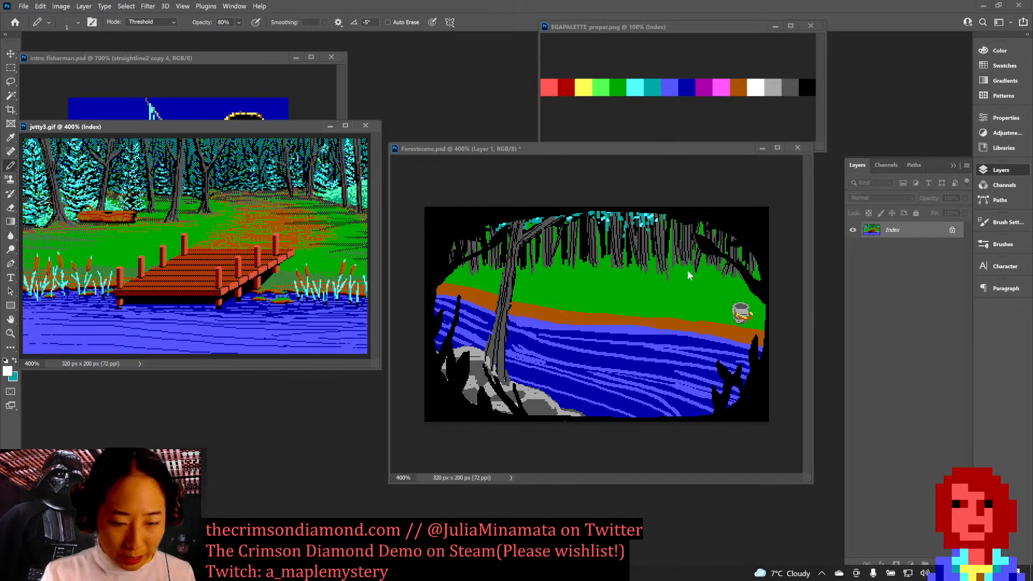
drag(596, 153, 566, 153)
Step: Add a new empty layer directly above the Background layer in Forestscene.psd
click(888, 247)
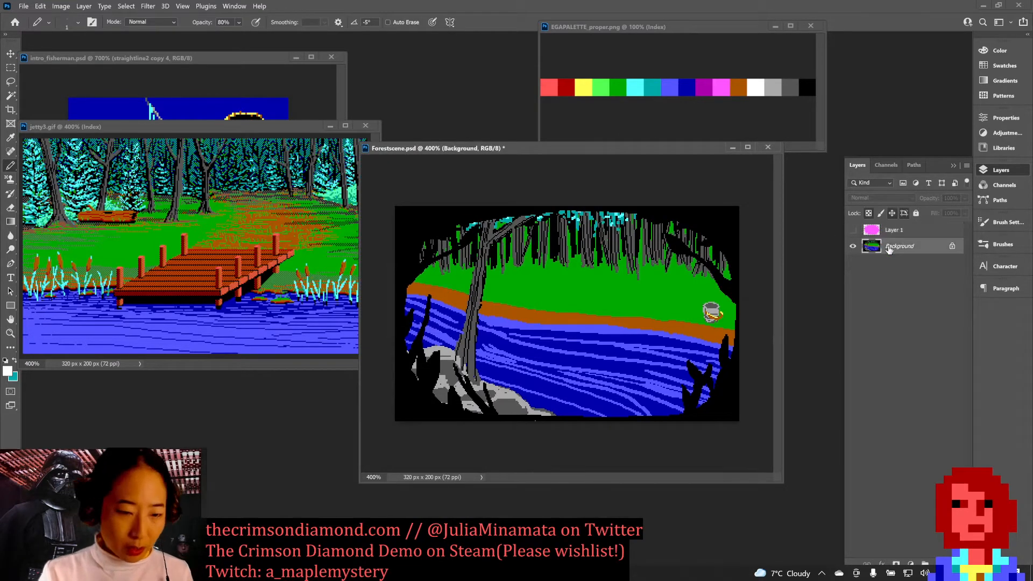
key(ctrl+shift+n)
key(Return)
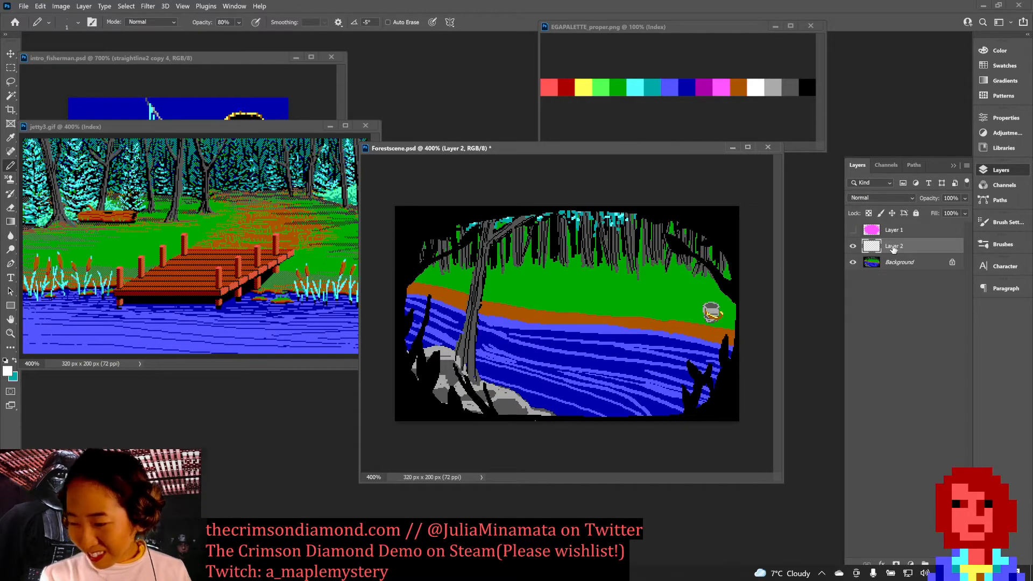
Step: Zoom the forest scene to 500%, enlarge its window to fit the whole image, and collapse the Layers panel
key(ctrl+plus)
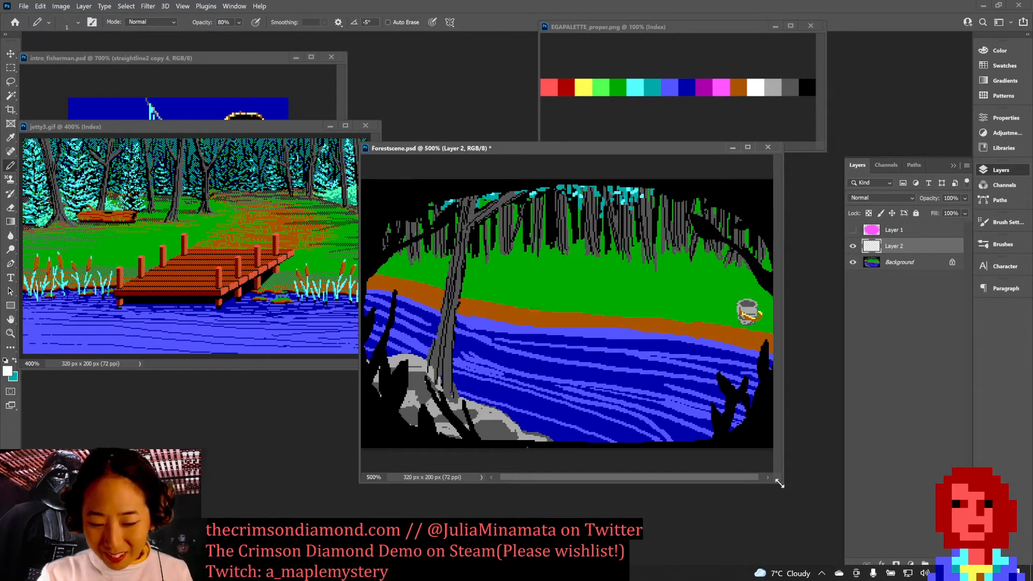
drag(778, 481, 844, 501)
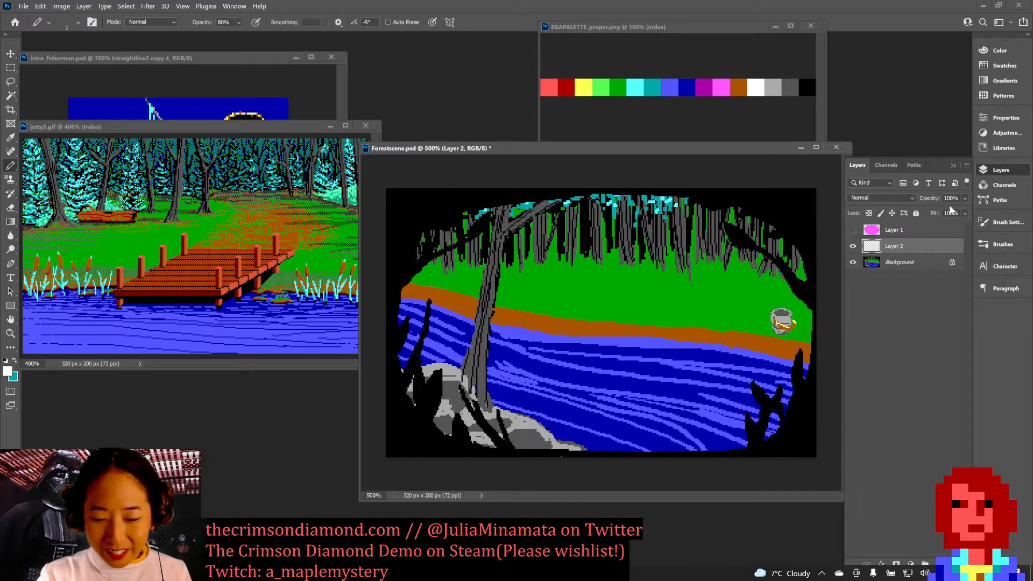
click(951, 164)
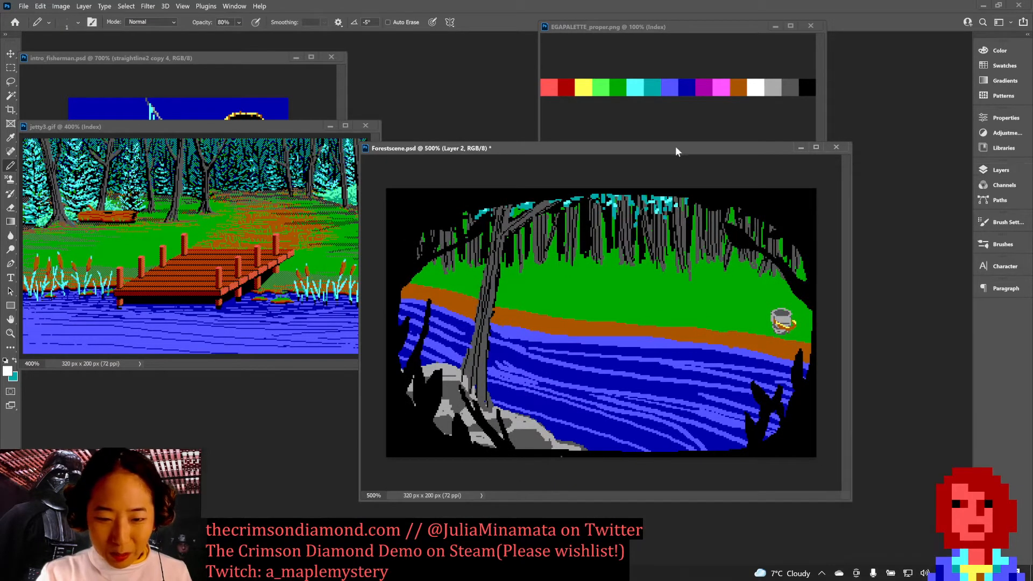
Step: Separate the jetty and forest windows, then enlarge the Forestscene window and set its zoom to 600%
drag(675, 146, 687, 105)
drag(281, 127, 251, 140)
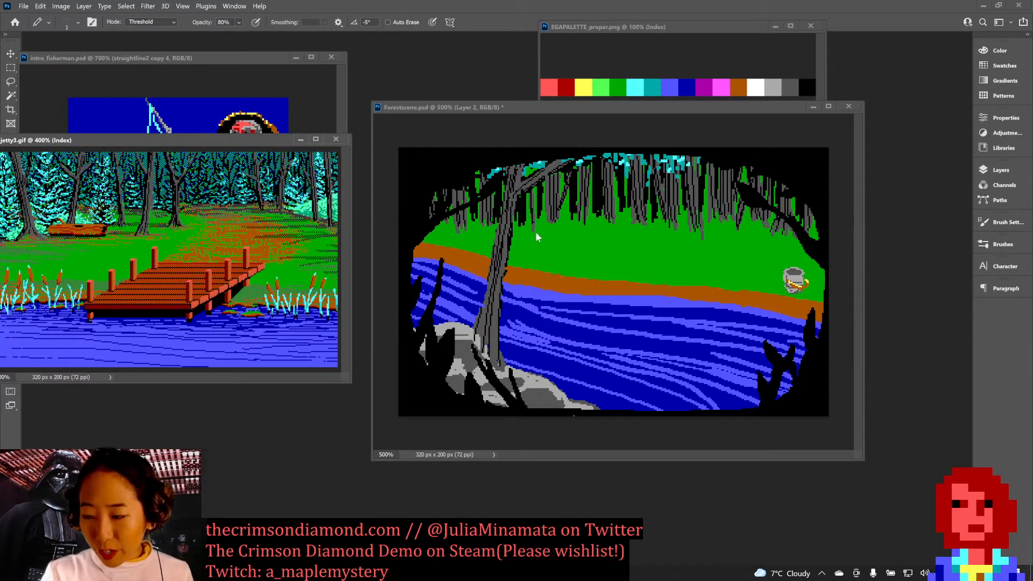
drag(556, 107, 527, 90)
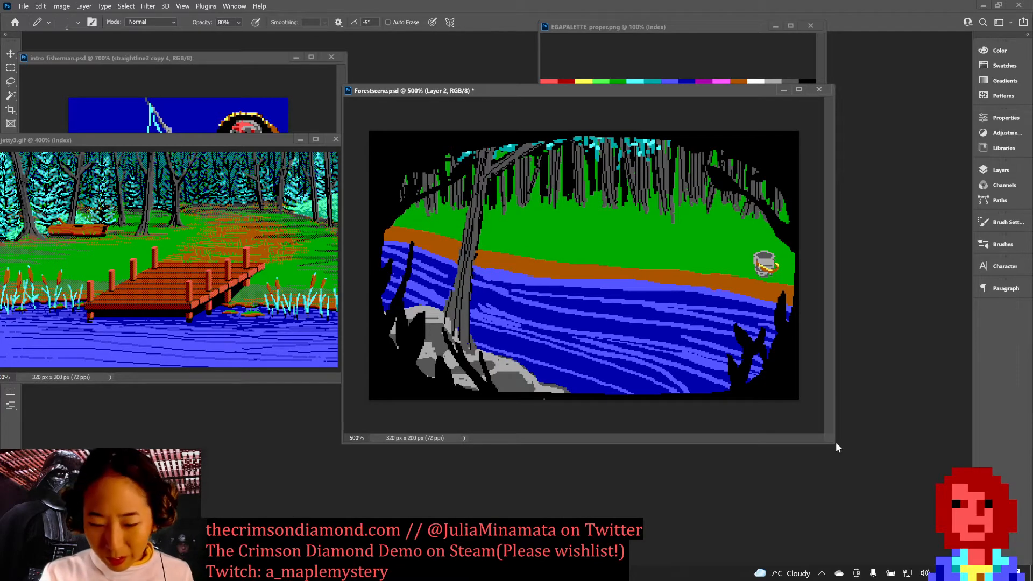
drag(832, 444, 966, 501)
key(ctrl+plus)
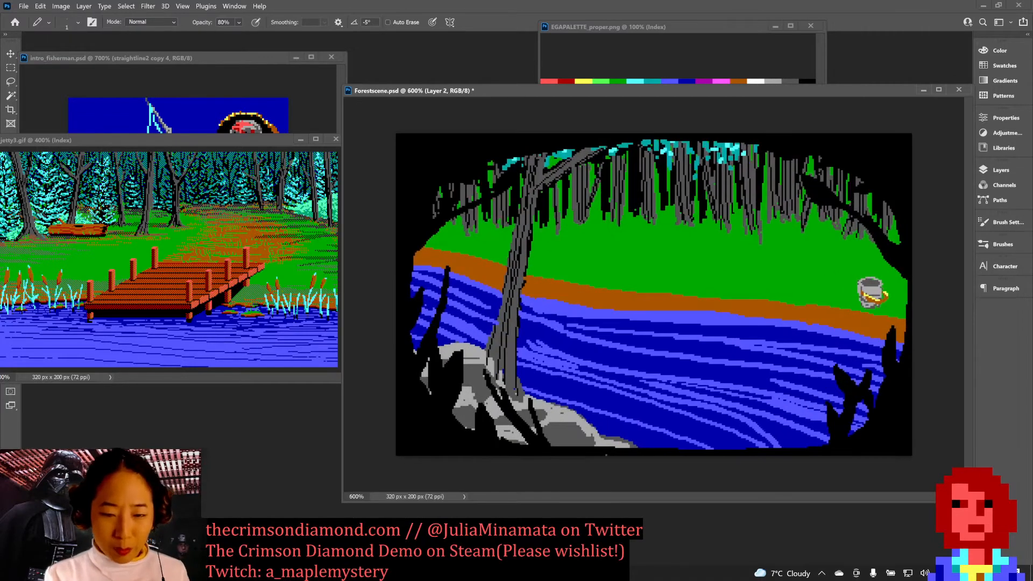
key(ctrl+plus)
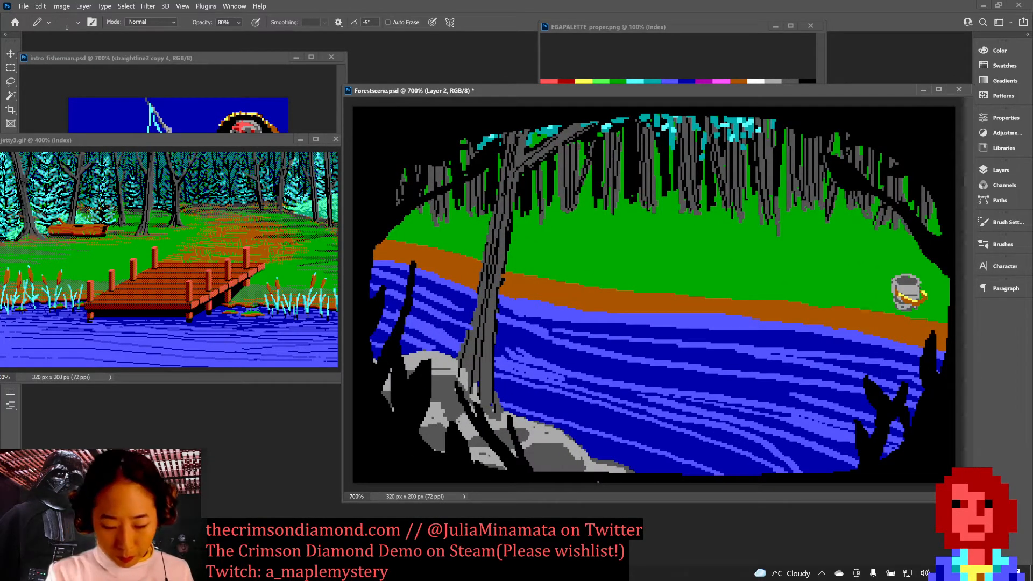
key(ctrl+minus)
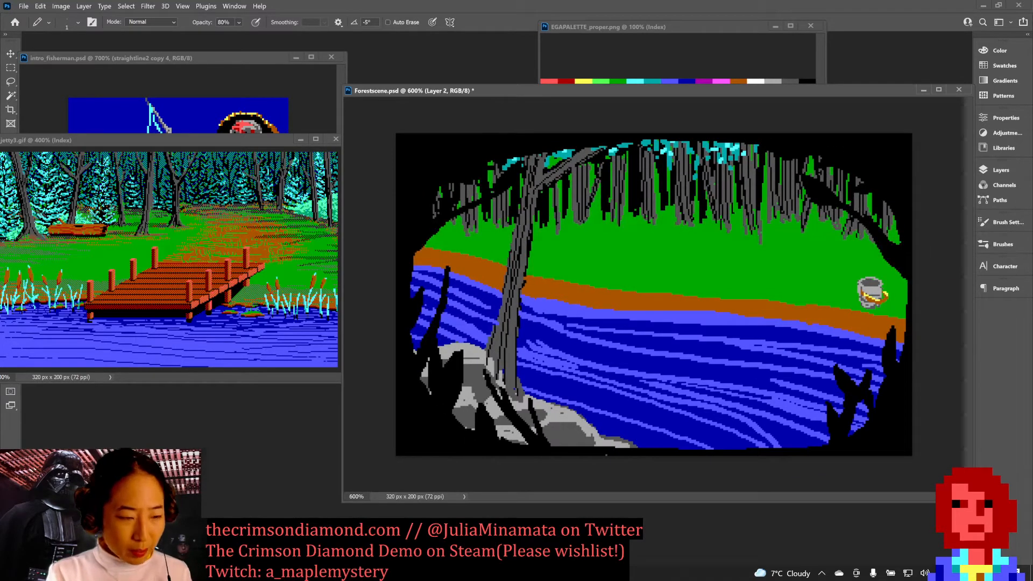
Step: Trim the Forestscene window's width and lower both scene windows so the jetty reference and full EGA palette stay uncovered
drag(213, 141, 250, 111)
drag(525, 87, 532, 88)
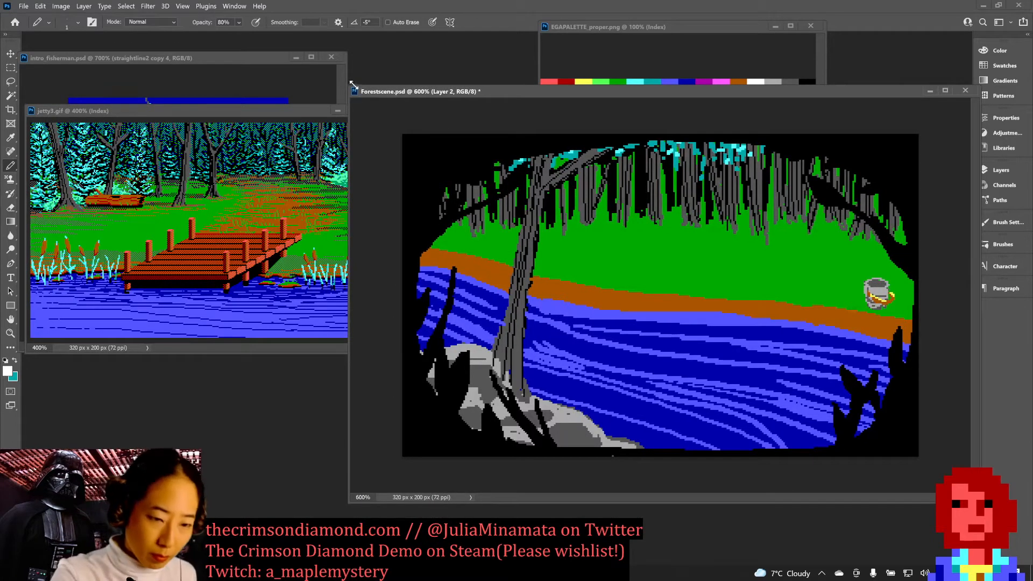
drag(354, 84, 390, 91)
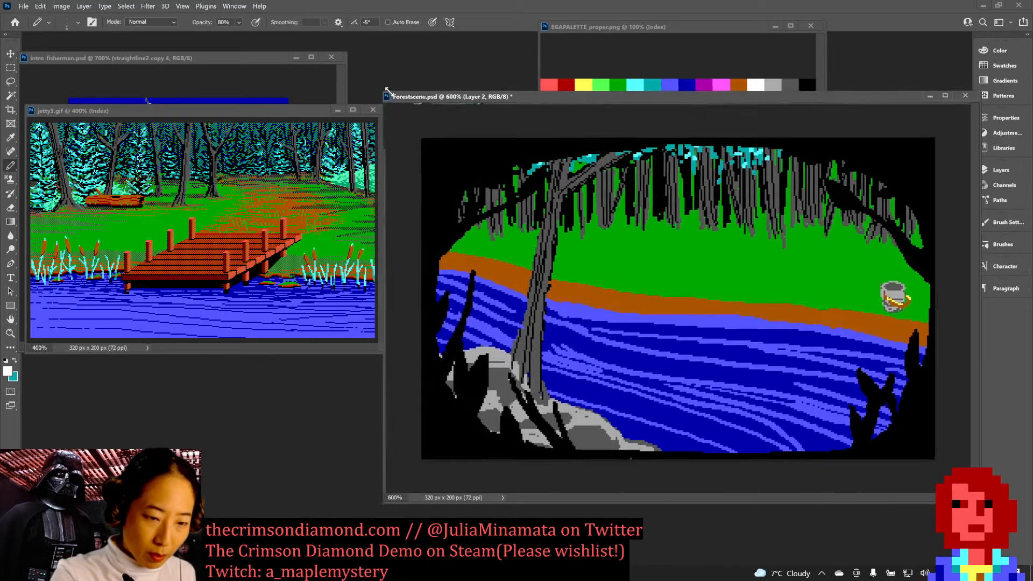
drag(744, 99, 740, 95)
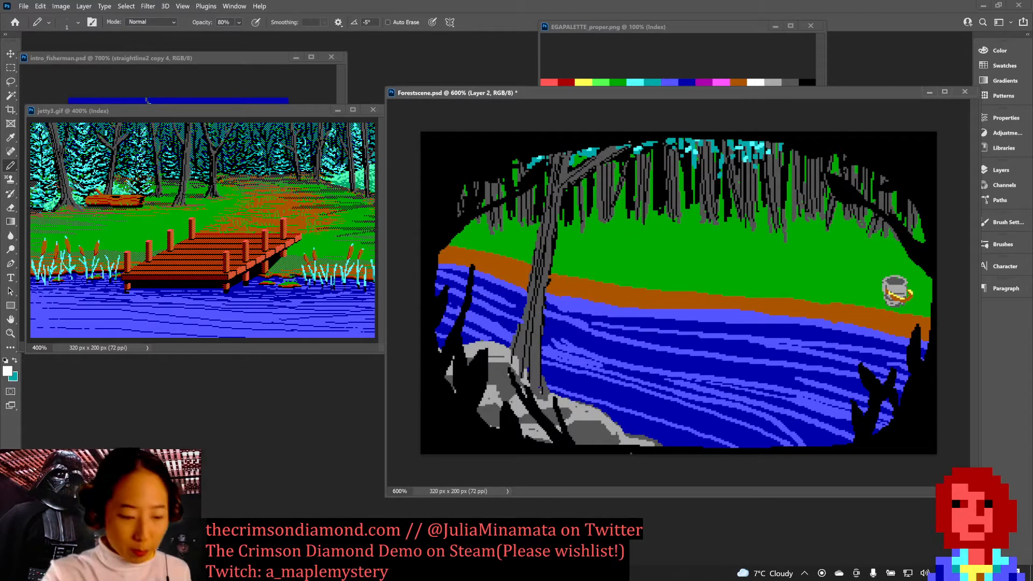
drag(646, 101, 649, 180)
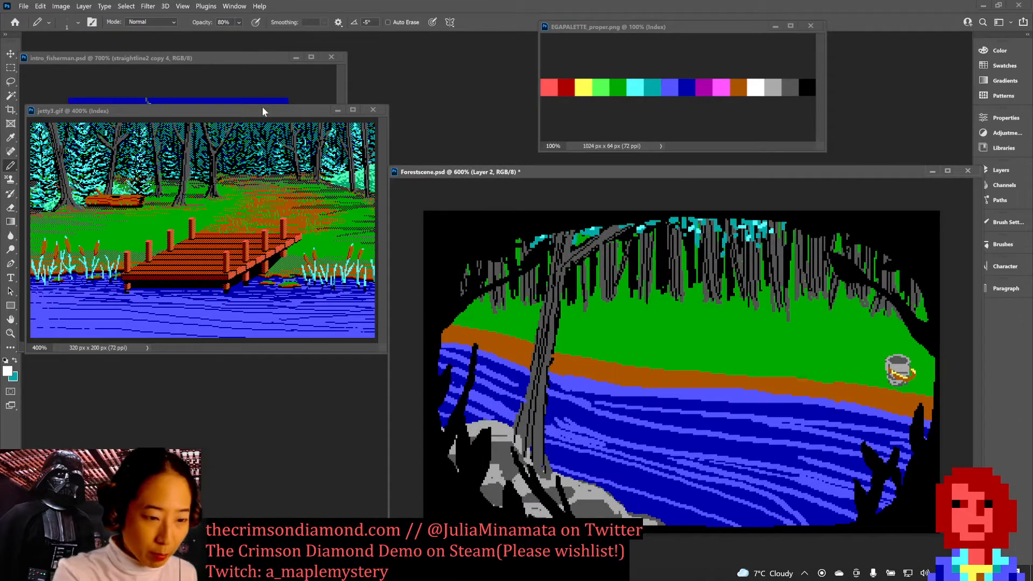
drag(262, 107, 271, 163)
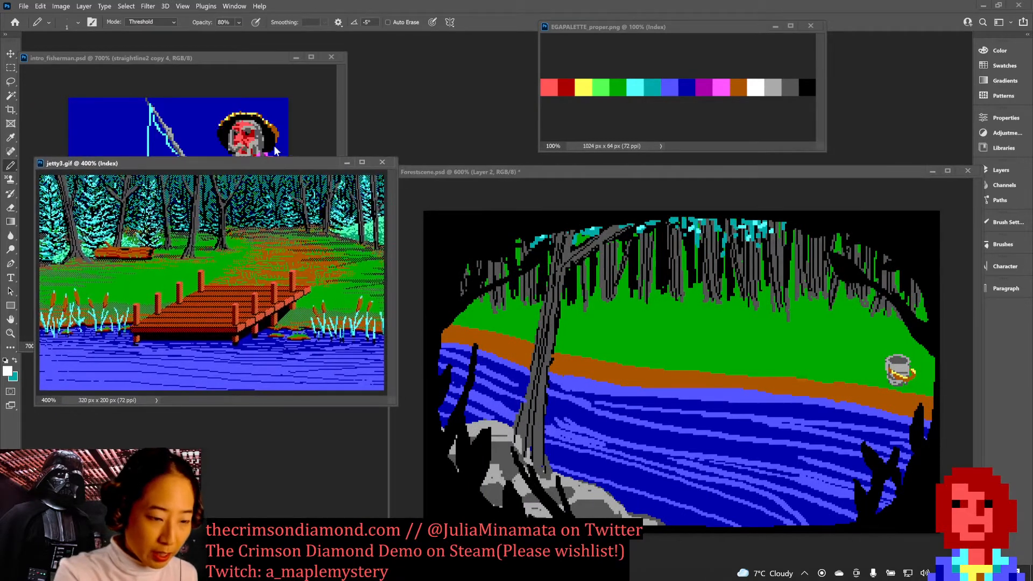
Step: Bring back the Intro_night3.psd document and place it under the jetty reference, beside the repositioned forest scene
click(234, 6)
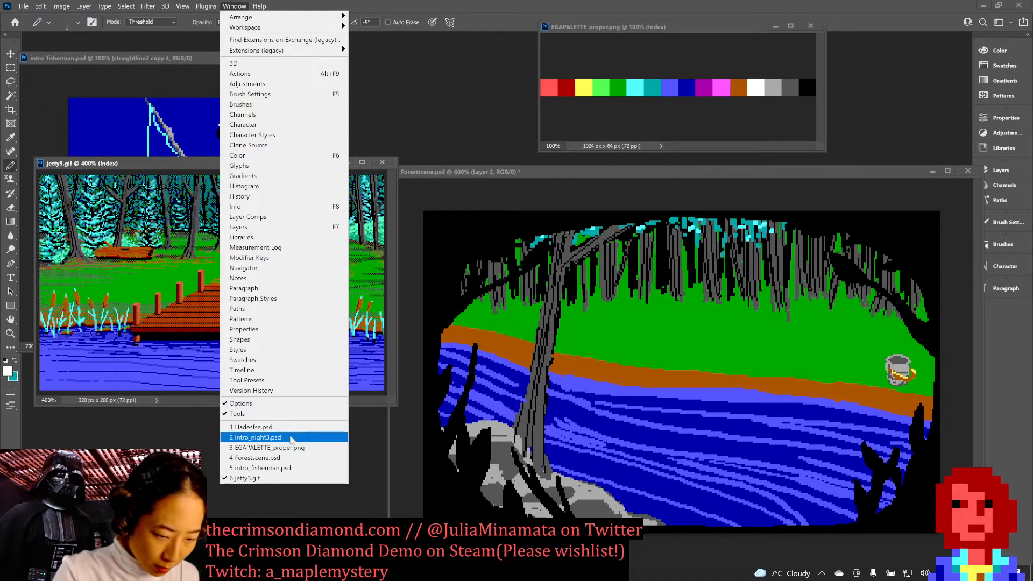
click(290, 439)
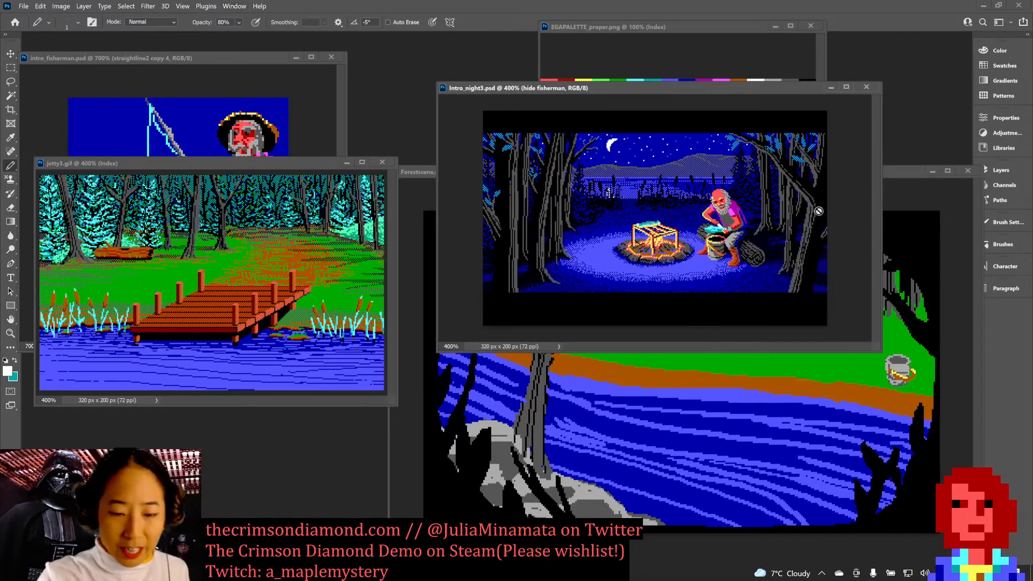
drag(710, 87, 204, 423)
drag(595, 171, 577, 151)
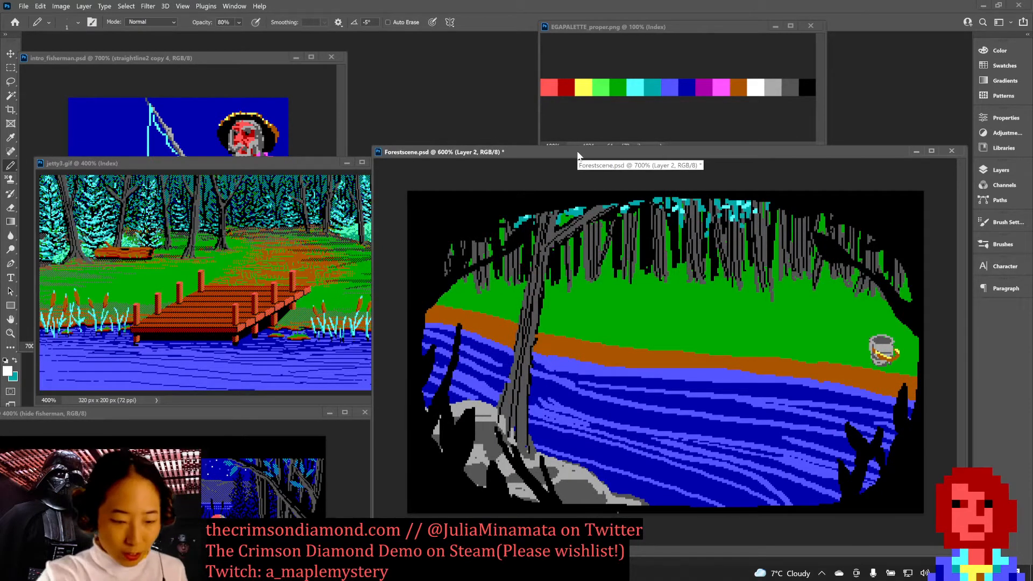
drag(274, 414, 309, 272)
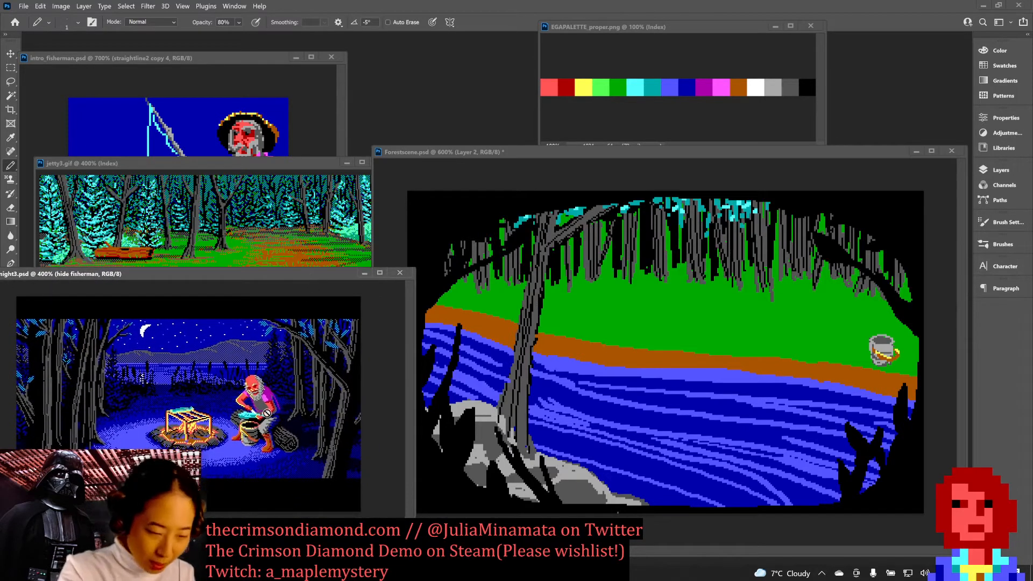
Step: Marquee-select a small area around the seated fisherman's feet in Intro_night3 and lower its window to uncover more of the jetty reference
key(m)
mouse_move(316, 417)
mouse_down()
mouse_move(267, 425)
mouse_move(265, 450)
mouse_up()
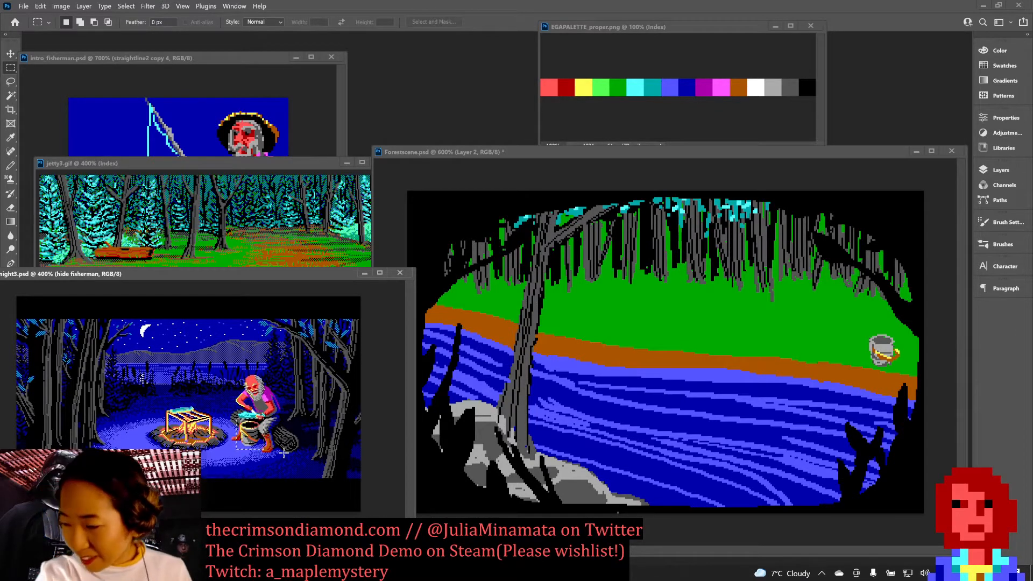
drag(234, 276, 235, 301)
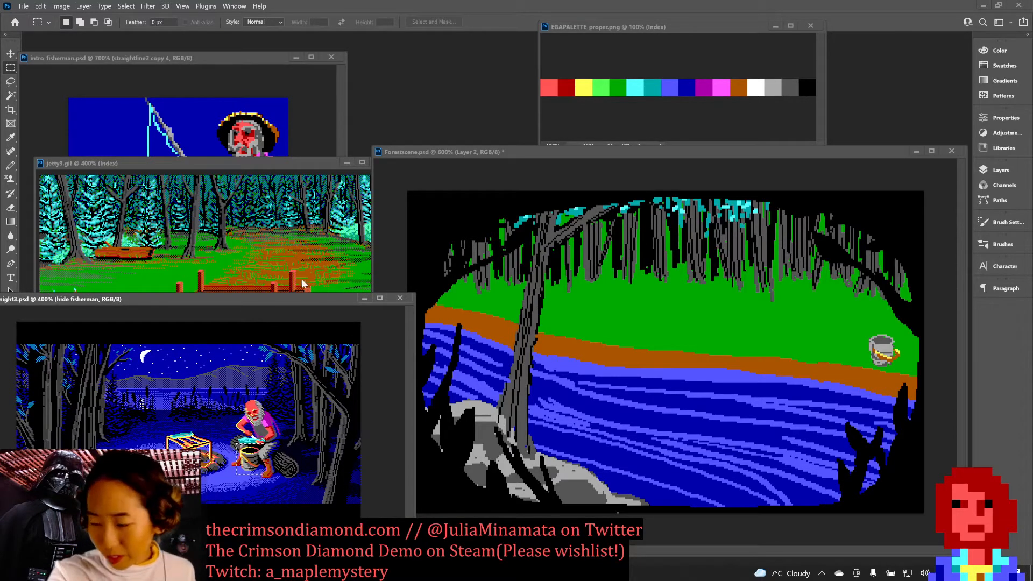
drag(257, 298, 259, 317)
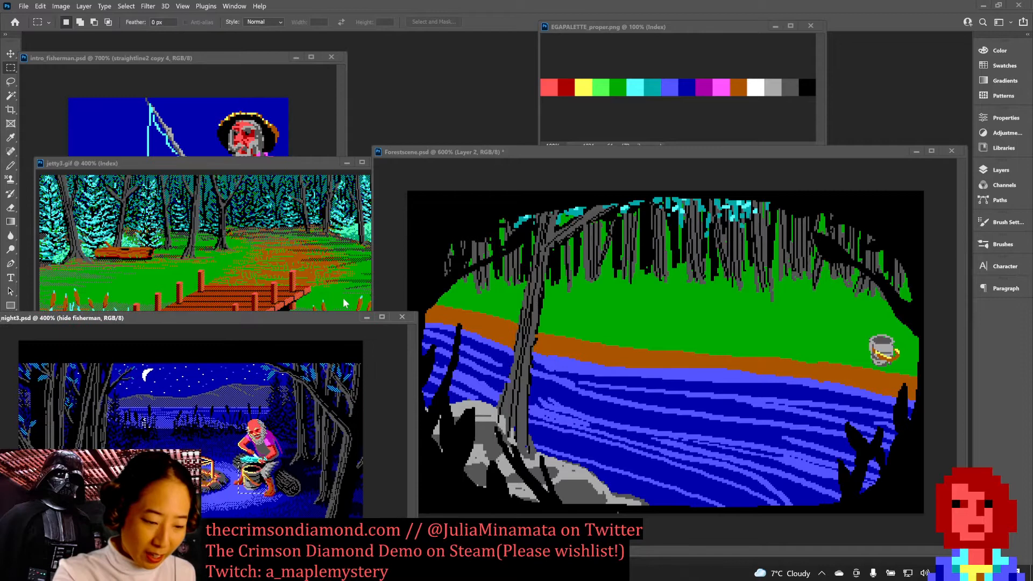
Step: Paste the copied bucket into Forestscene and move it onto the grass up and left of the existing bucket
click(569, 150)
key(ctrl+v)
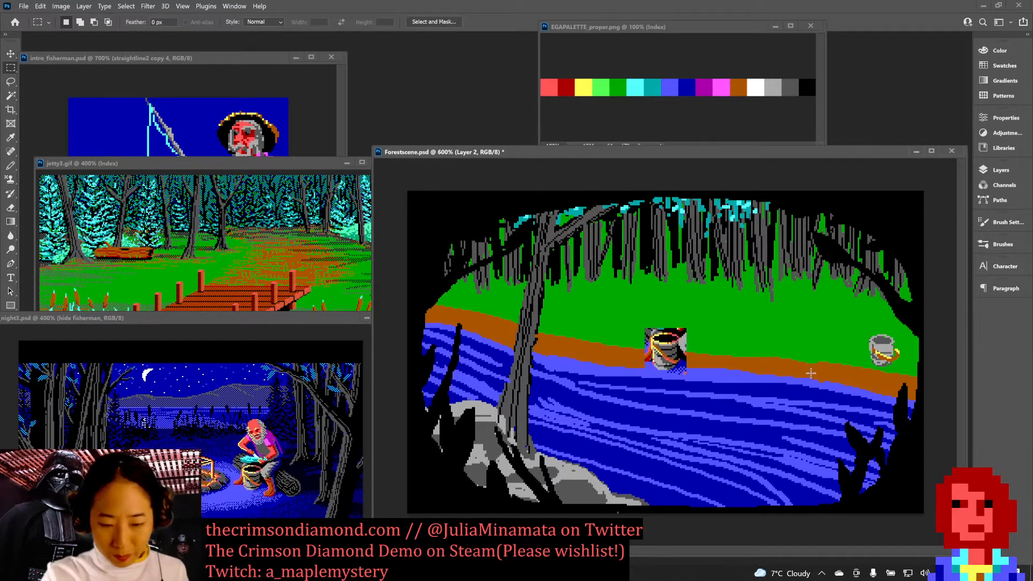
key(v)
drag(668, 346, 822, 322)
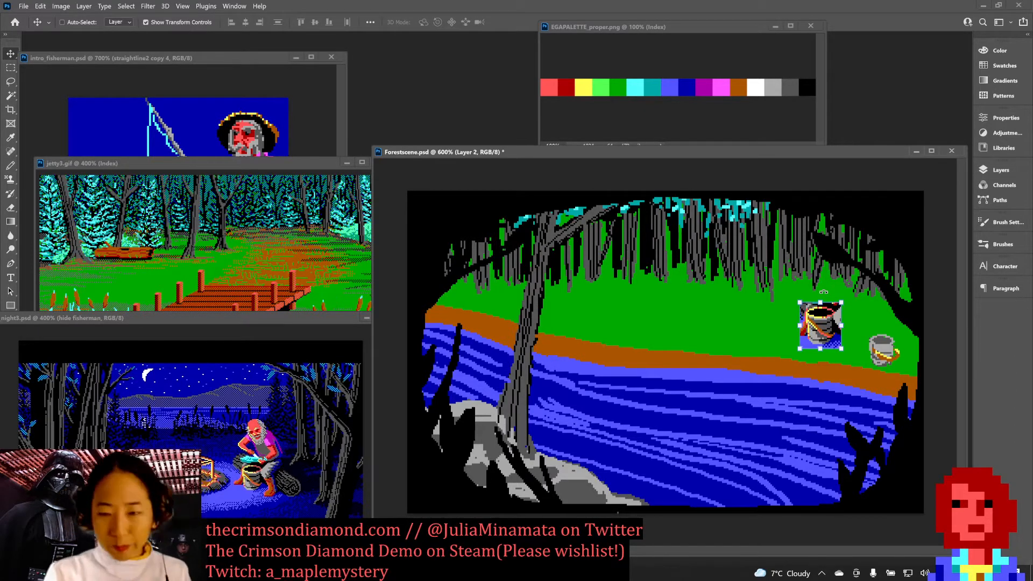
Step: Duplicate Layer 2 as Layer 2 copy, hide the copy, and make Layer 2 the active layer again
click(995, 170)
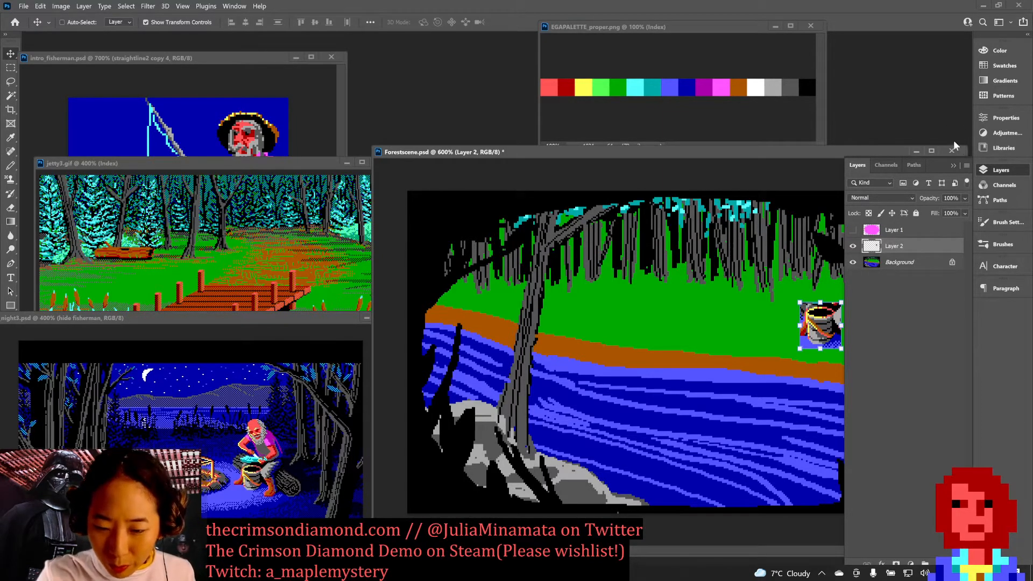
click(966, 166)
click(956, 202)
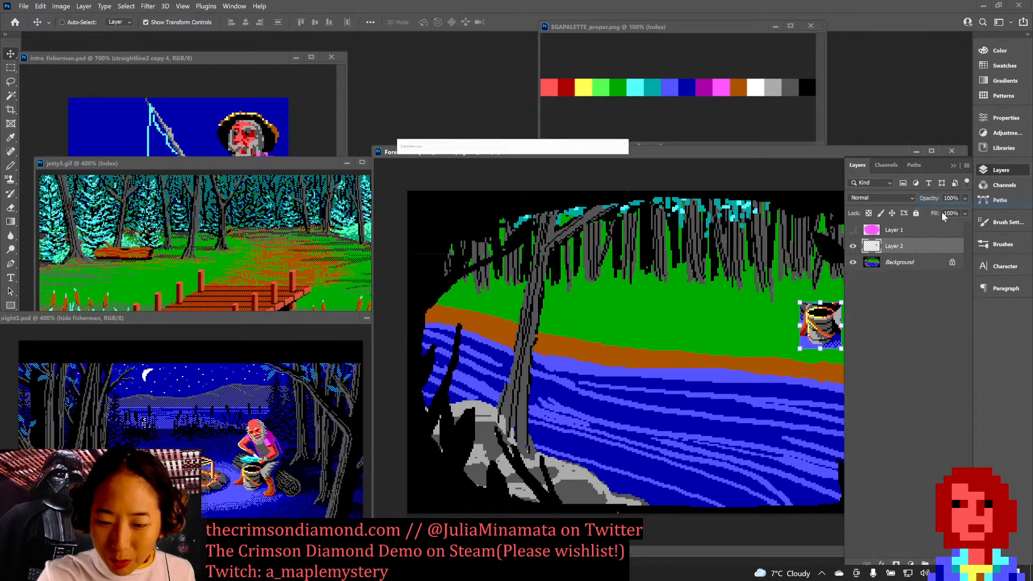
click(608, 169)
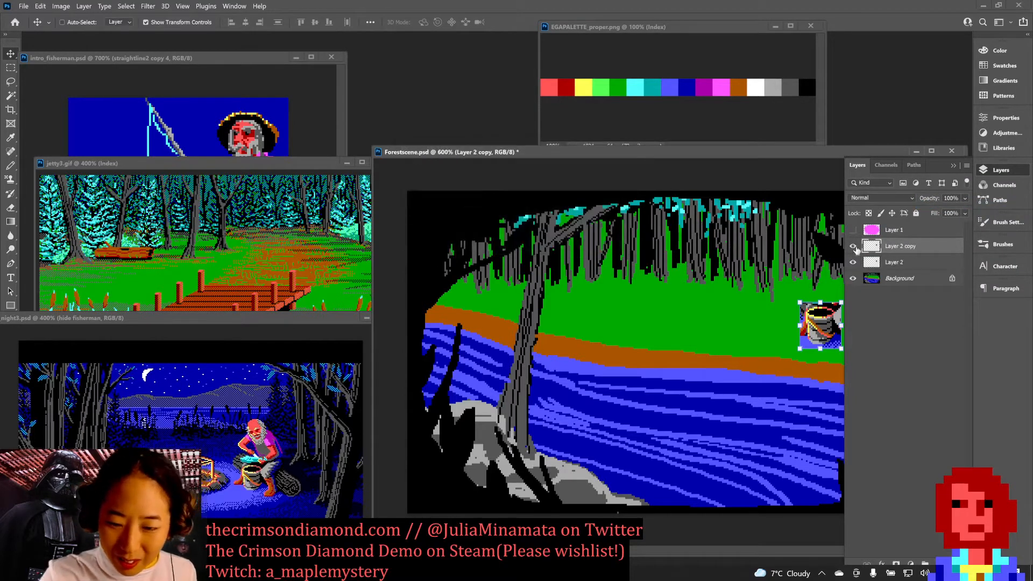
click(853, 246)
key(alt+bracketleft)
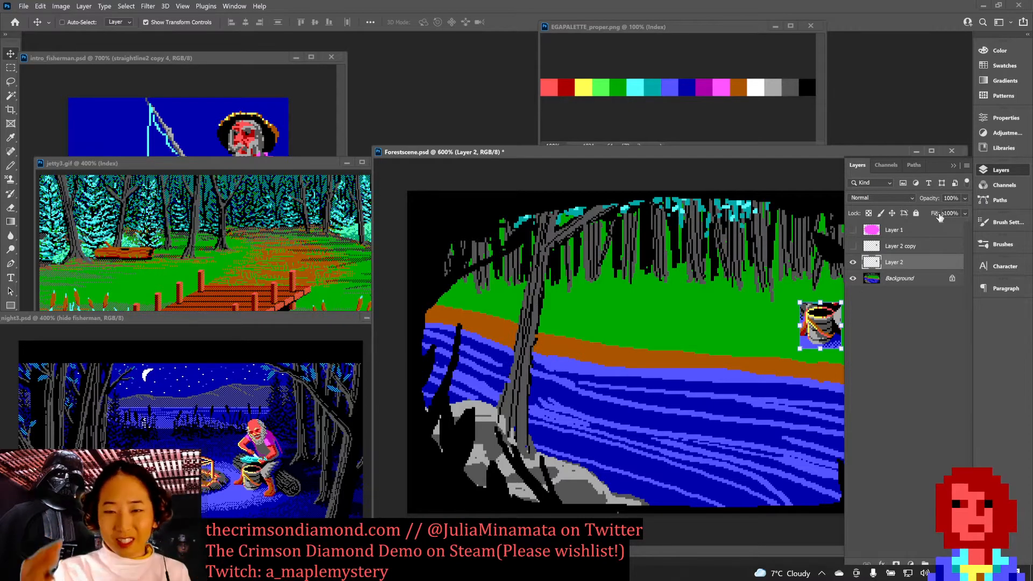
click(953, 165)
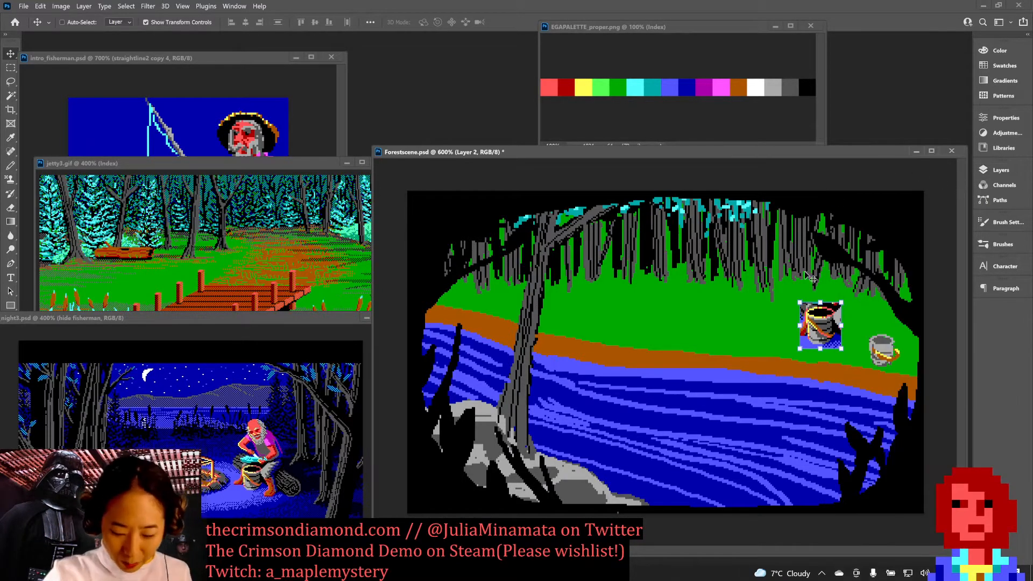
Step: Trim the surplus background along the left side of the pasted bucket with marquee selections at 1600% zoom
key(ctrl+plus)
key(ctrl+plus)
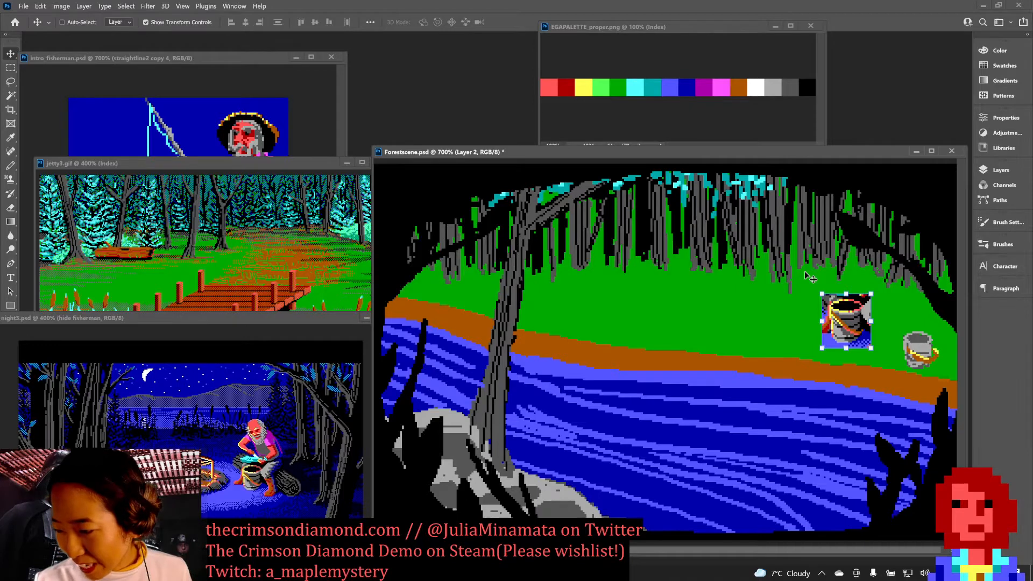
key(ctrl)
key(ctrl+plus)
key(ctrl+plus)
key(ctrl+plus)
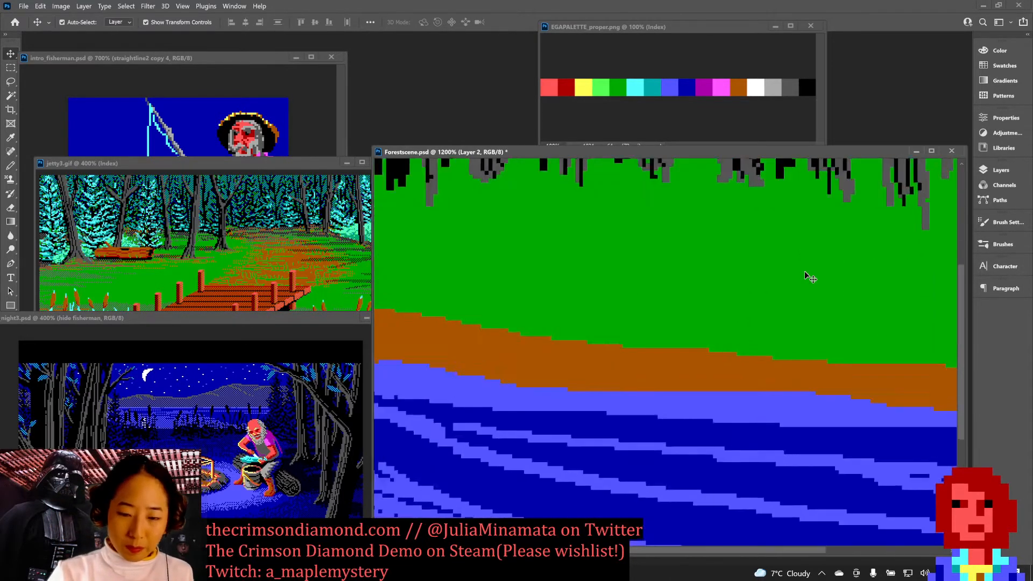
drag(793, 319, 530, 352)
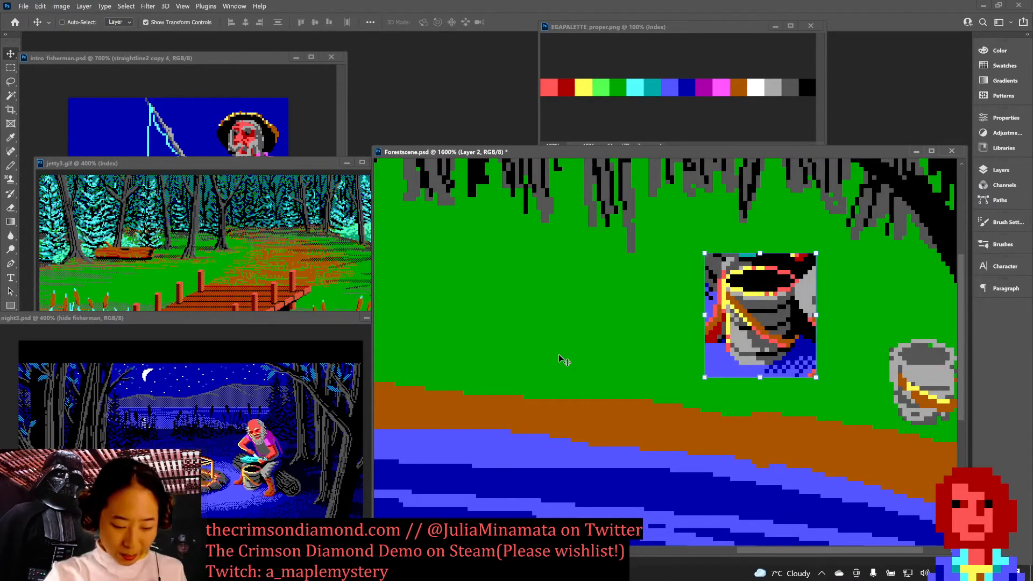
key(m)
drag(674, 240, 719, 396)
key(Delete)
key(ctrl+d)
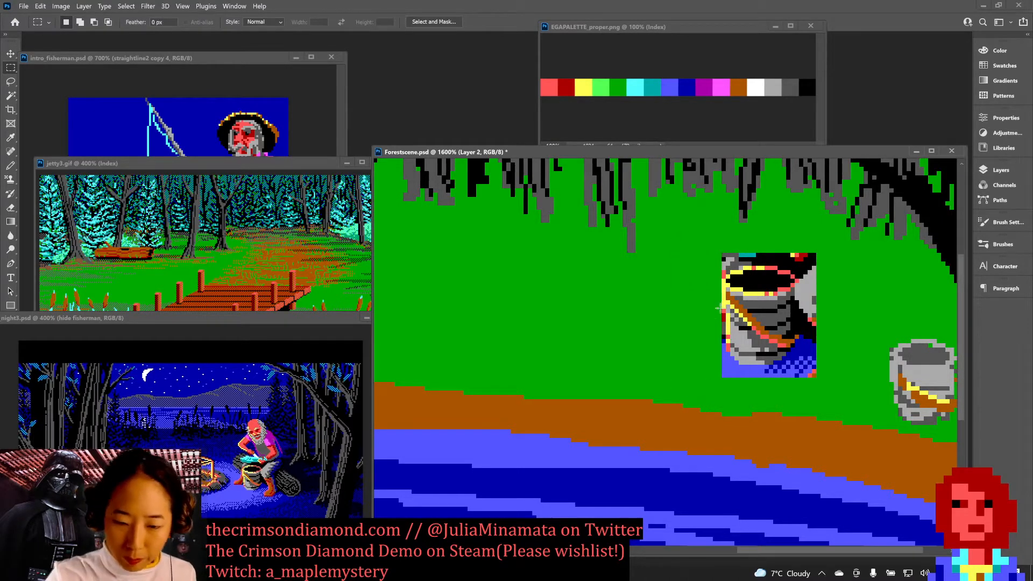
drag(718, 315, 717, 389)
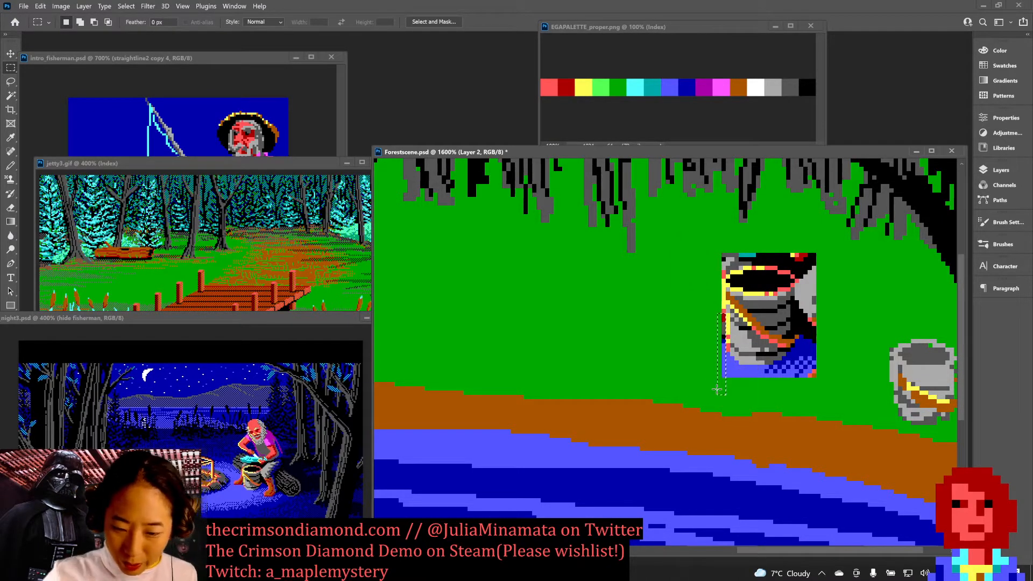
key(Delete)
key(ctrl+d)
Step: Delete the leftover background strips along the right side and above the rim of the pasted bucket
drag(845, 240, 799, 398)
key(Delete)
key(ctrl+d)
drag(700, 228, 810, 267)
key(Delete)
key(ctrl+d)
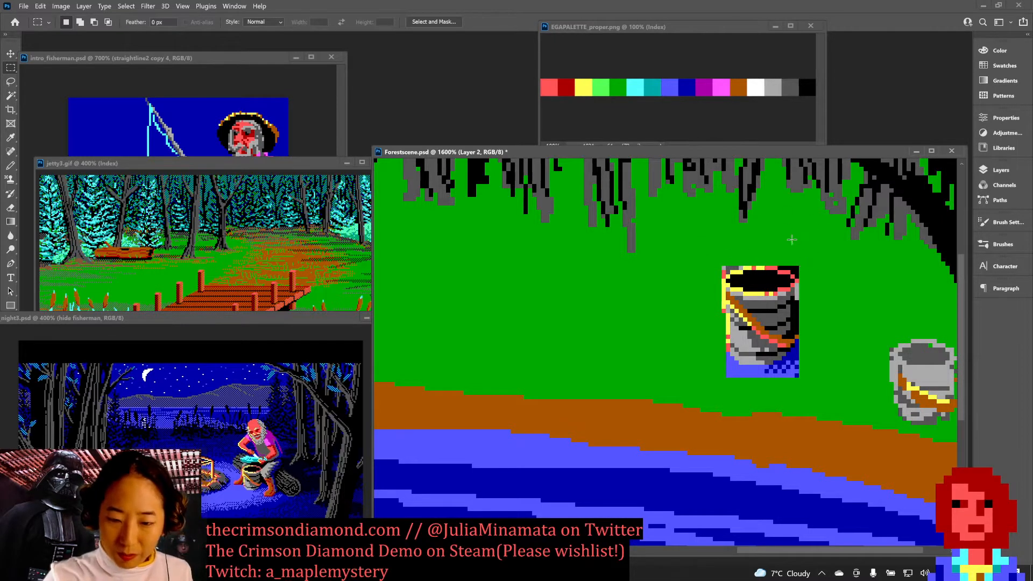
Step: Remove the remaining black corner and blue ground around the pasted bucket, erase stray pixels beneath it, and save Forestscene
key(w)
click(793, 269)
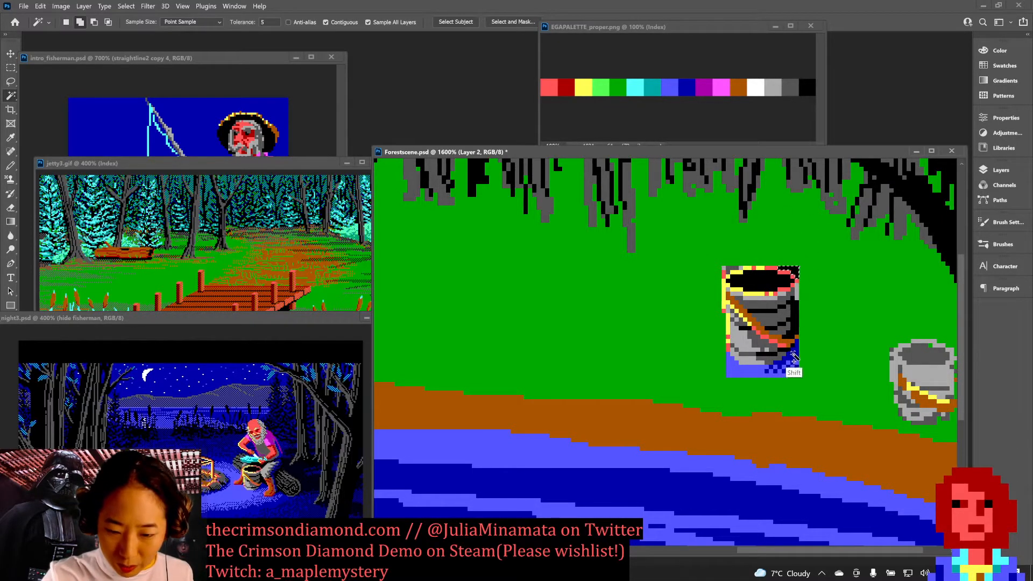
shift+click(786, 372)
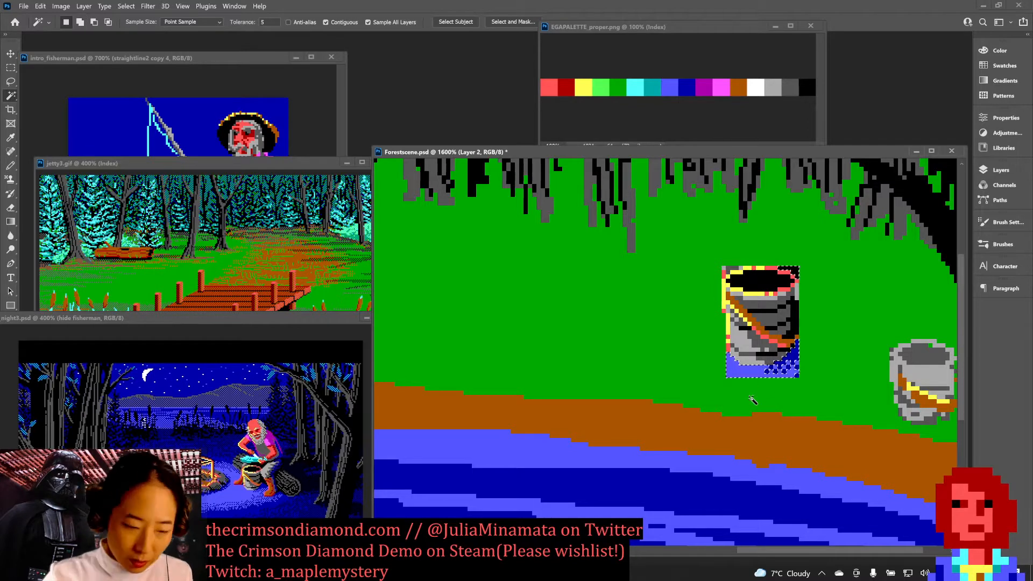
key(Delete)
key(ctrl+d)
key(e)
mouse_move(768, 371)
mouse_down()
mouse_move(789, 377)
mouse_move(795, 364)
mouse_move(785, 369)
mouse_up()
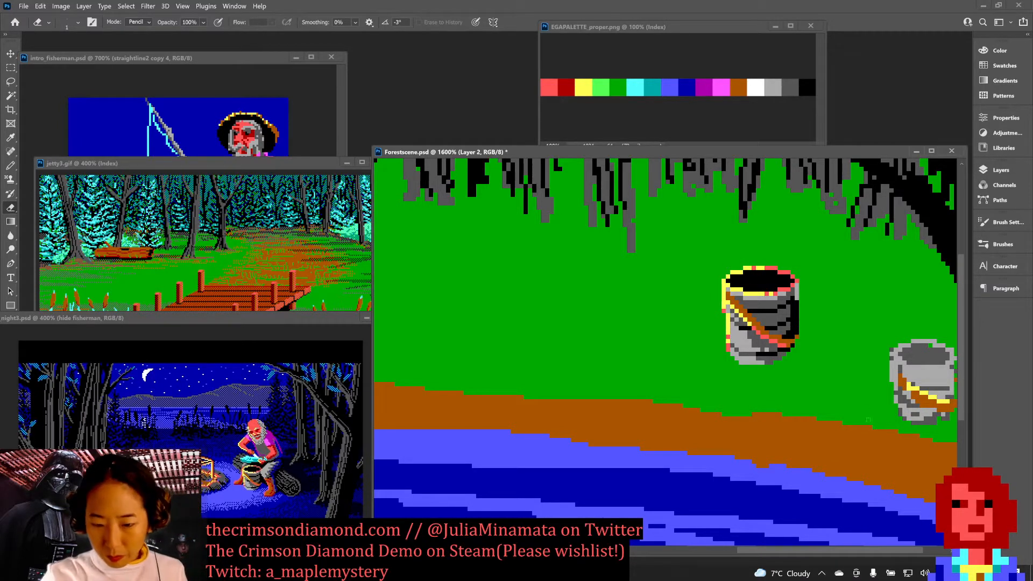
key(b)
key(ctrl+s)
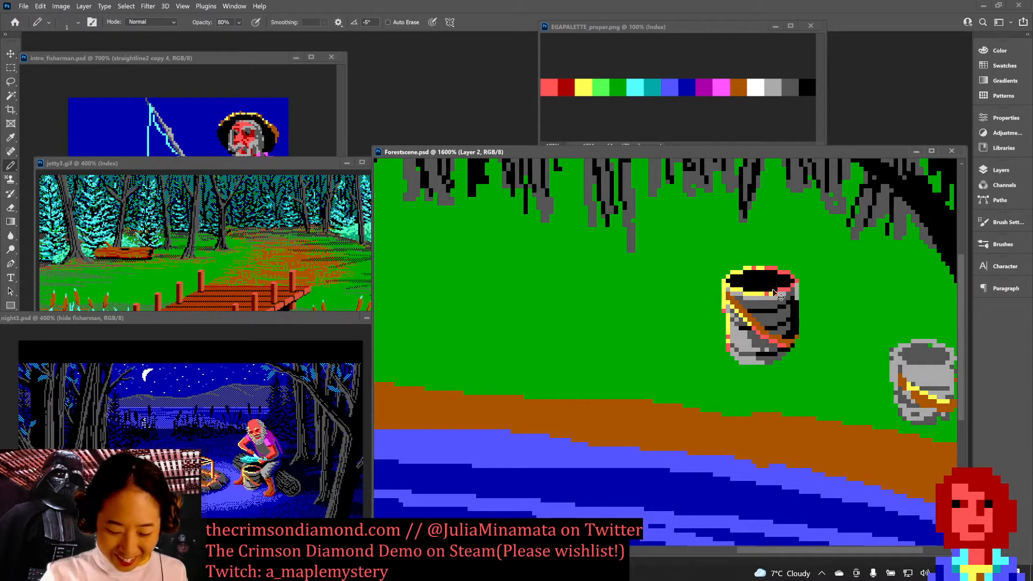
Step: Repaint the yellow left edge of the pasted bucket in its light grey with the Pencil at 100% opacity, and save
scroll(772, 289, down, 2)
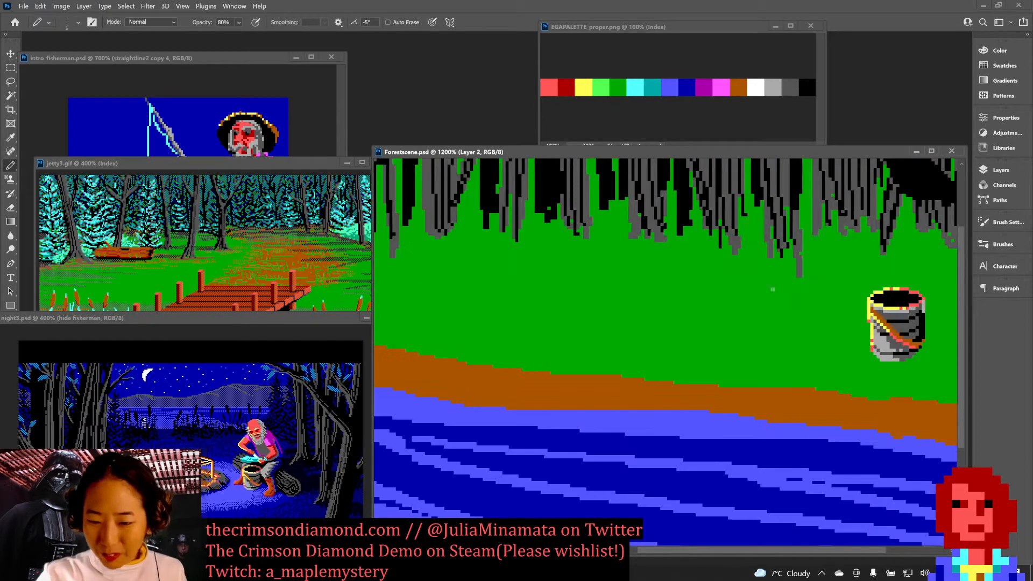
scroll(800, 316, up, 1)
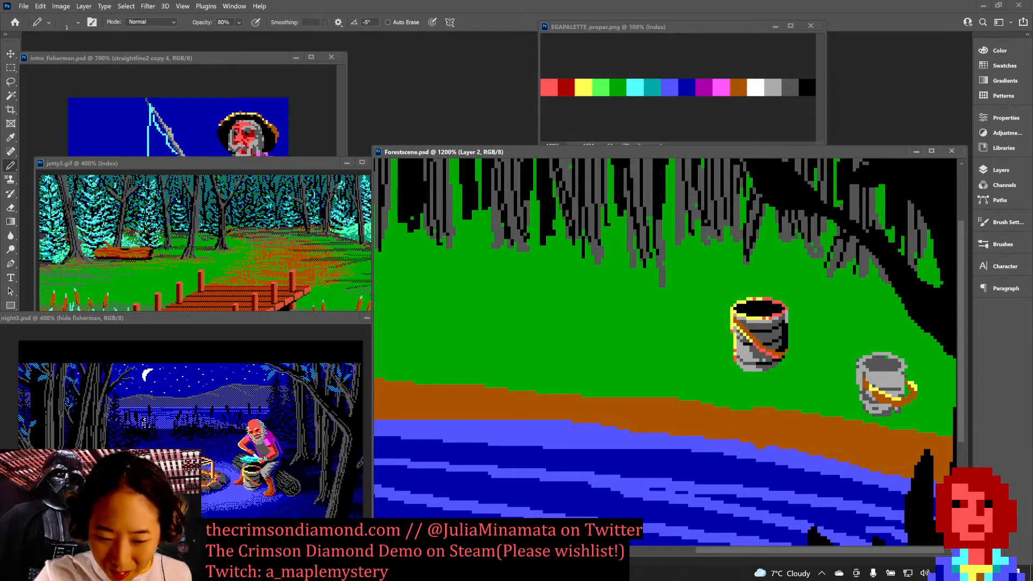
alt+click(742, 346)
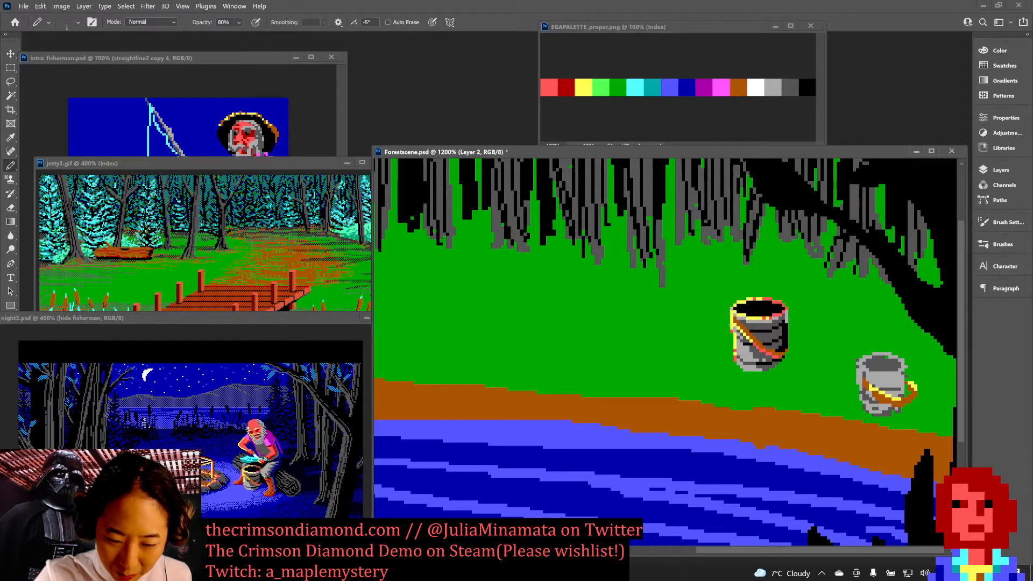
shift+click(731, 329)
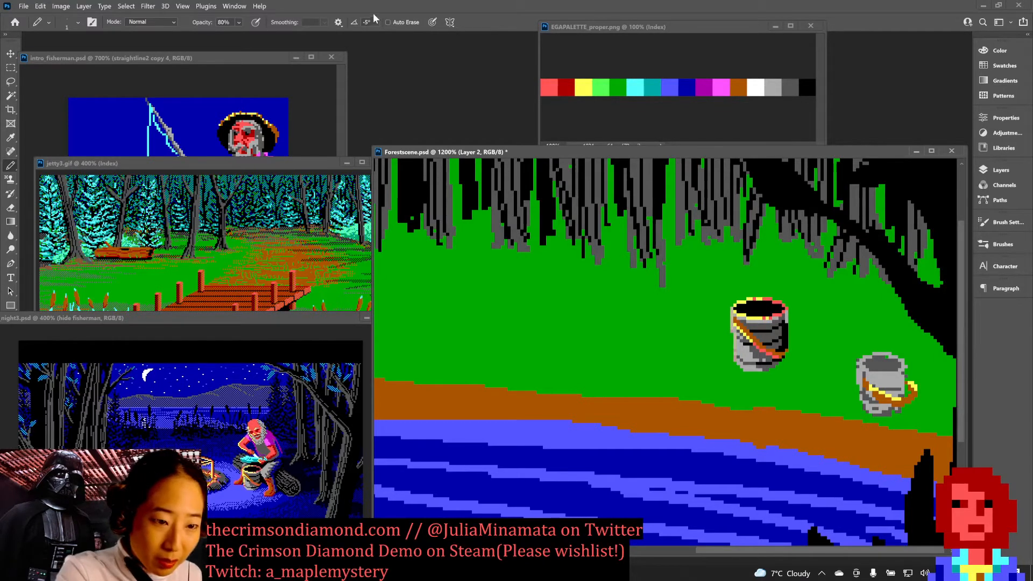
drag(238, 23, 331, 35)
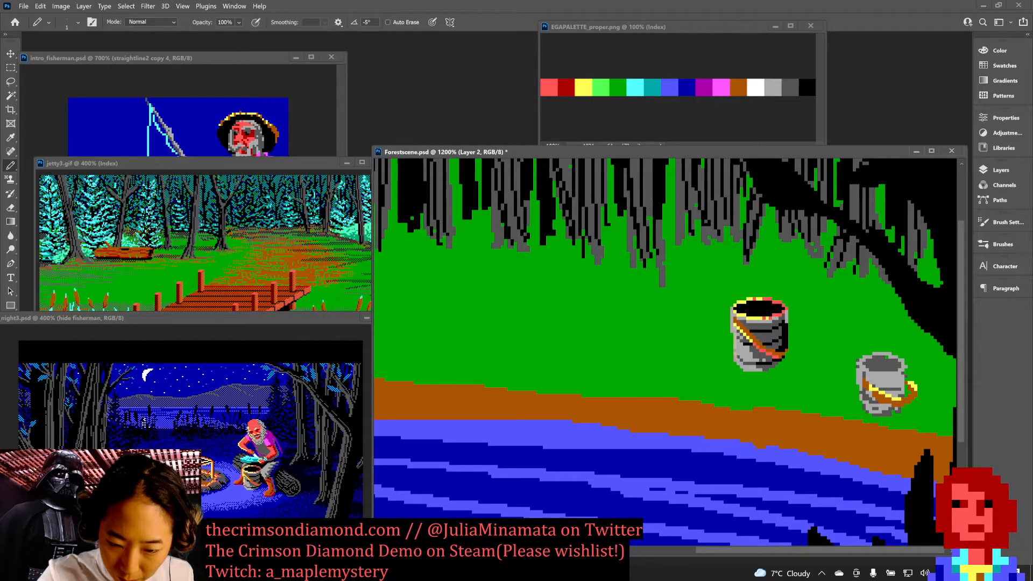
key(ctrl+s)
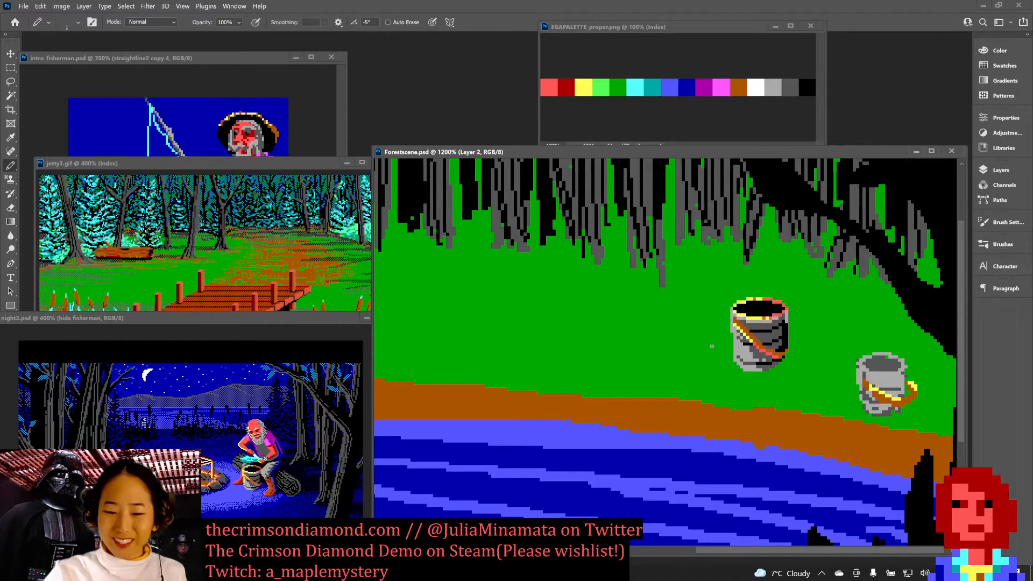
Step: Paint over the yellow and red highlights around the pasted bucket's rim with light grey
click(740, 300)
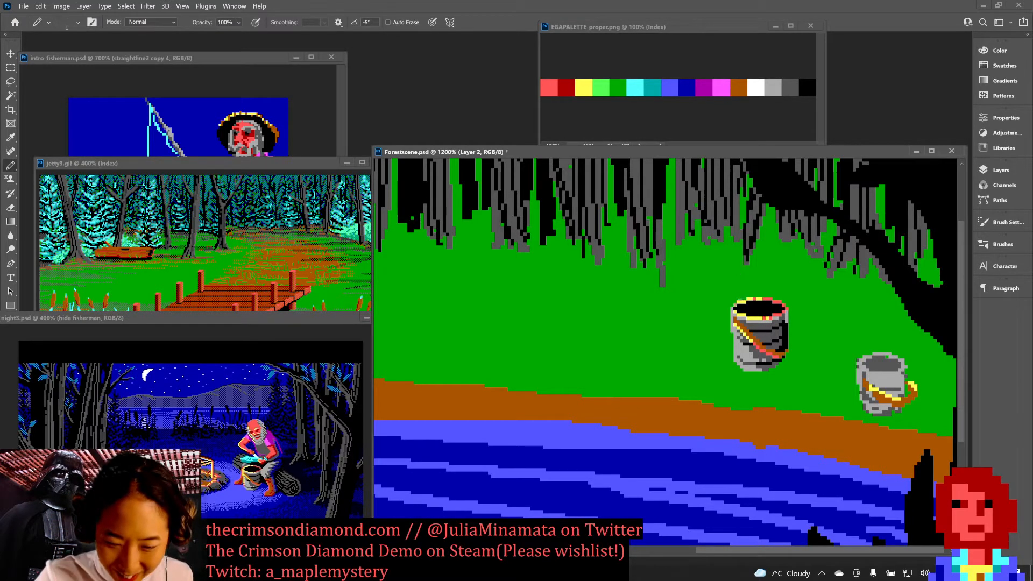
drag(738, 302, 758, 317)
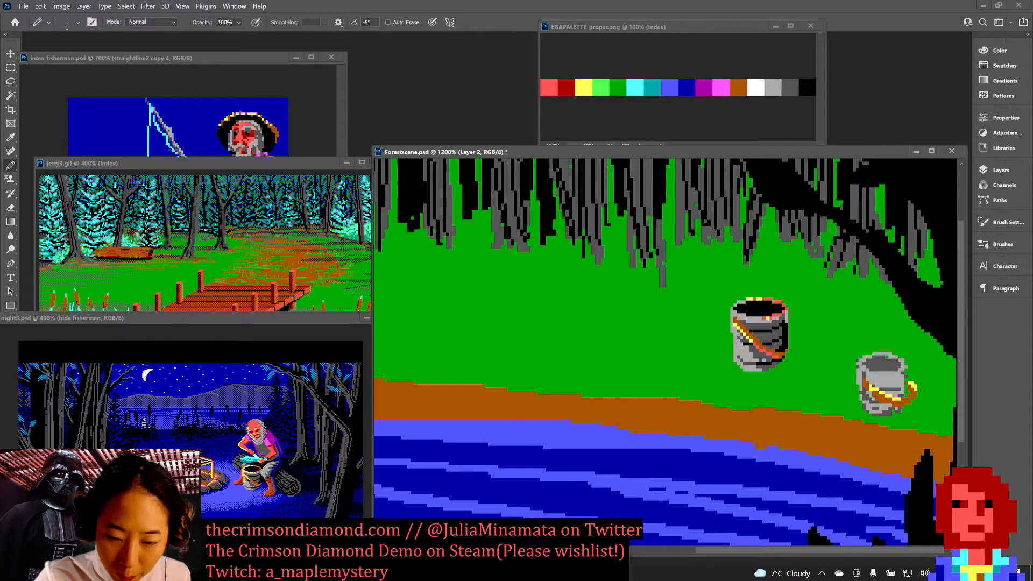
click(758, 299)
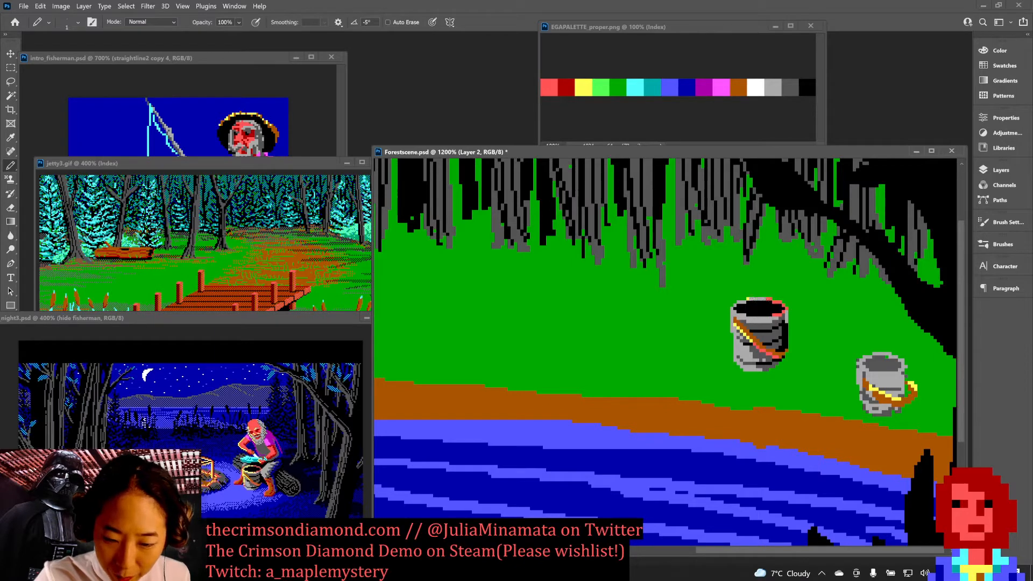
drag(774, 303, 775, 315)
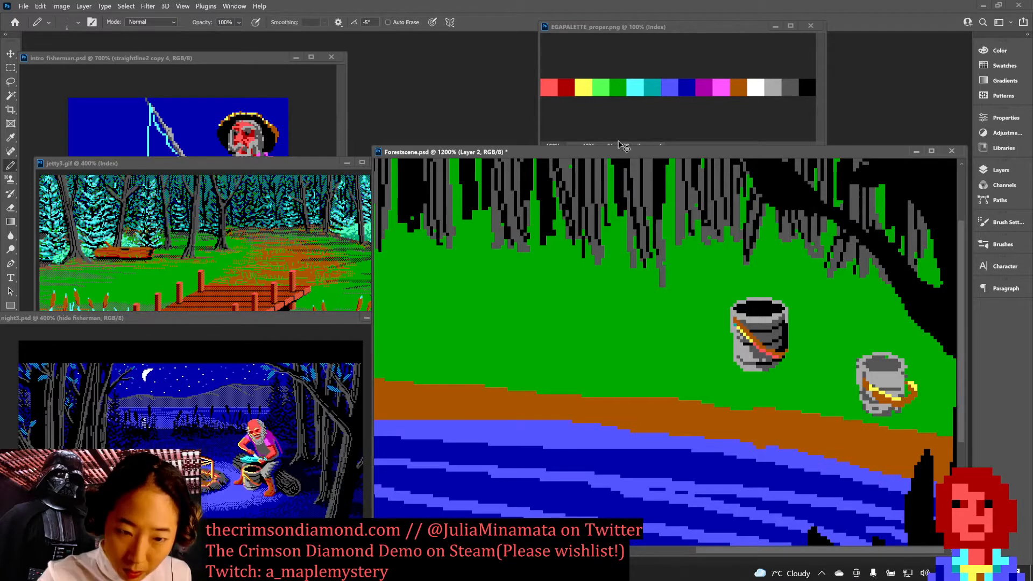
Step: Recolor the bright highlights on the pasted bucket's handle with dark red from the EGA palette, and save the scene
alt+click(568, 87)
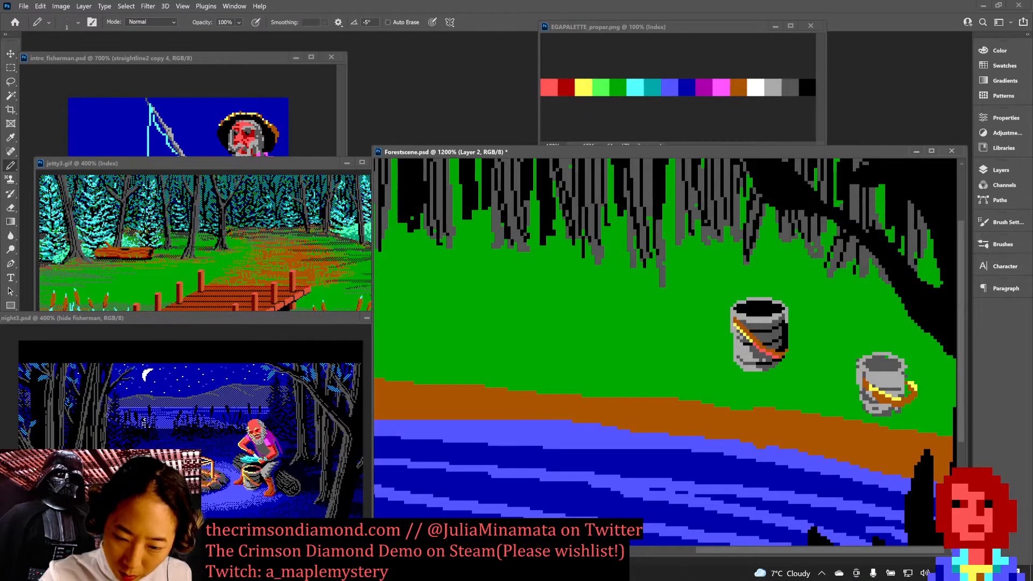
shift+click(752, 343)
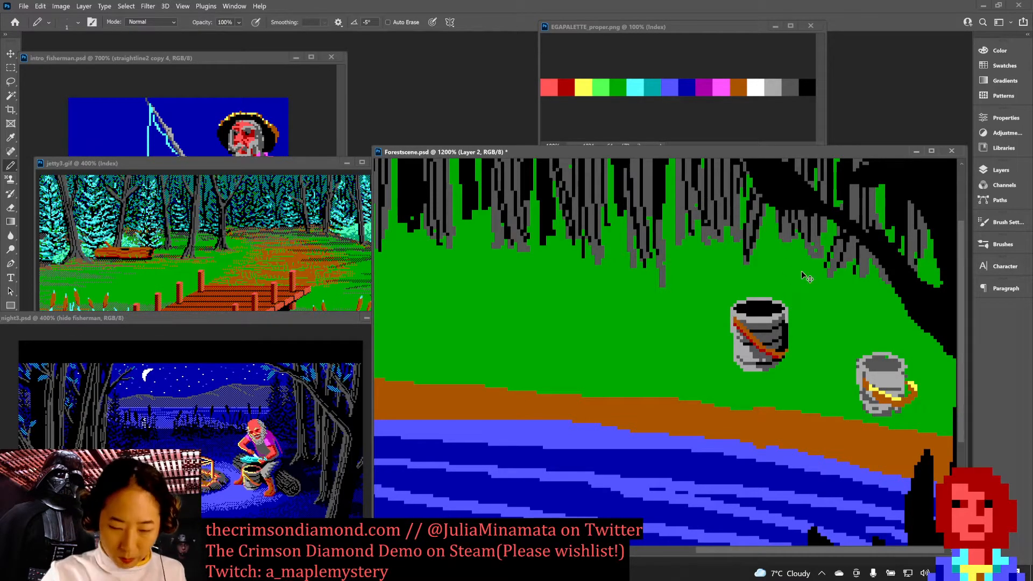
key(ctrl+minus)
key(ctrl+plus)
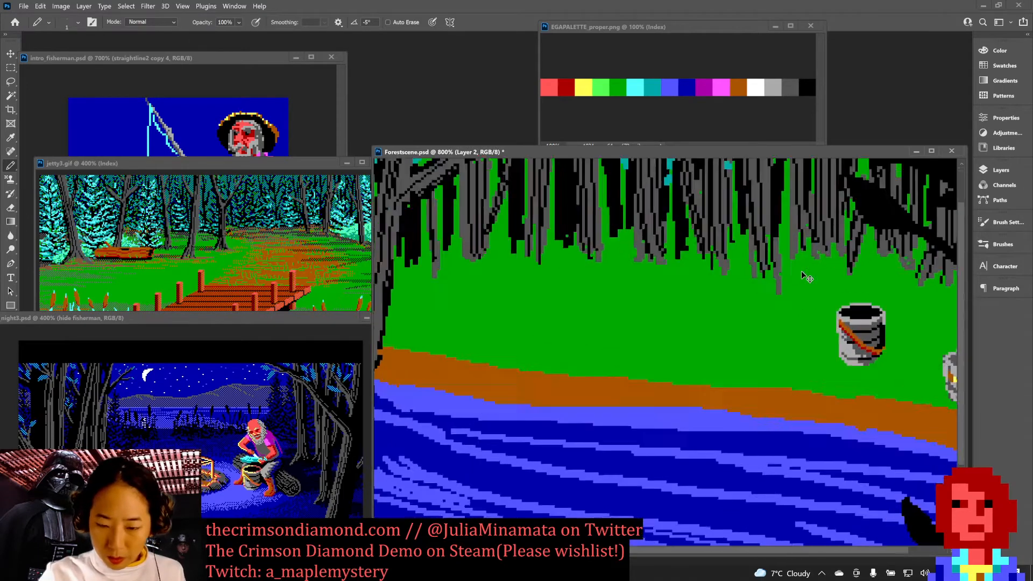
drag(838, 154, 786, 152)
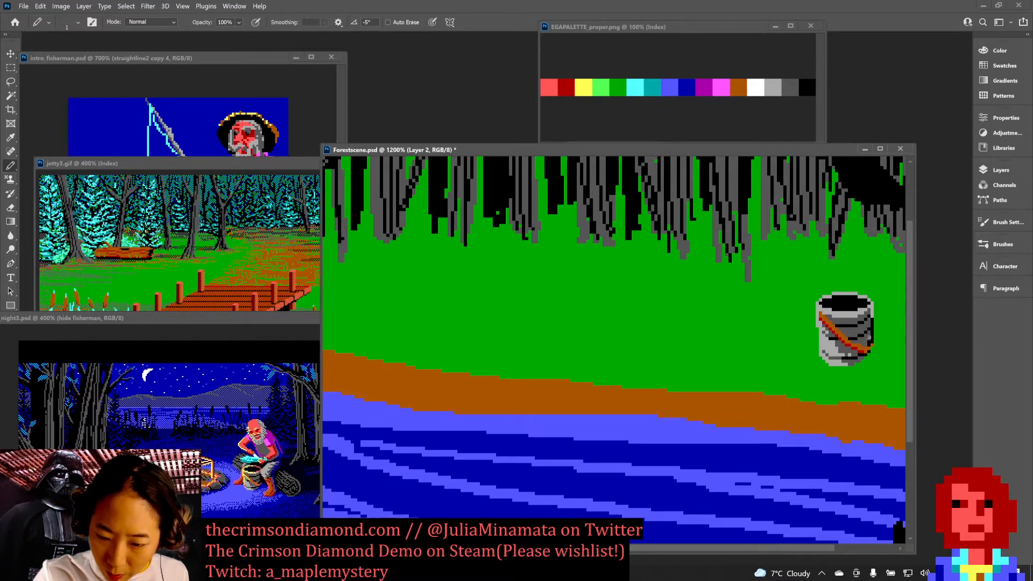
key(ctrl+s)
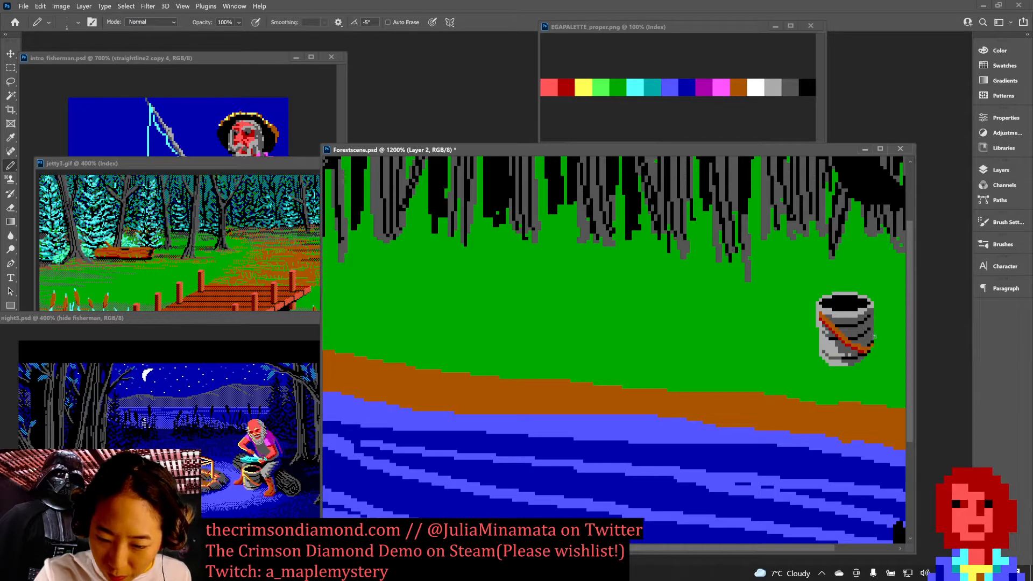
key(ctrl+s)
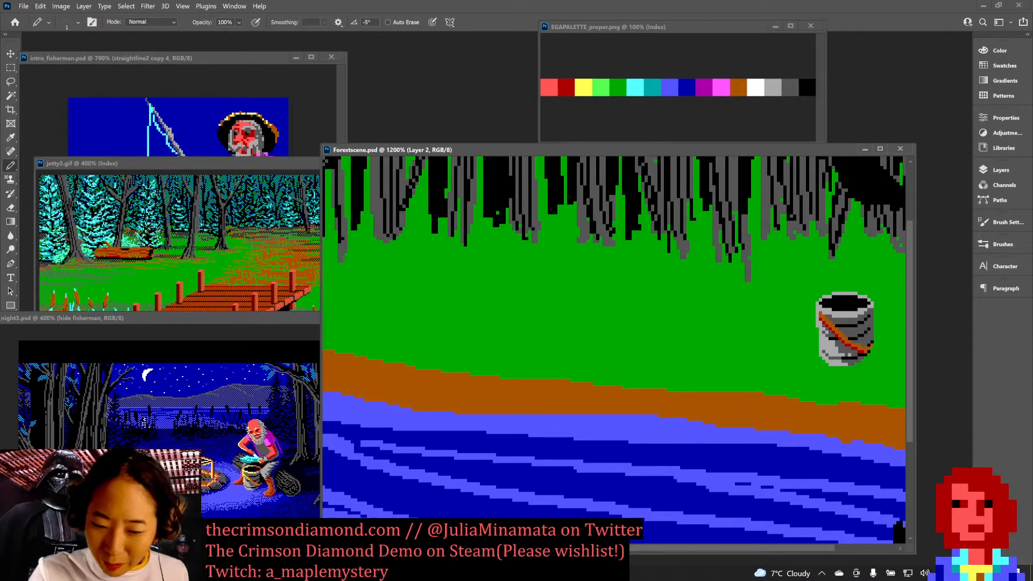
Step: Touch up the right edge of the bucket's rim with grey shades sampled from the bucket, and save the scene
alt+click(867, 315)
click(871, 309)
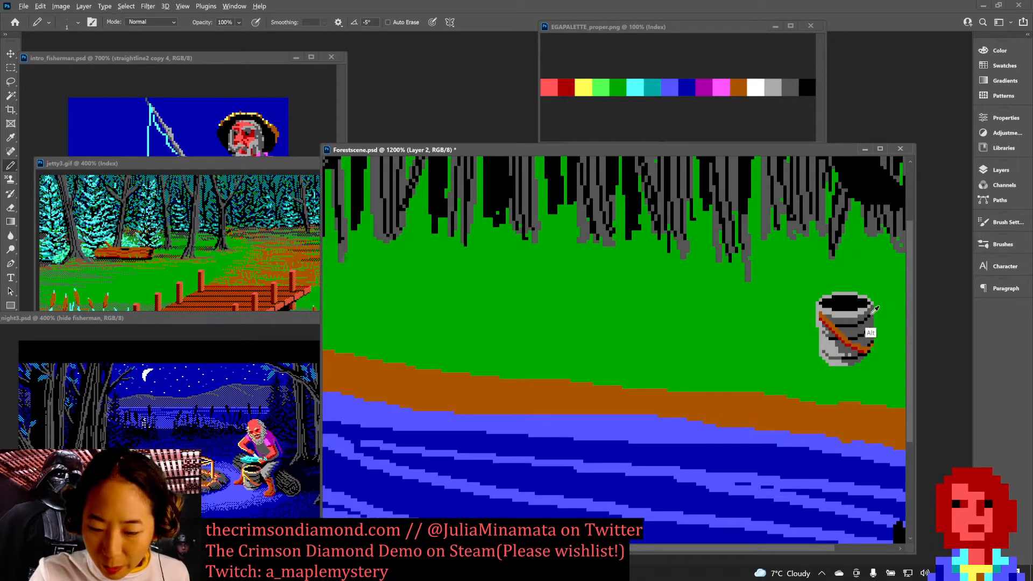
alt+click(866, 338)
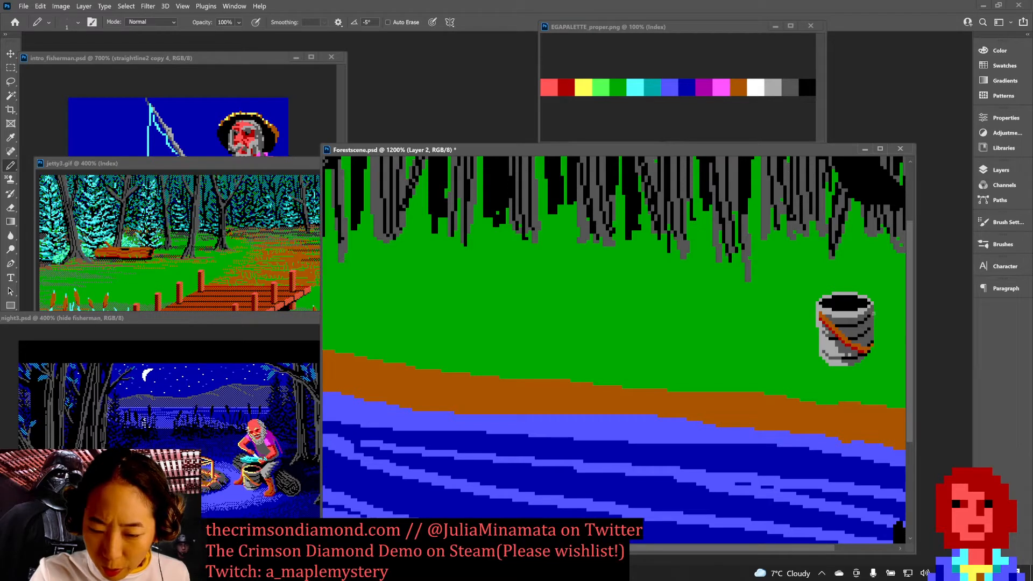
alt+click(865, 339)
click(871, 313)
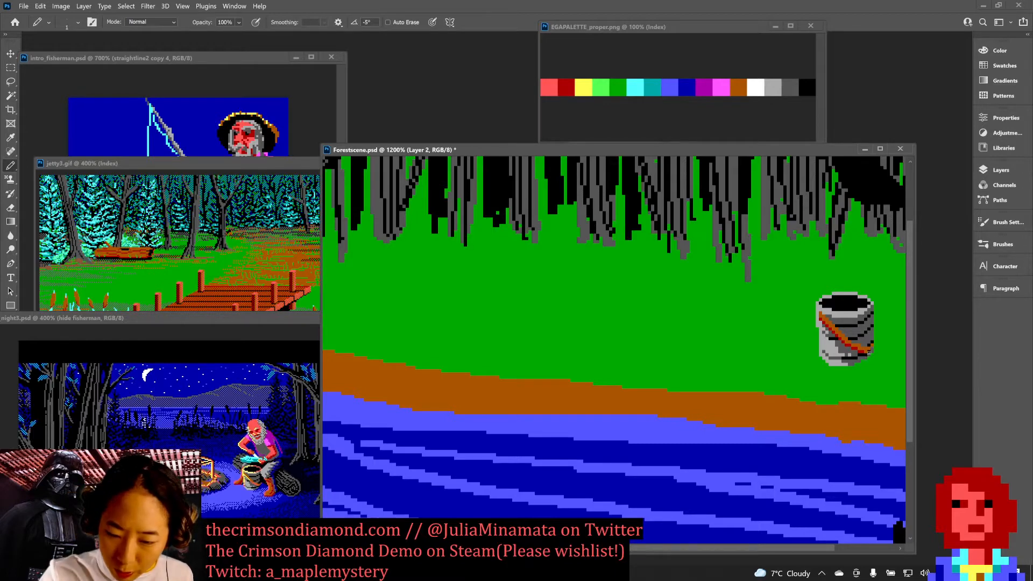
key(ctrl+s)
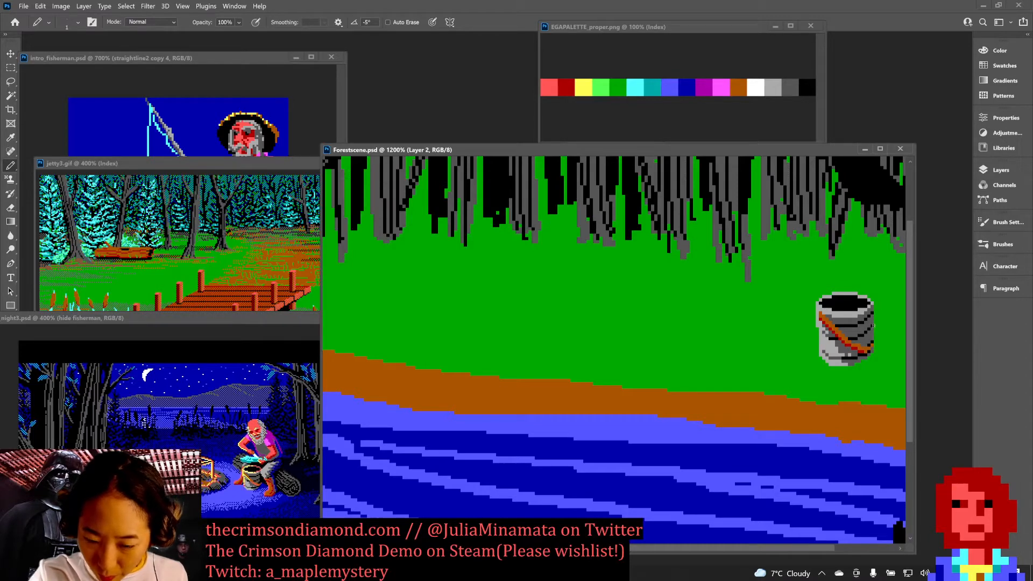
Step: Select the lower half of the bucket, erase a stray pixel at its right edge, and clear the selection
key(e)
key(m)
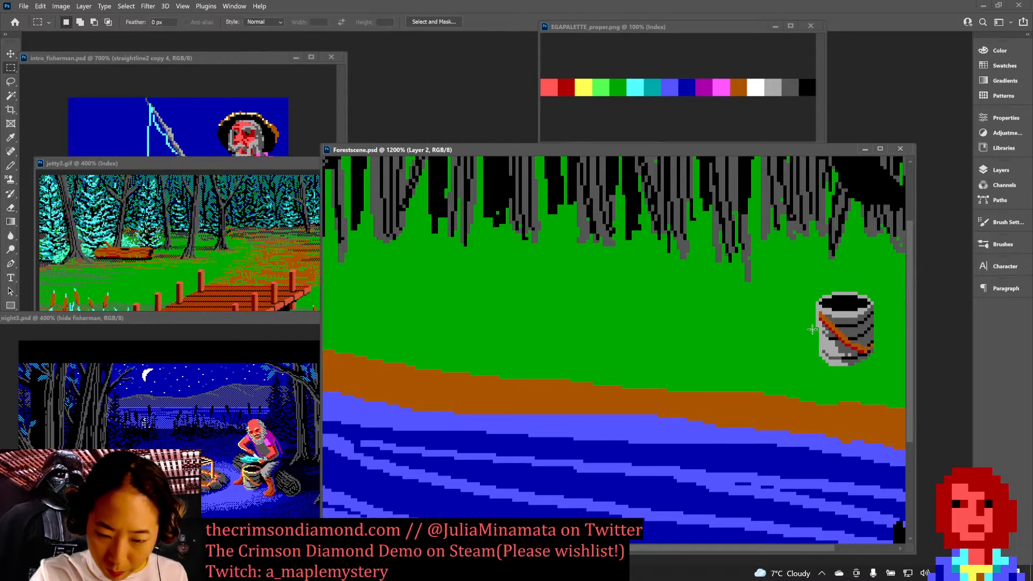
mouse_move(816, 328)
mouse_down()
mouse_move(909, 357)
mouse_move(890, 376)
mouse_up()
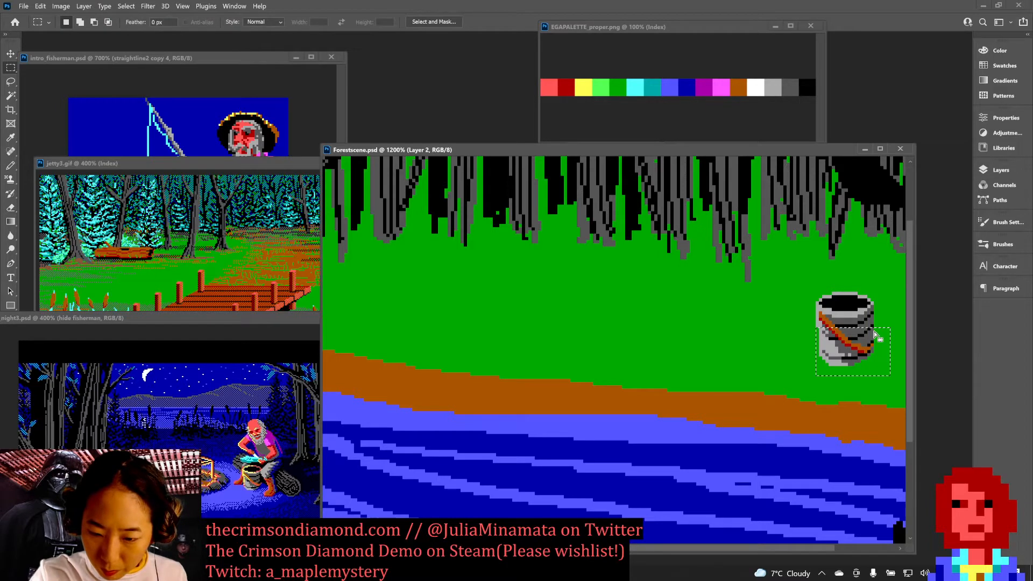
key(e)
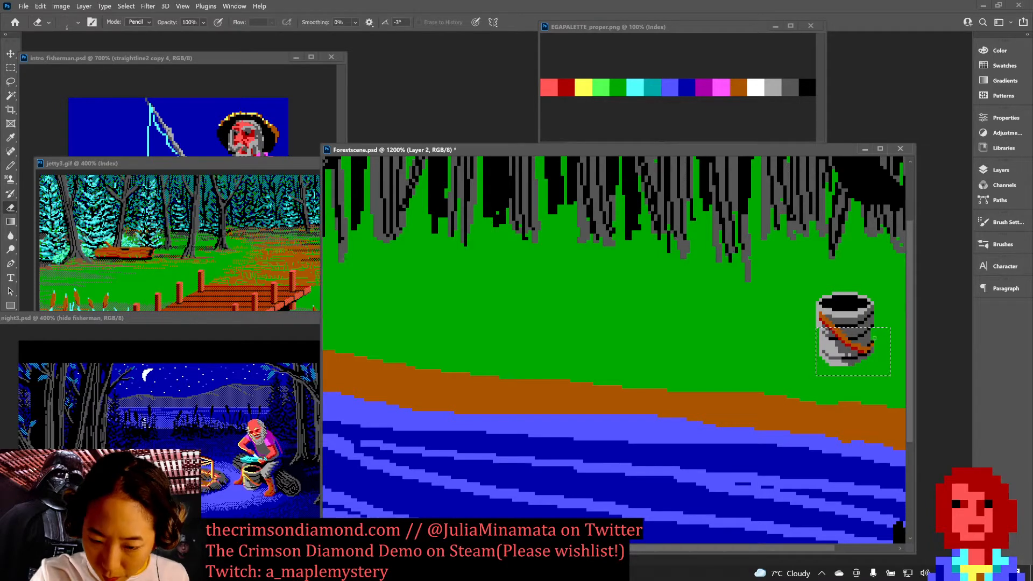
click(873, 340)
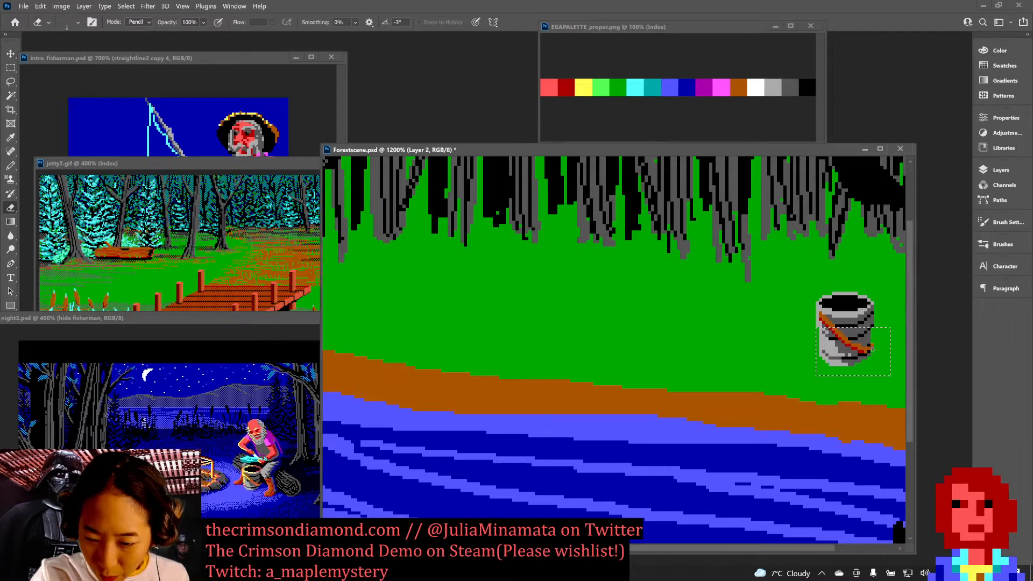
key(ctrl+d)
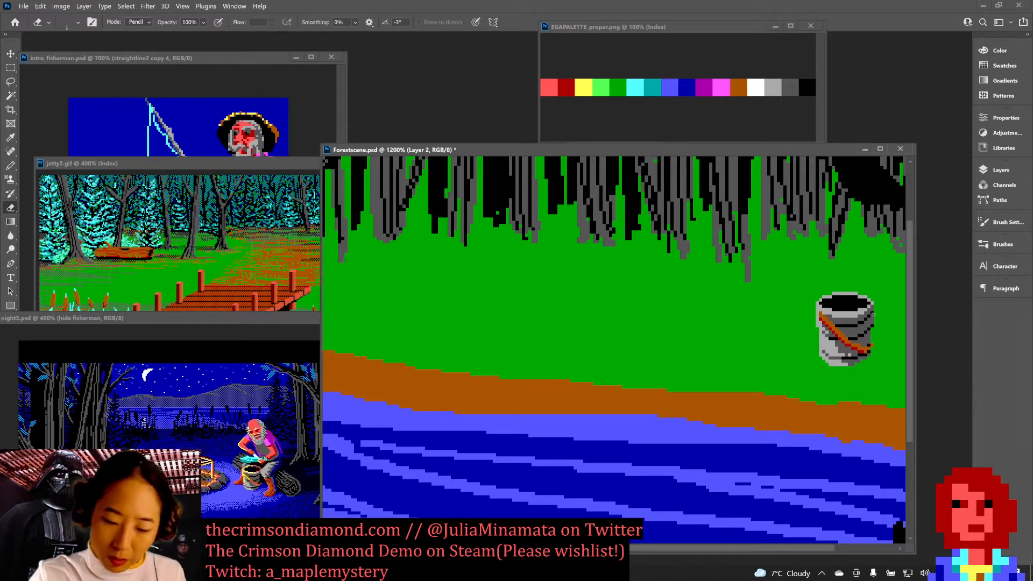
Step: Extend the right end of the bucket's handle with red sampled from it using the Pencil, and save the scene
key(b)
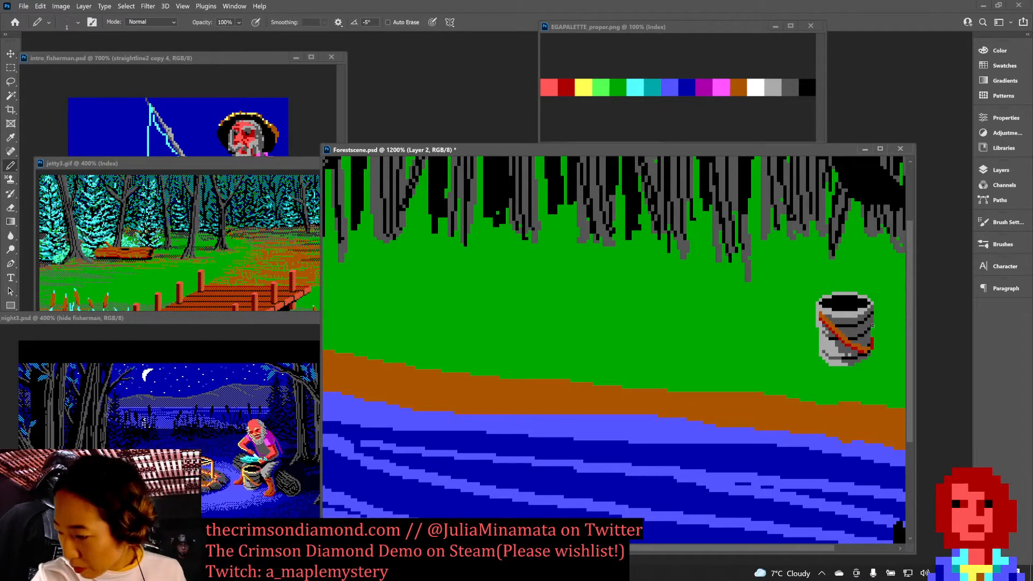
key(ctrl+s)
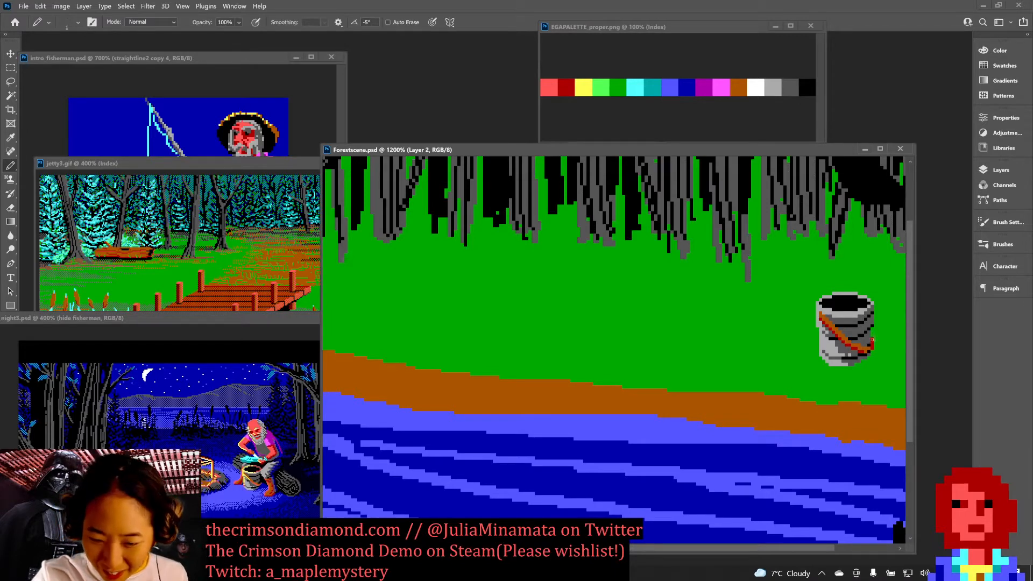
alt+click(872, 347)
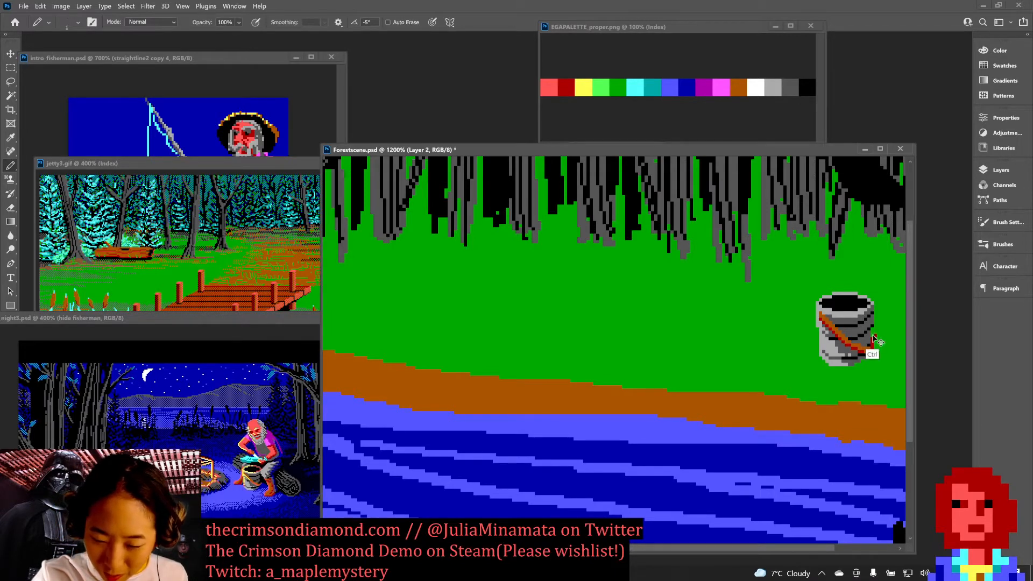
click(872, 335)
click(873, 340)
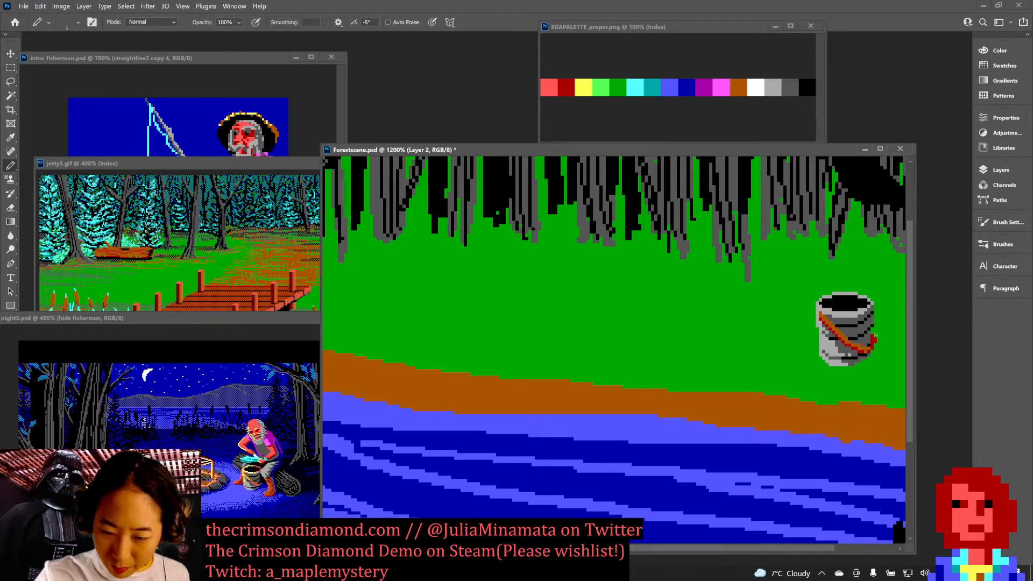
key(ctrl+s)
Step: Move the repainted bucket closer to the old yellow-handled bucket and rename its layer to bucket2
key(ctrl+minus)
key(ctrl+minus)
key(ctrl+minus)
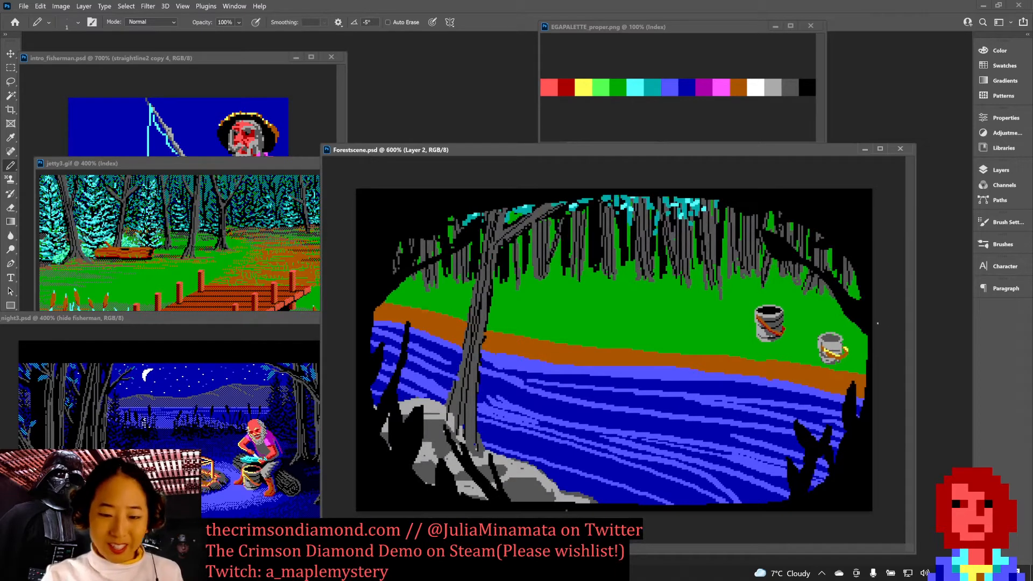
key(v)
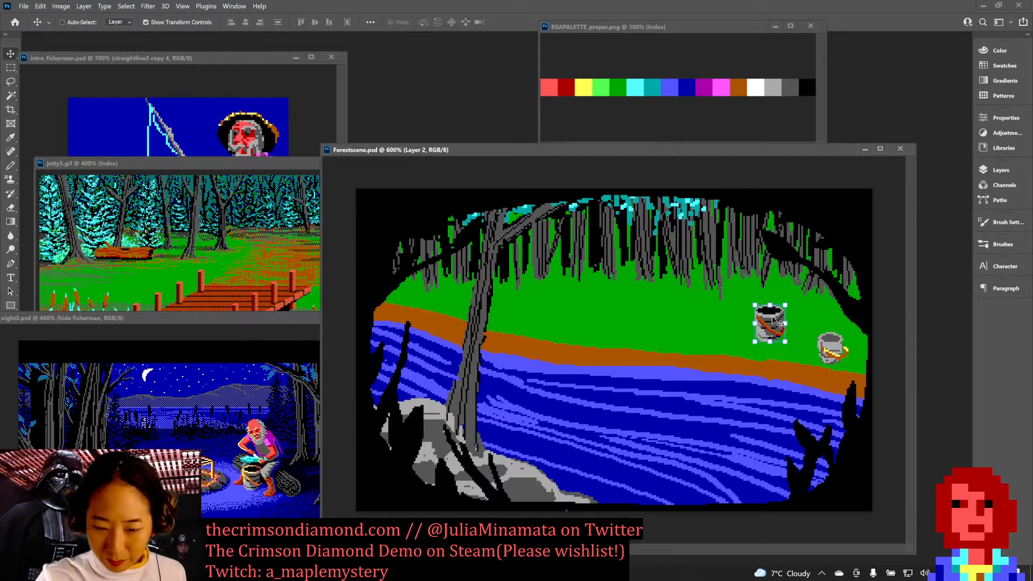
mouse_move(778, 321)
mouse_down()
mouse_move(784, 310)
mouse_move(794, 328)
mouse_up()
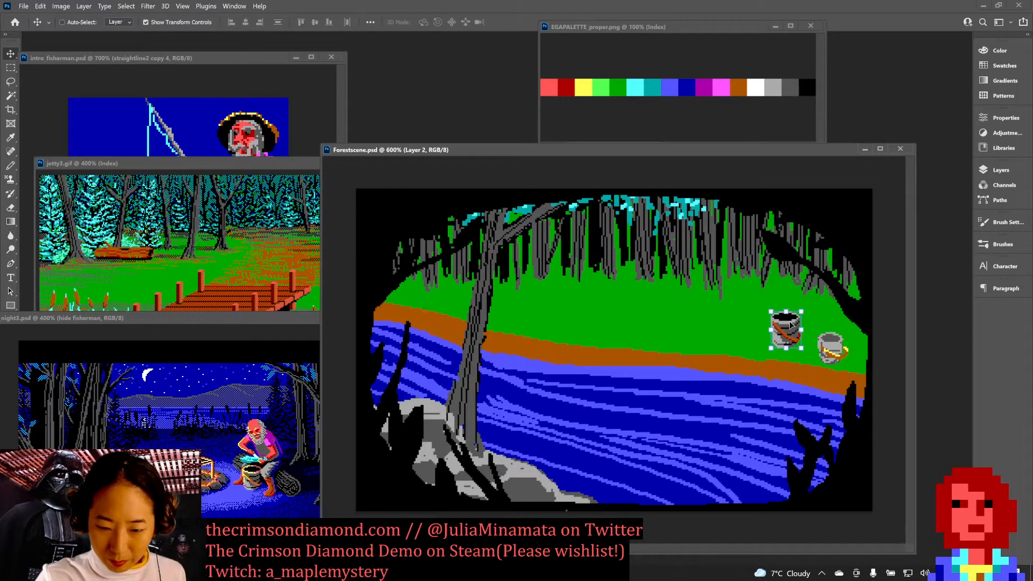
click(991, 169)
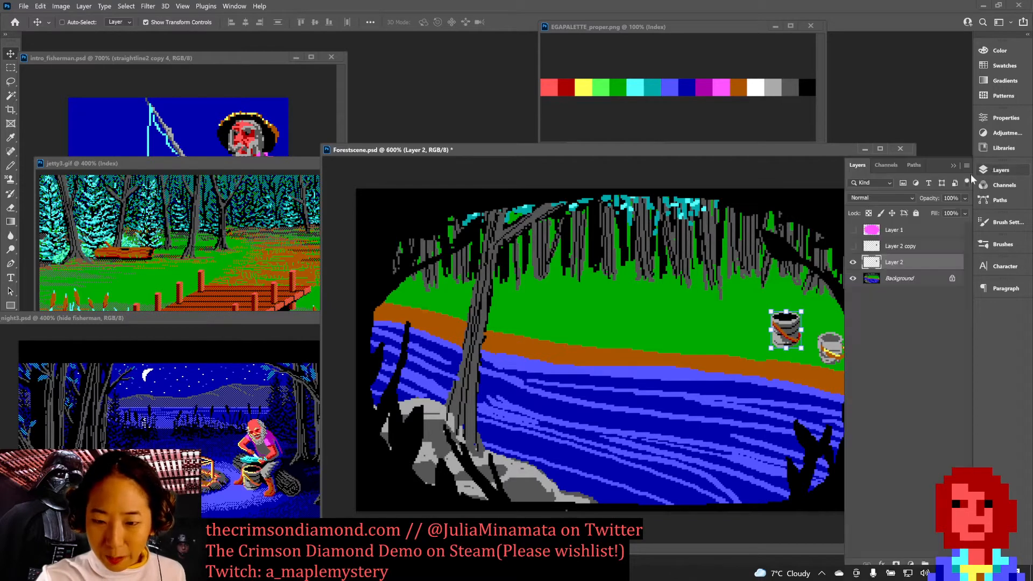
double_click(893, 263)
text(bucket2)
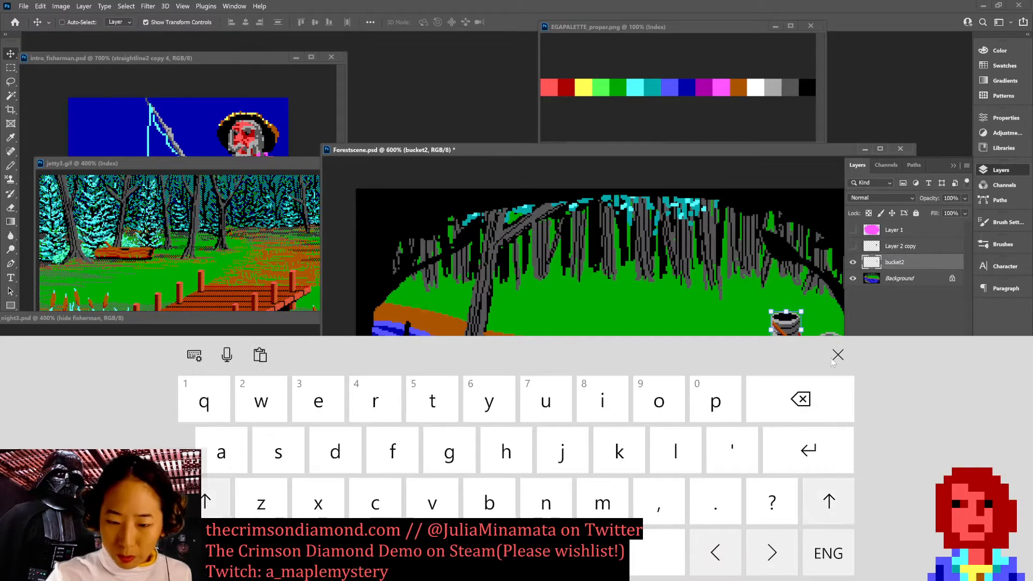
key(Return)
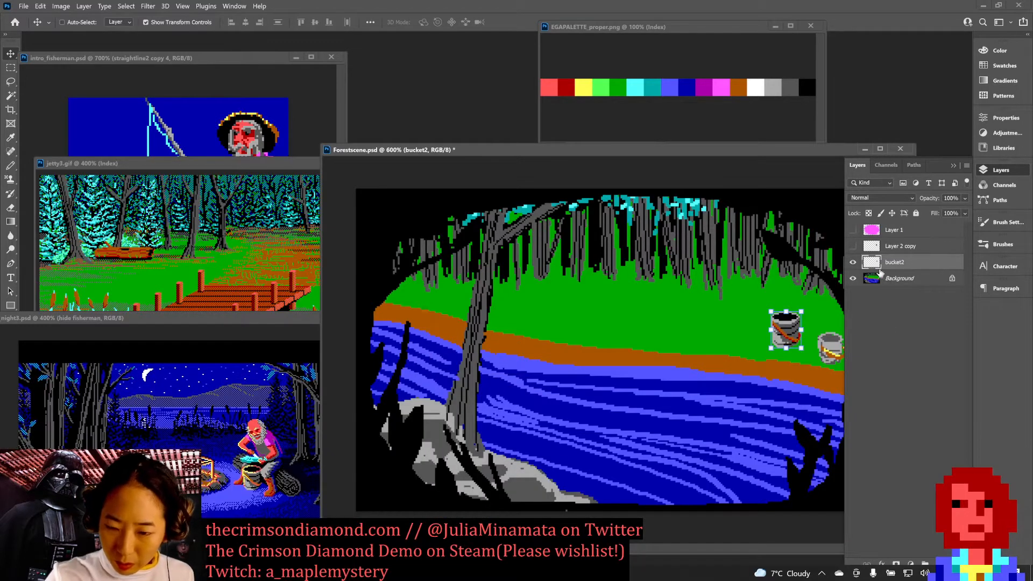
Step: Add a new layer above the Background and paint over the old yellow-handled bucket with the grass green using a larger Pencil
double_click(892, 278)
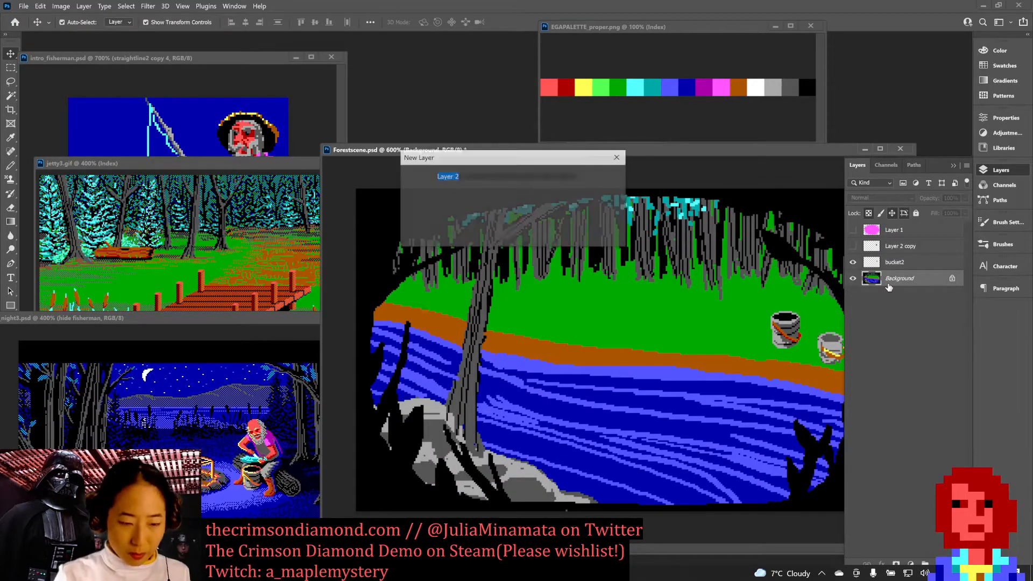
key(Return)
key(b)
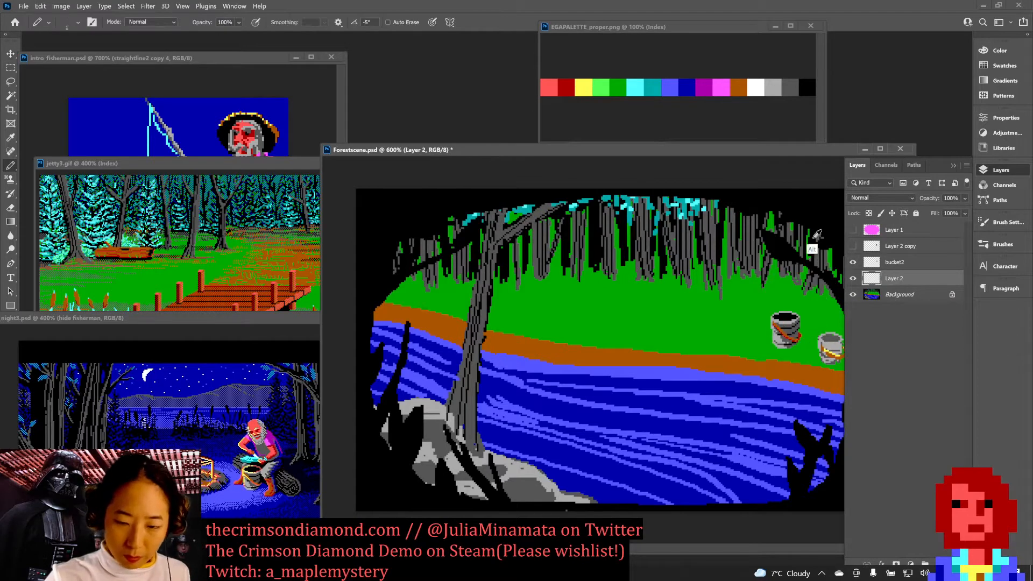
mouse_move(791, 146)
mouse_down()
mouse_move(773, 119)
mouse_move(770, 87)
mouse_up()
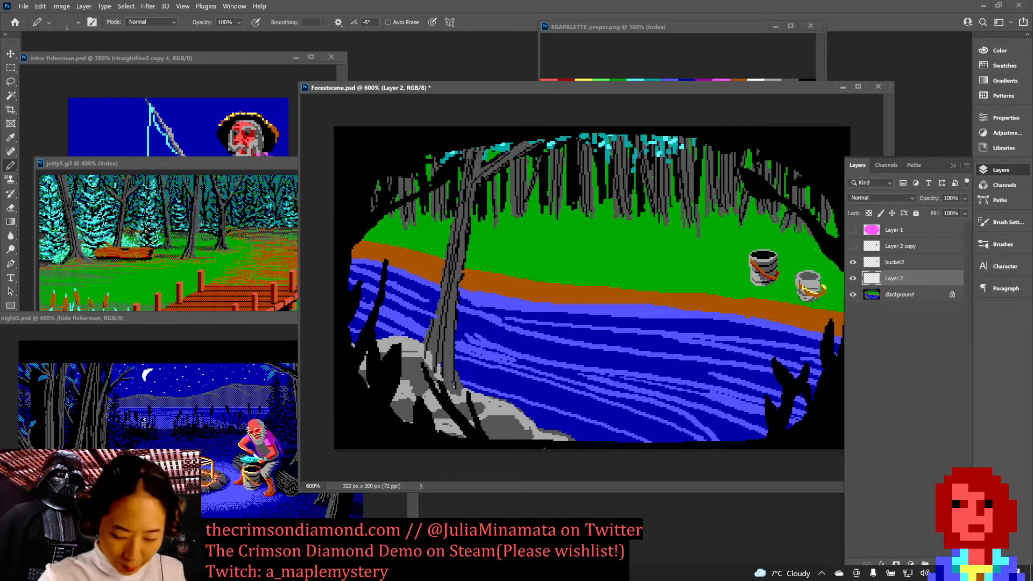
key(bracketright)
key(bracketright)
key(bracketright)
drag(803, 273, 822, 297)
Step: Move the bucket on the bucket2 layer to the spot where the old bucket stood
click(906, 263)
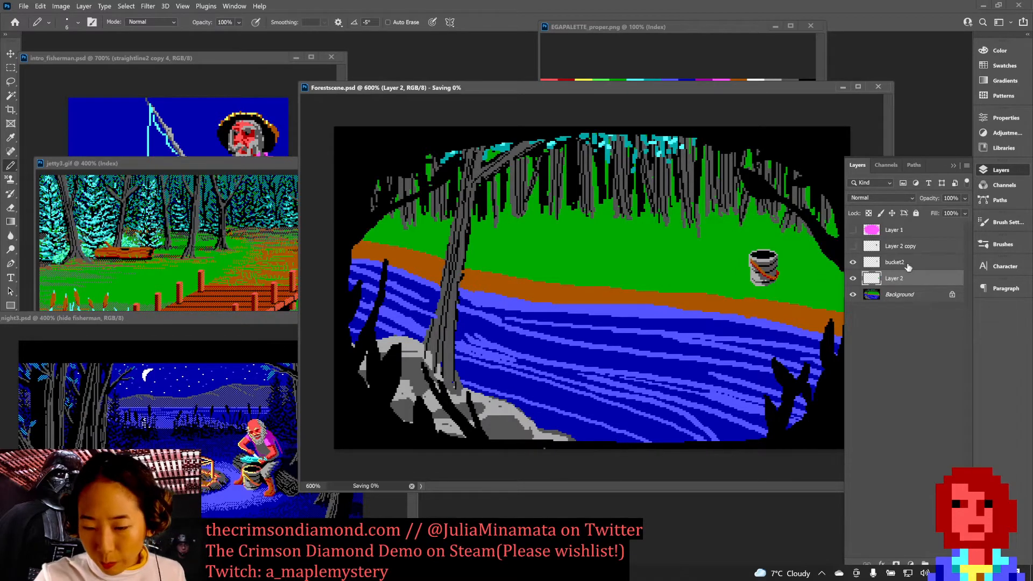
key(v)
drag(783, 249, 818, 257)
key(b)
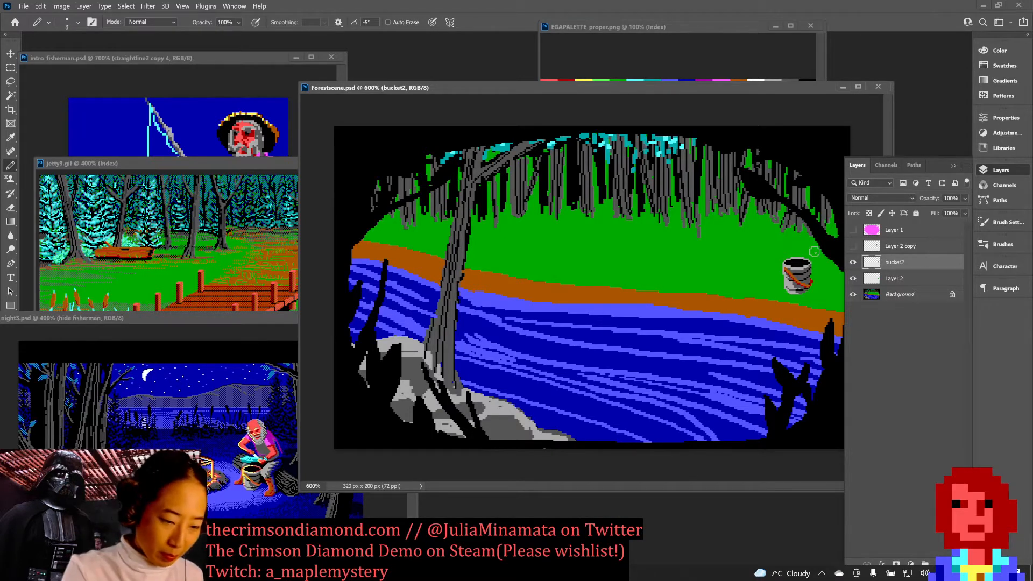
Step: Rearrange the document windows so the night scene is out of the way and jetty3.gif sits beside Forestscene
click(237, 369)
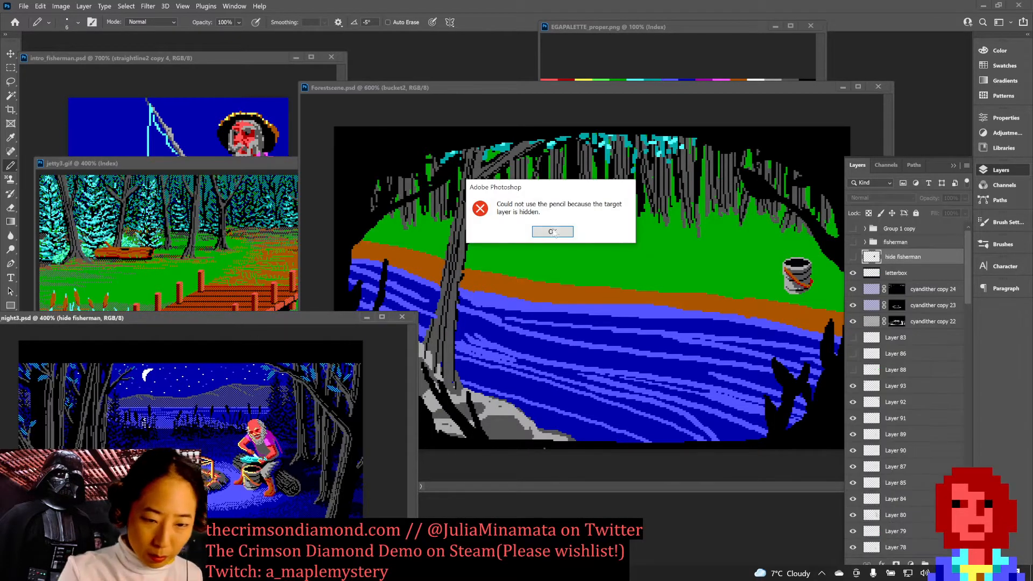
click(552, 232)
drag(318, 317, 676, 423)
click(558, 87)
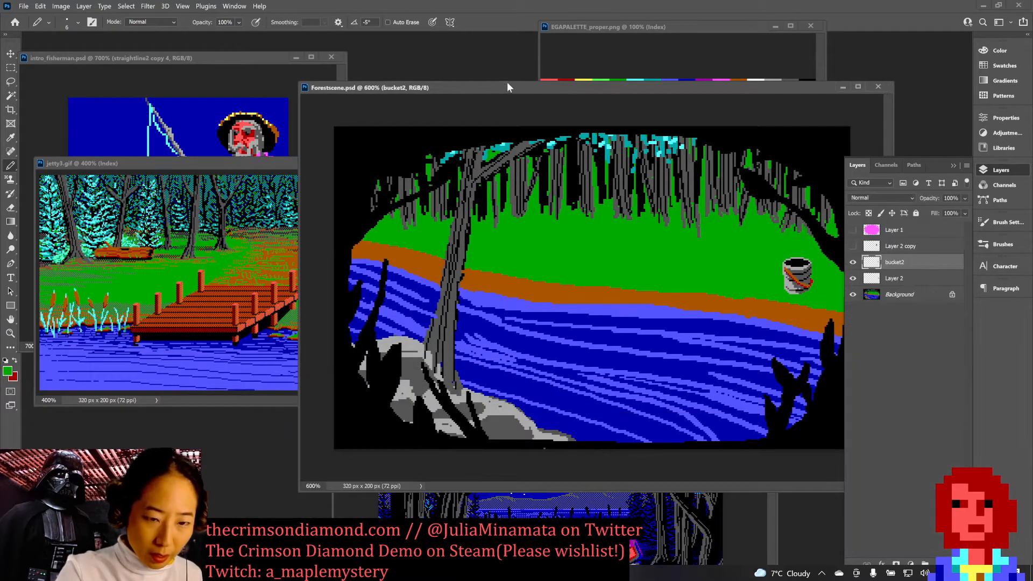
drag(508, 81, 509, 138)
click(248, 171)
drag(189, 161, 61, 150)
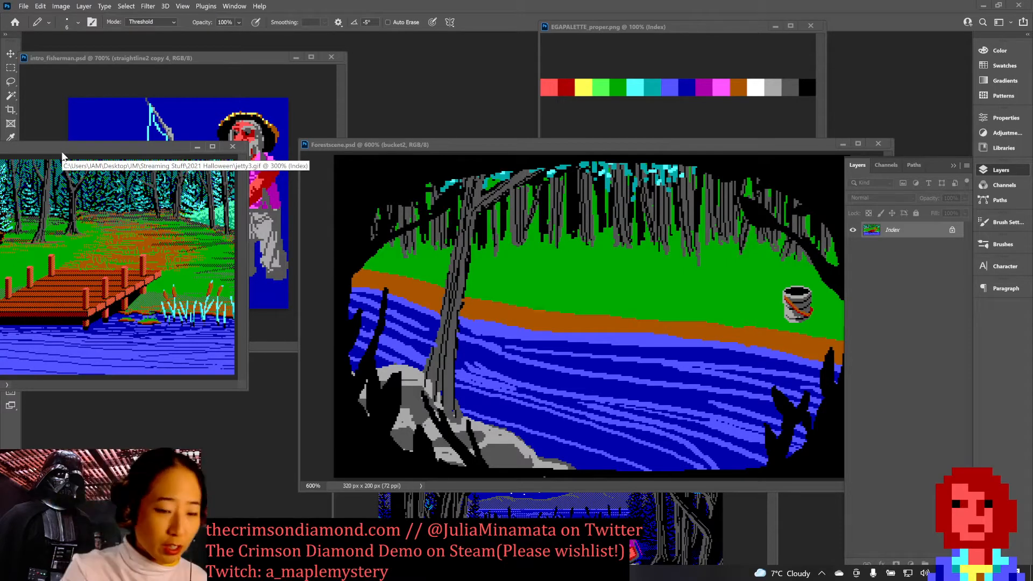
drag(496, 143, 438, 133)
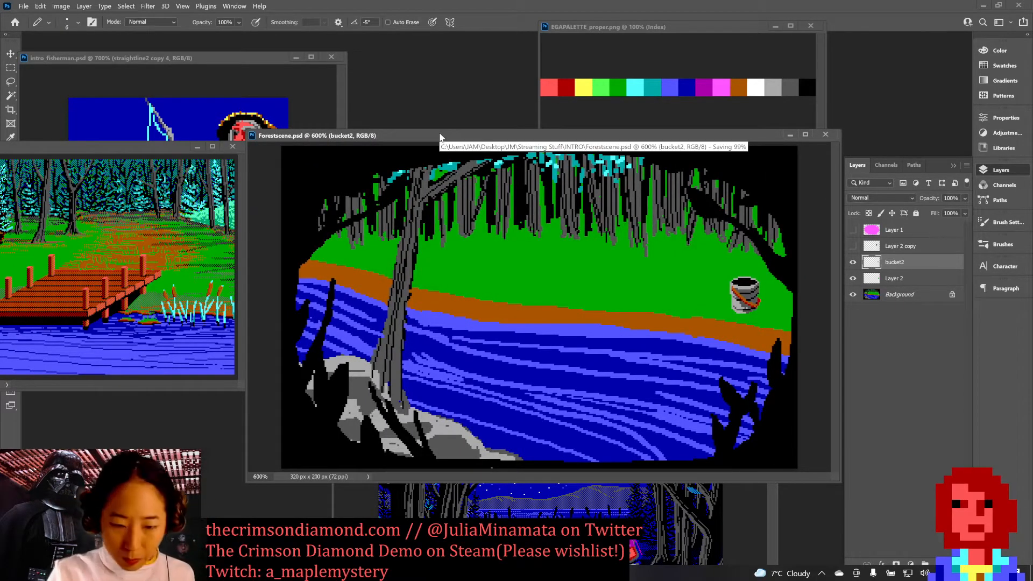
Step: Sample the river's light blue, reduce the Pencil size to 1 px, and save Forestscene
click(689, 355)
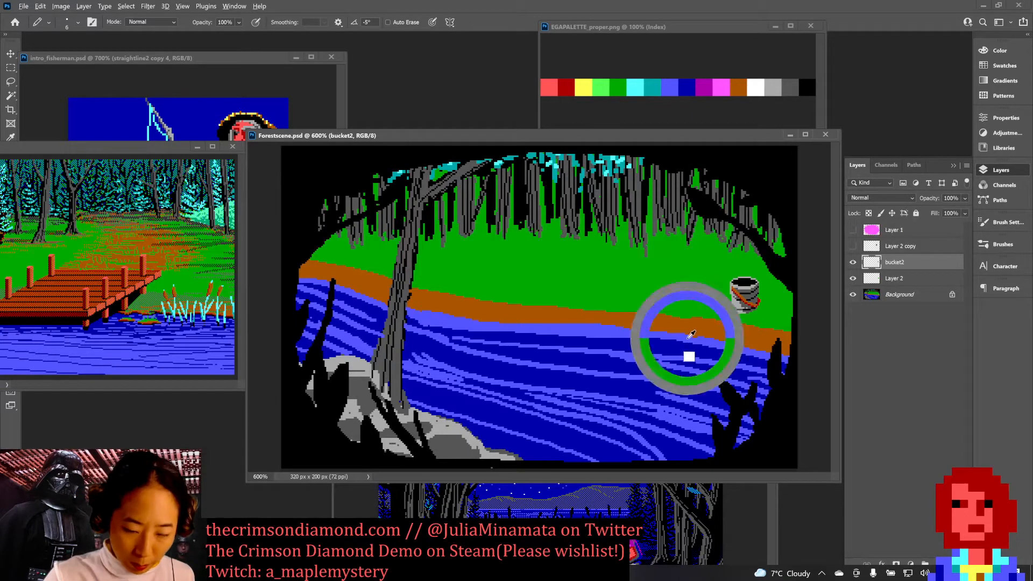
key(ctrl+z)
key(bracketleft)
key(bracketleft)
key(bracketleft)
key(bracketleft)
key(bracketleft)
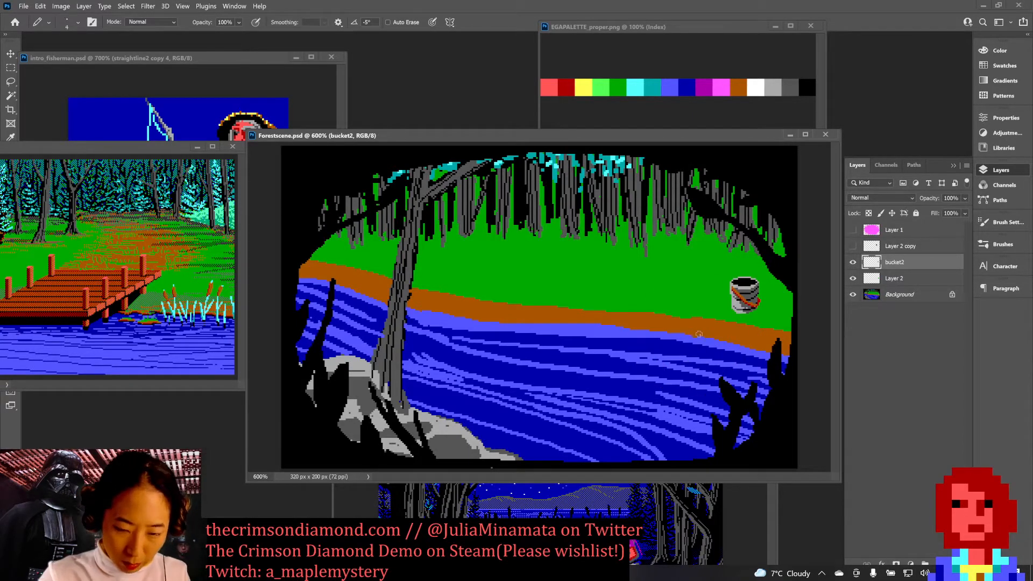
key(ctrl+s)
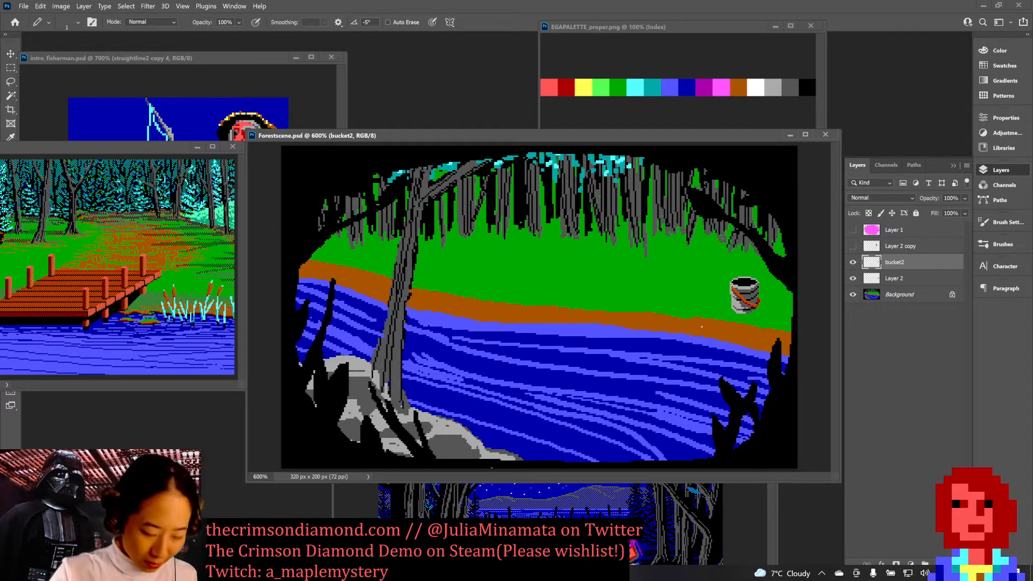
Step: Enlarge jetty3.gif and reposition its window to examine how the shoreline, reeds and grass are drawn
click(172, 152)
drag(128, 292, 249, 342)
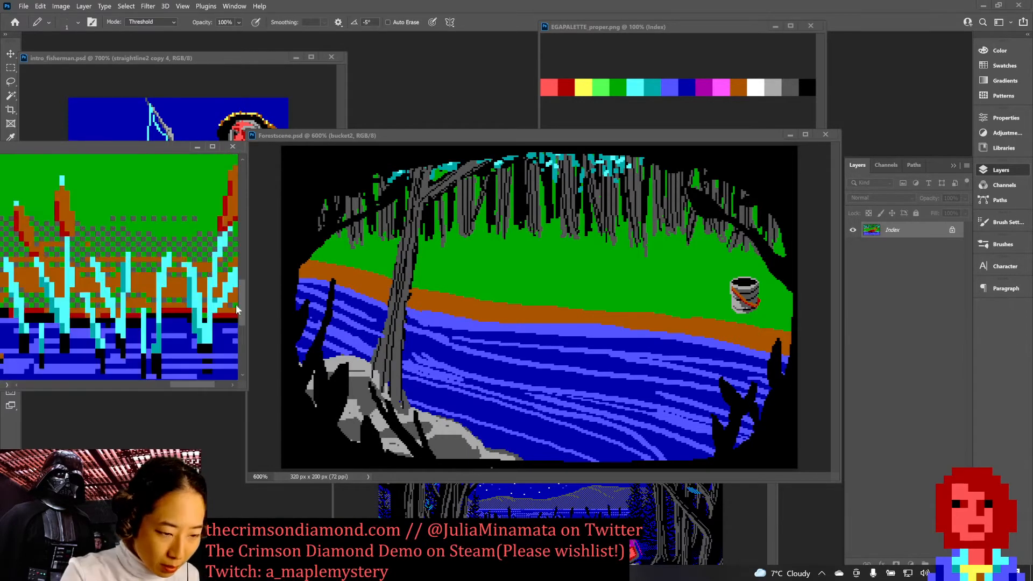
key(ctrl+0)
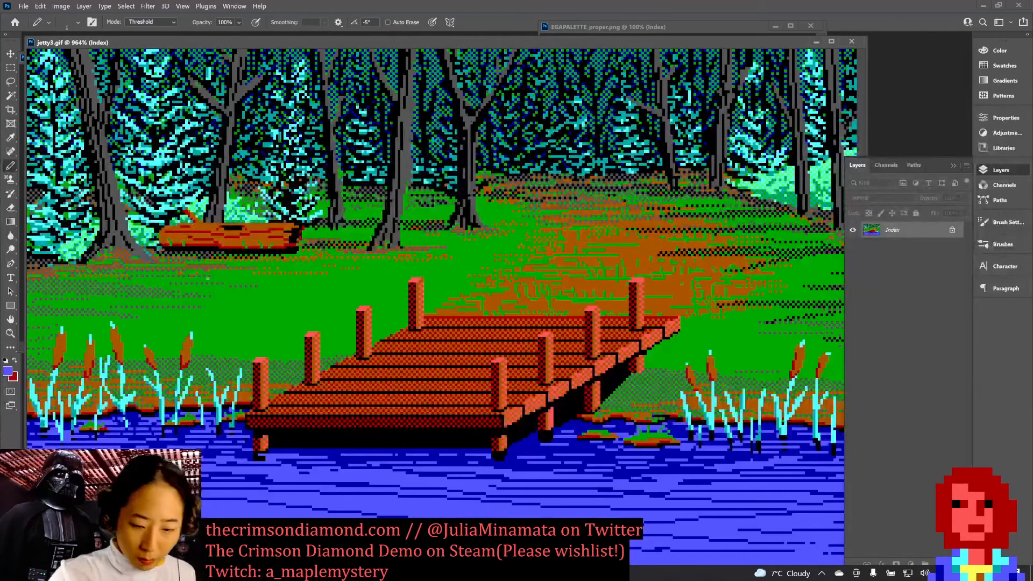
drag(732, 40, 624, 44)
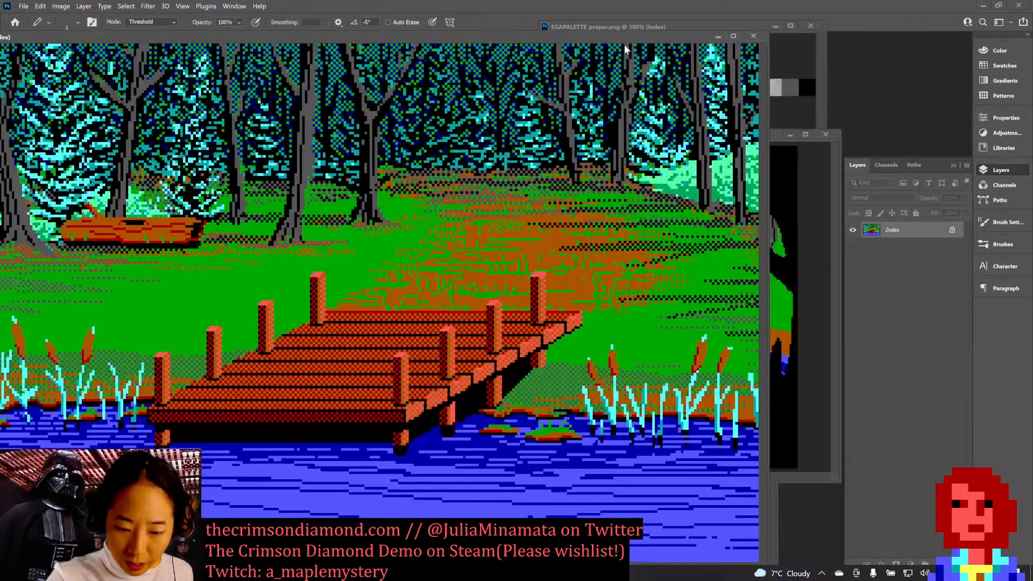
drag(694, 34, 694, 56)
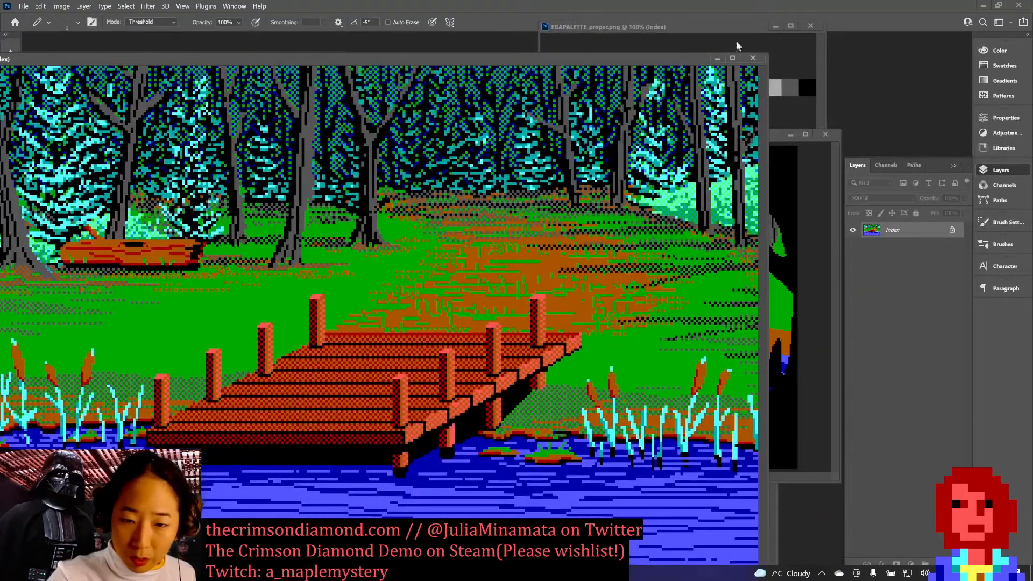
Step: Reposition jetty3.gif beside Forestscene with its jetty and shoreline in view, and return to Forestscene
drag(765, 55, 499, 358)
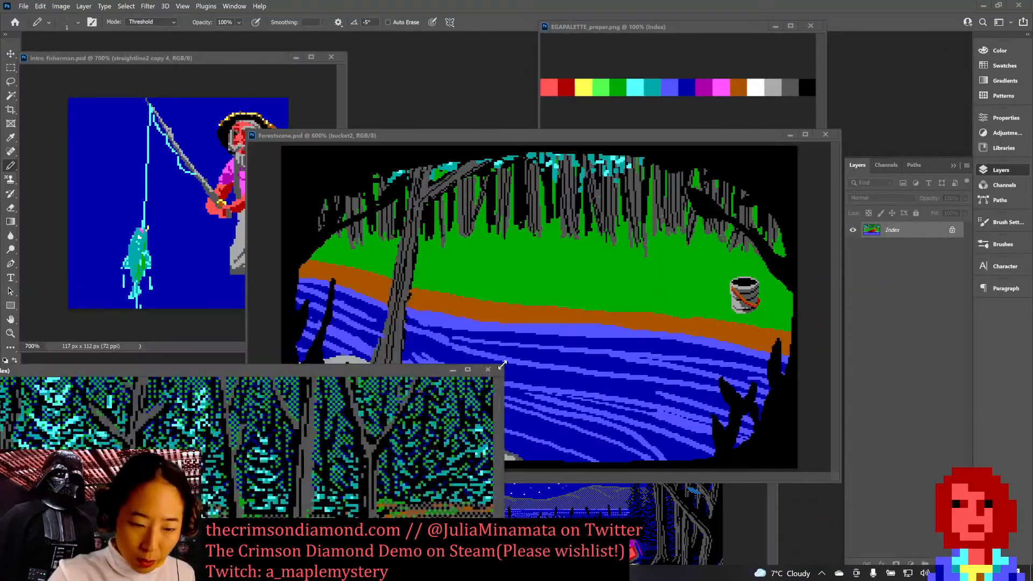
drag(403, 358, 338, 123)
scroll(339, 174, down, 3)
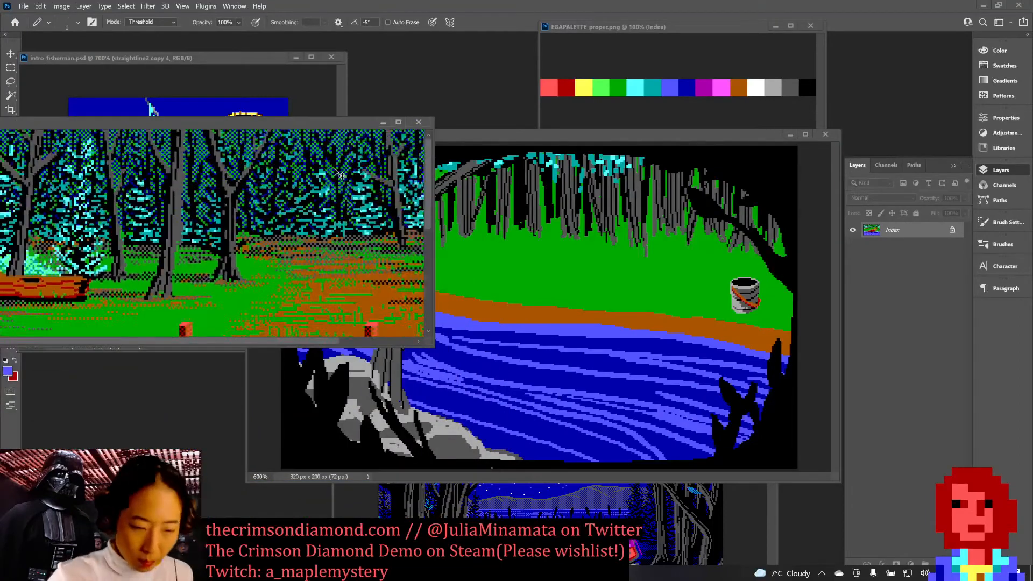
scroll(339, 173, down, 3)
scroll(331, 166, down, 3)
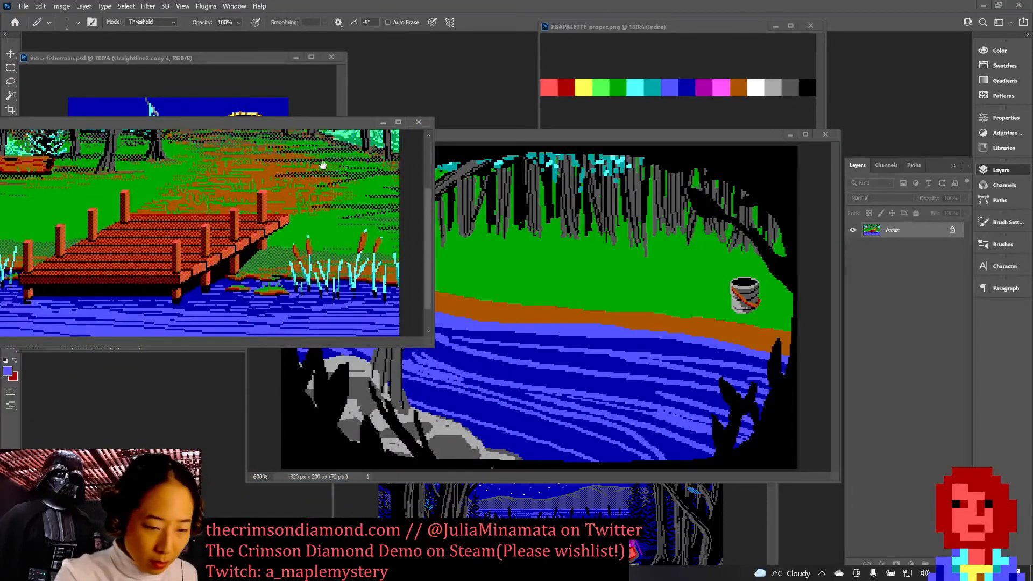
click(664, 134)
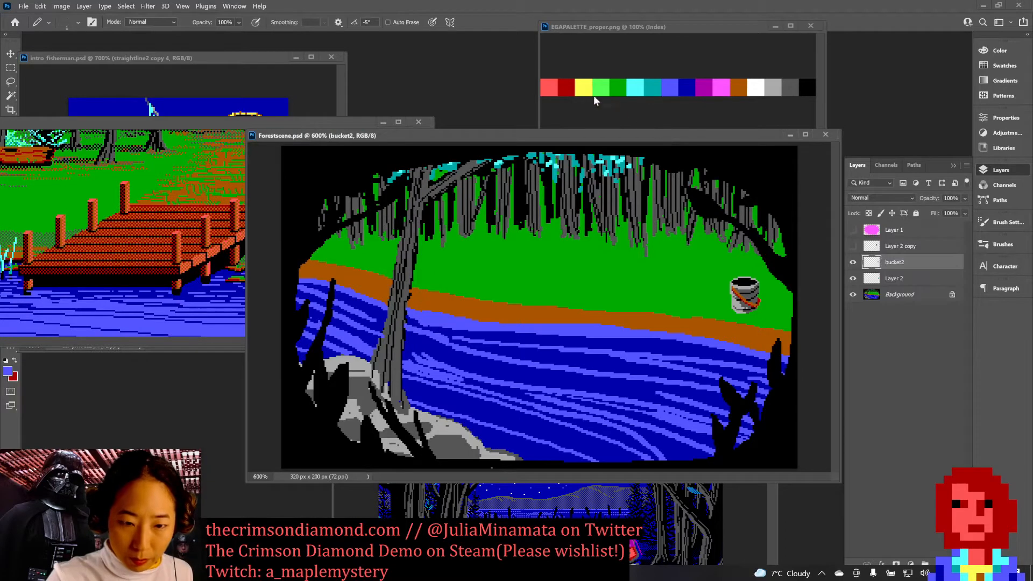
Step: Paint a dark red band with a 4 px Pencil along the waterside edge of the selected brown bank right of the tree
alt+click(565, 86)
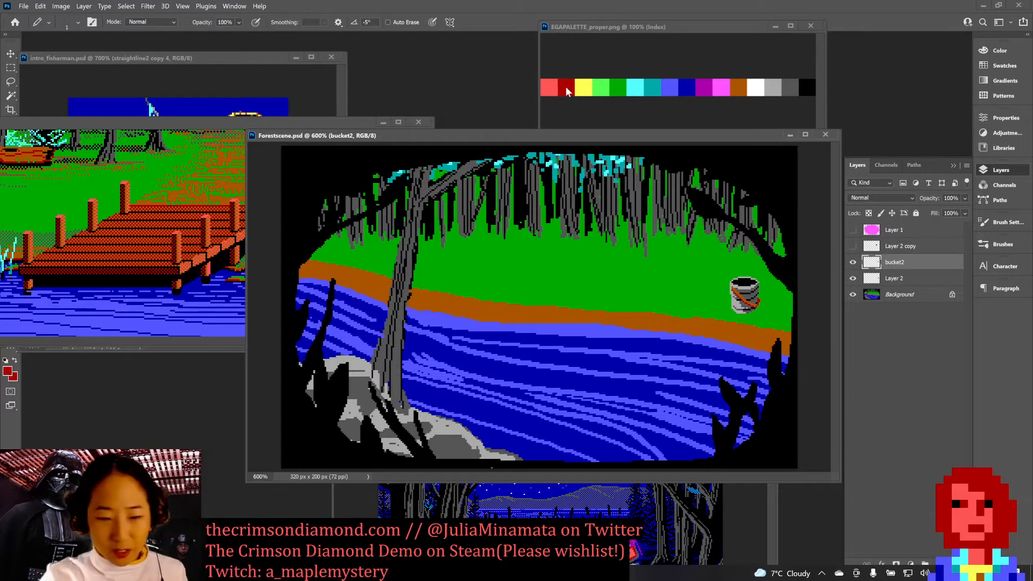
drag(533, 134, 471, 139)
key(w)
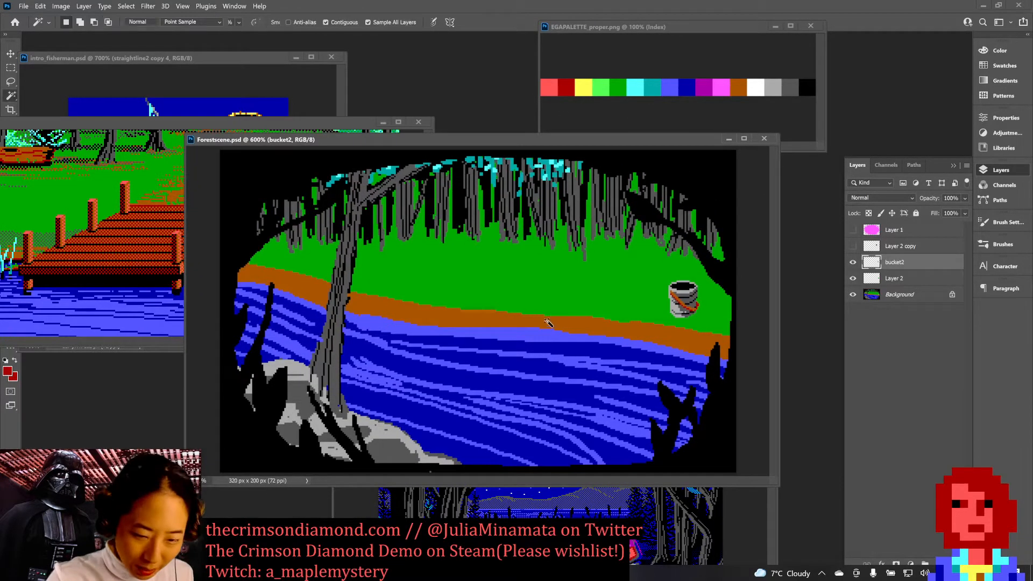
click(604, 327)
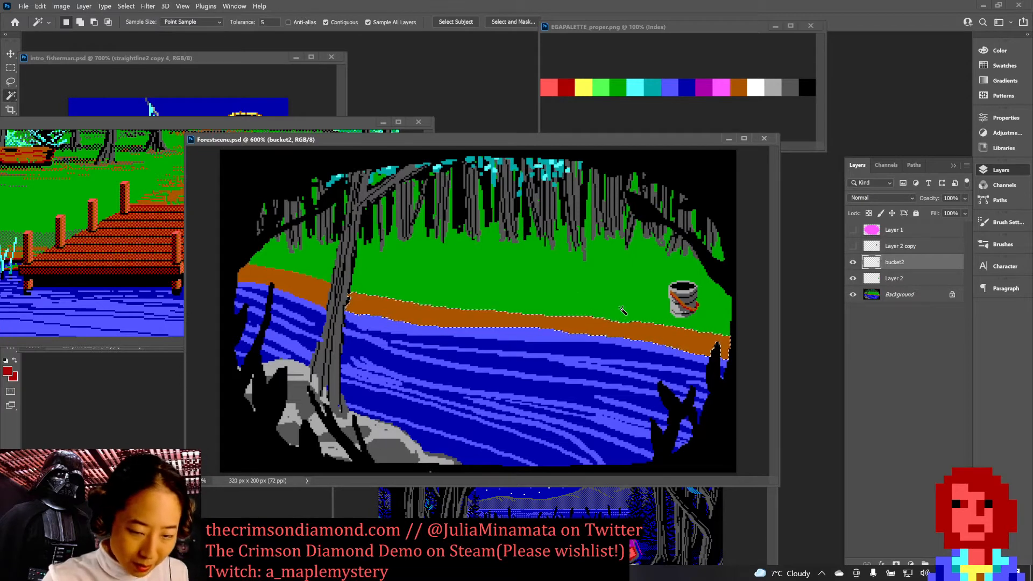
key(b)
drag(570, 331, 734, 356)
drag(349, 310, 523, 328)
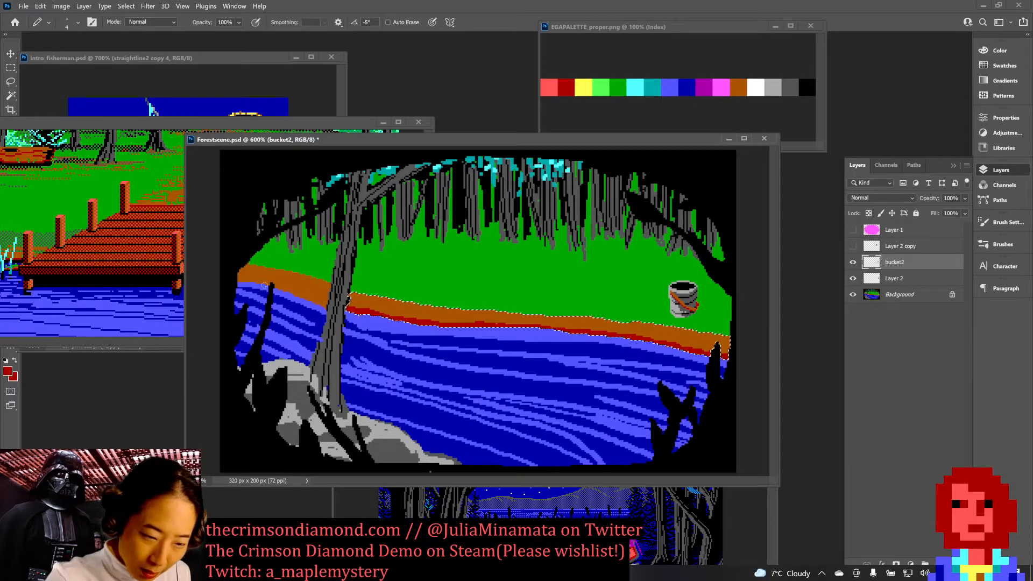
key(ctrl+d)
Step: Select the brown bank left of the tree, continue the dark red band along its water edge, and save Forestscene
key(w)
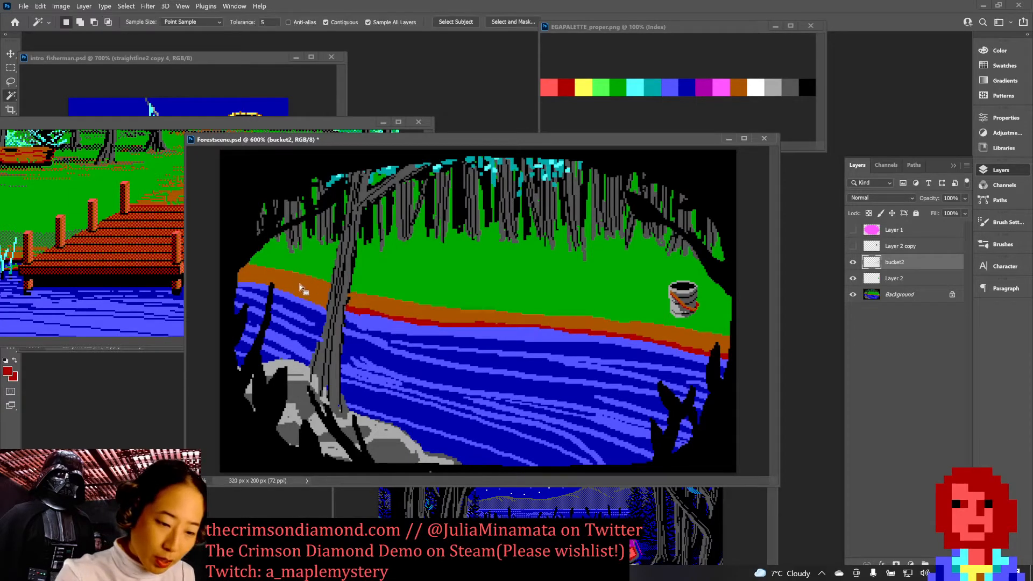
click(299, 284)
key(b)
drag(239, 280, 331, 309)
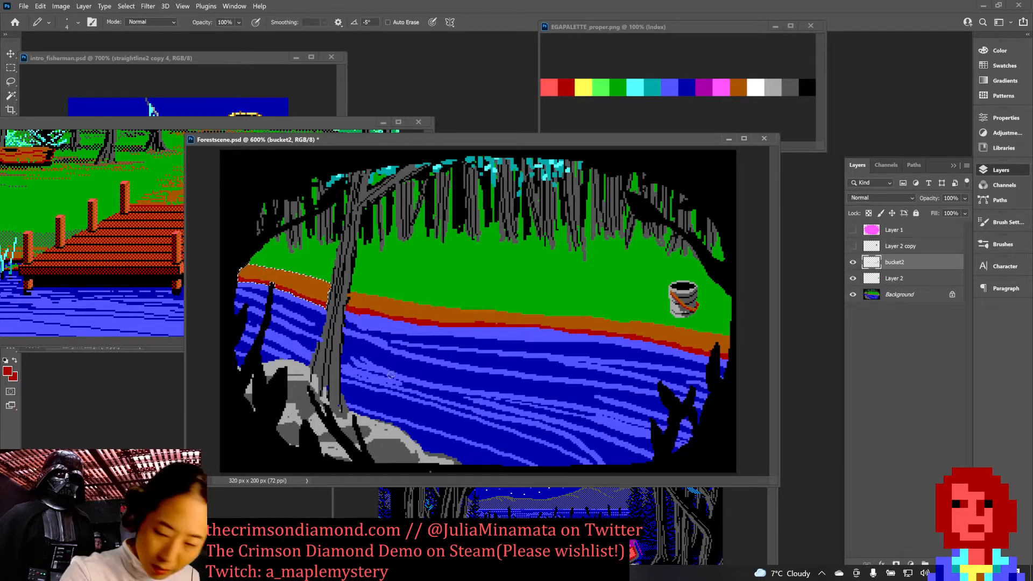
key(ctrl+d)
key(ctrl+s)
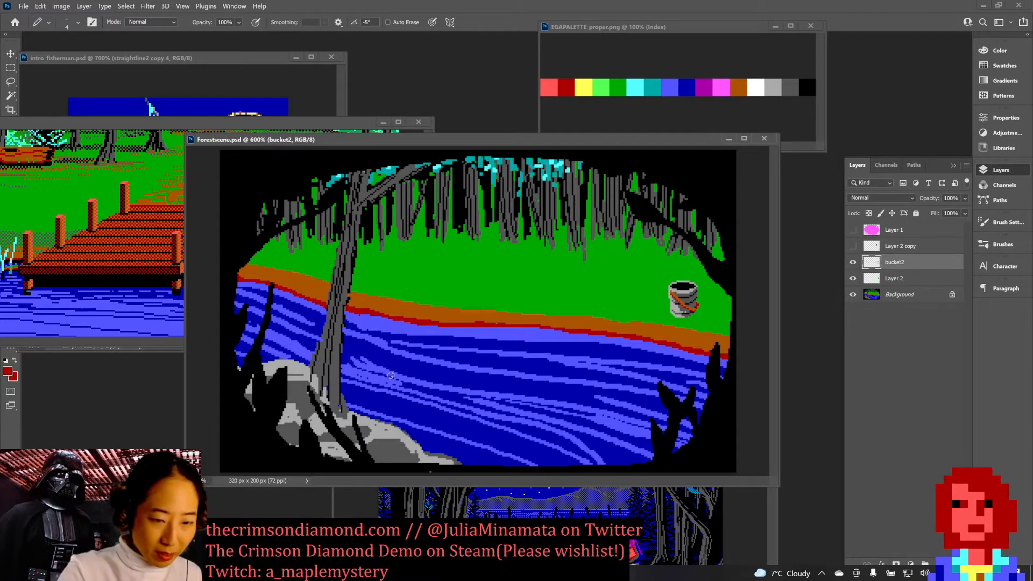
Step: Sample the grass green and break up the brown bank's upper edge on both sides of the tree with 1 px Pencil strokes
drag(463, 147, 649, 151)
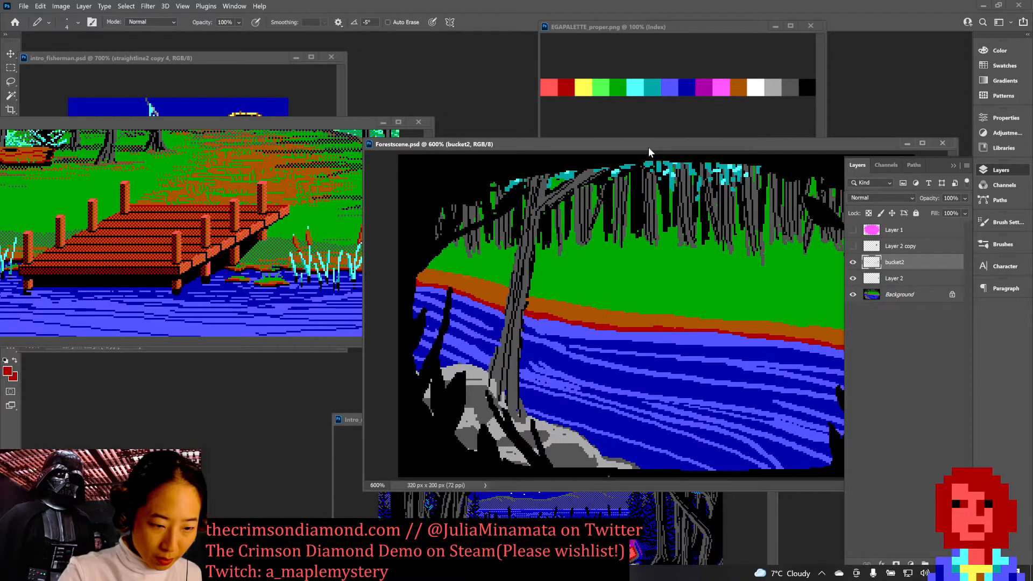
drag(649, 151, 488, 168)
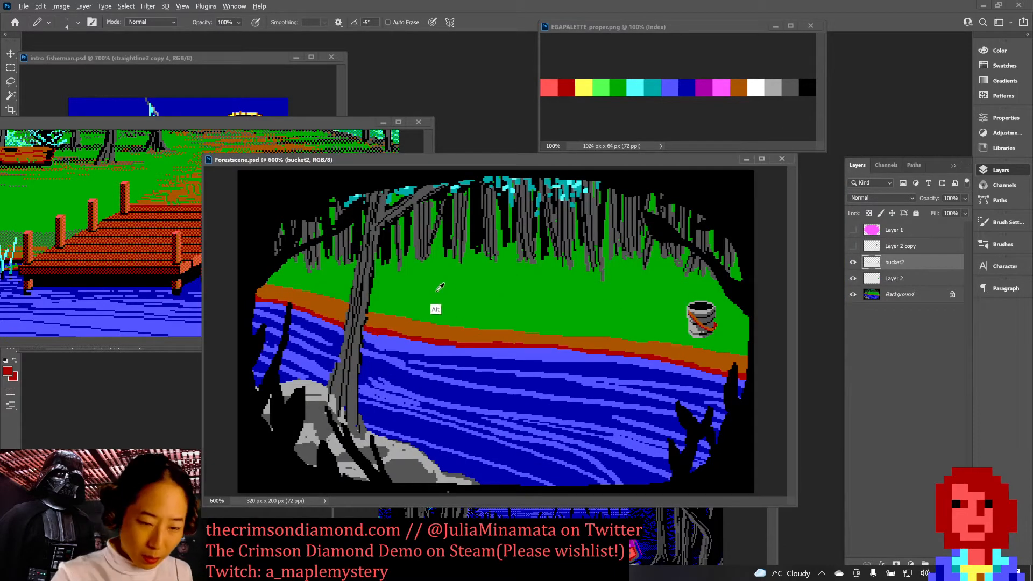
alt+click(433, 307)
key(bracketleft)
key(bracketleft)
drag(391, 316, 452, 327)
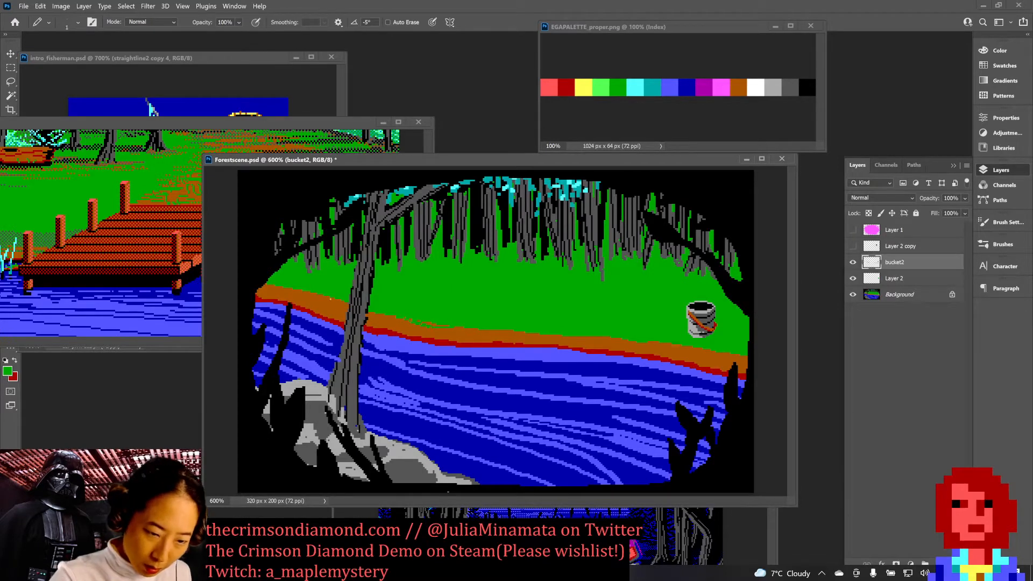
drag(330, 298, 350, 306)
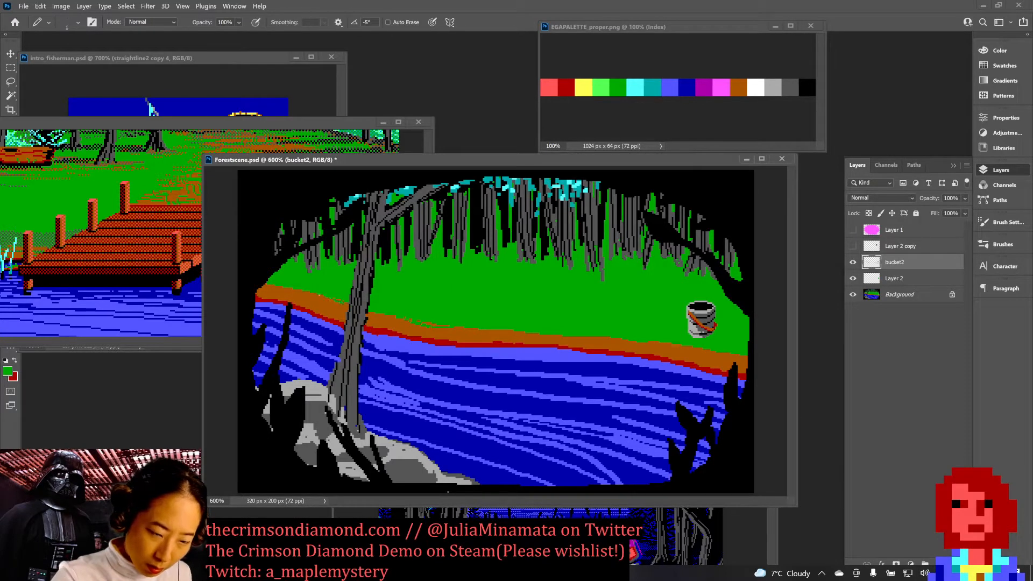
Step: Extend the broken green strokes along the whole upper edge of the bank to the far right, and save the file
mouse_move(271, 287)
mouse_down()
mouse_move(410, 323)
mouse_move(520, 332)
mouse_up()
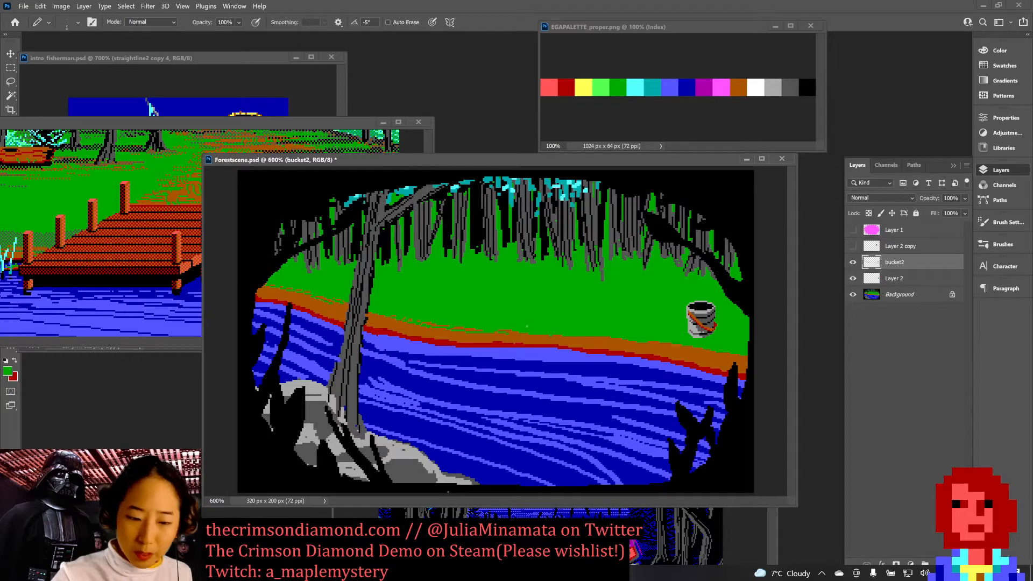
drag(539, 336, 741, 357)
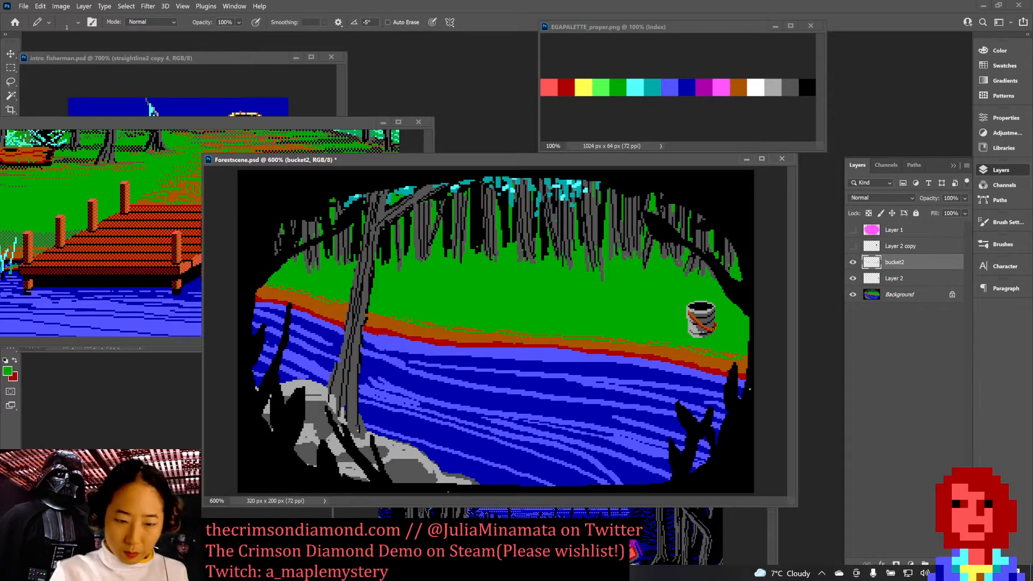
key(ctrl+s)
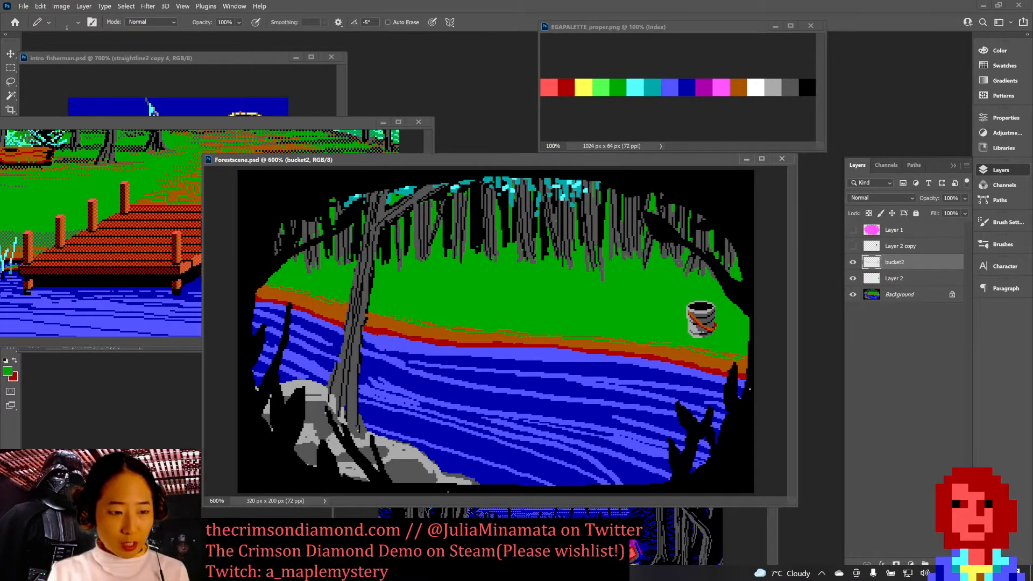
Step: Copy the letterbox layer from Intro_night3.psd into Forestscene above the bucket2 layer
click(754, 532)
drag(680, 423, 619, 244)
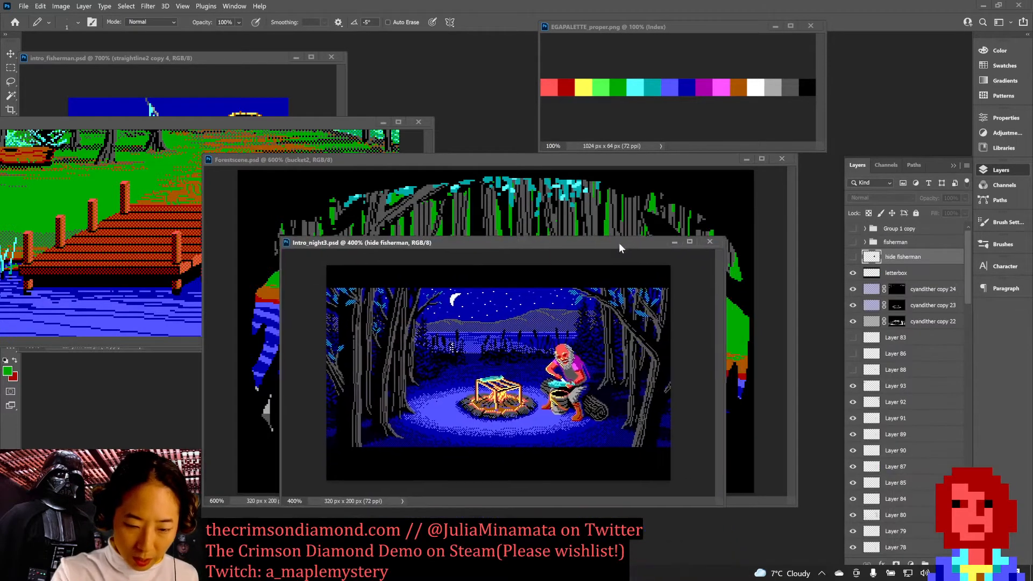
click(928, 274)
drag(930, 276, 796, 215)
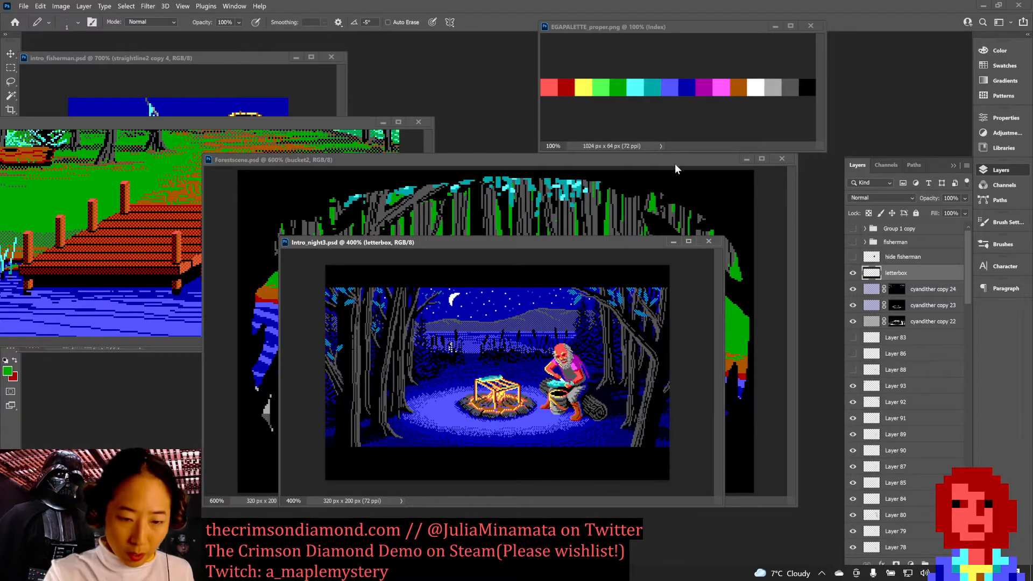
drag(675, 164, 672, 193)
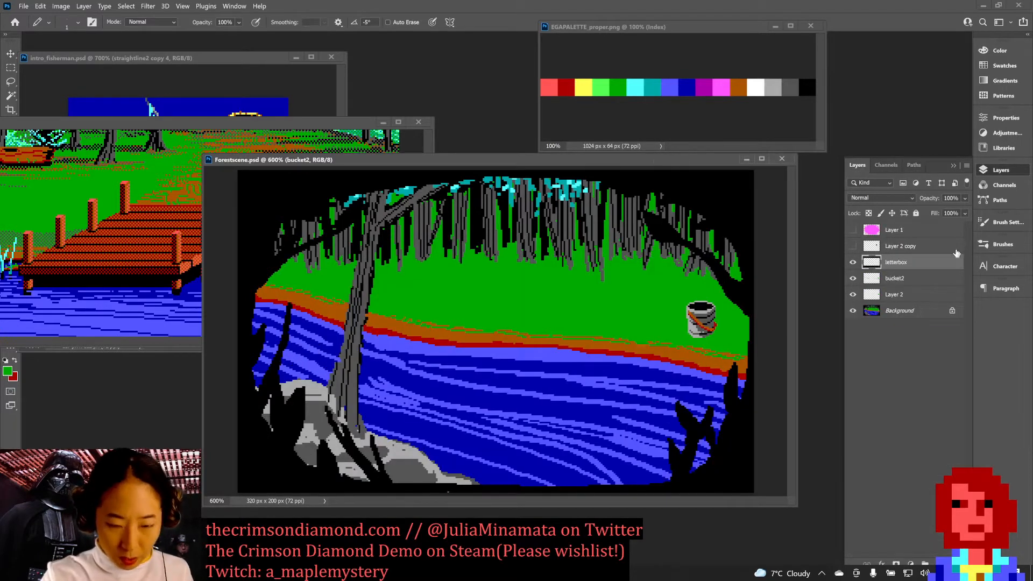
Step: Keep the copied layer named letterbox above bucket2, make bucket2 the active layer, and save Forestscene
double_click(897, 262)
key(Return)
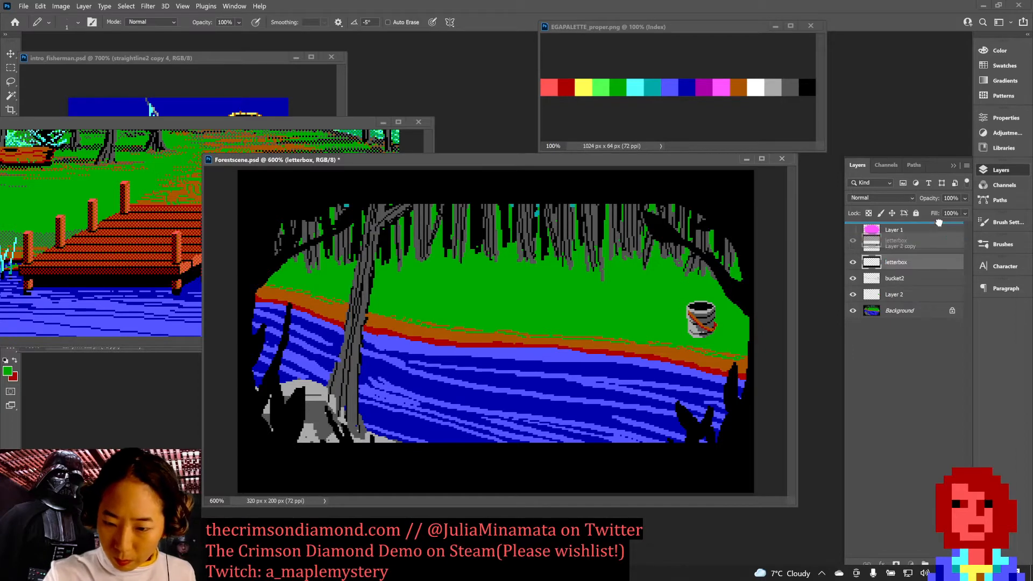
click(920, 278)
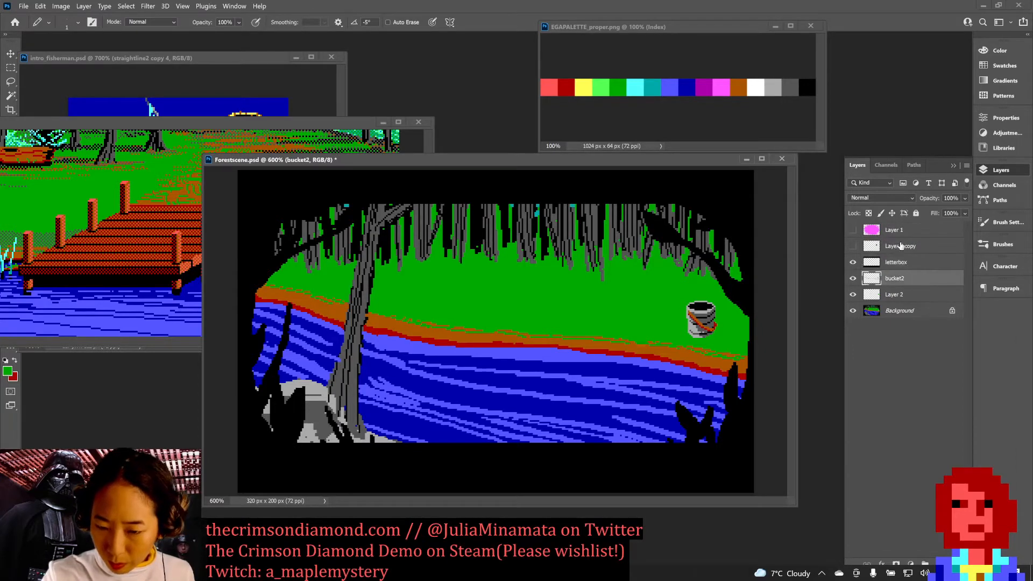
key(ctrl+s)
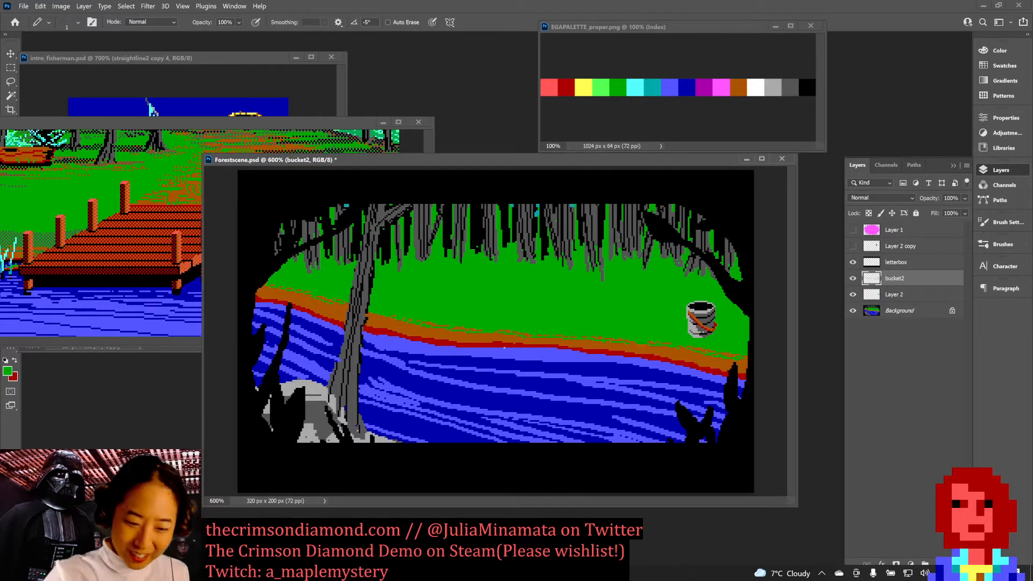
Step: Sample the bank's brown and rearrange the windows so the reeds in jetty3.gif show beside Forestscene
alt+click(485, 336)
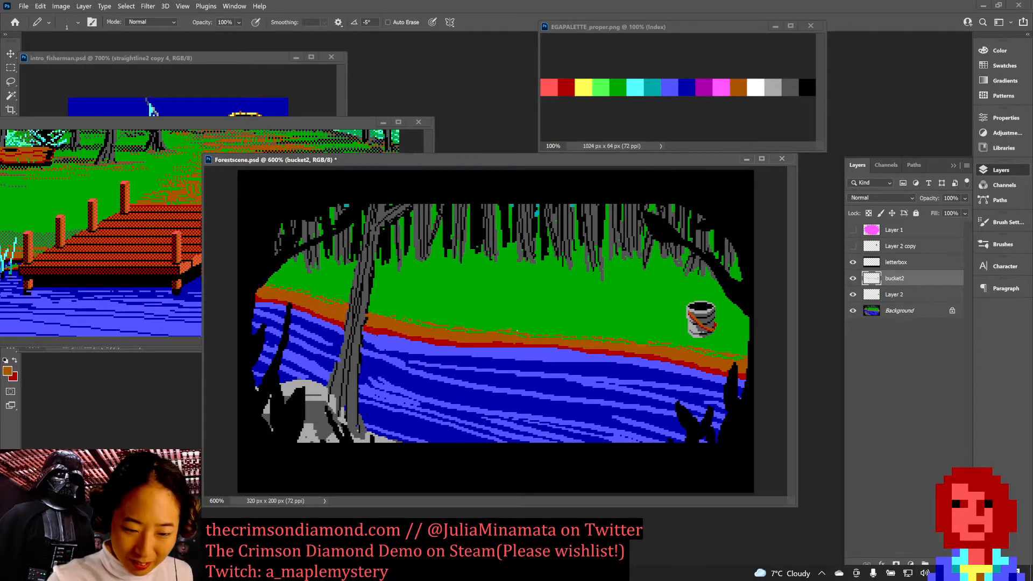
alt+click(514, 339)
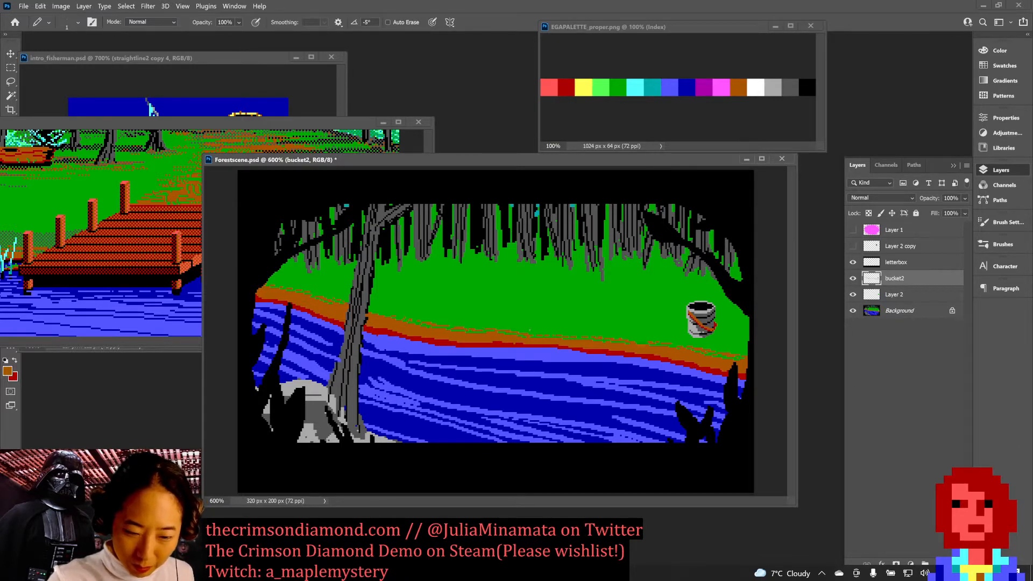
drag(608, 161, 727, 173)
drag(276, 121, 166, 115)
drag(582, 171, 513, 172)
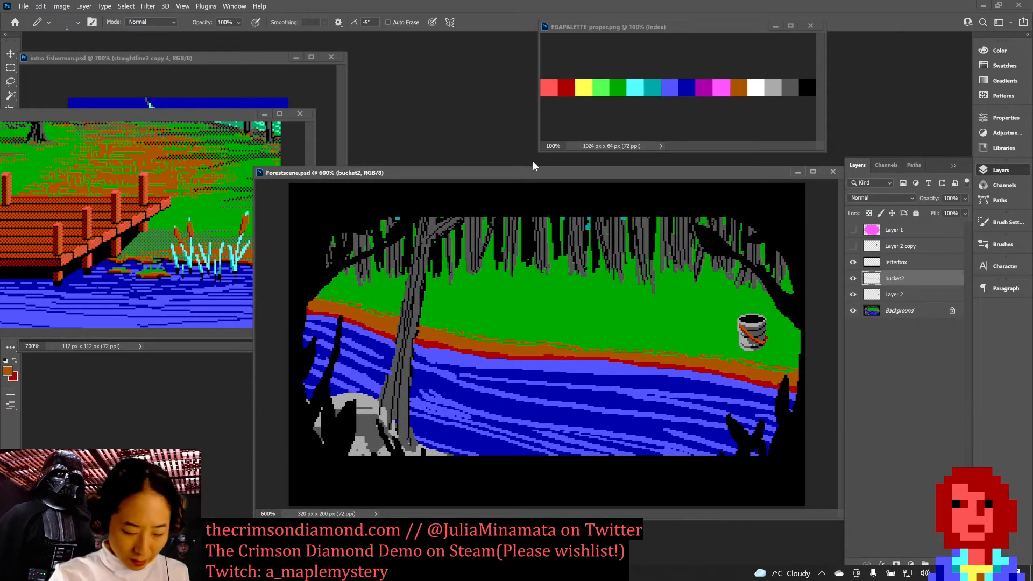
Step: Sample light cyan from the EGA palette and add a new empty layer above bucket2
alt+click(635, 87)
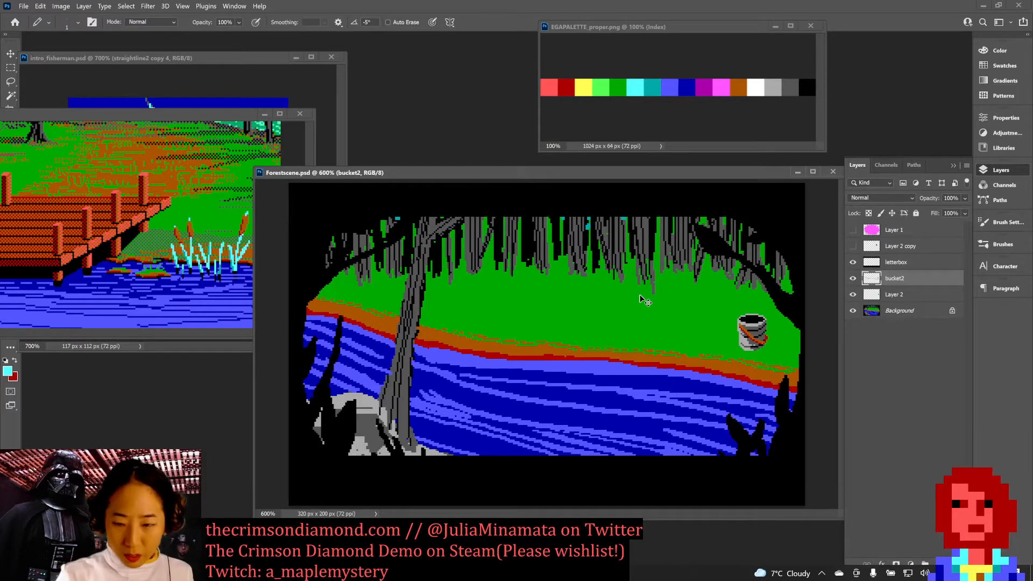
key(ctrl+shift+n)
key(Return)
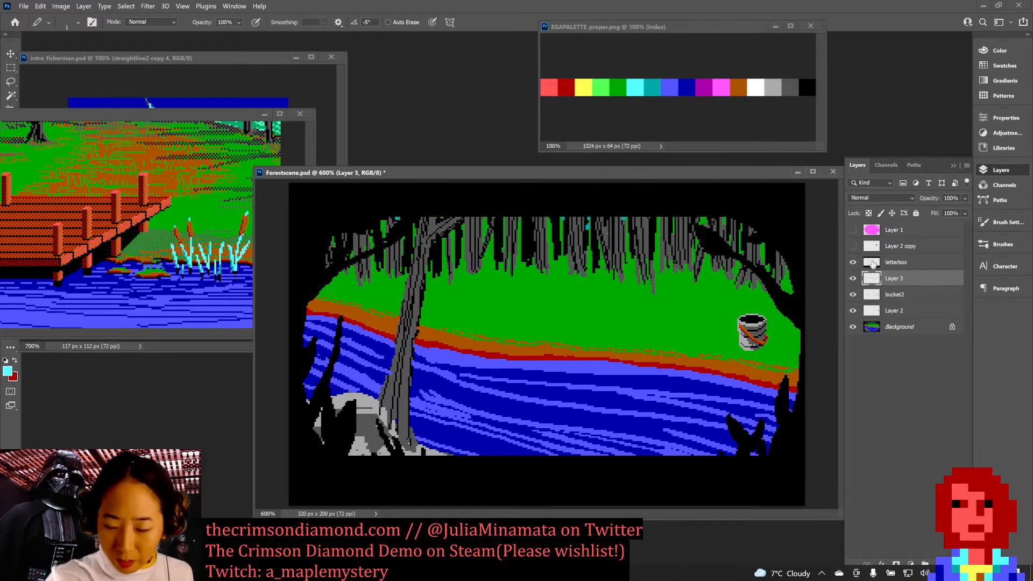
Step: Cut the bucket out of the bucket2 layer with a rectangular marquee and paste it onto its own layer
click(878, 296)
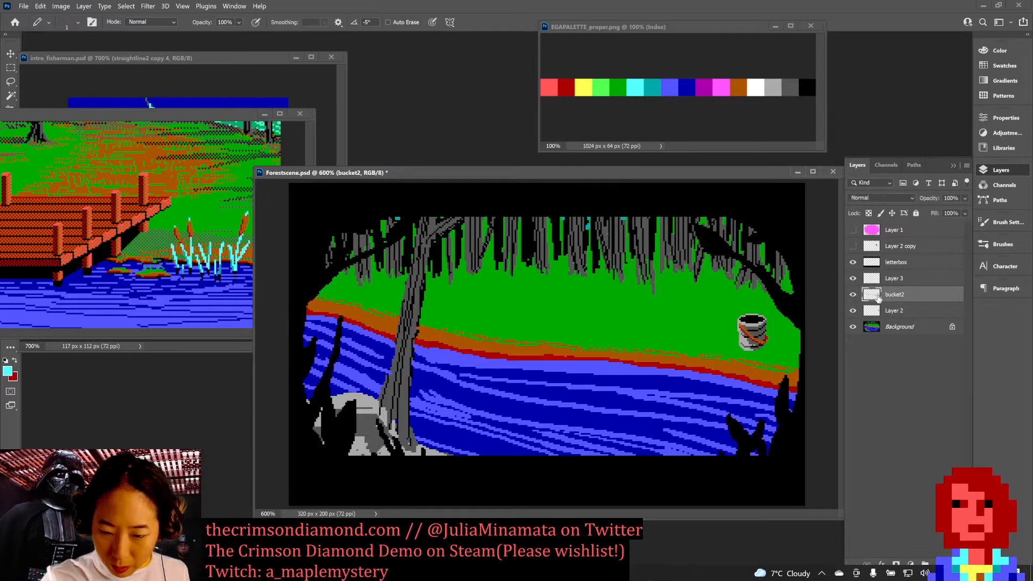
key(m)
mouse_move(727, 308)
mouse_down()
mouse_move(790, 337)
mouse_move(770, 352)
mouse_up()
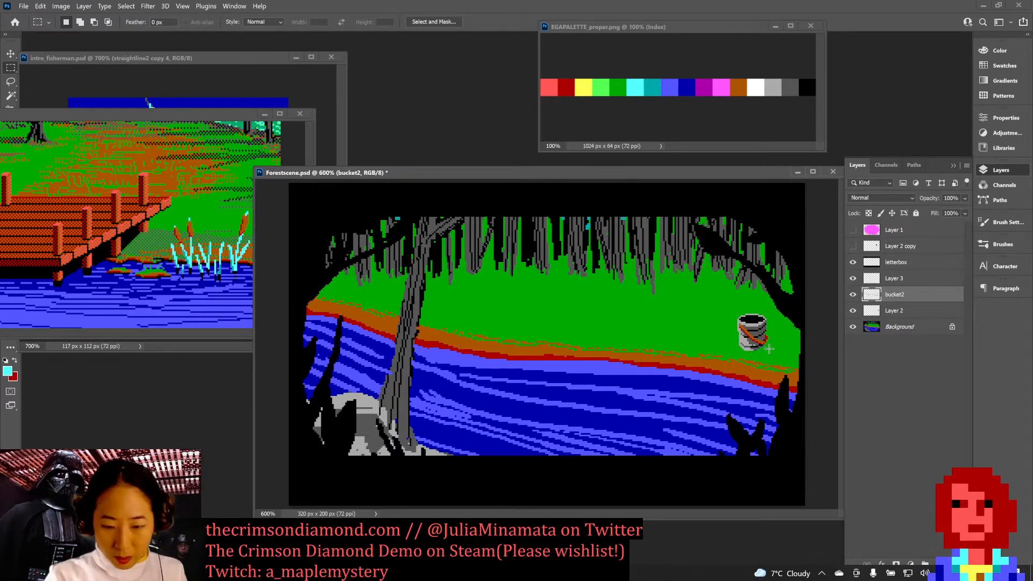
key(ctrl+x)
key(ctrl+b)
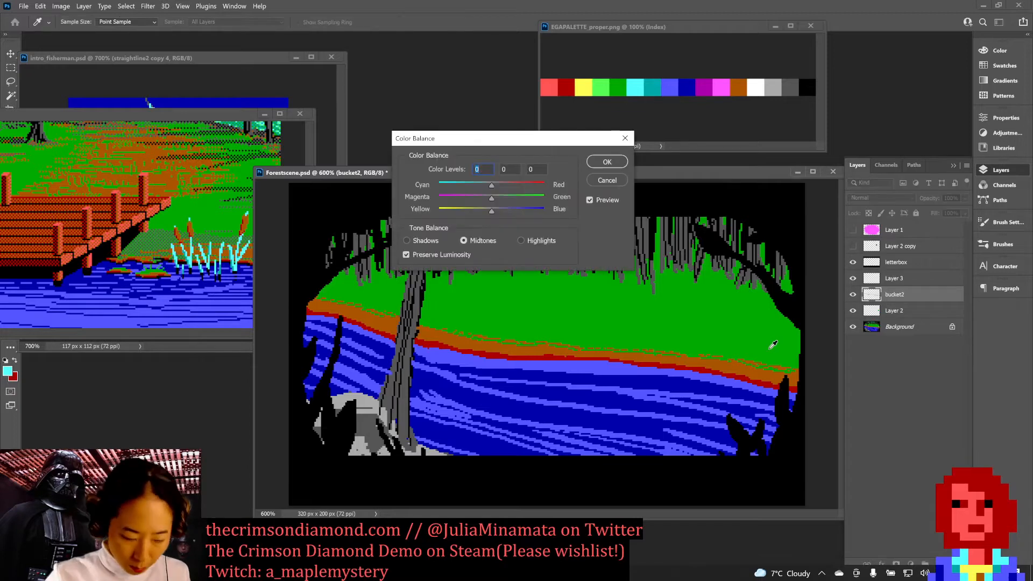
key(Escape)
key(ctrl+v)
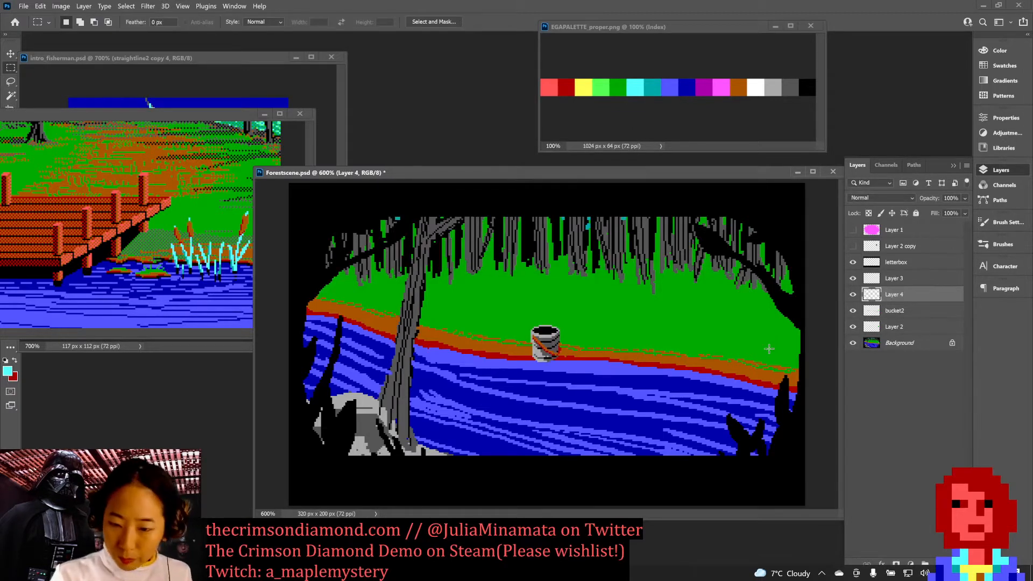
Step: Rename Layer 4, which holds the cut-out bucket, to BUCKET
double_click(889, 296)
text(BUVK)
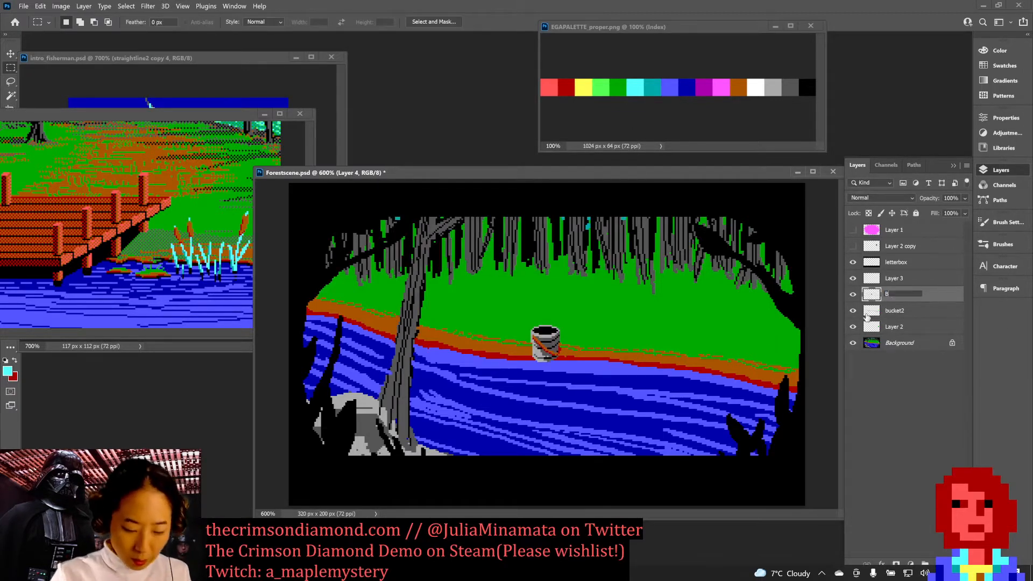
key(BackSpace)
key(BackSpace)
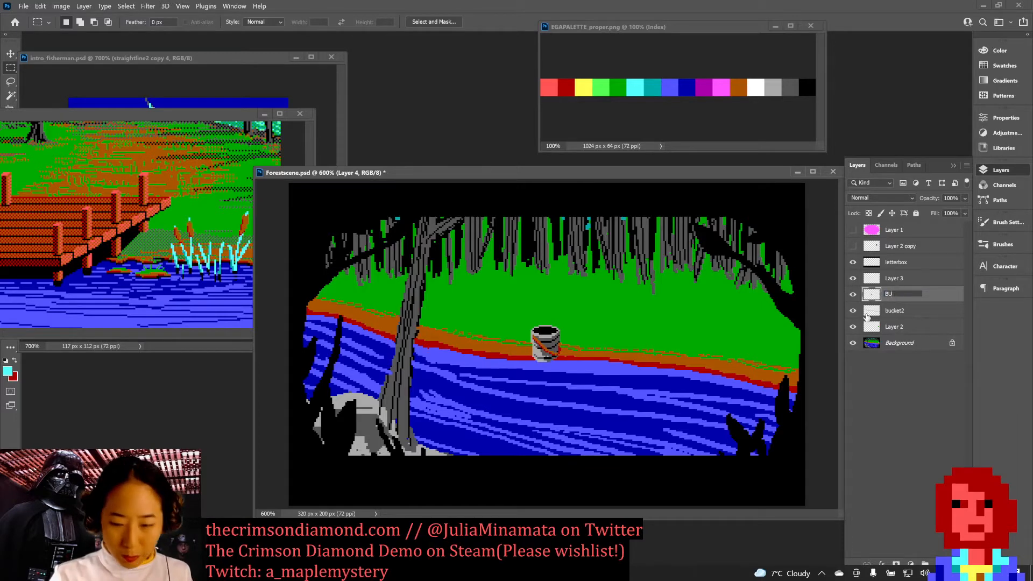
text(CKET)
key(Return)
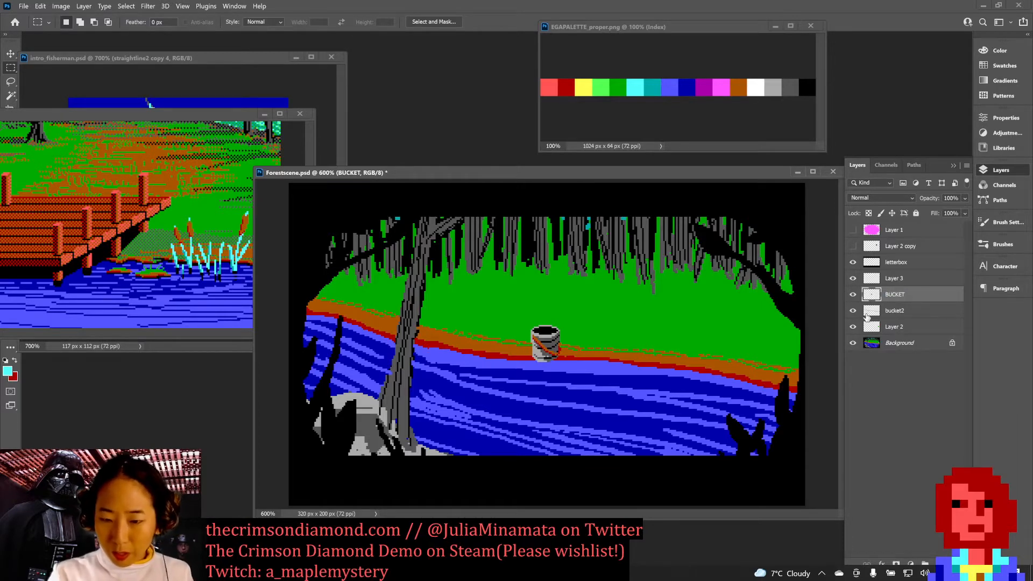
Step: Rename the bucket2 layer to notbucket
double_click(894, 311)
text(hotbu)
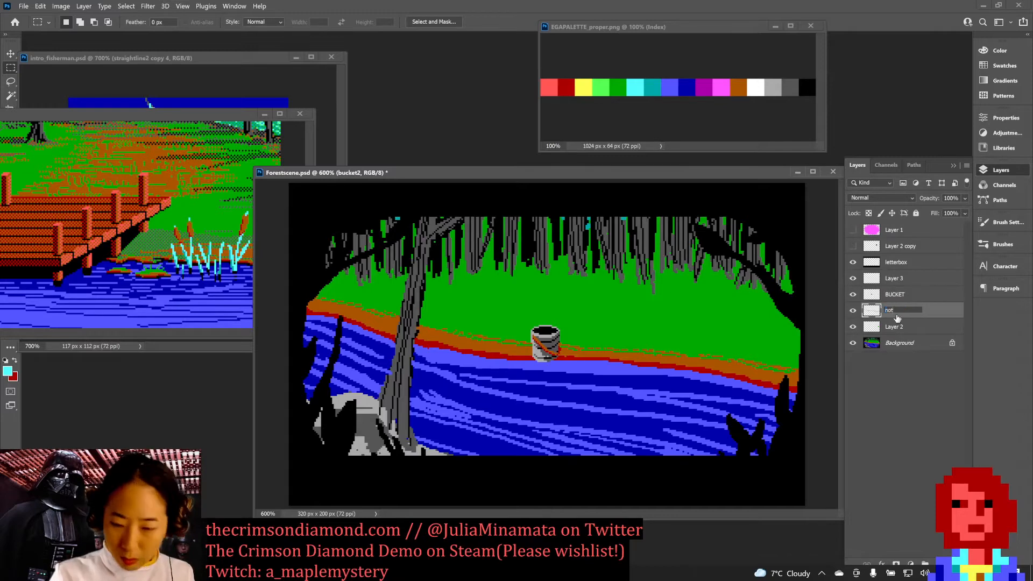
text(cket)
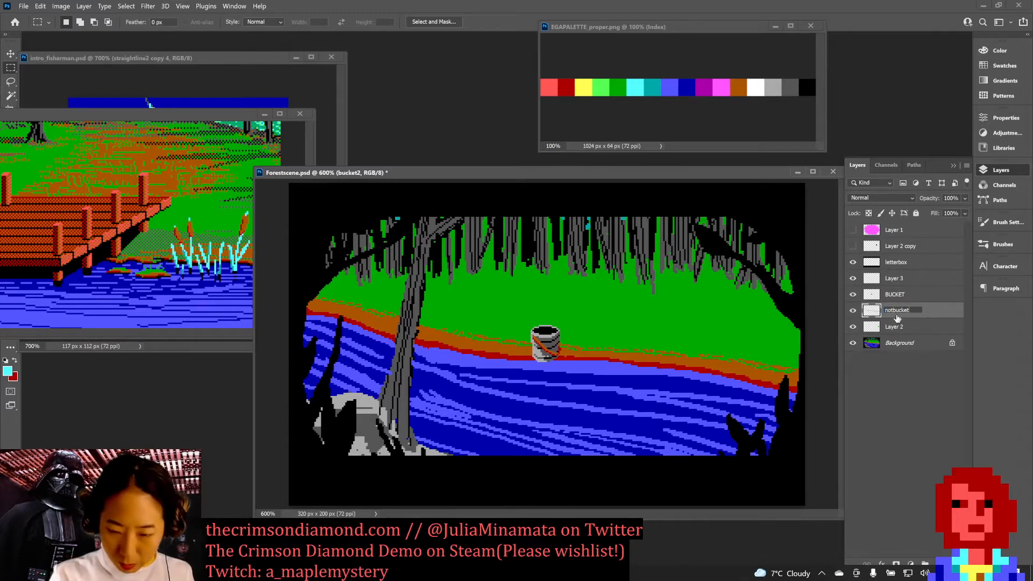
key(Return)
Step: Move the bucket on the BUCKET layer onto the grass near the scene's right edge and save Forestscene
click(909, 295)
key(v)
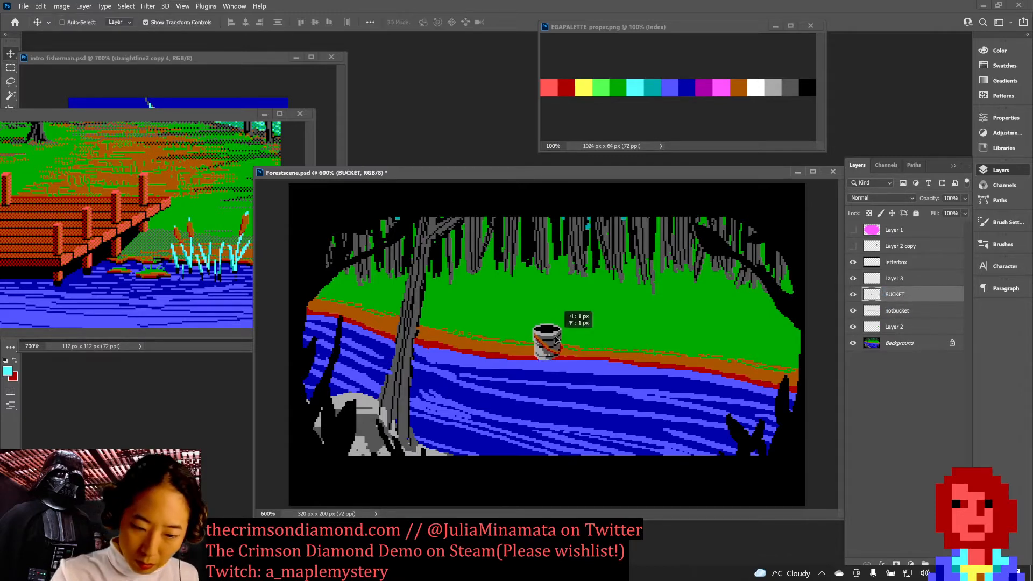
drag(562, 318, 756, 325)
key(ctrl+s)
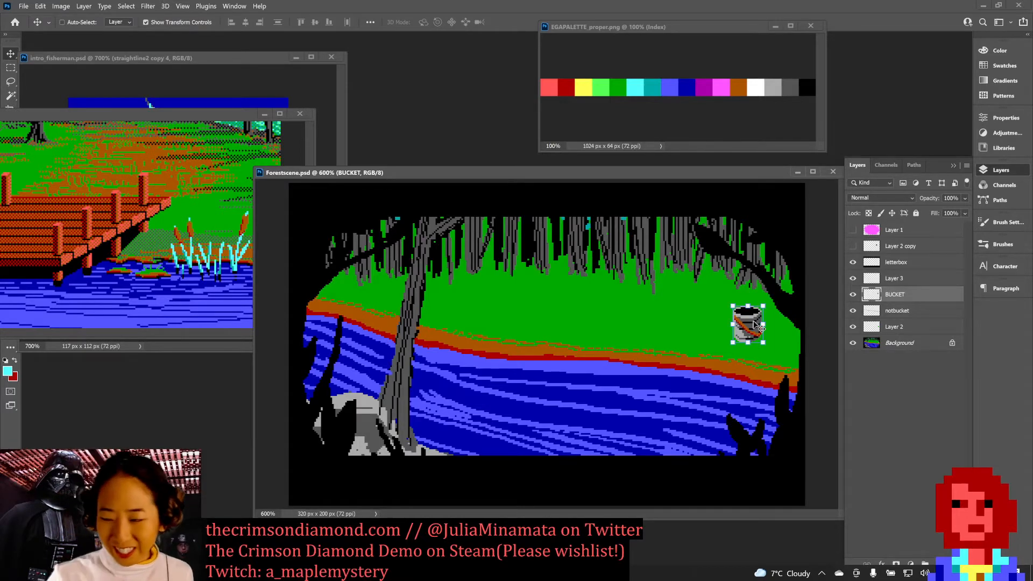
Step: Place the BUCKET layer above Layer 3, keep Layer 3 visible and active for pencil drawing, and save Forestscene
drag(894, 295, 901, 266)
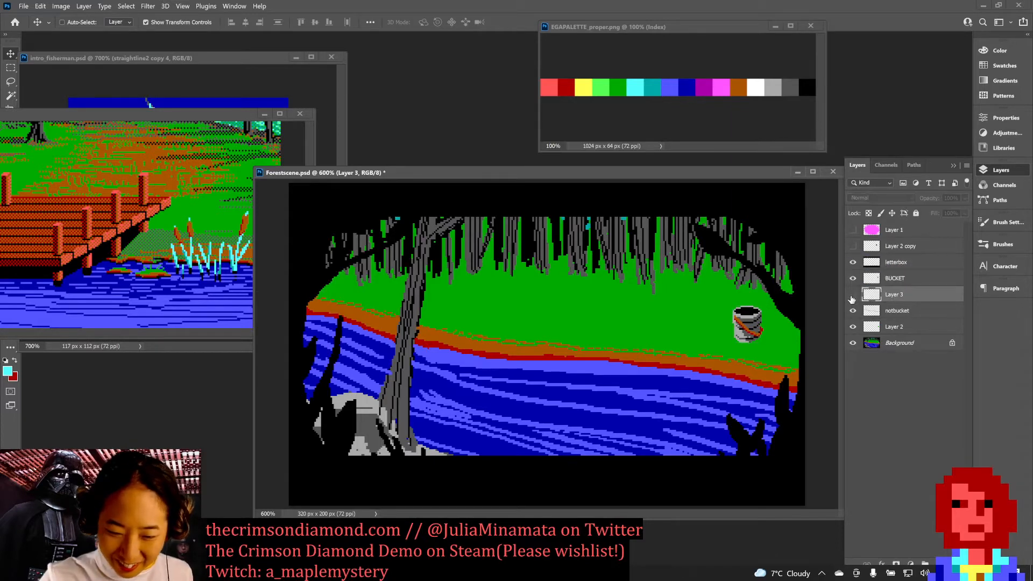
click(859, 296)
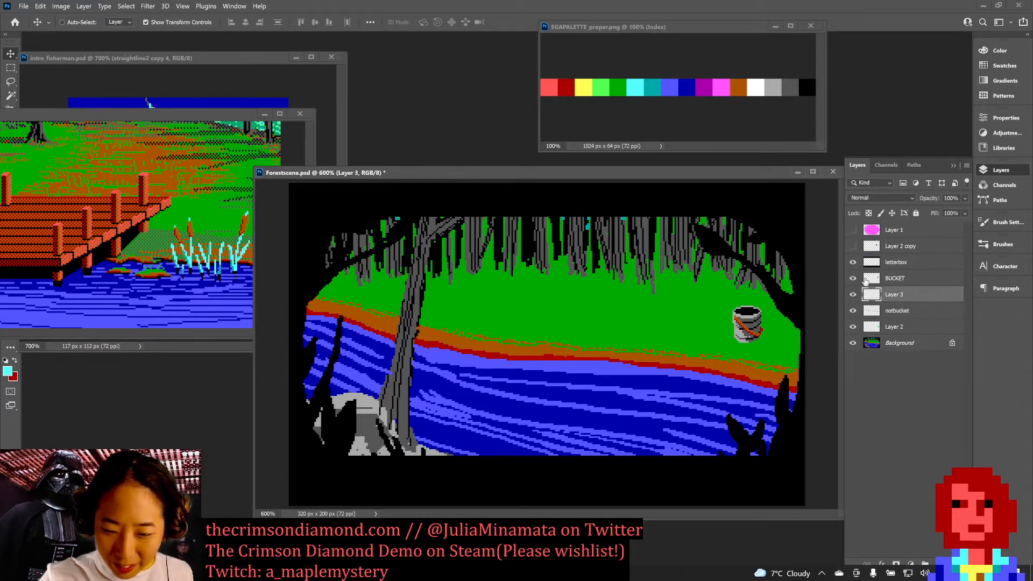
key(b)
key(ctrl+s)
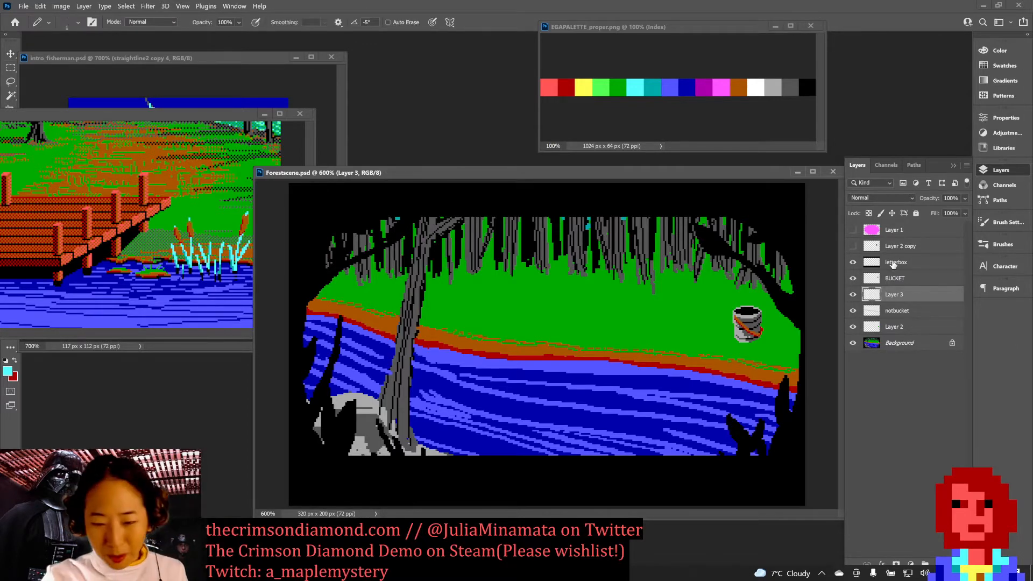
Step: Check the BUCKET layer by hiding and reshowing it, and draw a thin light cyan reed stem across the bank right of the tree trunk
click(853, 279)
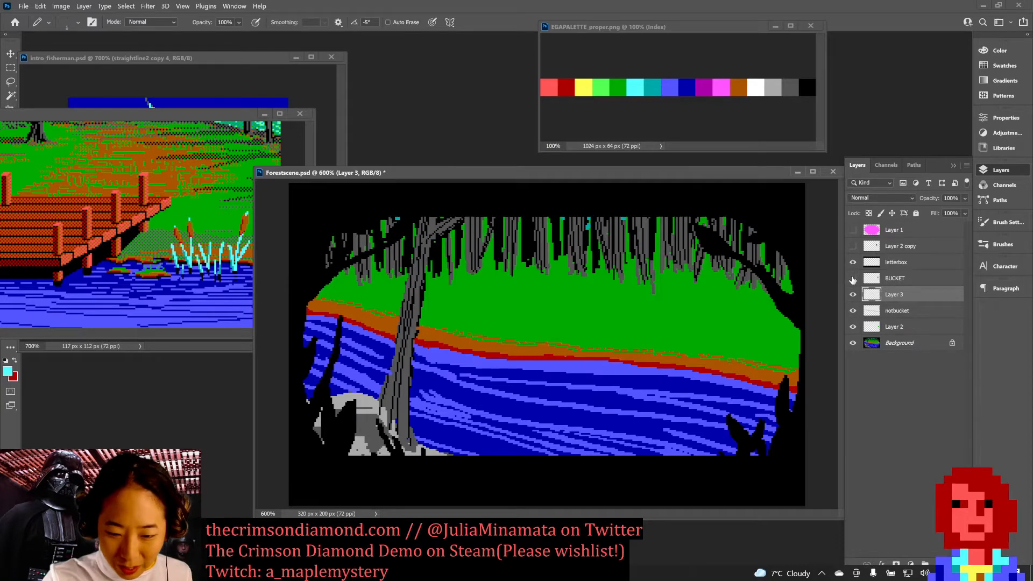
click(852, 279)
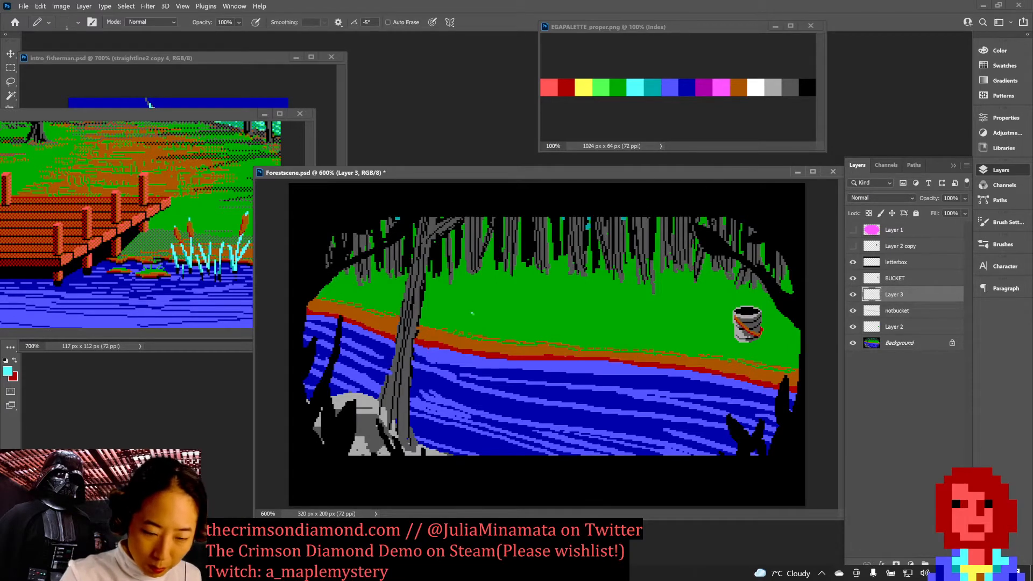
drag(472, 312, 476, 357)
key(ctrl+z)
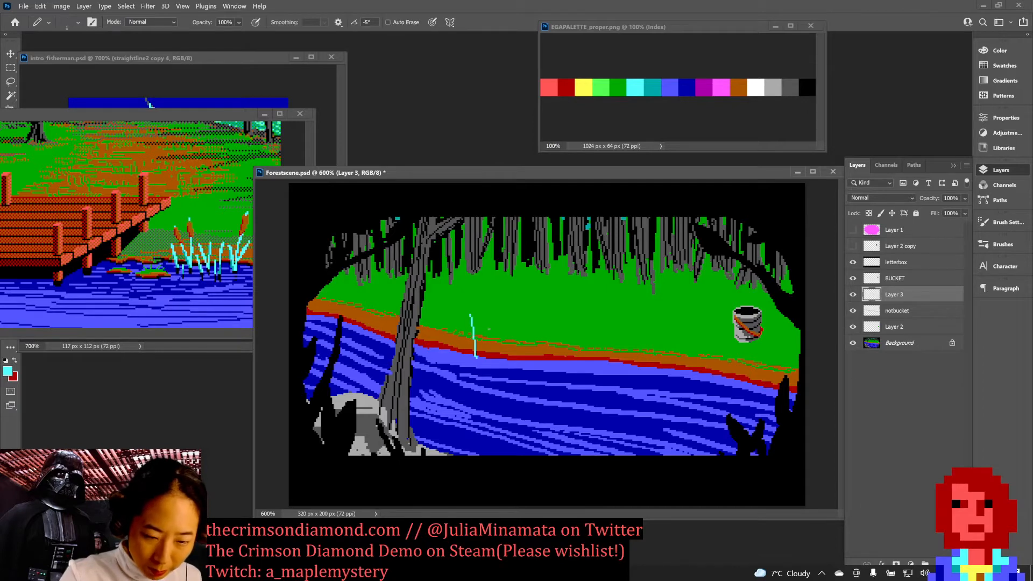
Step: Show Forestscene at 700%, position its window beside the jetty3 reed reference, and save the file
key(z)
click(488, 332)
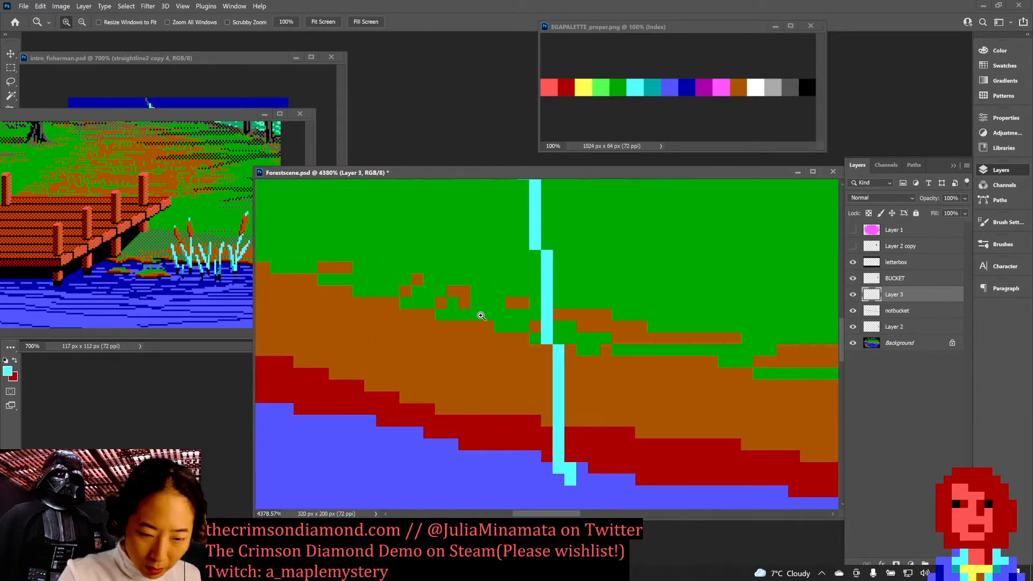
key(ctrl+0)
key(ctrl+minus)
key(ctrl+minus)
key(ctrl+minus)
key(ctrl+minus)
key(ctrl+minus)
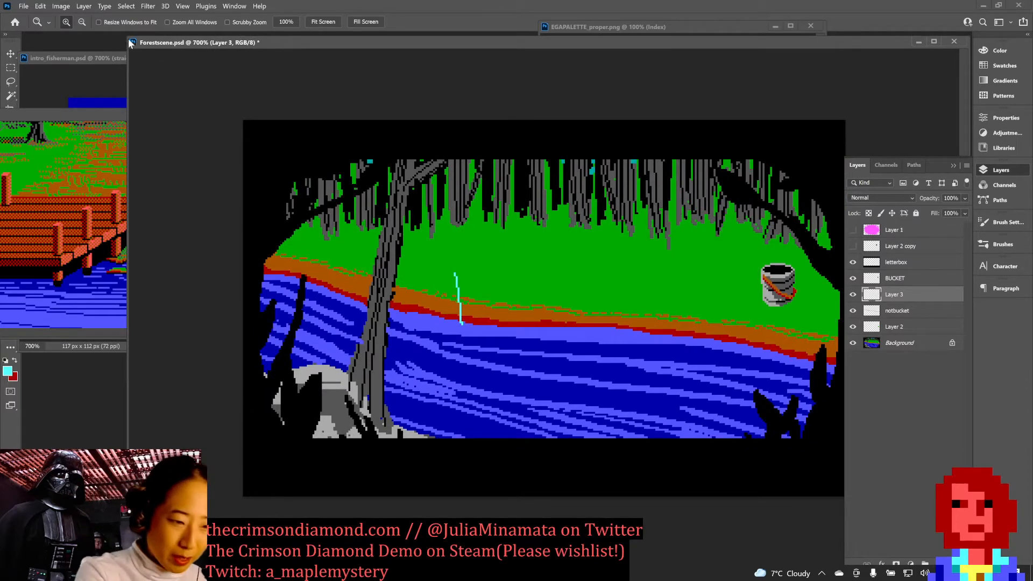
drag(127, 37, 230, 70)
drag(309, 94, 362, 118)
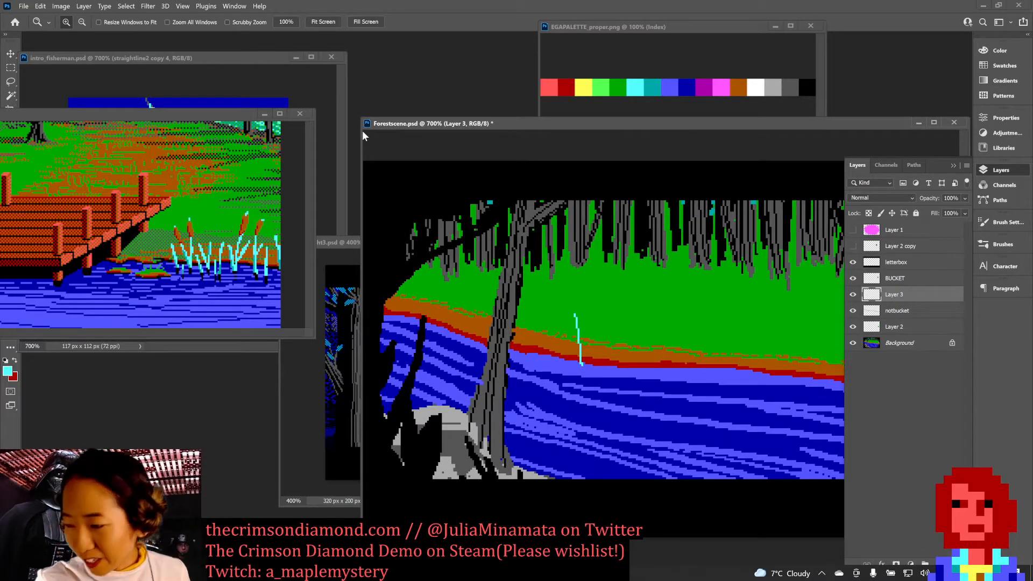
drag(427, 124, 393, 80)
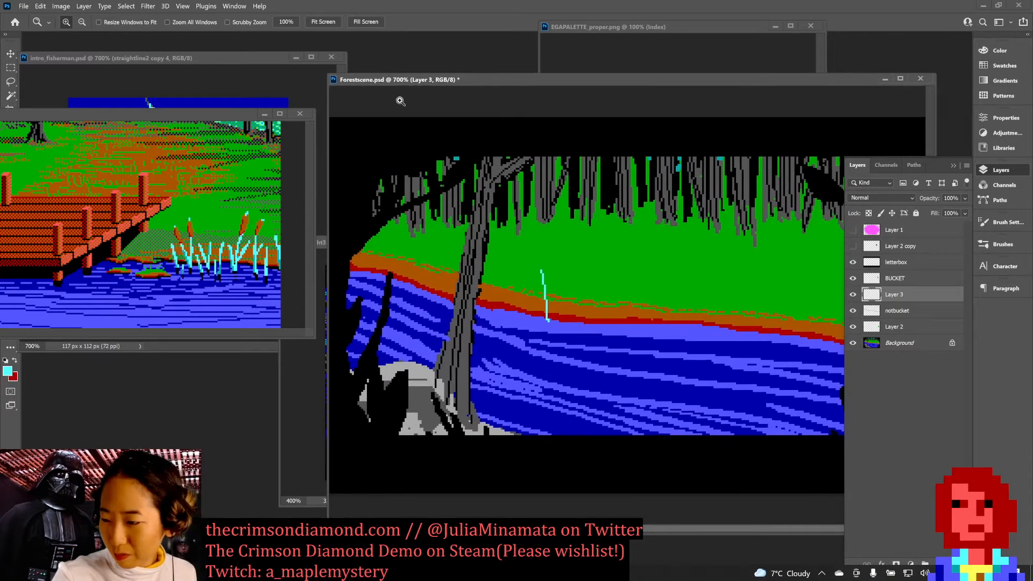
key(ctrl+s)
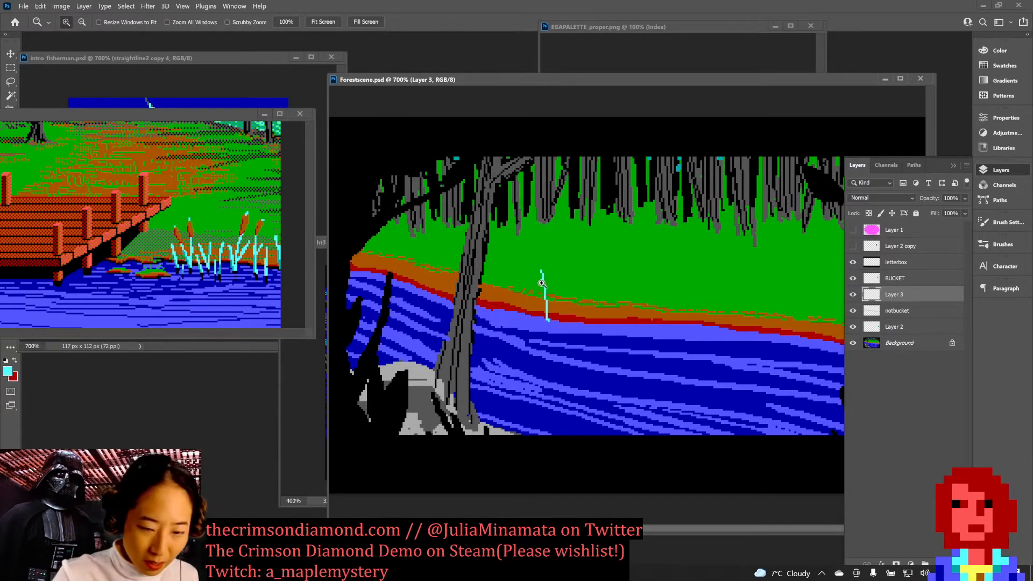
Step: Thicken the first reed, draw three more light cyan stems along the shoreline, and add side leaves to the rightmost one
key(b)
drag(543, 276, 548, 326)
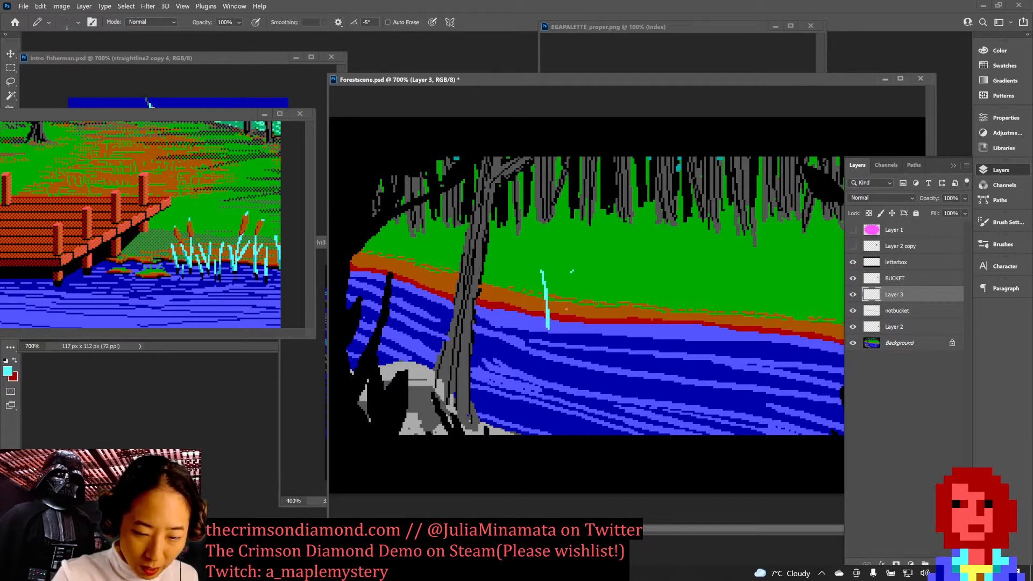
drag(572, 271, 565, 331)
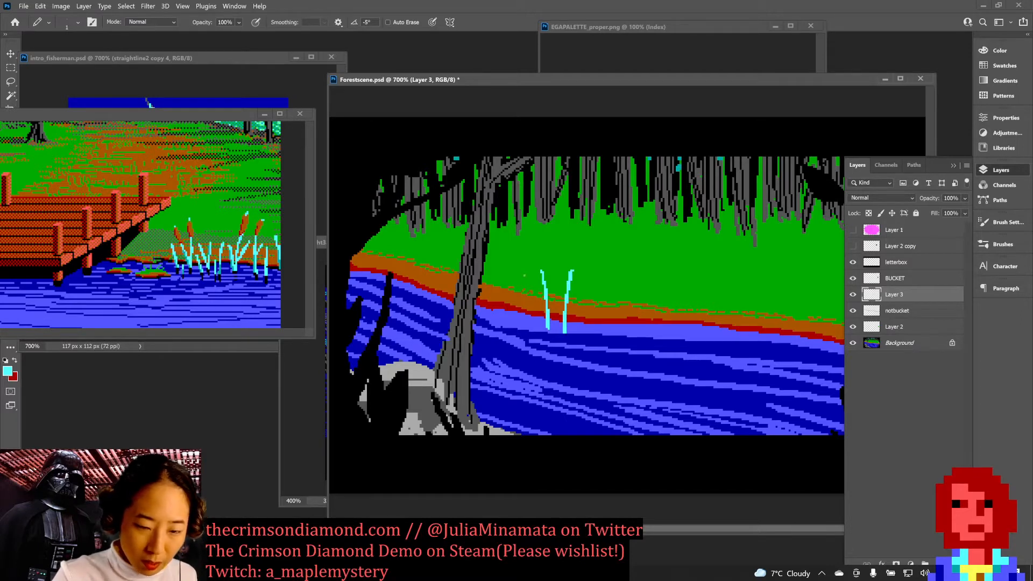
drag(520, 271, 523, 321)
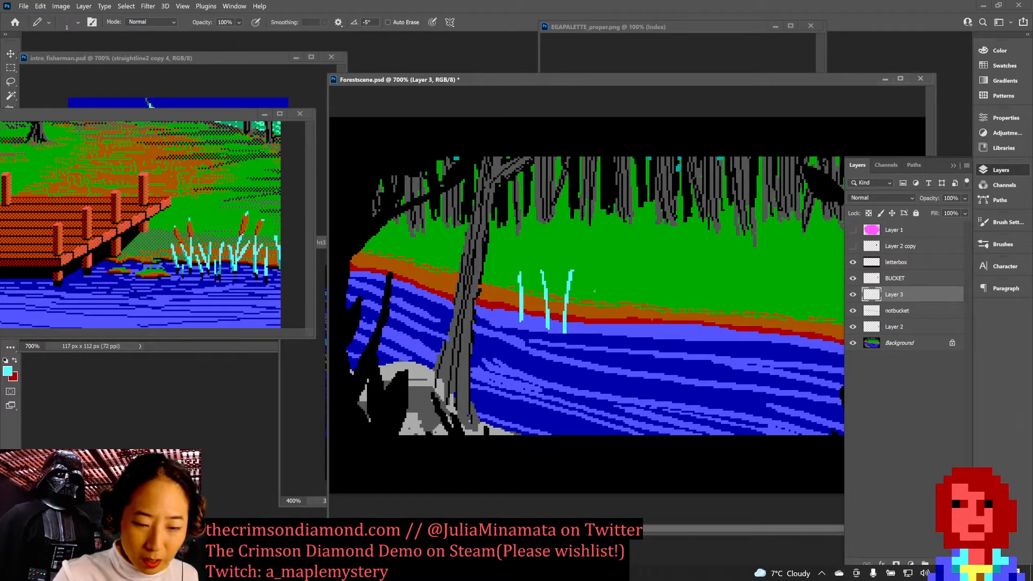
drag(593, 276, 594, 340)
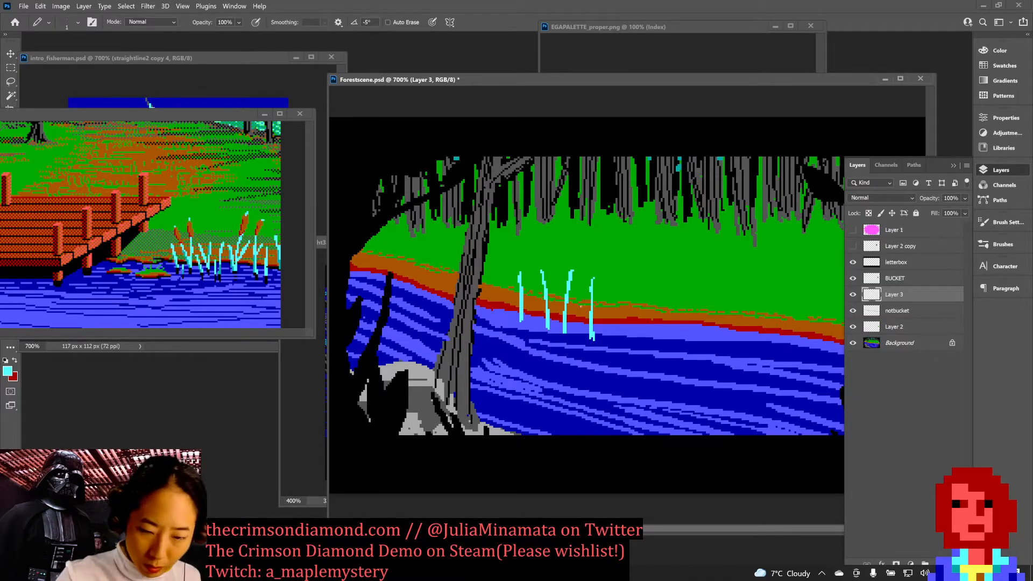
mouse_move(581, 299)
mouse_down()
mouse_move(588, 326)
mouse_move(592, 311)
mouse_up()
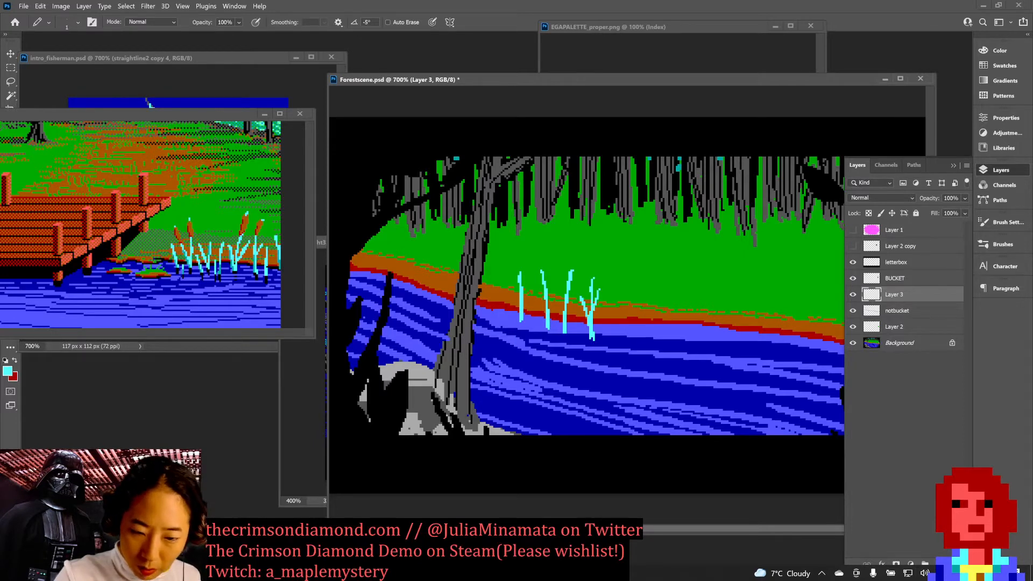
Step: Collapse the layer list, draw a fifth light cyan reed nearest the trunk, add side leaves to the plain stems, and save Forestscene
click(952, 166)
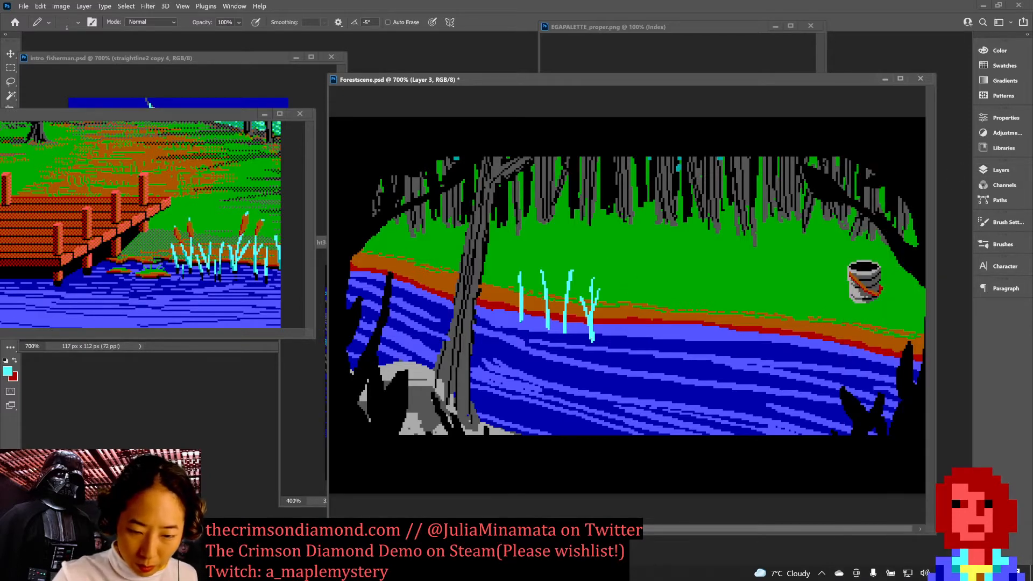
drag(498, 272, 503, 322)
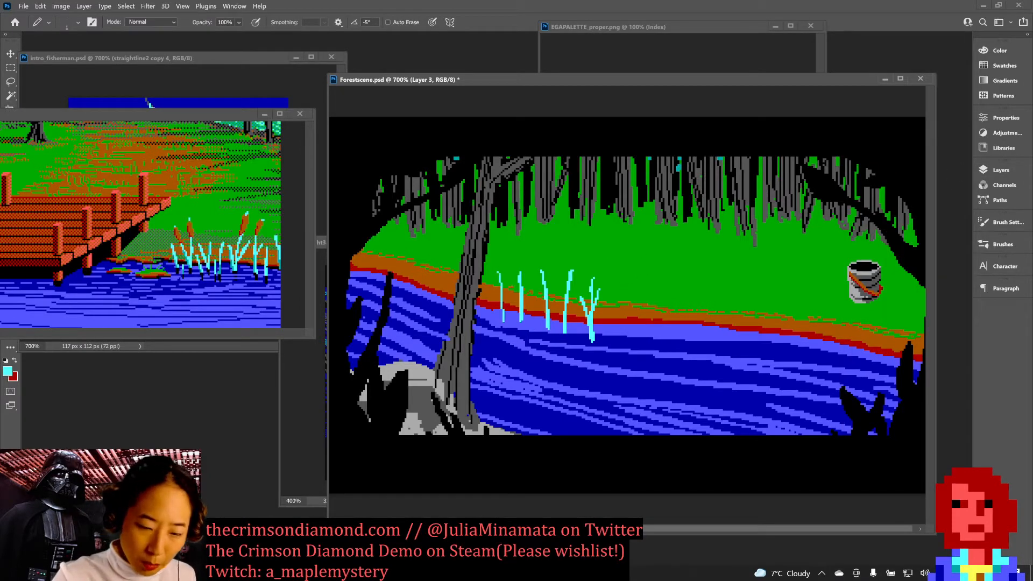
drag(501, 273, 504, 325)
key(ctrl+z)
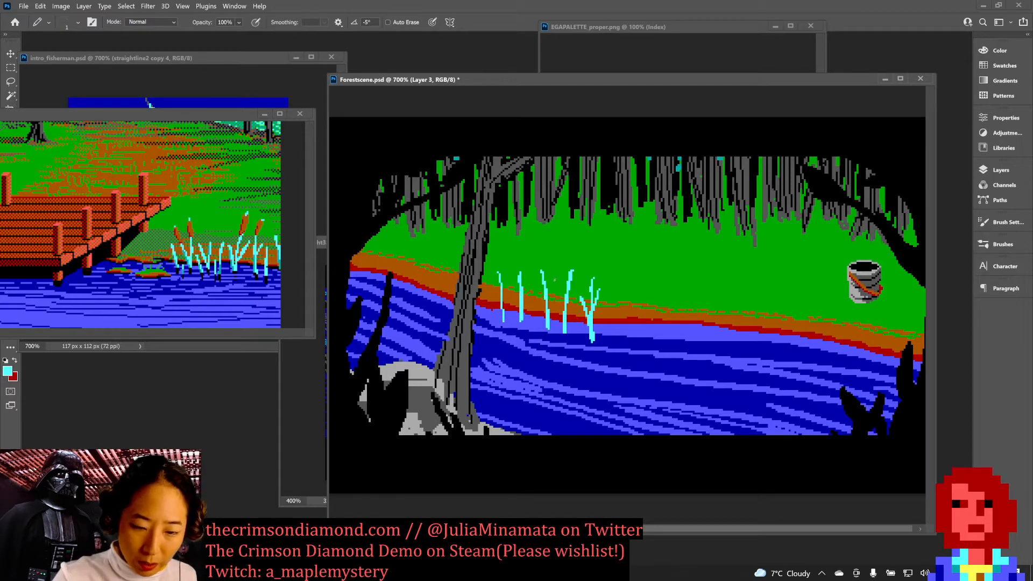
mouse_move(558, 291)
mouse_down()
mouse_move(563, 317)
mouse_move(569, 294)
mouse_move(523, 290)
mouse_move(502, 304)
mouse_up()
key(ctrl+z)
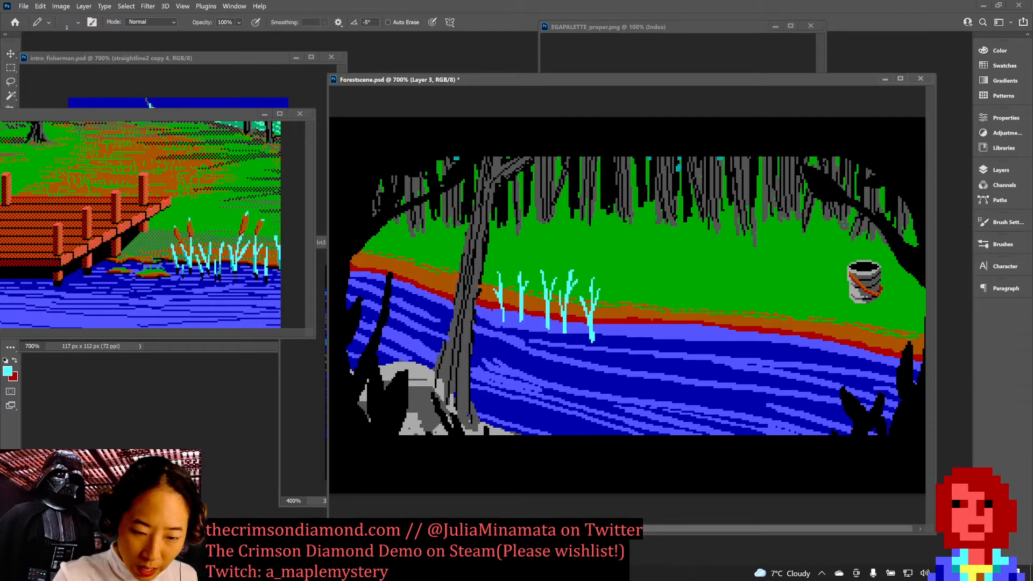
key(ctrl+s)
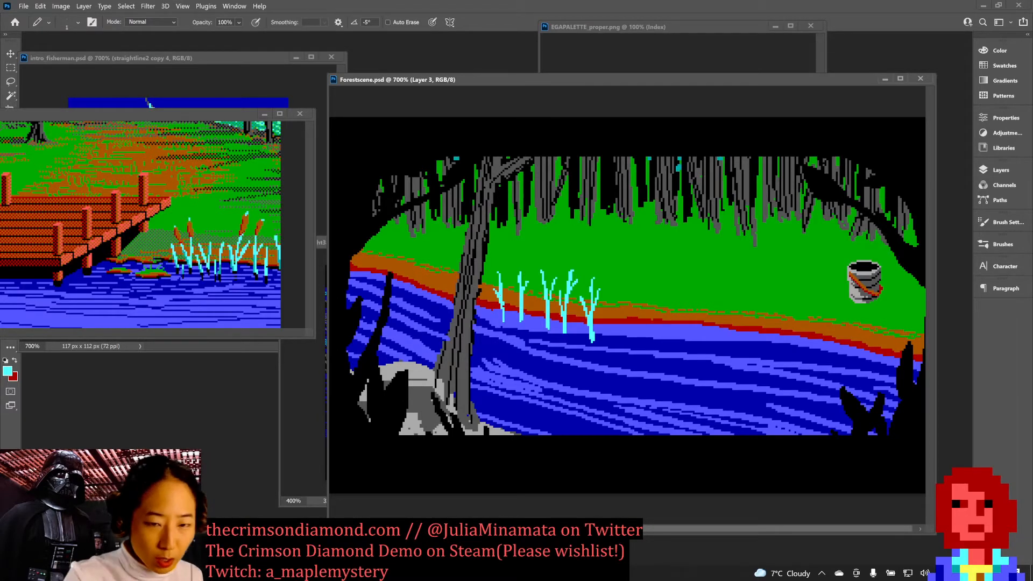
Step: Paint short black bases under the five reeds in the water, resample light cyan from the reeds, and save Forestscene
alt+click(534, 160)
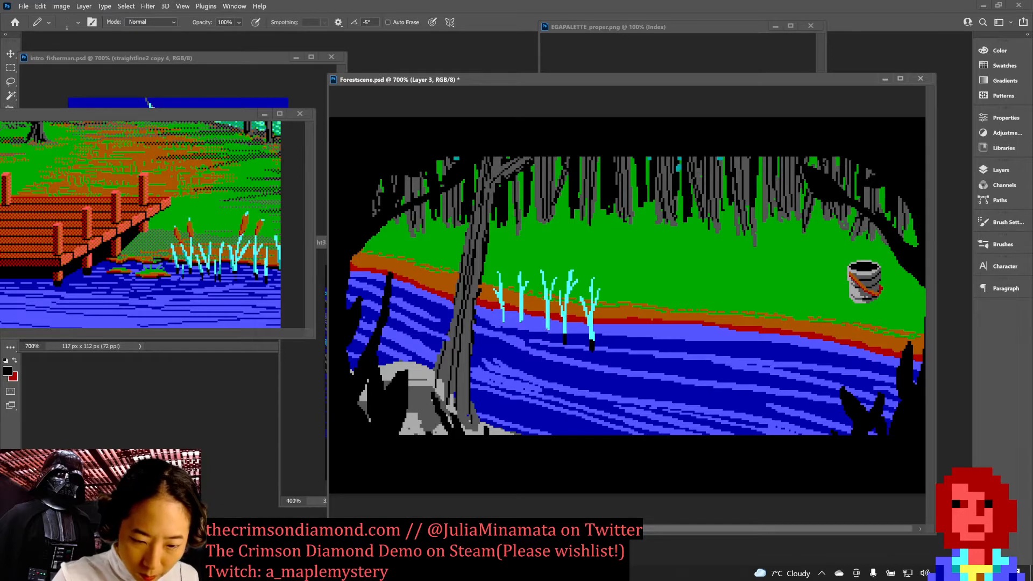
mouse_move(520, 322)
mouse_down()
mouse_move(522, 331)
mouse_move(504, 330)
mouse_up()
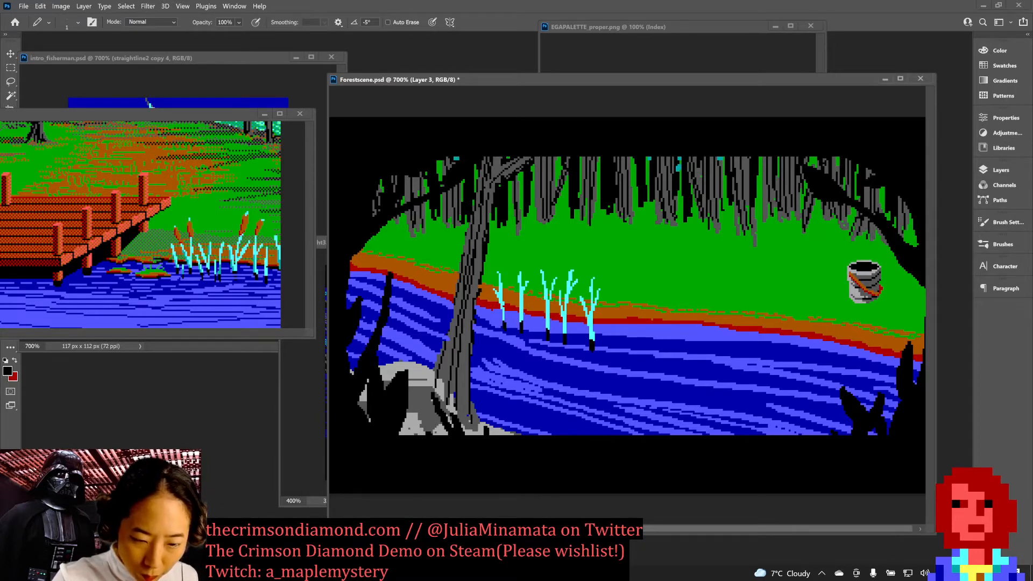
alt+click(506, 296)
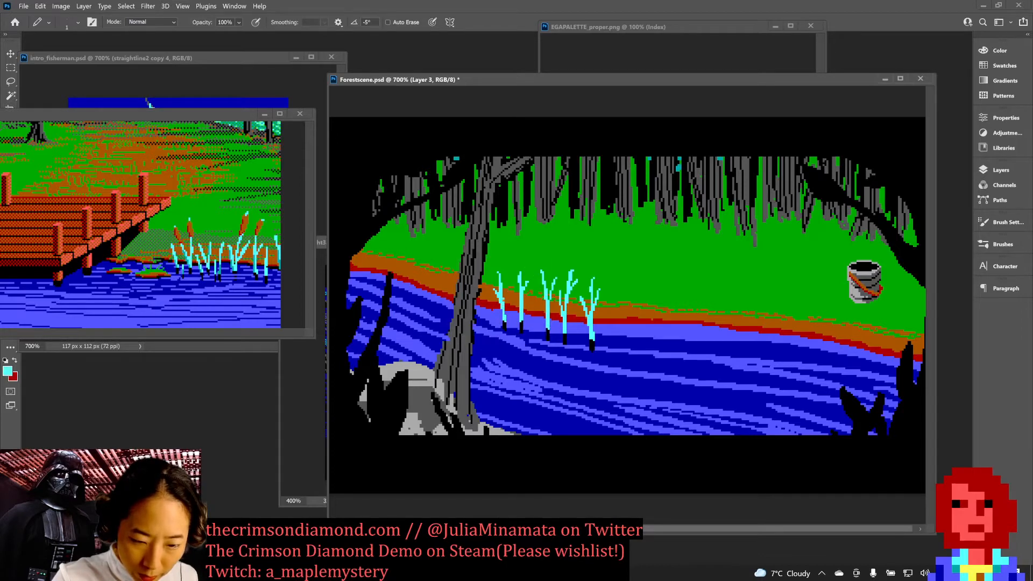
alt+click(501, 291)
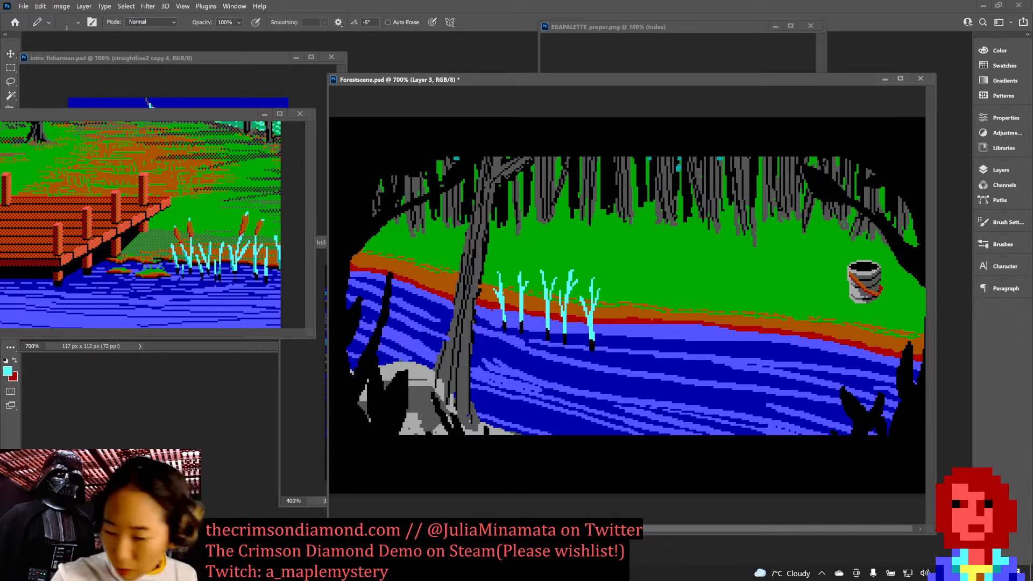
key(ctrl+s)
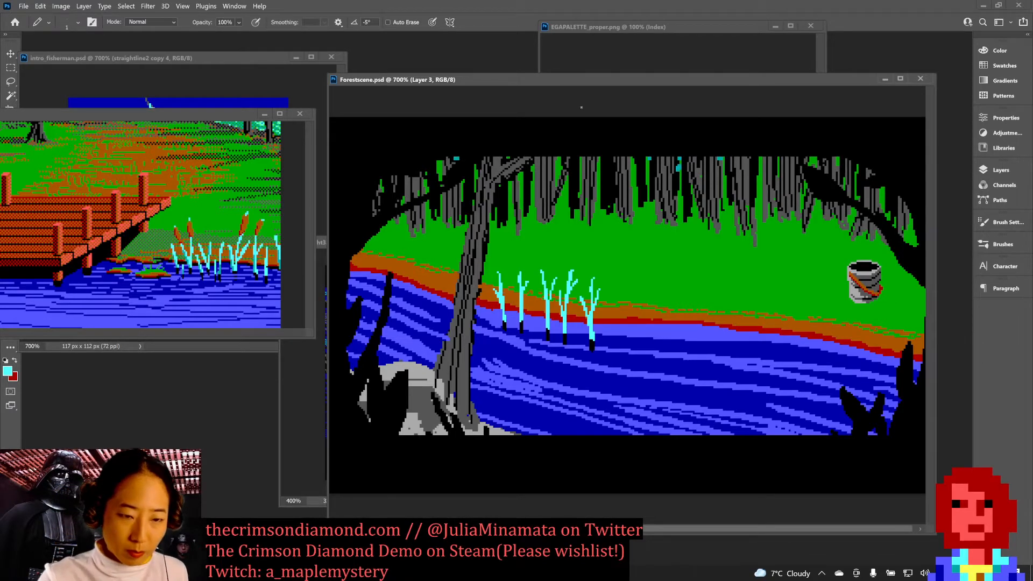
key(ctrl+s)
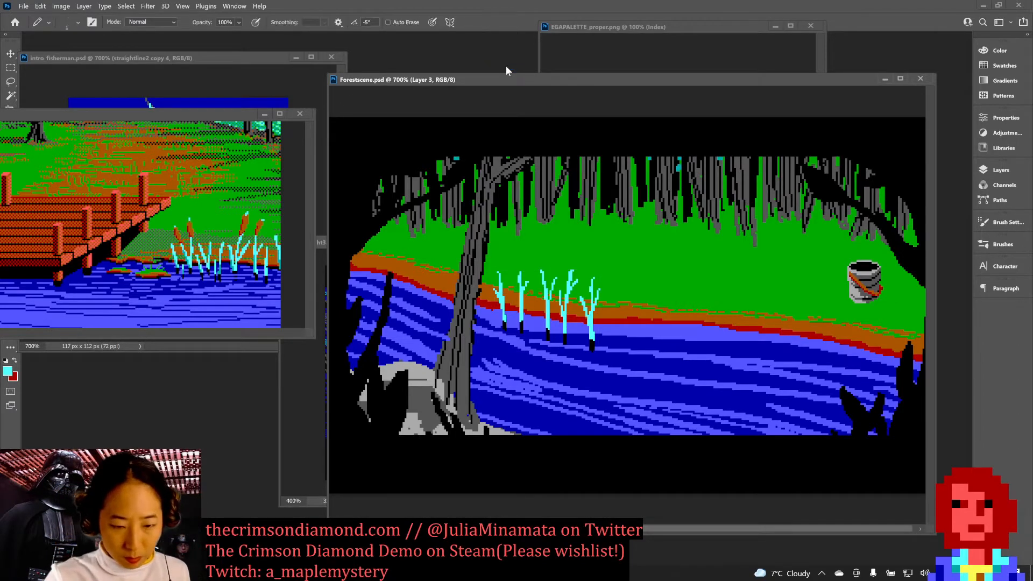
alt+click(588, 314)
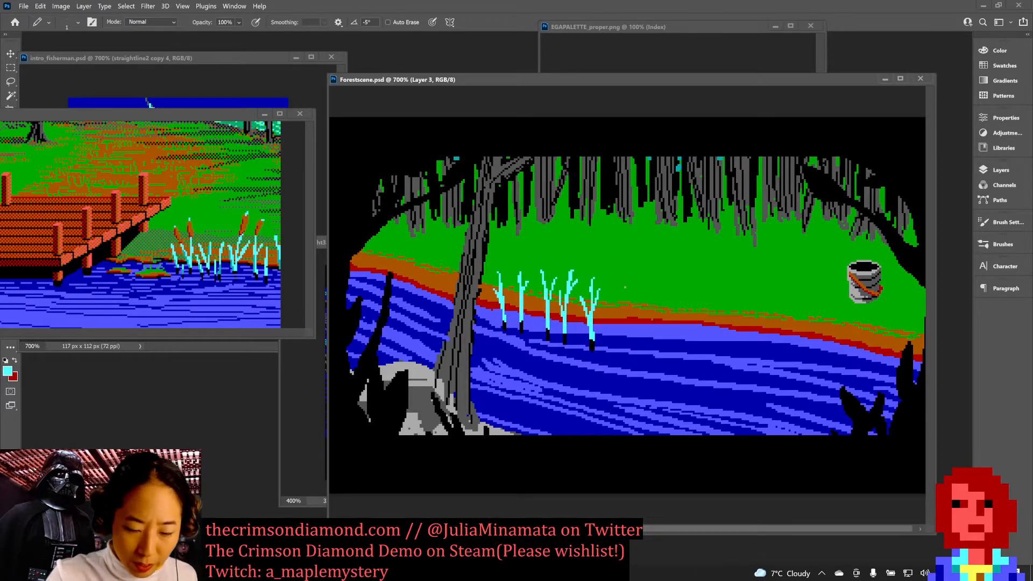
Step: Draw a sixth light cyan reed just beyond the rightmost one, thicken its stem, extend its forked tip, and save Forestscene
drag(609, 289, 606, 336)
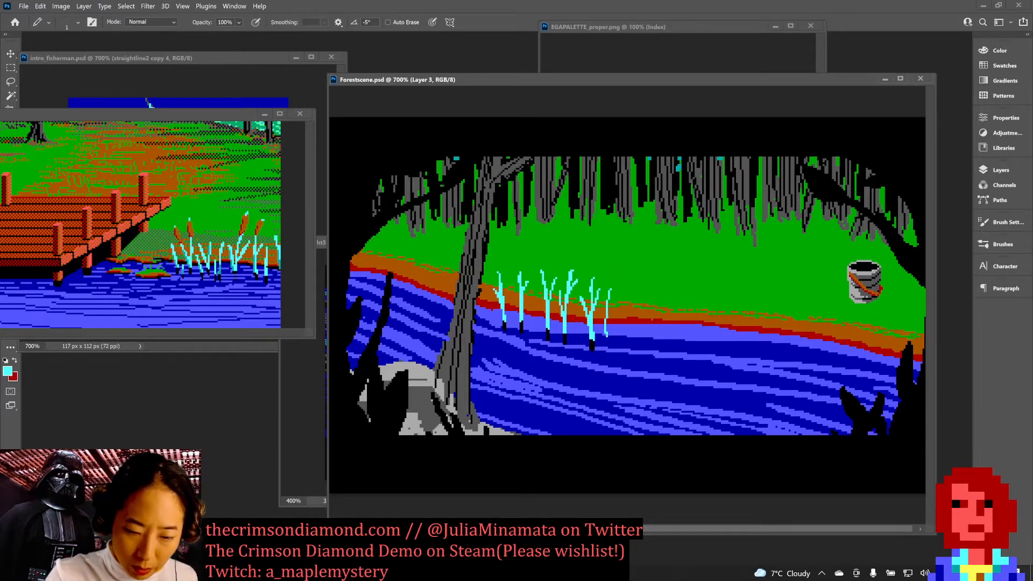
drag(610, 299, 607, 329)
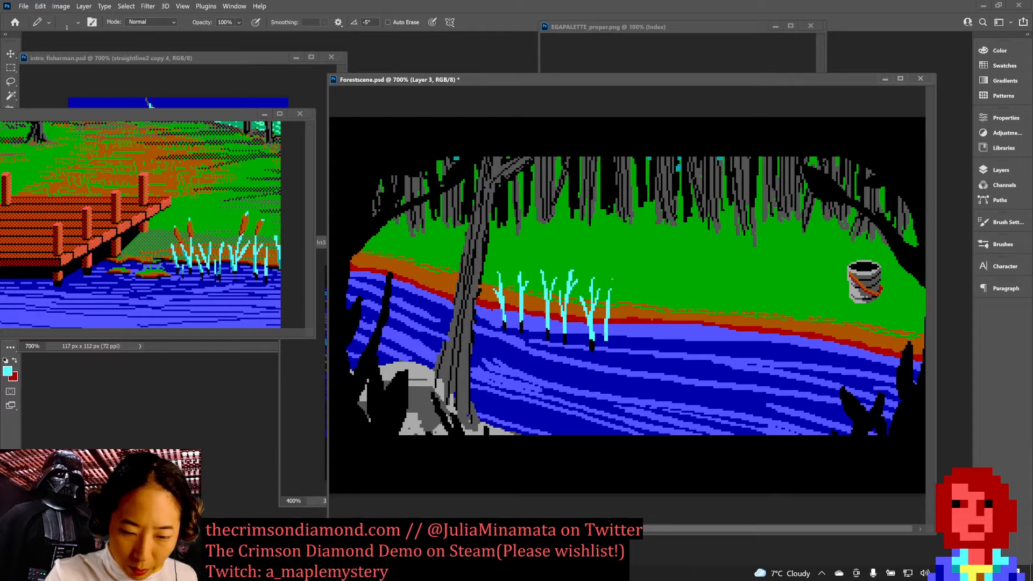
mouse_move(613, 280)
mouse_down()
mouse_move(609, 318)
mouse_move(608, 300)
mouse_up()
key(ctrl+z)
key(ctrl+z)
key(ctrl+z)
key(ctrl+z)
key(ctrl+s)
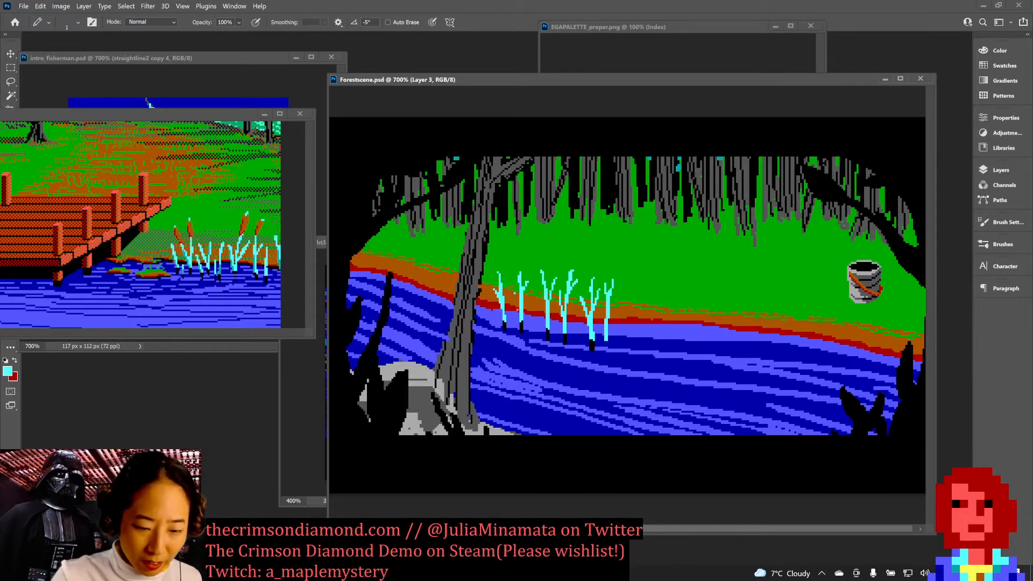
Step: Add a side leaf to the second reed and draw a taller, thickened reed with a side leaf at the cluster's right end
drag(514, 293, 518, 320)
key(ctrl+z)
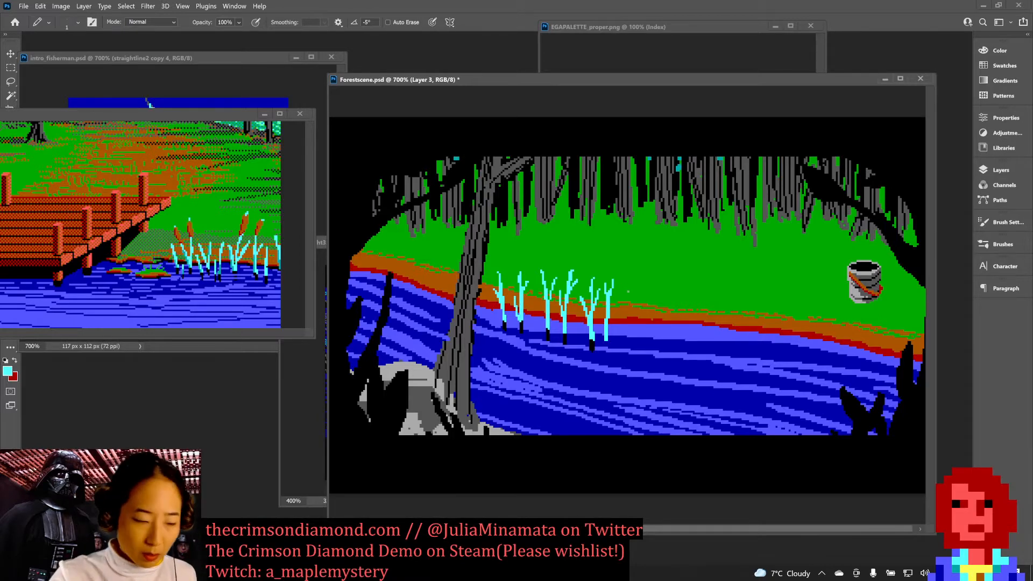
drag(627, 265, 632, 333)
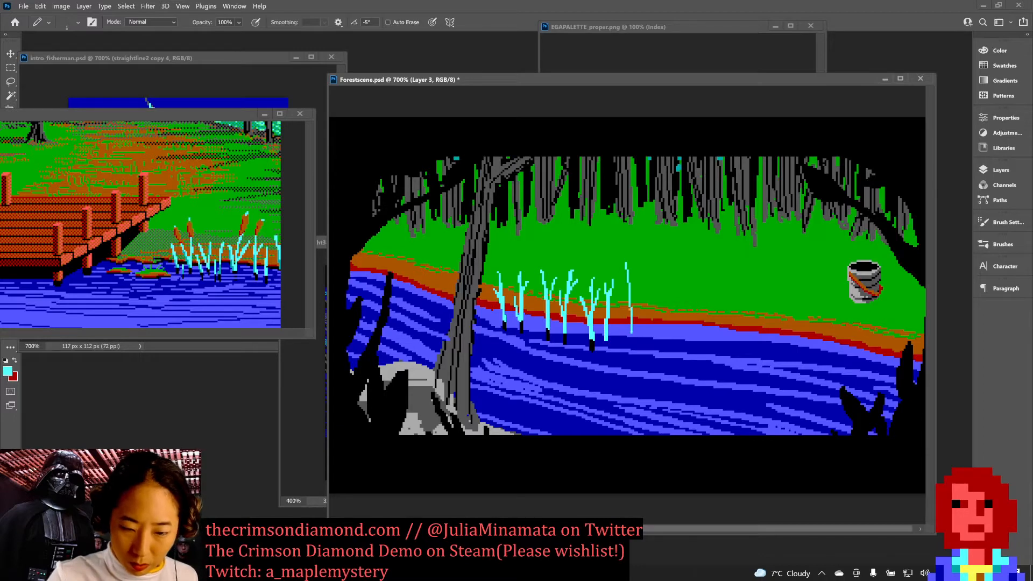
drag(628, 263, 633, 332)
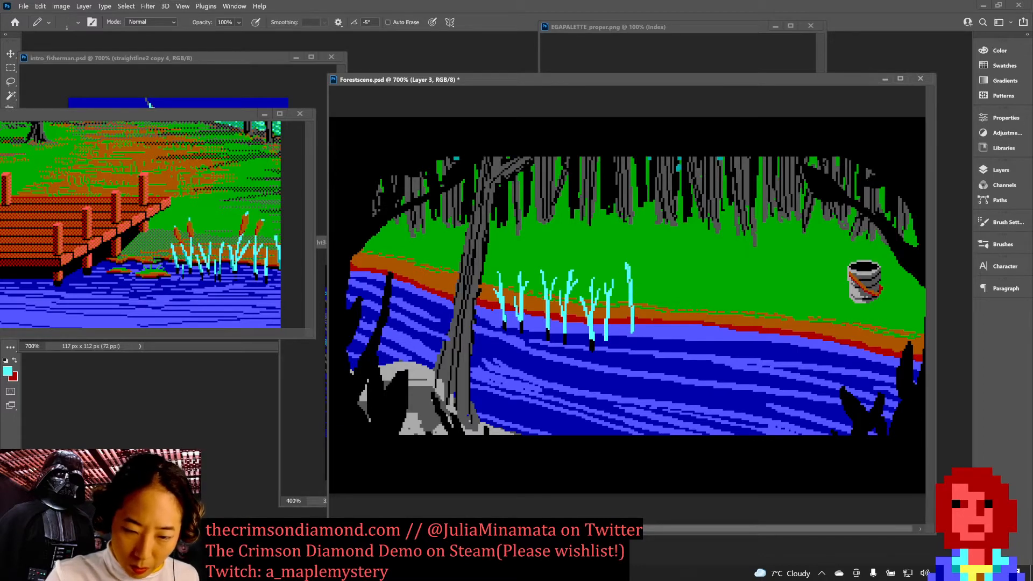
drag(618, 294, 629, 313)
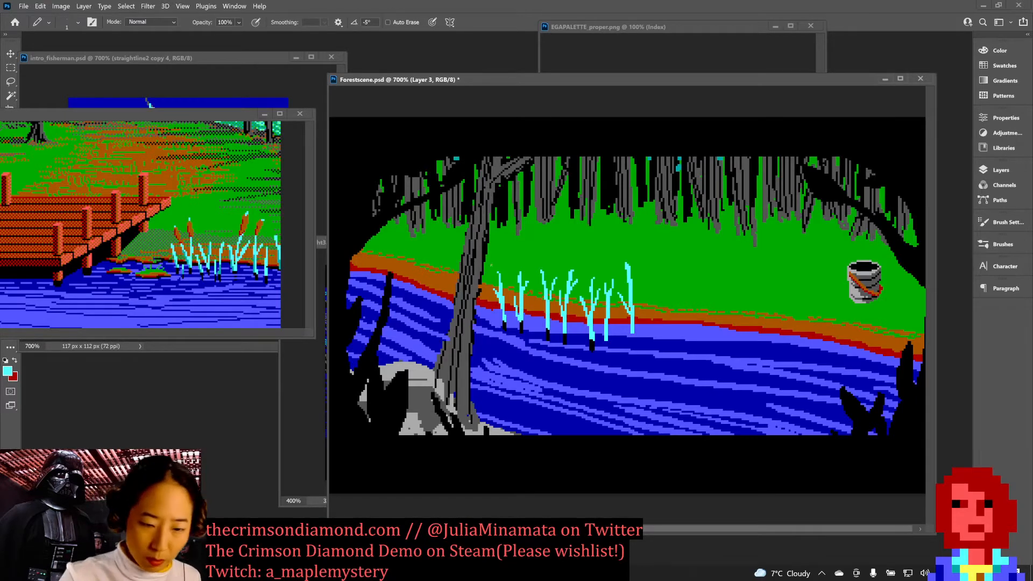
Step: Draw one light cyan reed against the trunk's right edge and a leafy one on the shoreline left of the trunk, saving Forestscene
drag(484, 270, 487, 321)
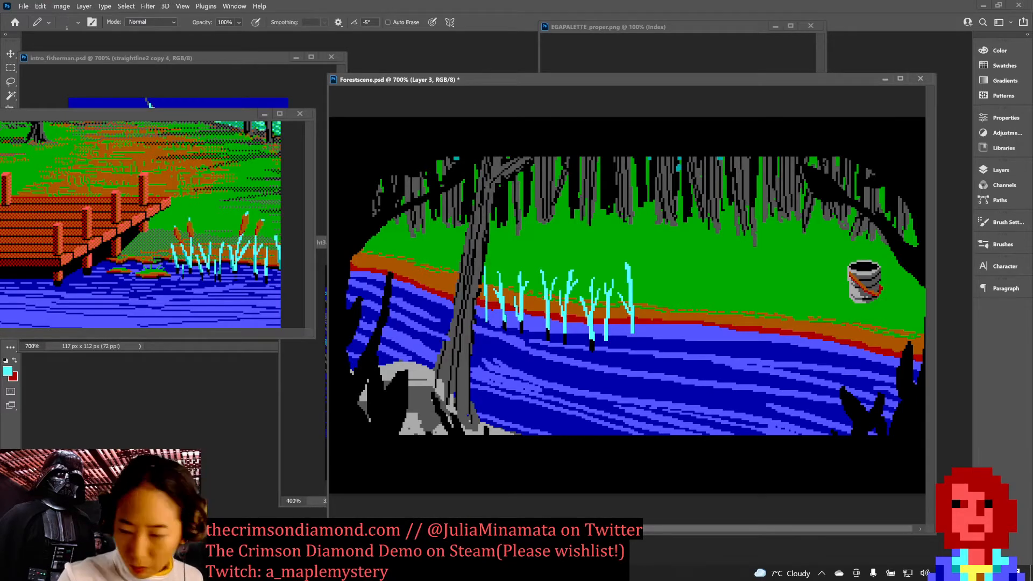
key(ctrl+s)
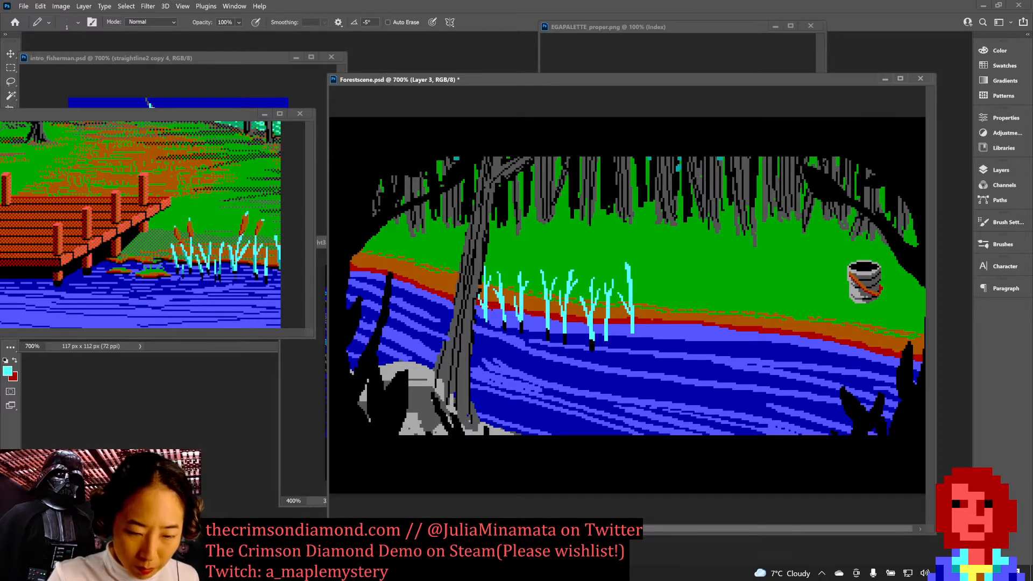
drag(430, 258, 431, 312)
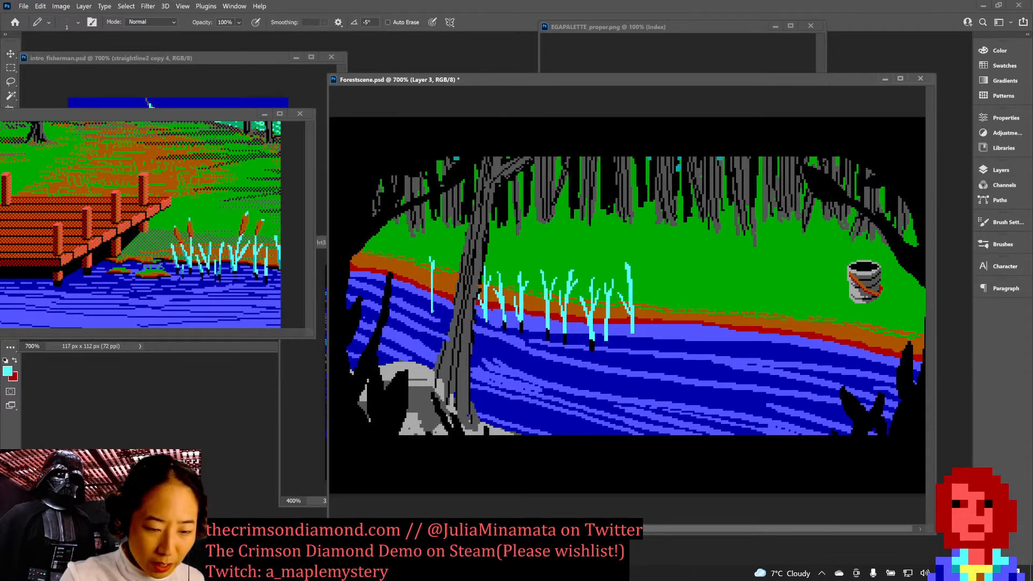
key(ctrl+z)
drag(433, 267, 433, 310)
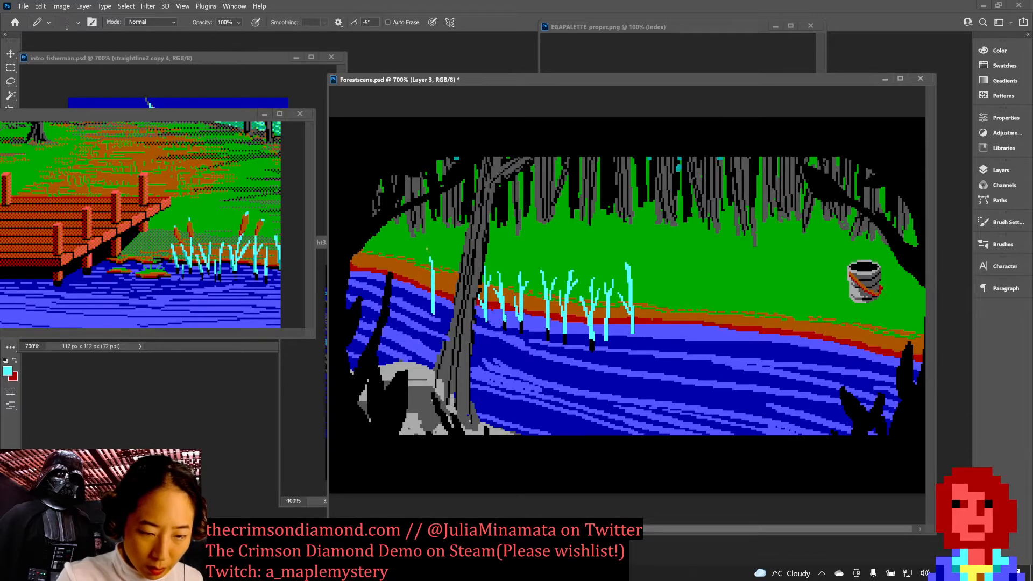
mouse_move(435, 294)
mouse_down()
mouse_move(441, 282)
mouse_move(430, 295)
mouse_move(431, 284)
mouse_up()
key(ctrl+z)
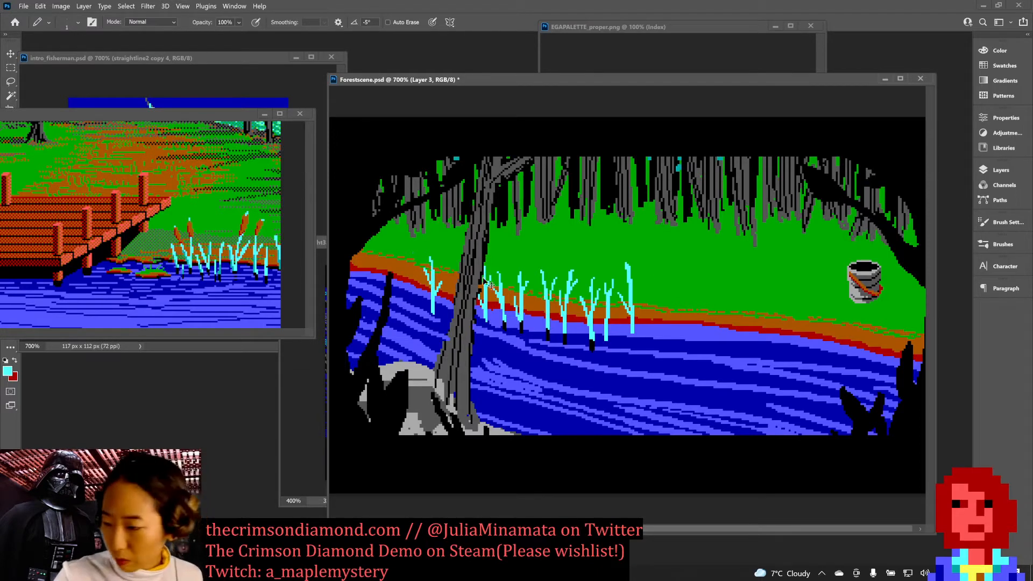
key(ctrl+s)
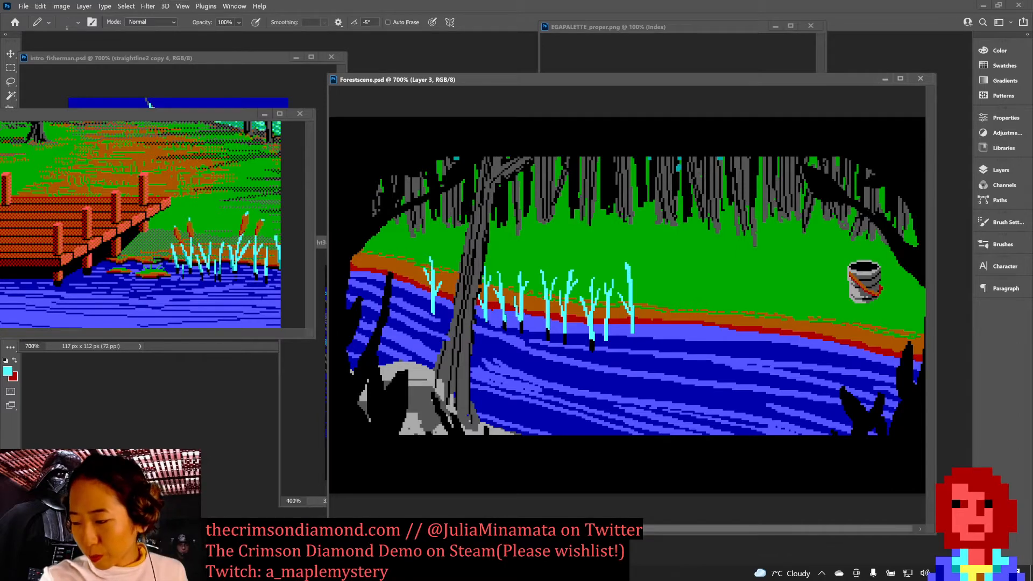
Step: Draw a second light cyan reed left of the trunk, extend its tip, add side leaves, and save Forestscene
drag(411, 260, 412, 303)
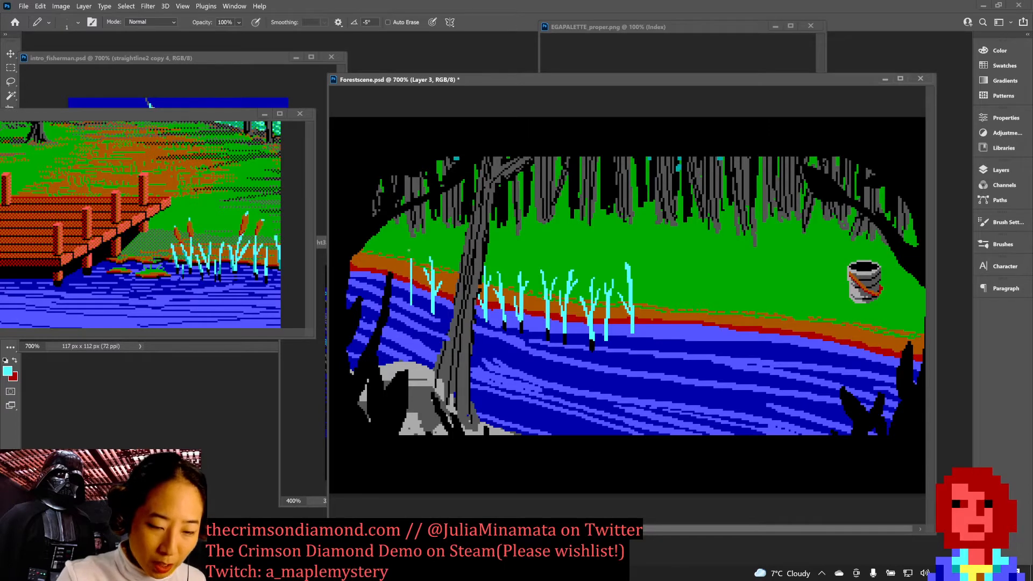
drag(410, 268, 409, 249)
mouse_move(413, 290)
mouse_down()
mouse_move(413, 305)
mouse_move(411, 289)
mouse_up()
key(ctrl+s)
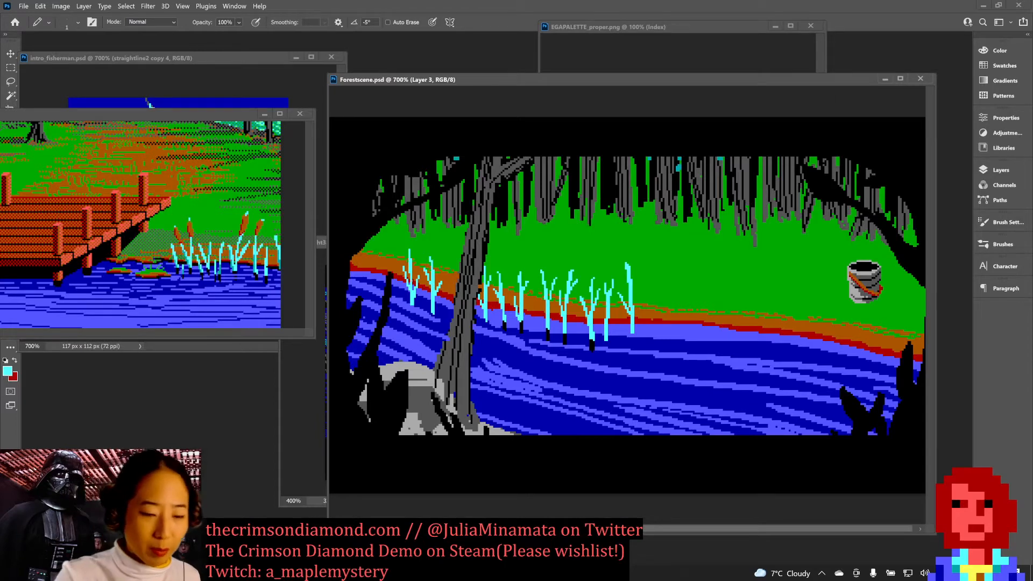
Step: Draw two more light cyan reeds with side leaves toward the shoreline's left end and save Forestscene
drag(389, 245, 394, 297)
mouse_move(392, 259)
mouse_down()
mouse_move(392, 278)
mouse_move(383, 266)
mouse_move(369, 286)
mouse_up()
key(ctrl+z)
drag(366, 245, 367, 280)
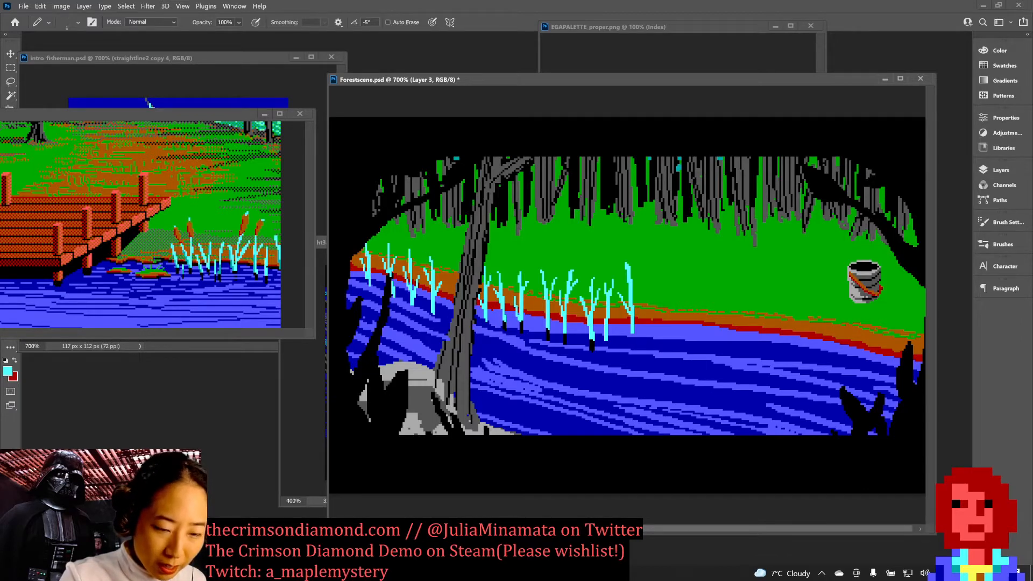
key(ctrl+s)
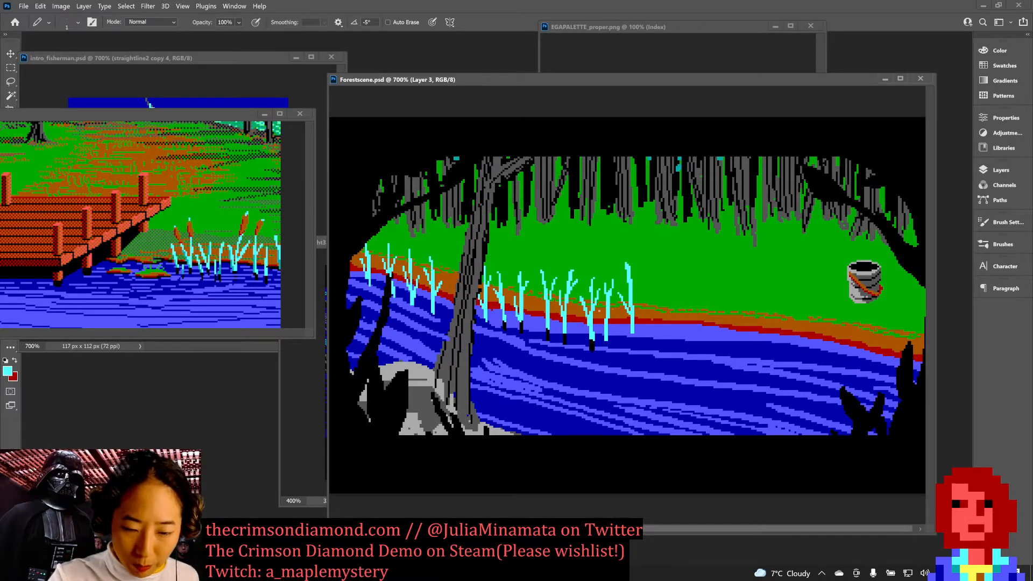
Step: Add a slanted leaf and a taller tip to the second-to-last reed at the cluster's right end, and save Forestscene
drag(612, 294, 618, 332)
key(ctrl+z)
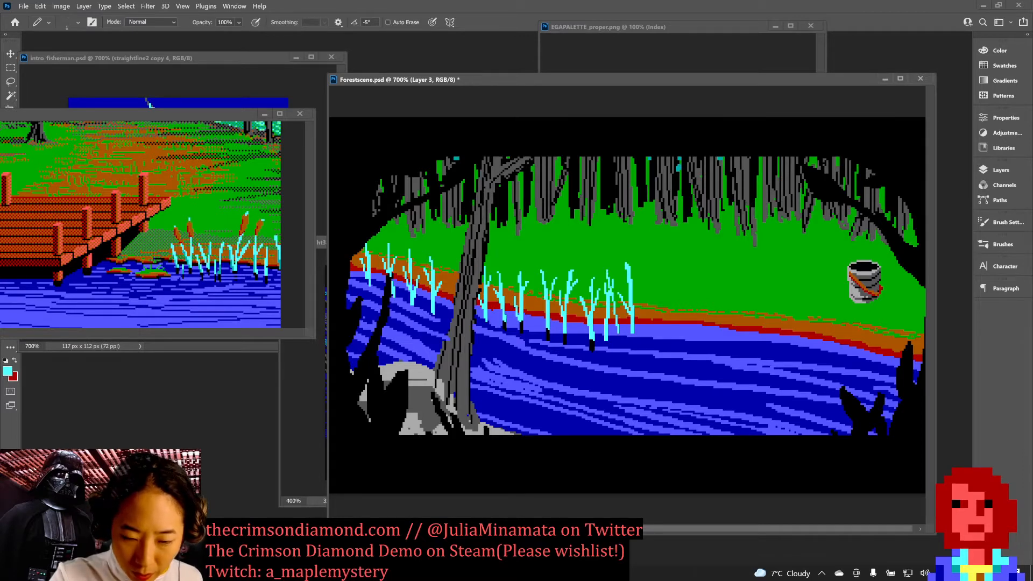
mouse_move(608, 270)
mouse_down()
mouse_move(605, 261)
mouse_move(612, 269)
mouse_up()
key(ctrl+z)
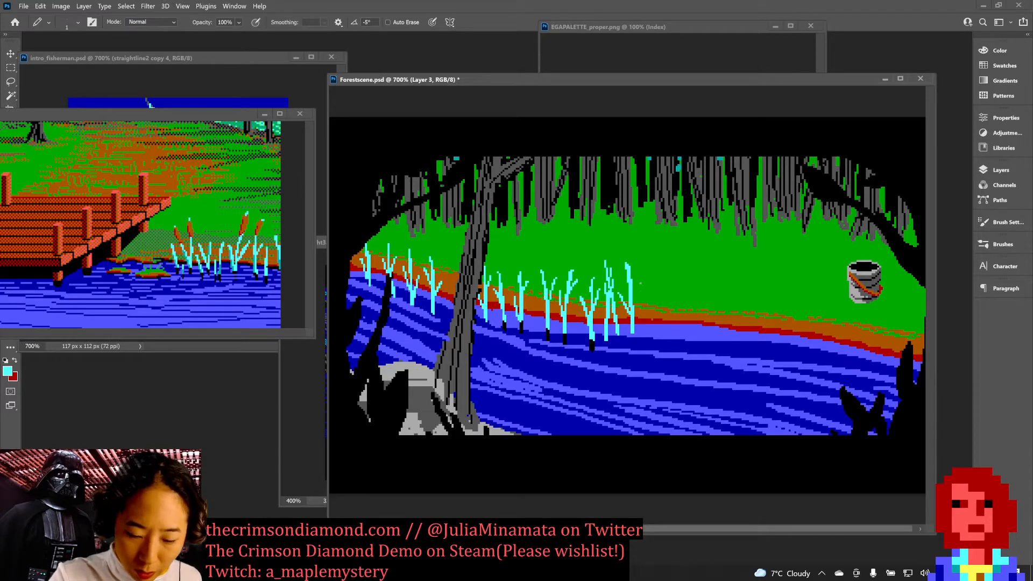
key(ctrl+s)
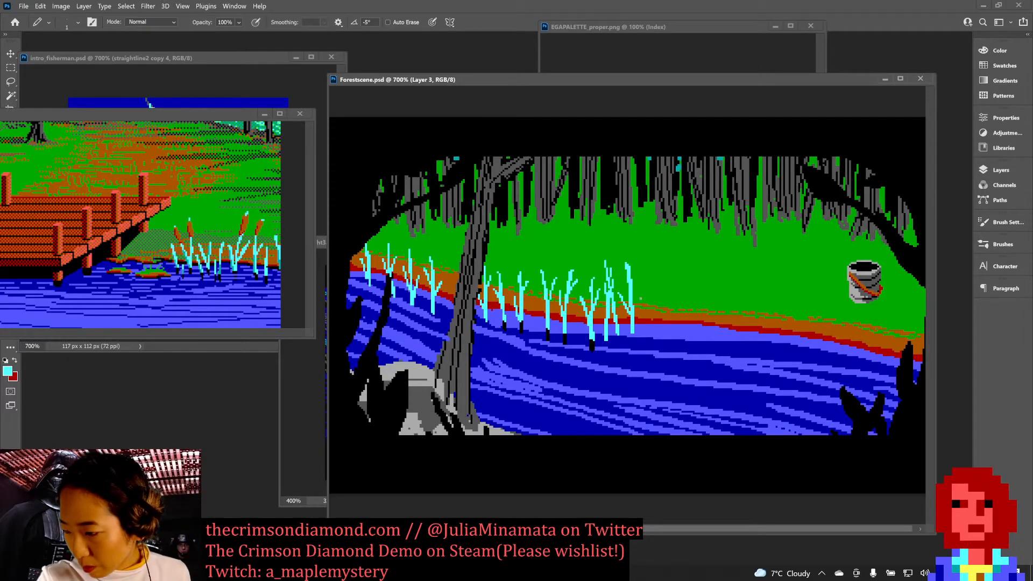
Step: Draw a thickened, right-leaning reed at the cluster's right end, fill the gap after the second reed with more stems, and save
drag(651, 280, 644, 341)
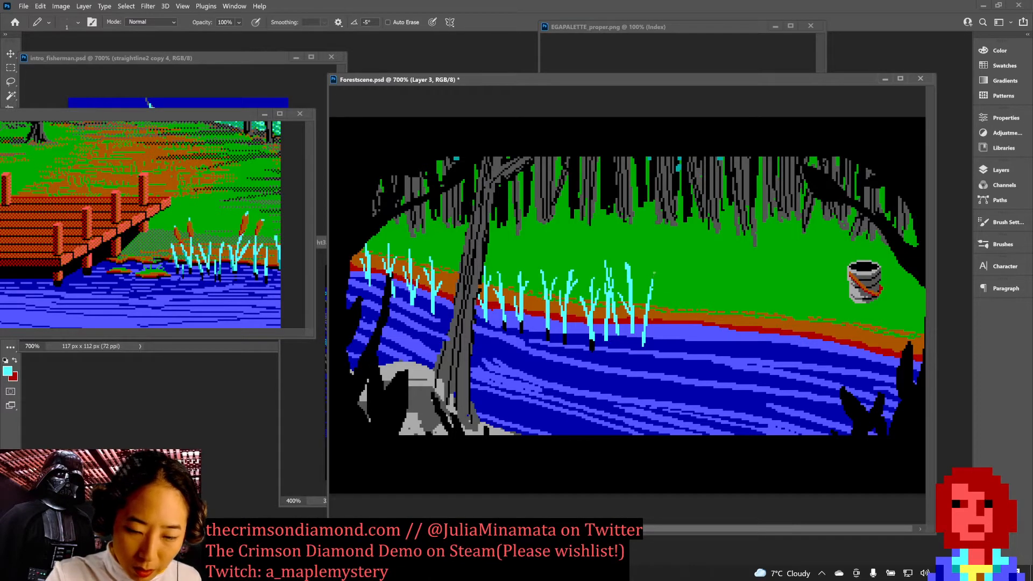
drag(654, 273, 645, 320)
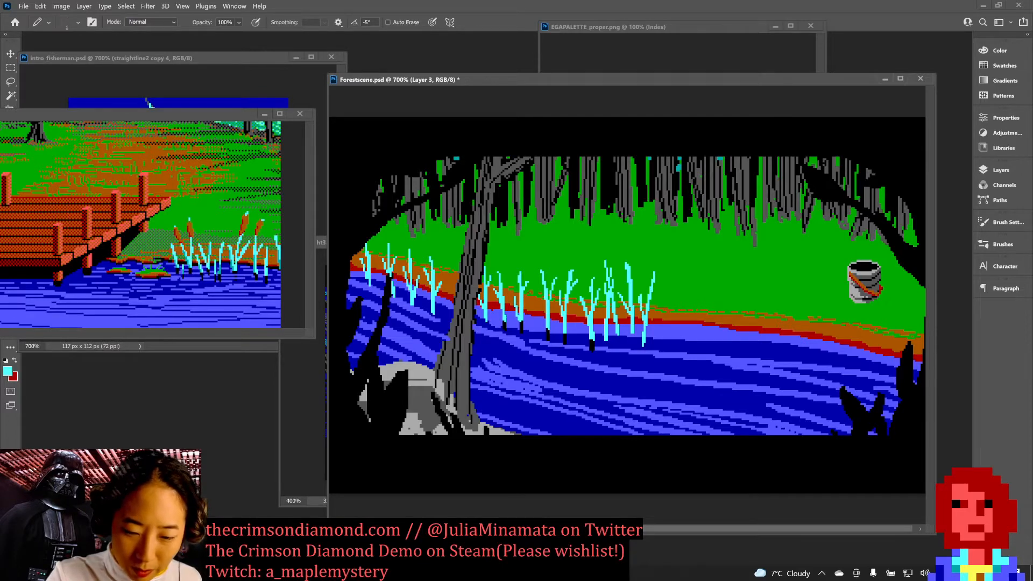
drag(536, 285, 542, 334)
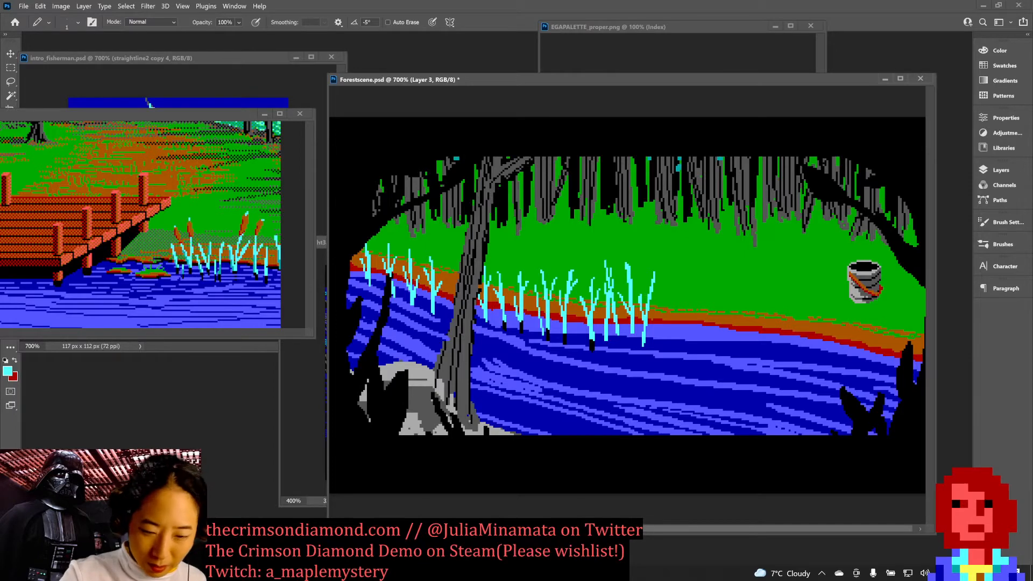
drag(530, 265, 536, 316)
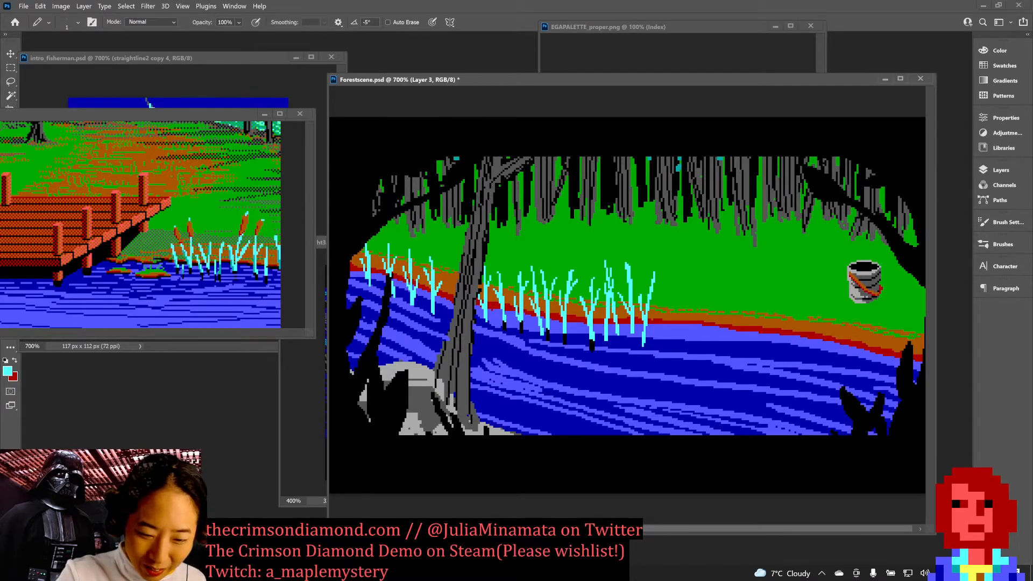
key(ctrl+s)
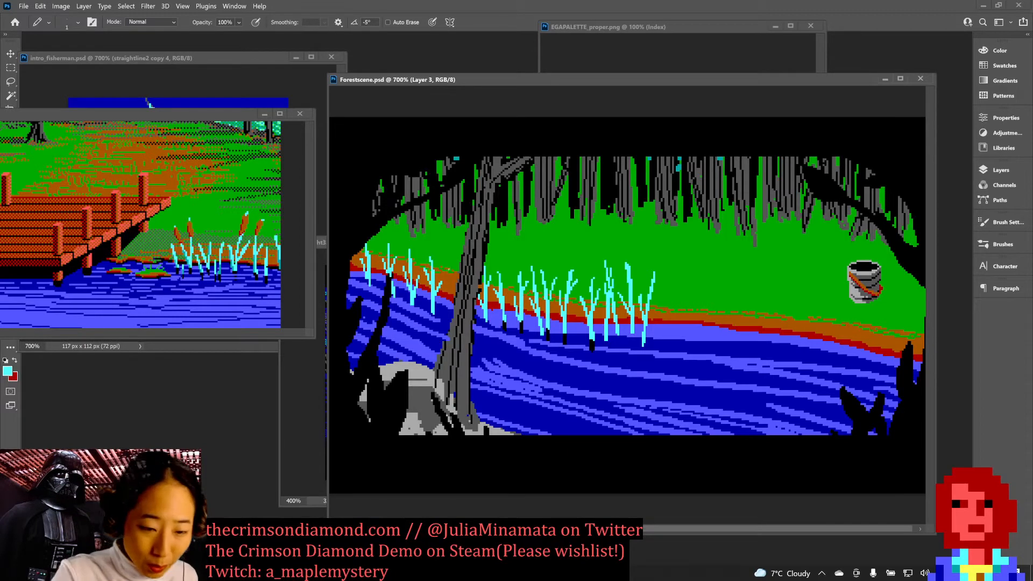
Step: Draw a light cyan reed close against the trunk's left side and save Forestscene
mouse_move(454, 263)
mouse_down()
mouse_move(447, 312)
mouse_move(449, 295)
mouse_up()
key(ctrl+z)
key(ctrl+z)
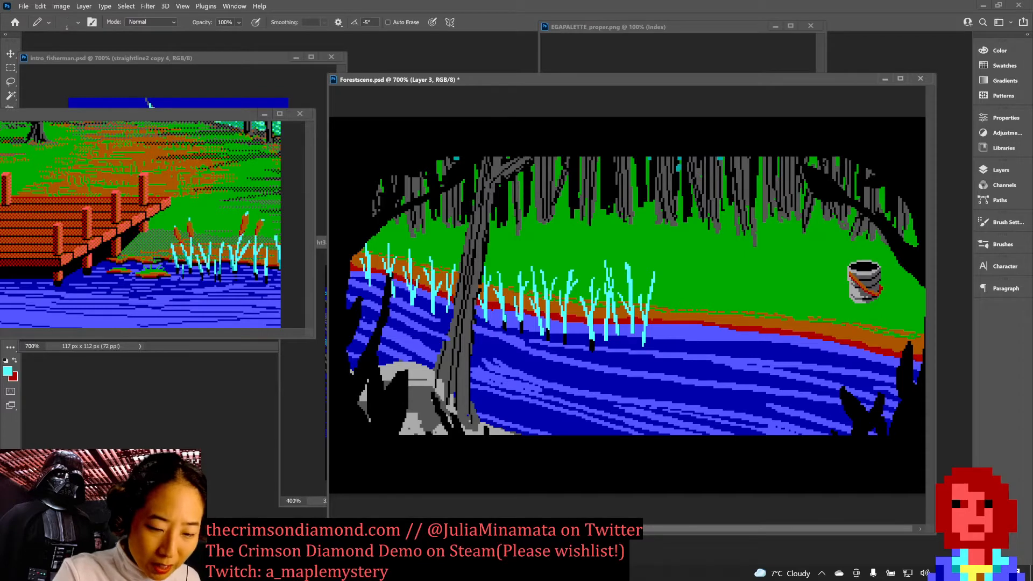
key(ctrl+s)
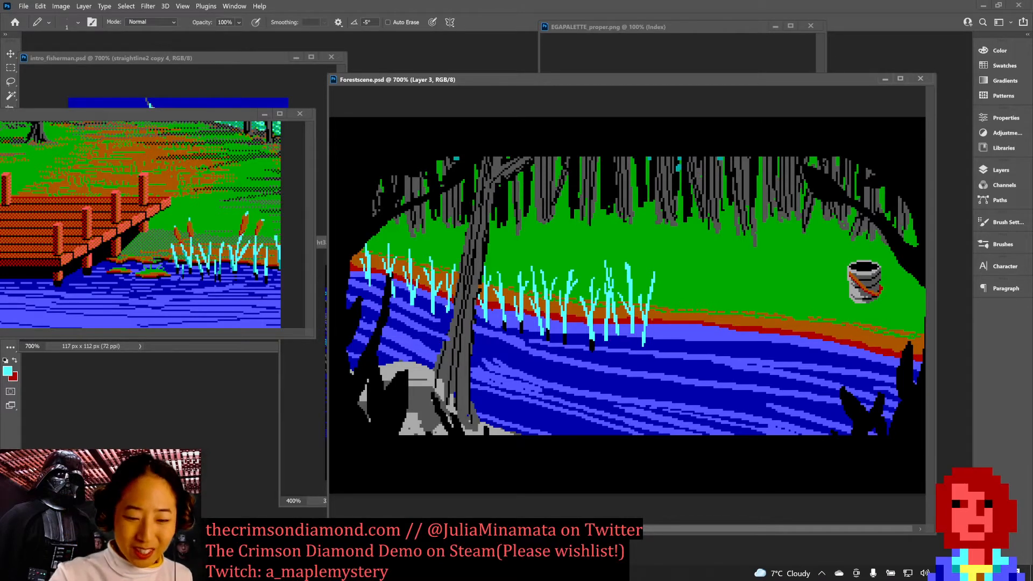
Step: Draw a left-leaning light cyan reed with a side leaf at the cluster's right end and save Forestscene
drag(657, 290, 666, 334)
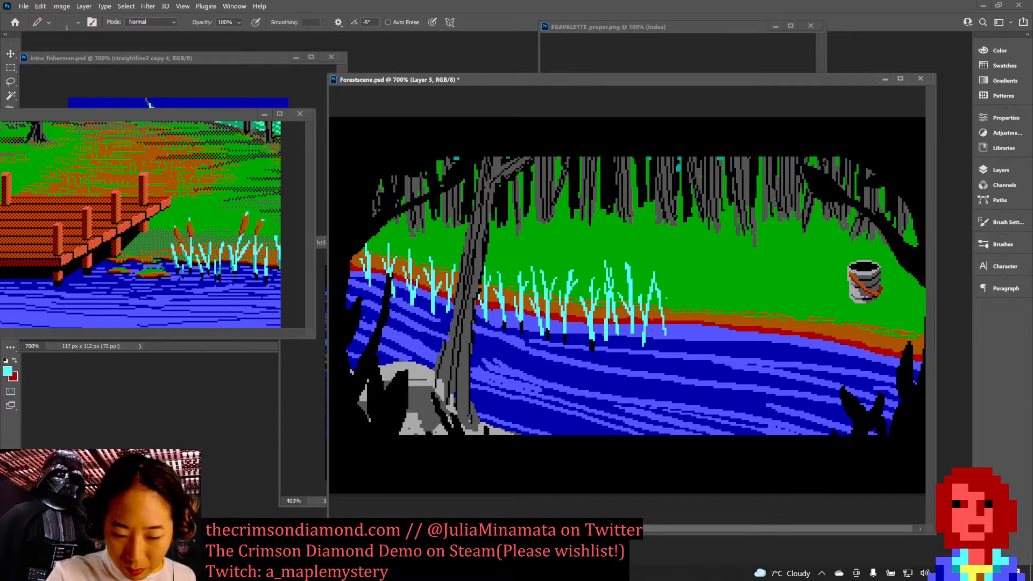
drag(666, 297, 665, 314)
key(ctrl+s)
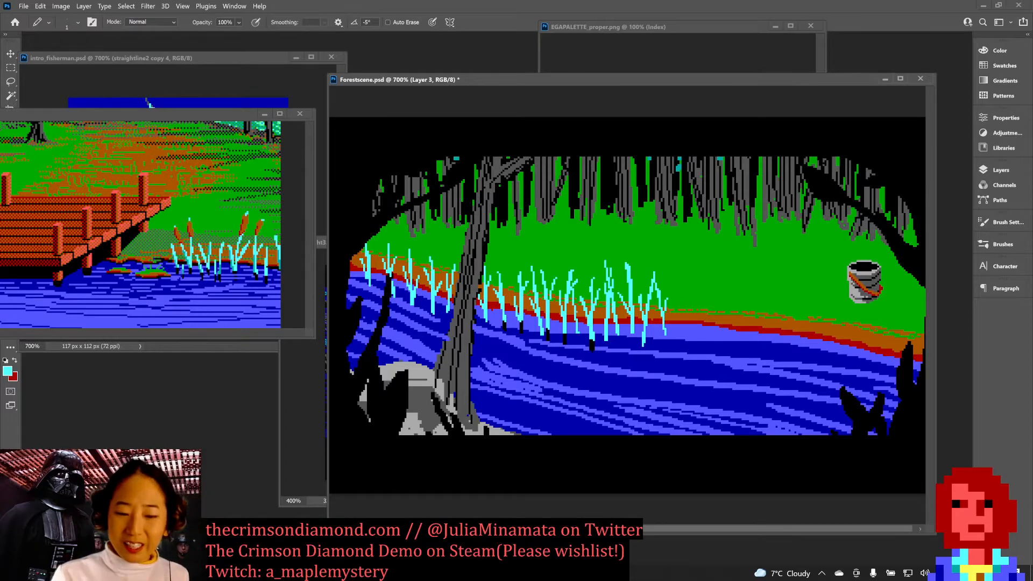
key(ctrl+s)
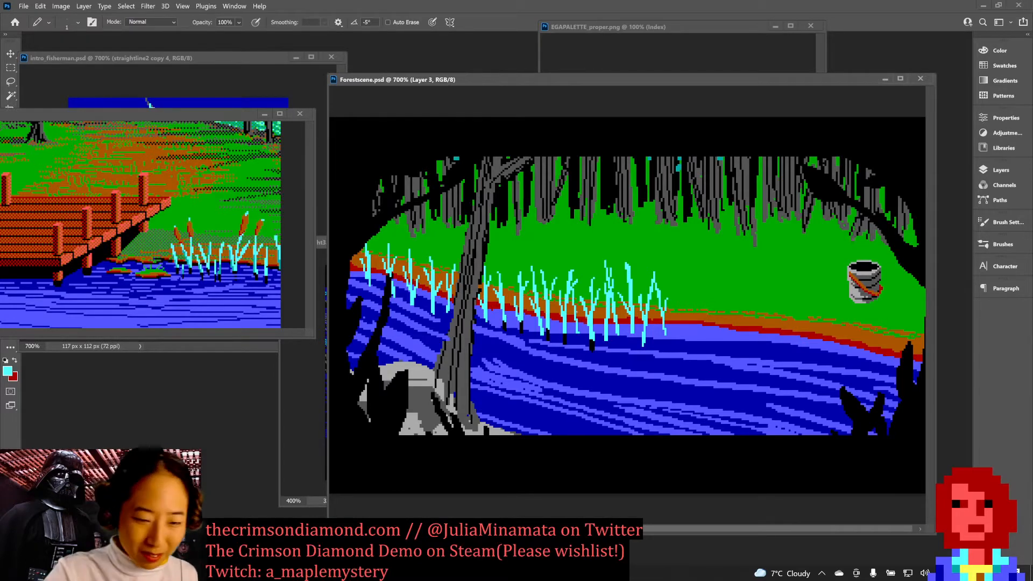
Step: Sample black, paint short bases in the water under the newly added reeds, save Forestscene, and resample light cyan from the reeds
alt+click(517, 139)
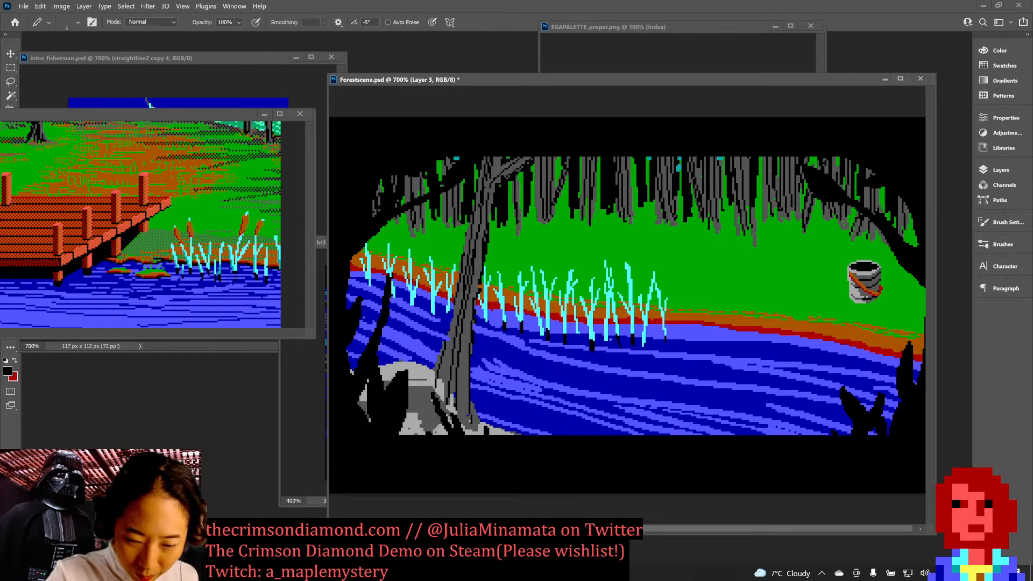
drag(606, 341, 578, 347)
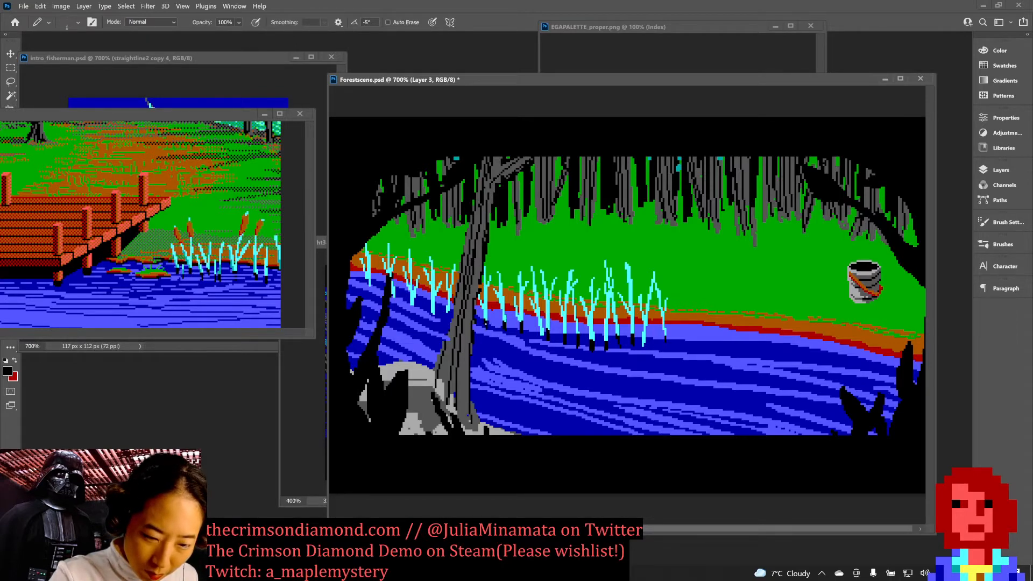
key(ctrl+s)
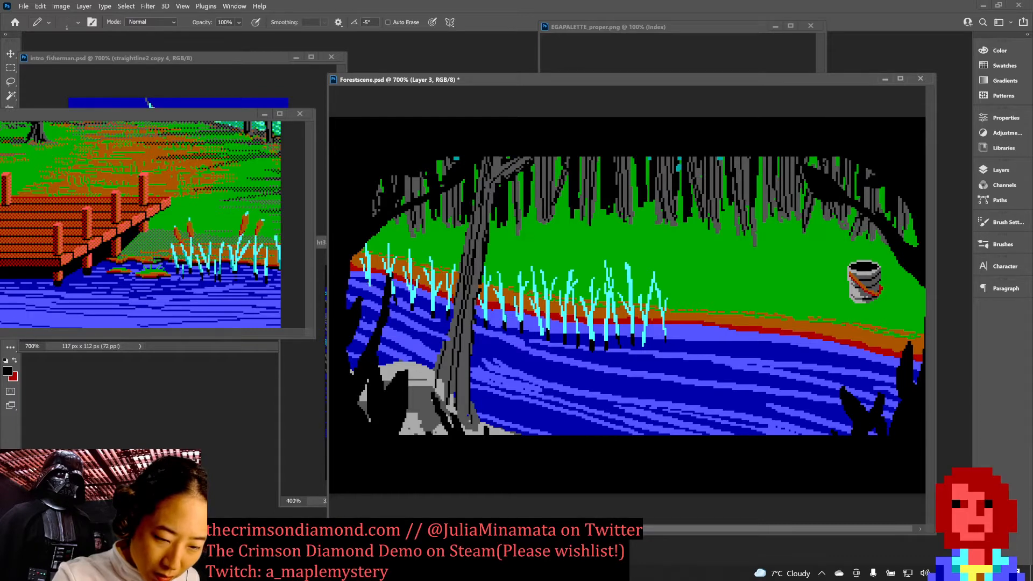
key(ctrl+s)
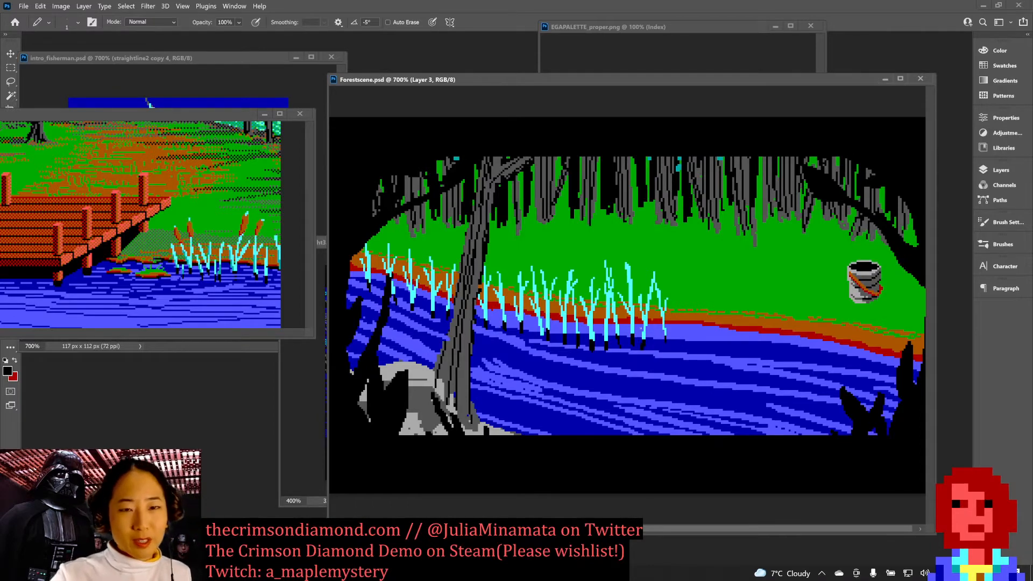
alt+click(592, 311)
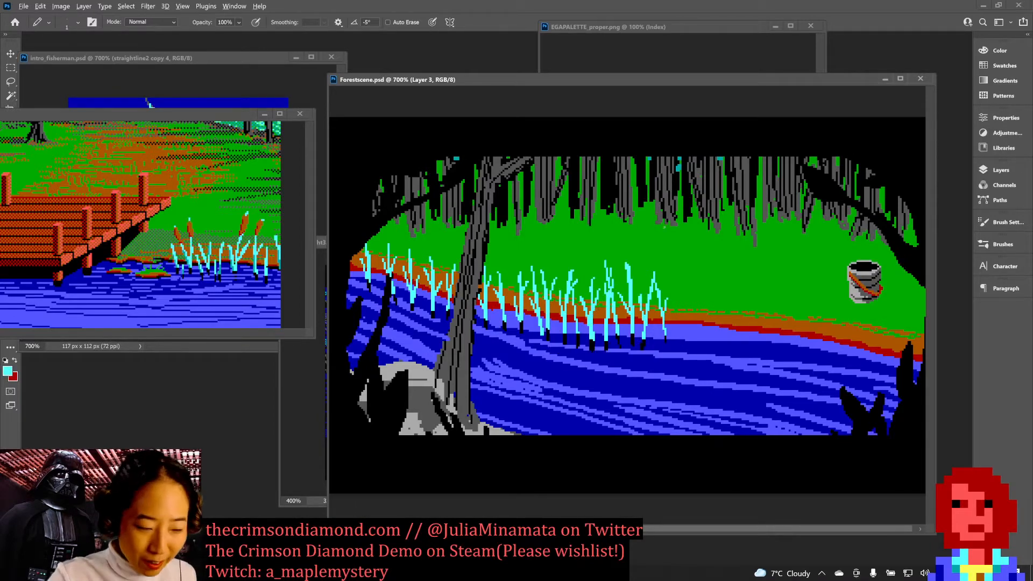
Step: Draw two light cyan reeds with side leaves on the shoreline in front of the bucket, separate from the existing cluster
drag(684, 288, 678, 340)
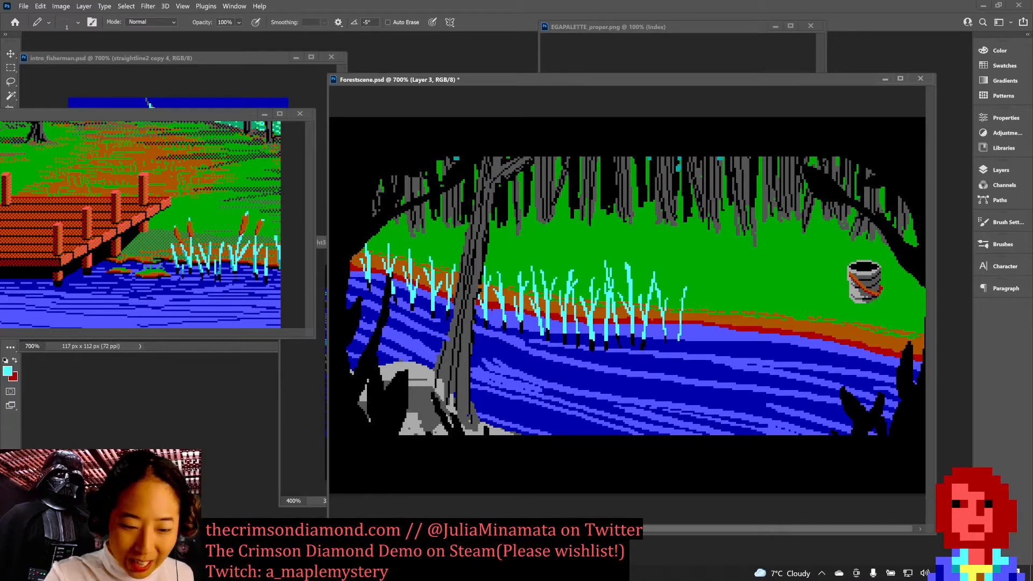
key(ctrl+z)
drag(812, 280, 819, 353)
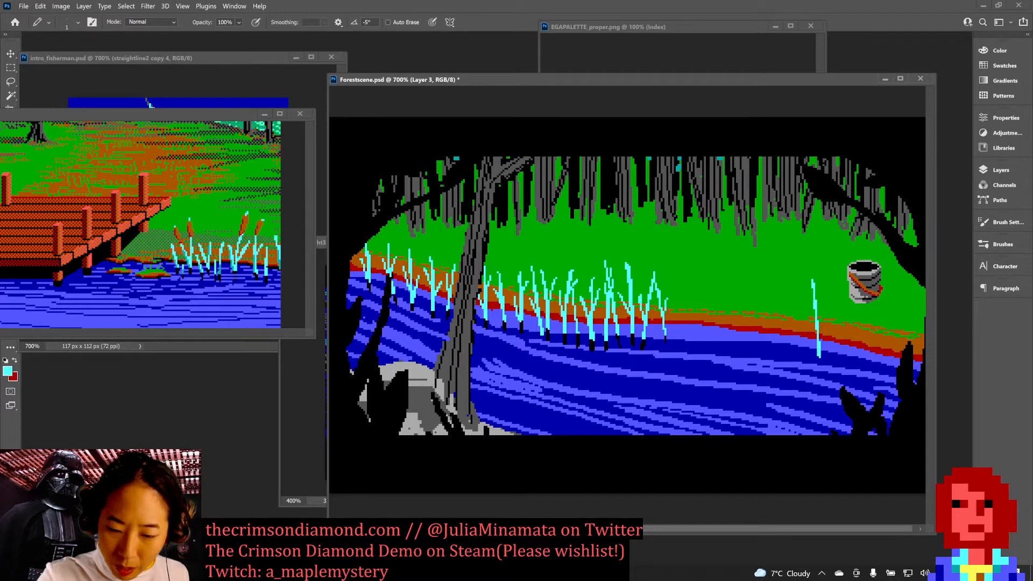
drag(807, 313, 816, 336)
mouse_move(822, 291)
mouse_down()
mouse_move(817, 320)
mouse_move(850, 375)
mouse_up()
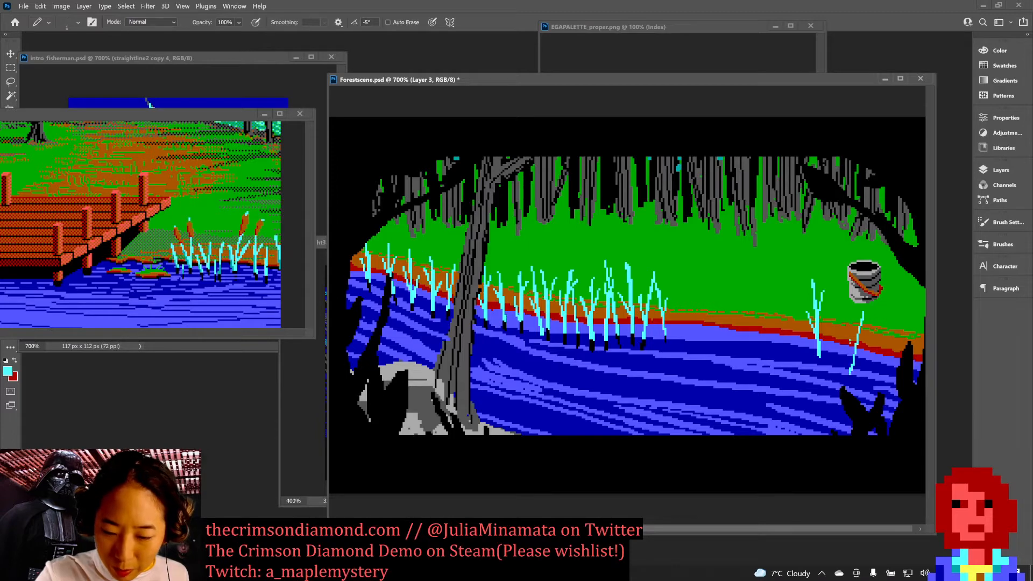
drag(867, 331, 856, 351)
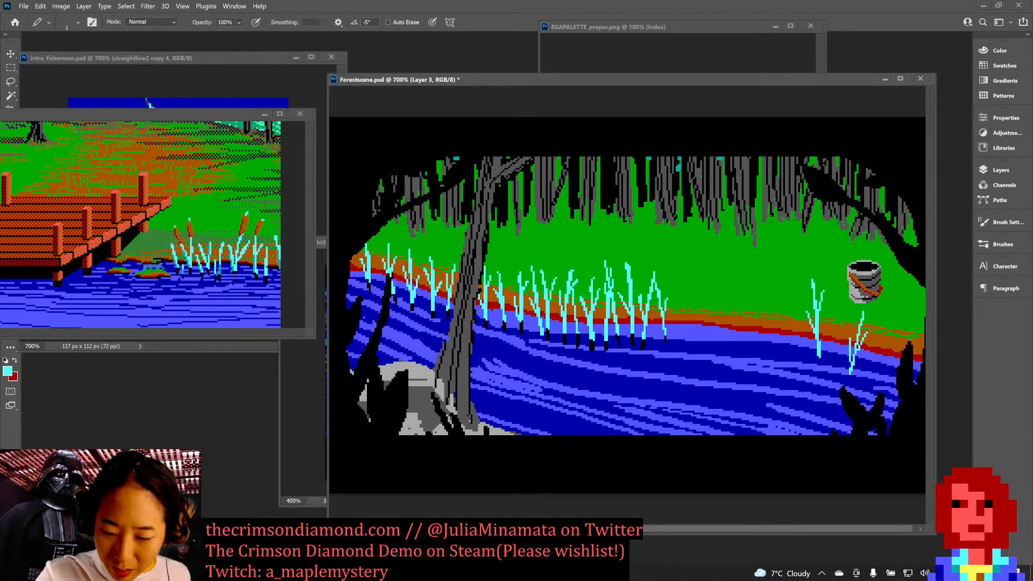
drag(847, 344, 848, 356)
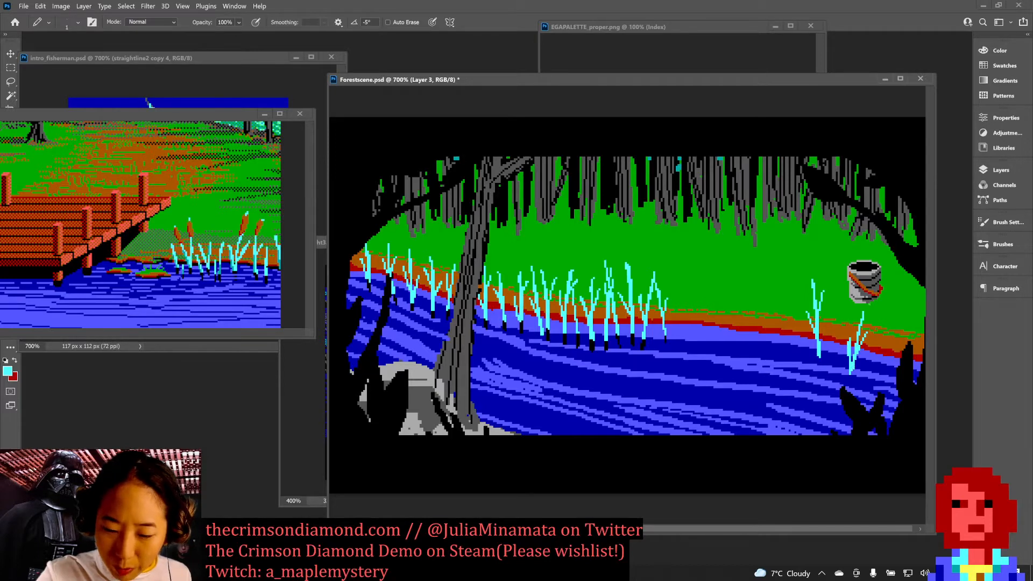
Step: Draw a forked light cyan reed on the new cluster's right side and a leafy stem between its first two reeds
drag(877, 312, 880, 378)
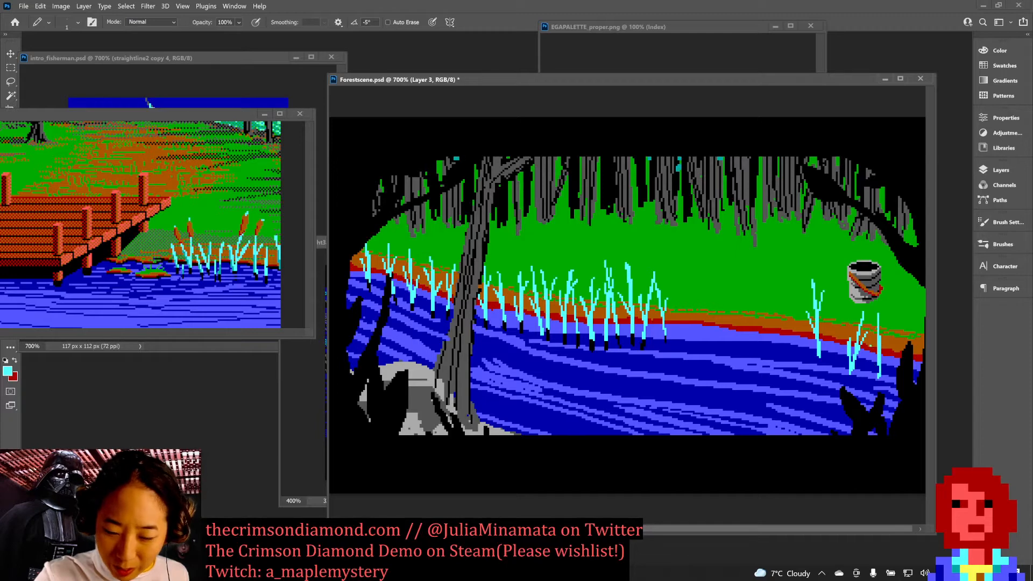
drag(872, 345, 877, 360)
drag(886, 323, 880, 345)
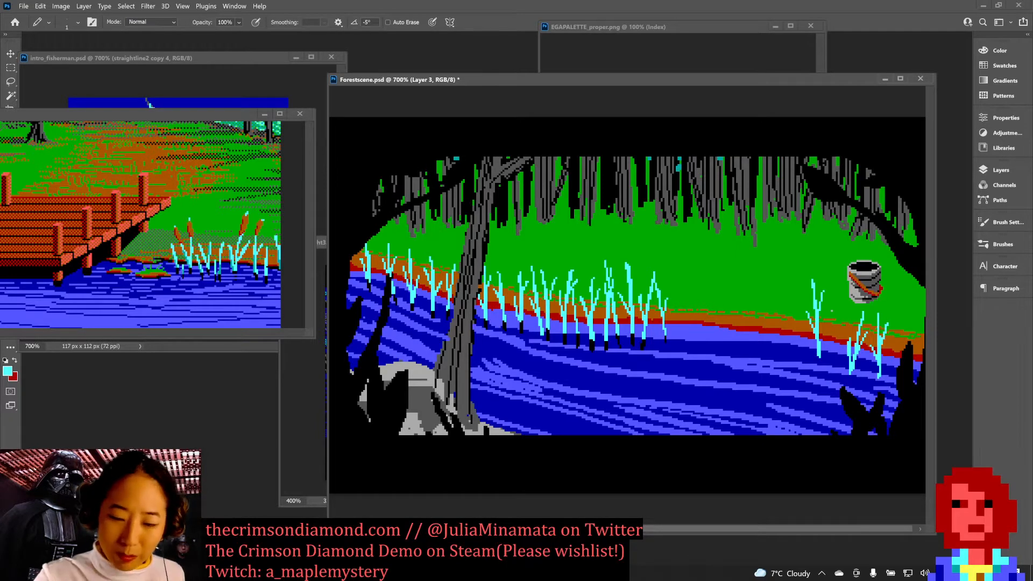
drag(831, 311, 835, 373)
drag(832, 322, 836, 377)
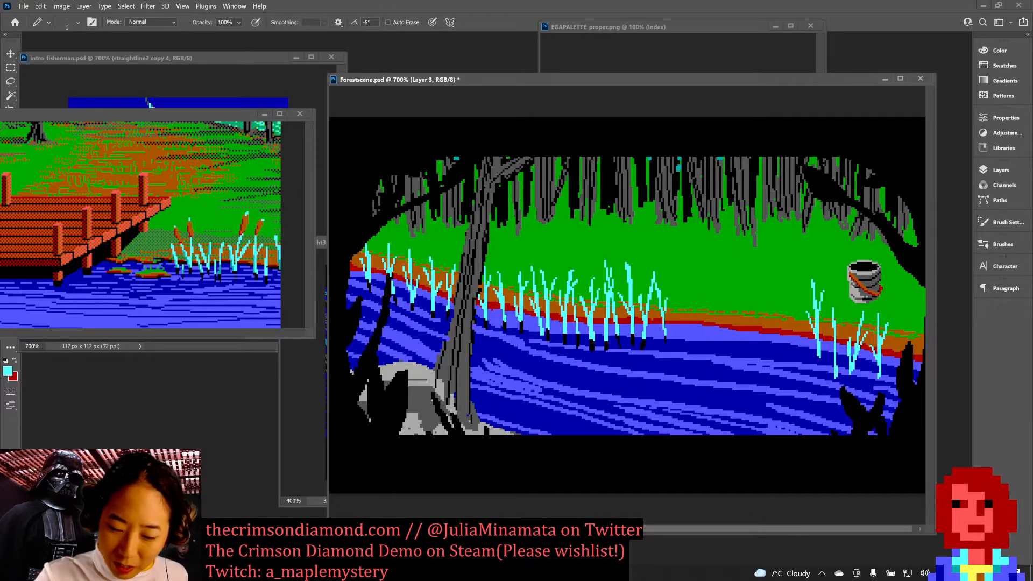
drag(833, 329, 835, 353)
Step: Draw and rework a light cyan reed at the shoreline's right end, beside the black foreground foliage, and save Forestscene
drag(901, 301, 901, 347)
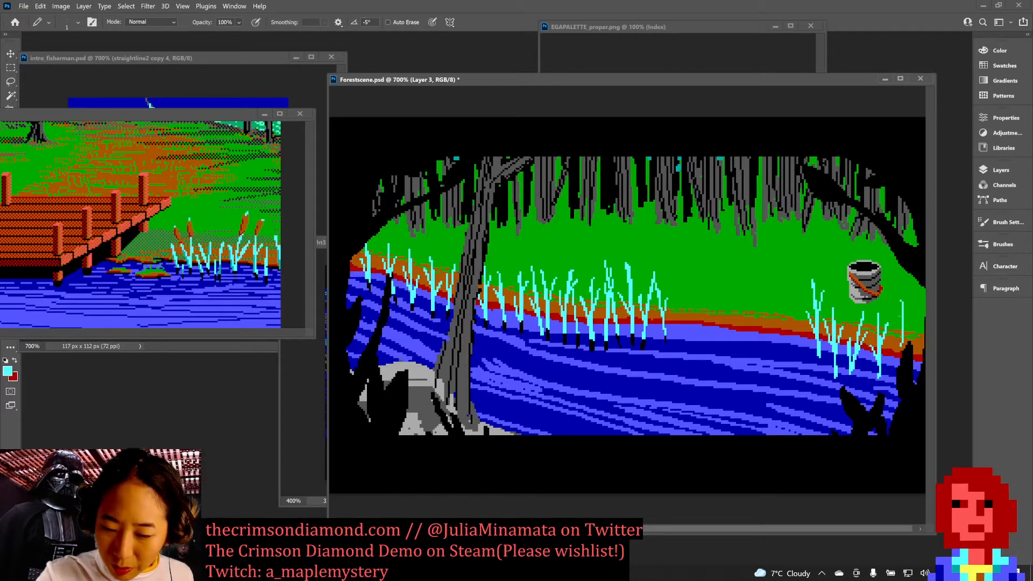
key(ctrl+z)
drag(899, 302, 903, 349)
key(ctrl+z)
key(ctrl+z)
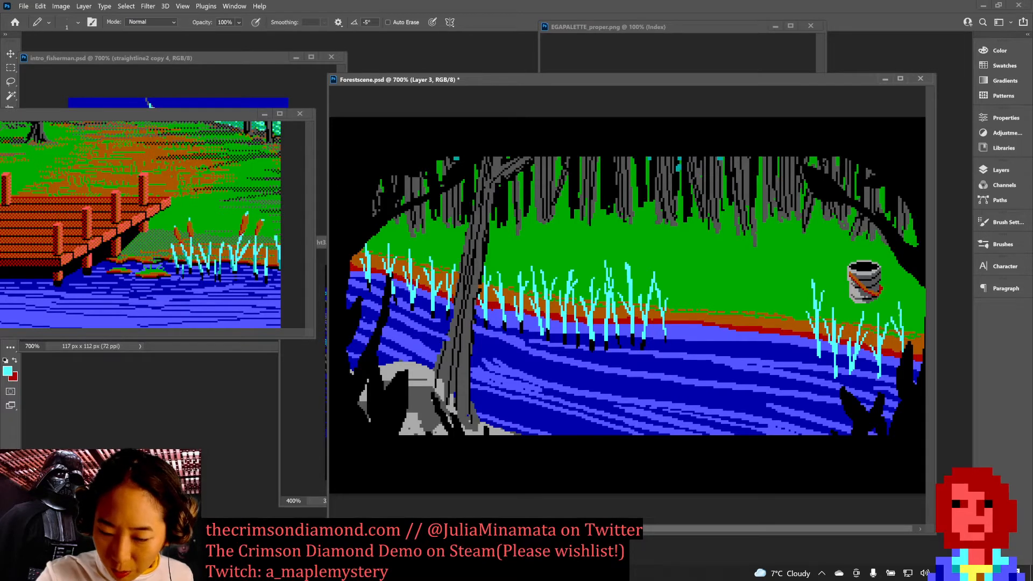
drag(898, 310, 891, 380)
key(ctrl+s)
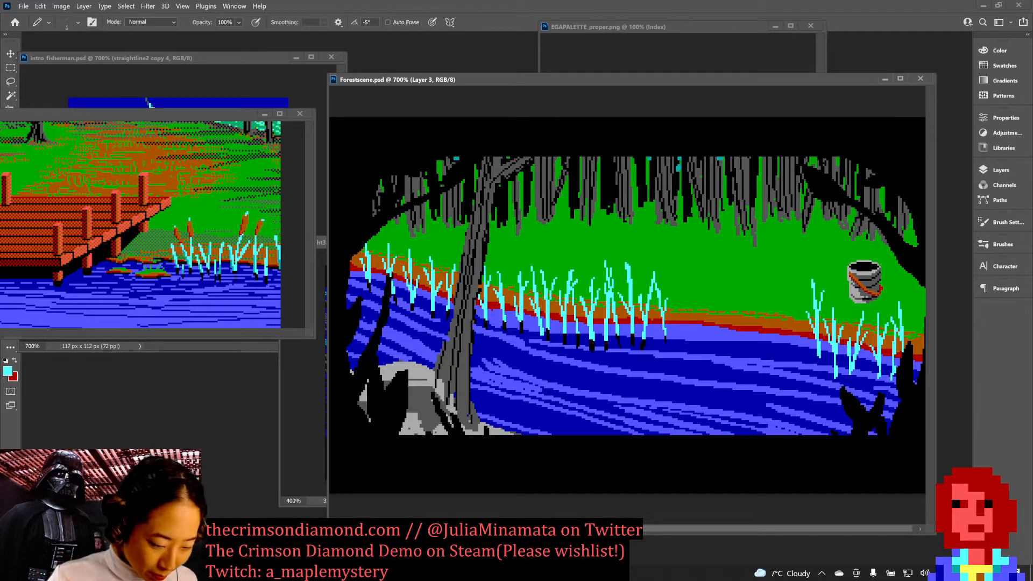
Step: Switch to The Crimson Diamond, submit a Happy Hallowe'en greeting signed with the developer's name, and dismiss the reply
key(alt+Tab)
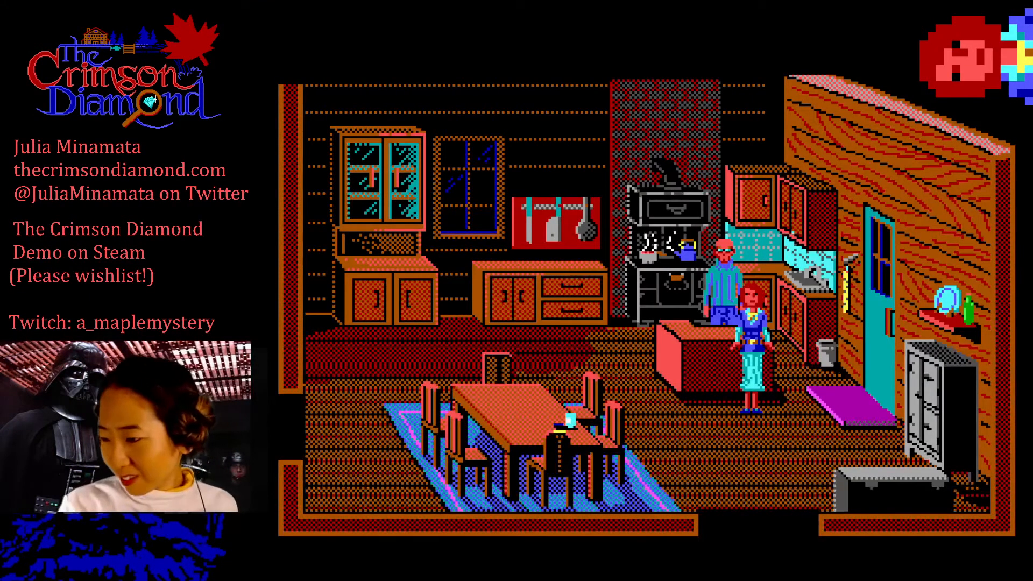
text(h)
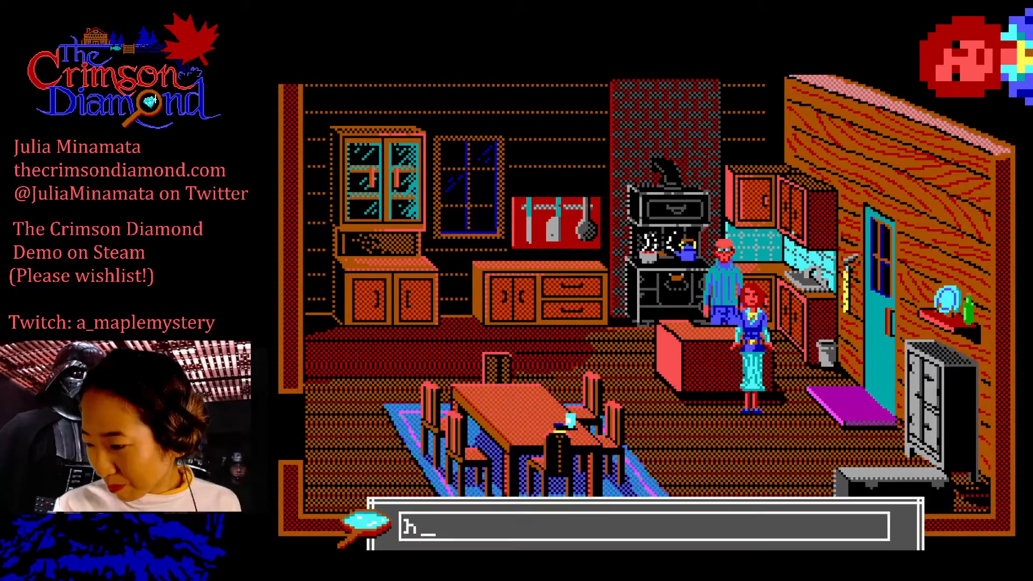
key(BackSpace)
text(Happy )
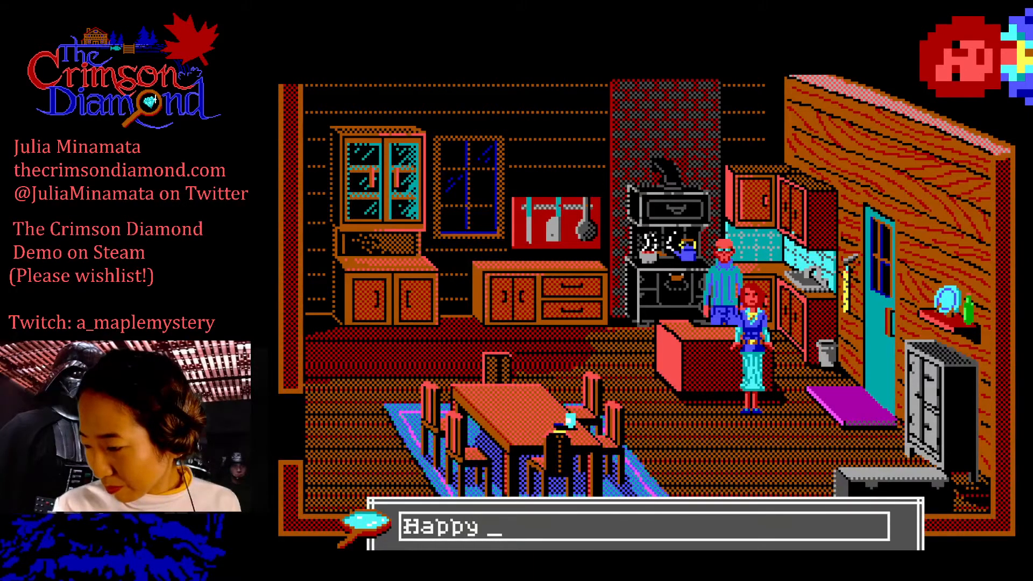
text(Hallowe'e)
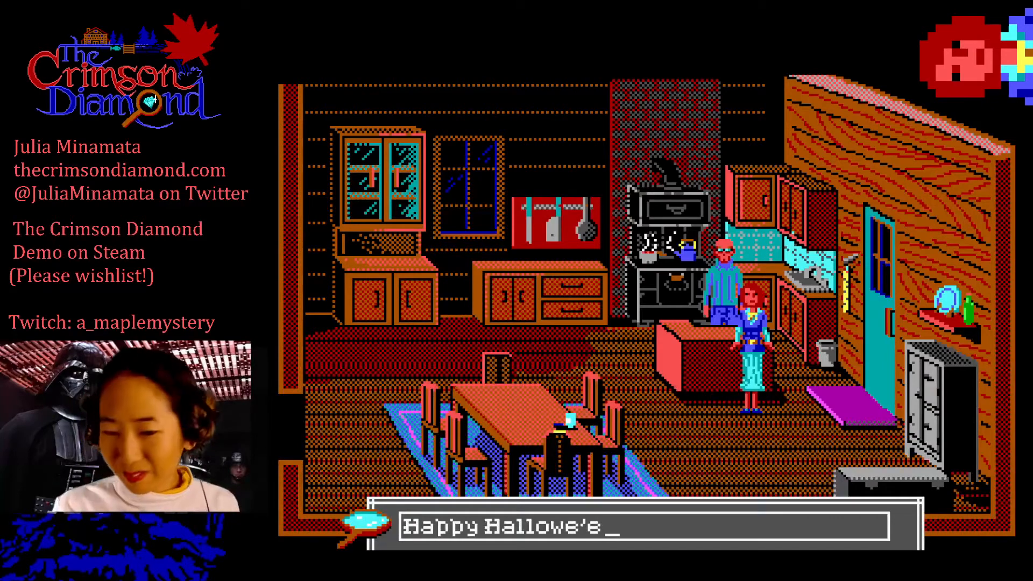
text(n From Julia Mina)
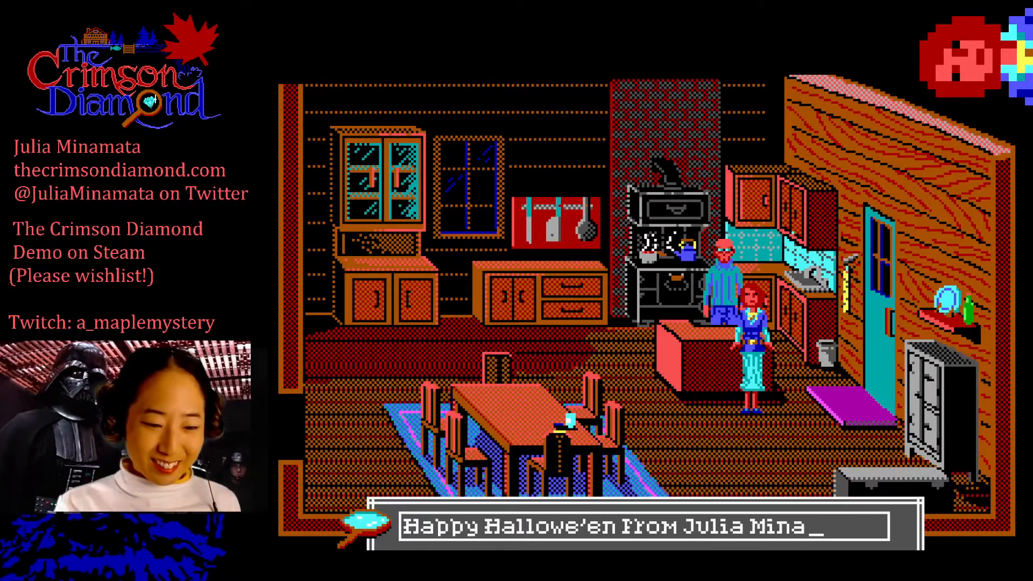
text(mata)
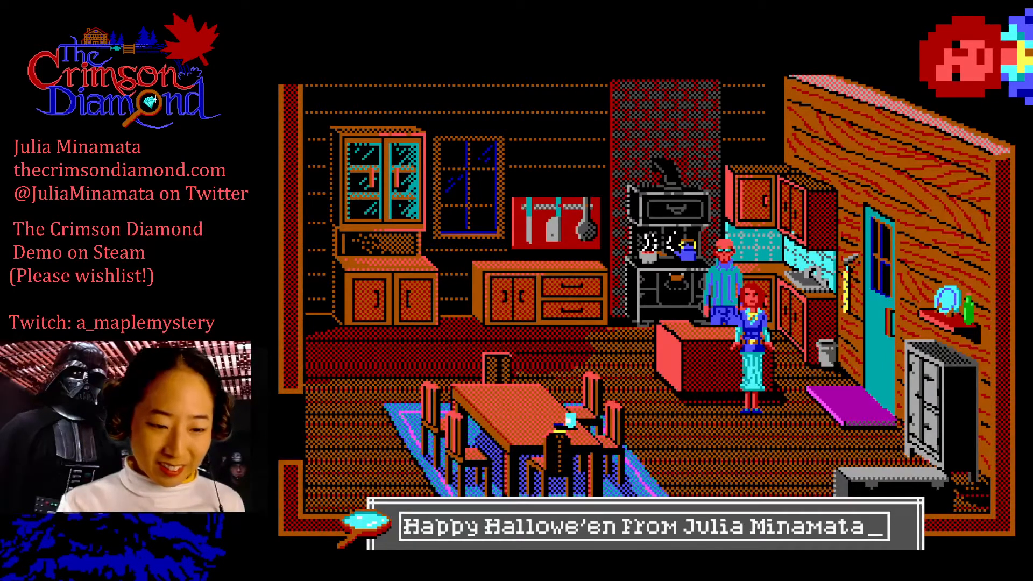
key(Return)
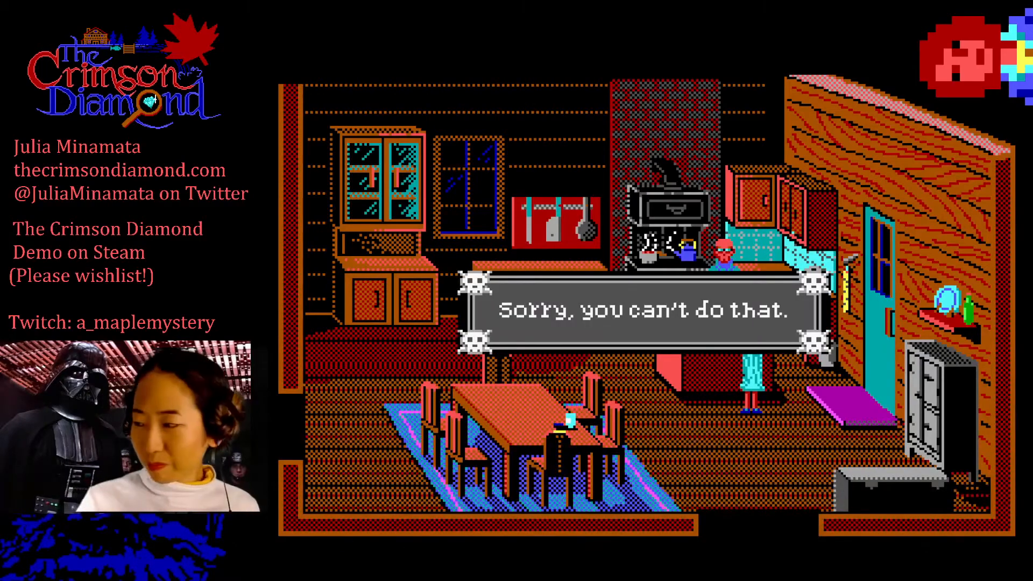
key(Return)
Step: Walk the heroine to the kitchen's teal door, enter the command open door, and go outside past the dialogue
key(Right)
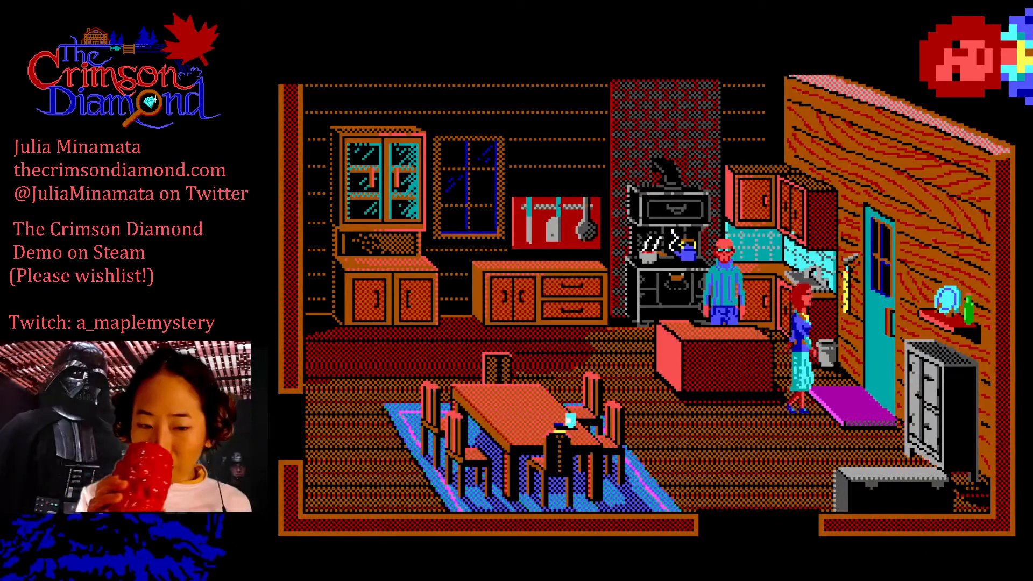
text(open door)
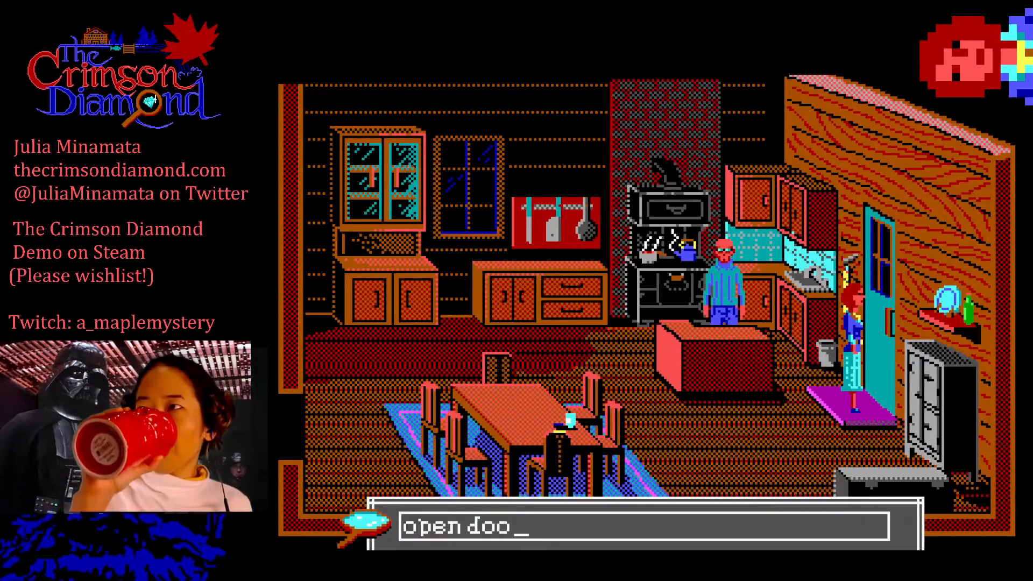
key(Return)
key(Return)
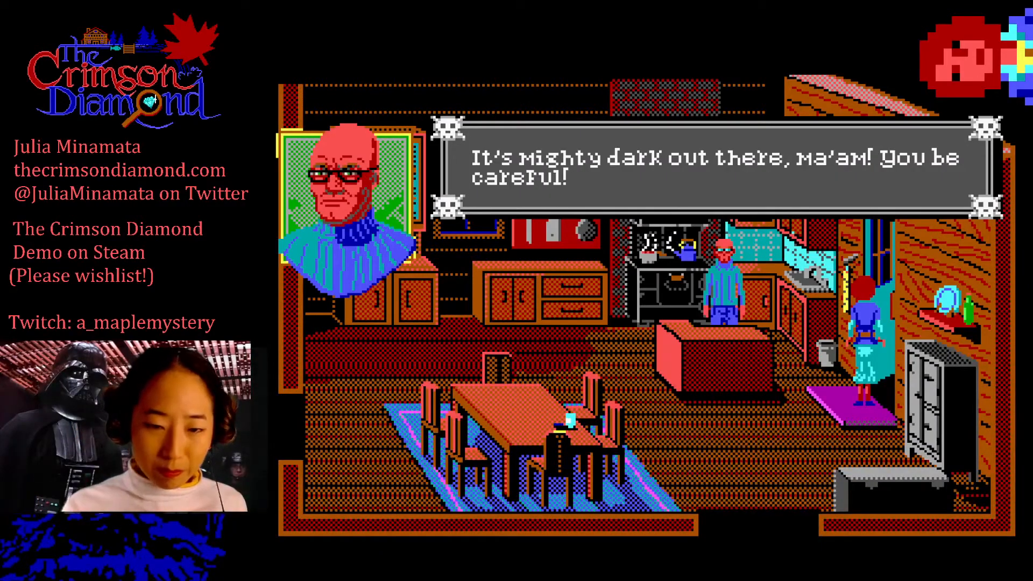
key(Return)
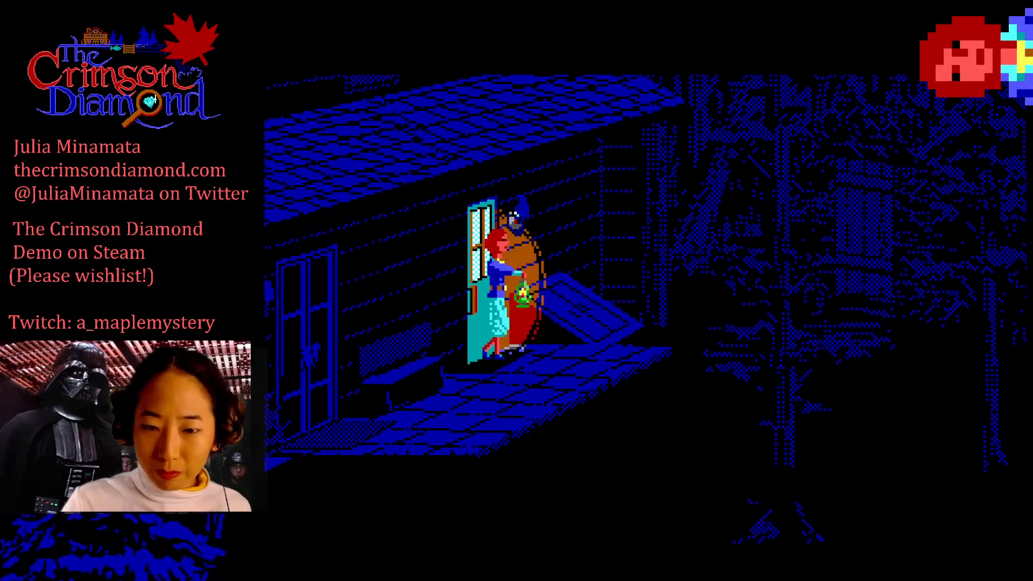
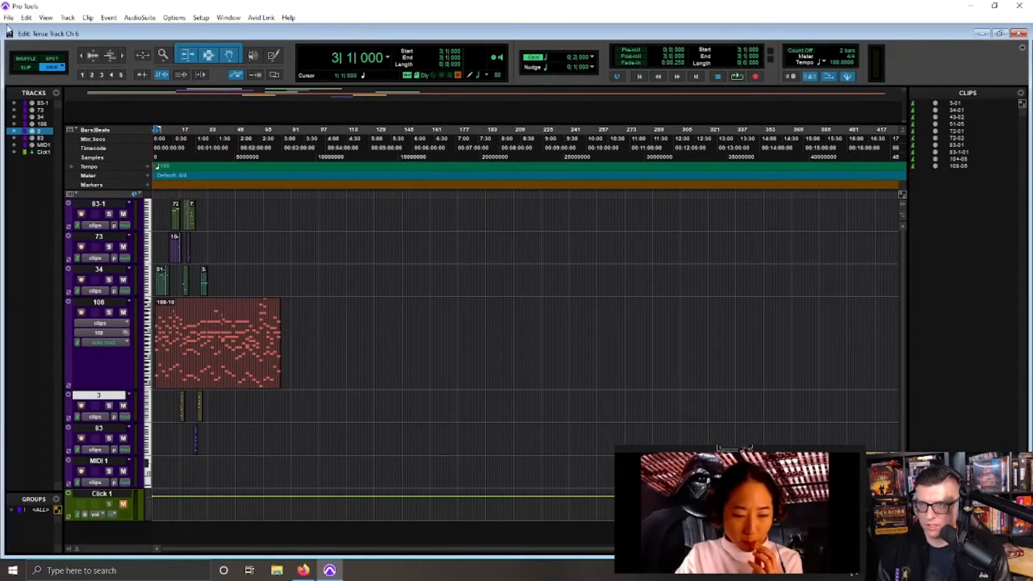
Step: In Pro Tools, create a local session named Halloween Nancy in the TCD folder without saving changes to Tense Track Ch 6
click(9, 18)
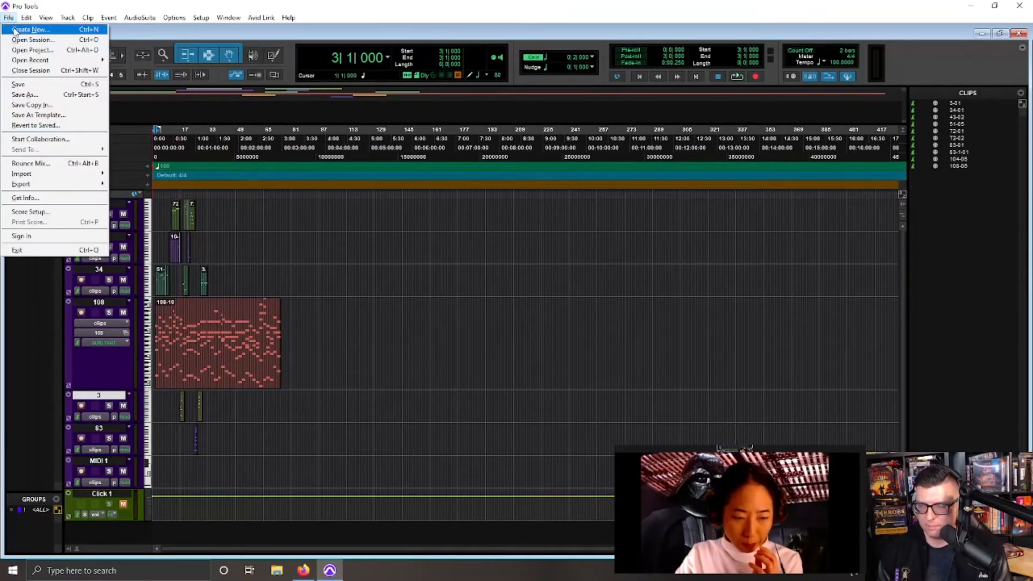
click(30, 29)
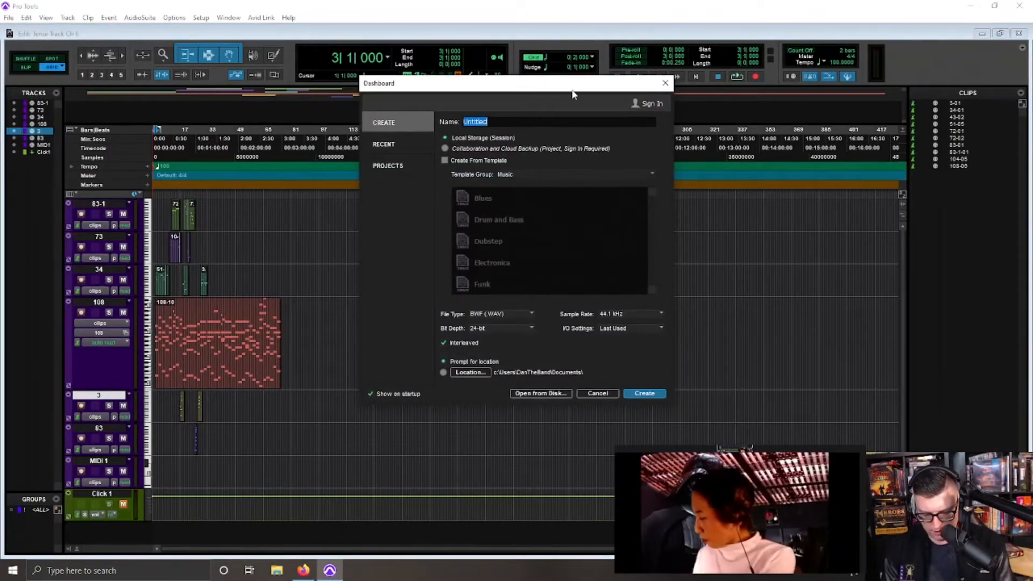
text(Hal)
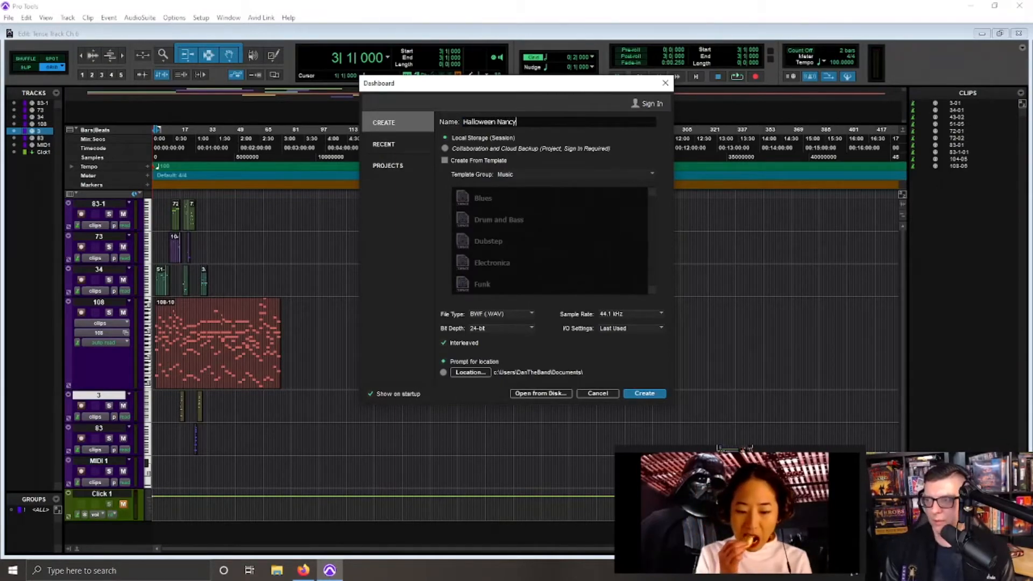
text(loween Nancy)
key(Return)
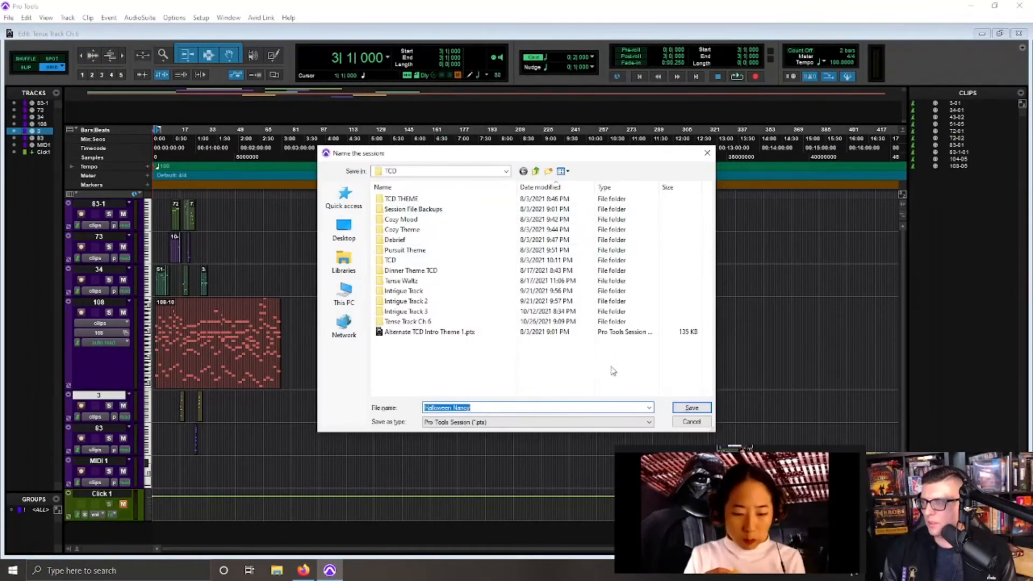
click(691, 407)
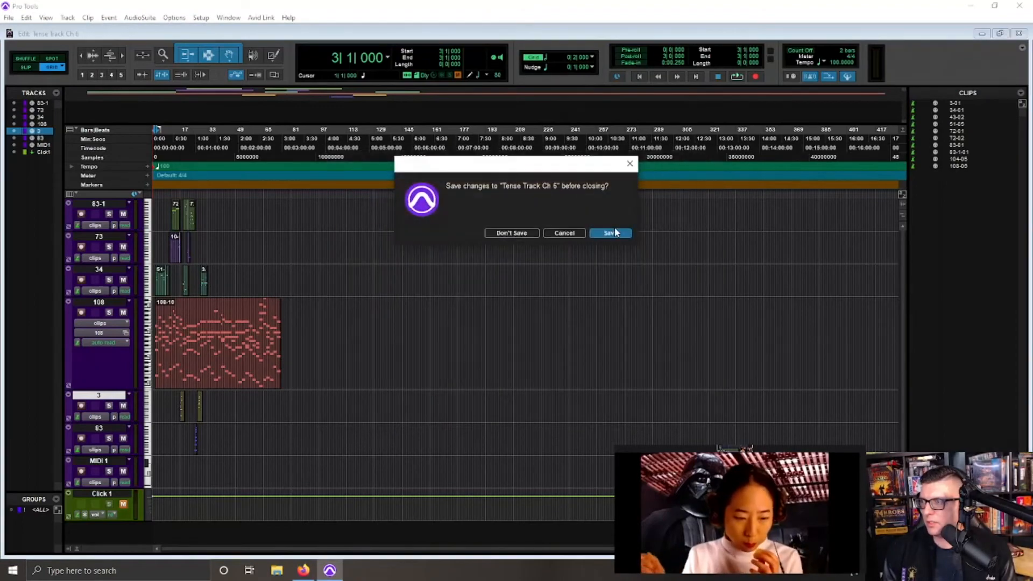
click(506, 235)
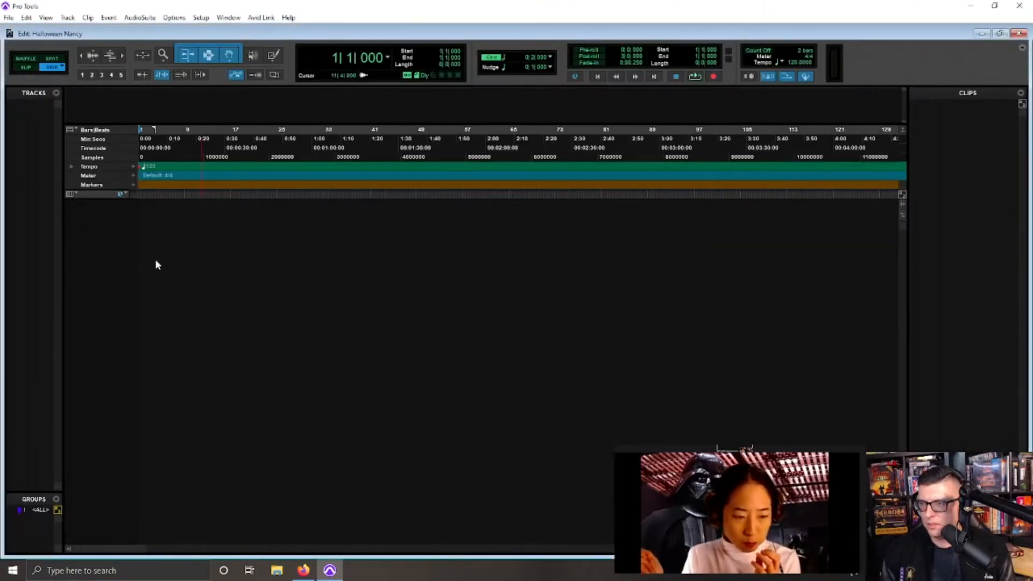
Step: Import all tracks from Tense Track Ch 6.ptx as new tracks, leaving out their main playlists
key(shift+alt+i)
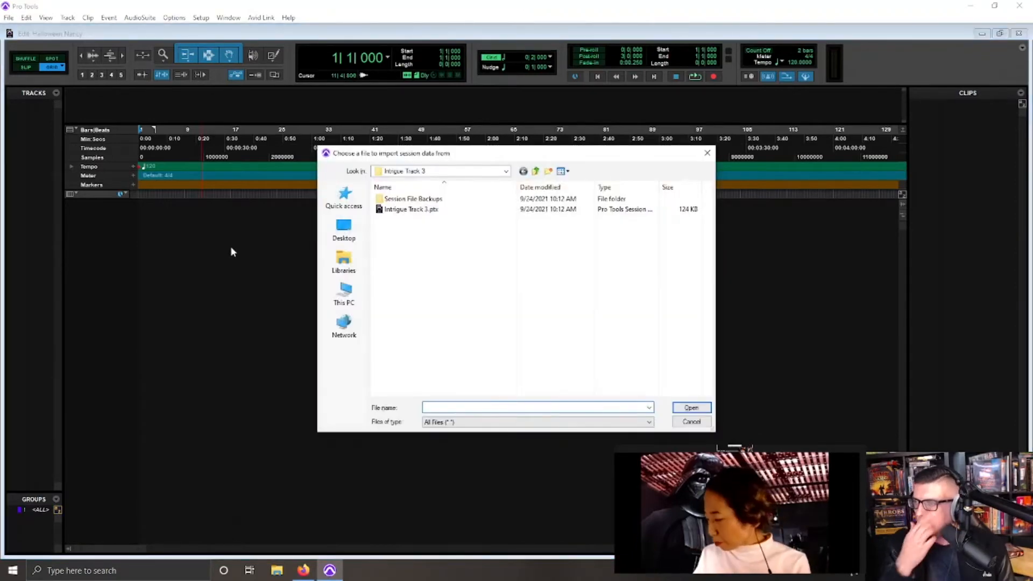
click(535, 171)
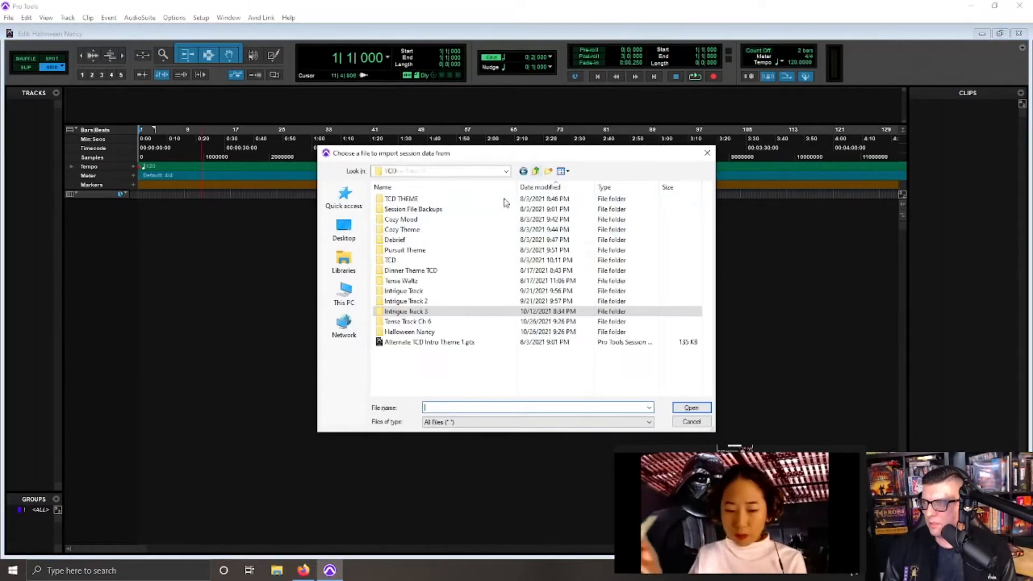
click(421, 332)
double_click(414, 321)
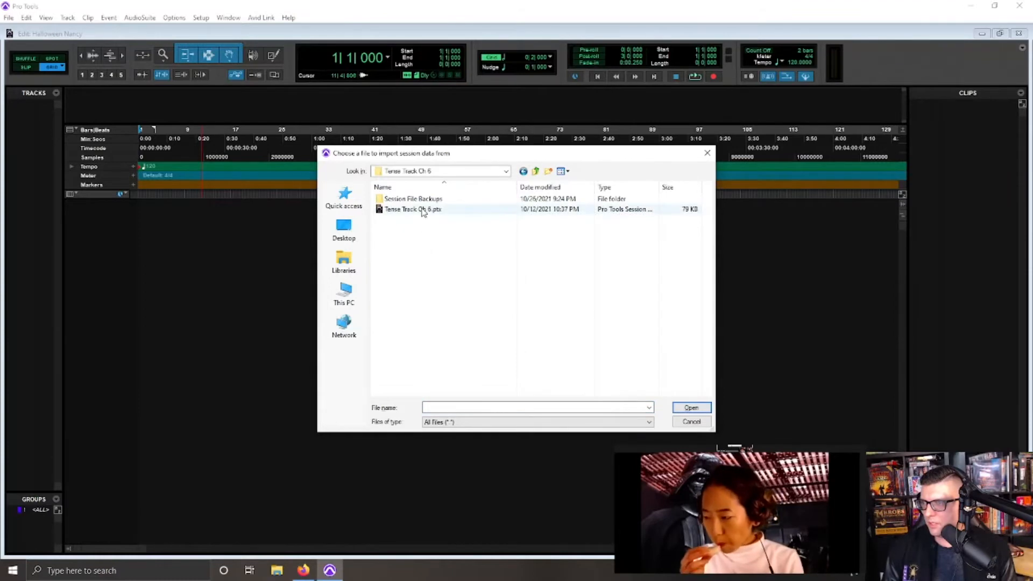
double_click(423, 209)
drag(449, 304, 450, 415)
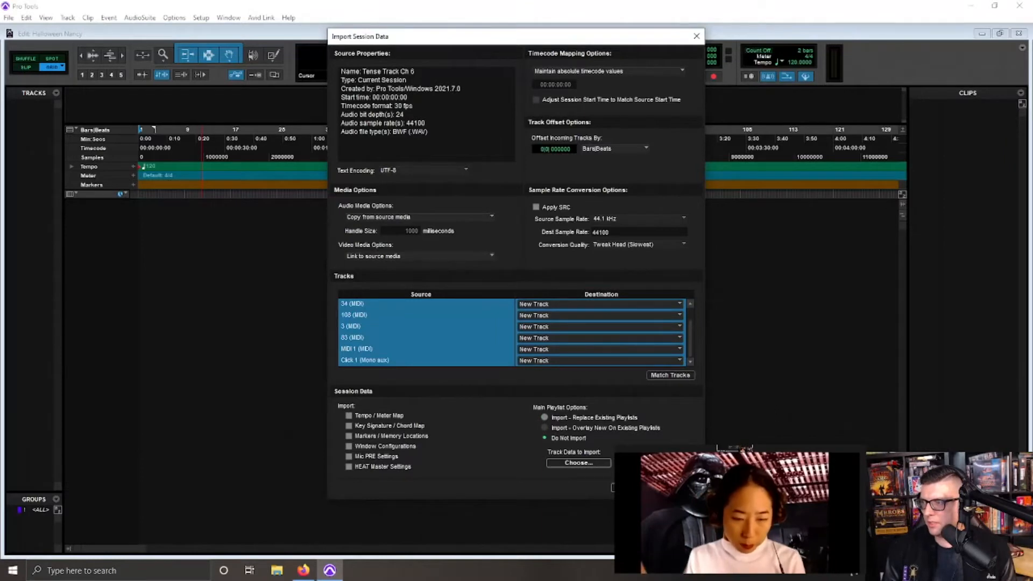
click(673, 488)
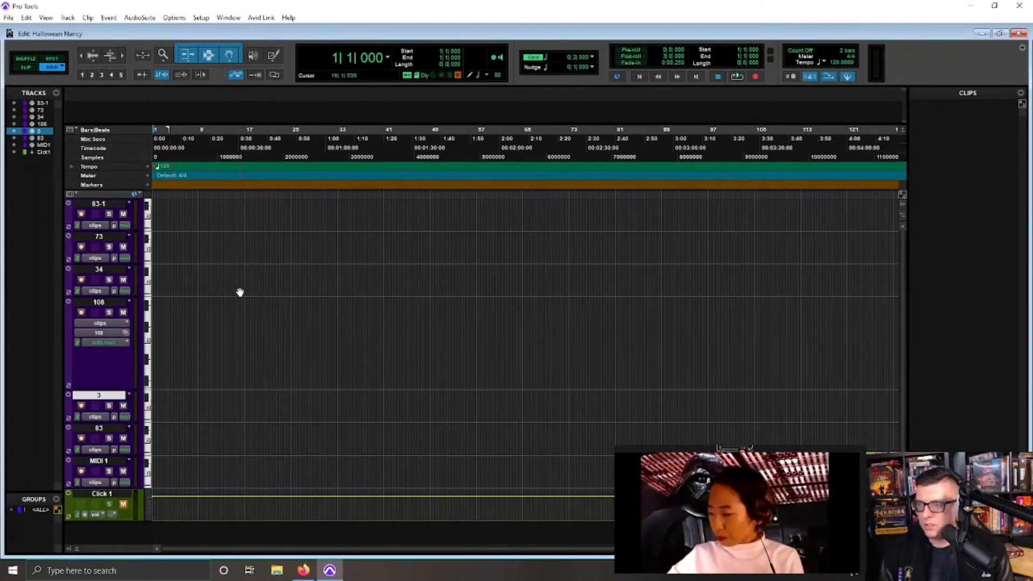
Step: Try to import Halloween Nancy.gif from the Desktop as a video file, leaving the audio import unused
key(ctrl+shift+i)
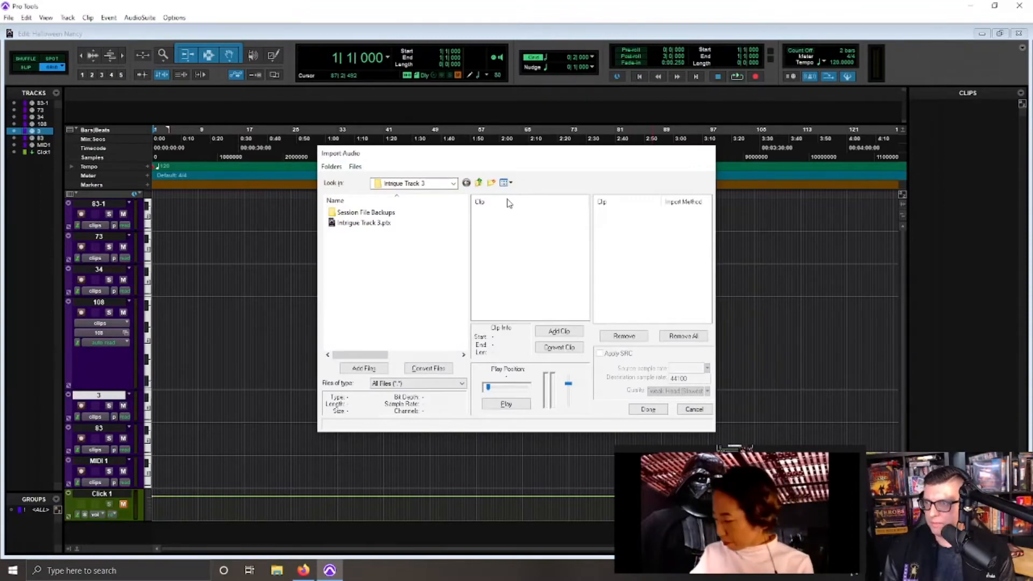
key(Escape)
click(9, 20)
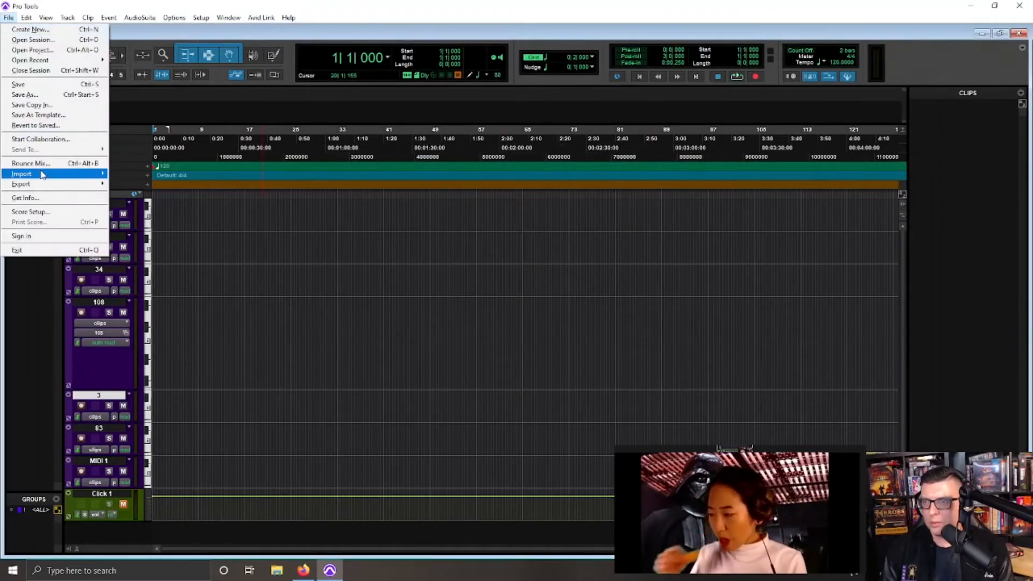
mouse_move(80, 173)
click(149, 210)
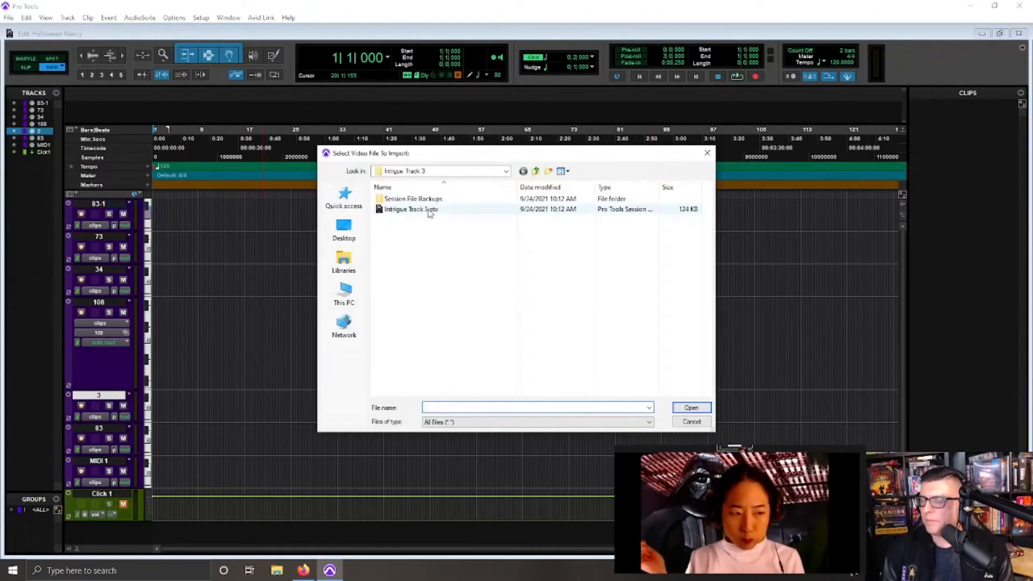
click(353, 226)
click(412, 270)
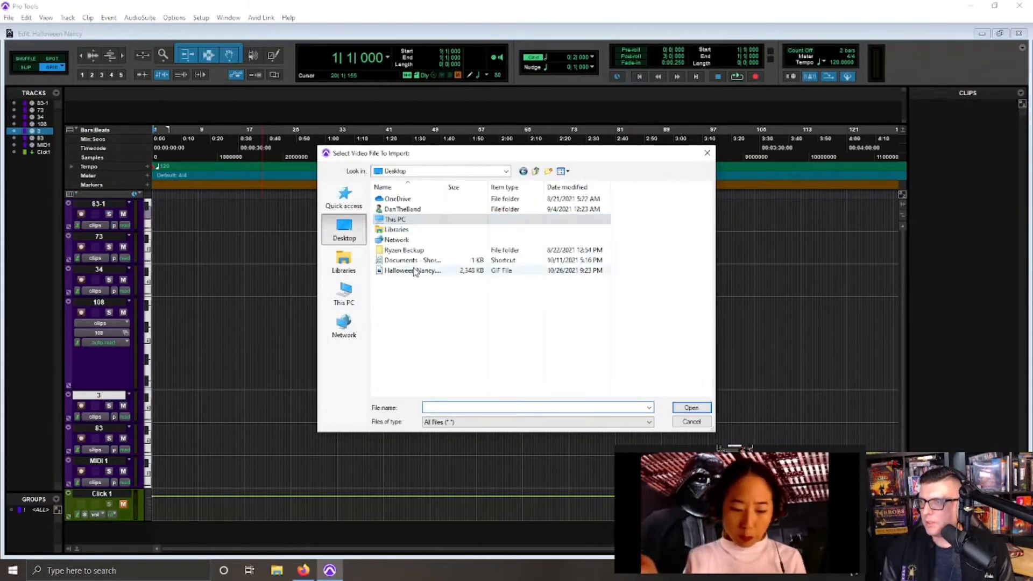
click(689, 407)
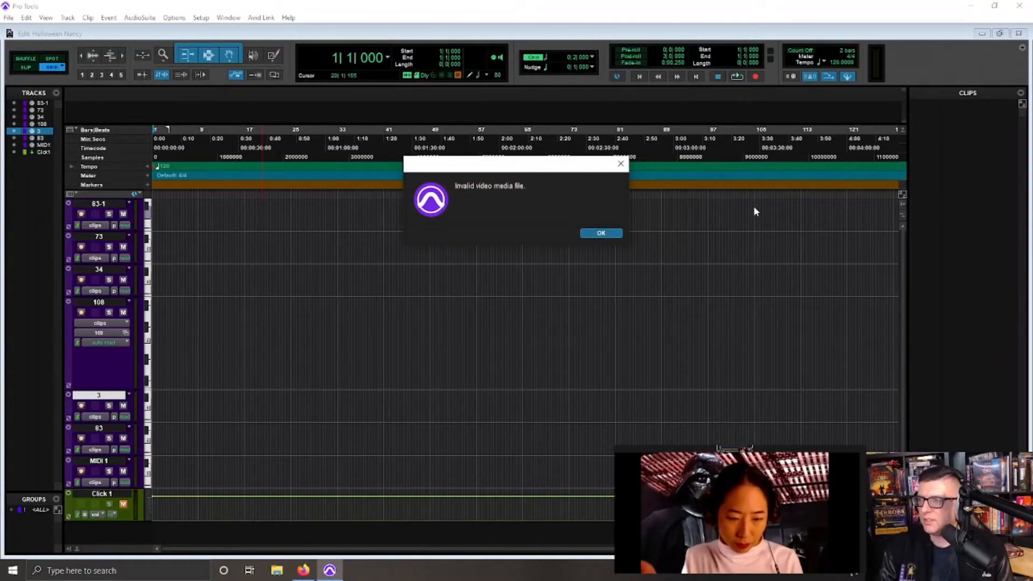
click(602, 233)
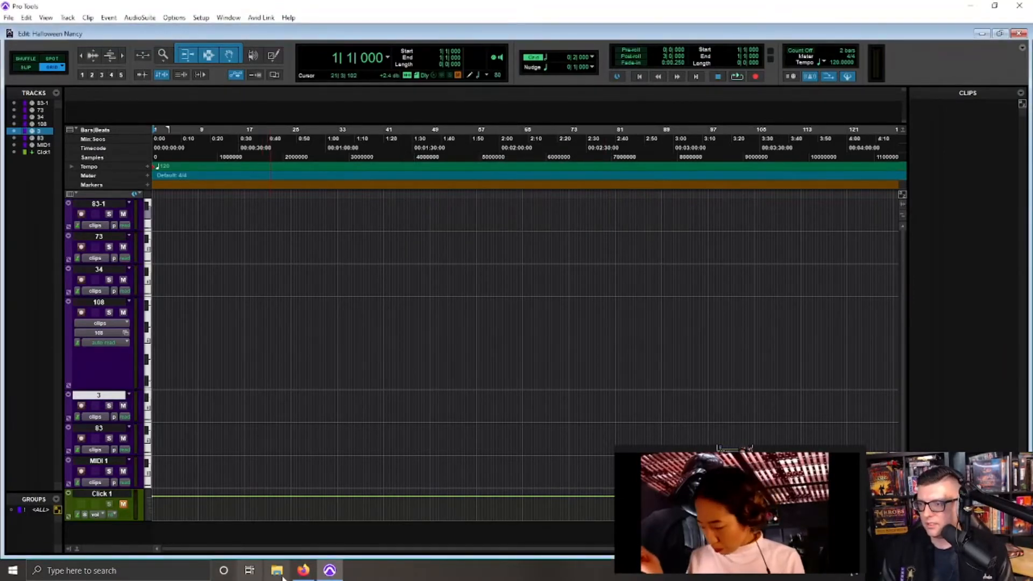
Step: Open Halloween Nancy.gif from the Desktop in File Explorer to inspect it, and close the viewer and the folder window
click(303, 570)
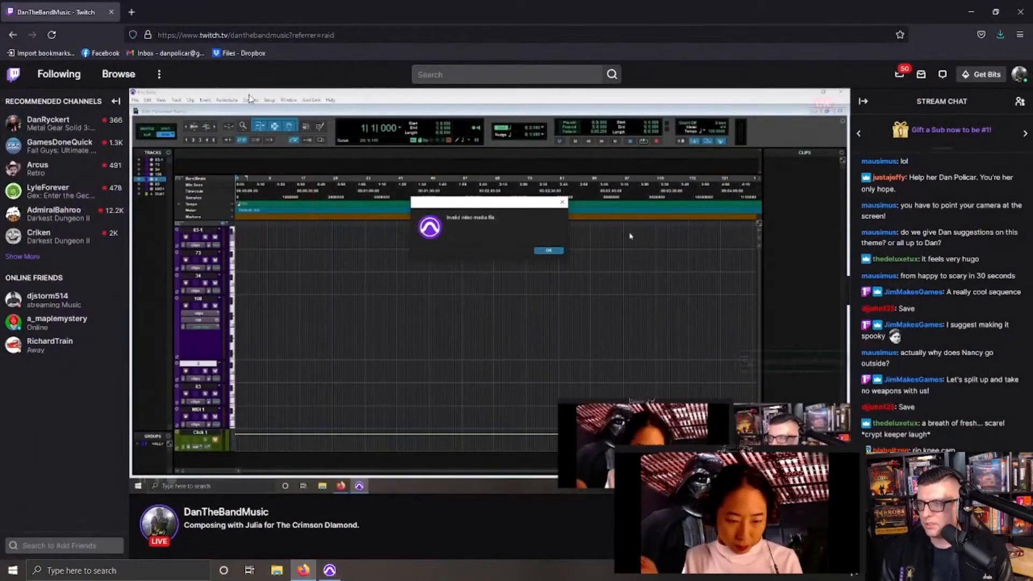
click(975, 10)
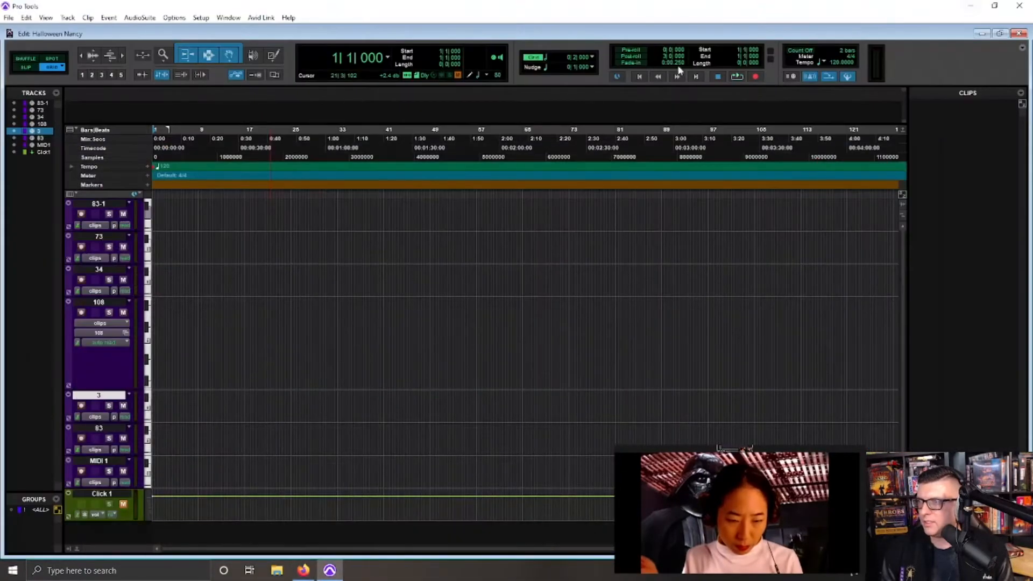
click(276, 570)
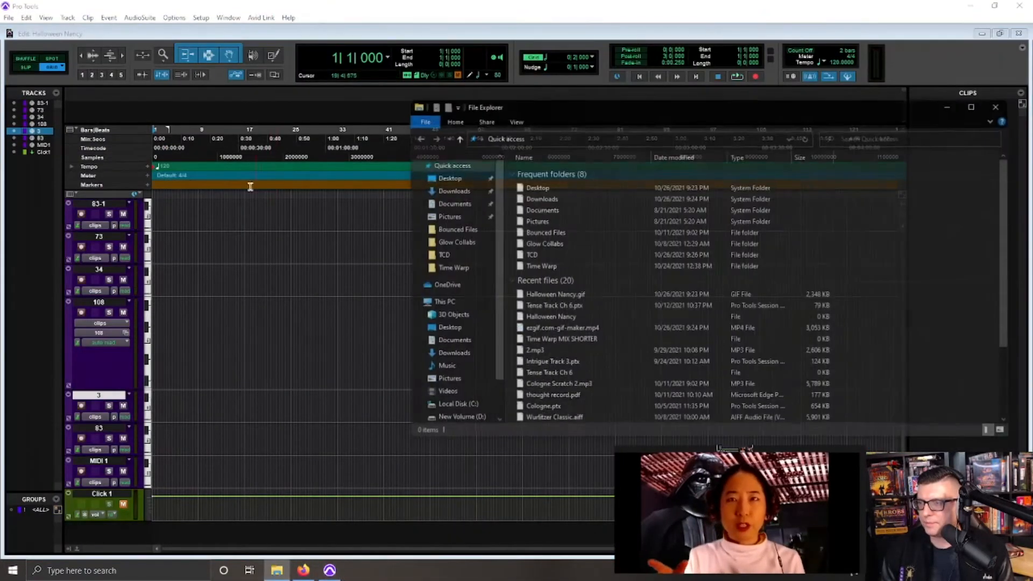
click(460, 177)
double_click(565, 194)
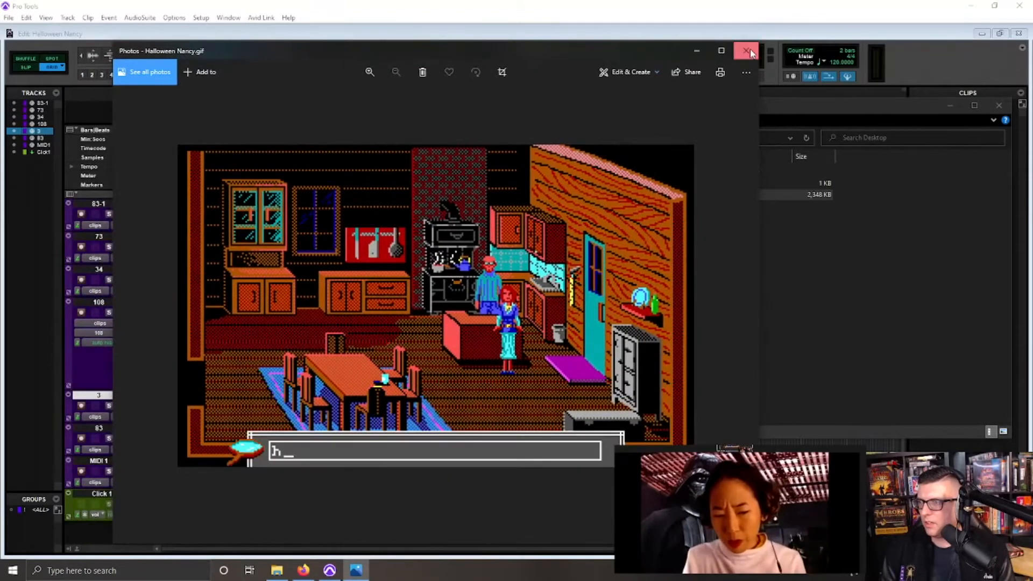
click(746, 51)
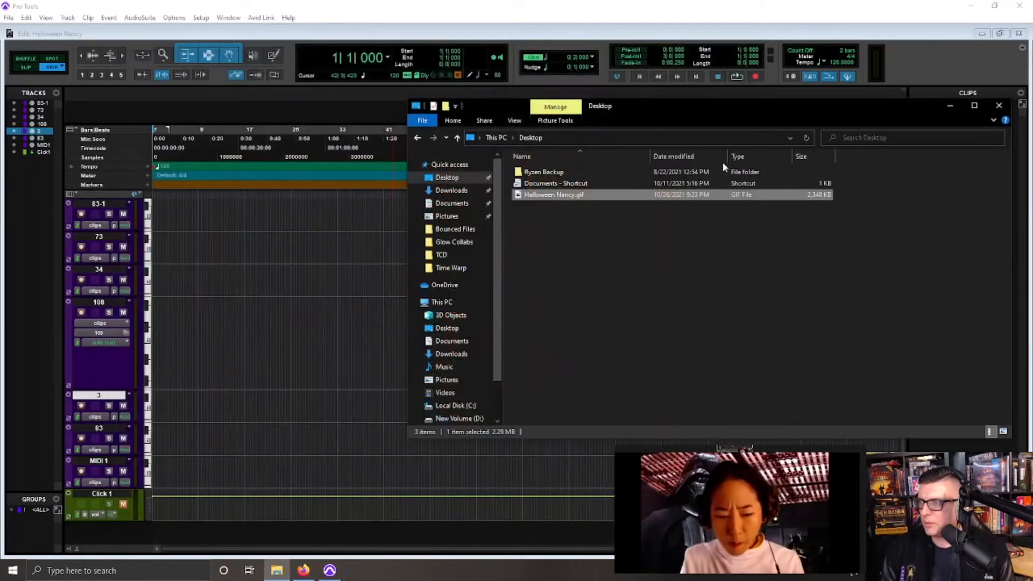
click(999, 107)
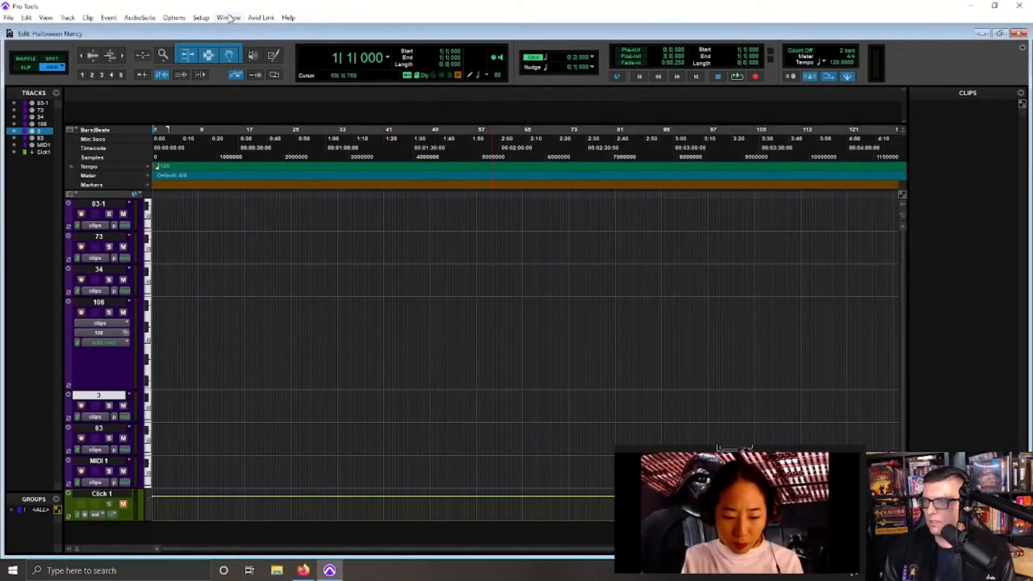
Step: Import the video ezgif.com-gif-maker.mp4 from Downloads at Session Start, without importing its audio
click(226, 18)
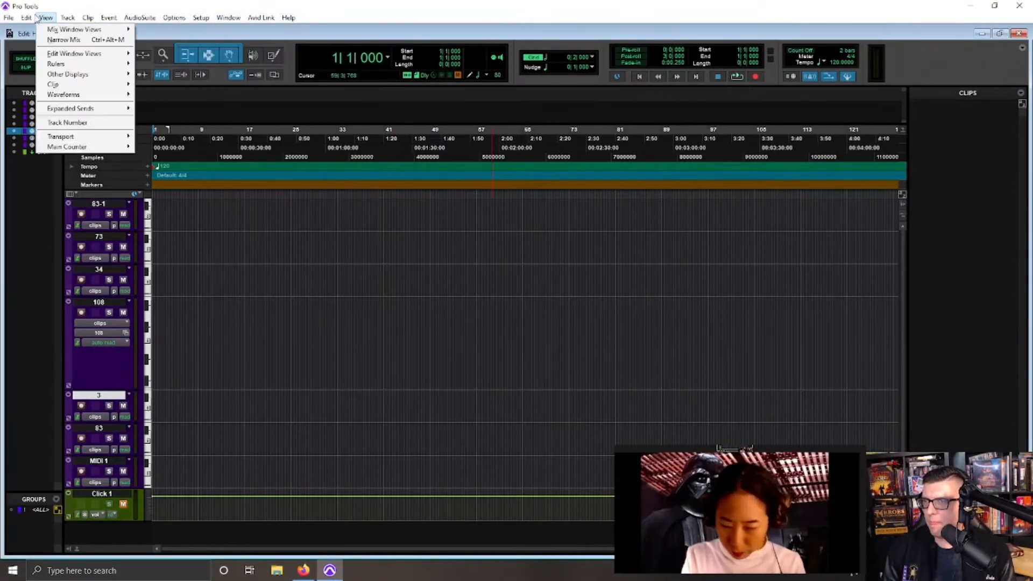
mouse_move(8, 18)
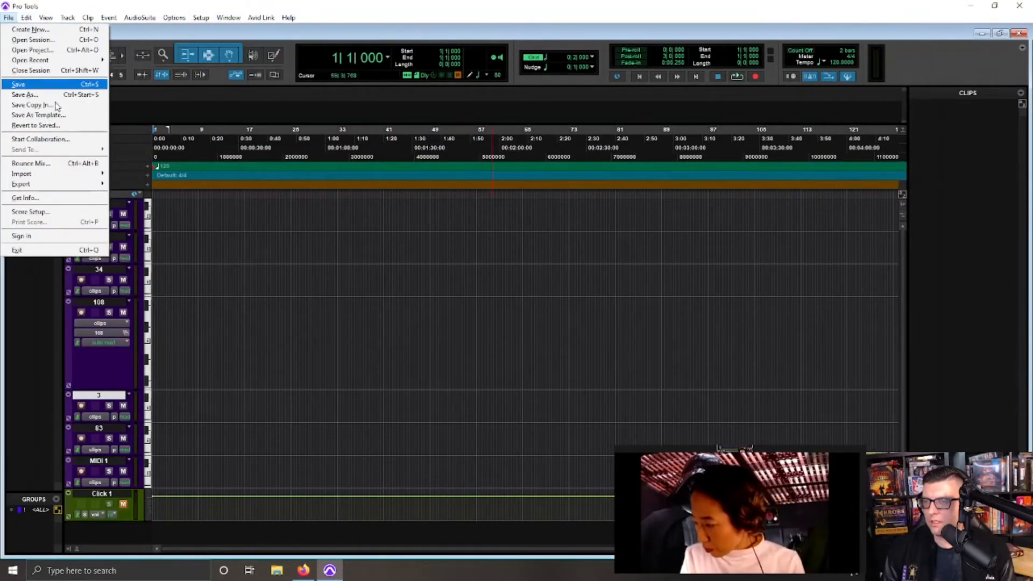
mouse_move(49, 174)
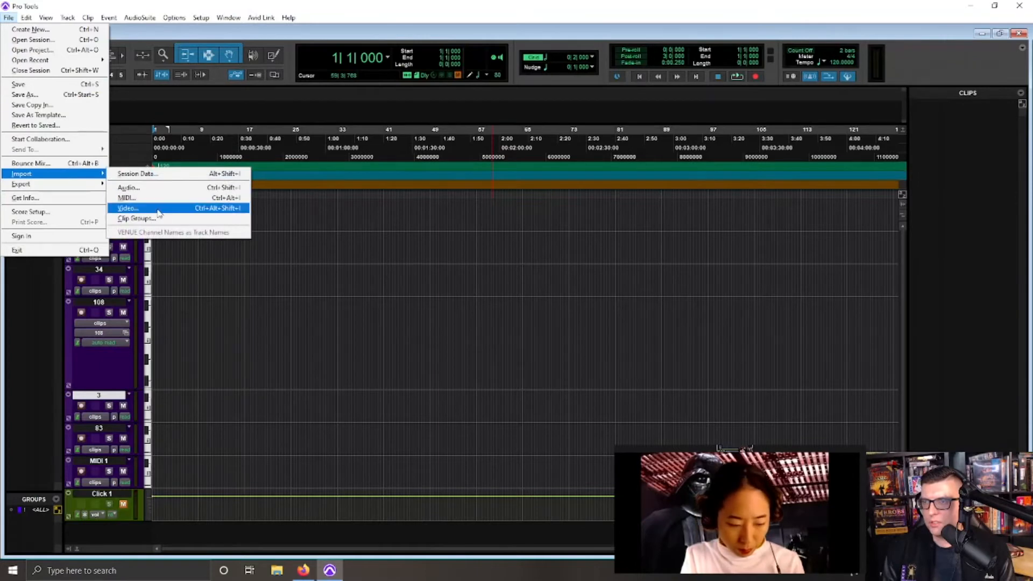
click(140, 211)
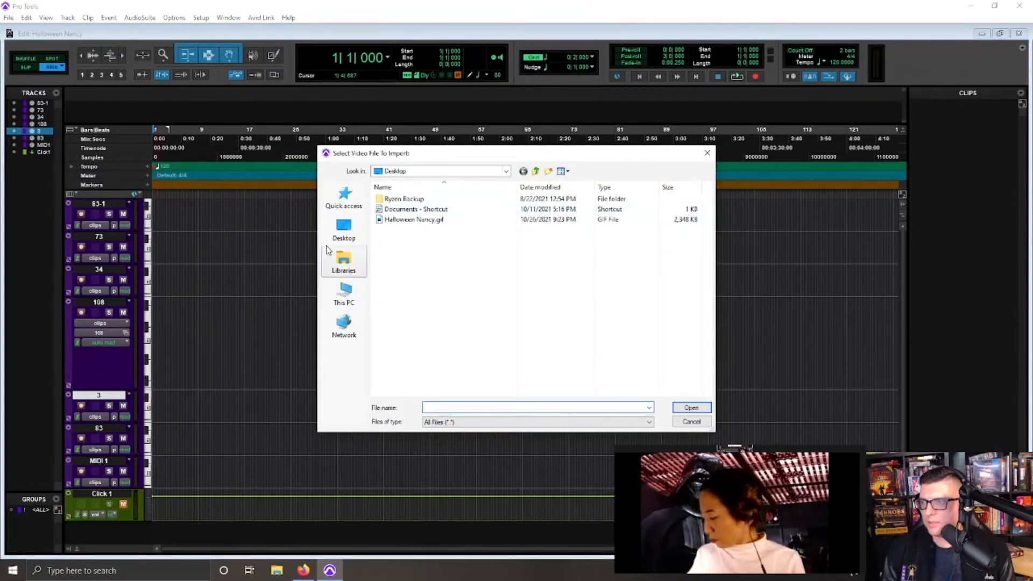
click(344, 230)
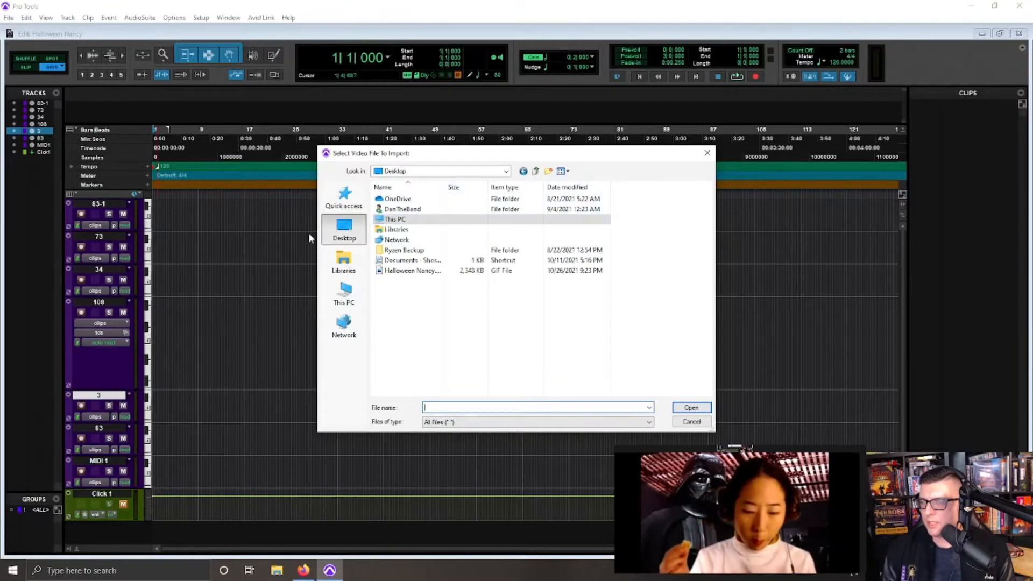
click(344, 293)
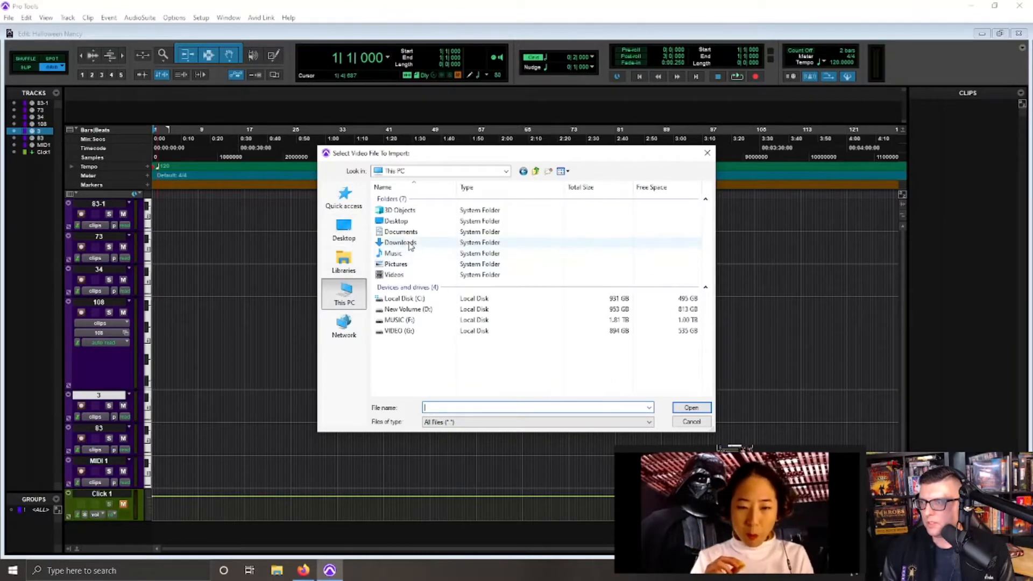
click(409, 243)
double_click(410, 243)
click(410, 211)
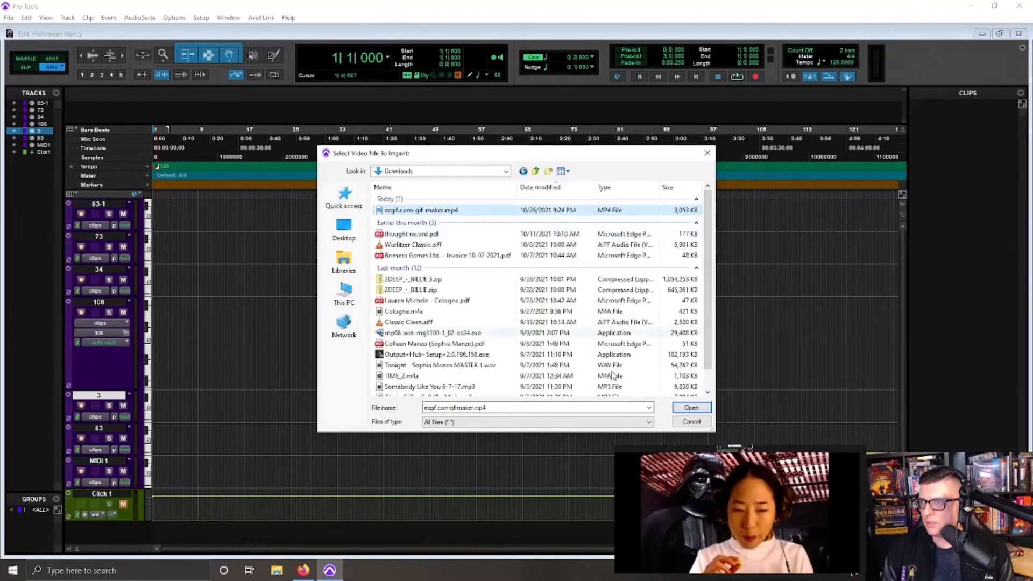
click(691, 409)
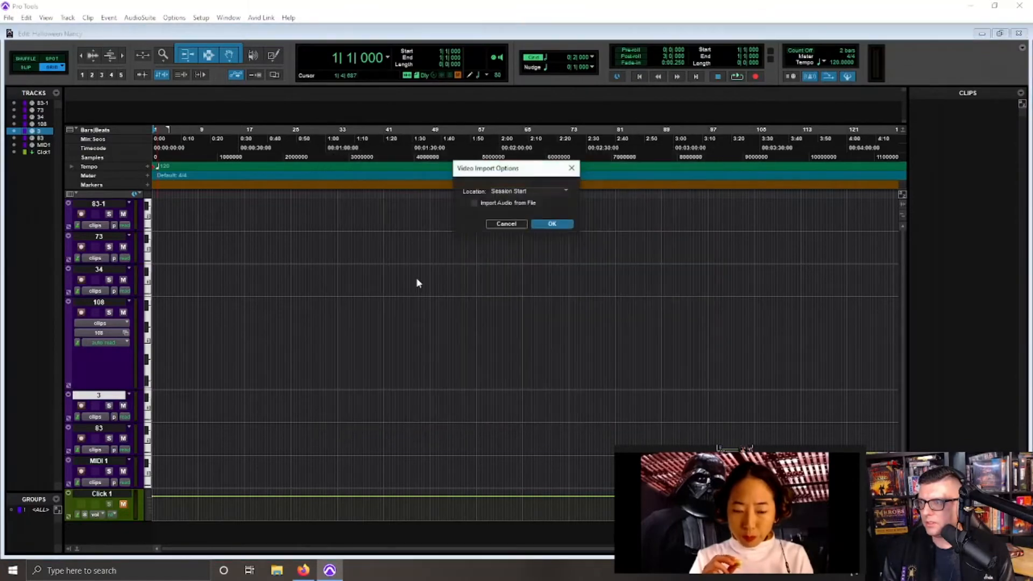
click(551, 224)
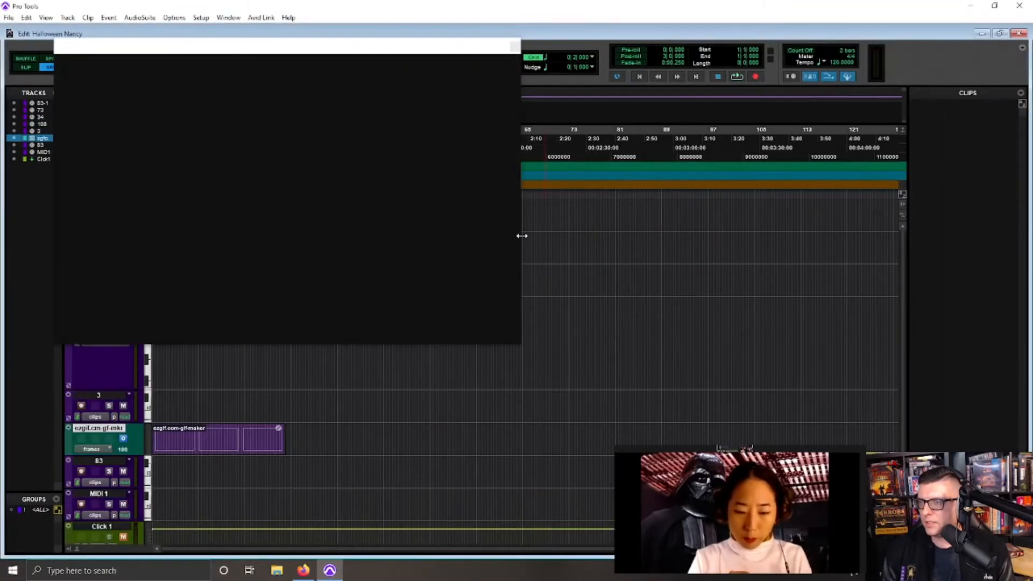
Step: Place the video window beside the clip, enlarge the timeline, and check the video's ending and opening frames
drag(236, 53, 630, 106)
key(t)
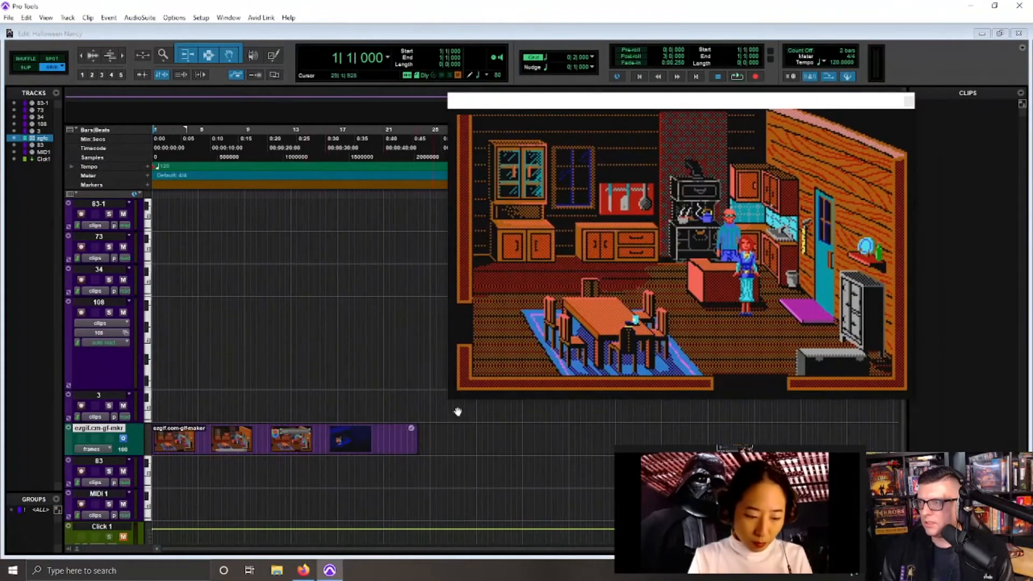
click(419, 432)
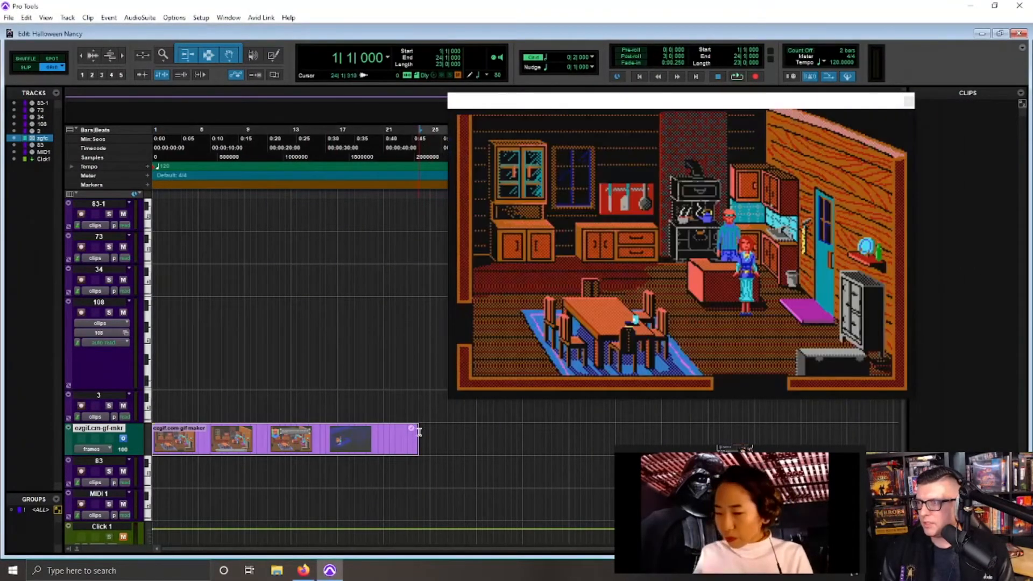
drag(592, 107, 617, 103)
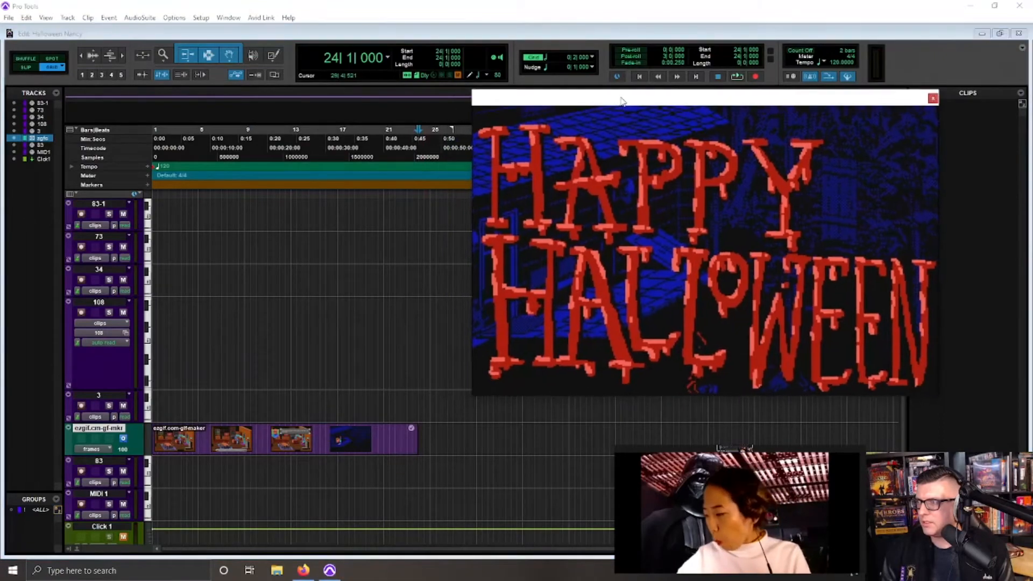
click(199, 229)
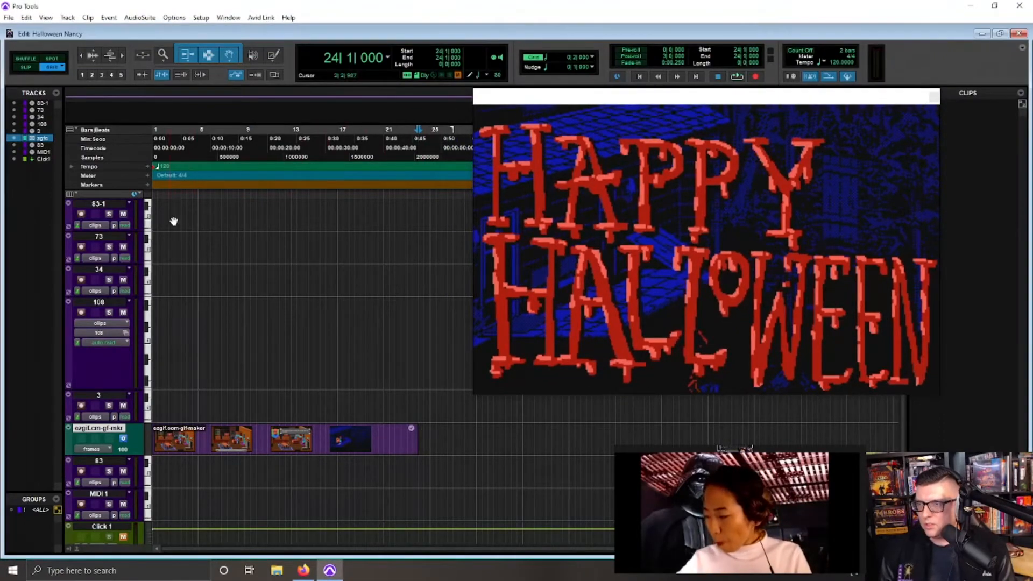
drag(175, 214, 121, 211)
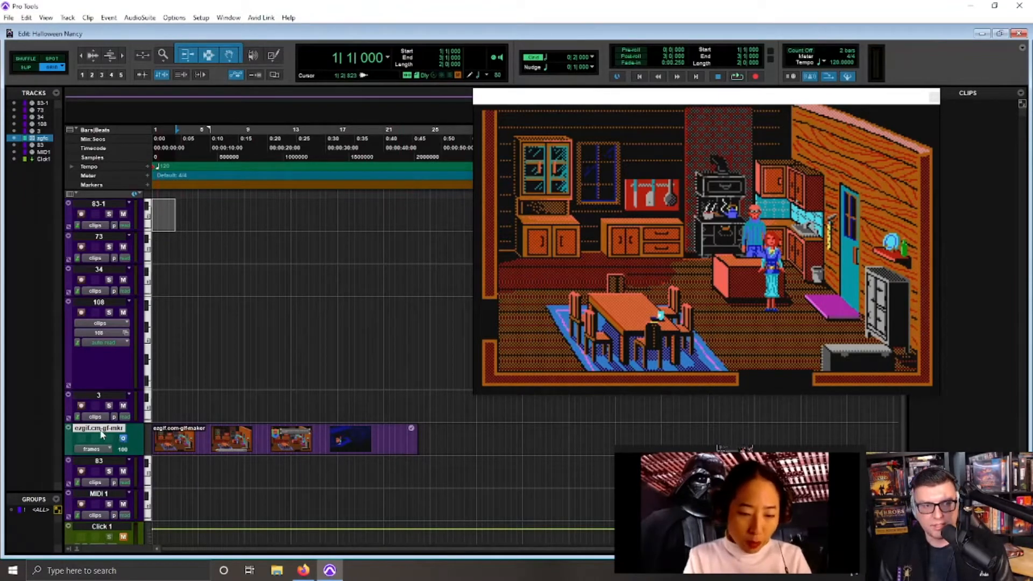
Step: Rename the imported video track VIDEO and move it between the MIDI 1 and Click 1 tracks
double_click(100, 431)
text(V)
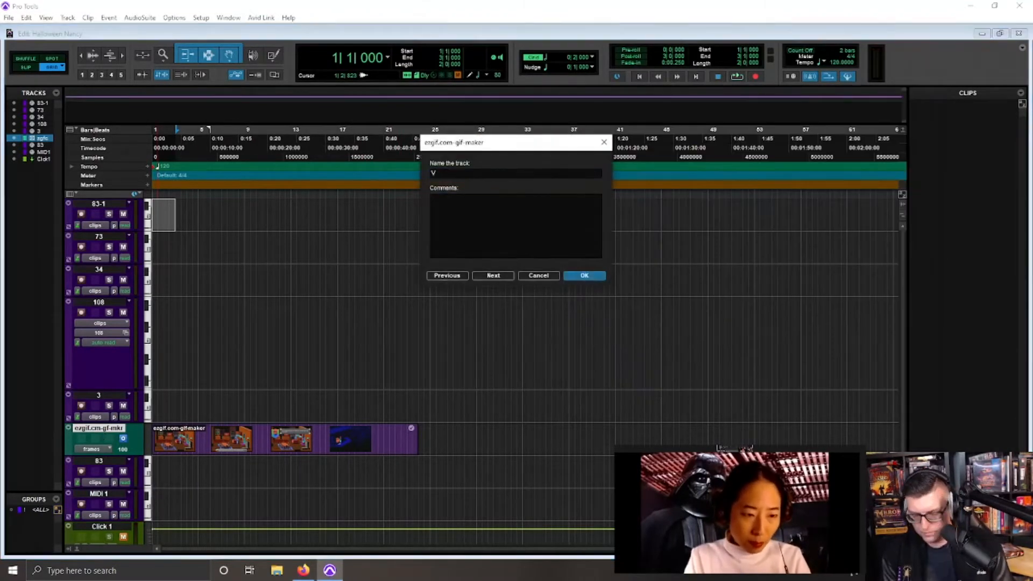
text(IDEO)
key(Return)
drag(121, 433, 113, 497)
Step: Move the video window up over the toolbar area and play the video from the session start
drag(689, 110, 749, 72)
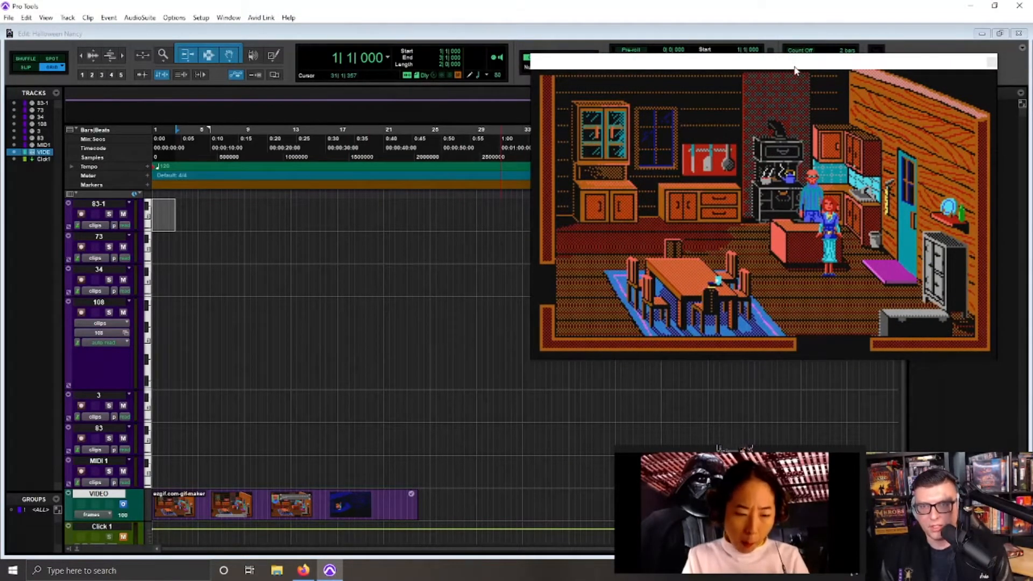
drag(796, 66, 770, 55)
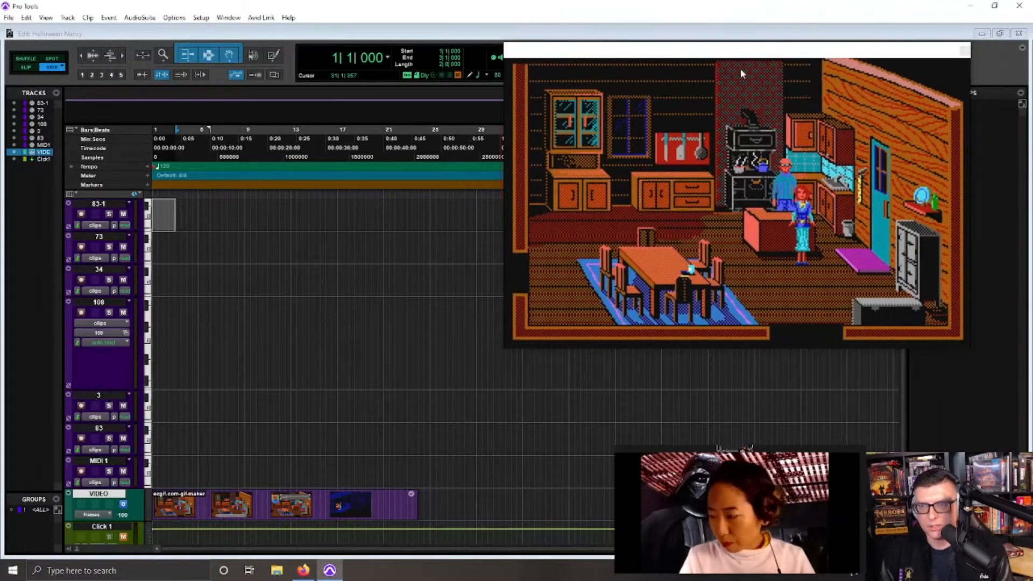
click(149, 213)
click(154, 204)
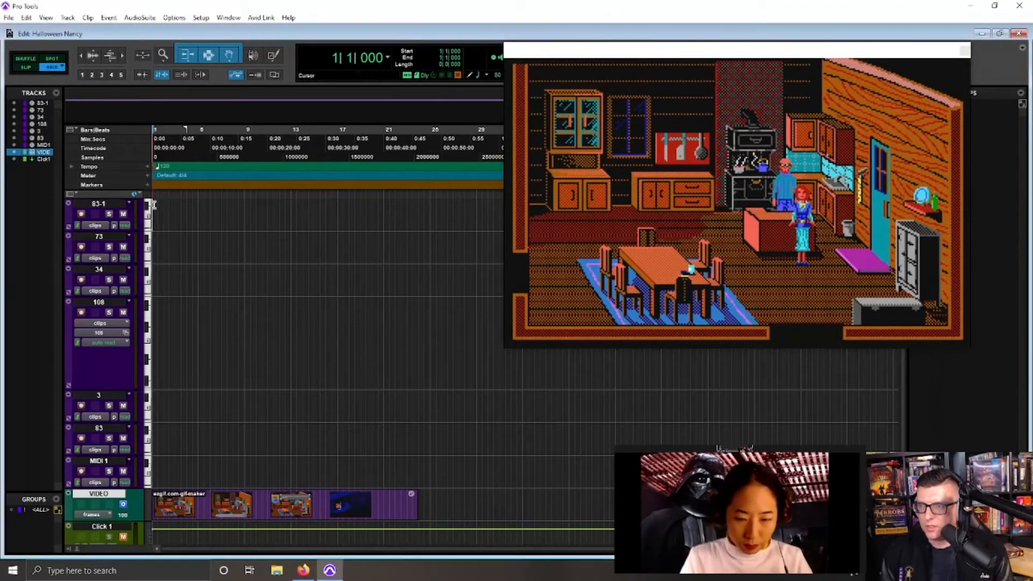
key(space)
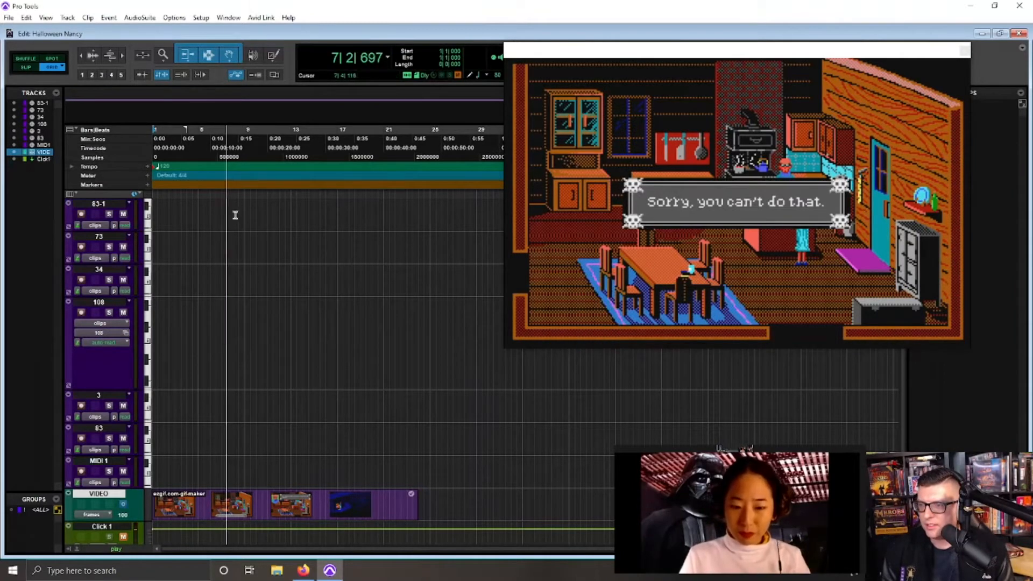
Step: Replay the video from about bar 2, from about bar 21 and from the session start, and stop playback
click(168, 139)
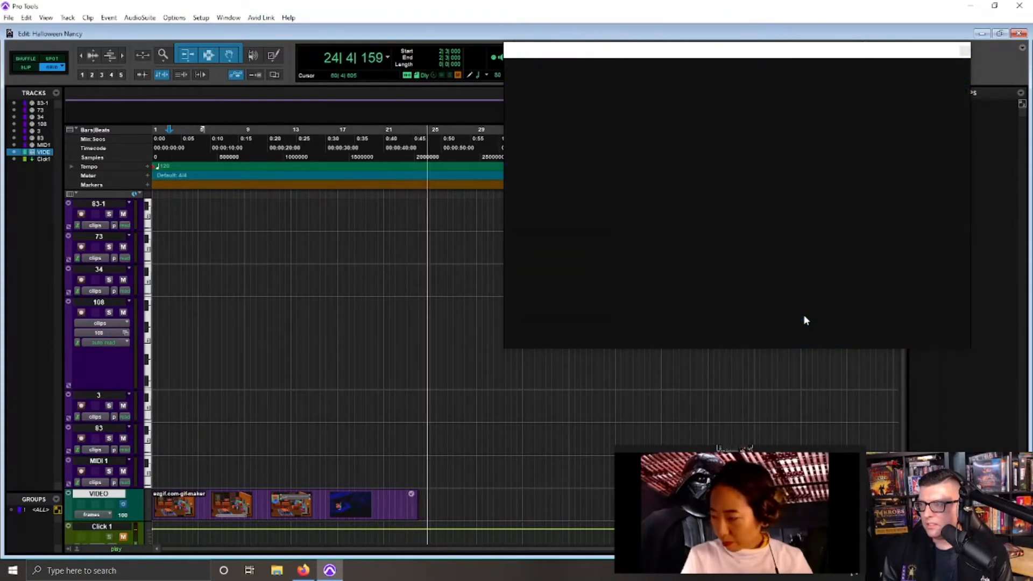
click(392, 155)
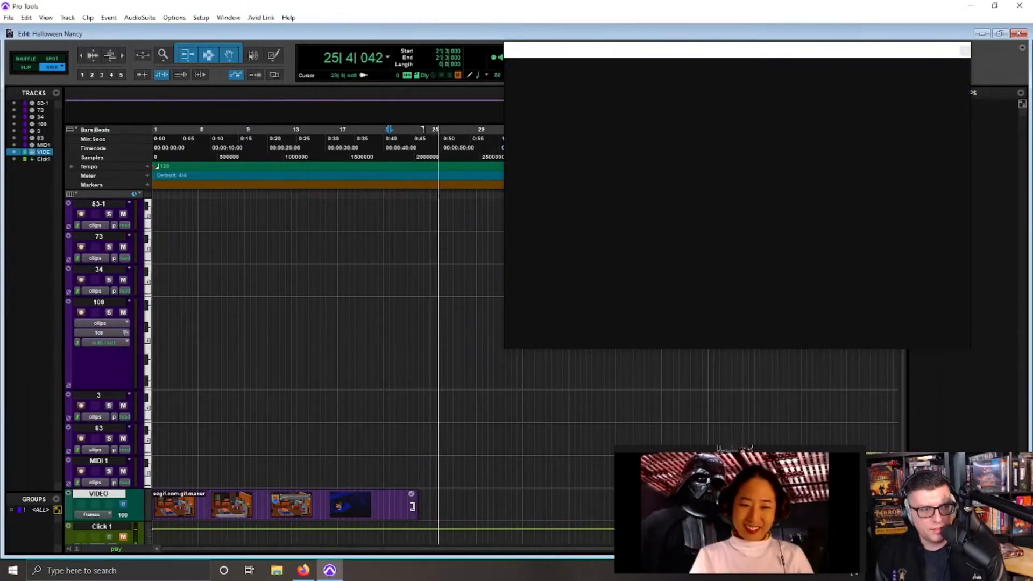
click(154, 149)
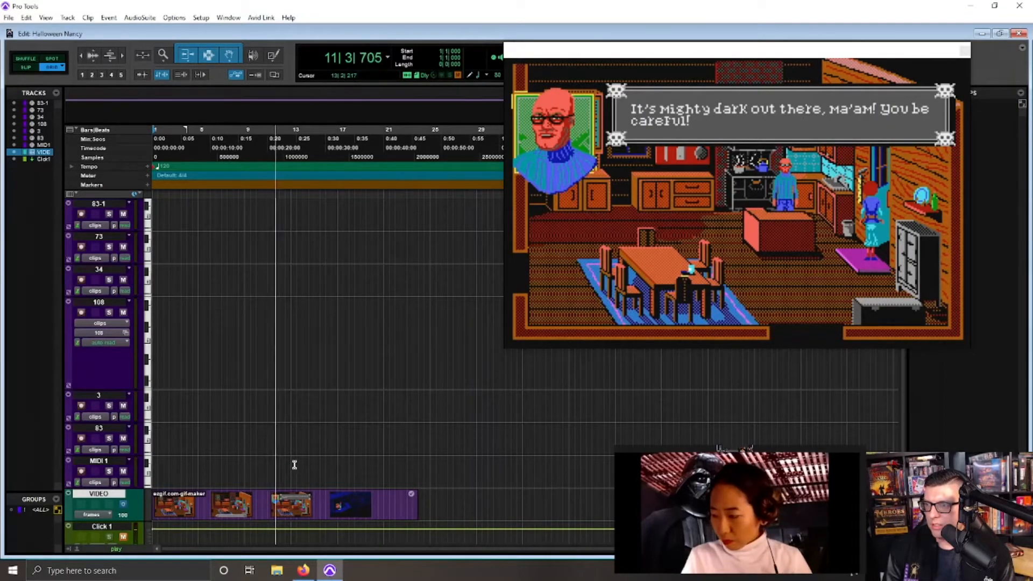
key(space)
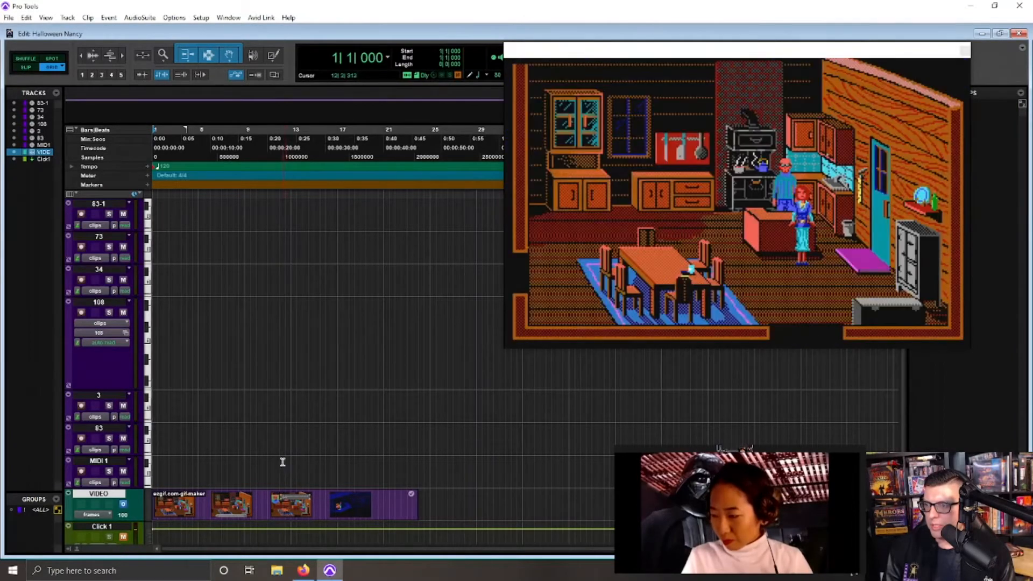
Step: Enlarge the timeline around bar 12 and play the video from there to look for the cut to the night scene
click(282, 461)
key(t)
key(t)
key(t)
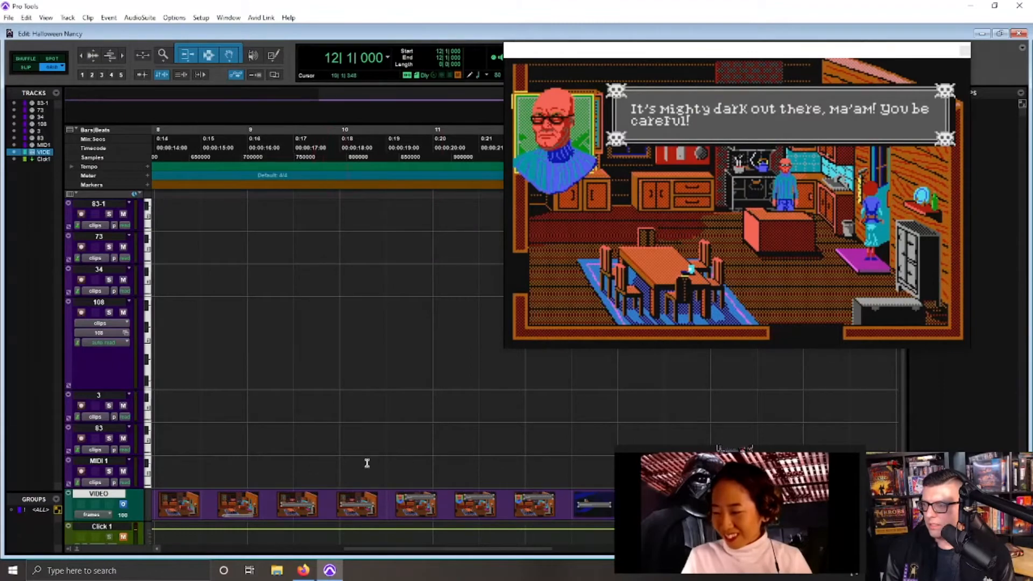
key(space)
key(space)
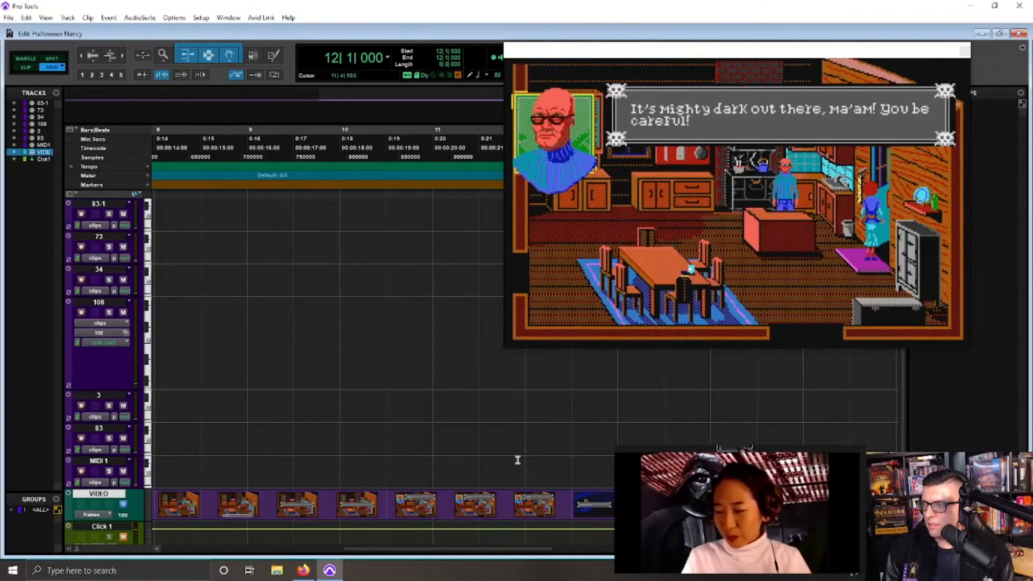
key(space)
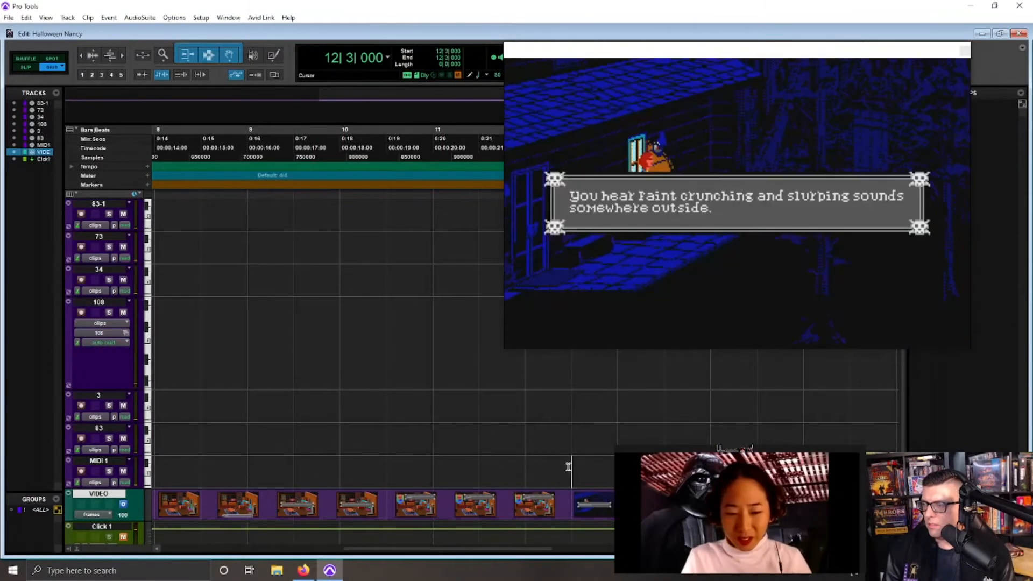
key(space)
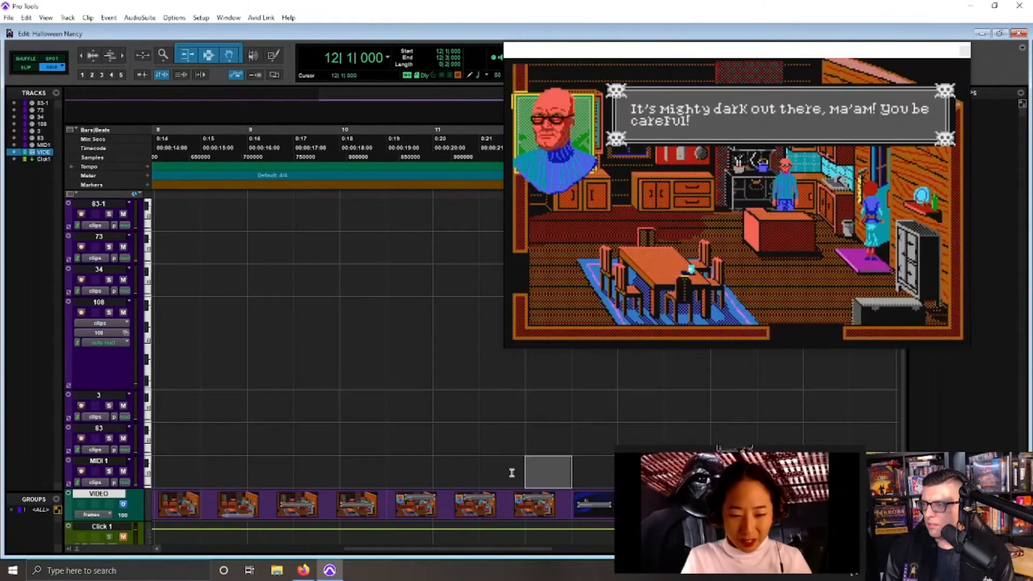
Step: Compare the video frames between beats 1 and 3 of bar 12, playing from just after the bar line
click(561, 465)
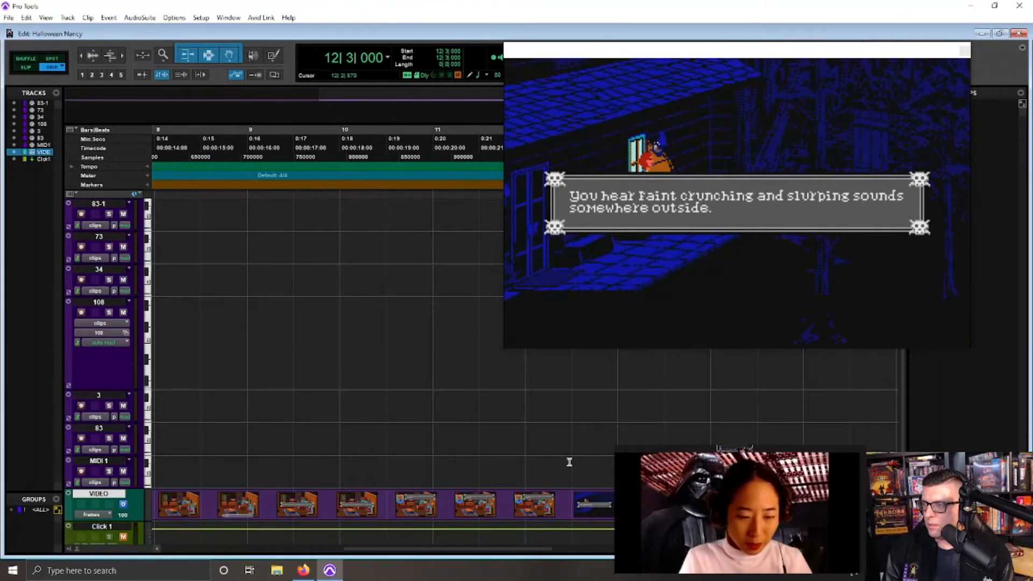
click(539, 468)
click(534, 467)
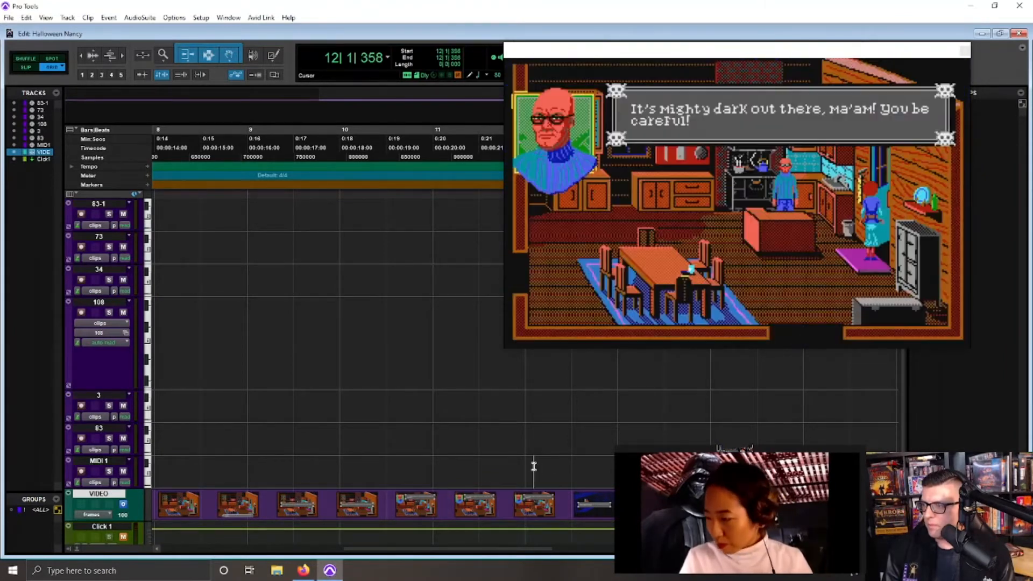
key(space)
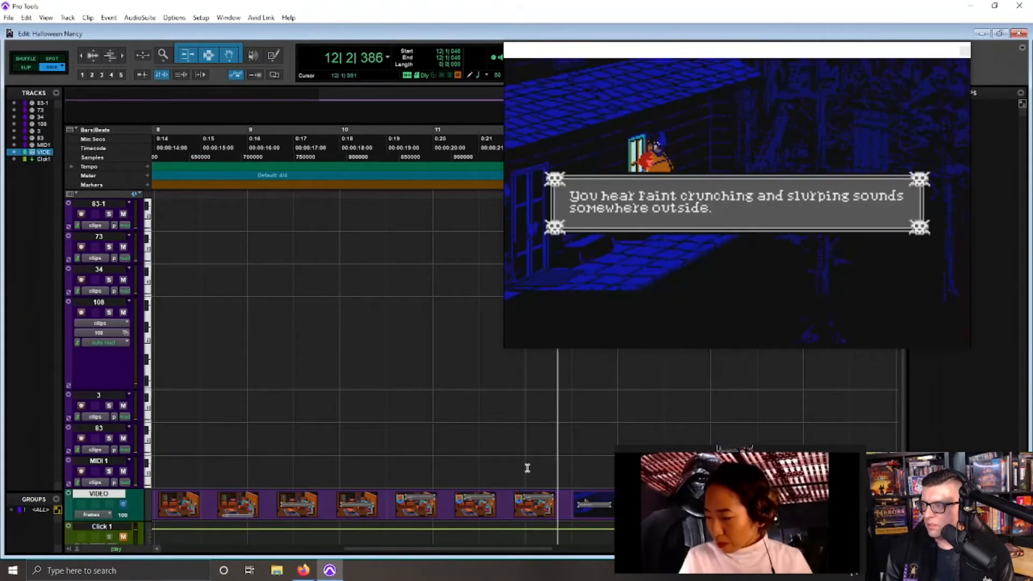
click(527, 467)
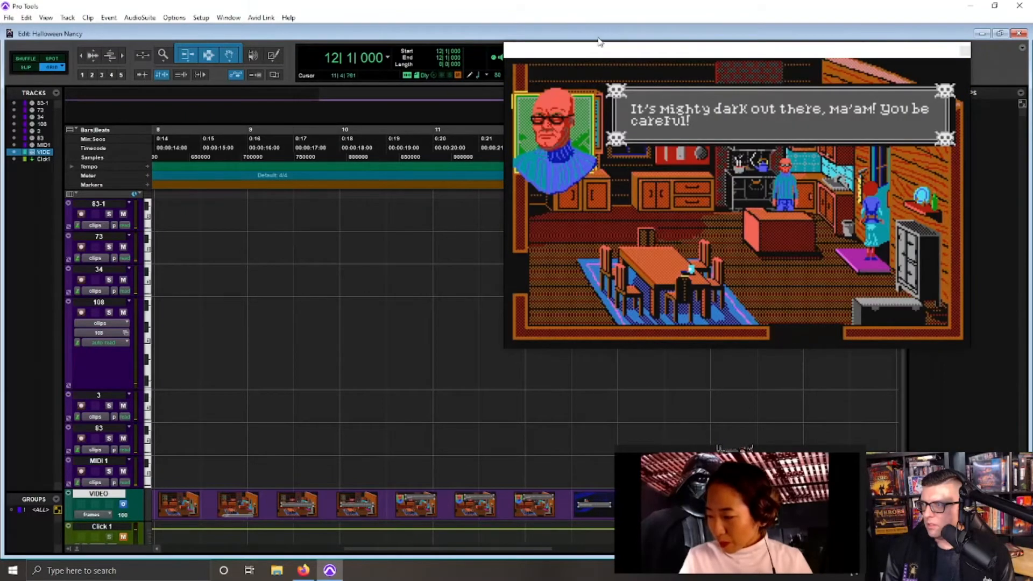
Step: Move the video window aside to uncover more of the timeline, and open and cancel a new memory location at bar 12
drag(599, 42, 728, 42)
key(Return)
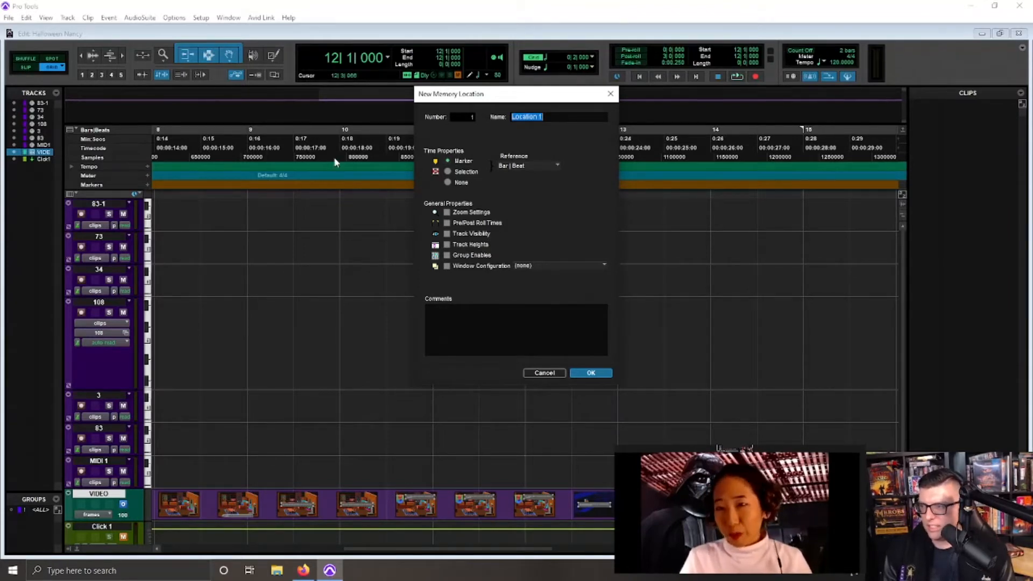
click(543, 376)
Step: Play the video from bar 9, then replay it from about the middle of bar 8 to review the kitchen door scene
click(265, 164)
key(space)
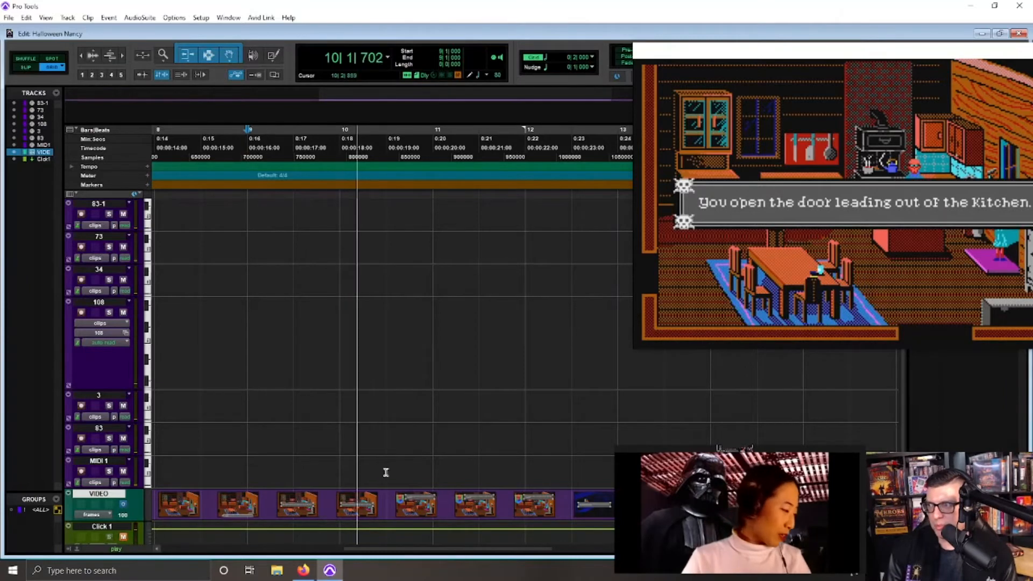
key(space)
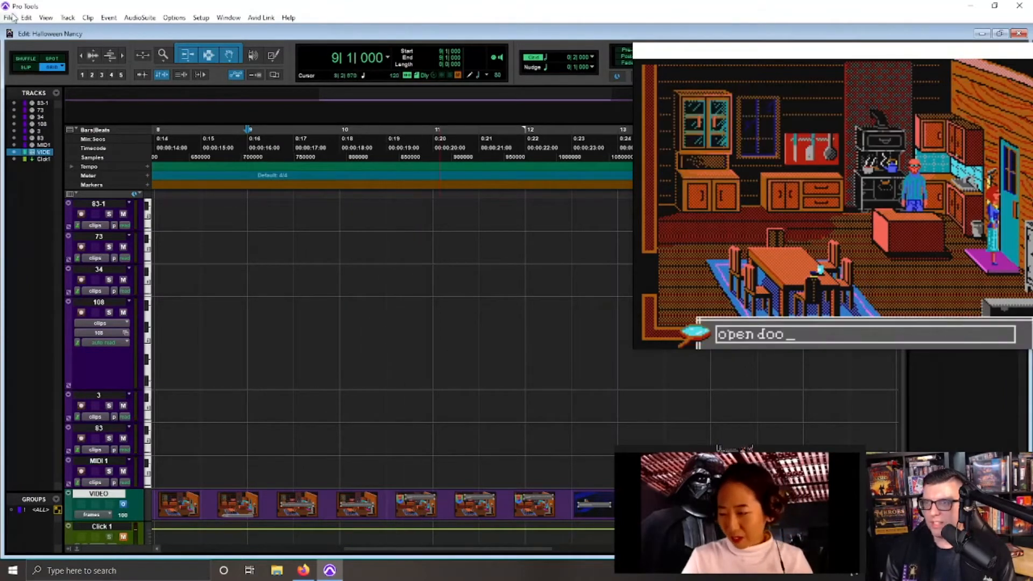
click(12, 18)
click(395, 291)
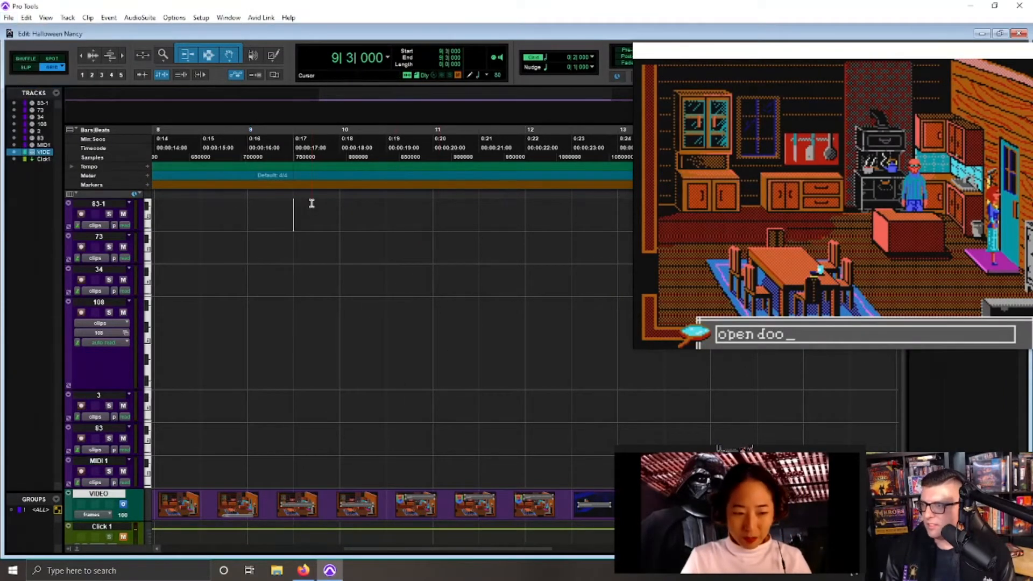
key(space)
click(194, 172)
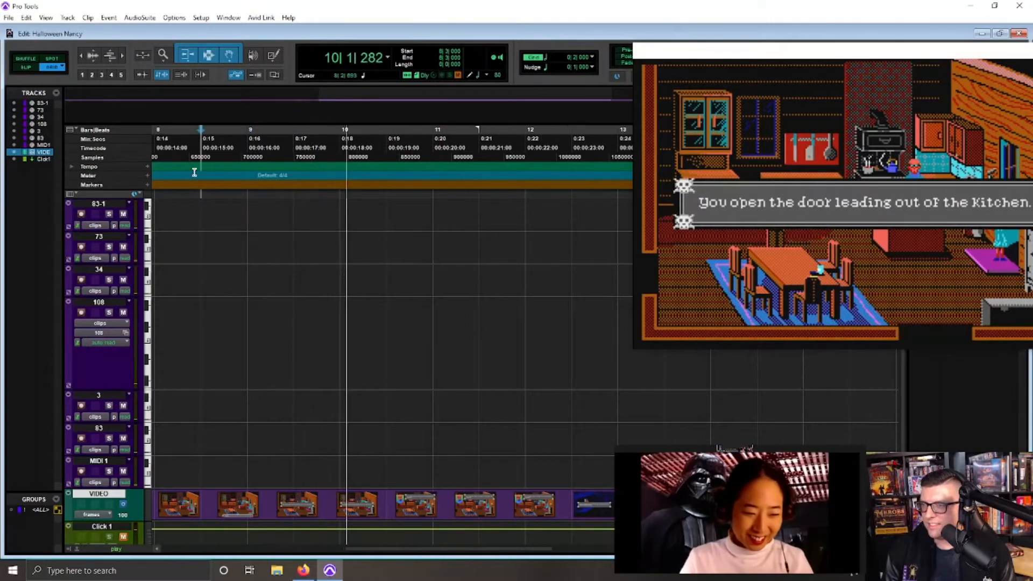
Step: Stop playback, zoom the timeline out and play the video from bar 4
key(r)
key(r)
key(r)
key(space)
click(185, 161)
key(space)
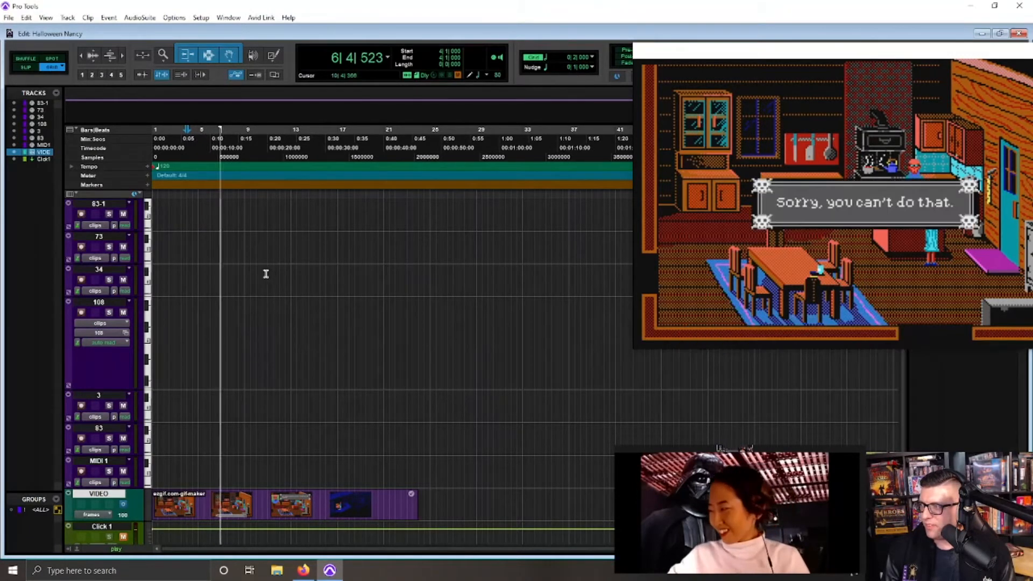
key(space)
Step: Enlarge the opening bars and select the video clip's stretch from bar 4 beat 3 to bar 6
key(t)
key(t)
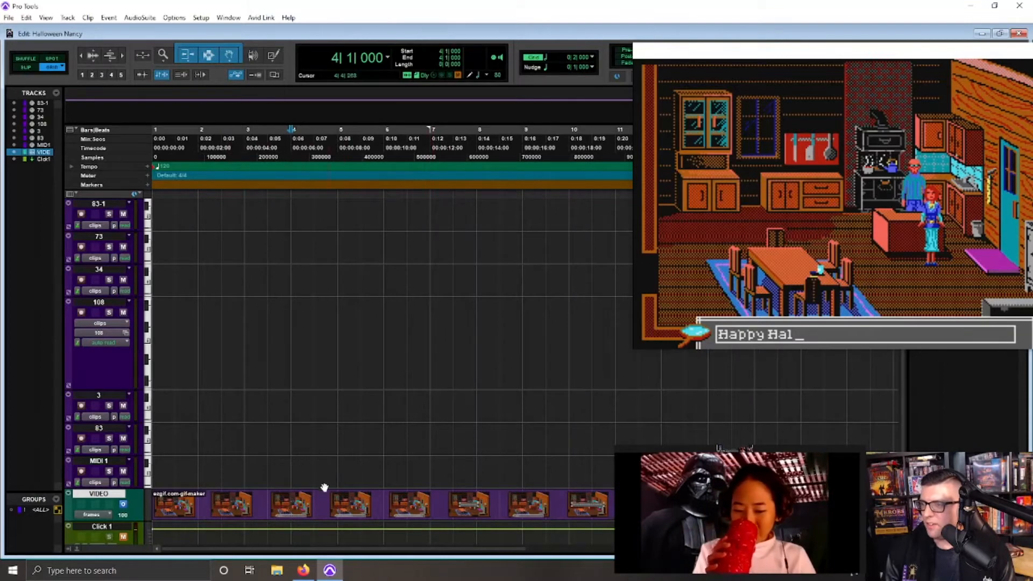
drag(314, 501, 335, 497)
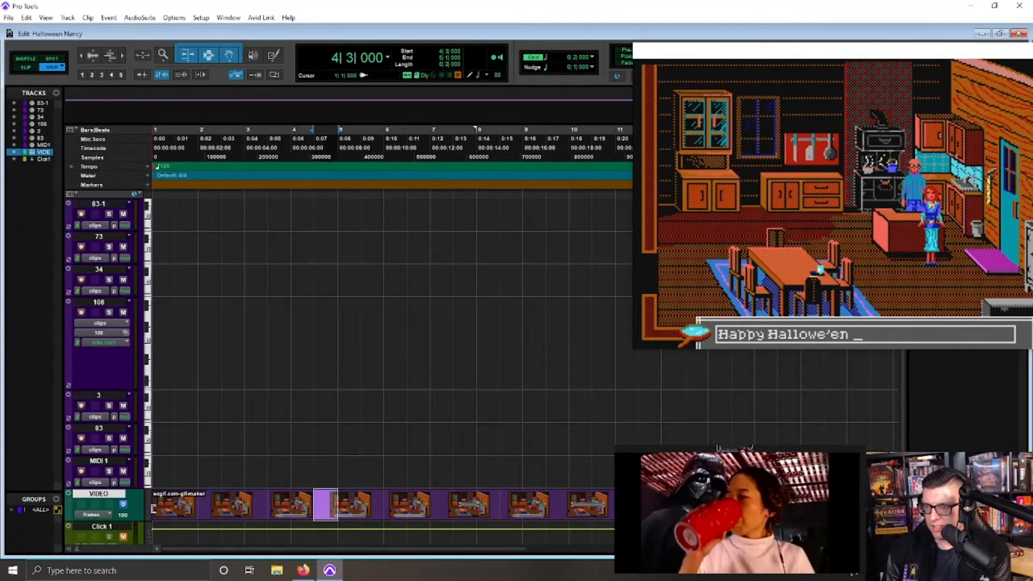
drag(324, 497, 371, 499)
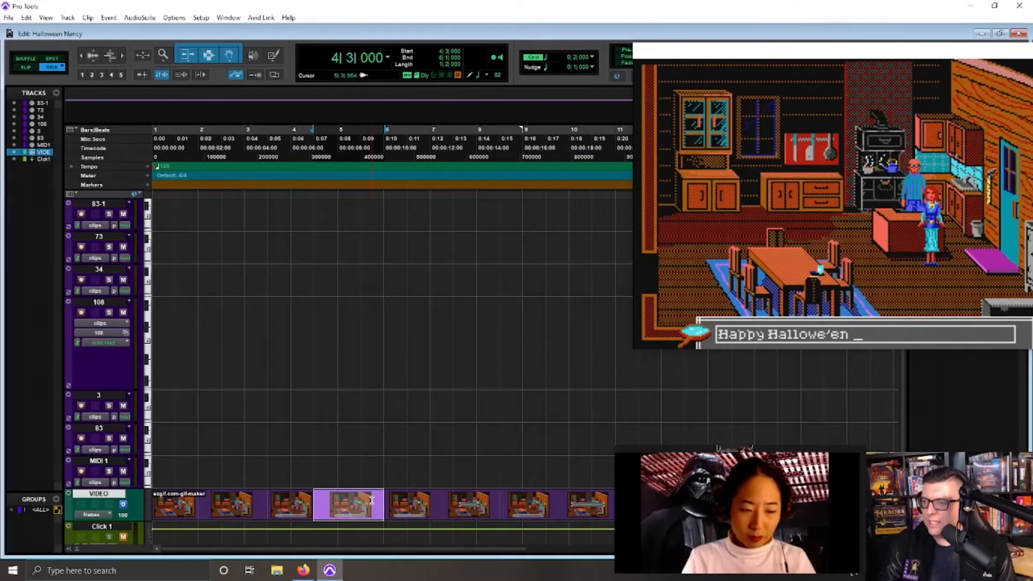
click(80, 571)
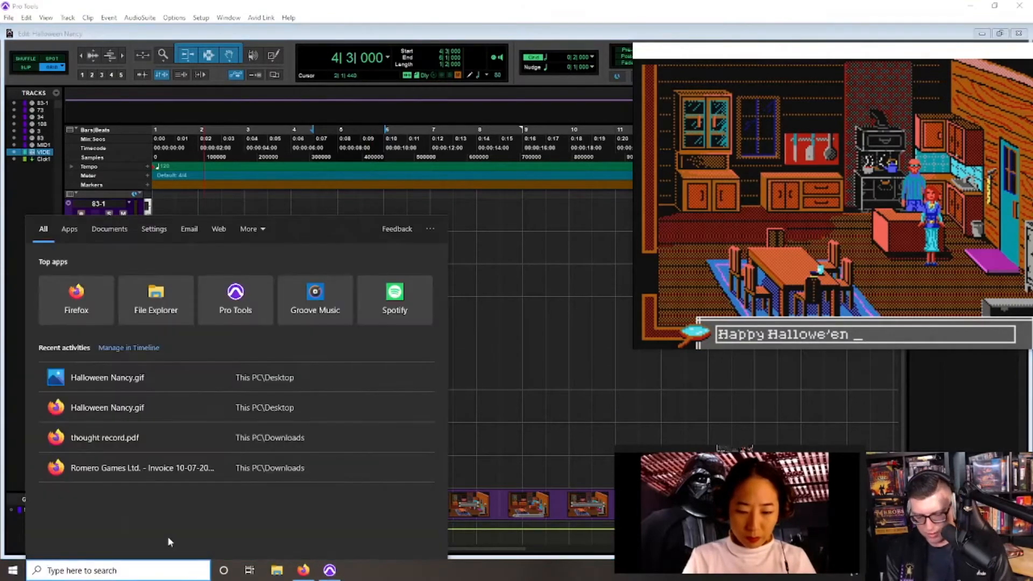
text(resolve)
key(Down)
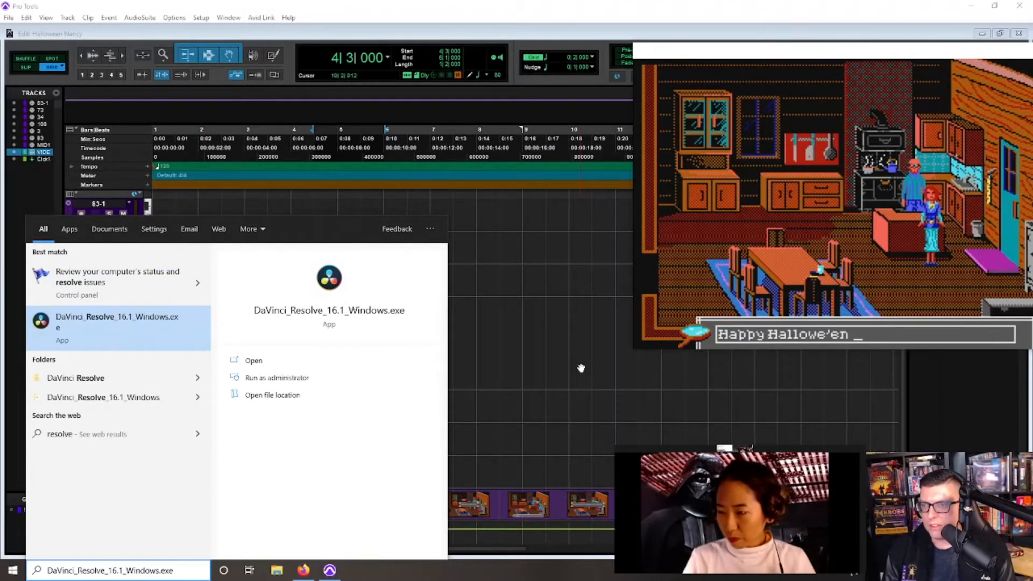
click(124, 337)
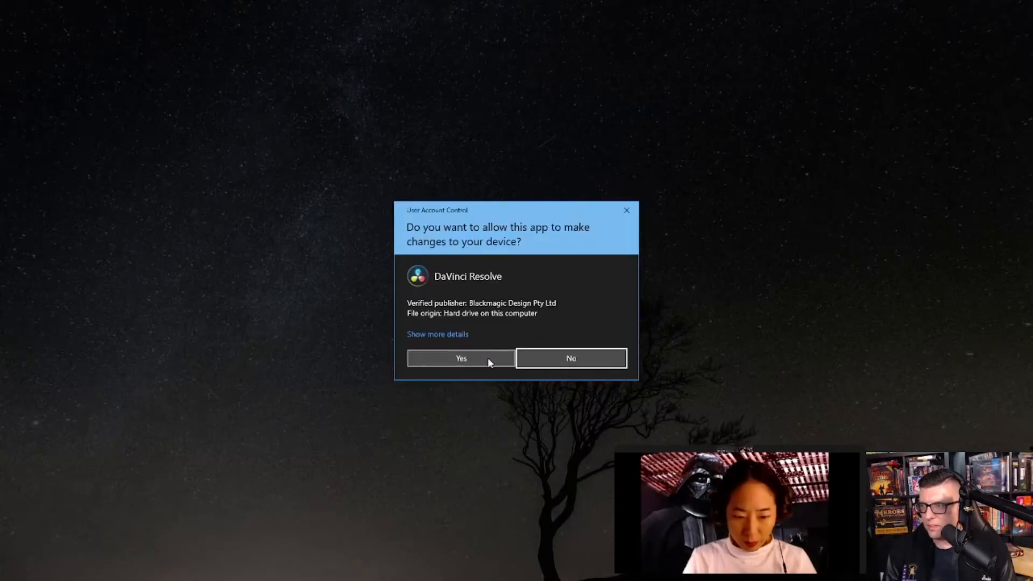
click(537, 353)
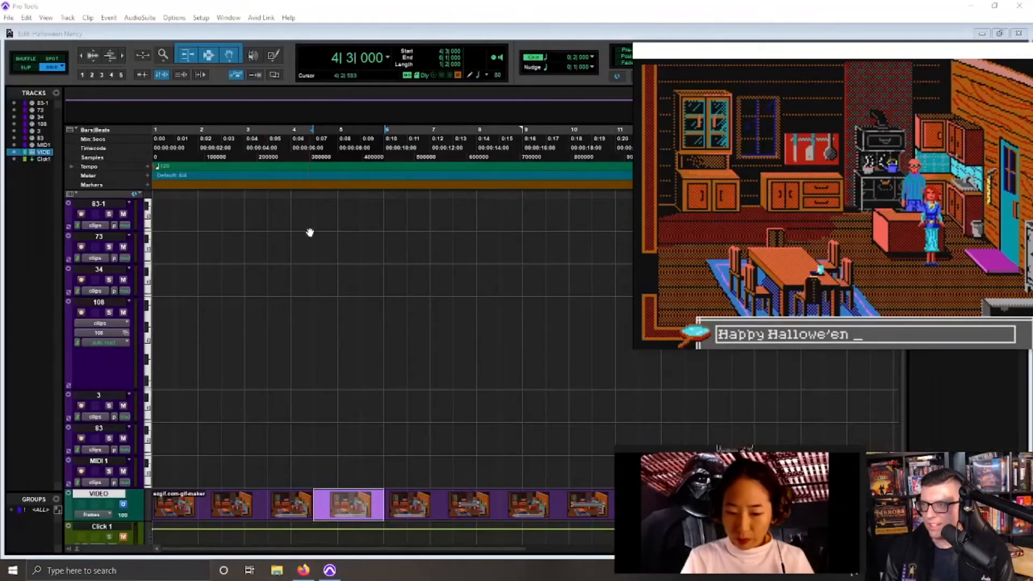
click(316, 37)
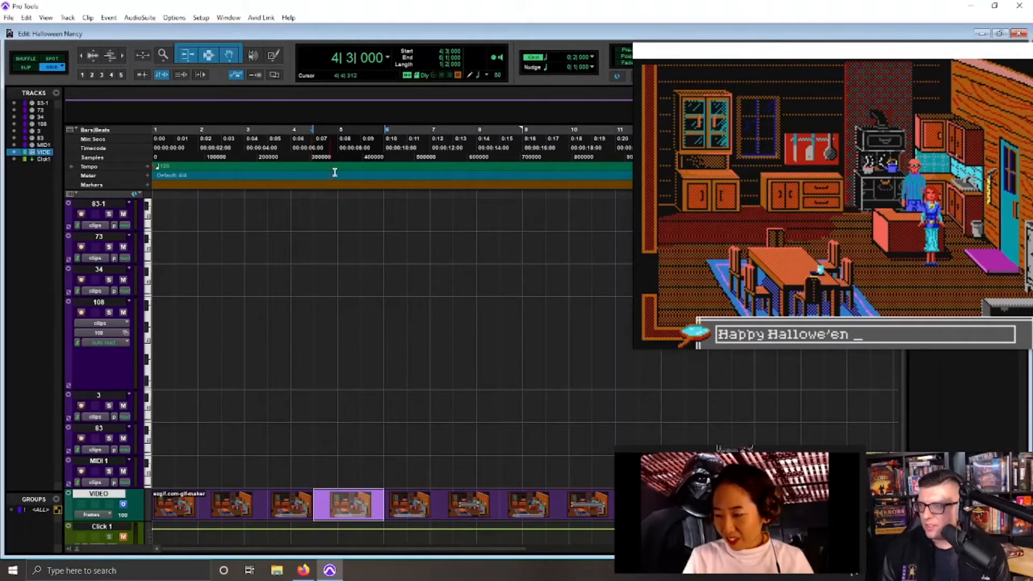
Step: Select bars 1 to 6 on track 83-1, play the video from the session start and show the whole clip in the timeline
drag(381, 207, 111, 202)
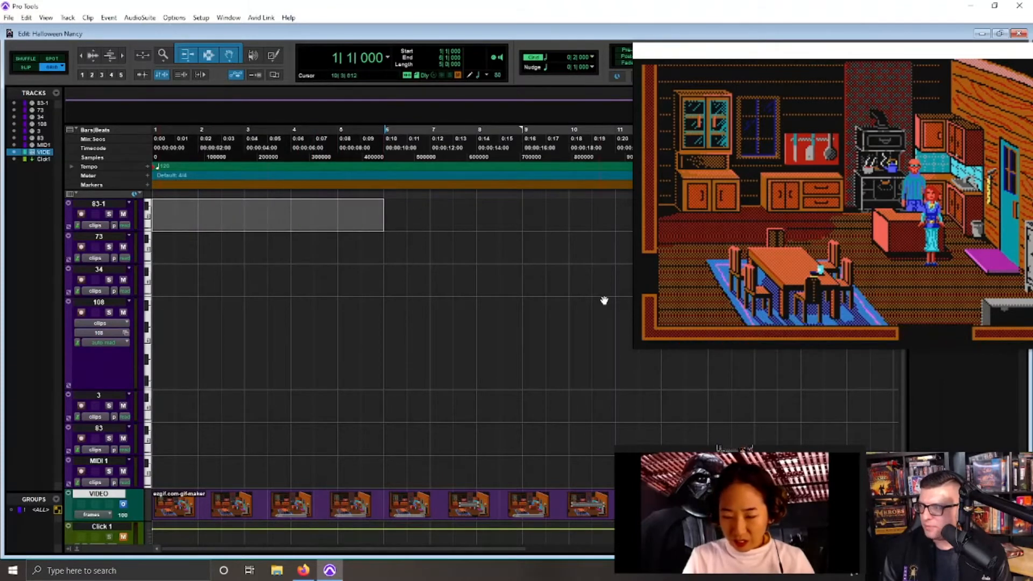
key(space)
key(r)
key(r)
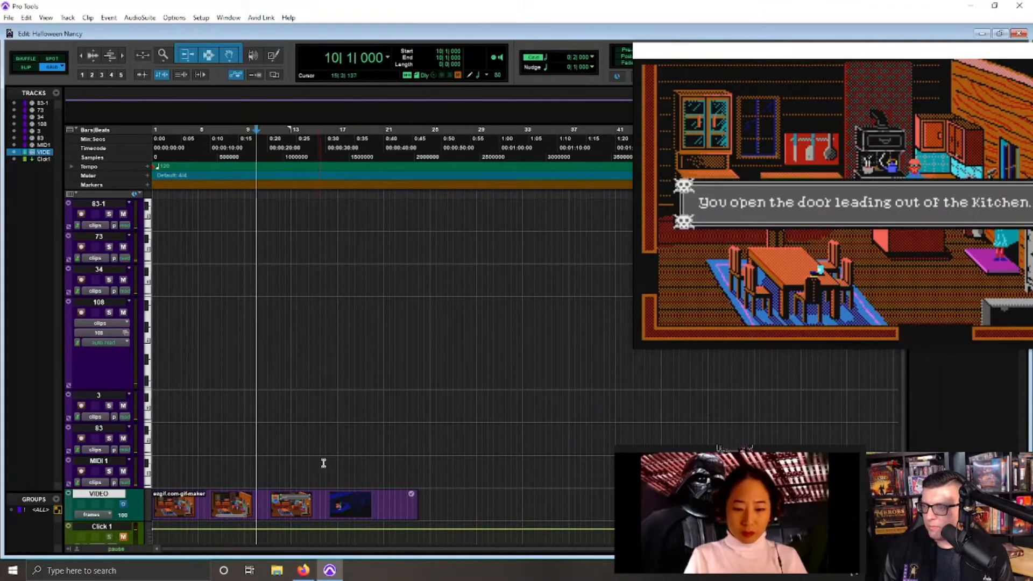
Step: Play the video from bar 13 with the timeline enlarged there to check the night scene, then stop playback
key(t)
click(428, 463)
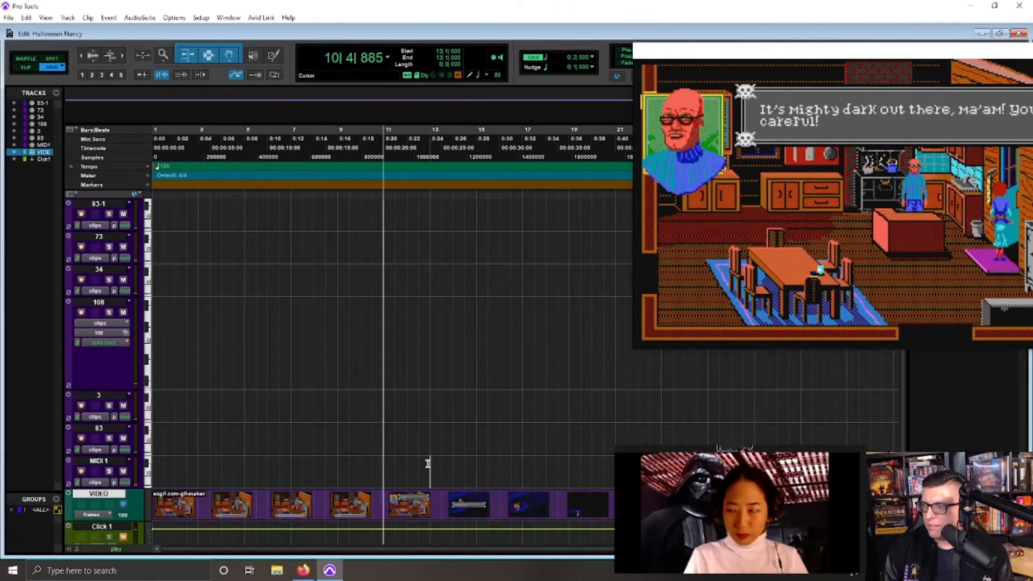
key(space)
key(space)
key(t)
key(t)
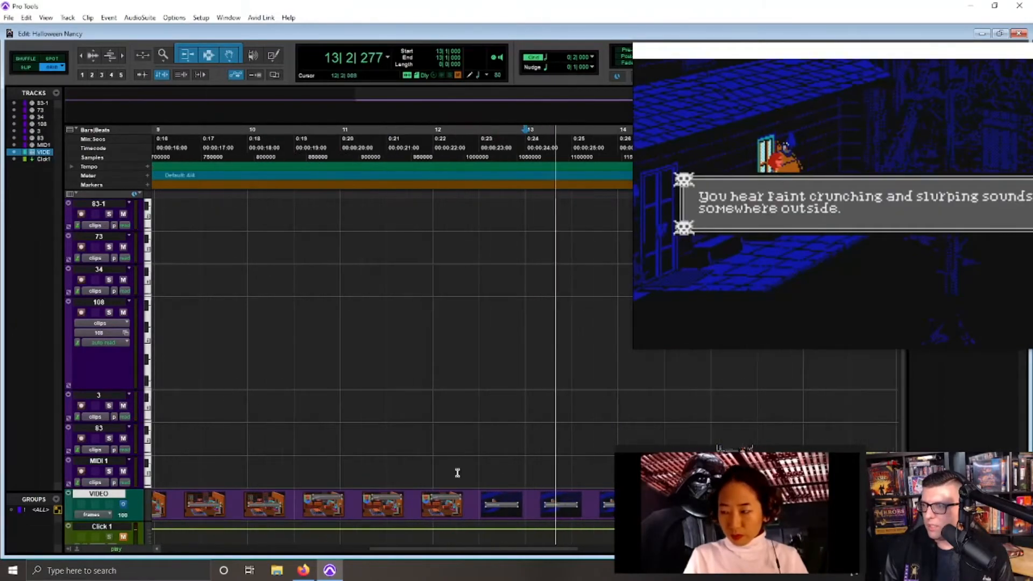
key(space)
Step: Find the first night frame just after bar 12 and add a marker named NIGHT TIME at 12|1|576
click(430, 465)
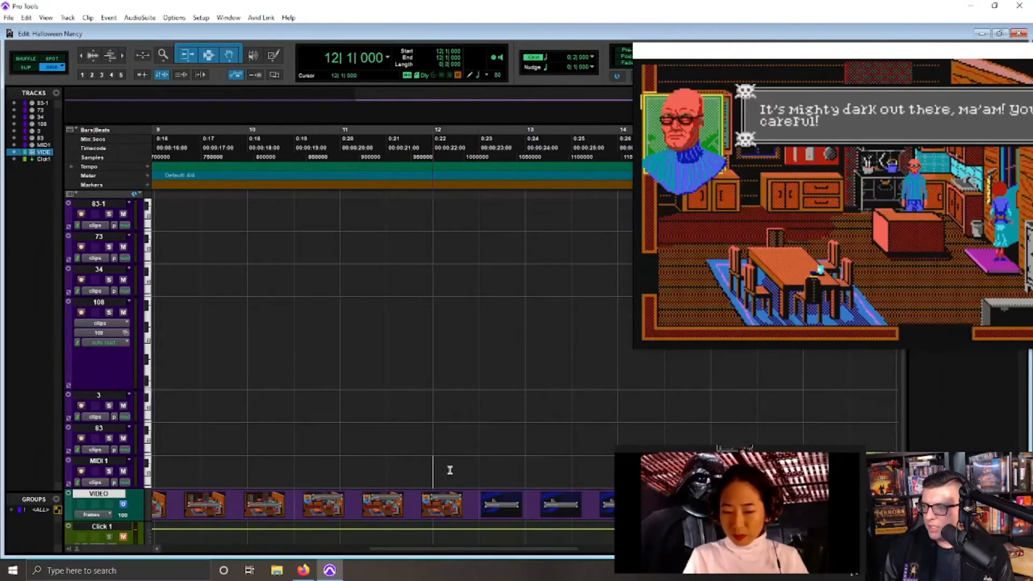
key(t)
key(t)
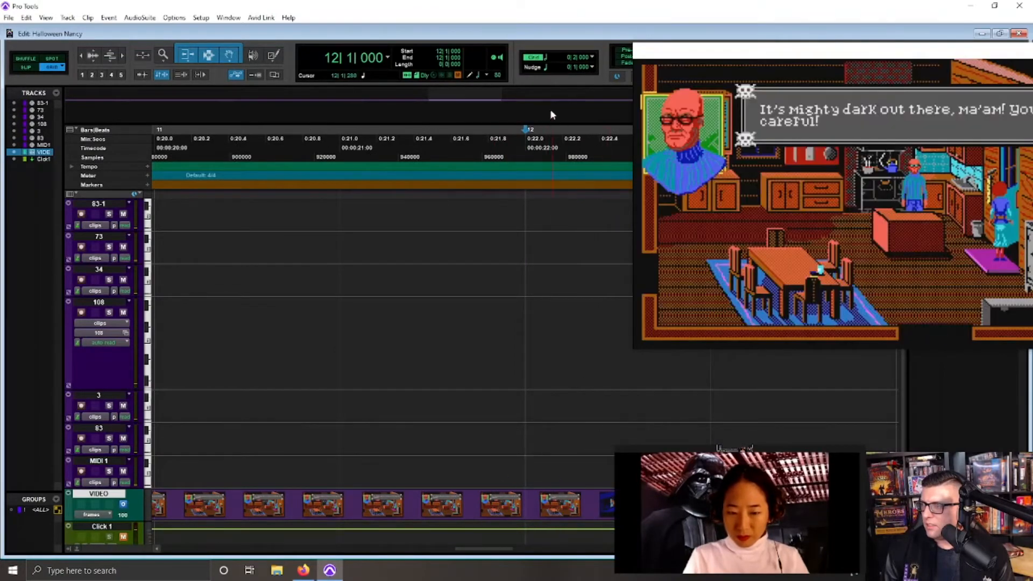
click(580, 149)
key(KP_Enter)
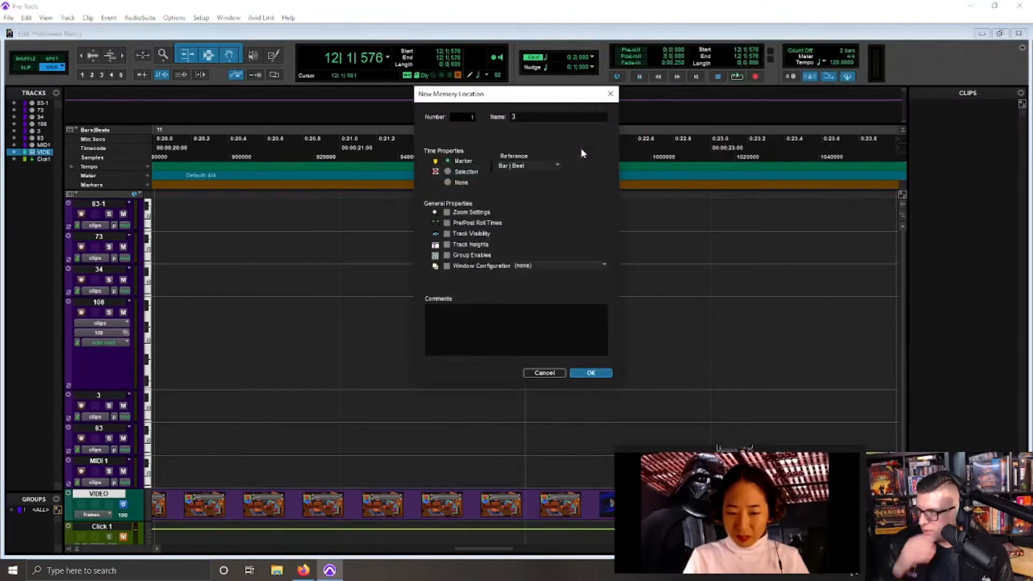
key(BackSpace)
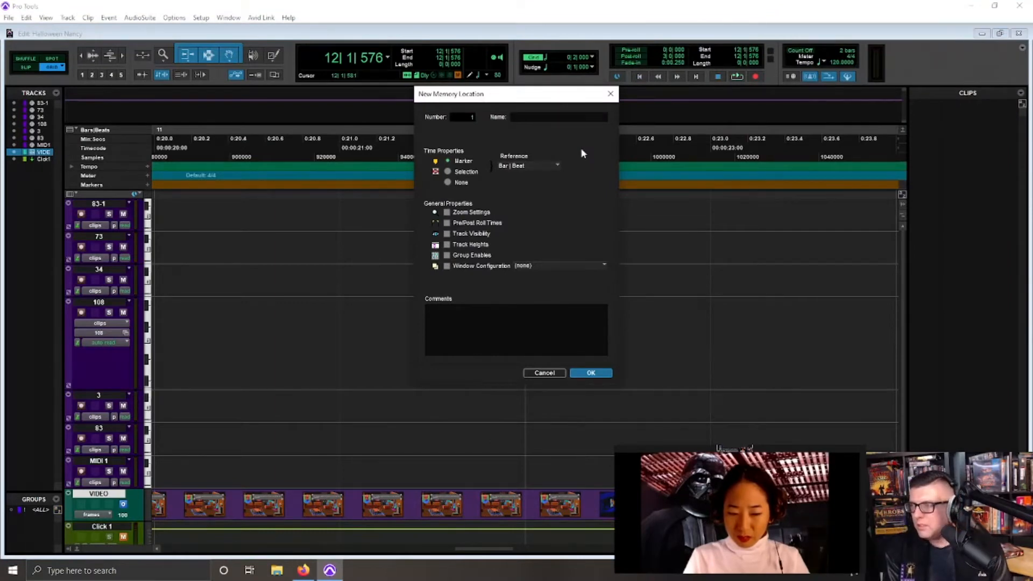
text(NIGHT TIME)
key(Return)
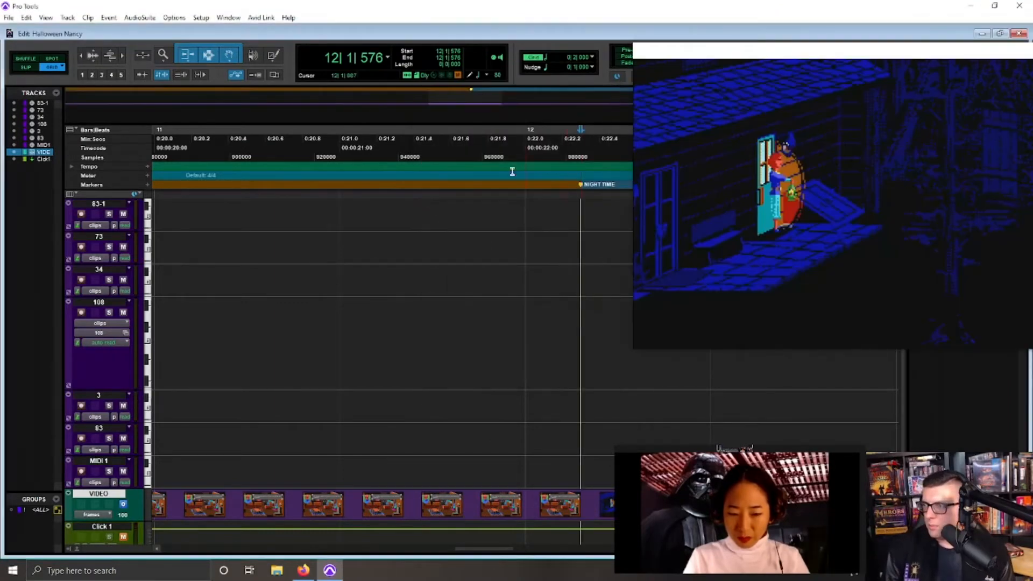
Step: Place the edit cursor at the start of bar 12, show the whole clip in the timeline and move the video window fully into view
scroll(415, 237, down, 5)
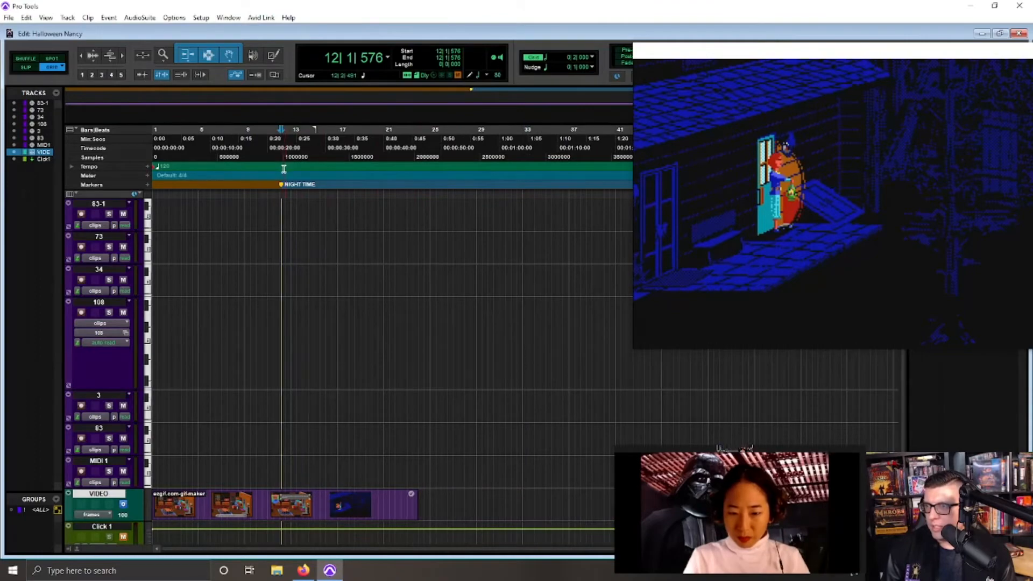
click(281, 162)
key(ctrl+])
key(ctrl+])
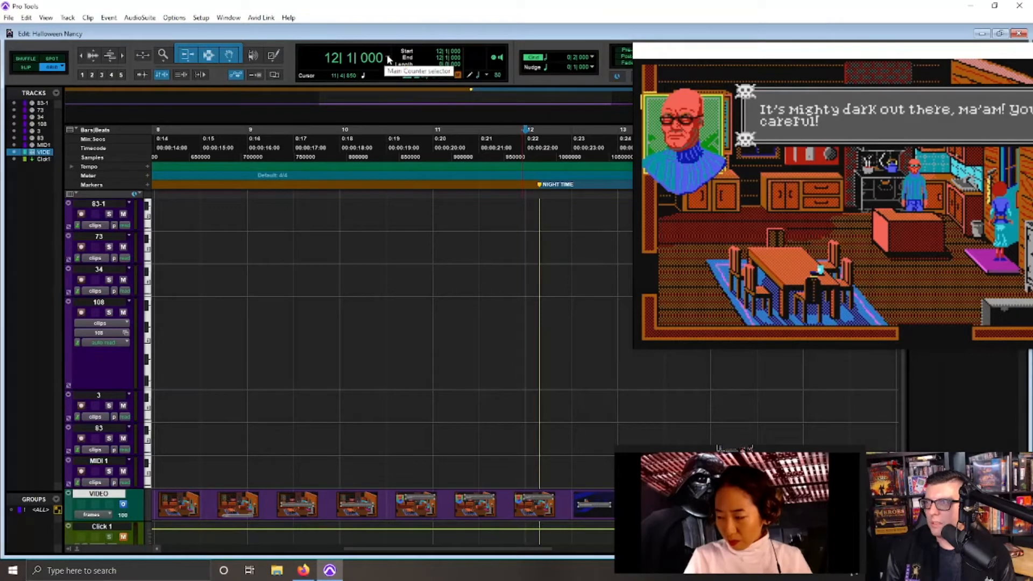
key(ctrl+[)
key(ctrl+[)
key(ctrl+[)
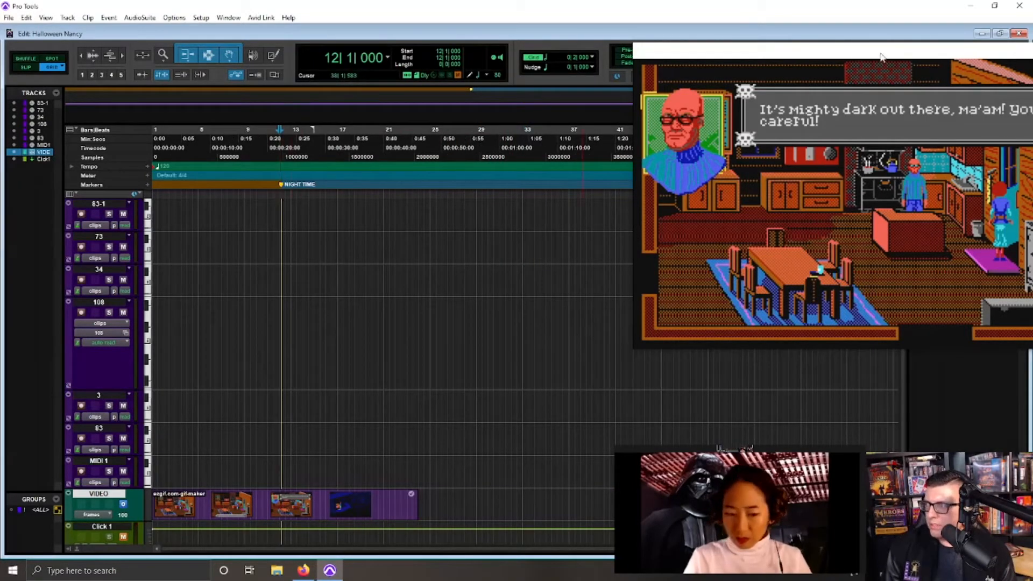
drag(880, 58, 827, 68)
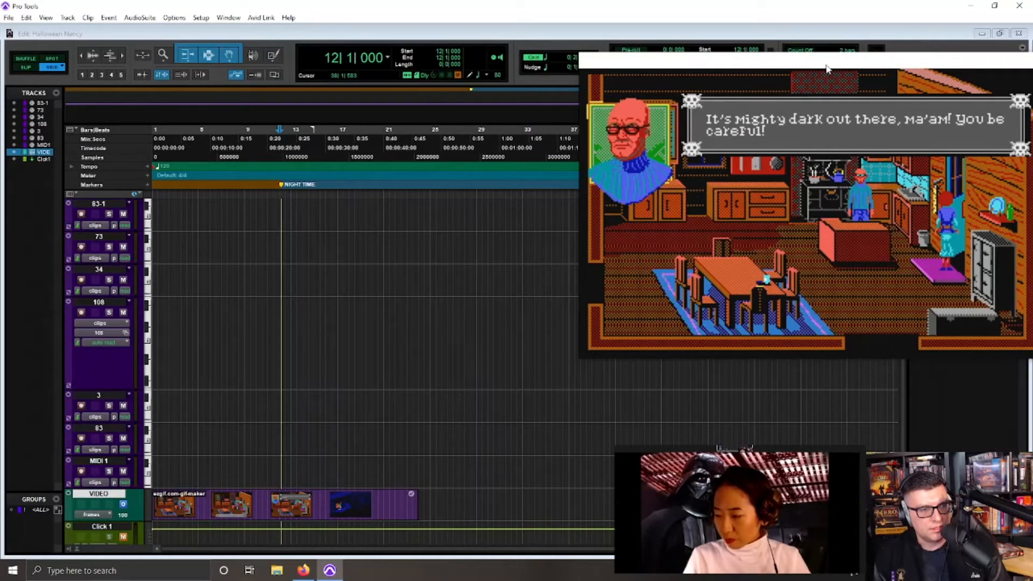
Step: Check the options available for the VIDEO track and place the edit cursor at the start of bar 8
right_click(99, 493)
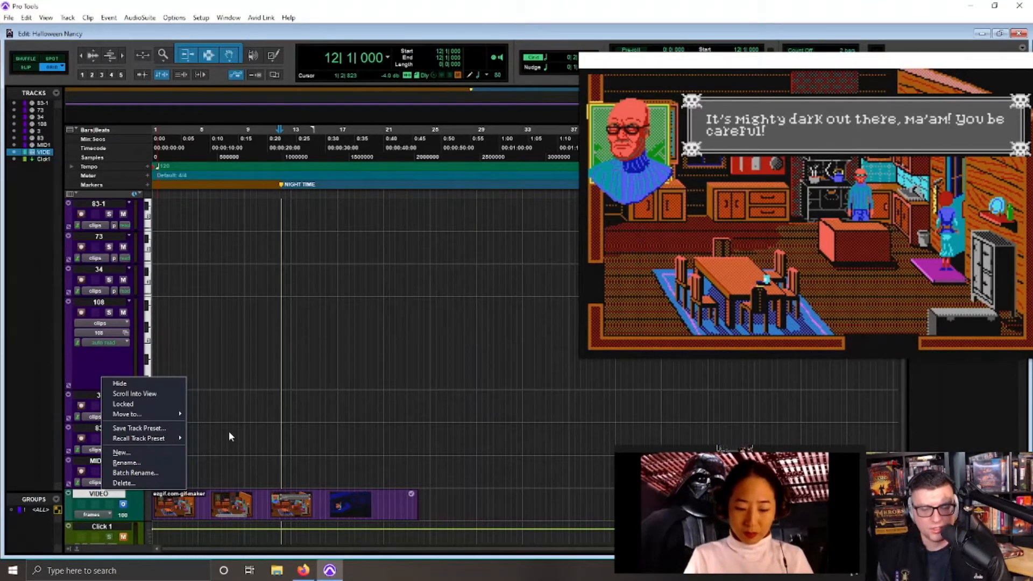
click(231, 469)
right_click(116, 496)
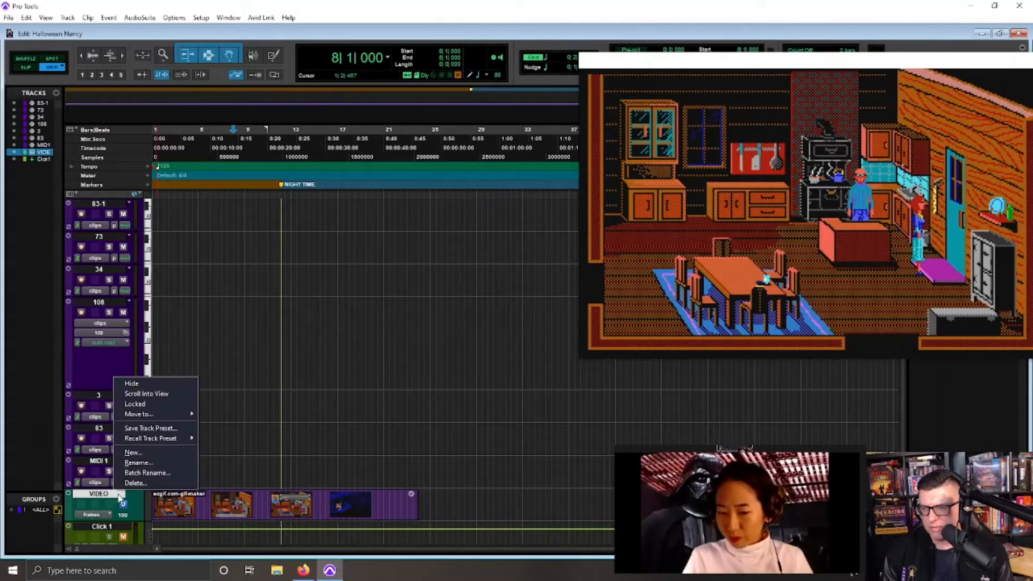
click(420, 390)
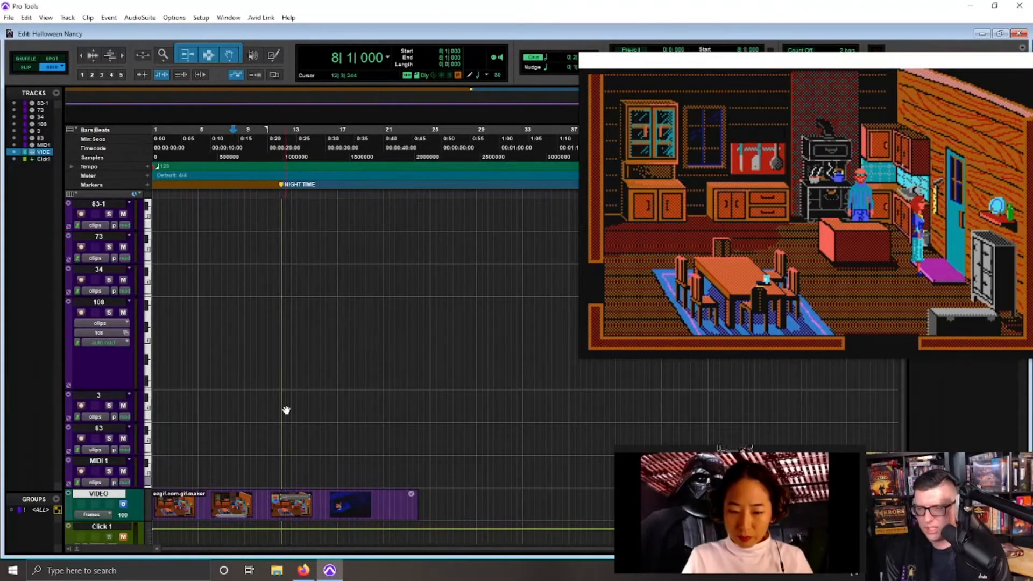
key(ctrl+shift+i)
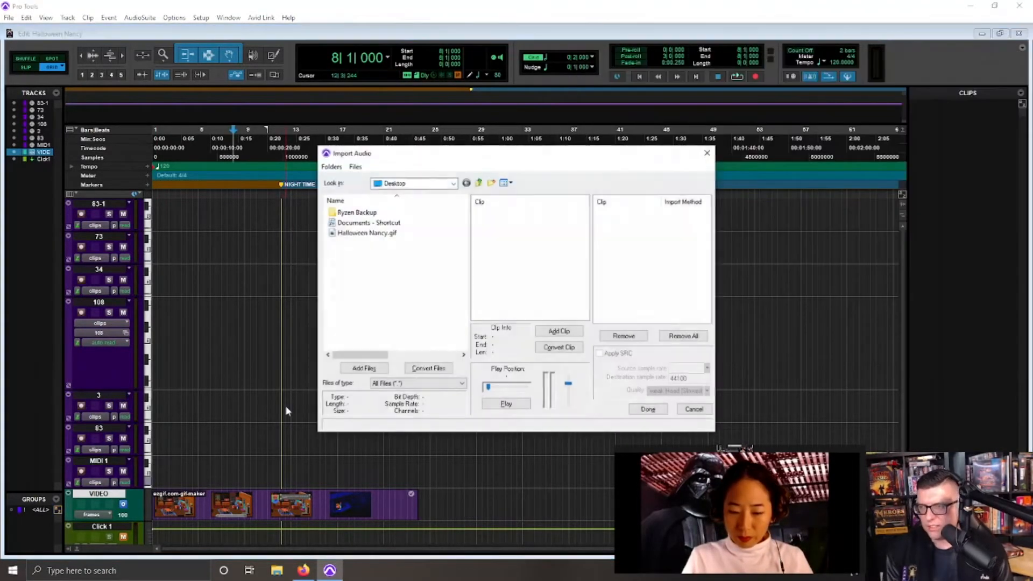
click(467, 184)
click(371, 256)
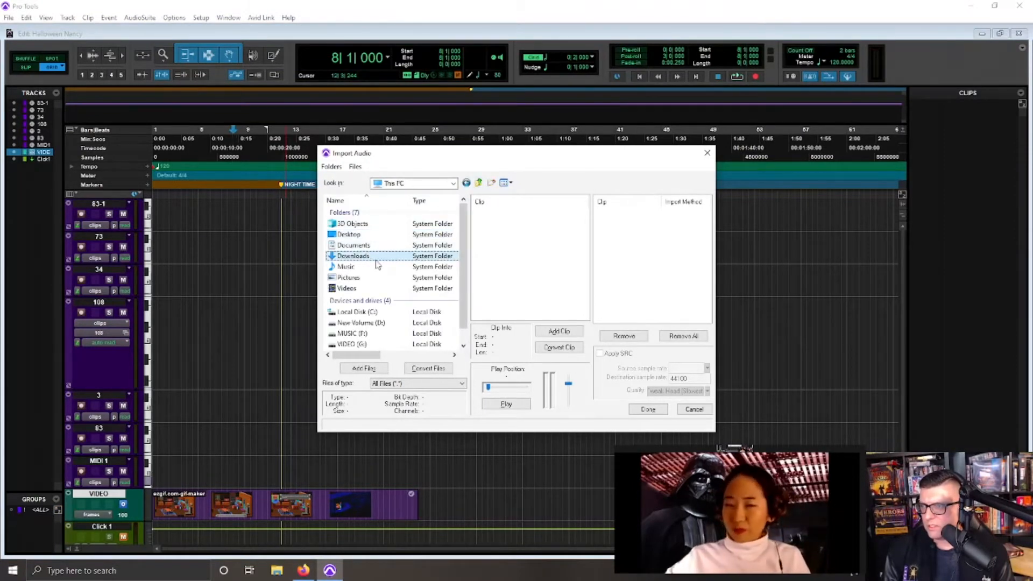
double_click(375, 257)
click(415, 223)
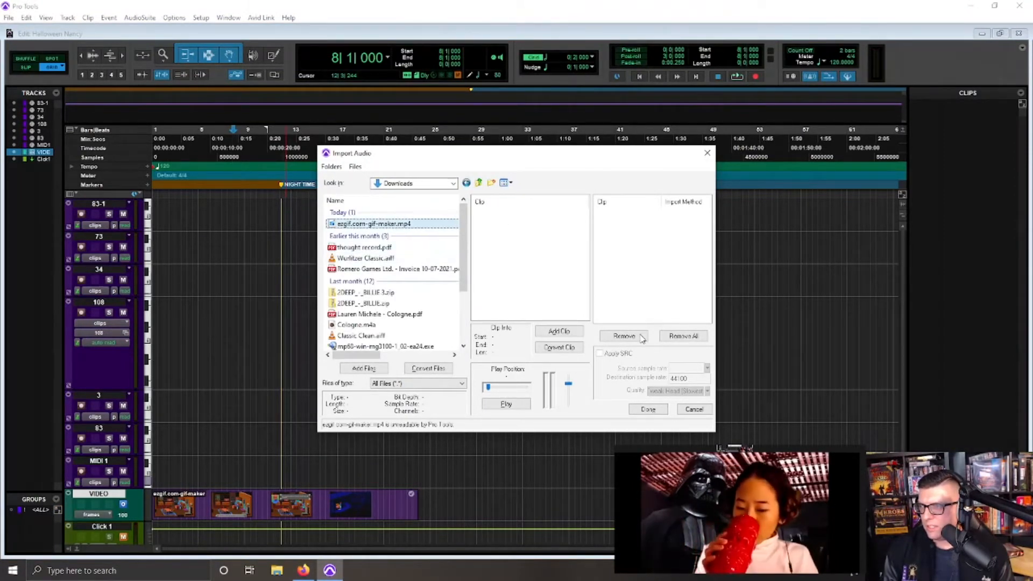
click(570, 332)
click(696, 410)
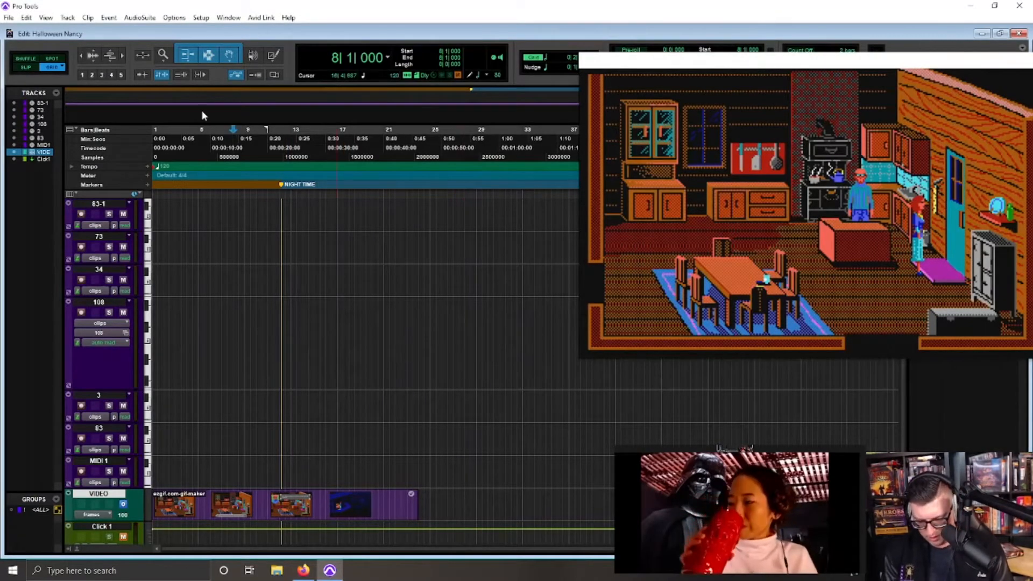
key(ctrl+alt+shift+i)
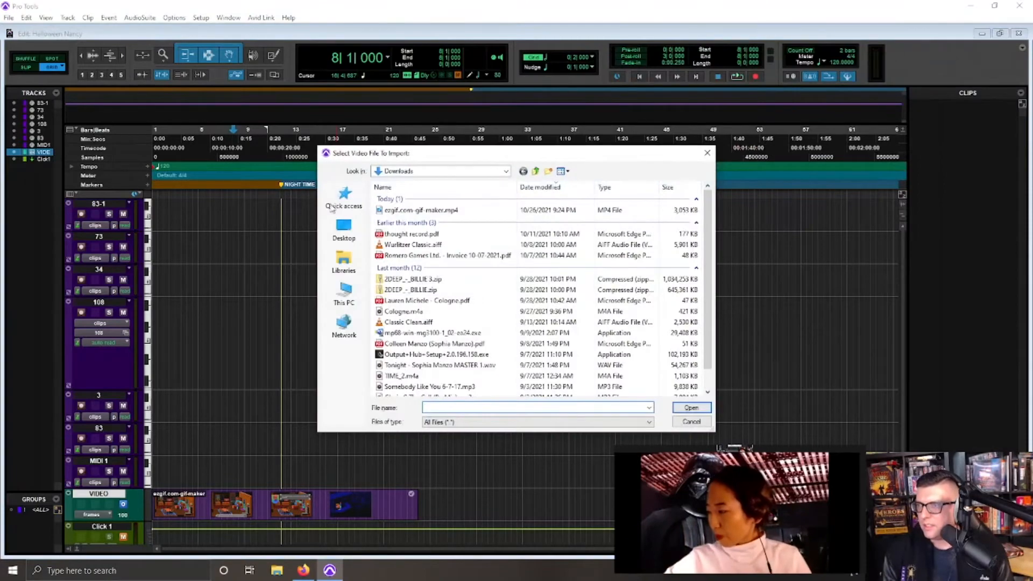
click(423, 211)
click(691, 407)
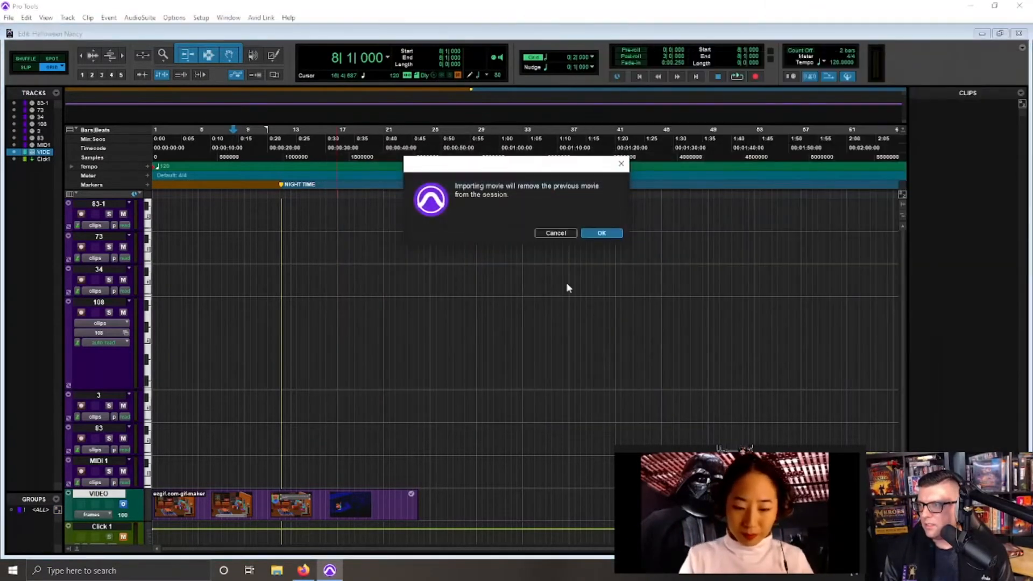
click(557, 232)
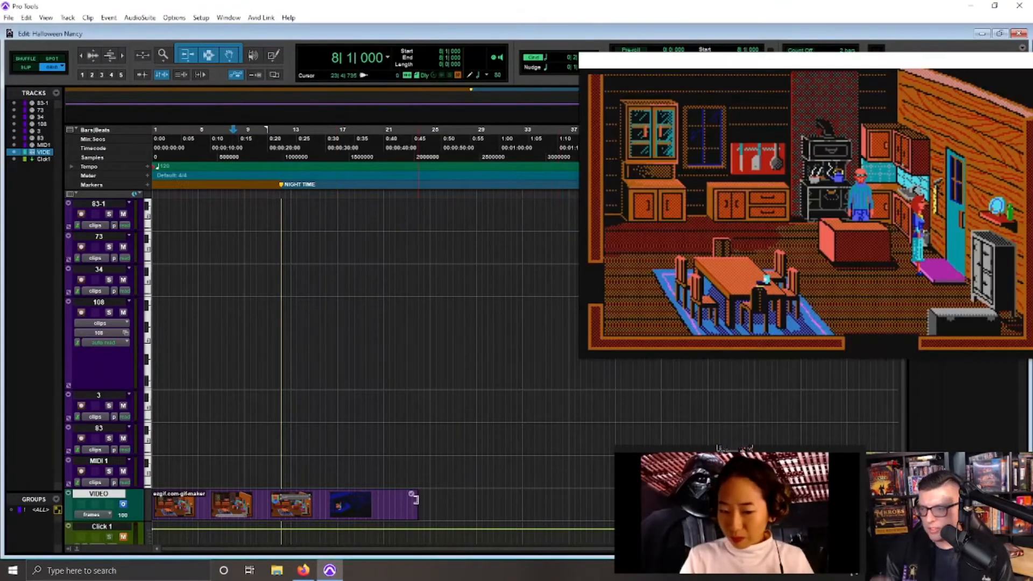
Step: Play the video briefly from bar 8, stop it, and switch the VIDEO track offline and back online
scroll(393, 492, down, 2)
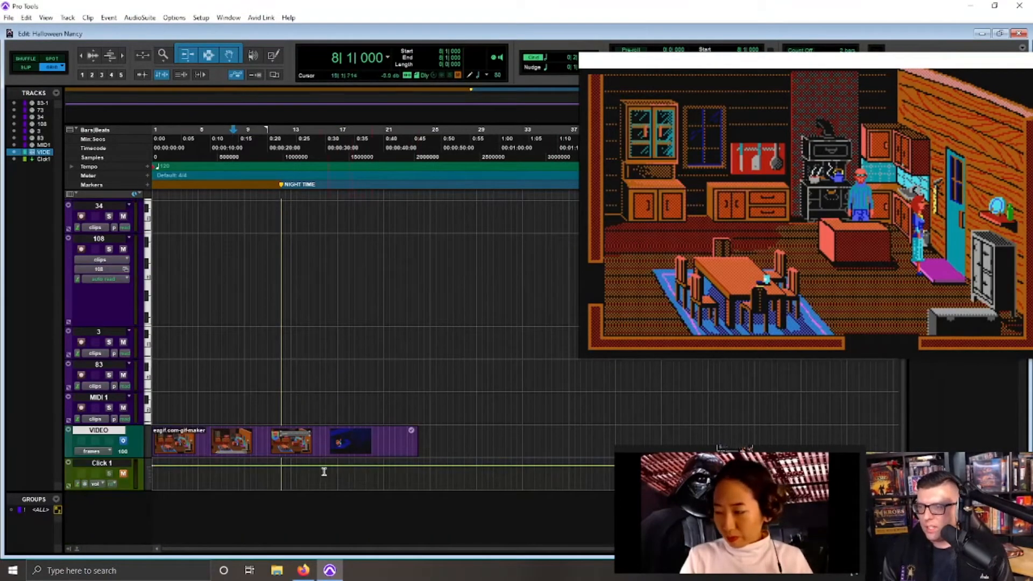
scroll(325, 471, up, 1)
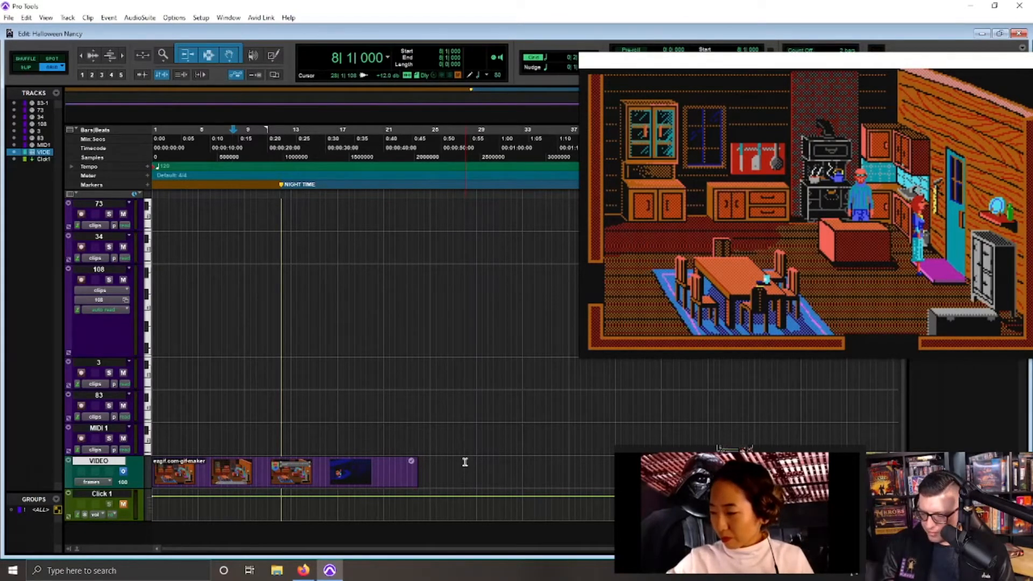
key(space)
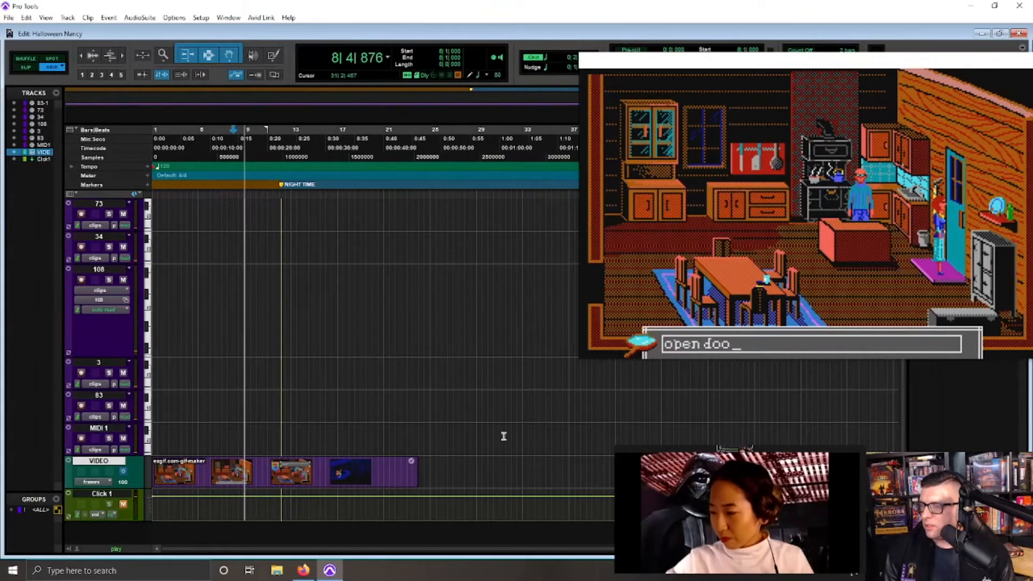
key(space)
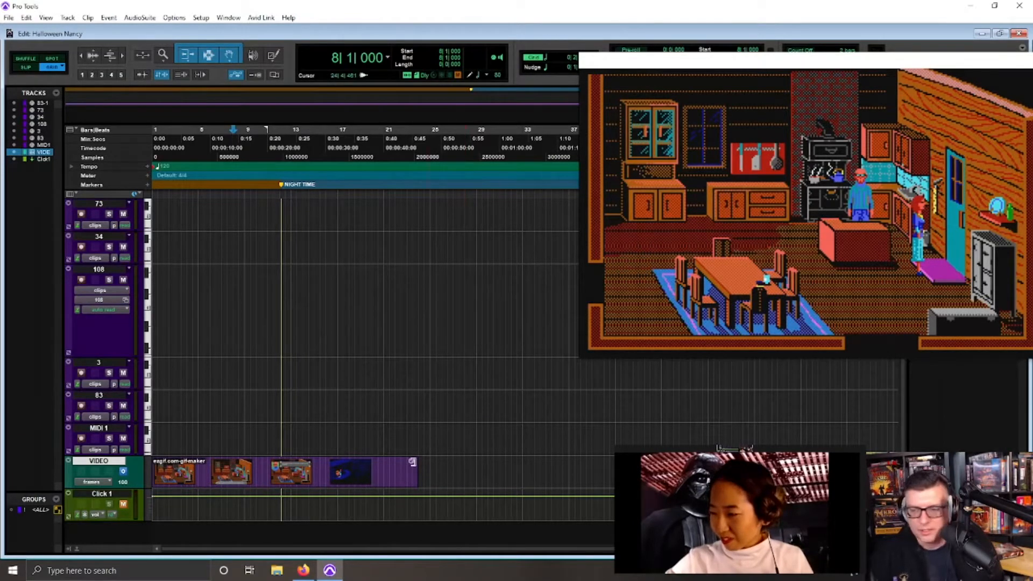
click(123, 472)
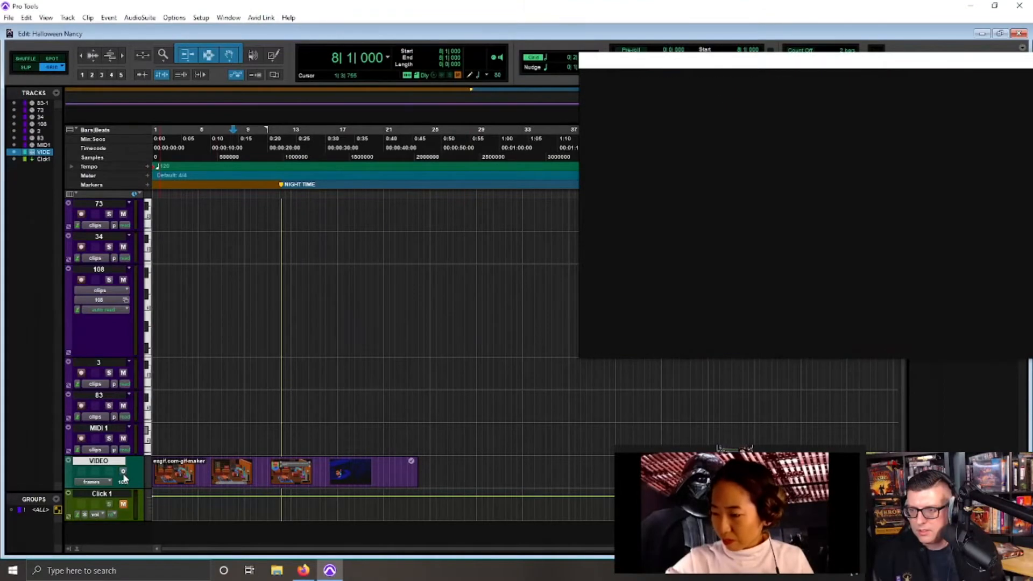
click(123, 472)
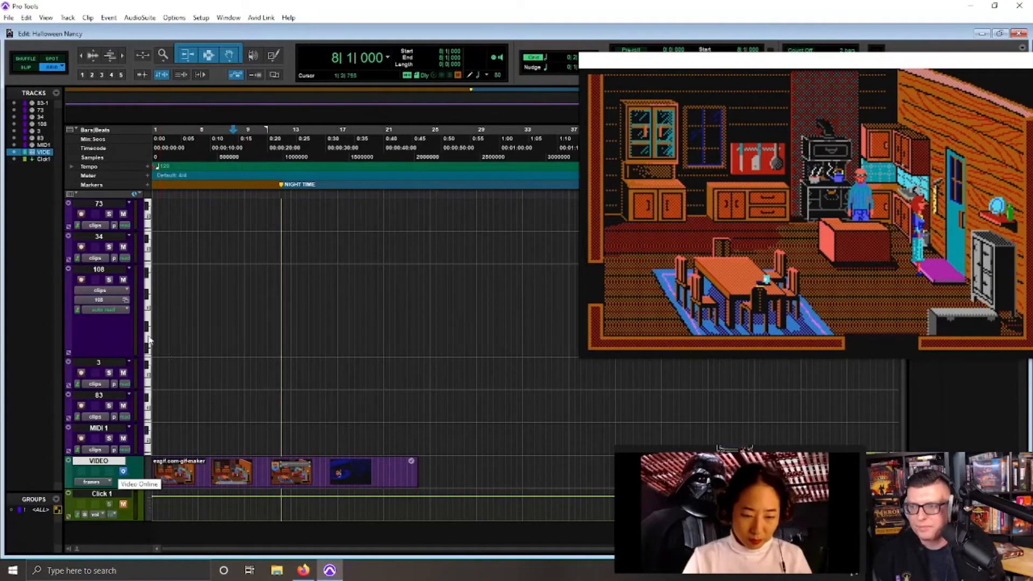
Step: Try record-enabling tracks 108 and 34 in turn, and leave track 73 record-enabled
click(82, 279)
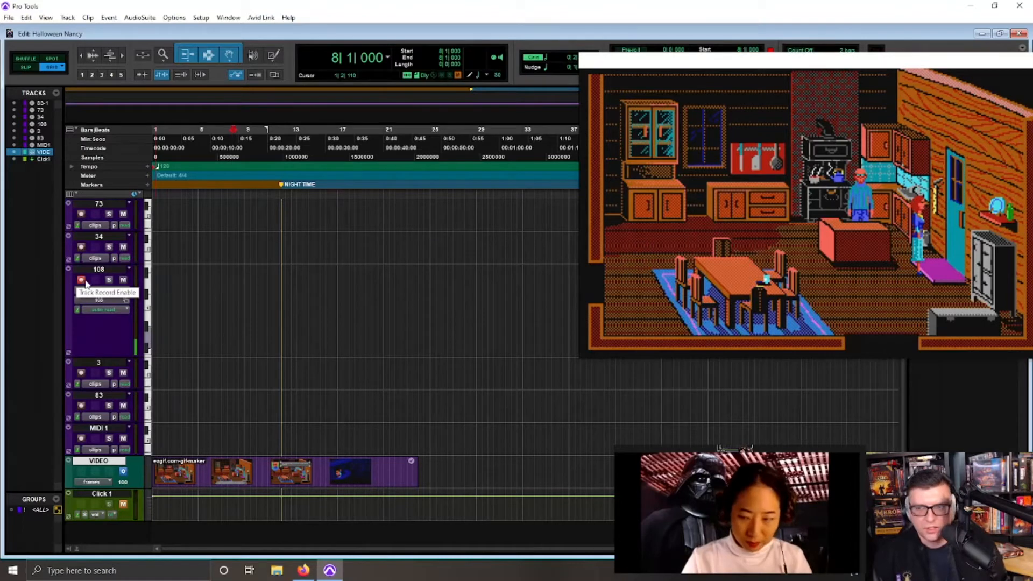
click(81, 247)
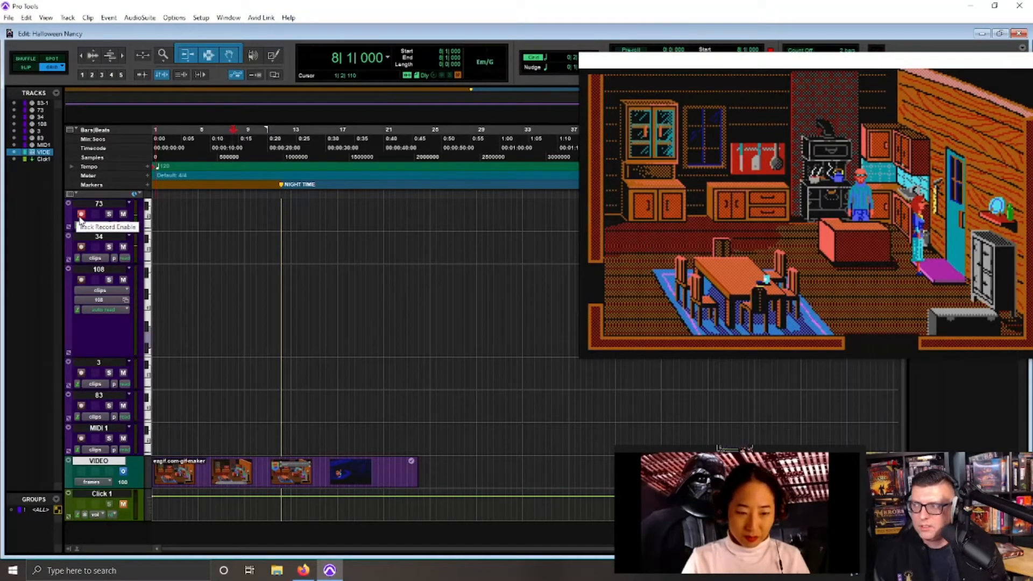
click(81, 215)
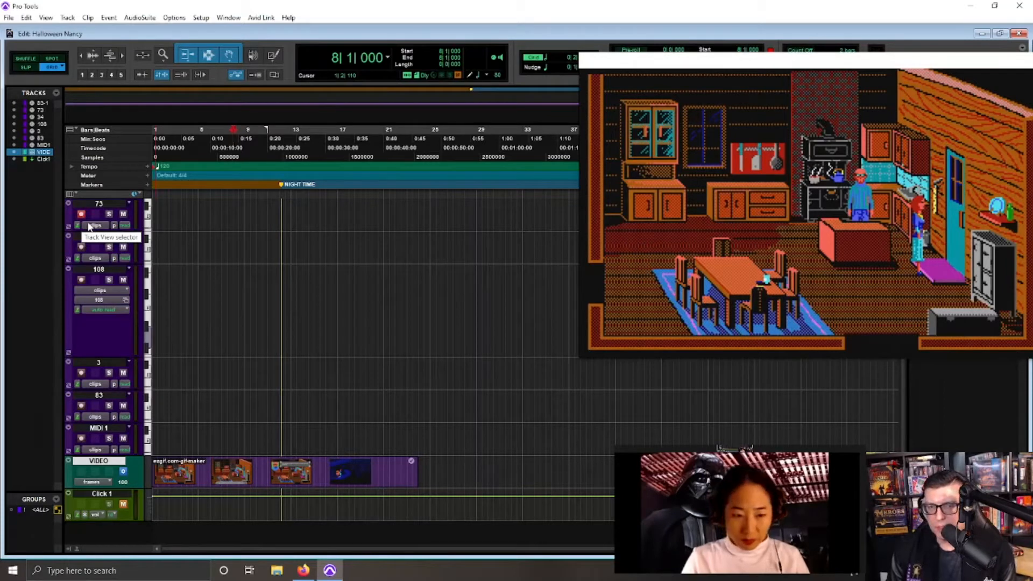
Step: Play the session briefly from bar 8, move the edit cursor to bar 1, and play and stop from there
key(space)
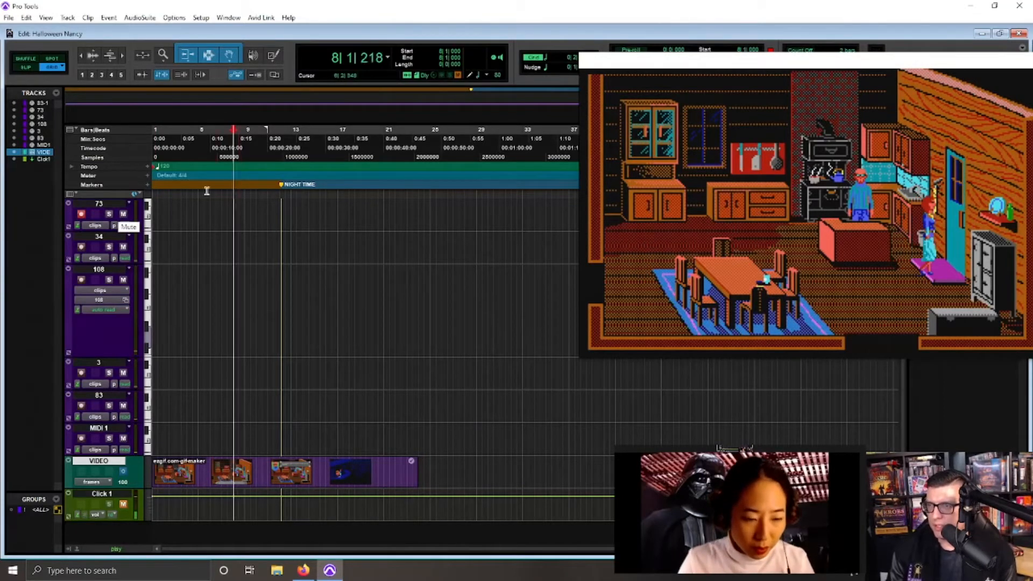
click(154, 141)
key(space)
key(space)
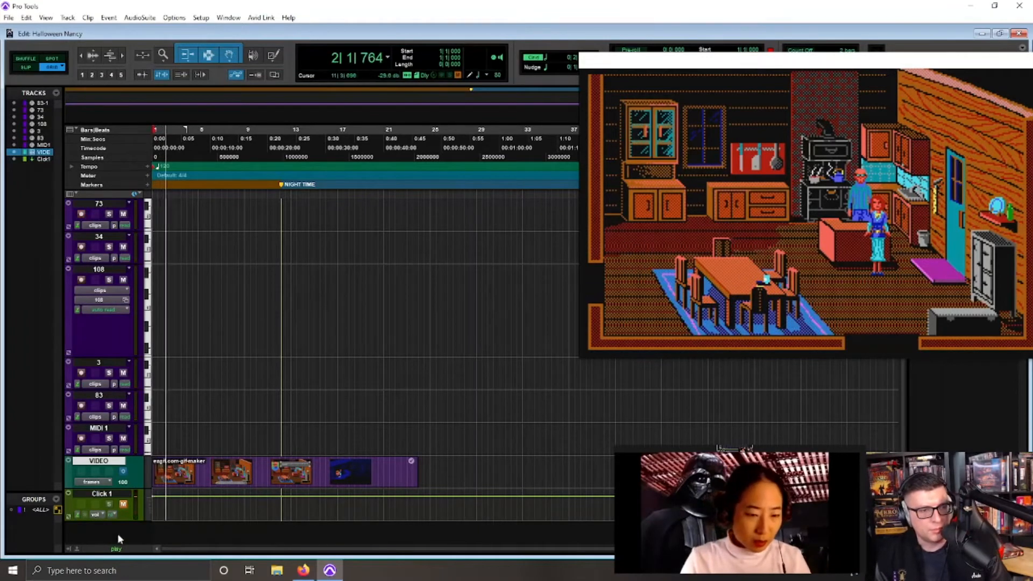
key(space)
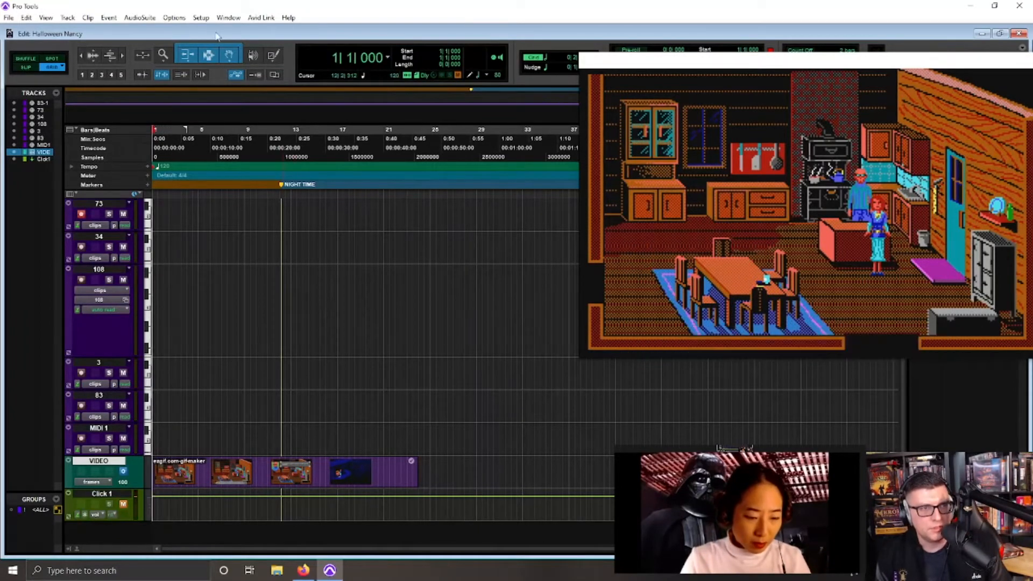
Step: Select the whole video clip and edit-lock it, and test the lock by pulling on the clip's start
click(88, 17)
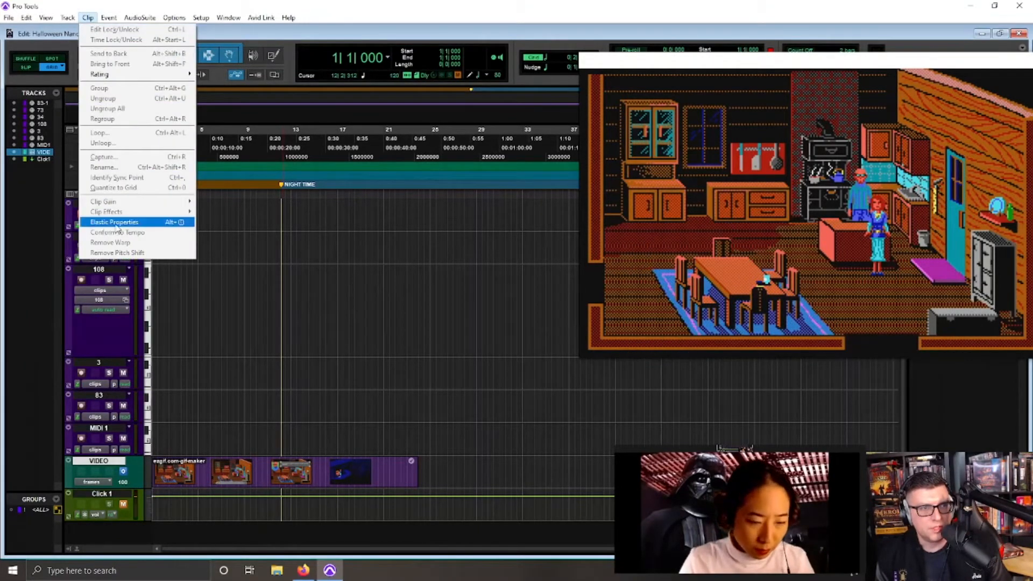
click(228, 486)
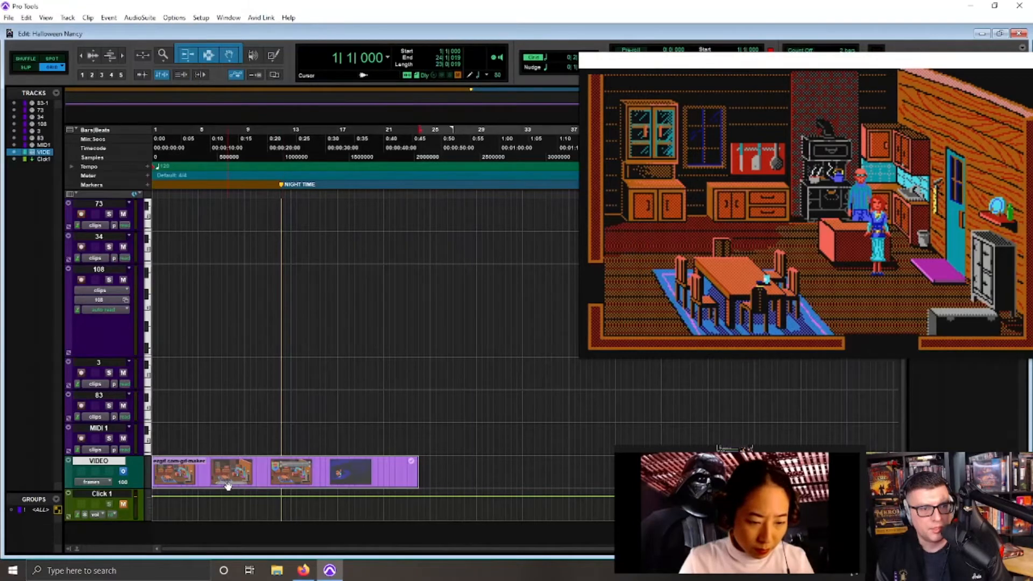
click(86, 19)
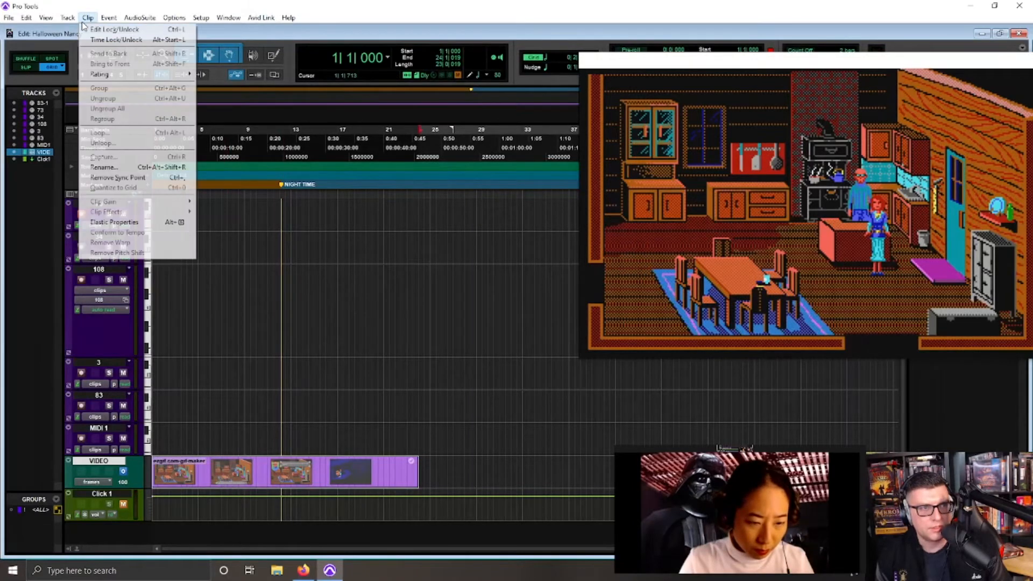
click(114, 30)
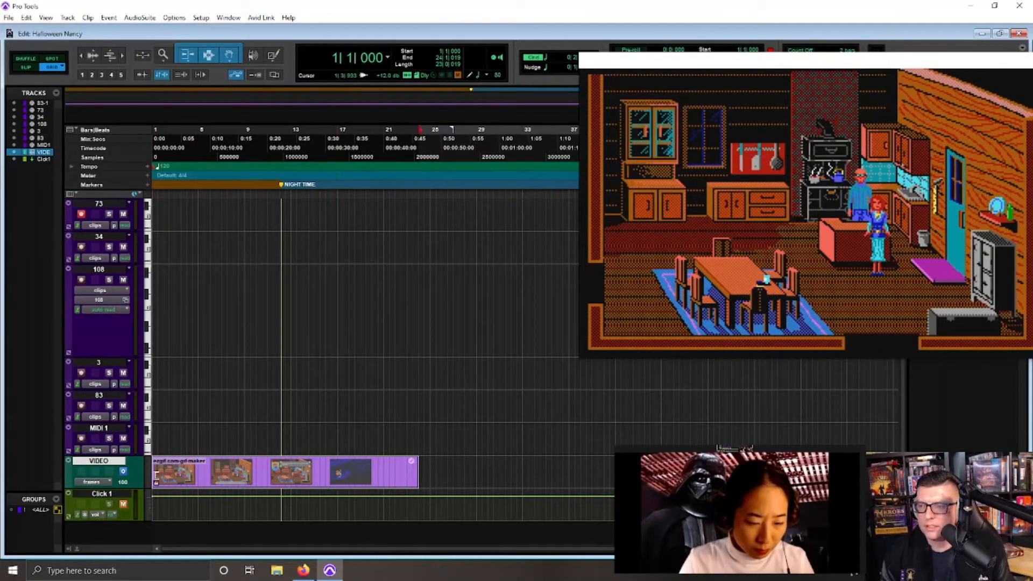
drag(155, 476, 116, 478)
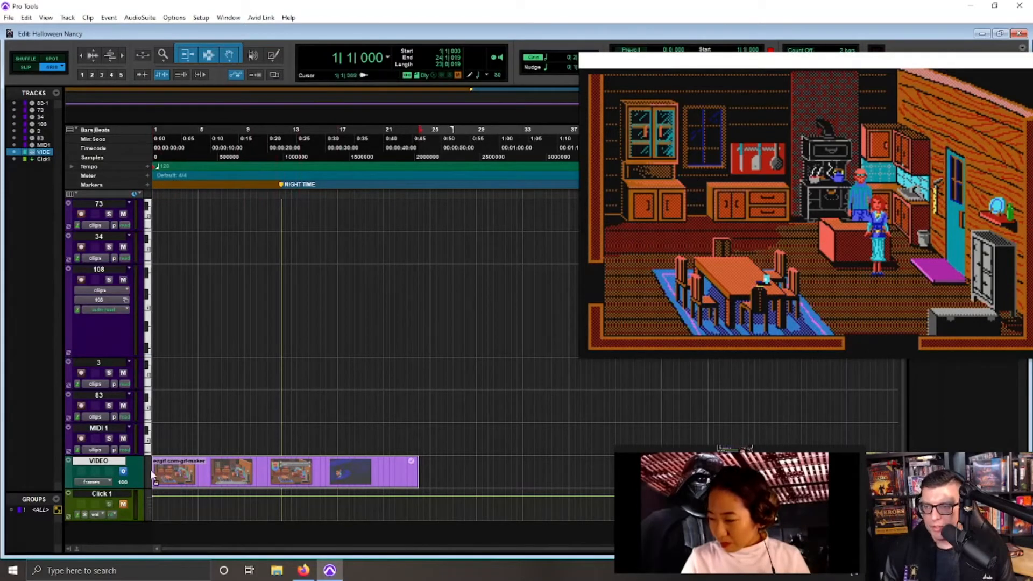
Step: Check video frames around bars 7 to 10, leave the edit cursor at the start of bar 10, and show the video clip's editing options
click(190, 190)
click(220, 470)
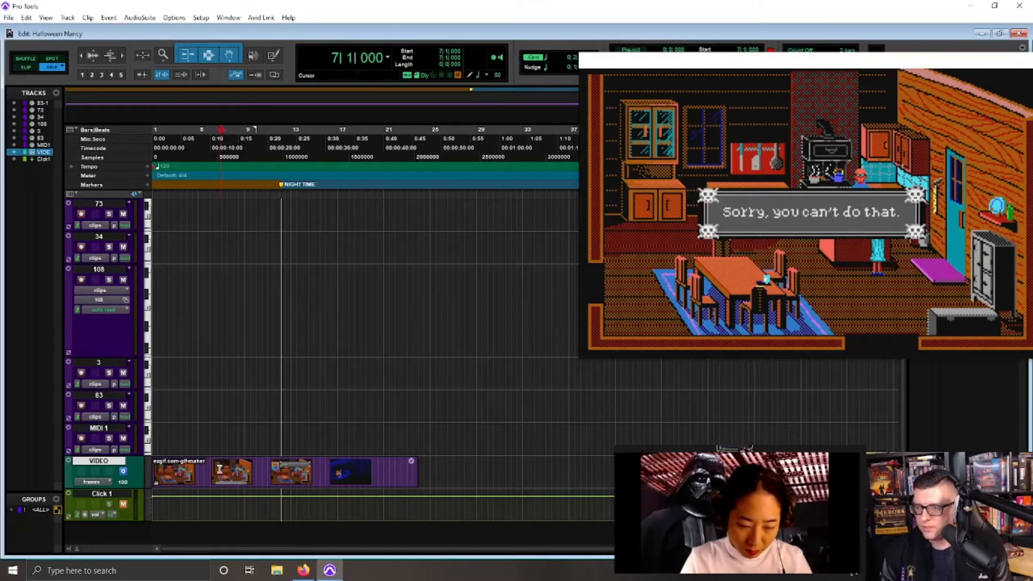
click(251, 467)
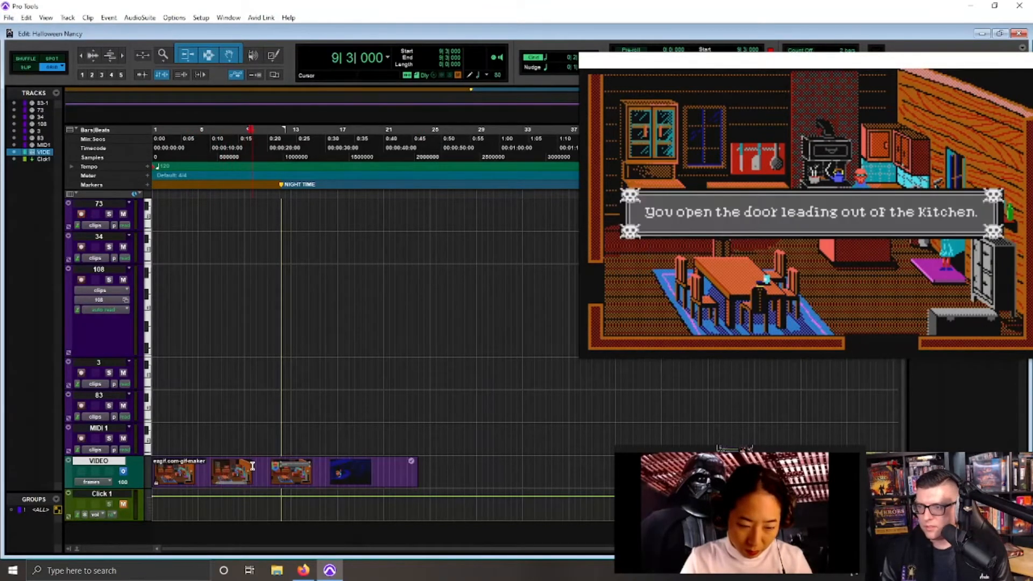
click(253, 468)
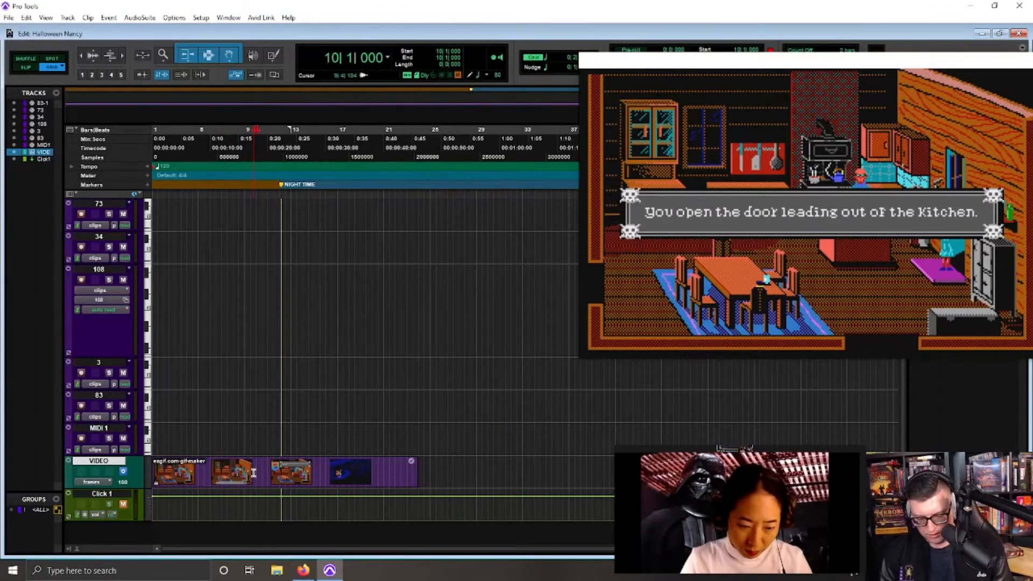
right_click(254, 472)
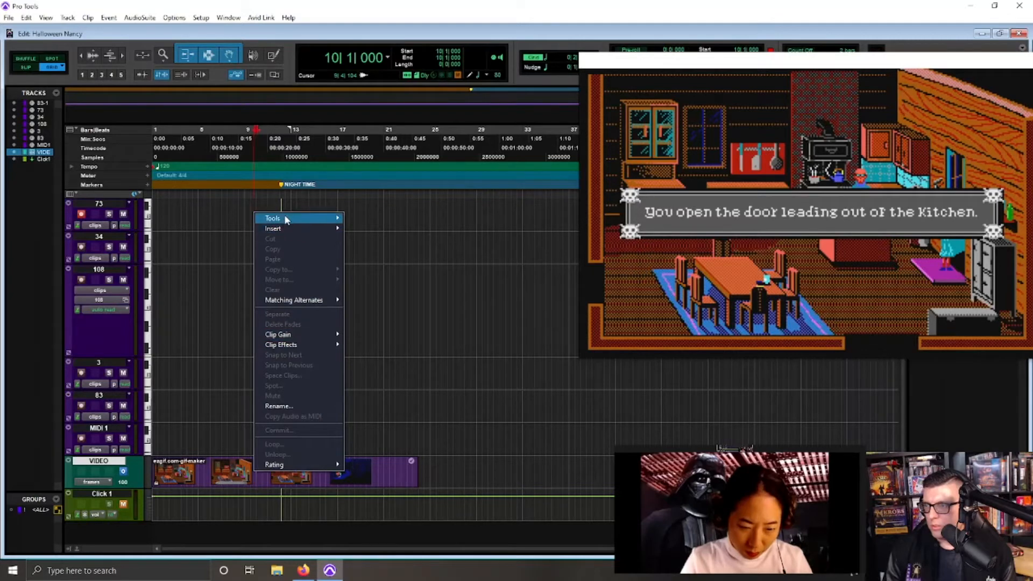
Step: Try to trim the start of the video clip on the VIDEO track, checking the clip and track options
mouse_move(285, 219)
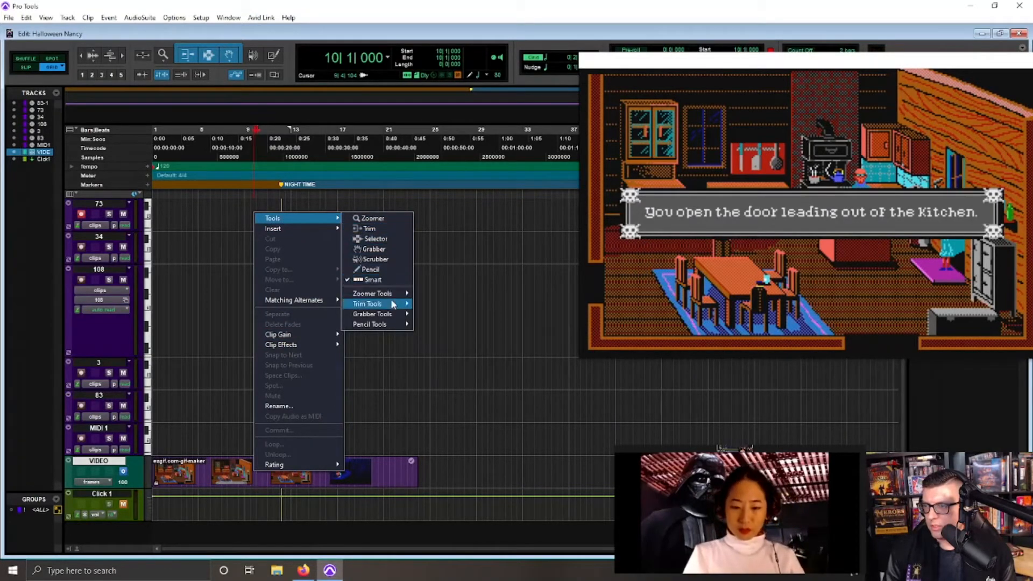
click(247, 476)
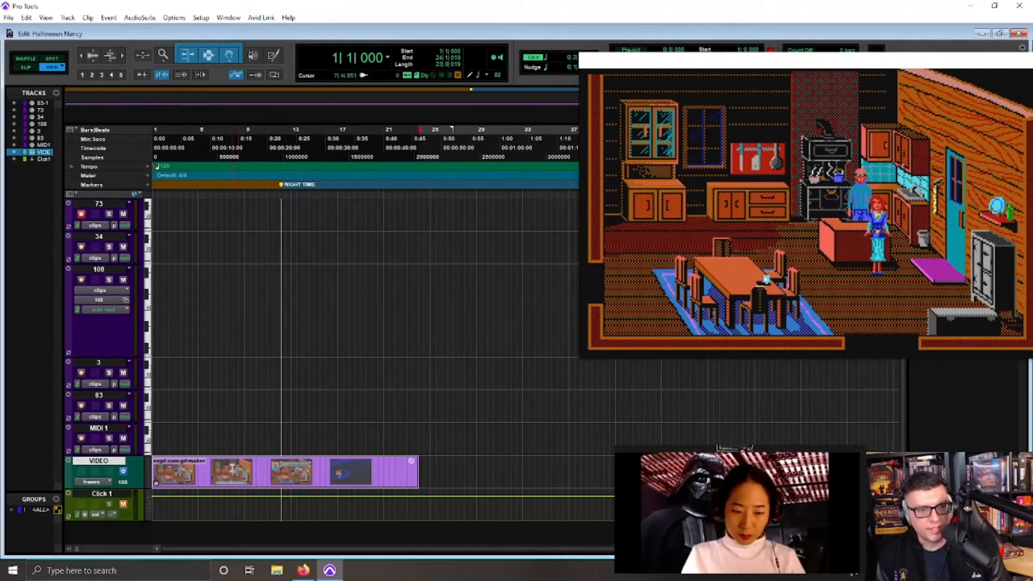
click(234, 466)
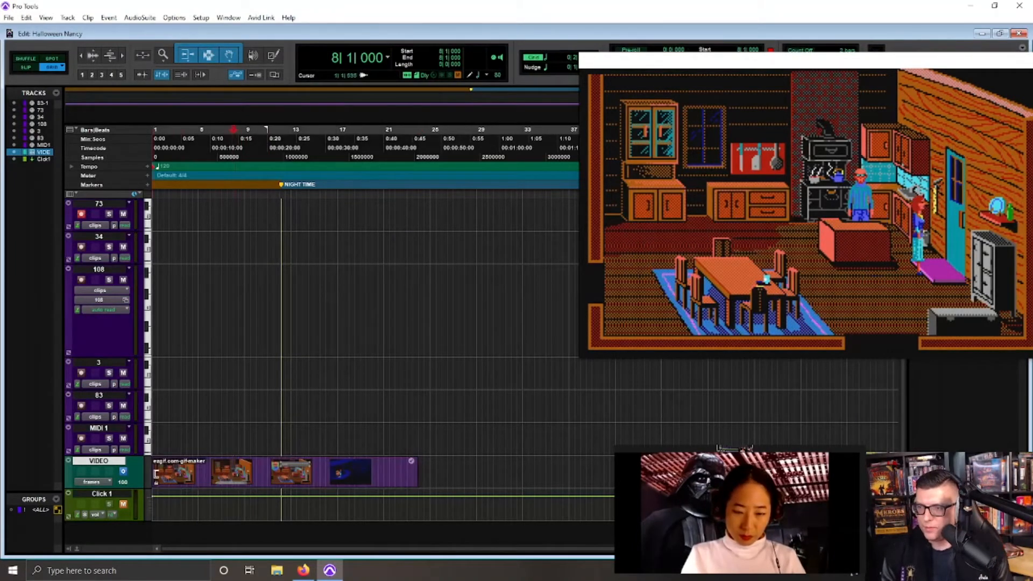
mouse_move(155, 476)
mouse_down()
mouse_move(261, 472)
mouse_move(156, 472)
mouse_up()
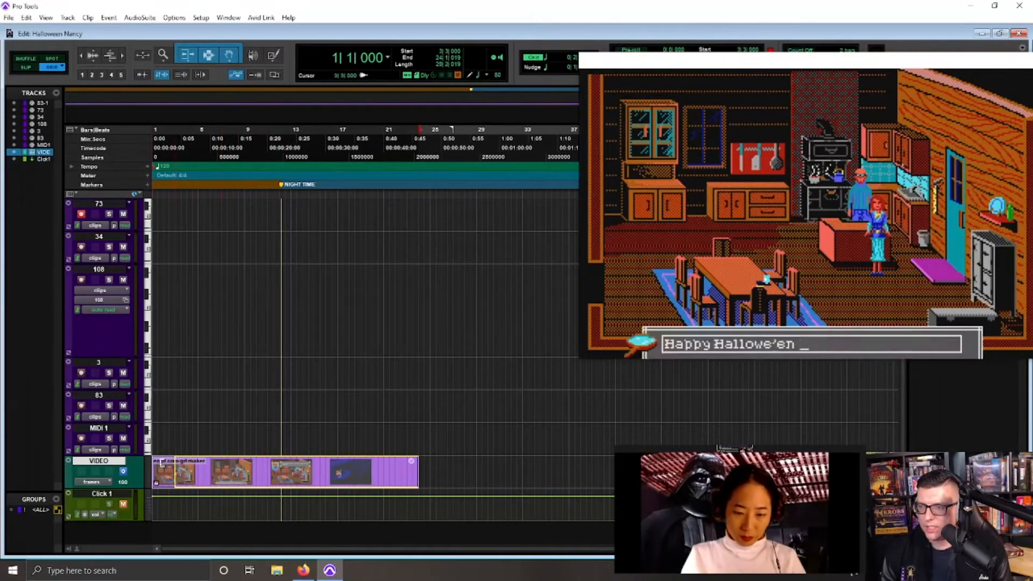
right_click(111, 461)
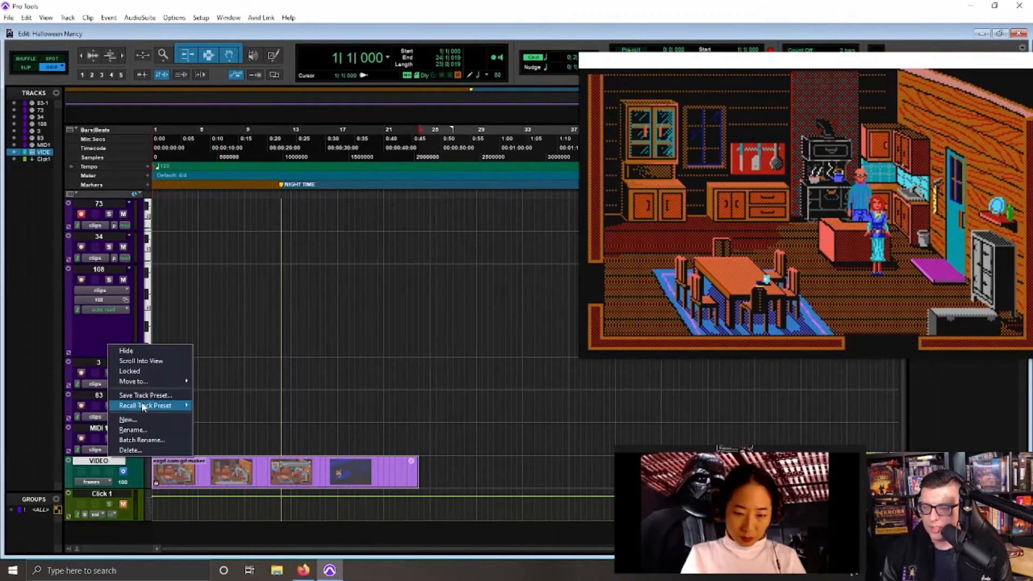
click(244, 468)
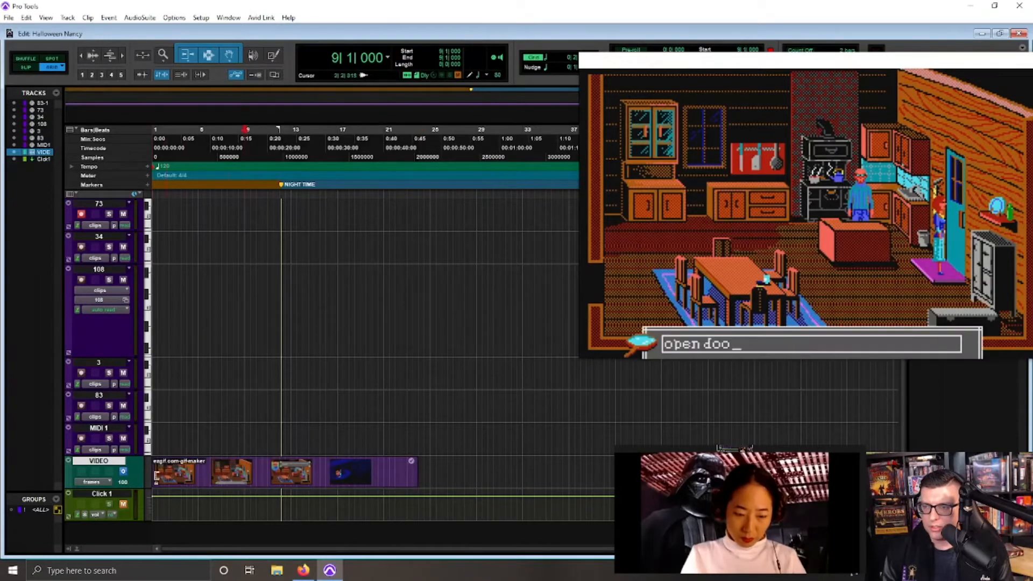
drag(155, 471, 110, 479)
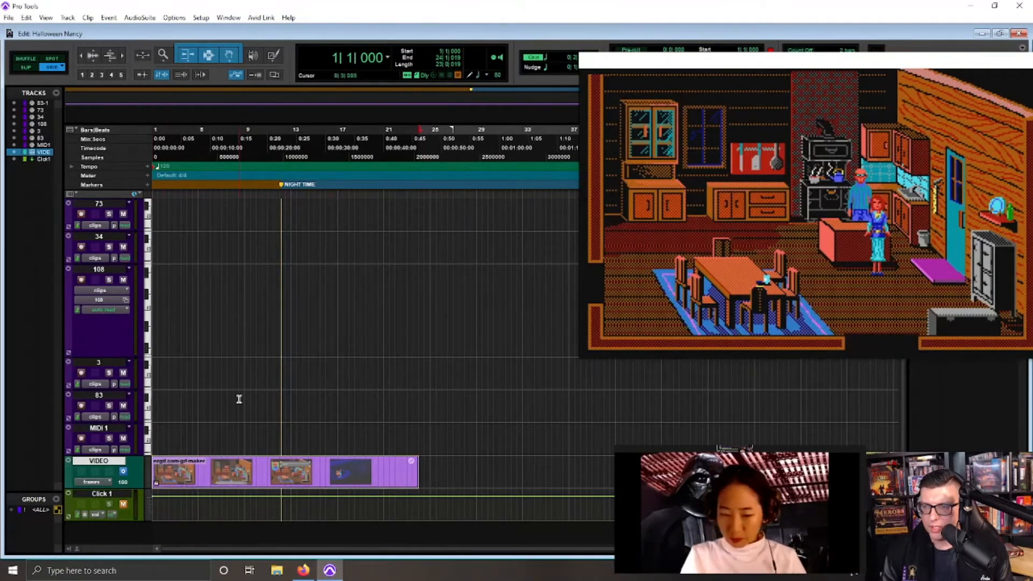
click(204, 465)
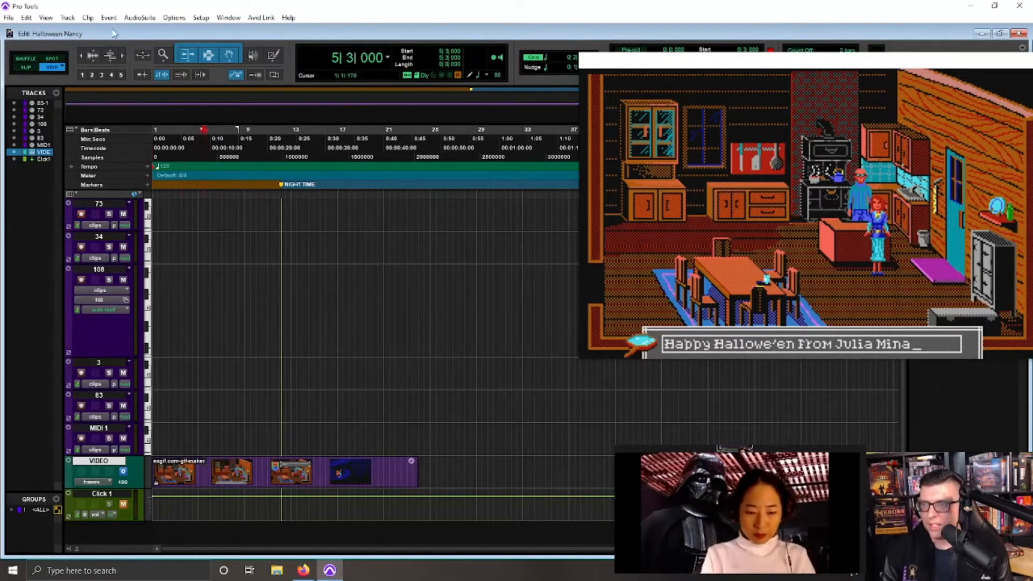
click(27, 18)
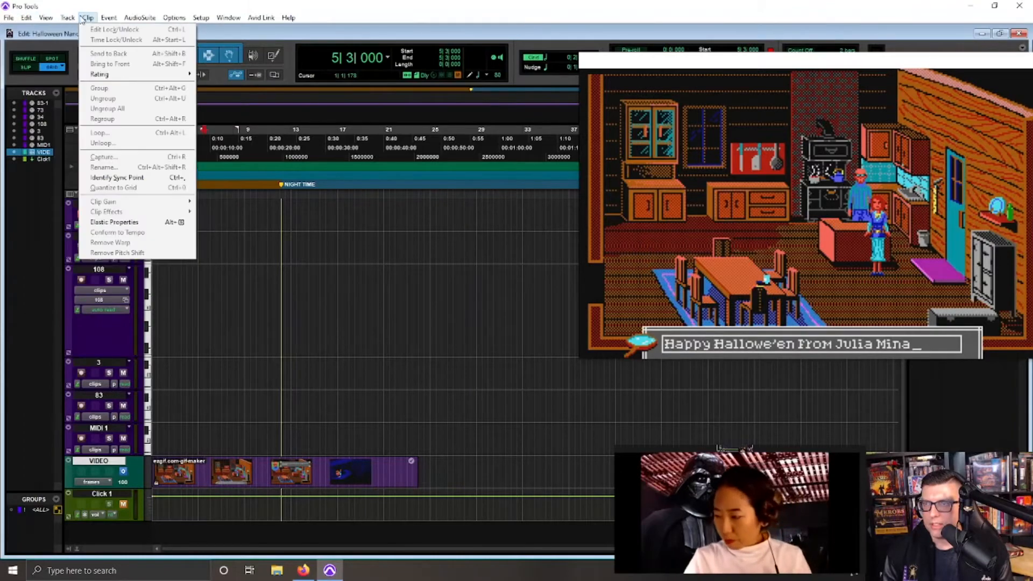
mouse_move(42, 19)
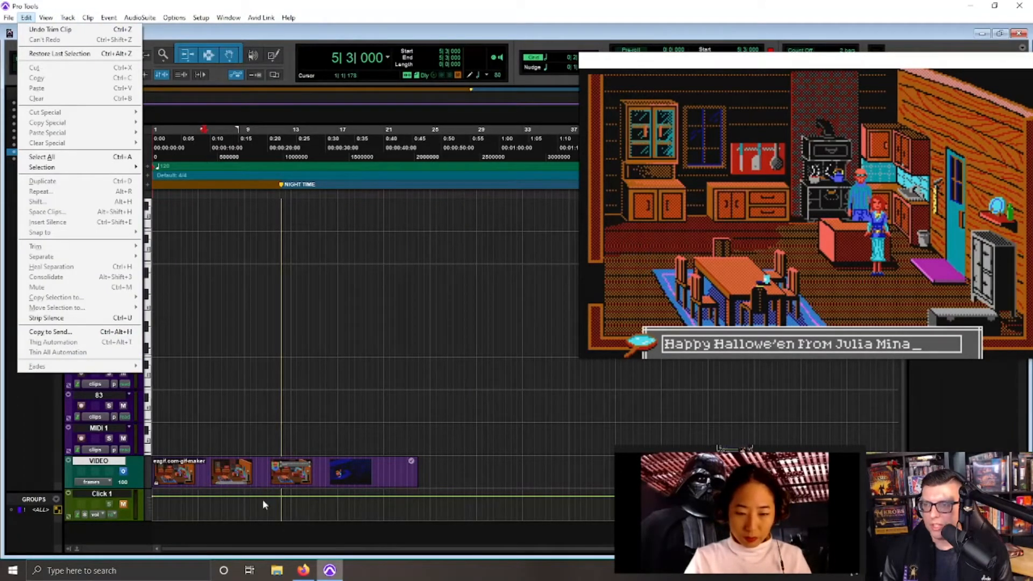
double_click(237, 480)
click(226, 140)
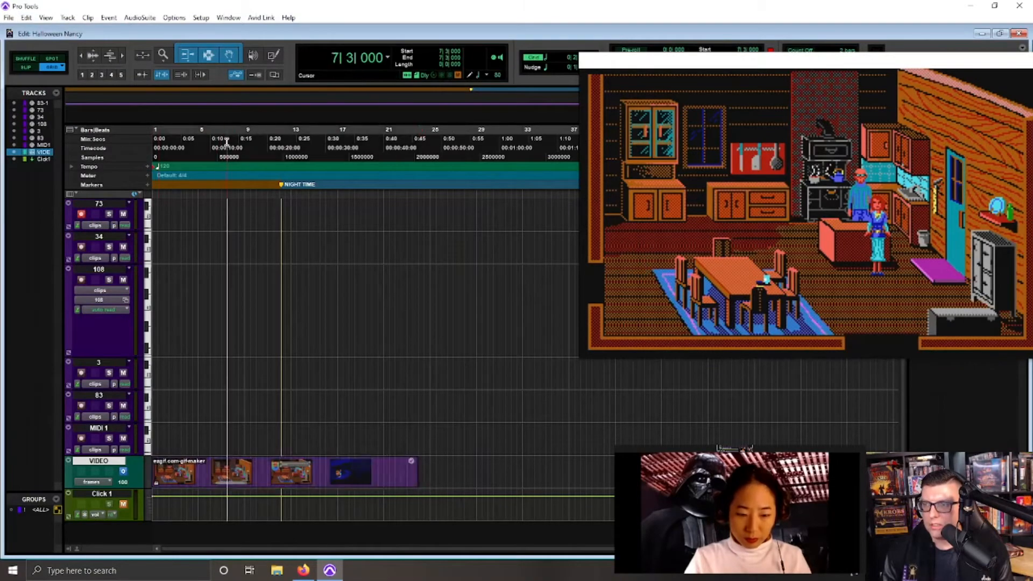
click(26, 18)
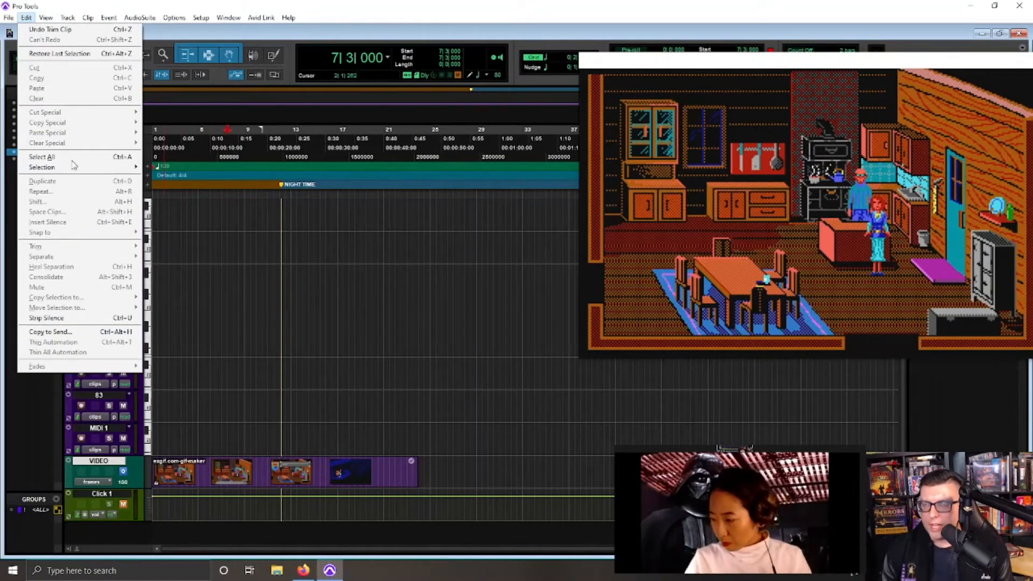
click(224, 356)
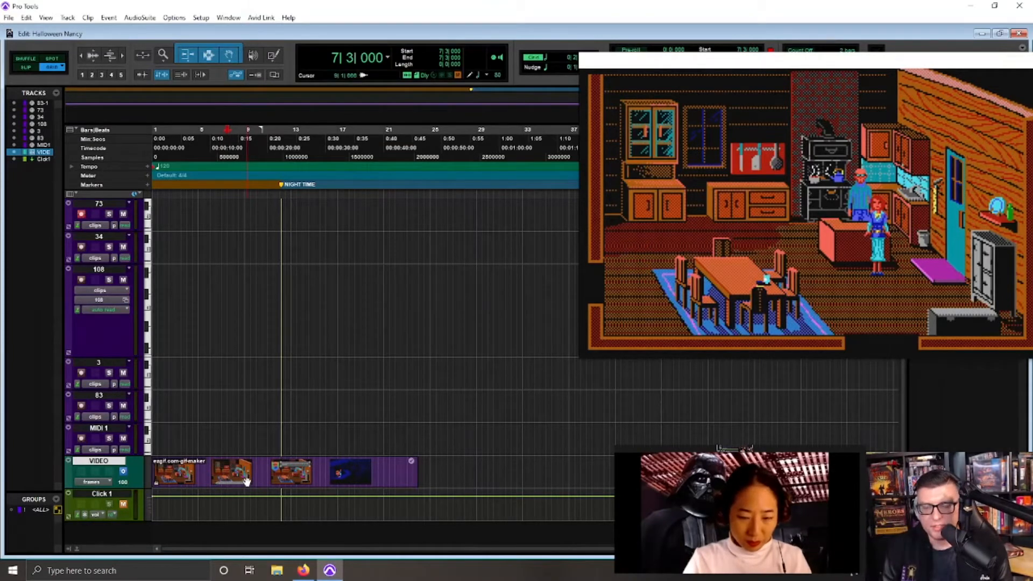
Step: Play the session's video from bar 1, then stop playback
click(152, 143)
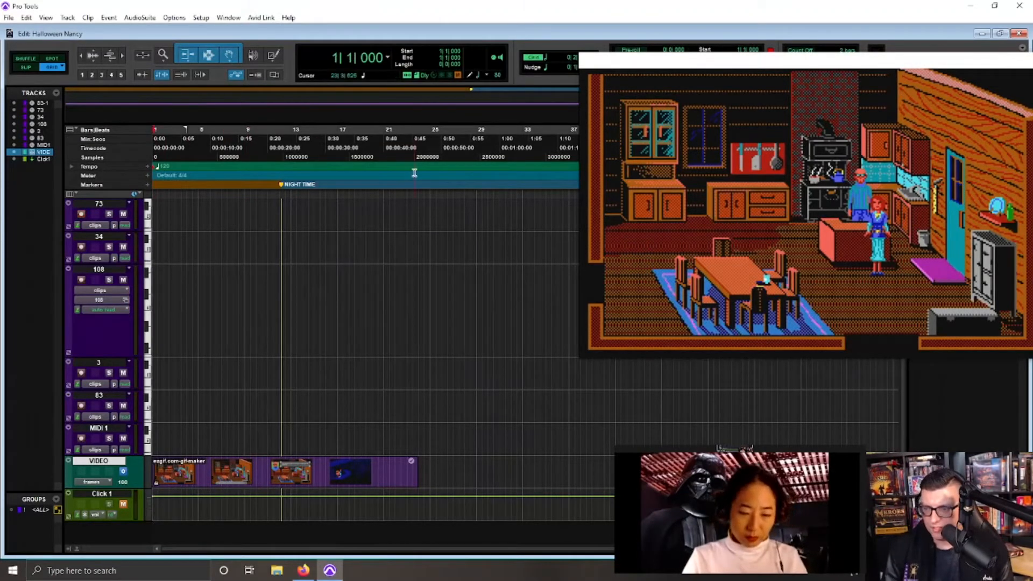
key(space)
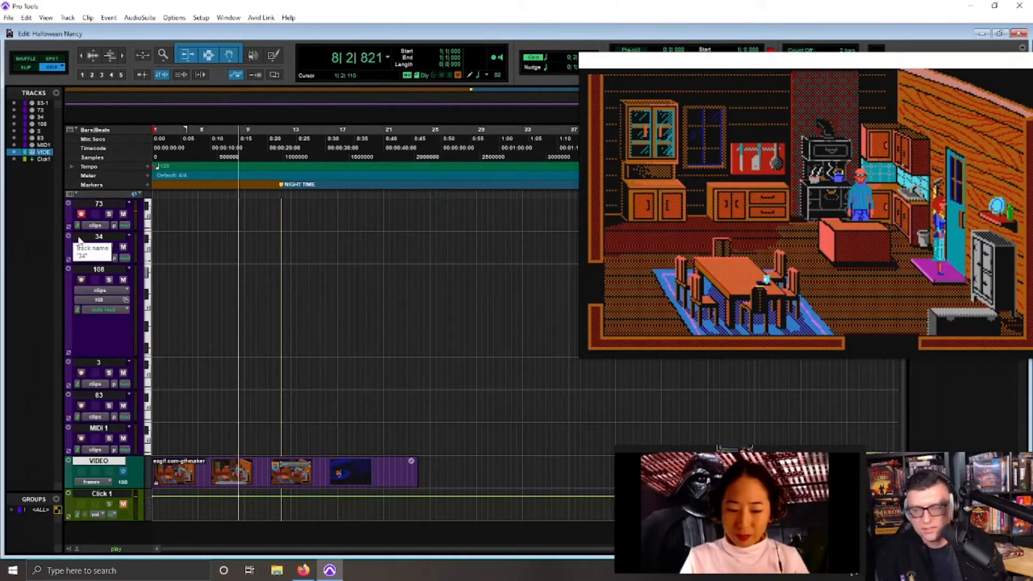
key(space)
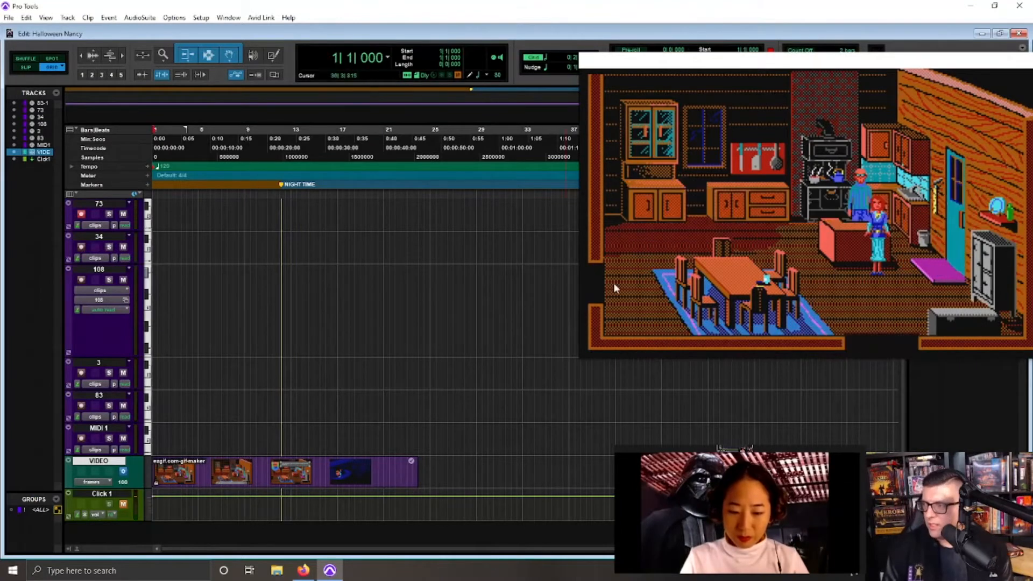
Step: Create one new tick-based MIDI track with the name MIDI
scroll(85, 307, down, 1)
scroll(85, 306, down, 1)
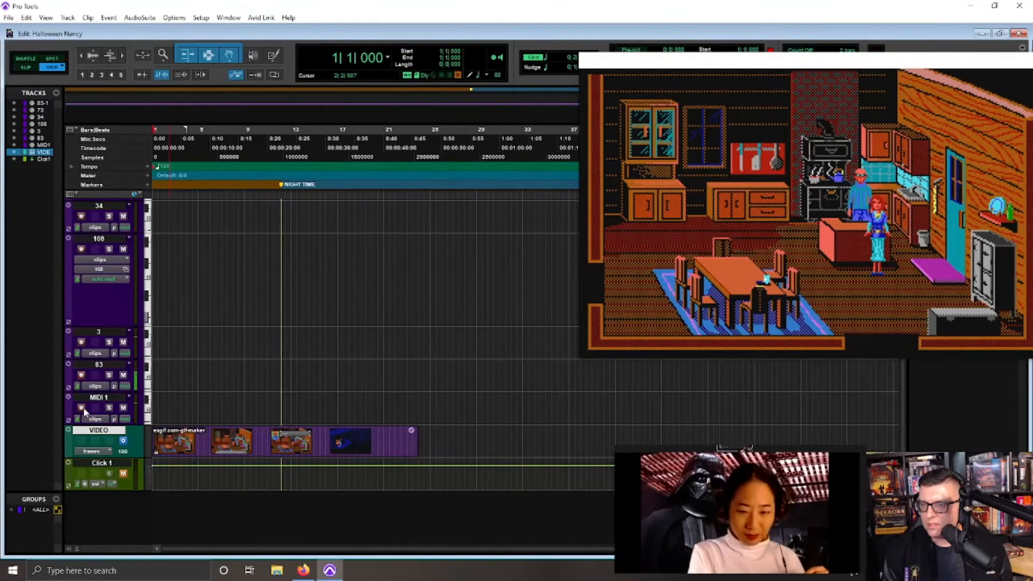
scroll(105, 344, up, 2)
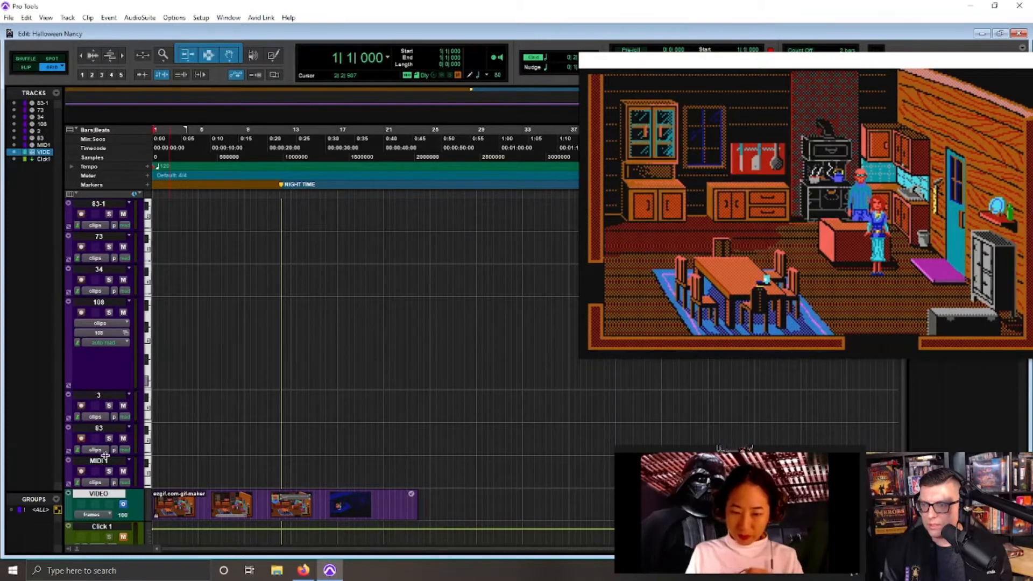
key(ctrl+shift+n)
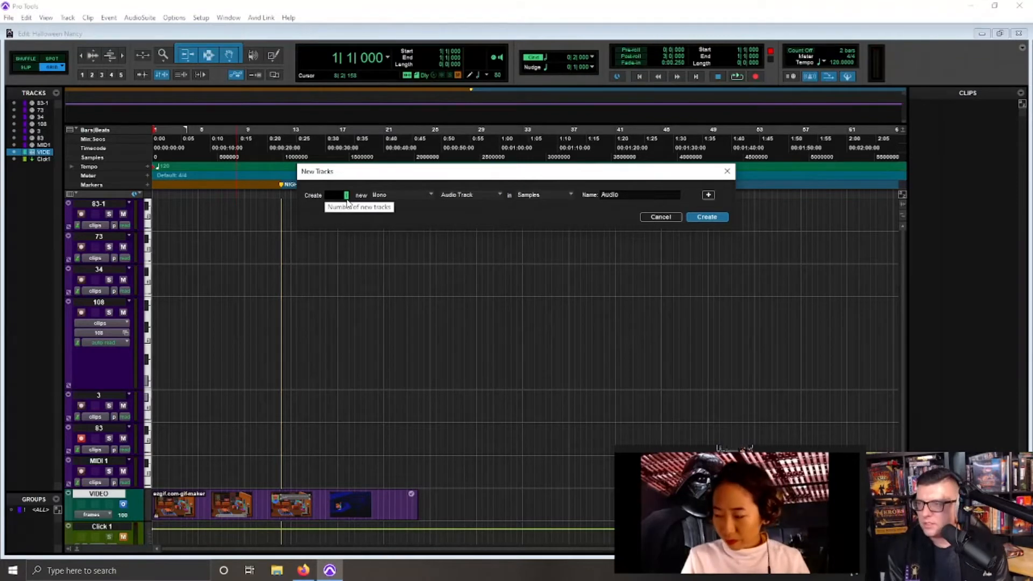
click(411, 196)
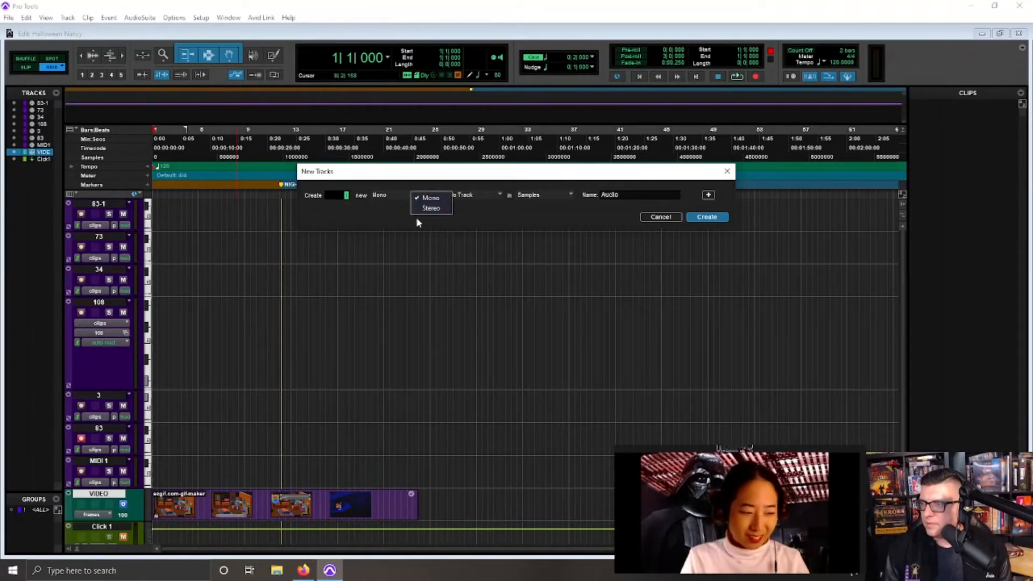
click(477, 194)
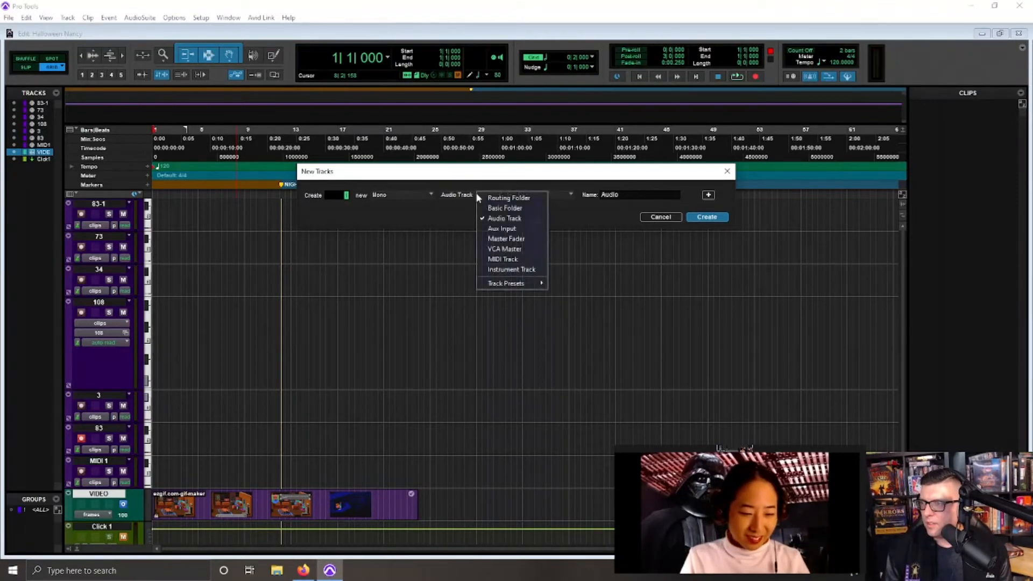
click(518, 261)
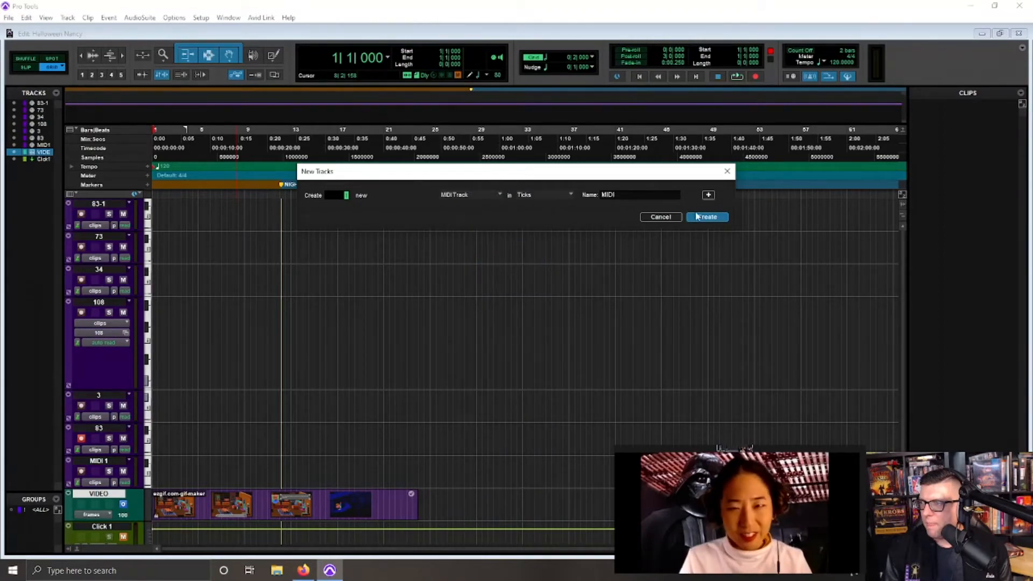
click(705, 217)
Step: Route the new MIDI 2 track's output to USB Uno MIDI Interface channel-10 and record-enable the track
scroll(168, 421, down, 3)
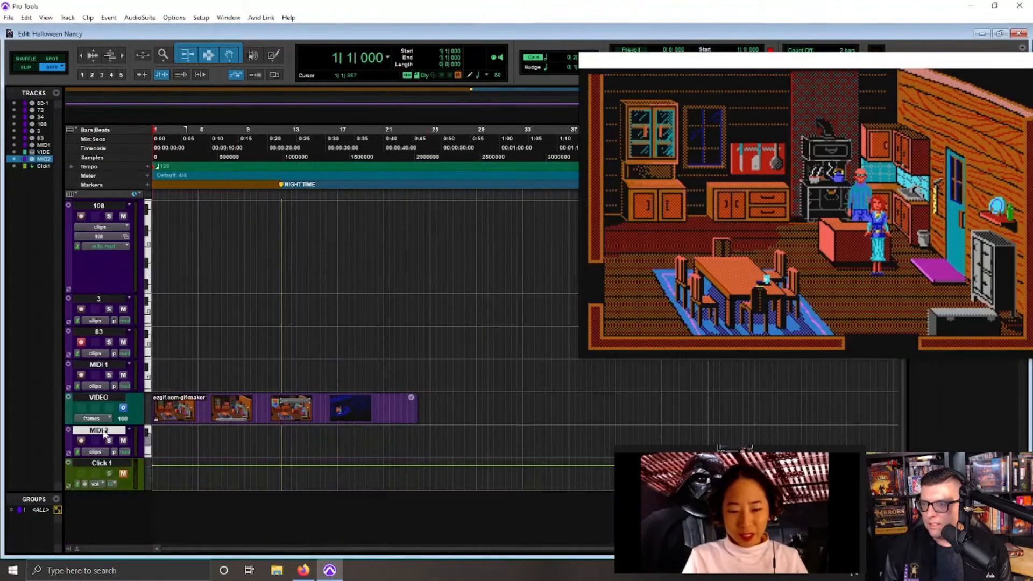
key(ctrl+equal)
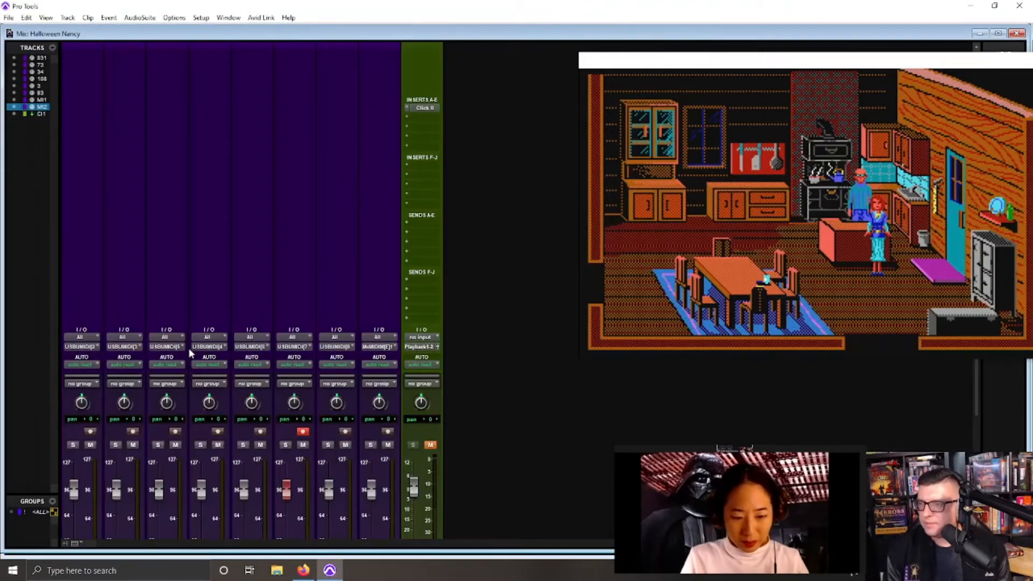
click(420, 337)
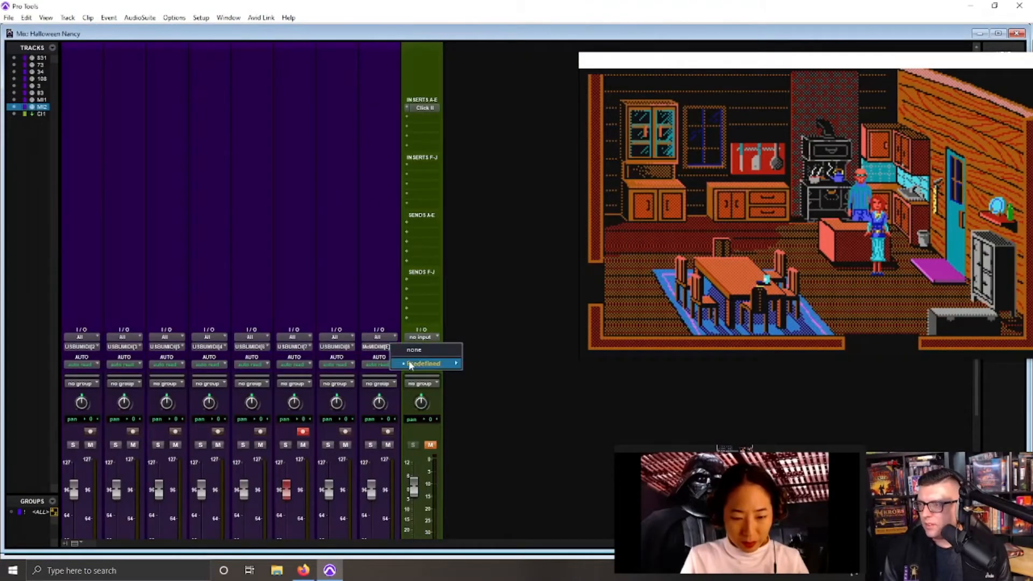
mouse_move(425, 364)
mouse_move(515, 435)
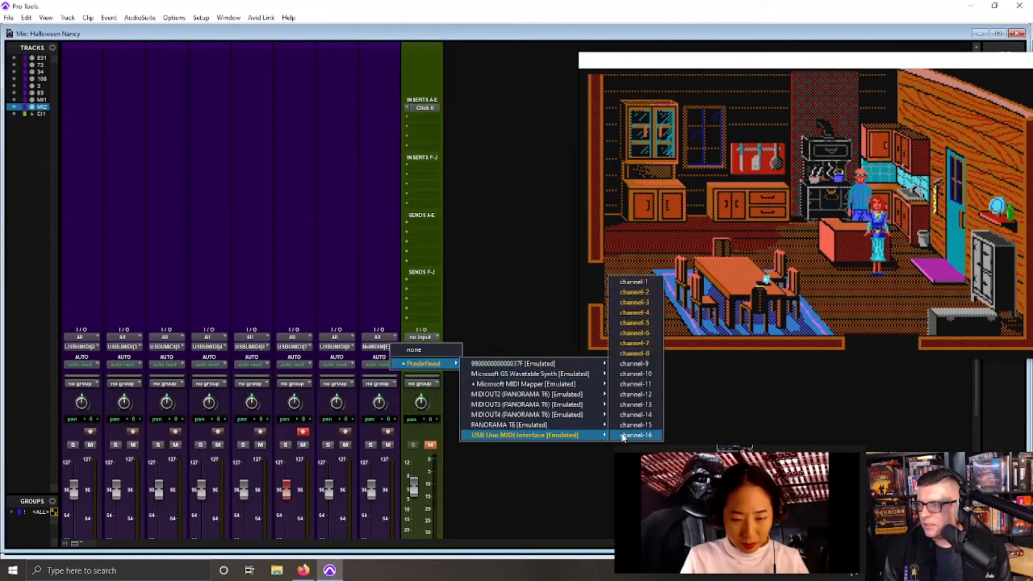
click(635, 371)
click(388, 431)
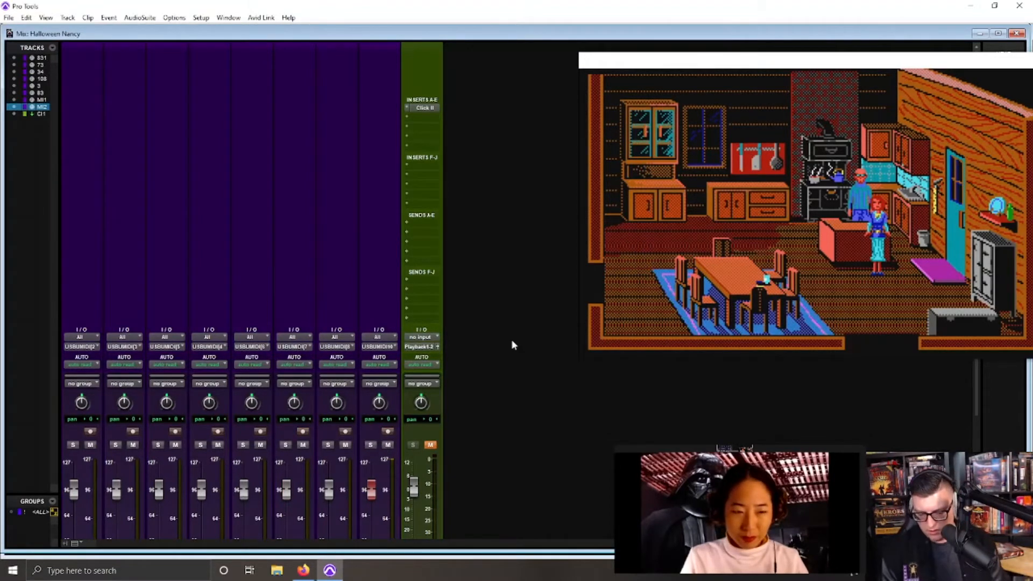
key(ctrl+equal)
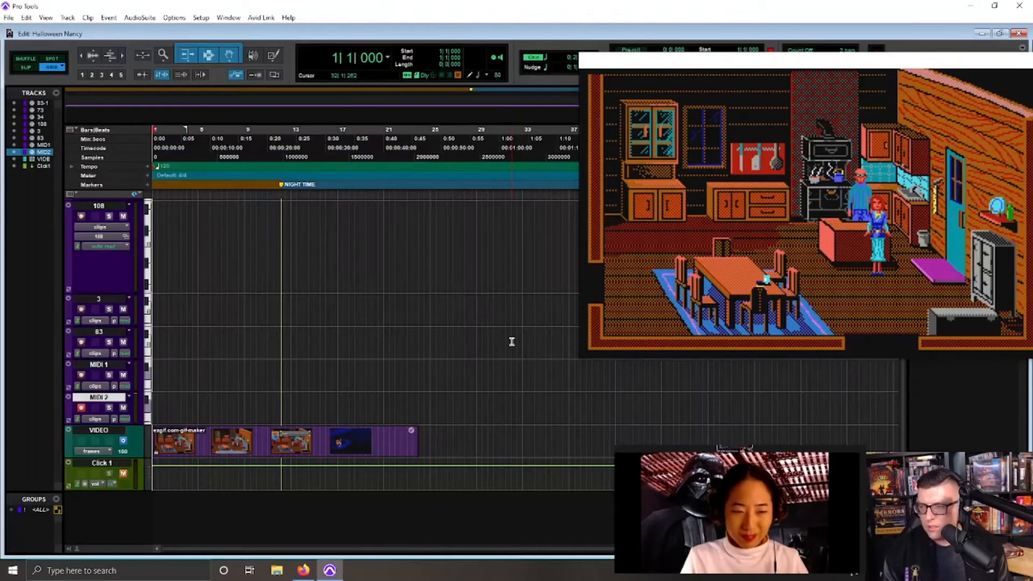
Step: Record-enable the MIDI 1 track and play the session from the start
click(81, 375)
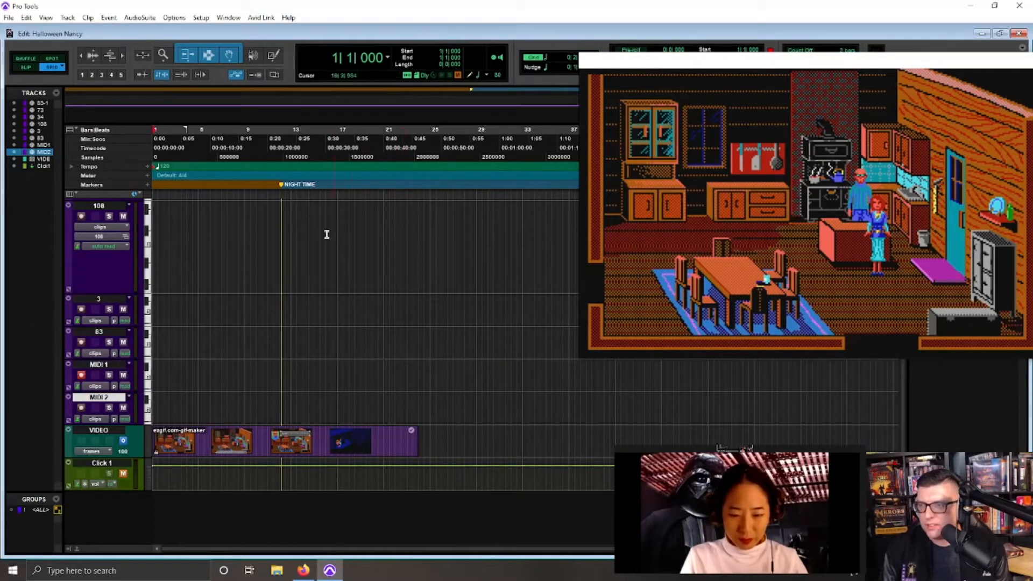
key(space)
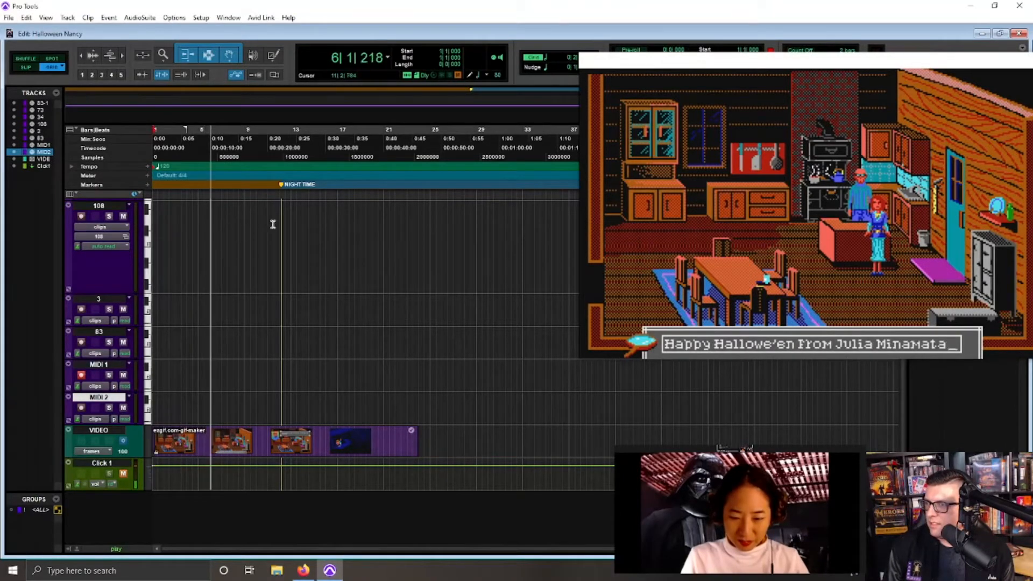
Step: Select bars 1 to 12 on track 108, stop playback and enlarge the timeline around that range
drag(280, 221, 153, 242)
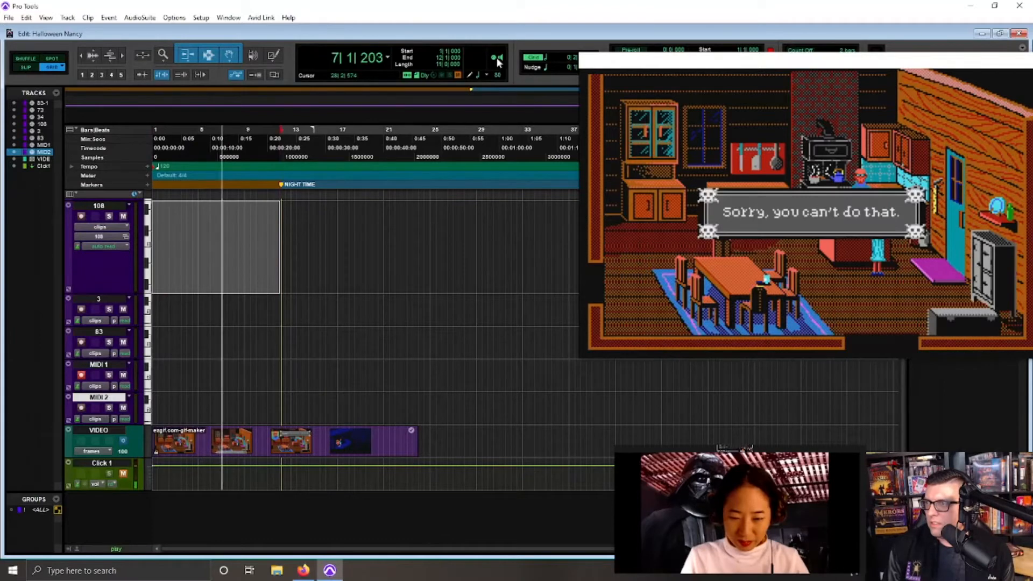
key(space)
key(t)
key(t)
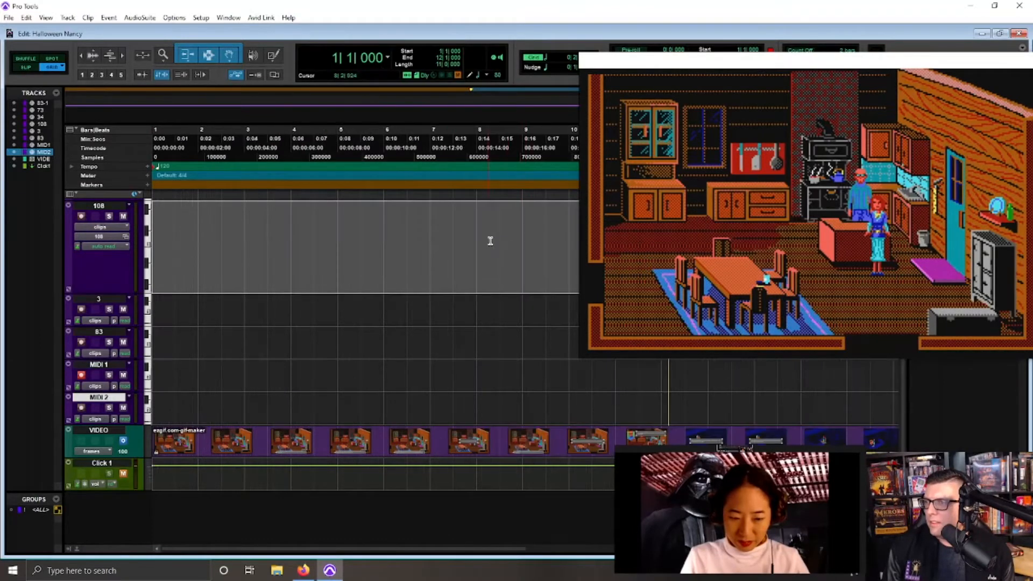
key(r)
Step: Select the whole clip on the VIDEO track and set the main counter to Min:Secs, with the video window moved aside
double_click(669, 434)
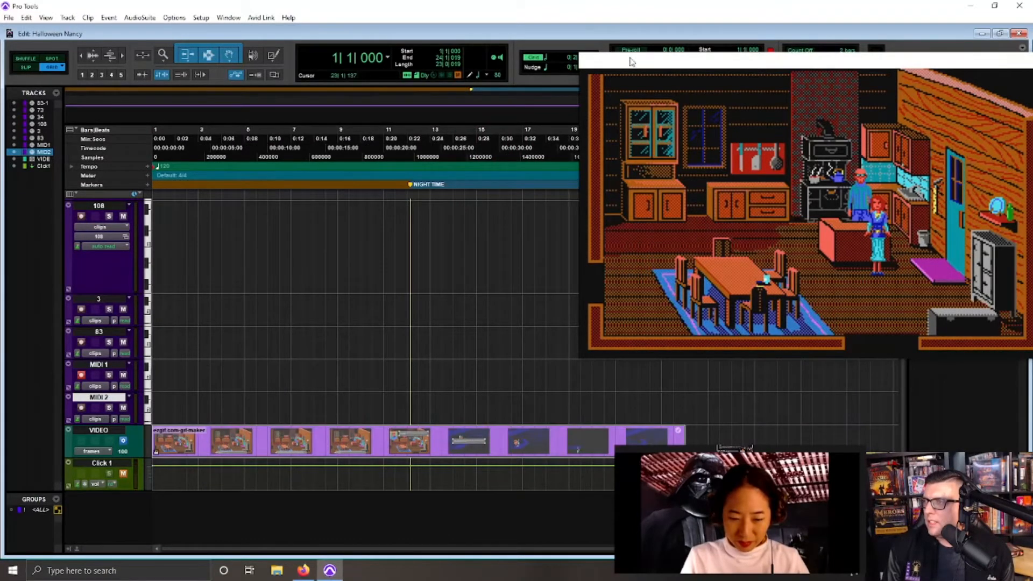
drag(631, 60, 732, 47)
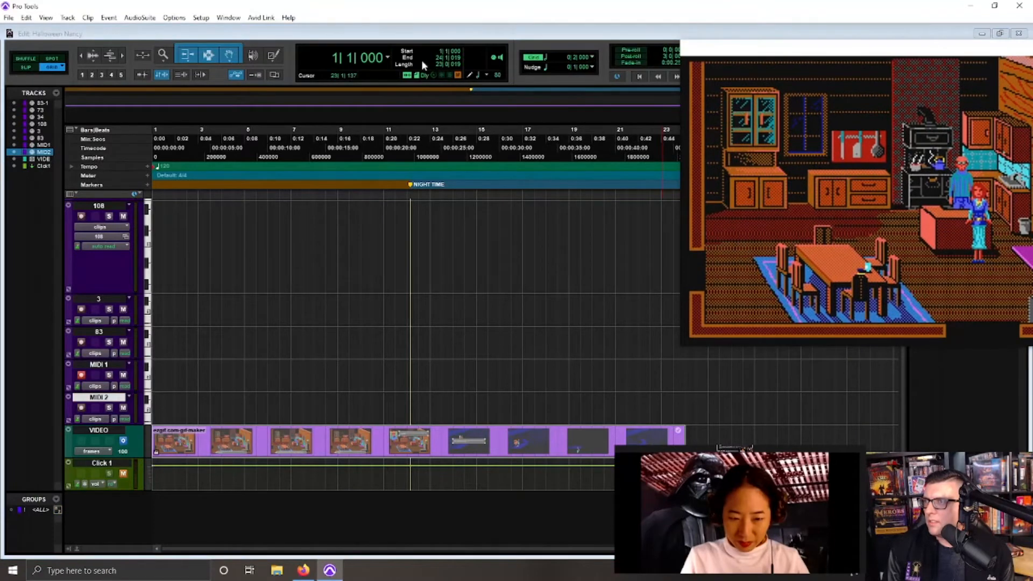
click(386, 59)
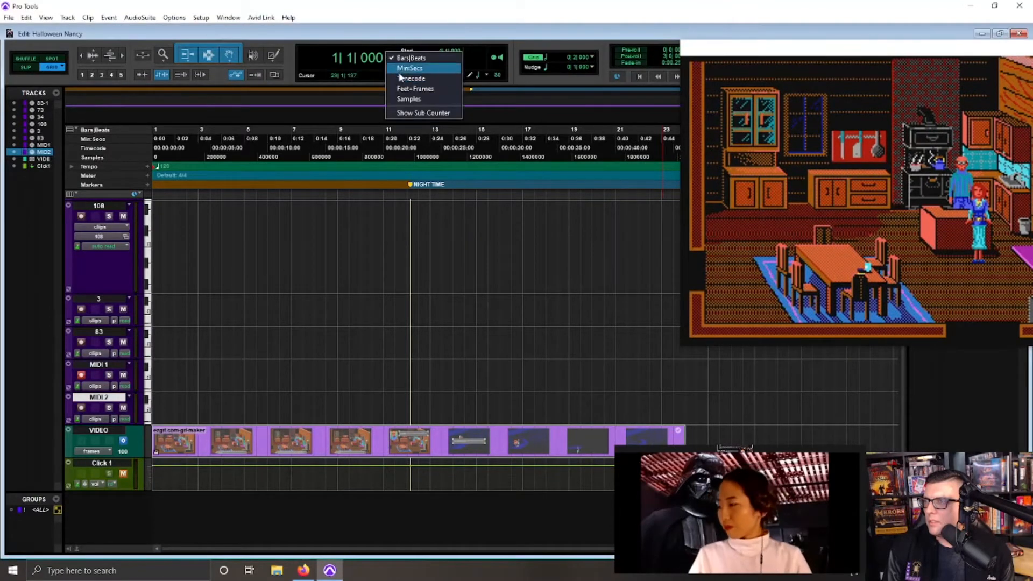
click(403, 67)
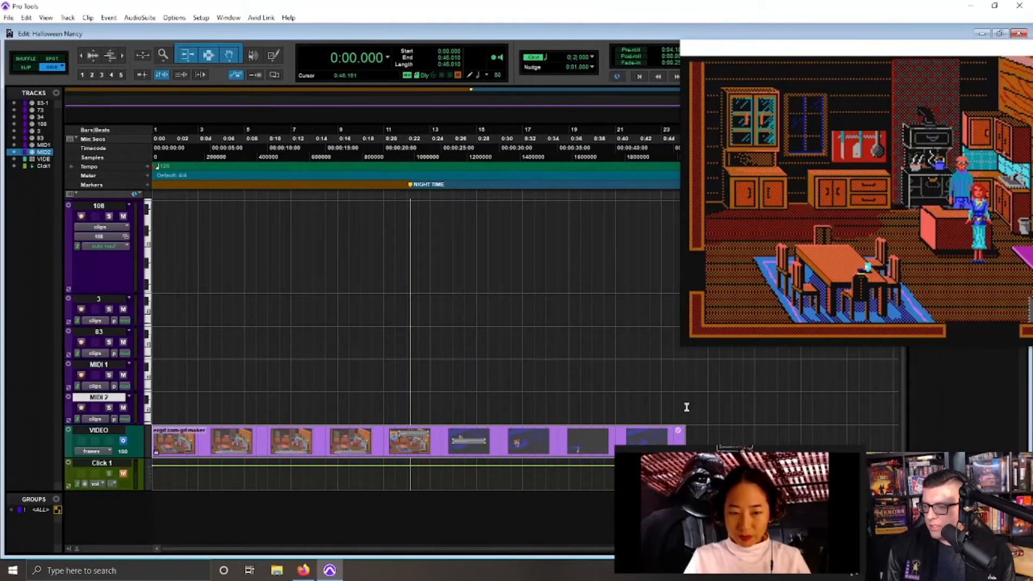
Step: Move the video window further aside to uncover the timeline and zoom out until it extends well past one minute
mouse_move(303, 569)
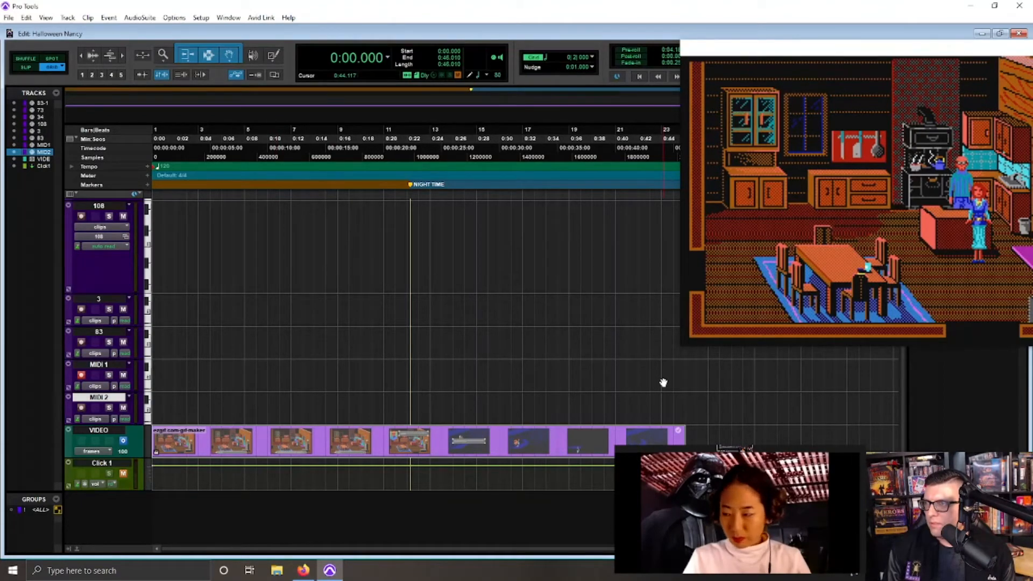
mouse_move(741, 55)
mouse_down()
mouse_move(827, 40)
mouse_move(733, 60)
mouse_up()
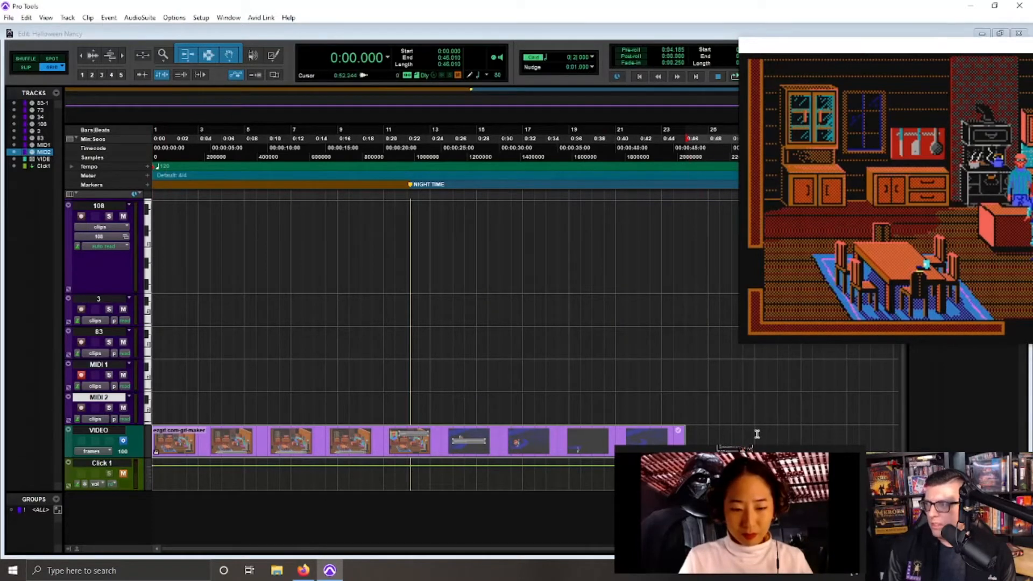
drag(823, 43, 937, 39)
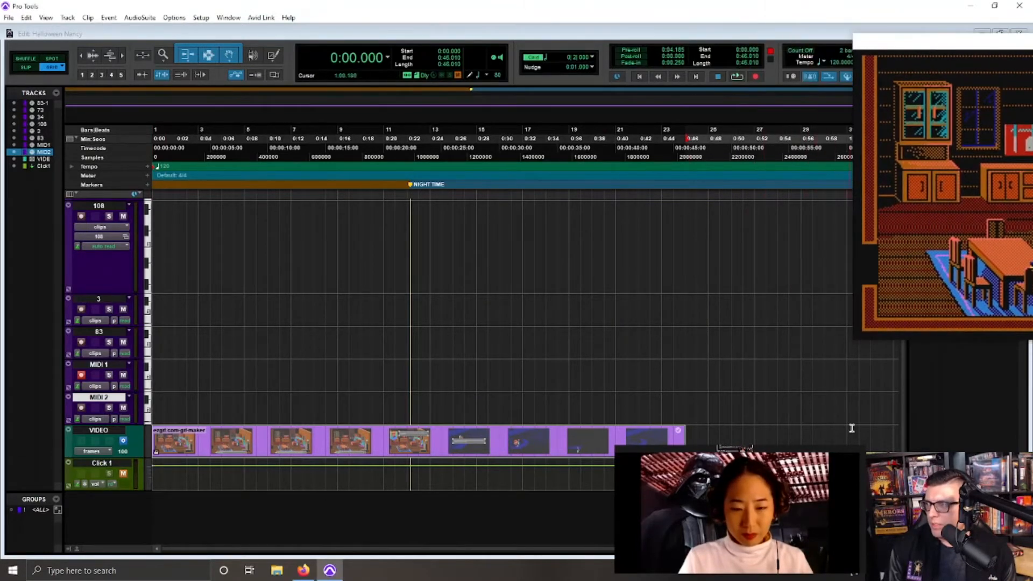
click(868, 449)
key(r)
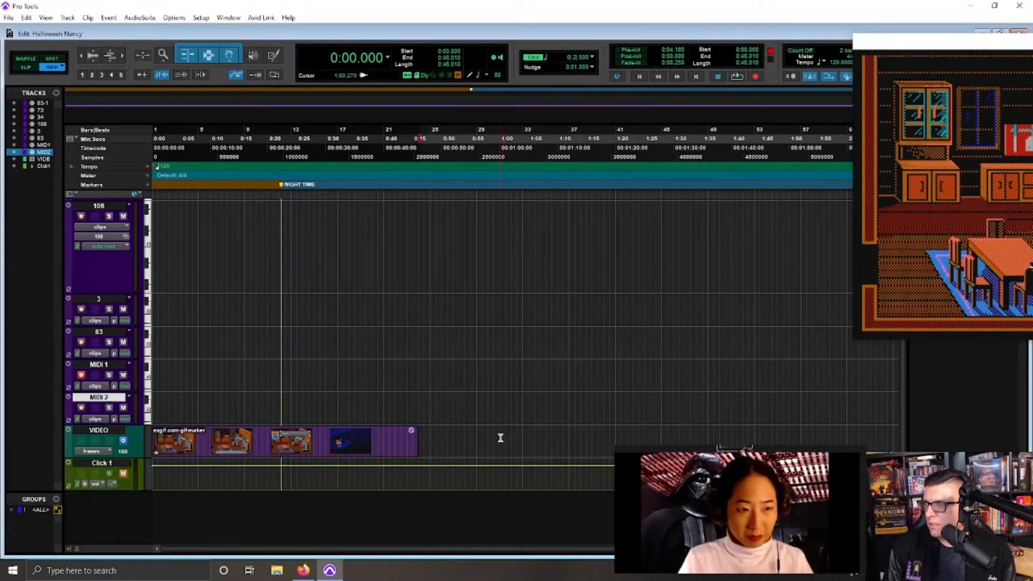
Step: Select the VIDEO track from the start to one minute and try the TCE Trim tool on the clip's end
drag(500, 438, 55, 447)
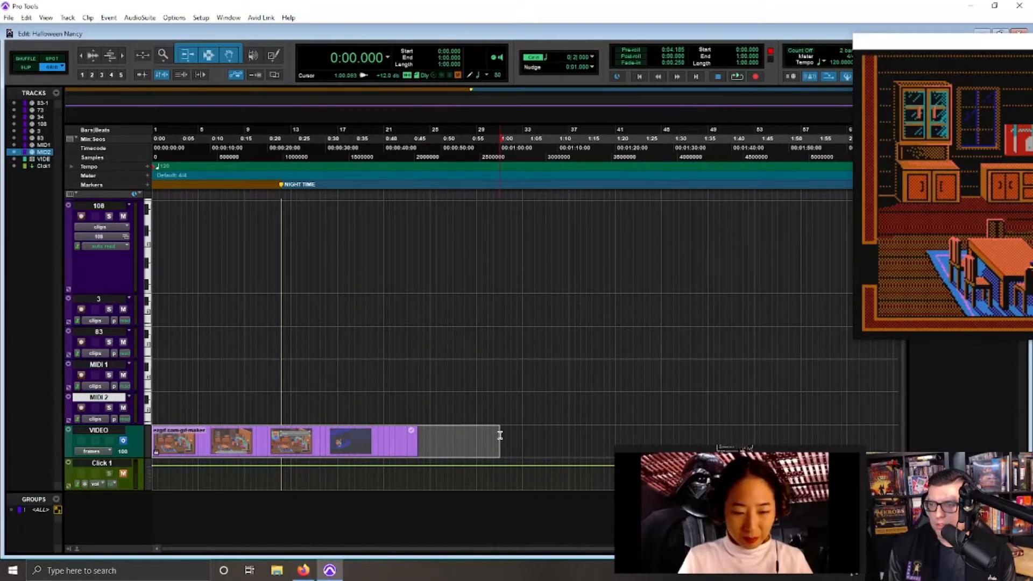
click(411, 361)
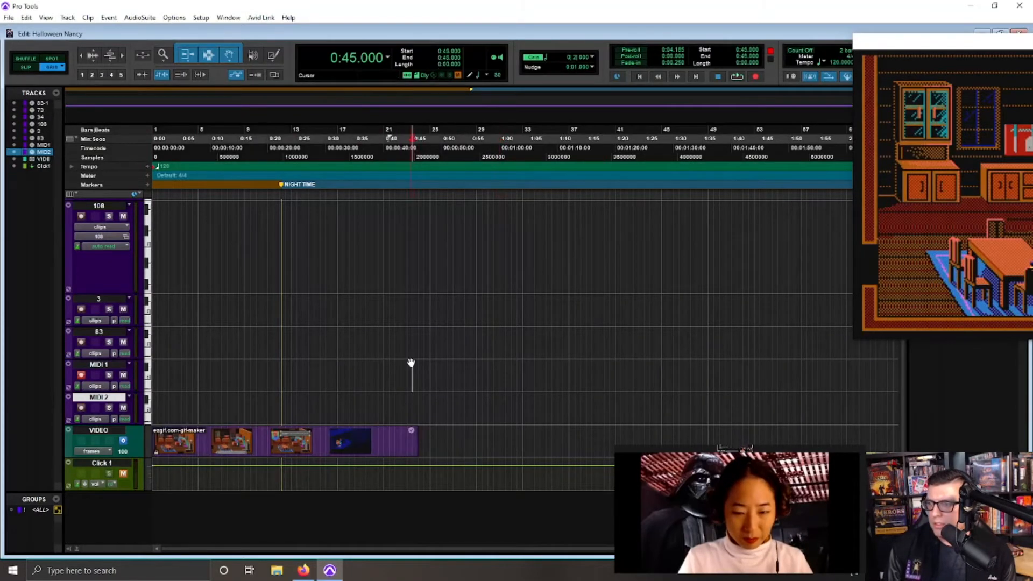
click(217, 55)
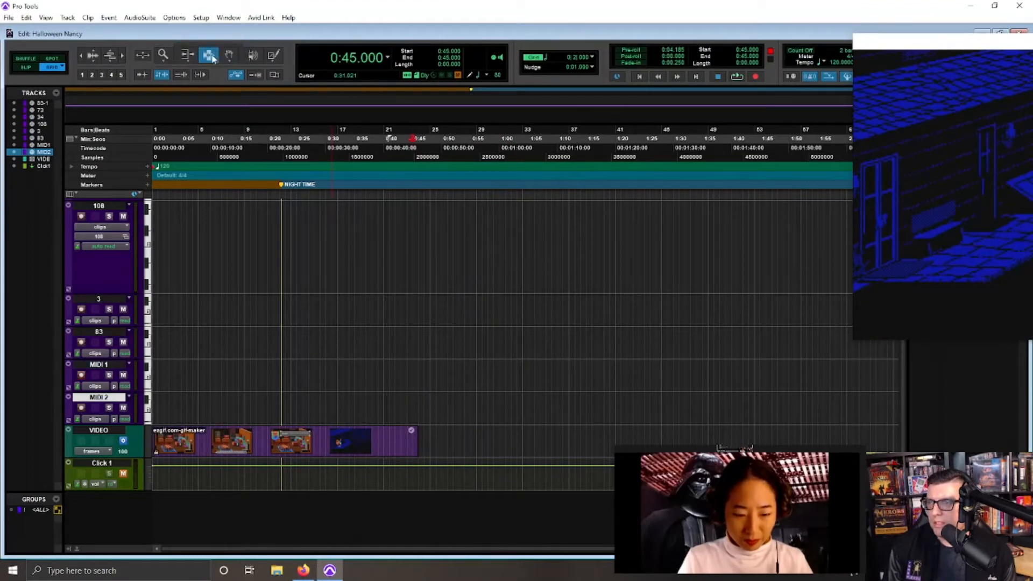
drag(182, 56, 213, 78)
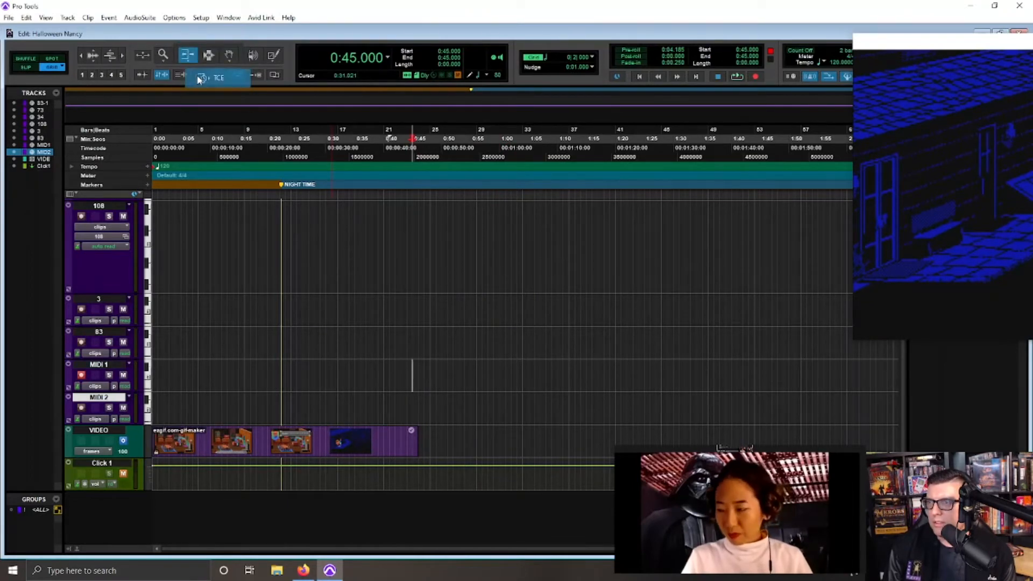
click(414, 442)
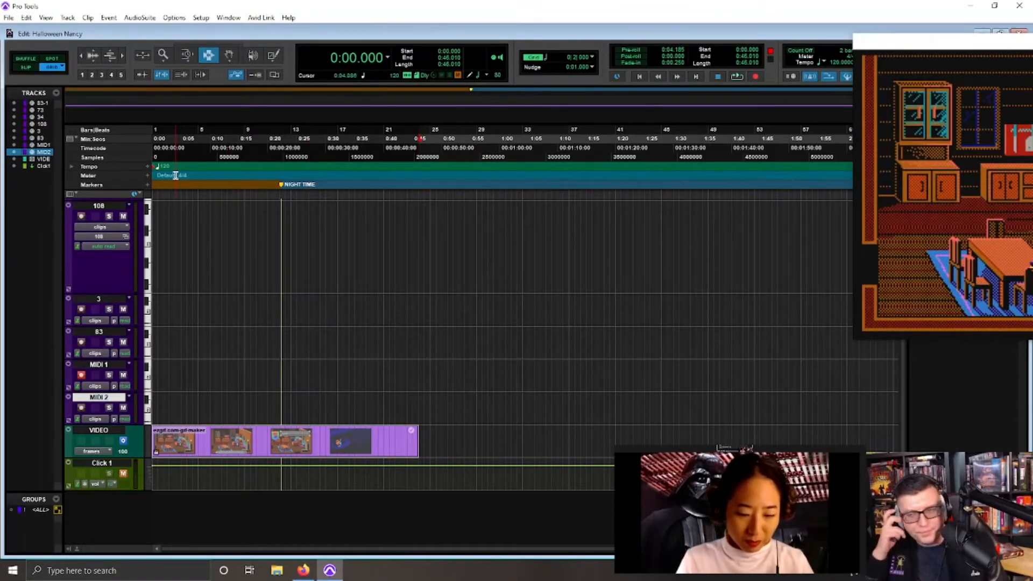
Step: Try a tempo change to 92 BPM at bar 1, undo it and cancel a second tempo change
click(147, 166)
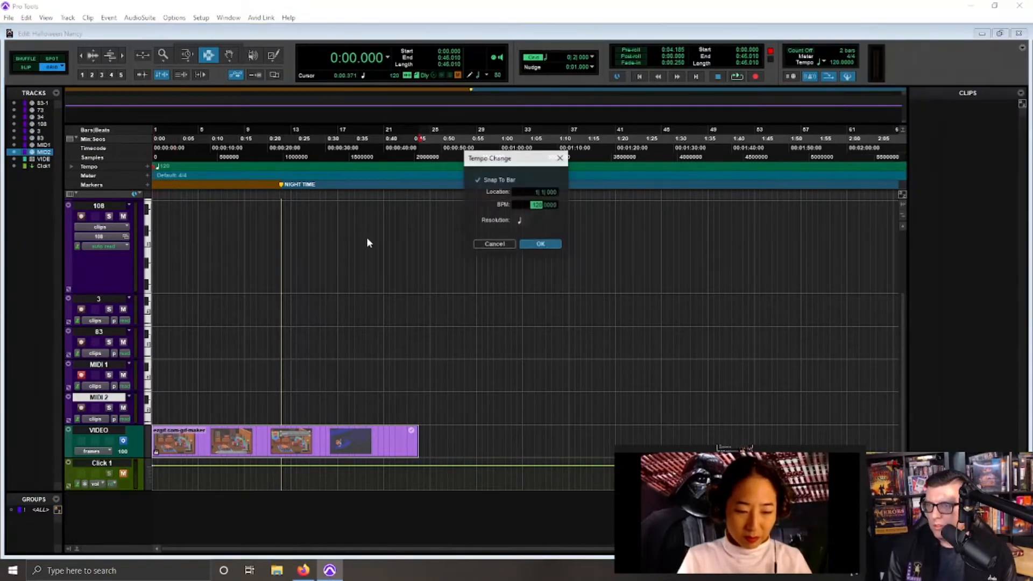
text(92)
key(Return)
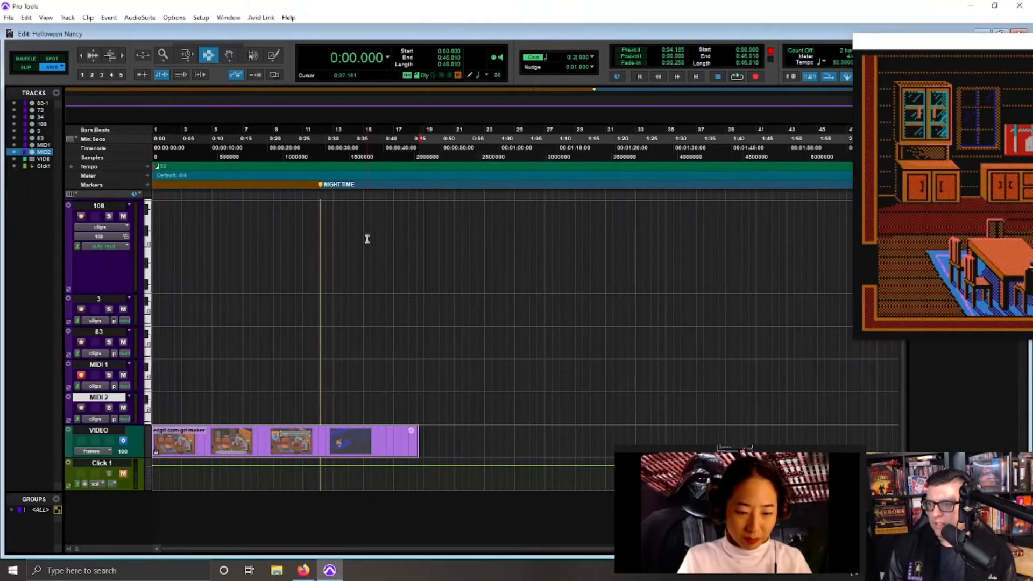
key(ctrl+z)
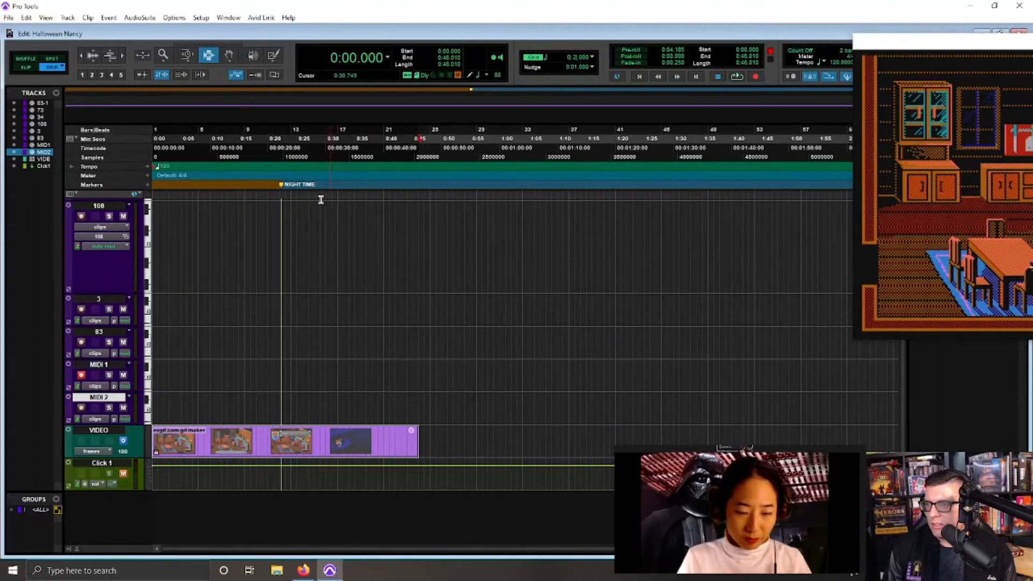
double_click(155, 167)
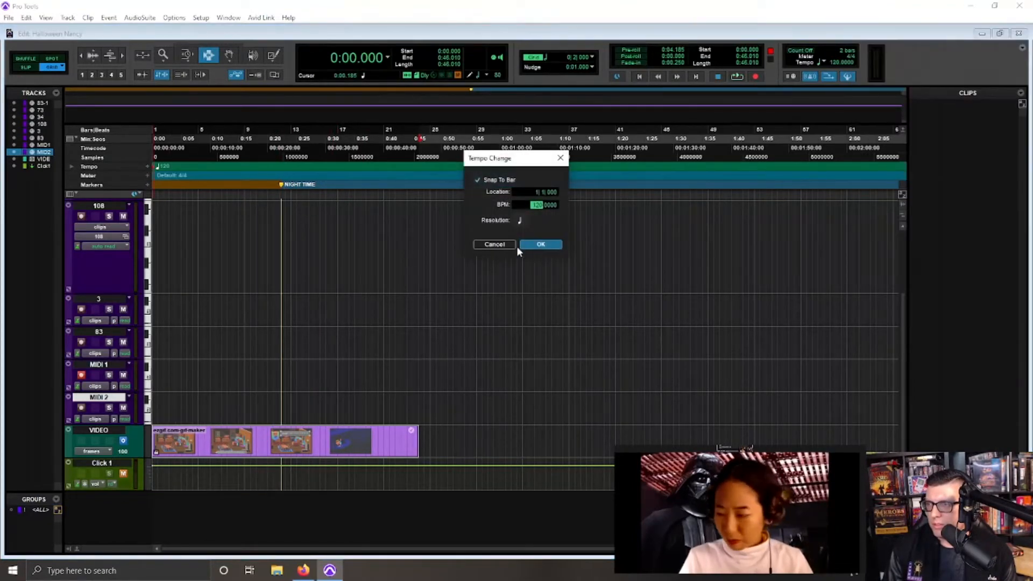
click(494, 245)
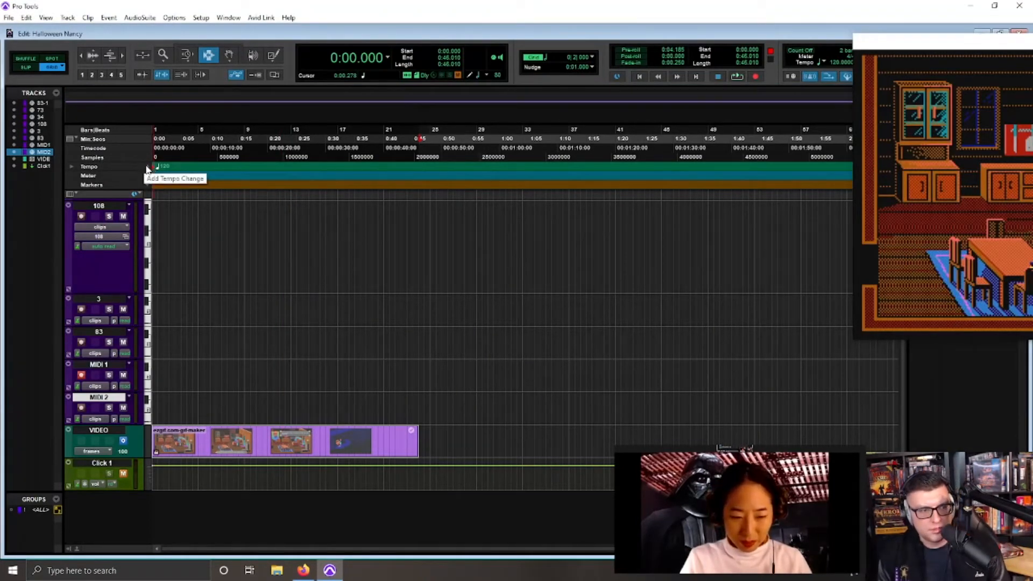
Step: Bring the full video window back into view, play the session from the start and record-enable track 83
drag(966, 42, 570, 61)
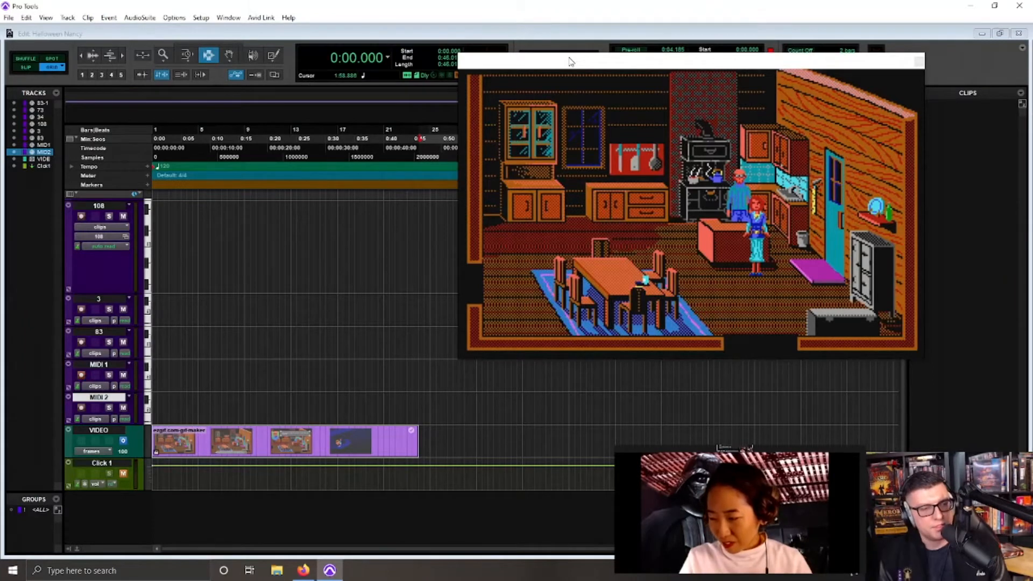
click(153, 149)
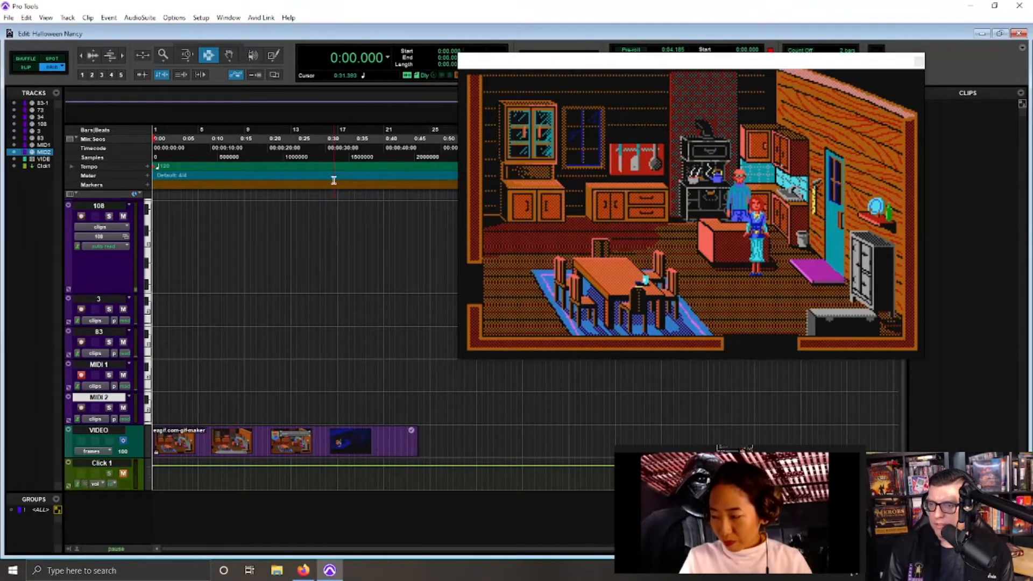
key(space)
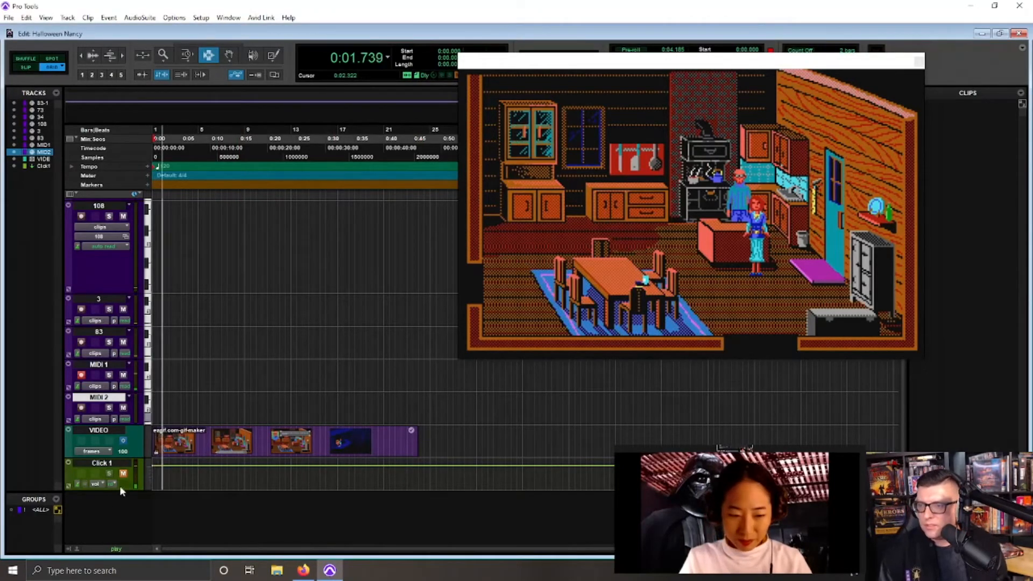
click(81, 342)
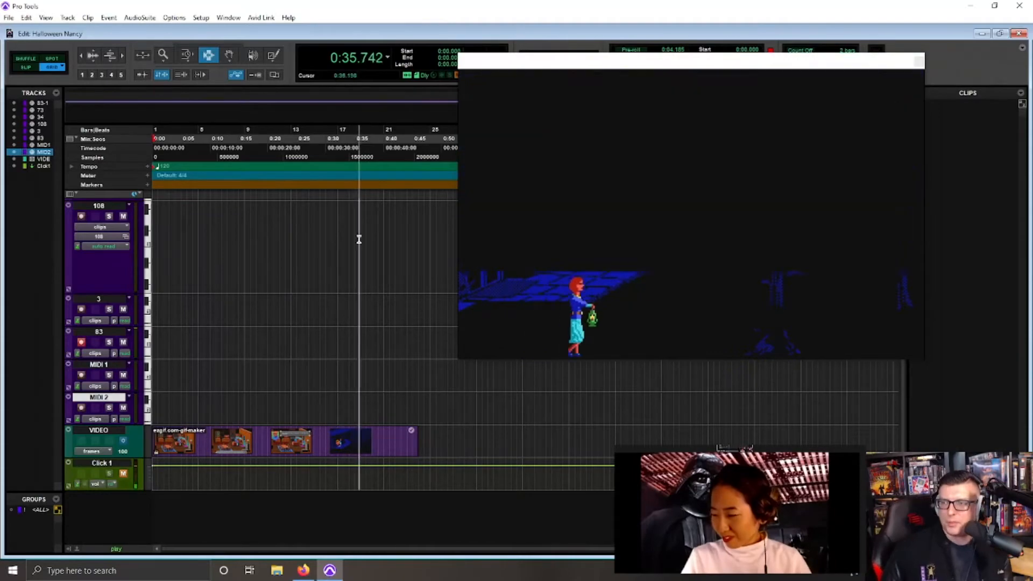
Step: Stop playback and select from the start to 25 seconds on track 108 to check where the outdoor scene begins
click(291, 198)
drag(291, 198, 8, 219)
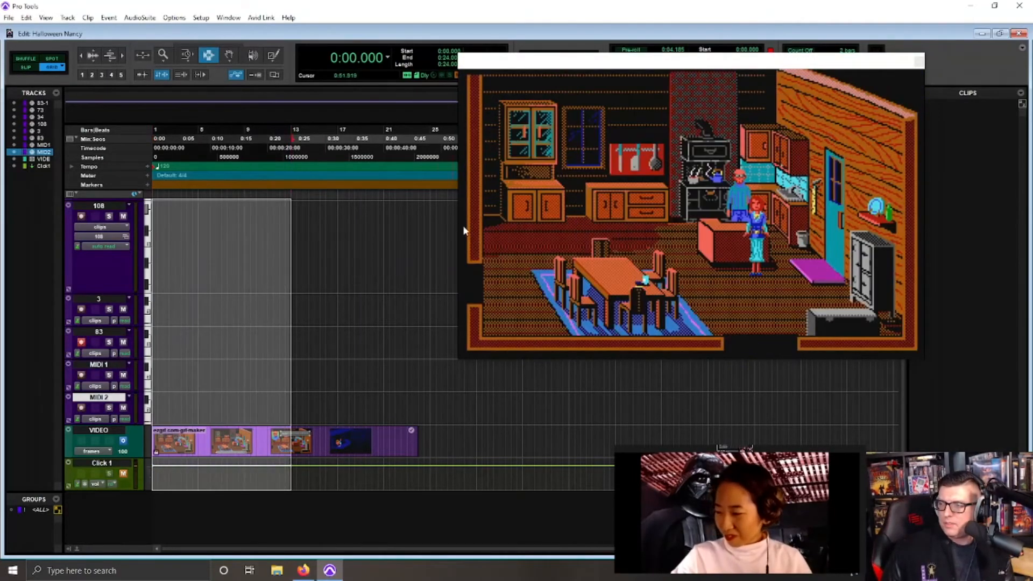
drag(285, 208, 153, 212)
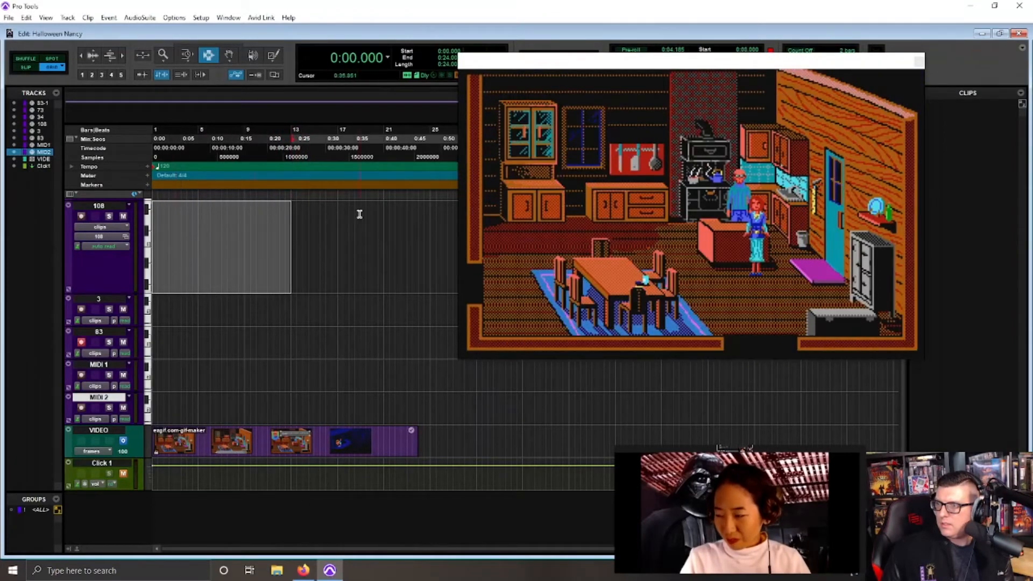
drag(294, 210, 300, 210)
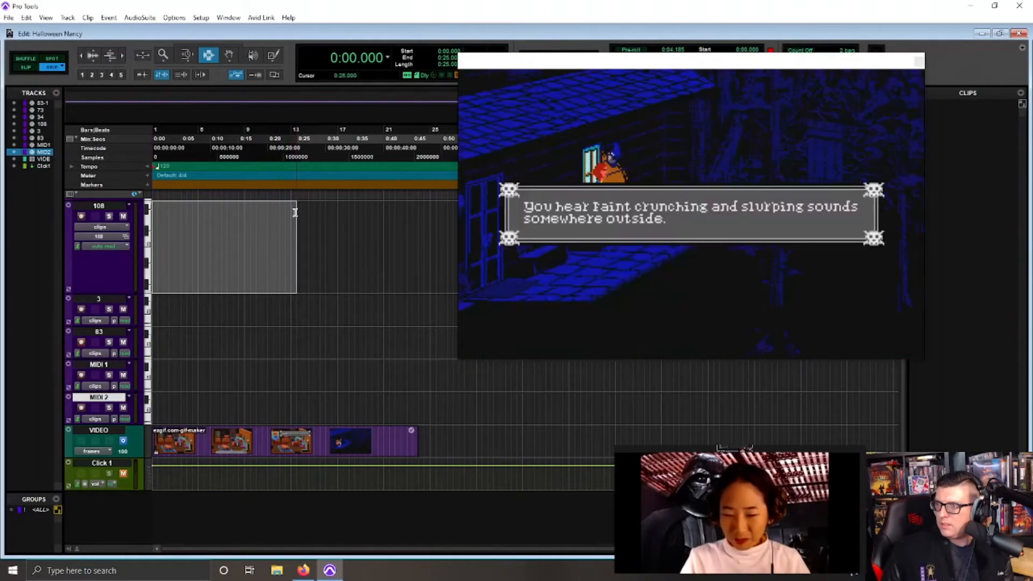
Step: Audition the change to the outdoor scene from 24 and 22 seconds, and add a marker at 0:22.000
click(302, 213)
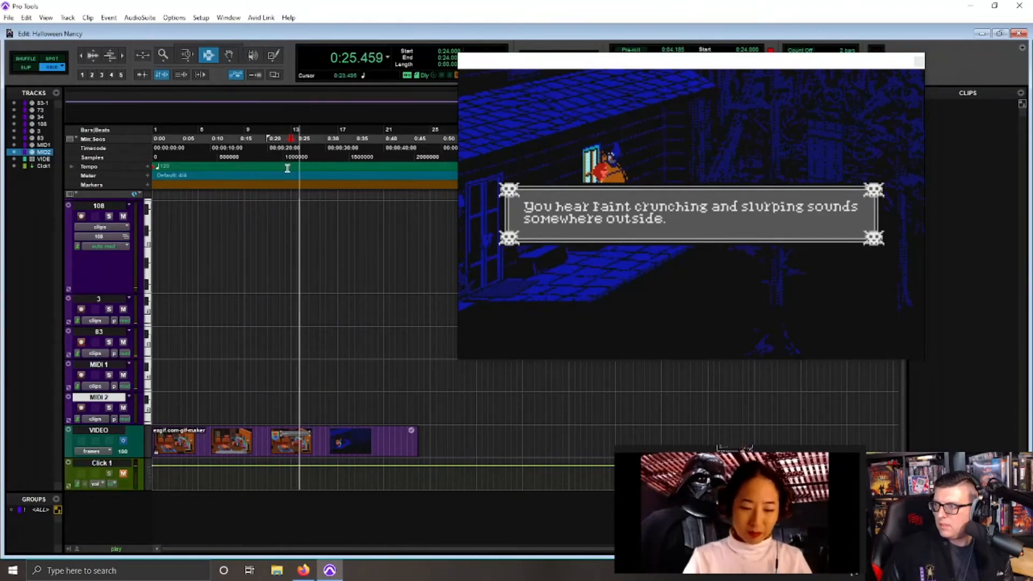
click(278, 167)
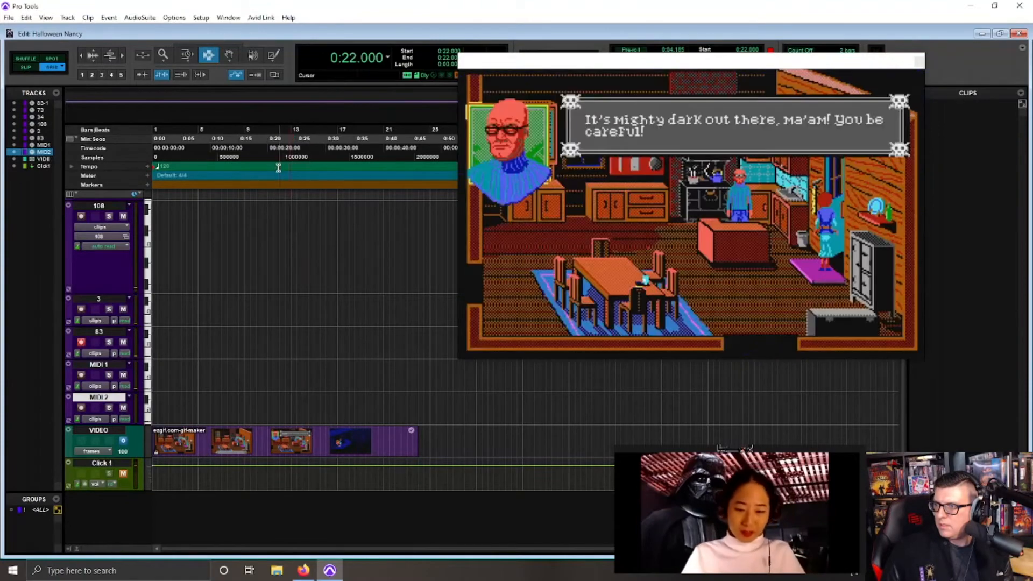
key(space)
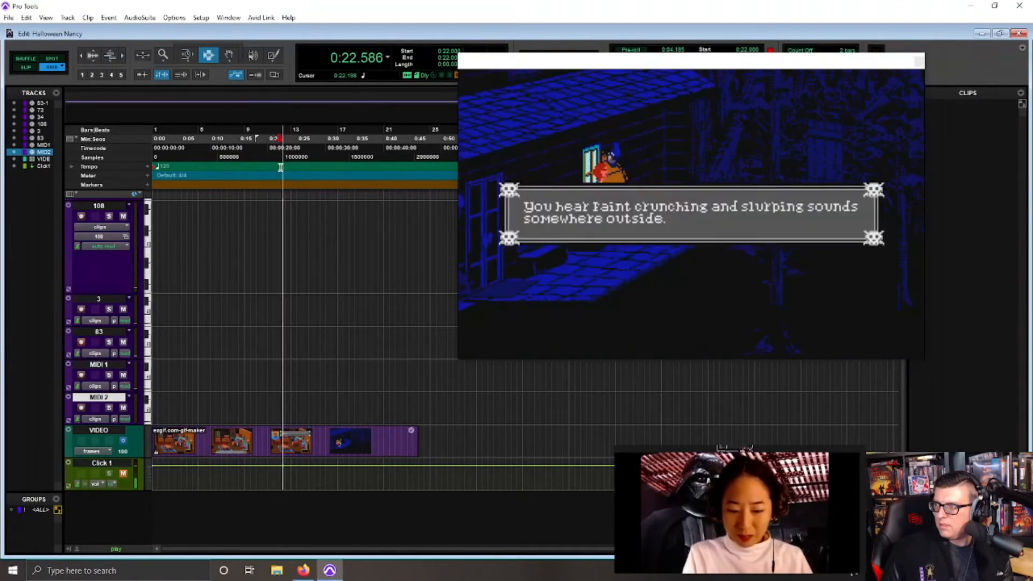
key(space)
key(space)
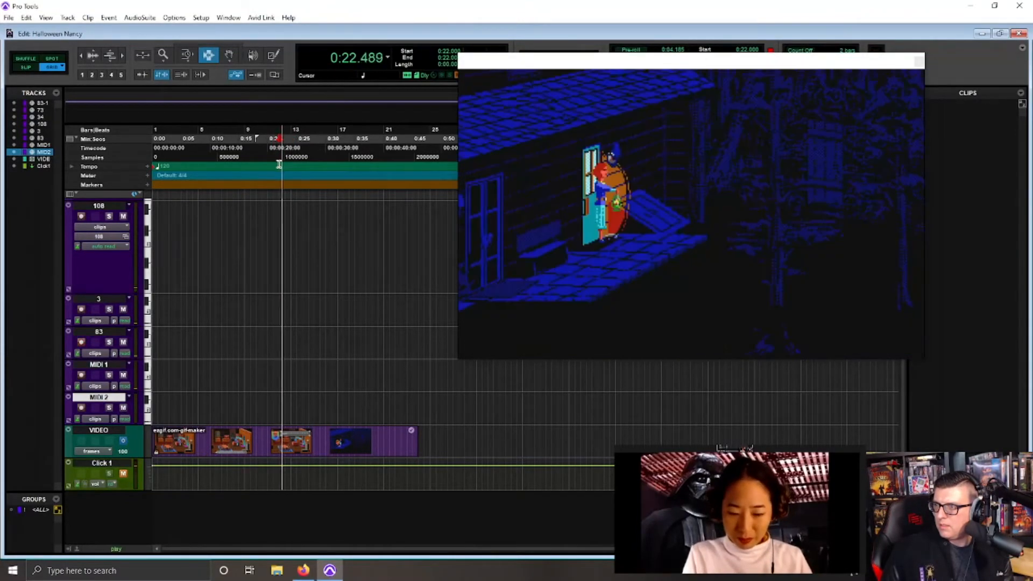
key(space)
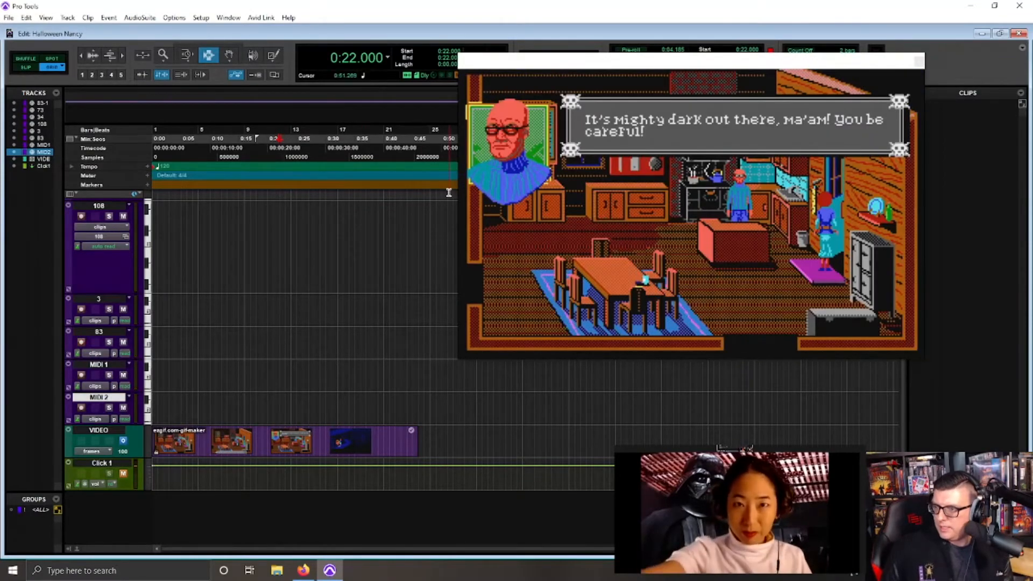
key(KP_Enter)
key(Return)
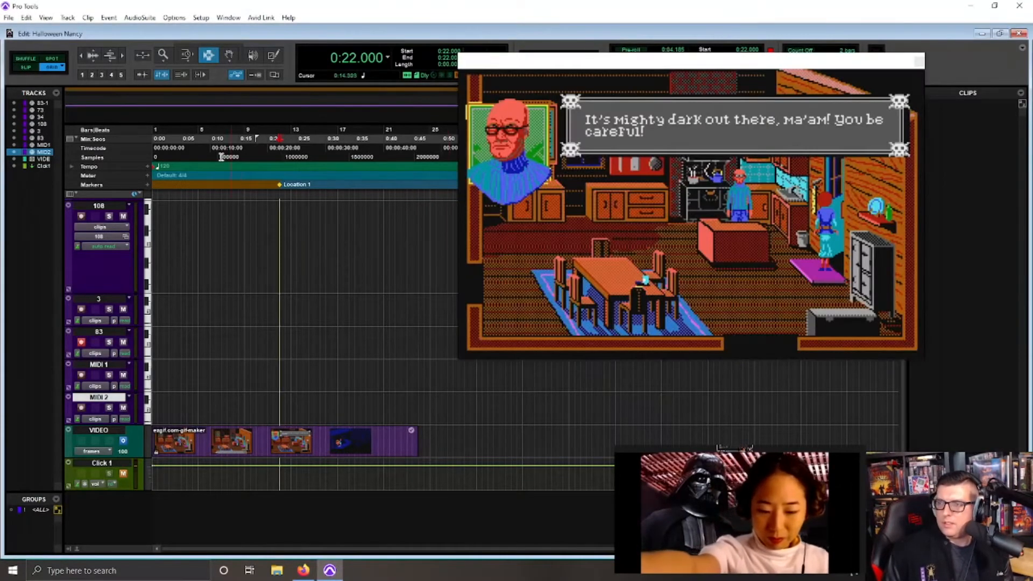
Step: Play the session through from the start, stop it and select the range up to the 22-second marker on track 108
click(155, 140)
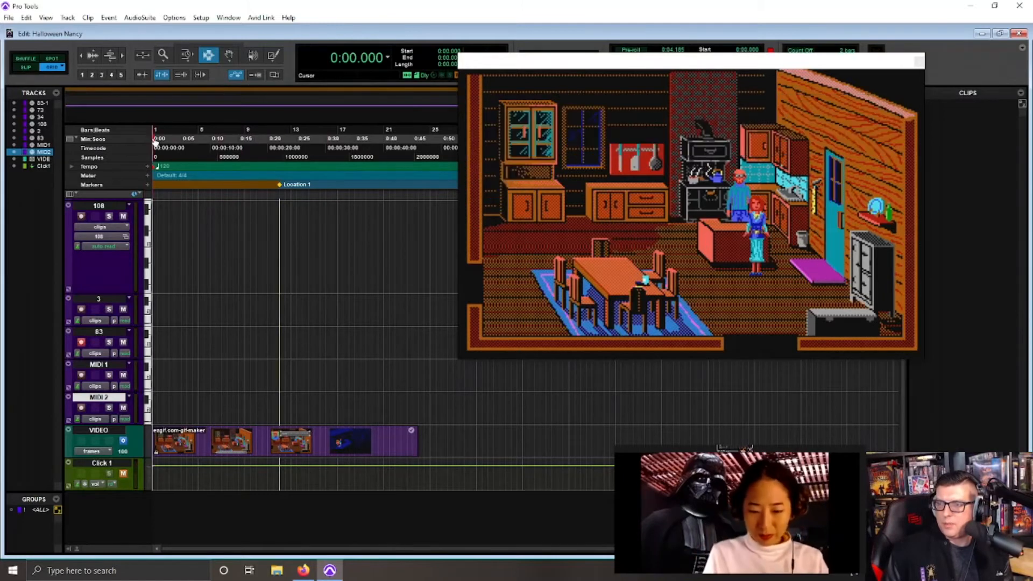
key(space)
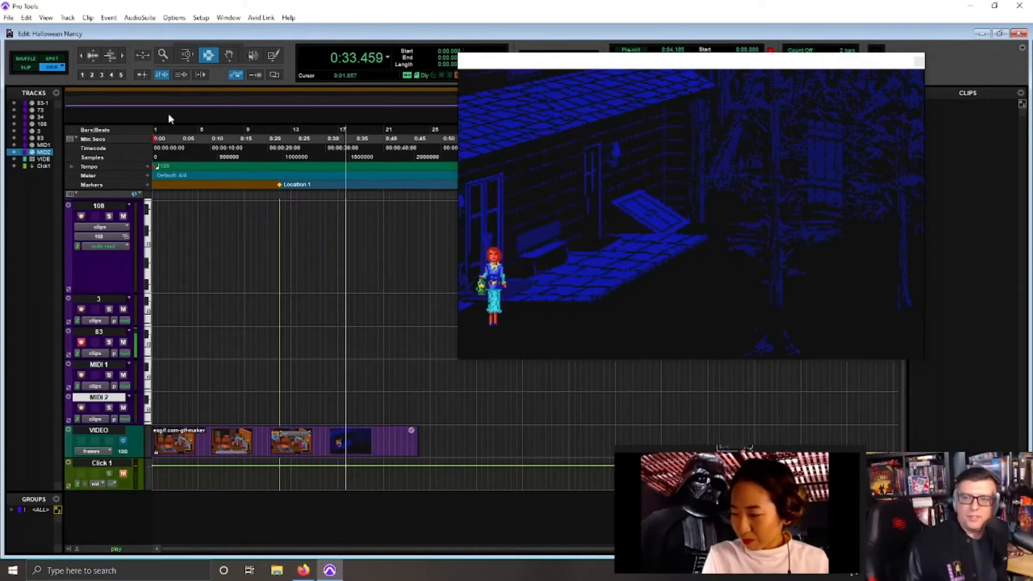
key(space)
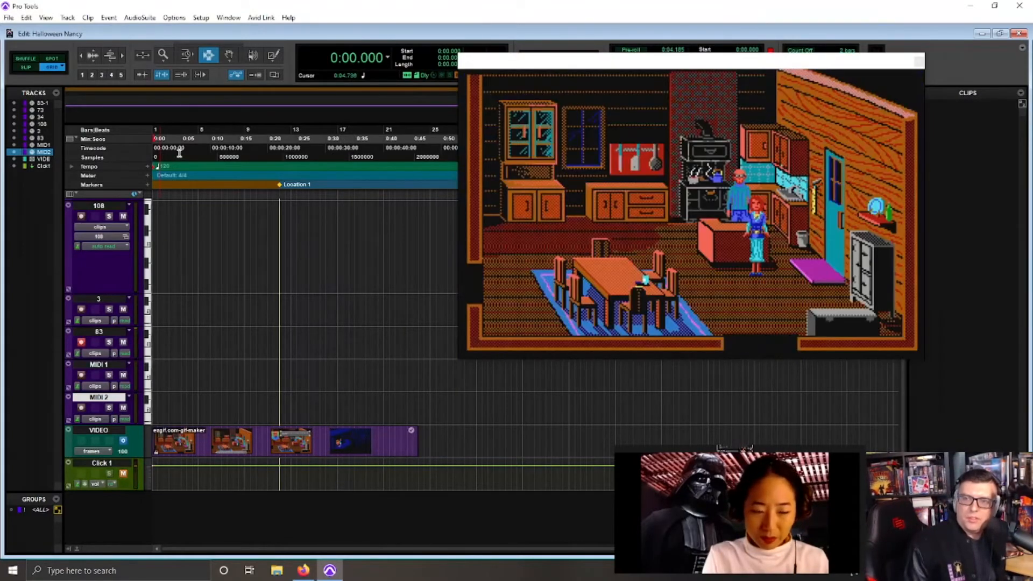
drag(279, 218, 53, 228)
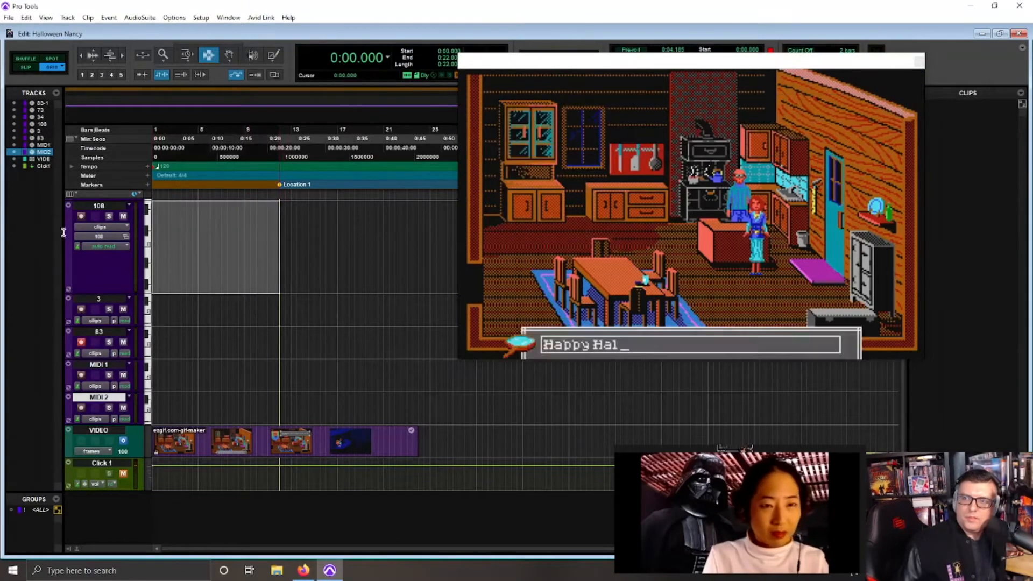
Step: Play the scene from the start, record-enable track 3 in the mixer and confirm patch 1 for it
key(space)
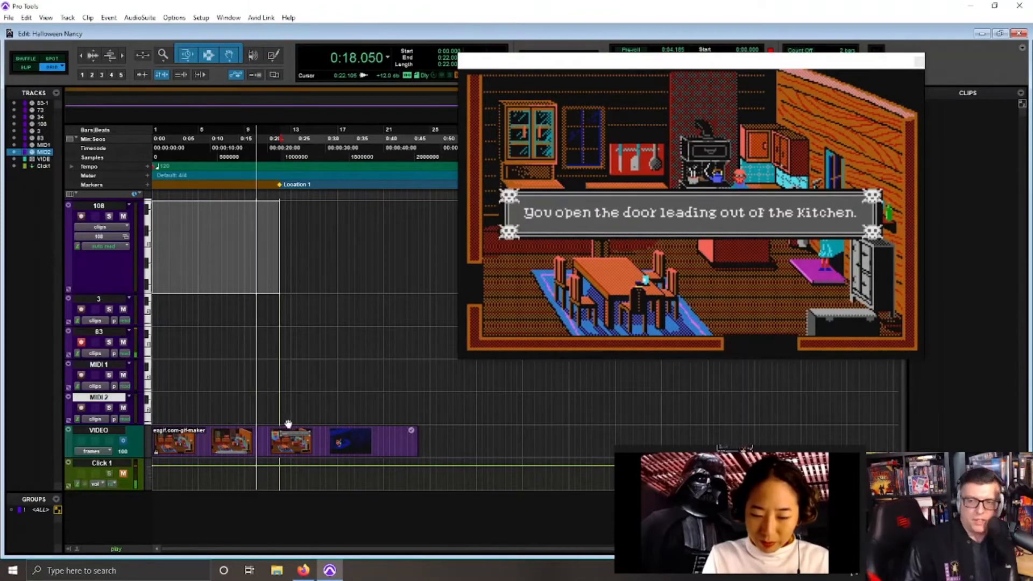
key(ctrl+equal)
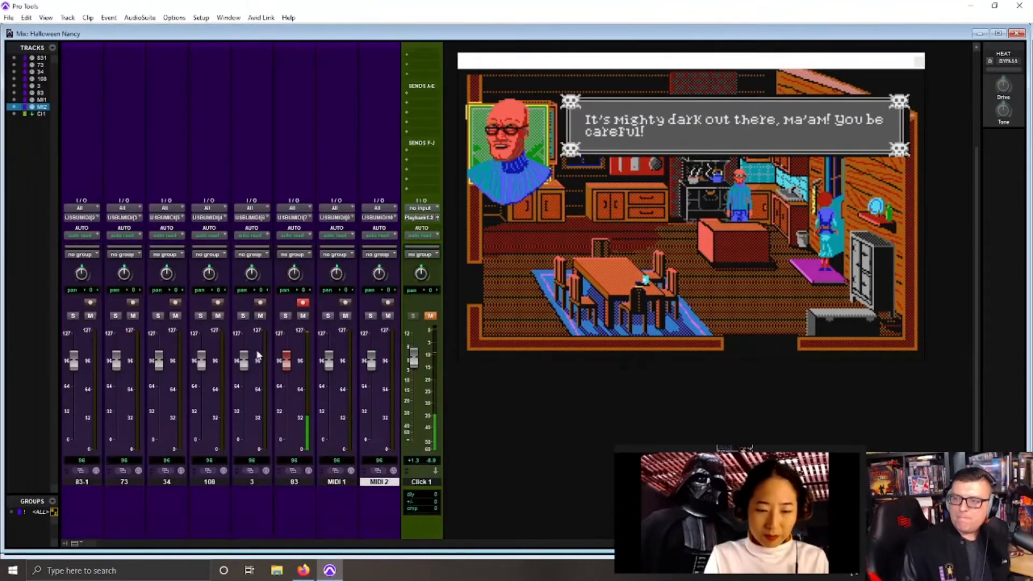
click(261, 277)
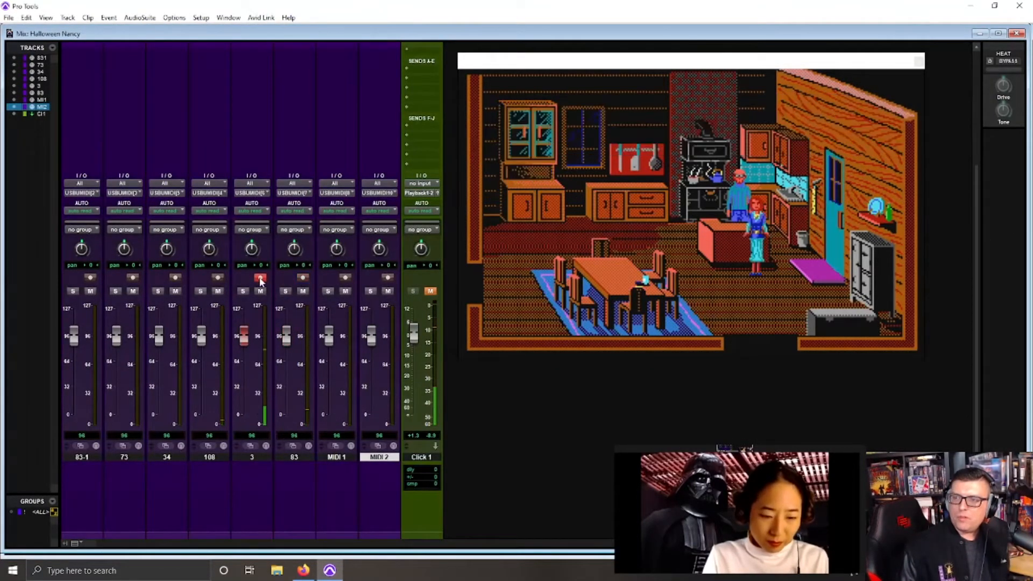
click(266, 446)
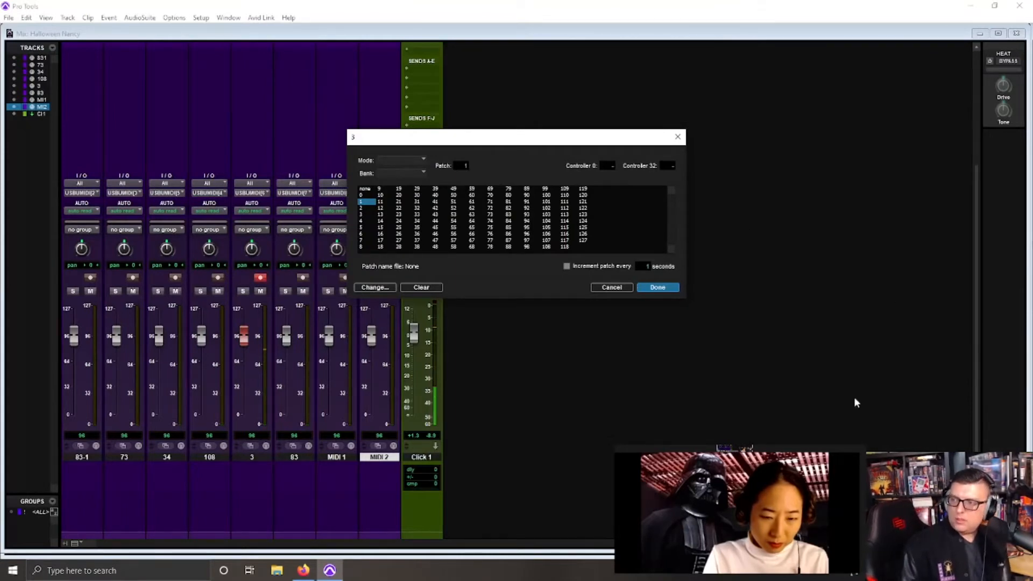
key(Return)
key(ctrl+equal)
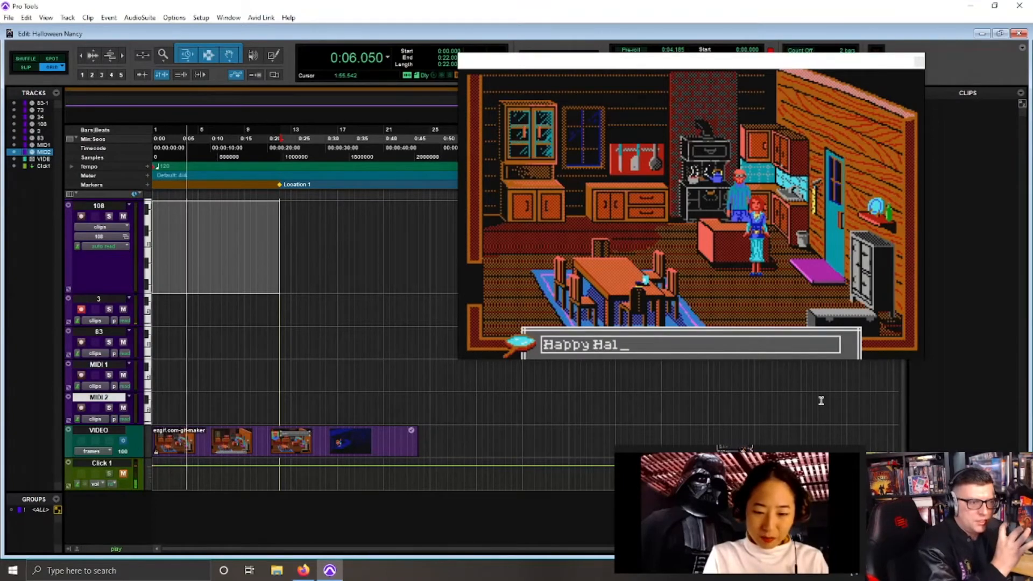
Step: Record-enable track 34 and then track 108 in the mixer to try their sounds, and return to the edit view
key(ctrl+=)
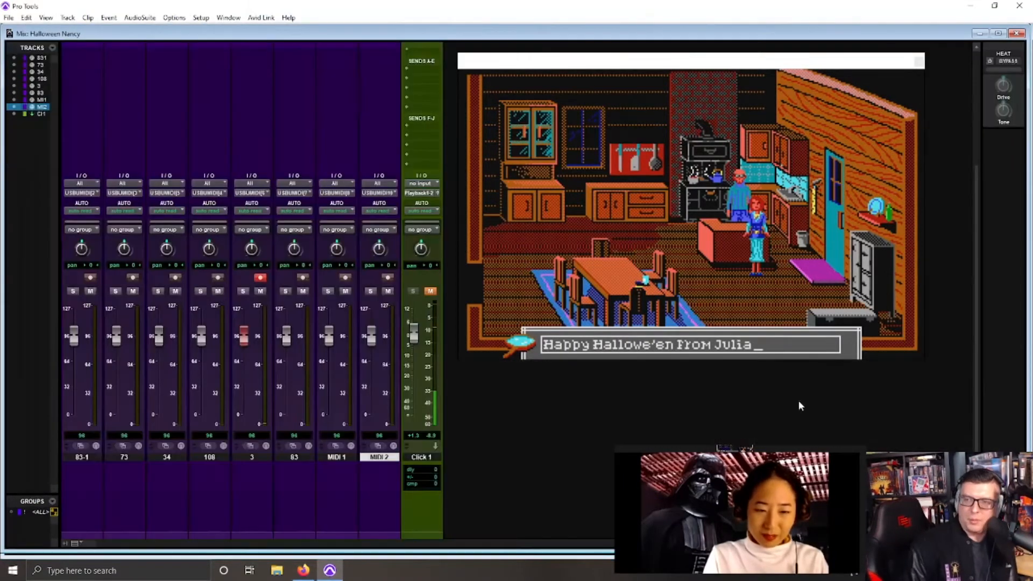
click(175, 277)
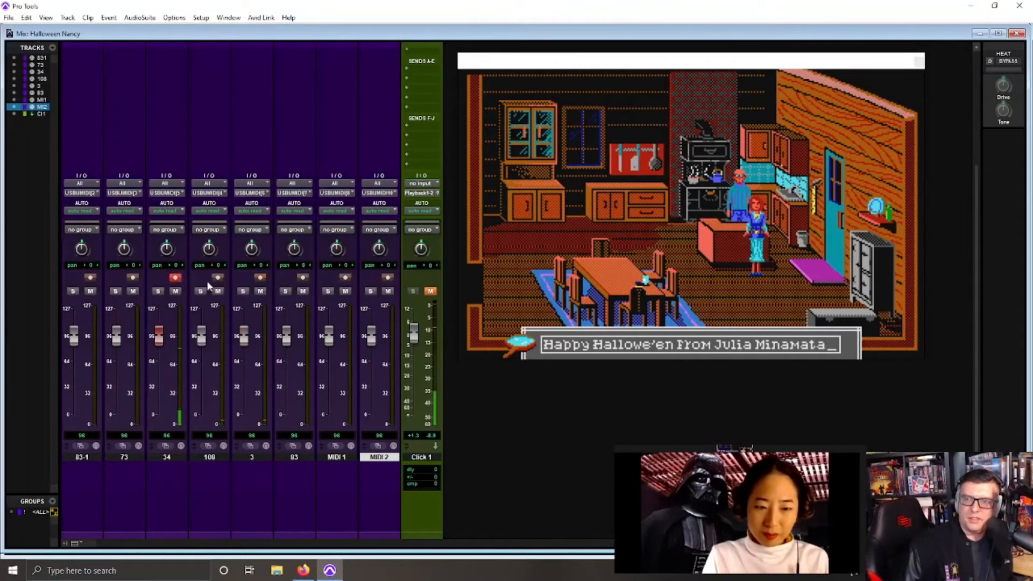
click(217, 277)
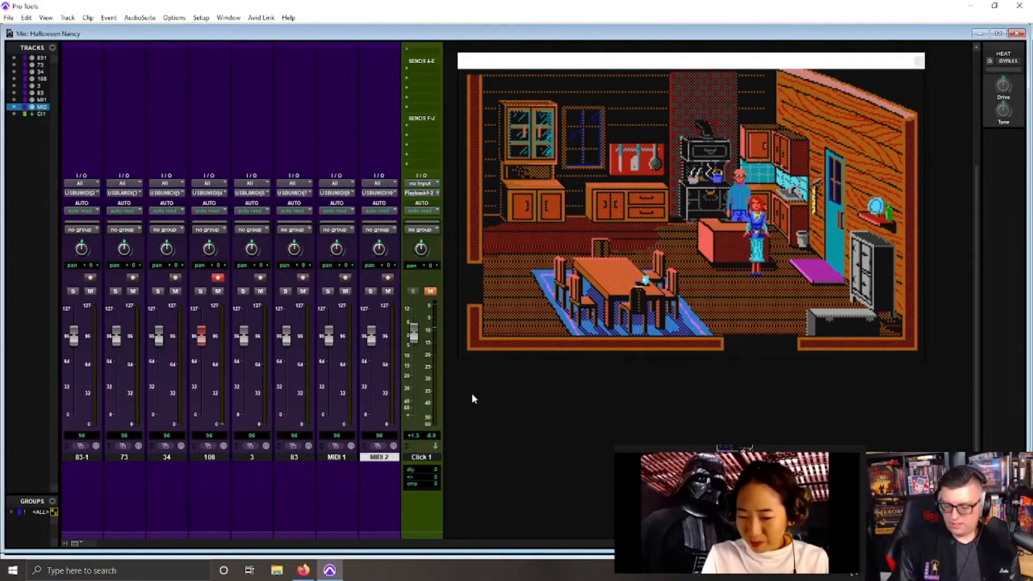
key(ctrl+equal)
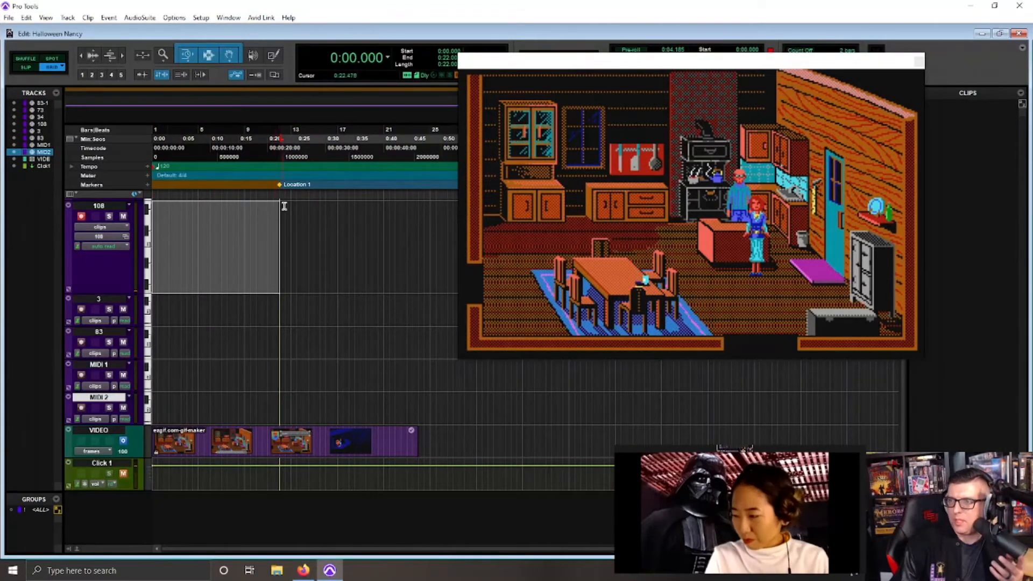
Step: Set the main counter to Min:Secs and move the video window so that the transport and tempo controls are uncovered
click(387, 58)
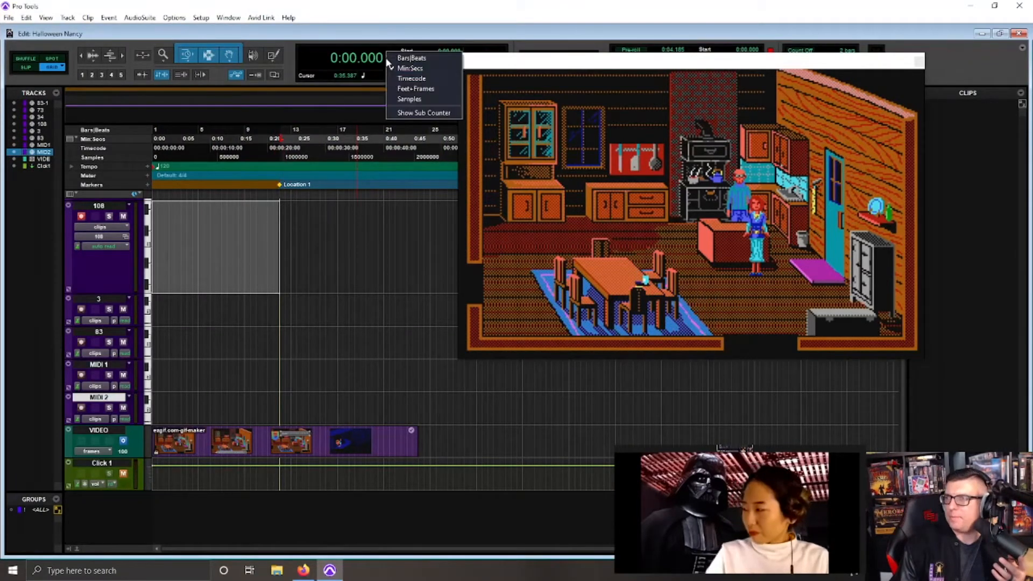
click(399, 69)
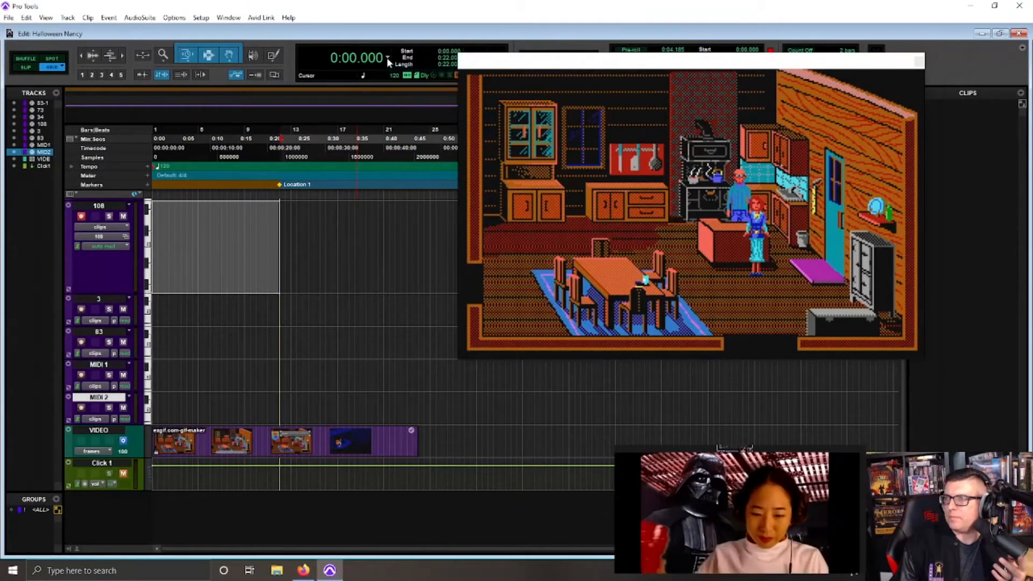
drag(497, 62, 519, 105)
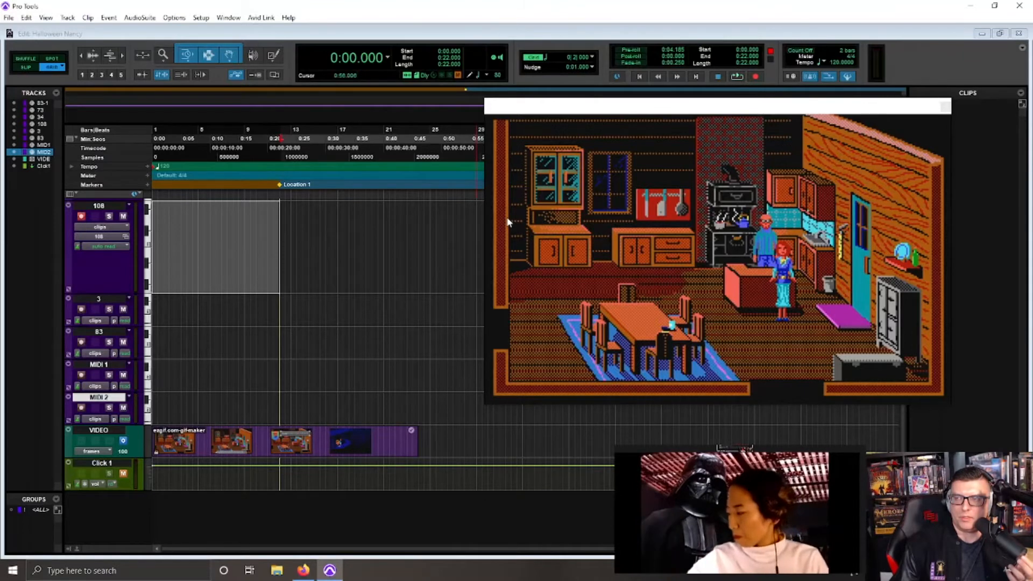
mouse_move(534, 115)
mouse_down()
mouse_move(558, 118)
mouse_move(536, 110)
mouse_up()
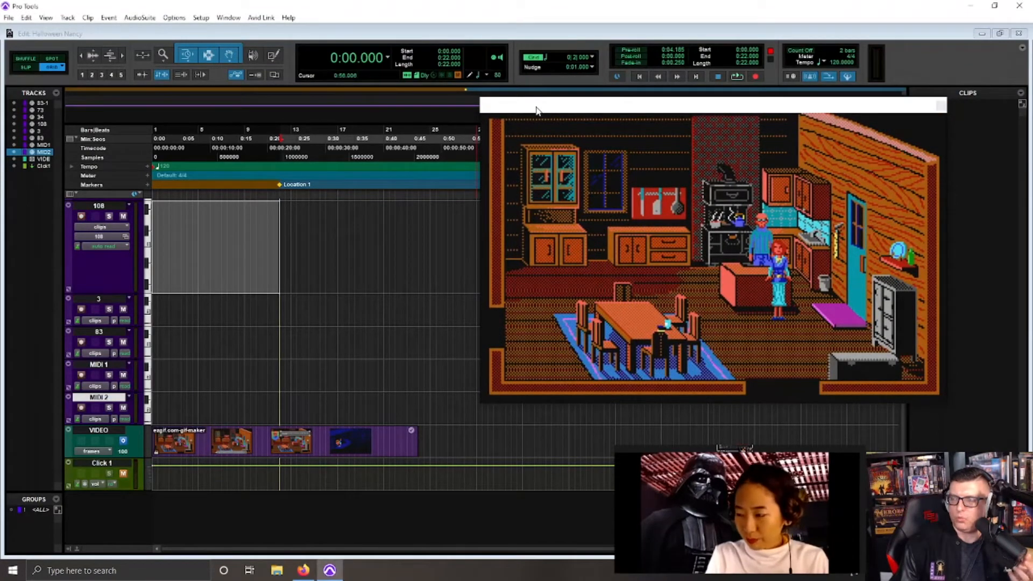
Step: Set the session tempo to 85 BPM from bar 1 and play the scene from the start to try it
click(147, 166)
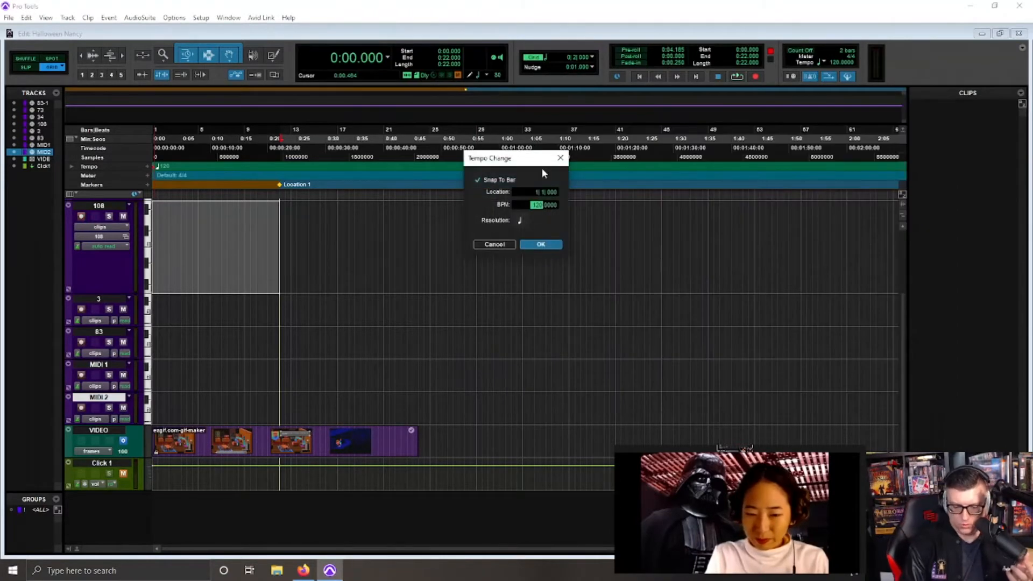
text(80)
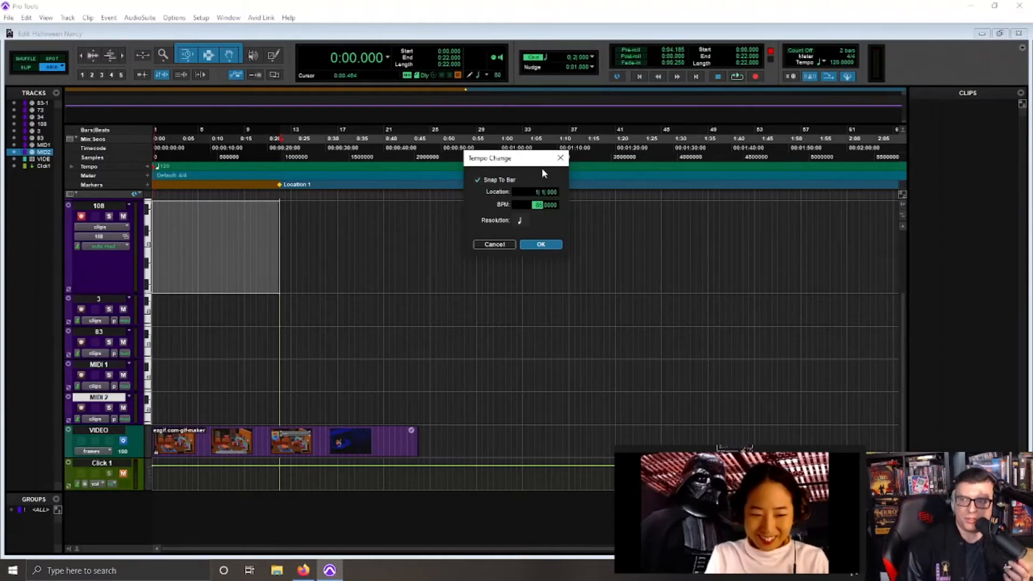
key(Return)
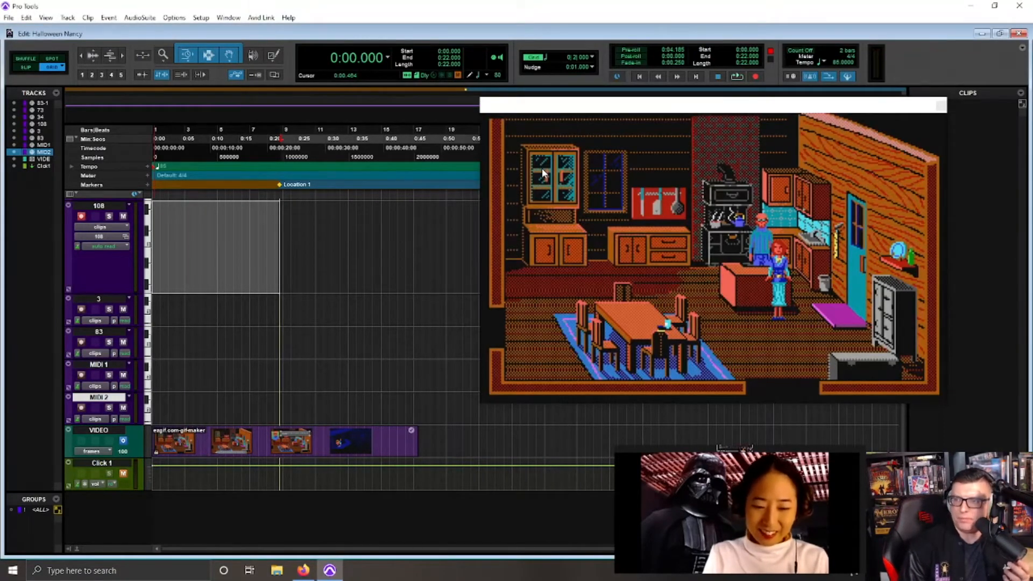
key(space)
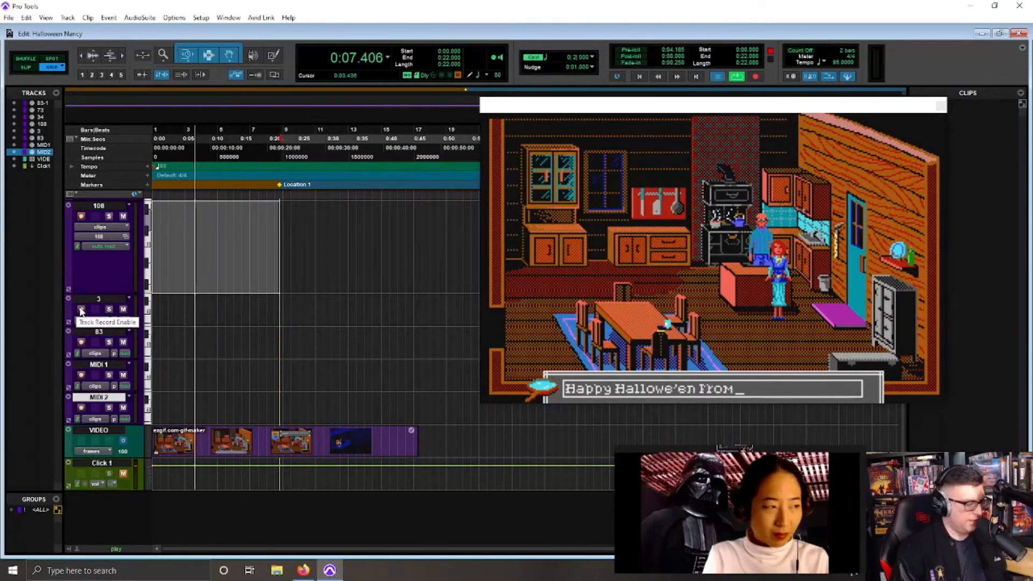
key(space)
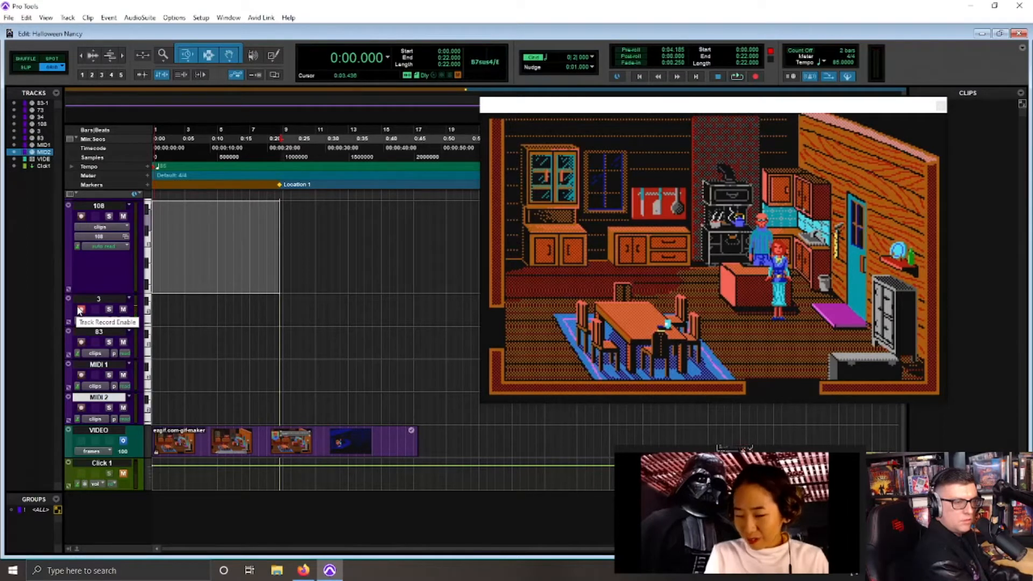
Step: Start a recording on track 3 from the session start and set the tempo at bar 1 to 113 BPM
key(Return)
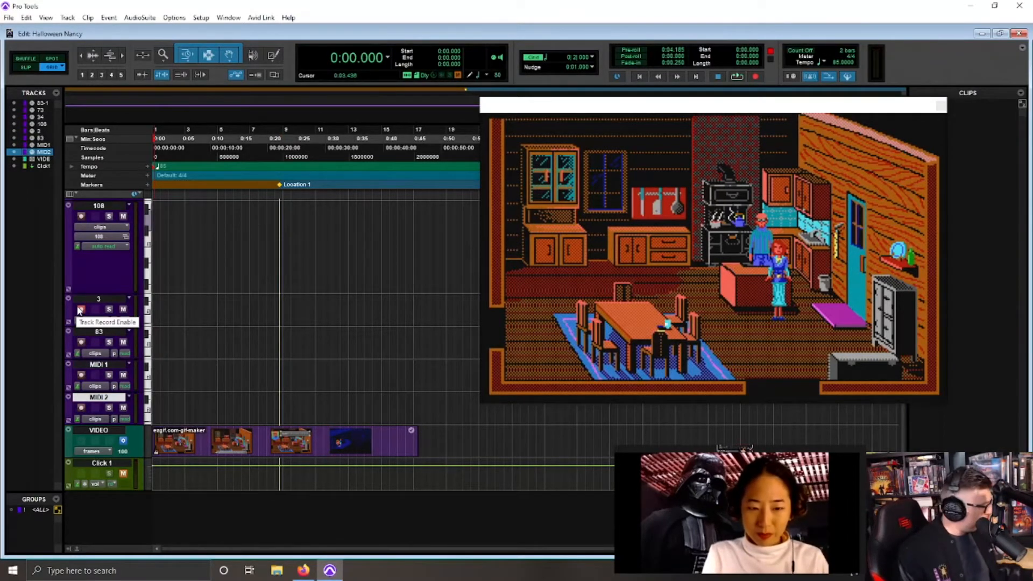
key(ctrl+space)
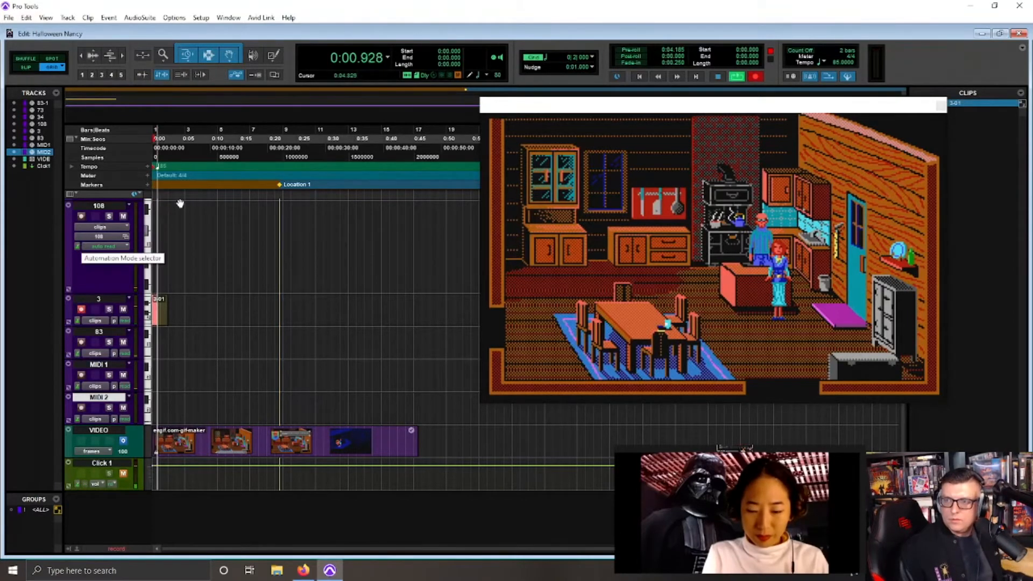
click(146, 166)
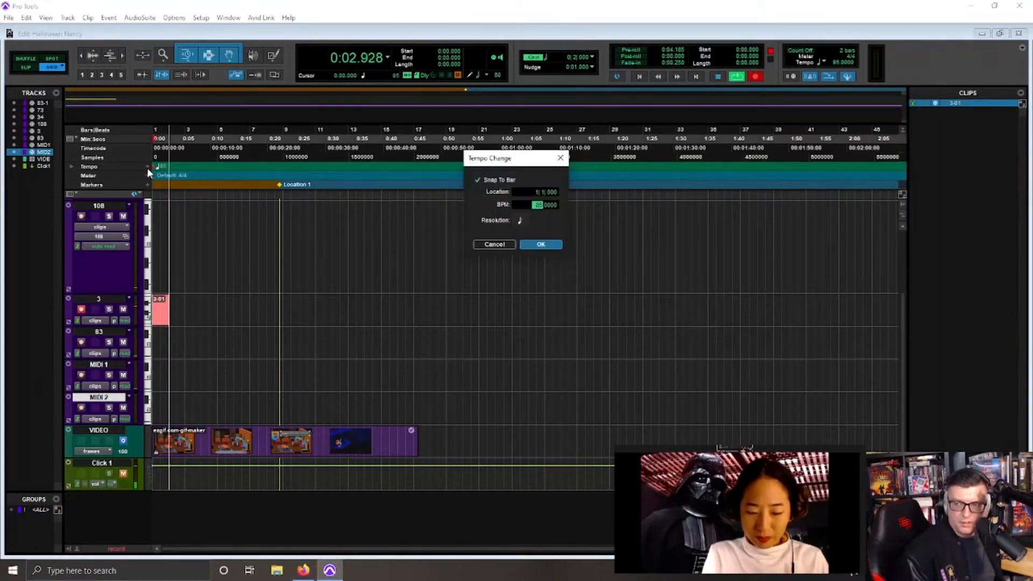
text(116)
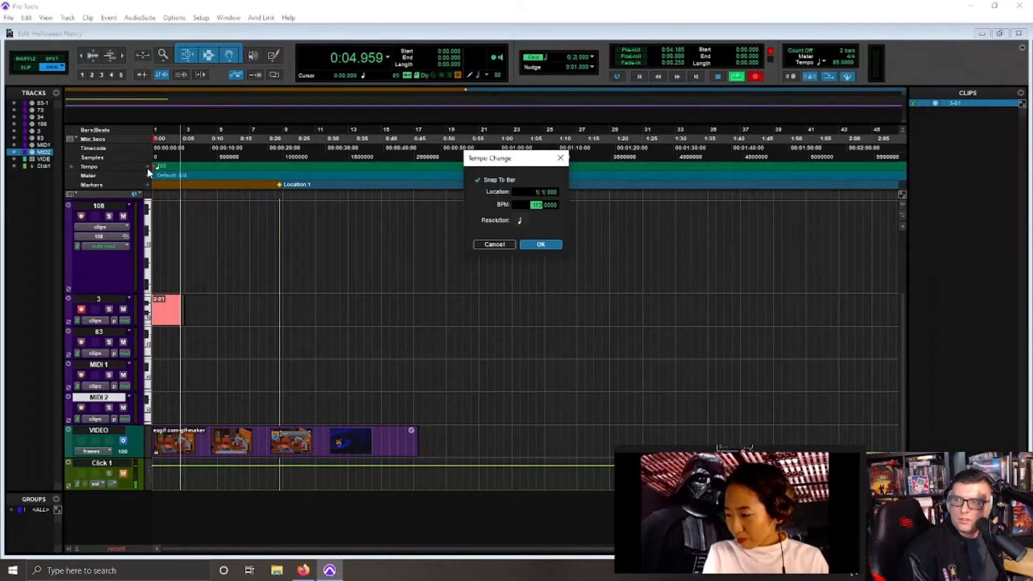
key(Return)
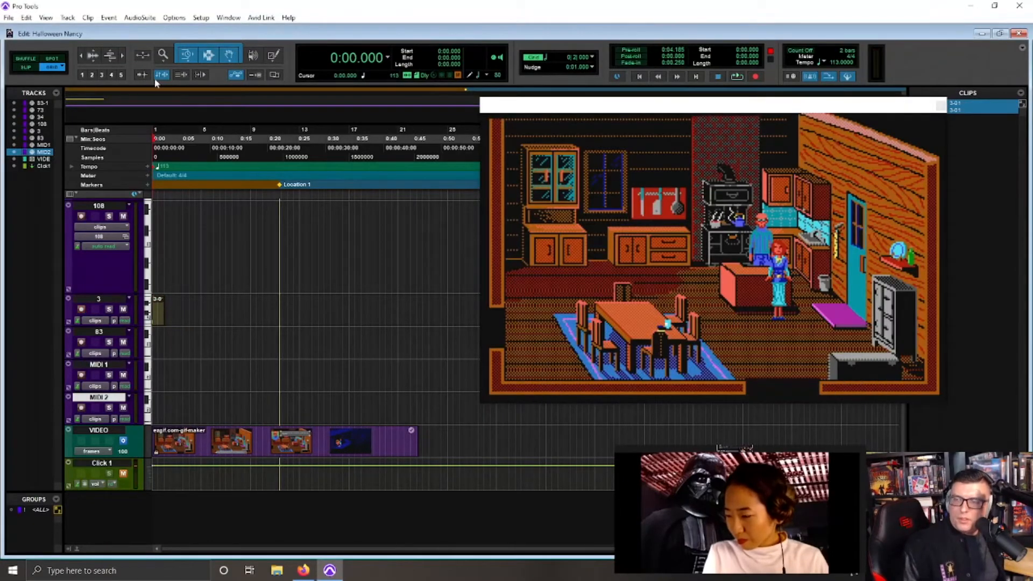
Step: Add a new click track, record a short test take on track 3 and delete the resulting clip
click(75, 18)
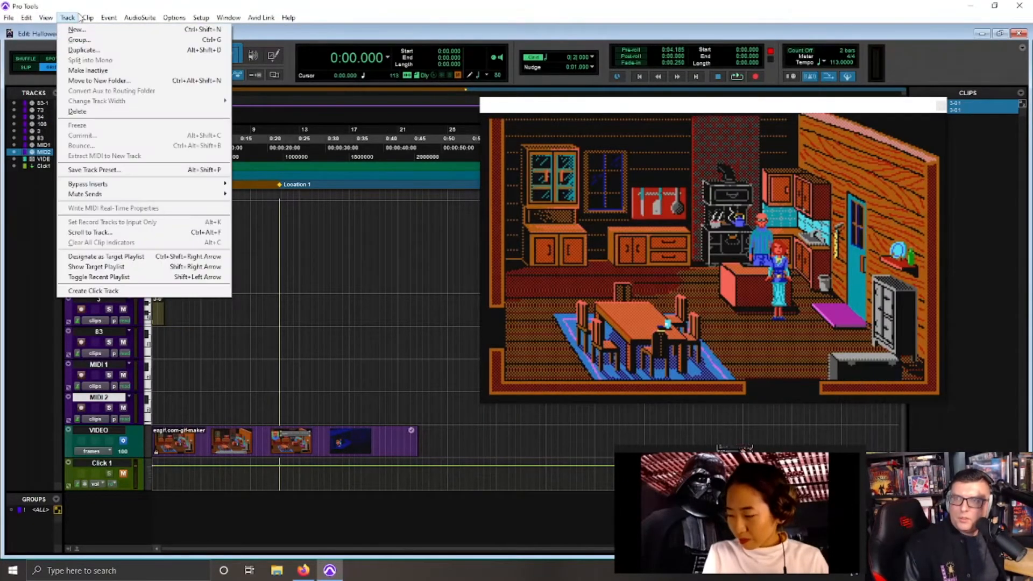
click(93, 291)
key(ctrl+space)
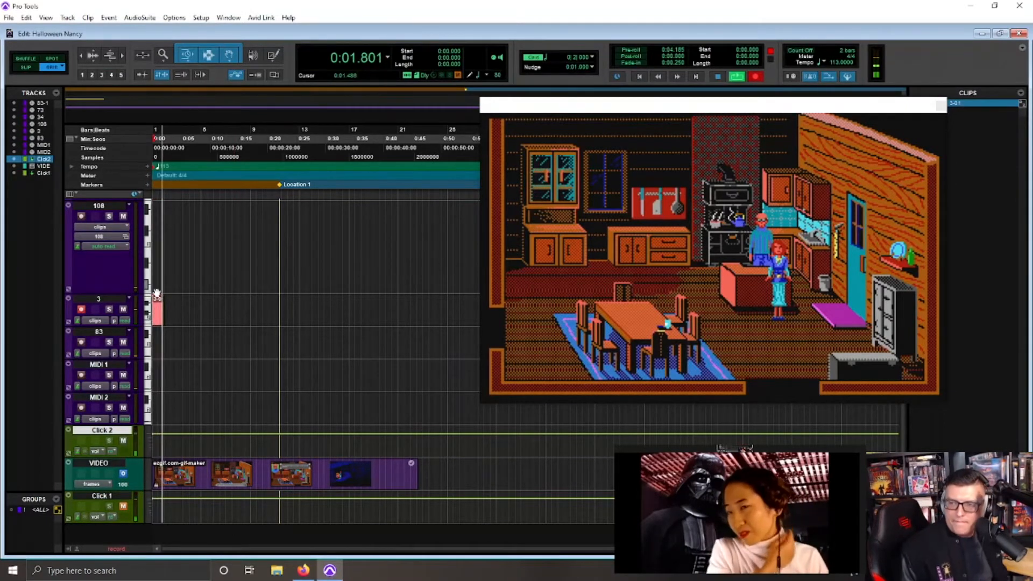
key(space)
drag(169, 308, 150, 315)
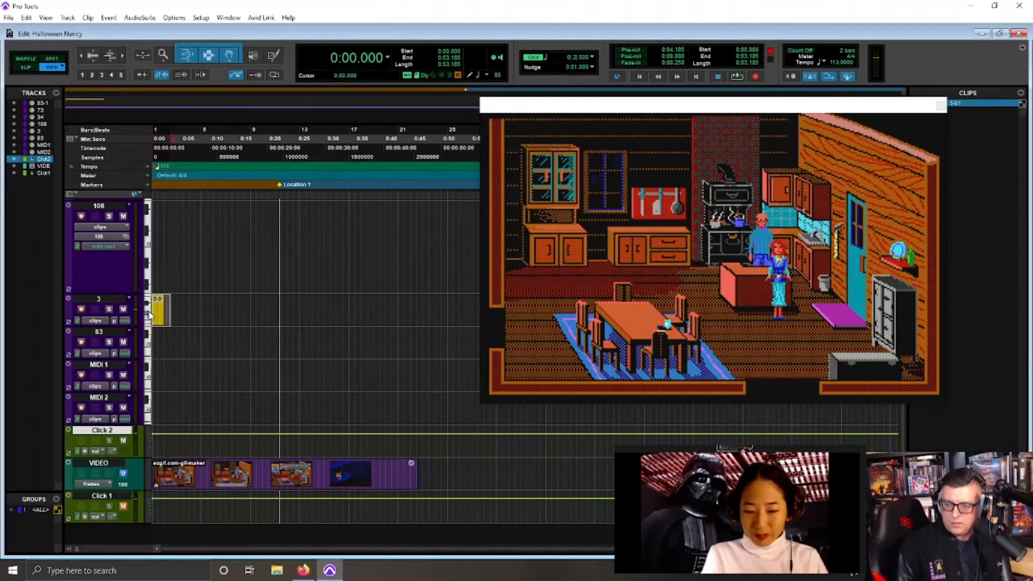
key(Delete)
Step: Record a full take on track 3 from the start past the 22-second marker and select the recorded clip
key(ctrl+space)
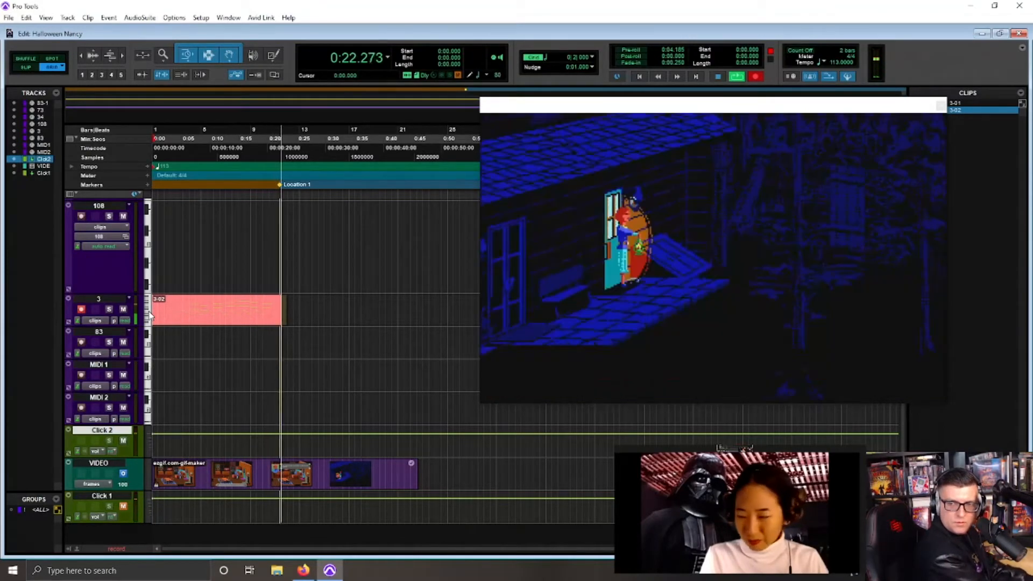
key(space)
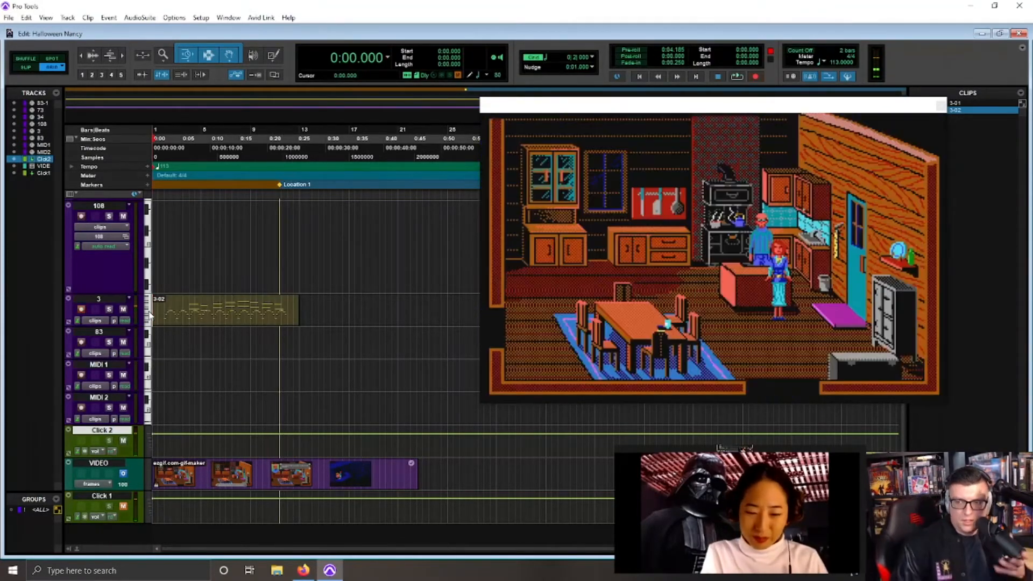
click(222, 323)
Step: Split off the empty beginning of the track 3 clip and move the remaining part to the session start
key(ctrl+])
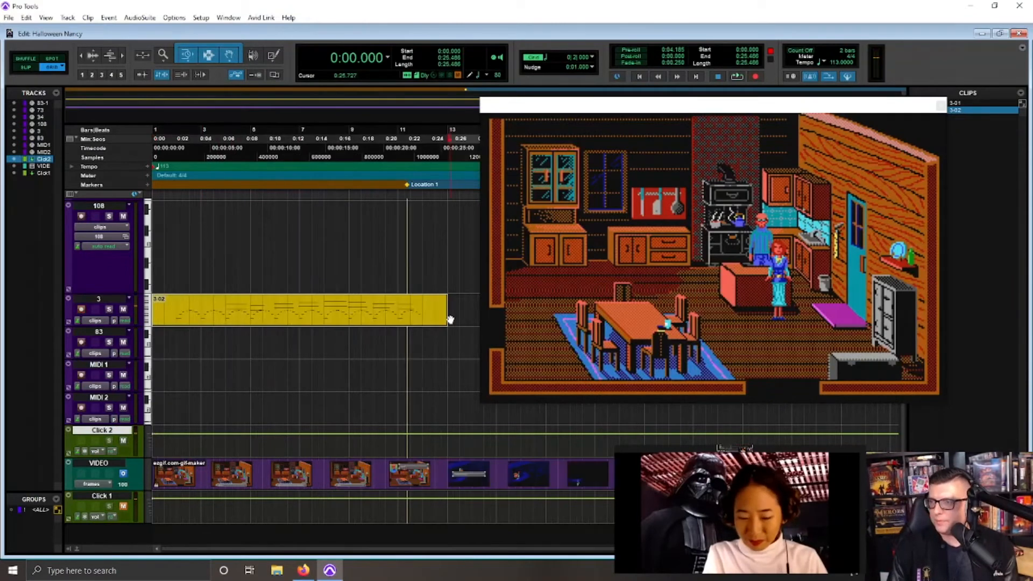
drag(172, 305, 179, 305)
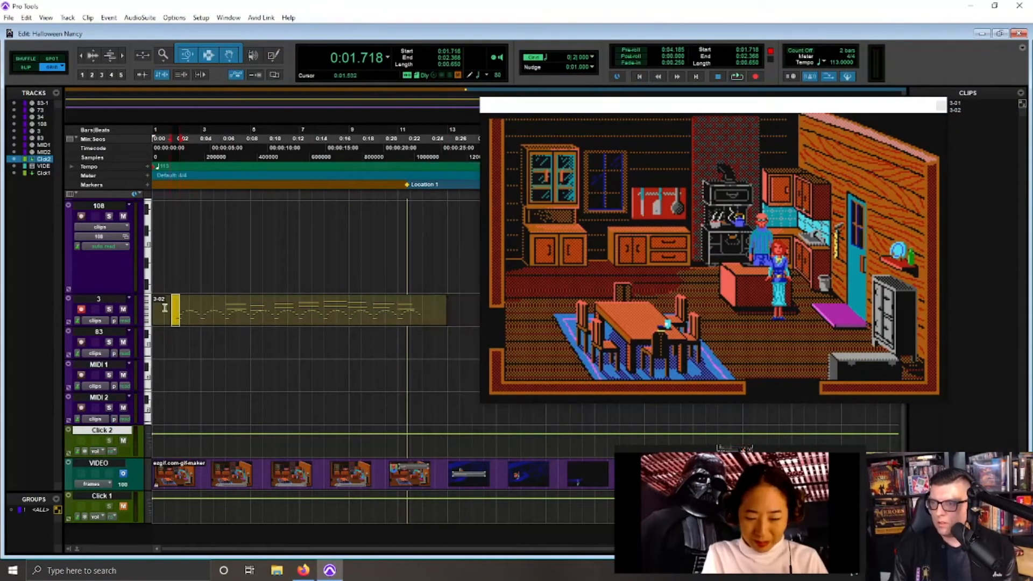
click(176, 308)
key(ctrl+e)
drag(210, 321, 144, 325)
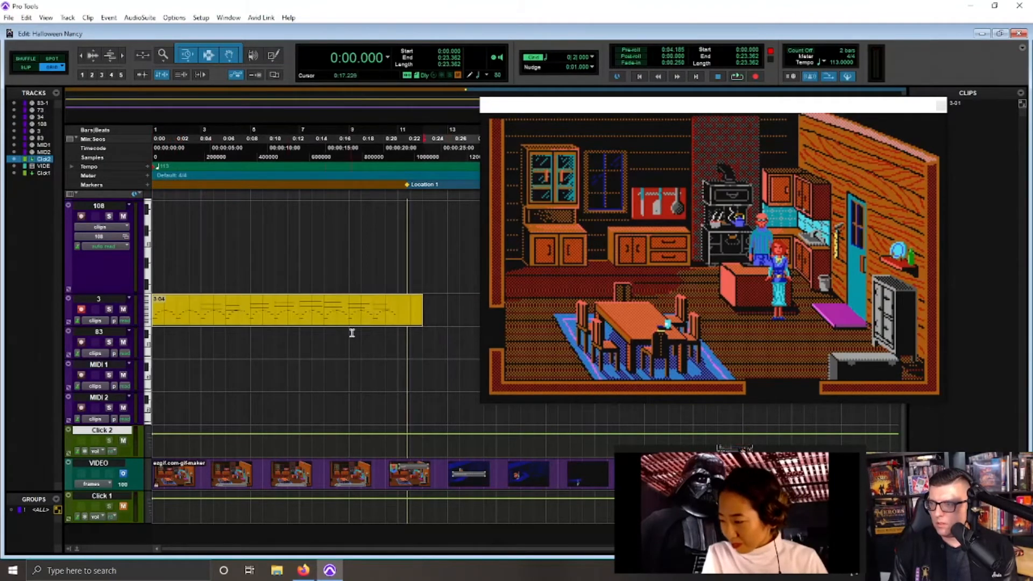
Step: Play the trimmed take, mute the Click 2 track and delete the Click 1 track
key(space)
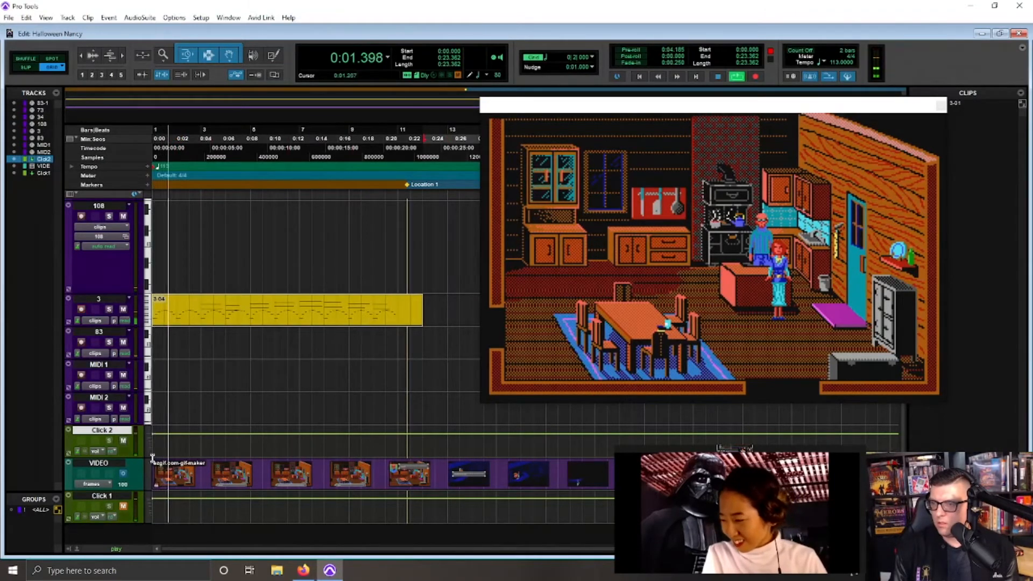
click(124, 507)
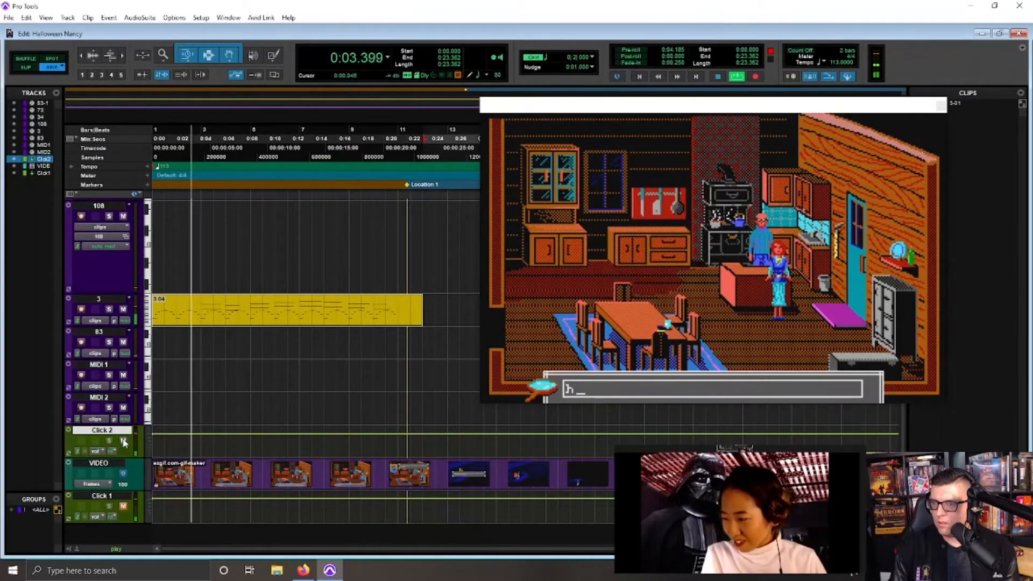
right_click(123, 495)
click(135, 486)
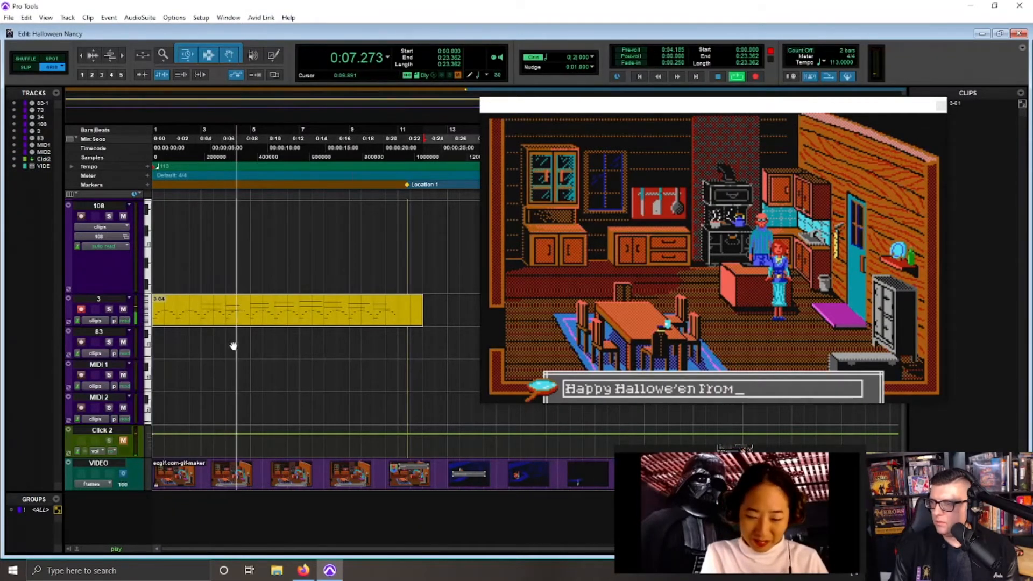
Step: Stop playback, return to the session start and play the track 3 take through to the outdoor scene
key(space)
key(Return)
key(space)
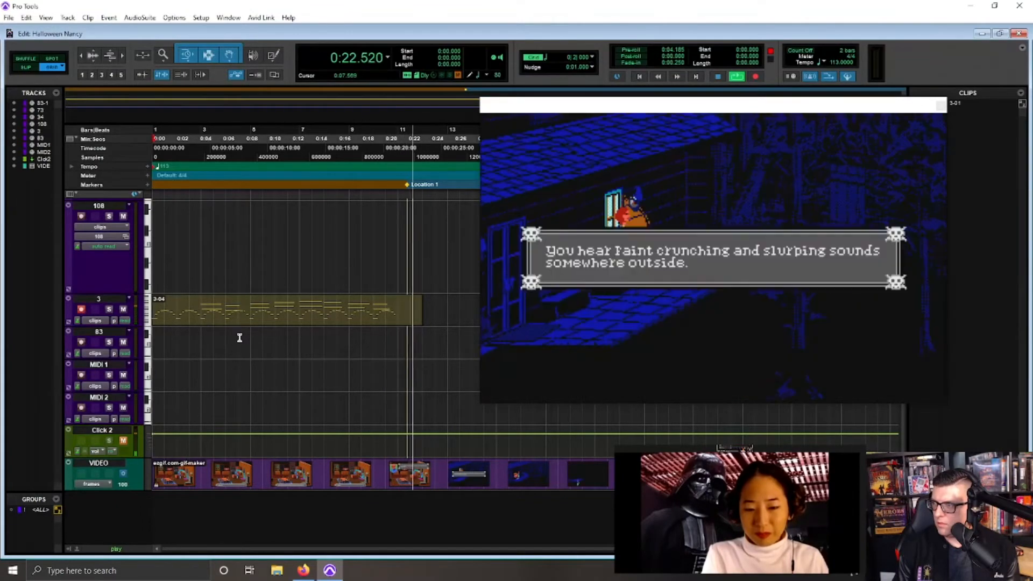
Step: Stop playback at the outdoor scene and remove the Location 1 marker from the timeline
key(space)
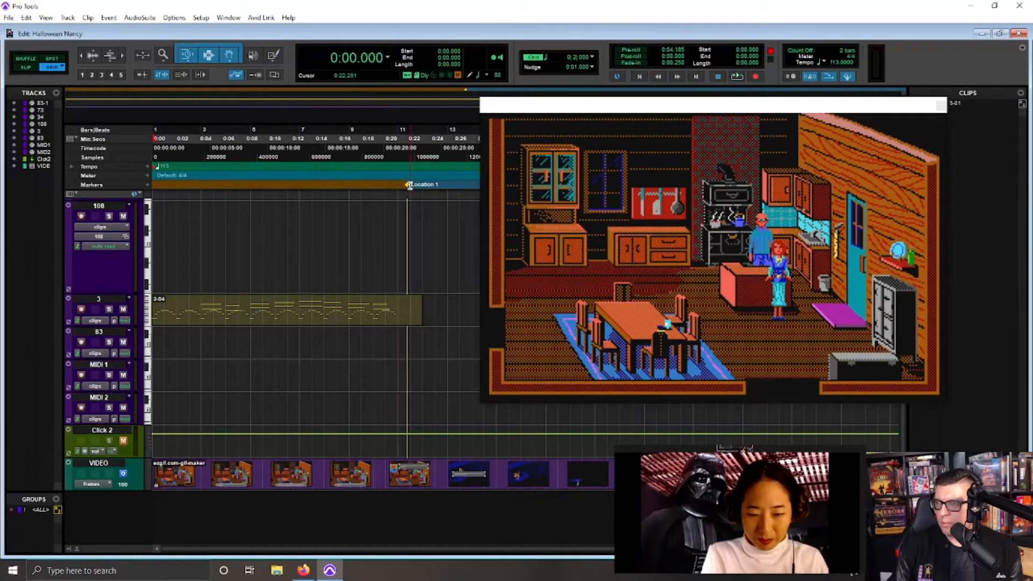
drag(410, 186, 421, 332)
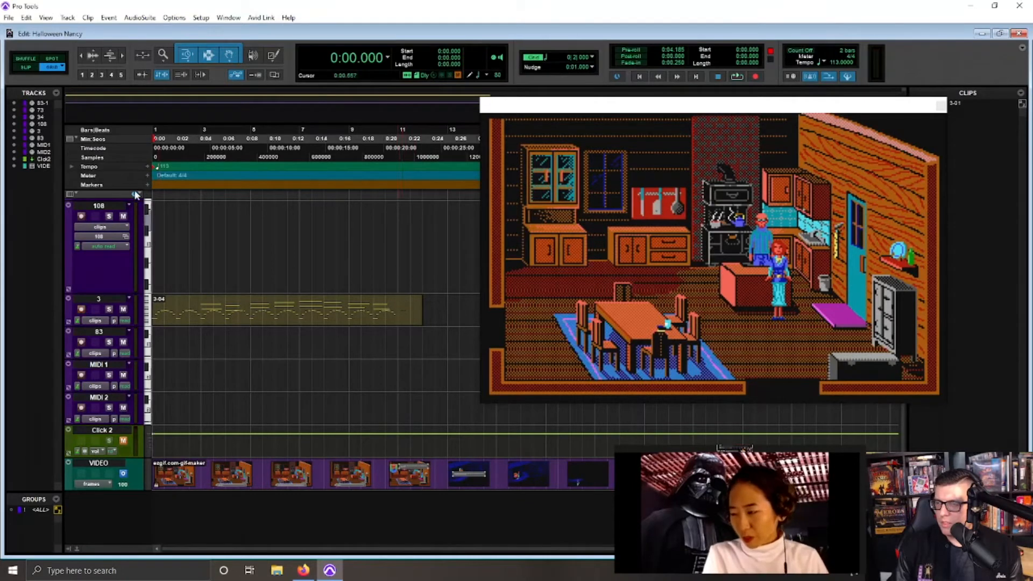
Step: Set the tempo at bar 1 to 110 BPM and play the take's ending from about 18.5 seconds
click(146, 165)
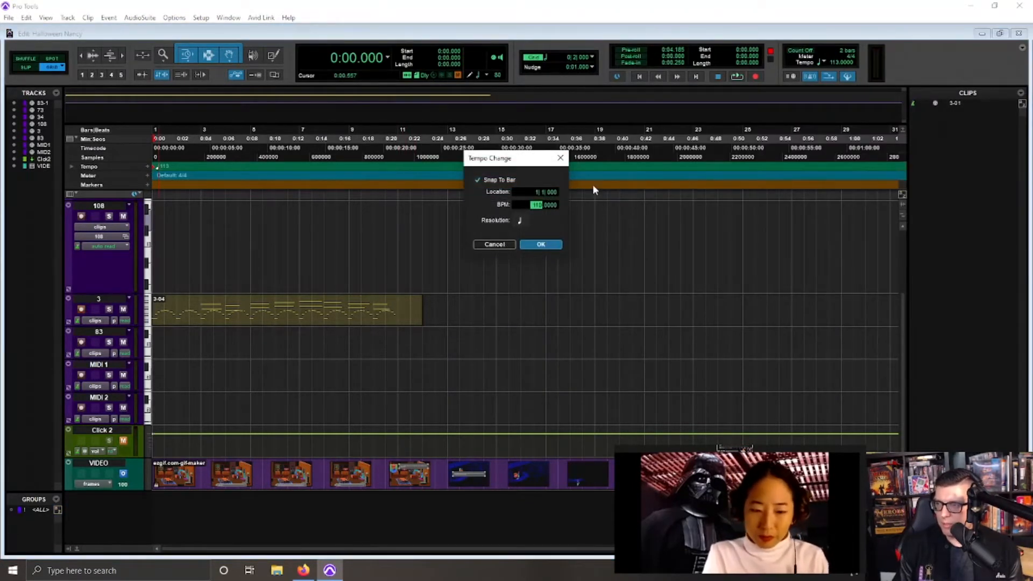
key(Return)
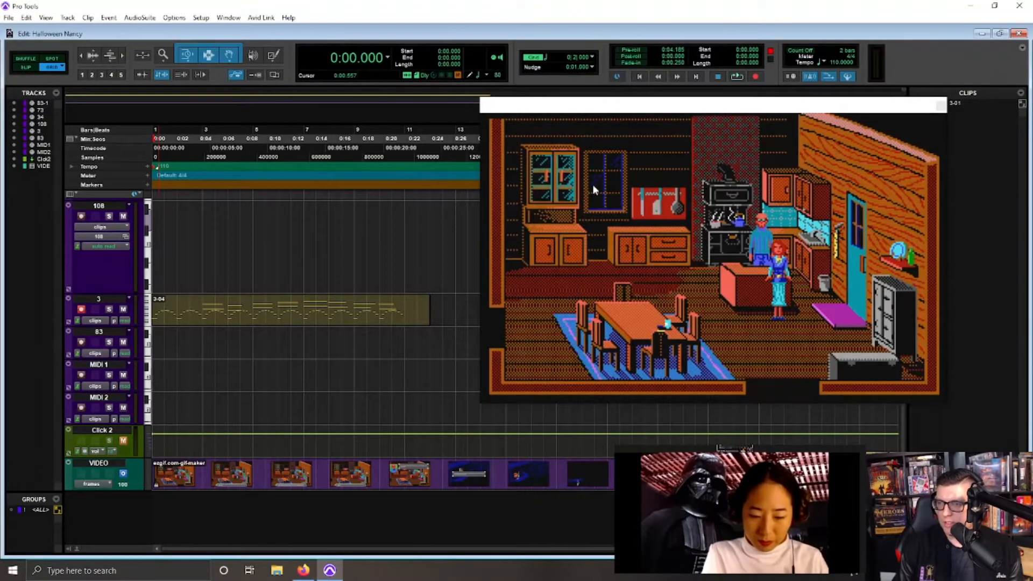
click(359, 195)
key(space)
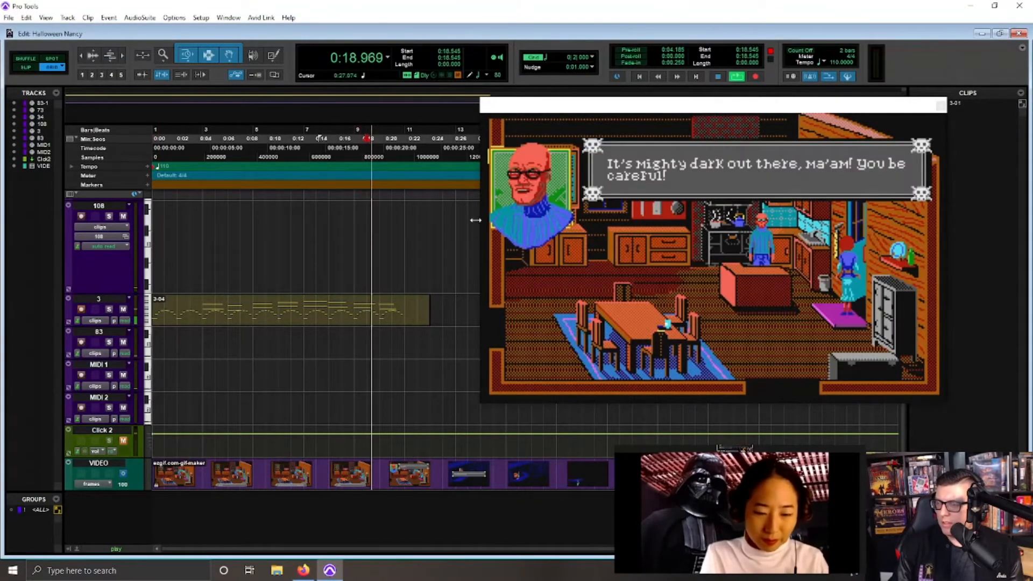
Step: Set the tempo at bar 1 to 109 BPM and replay the take's ending from about 18.7 seconds
click(147, 166)
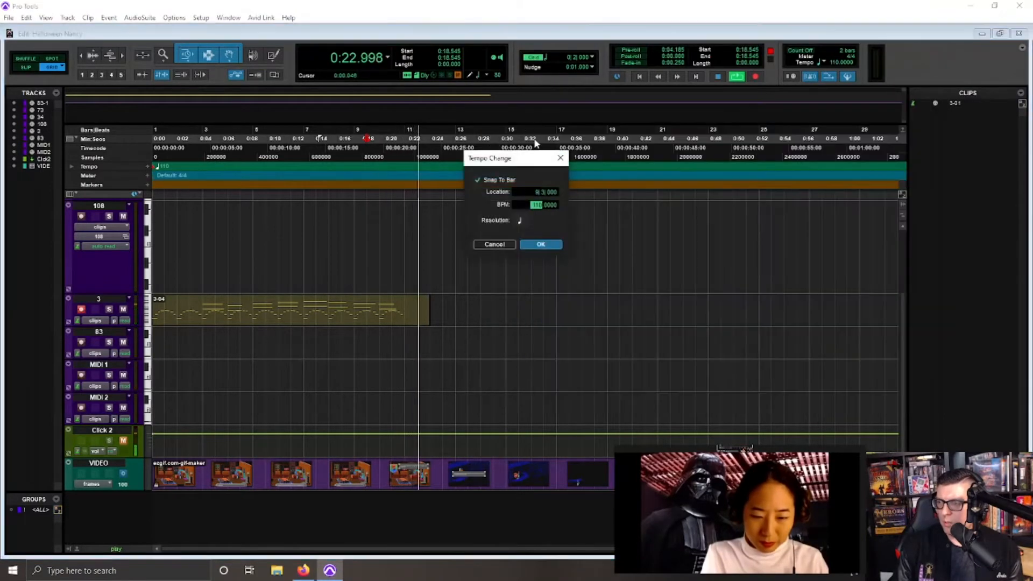
text(109)
key(Tab)
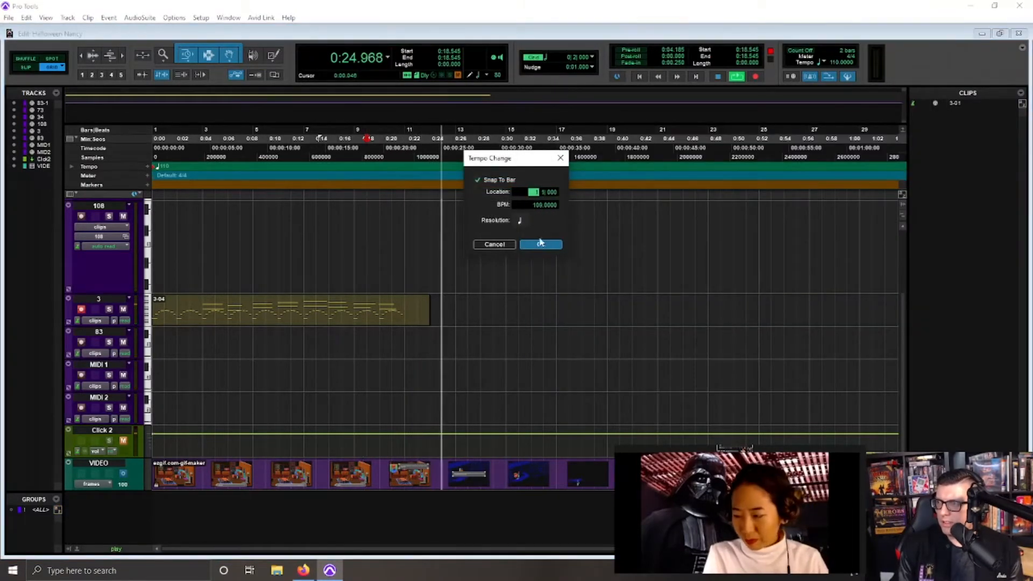
click(540, 243)
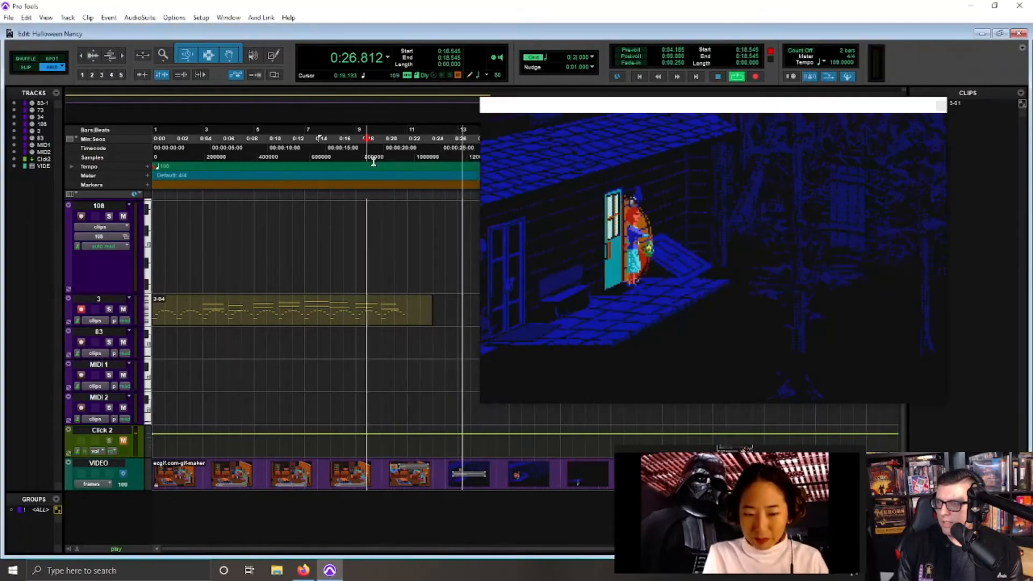
click(374, 161)
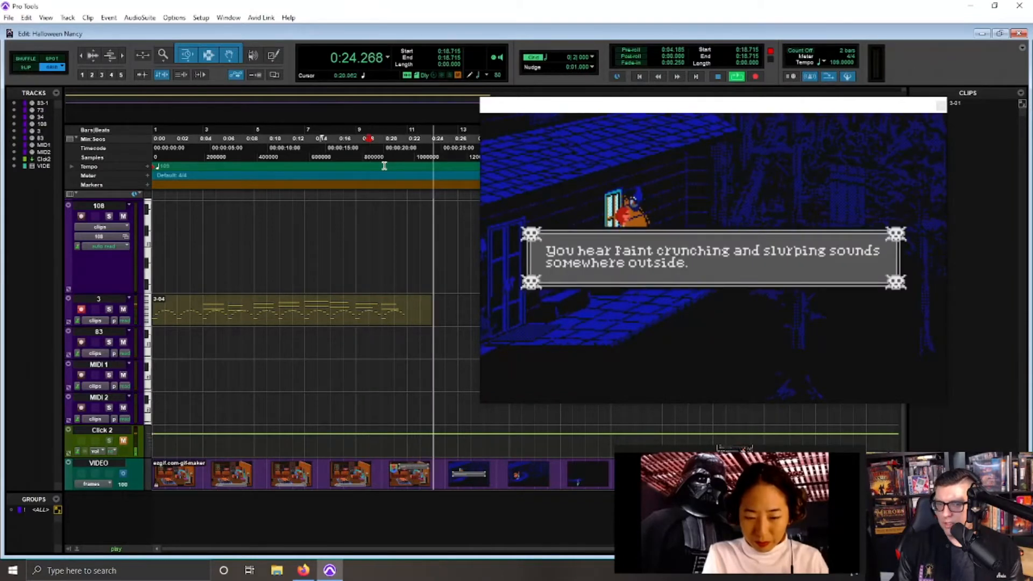
Step: Play the track 3 take from the session start to the outdoor scene, then check the clip's end from about 22 seconds
key(space)
key(Return)
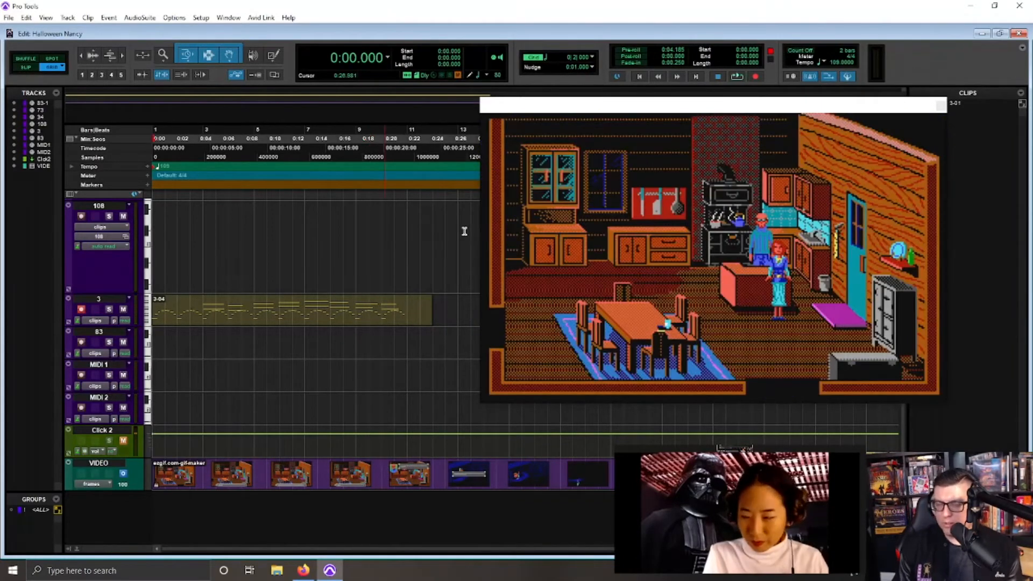
key(space)
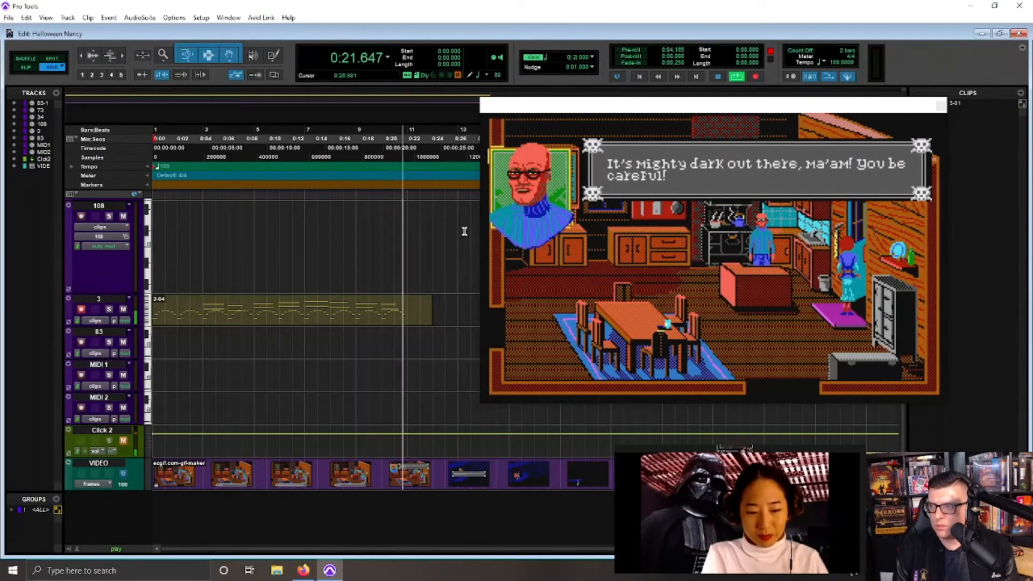
key(space)
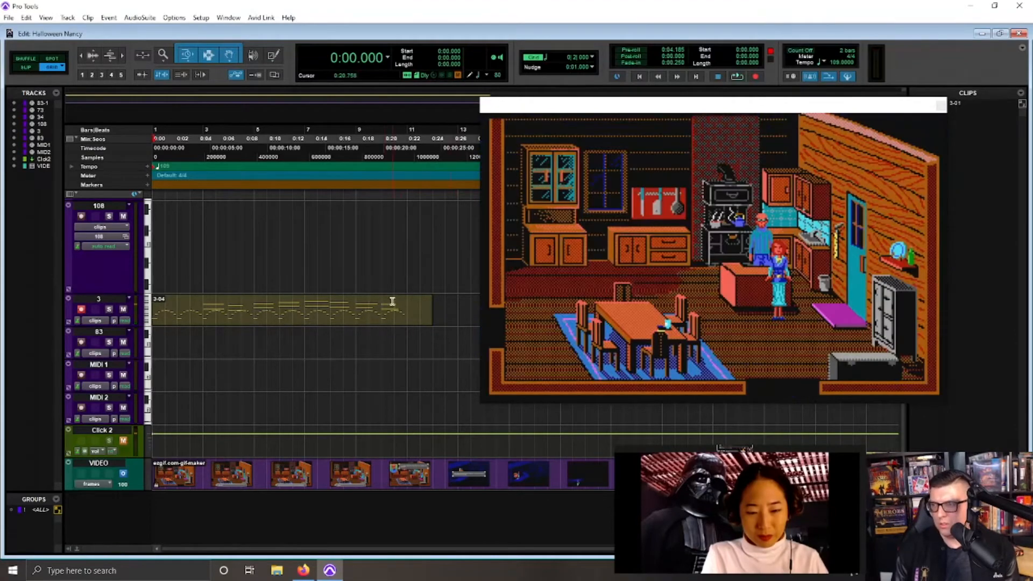
click(408, 307)
key(space)
key(space)
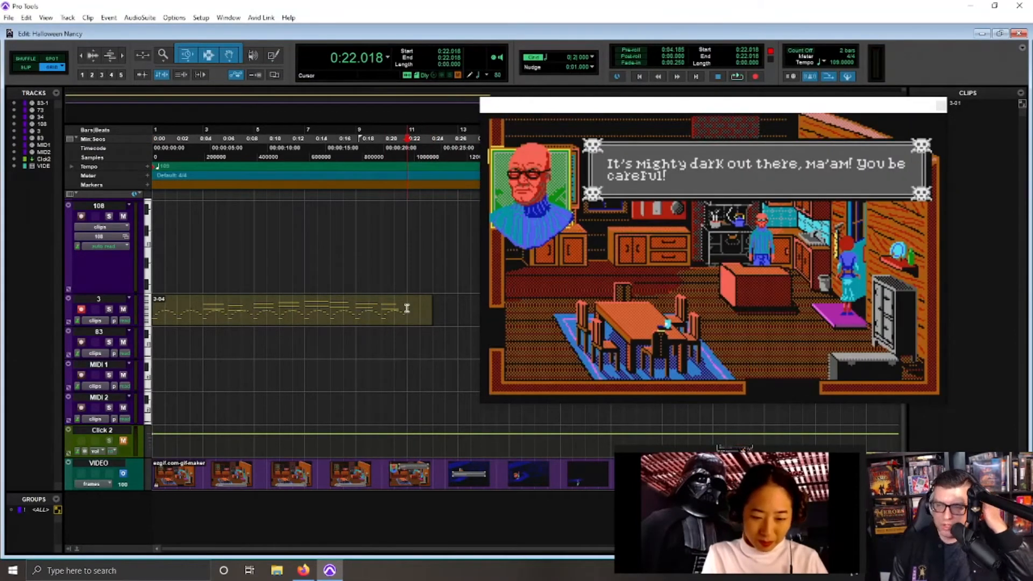
Step: Copy the track 3 clip onto track 108 and delete the low accompaniment notes from the copy, keeping the long melody notes
drag(407, 307, 156, 310)
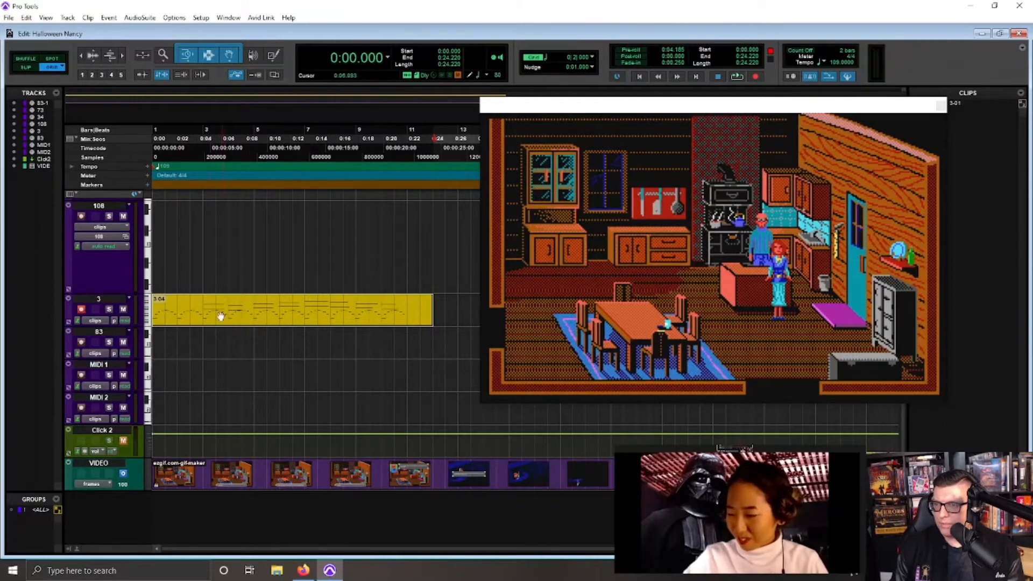
drag(203, 299, 246, 270)
double_click(199, 279)
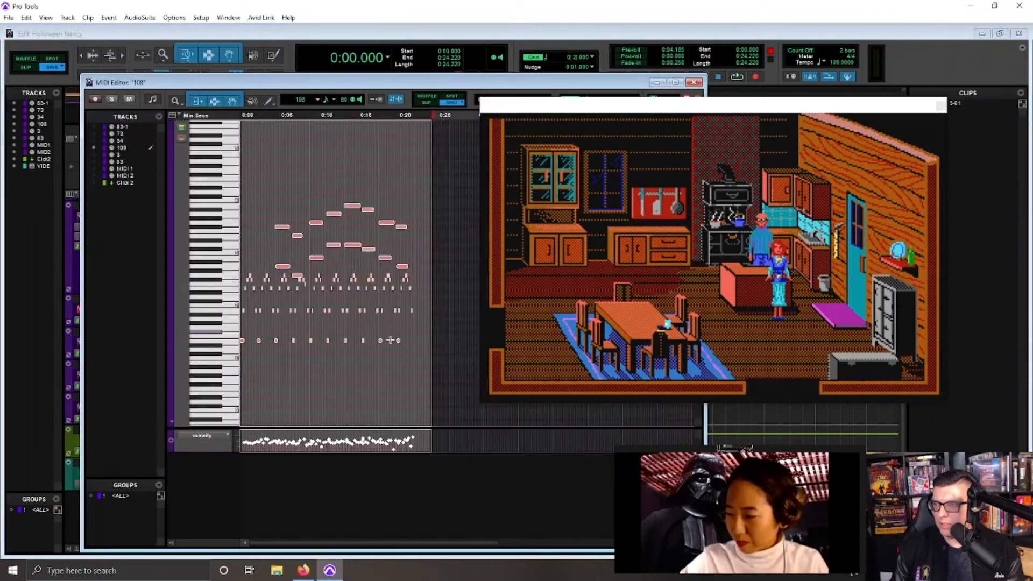
drag(439, 353, 225, 276)
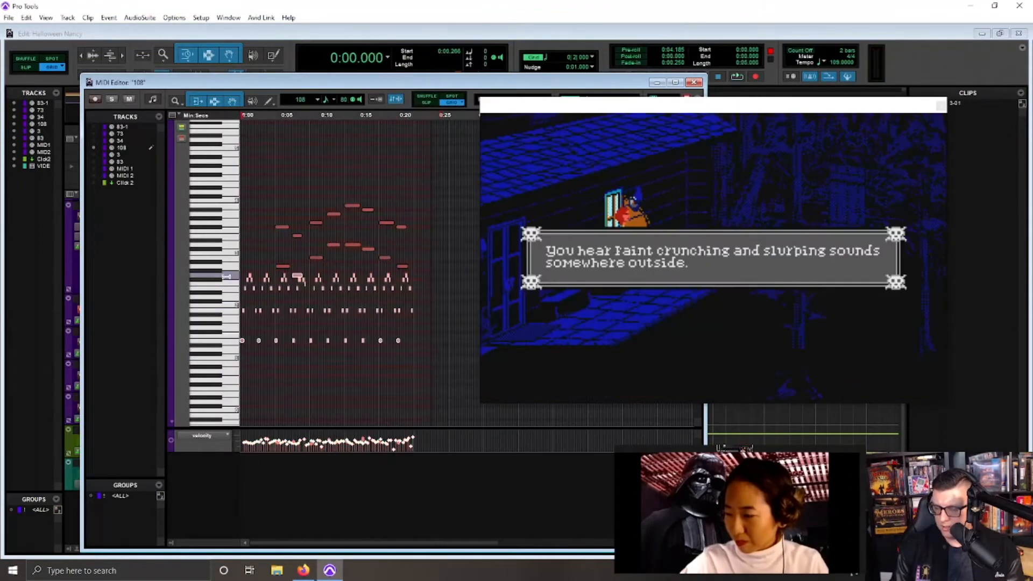
key(Delete)
key(ctrl+w)
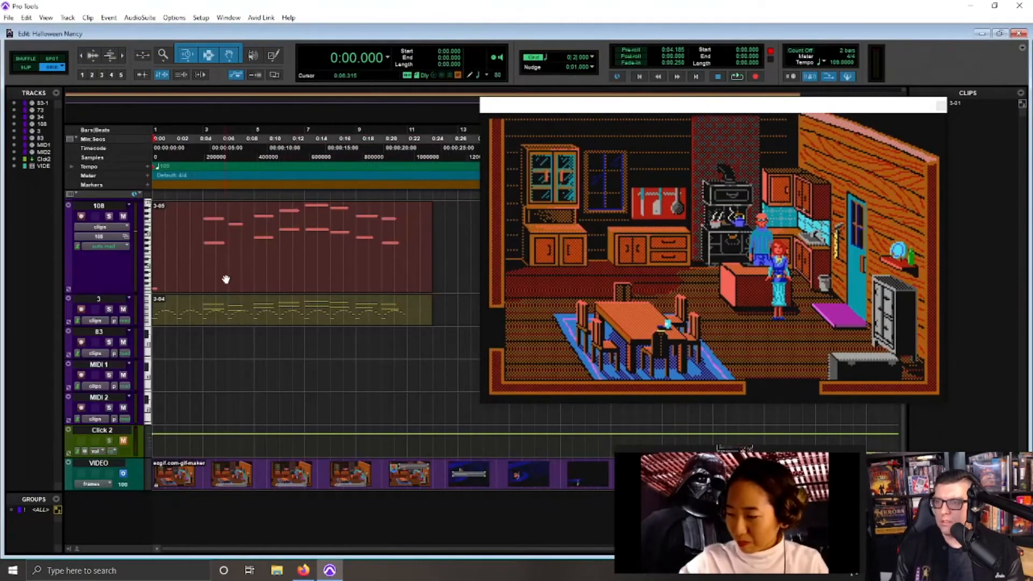
Step: Trim the beginning of the track 108 clip and play it together with track 3 through to the outdoor scene
click(159, 269)
click(159, 246)
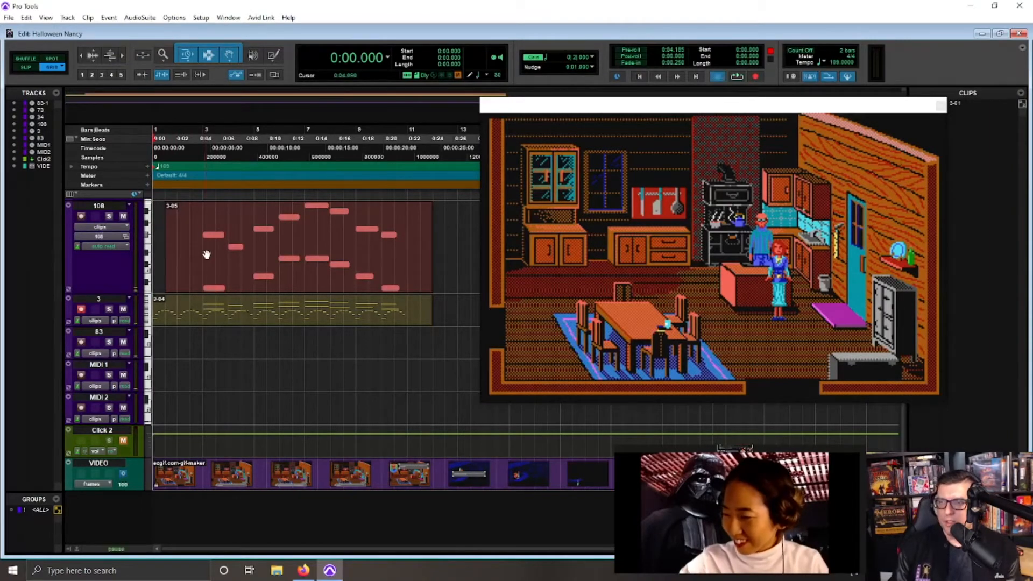
key(space)
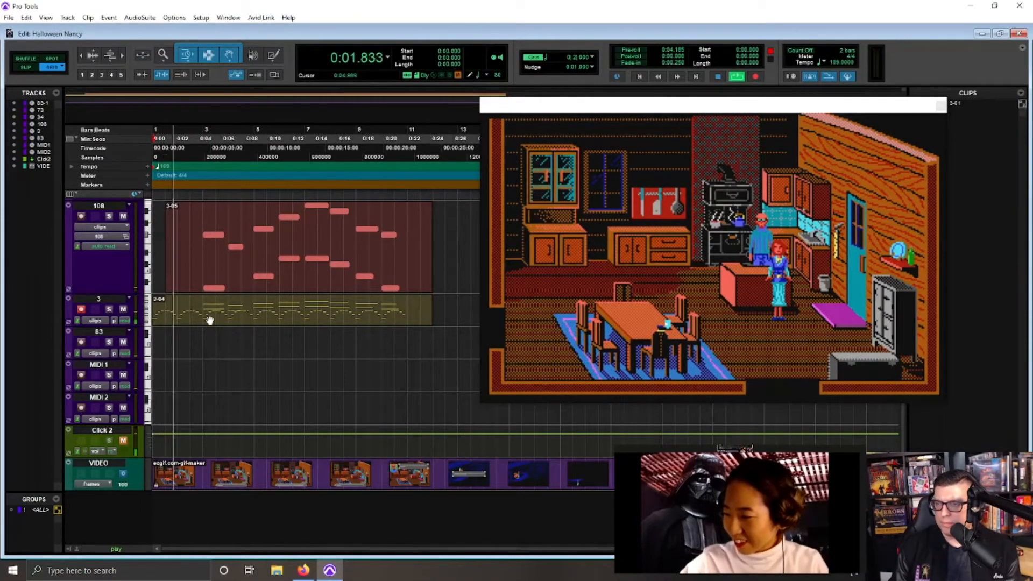
double_click(226, 318)
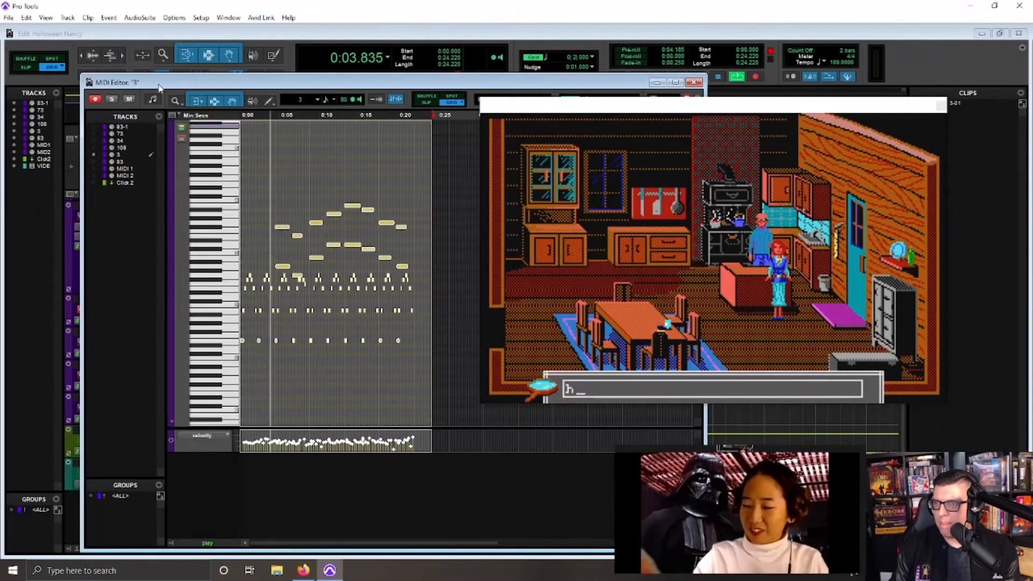
click(189, 56)
click(200, 62)
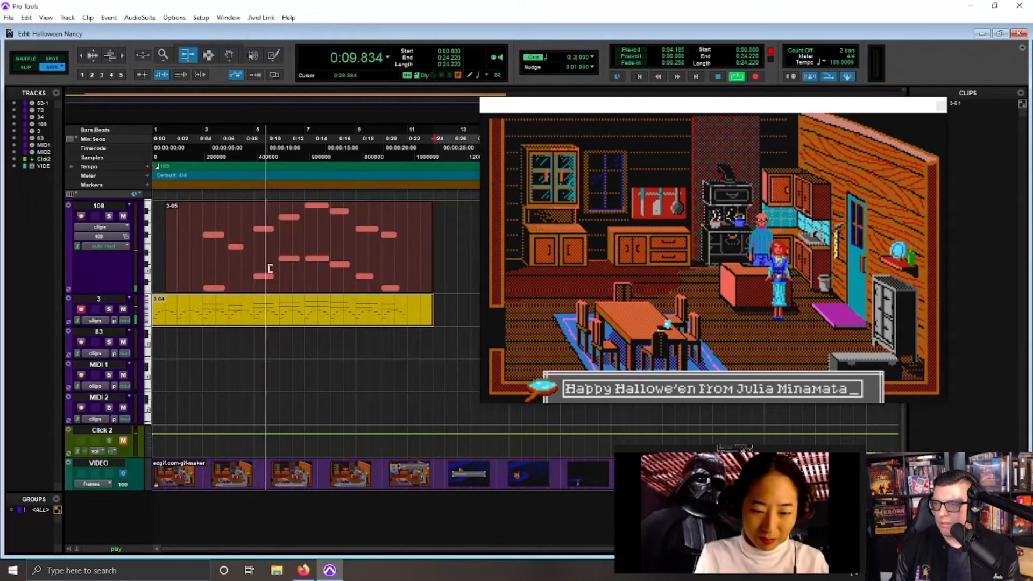
scroll(309, 280, up, 3)
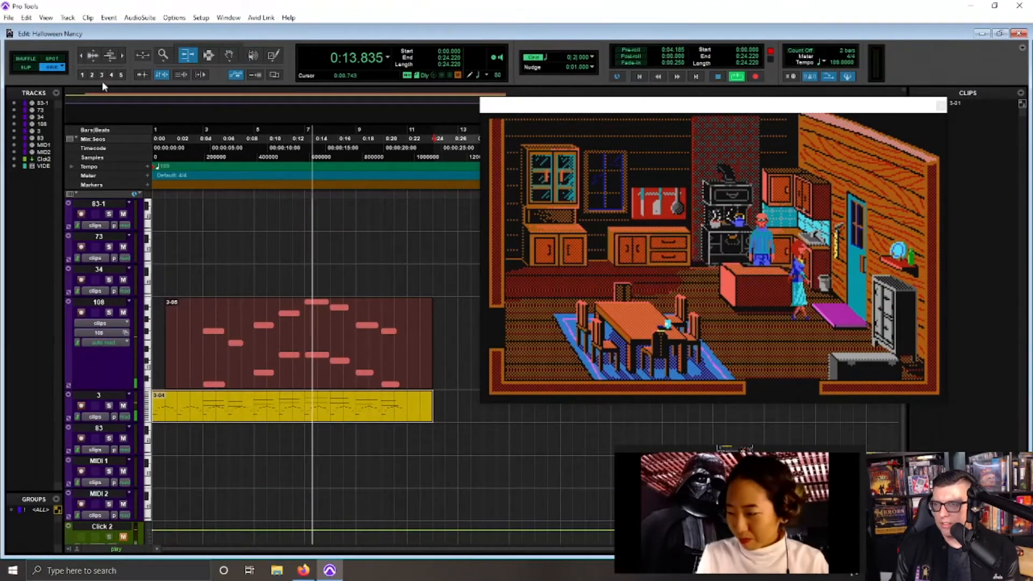
click(183, 44)
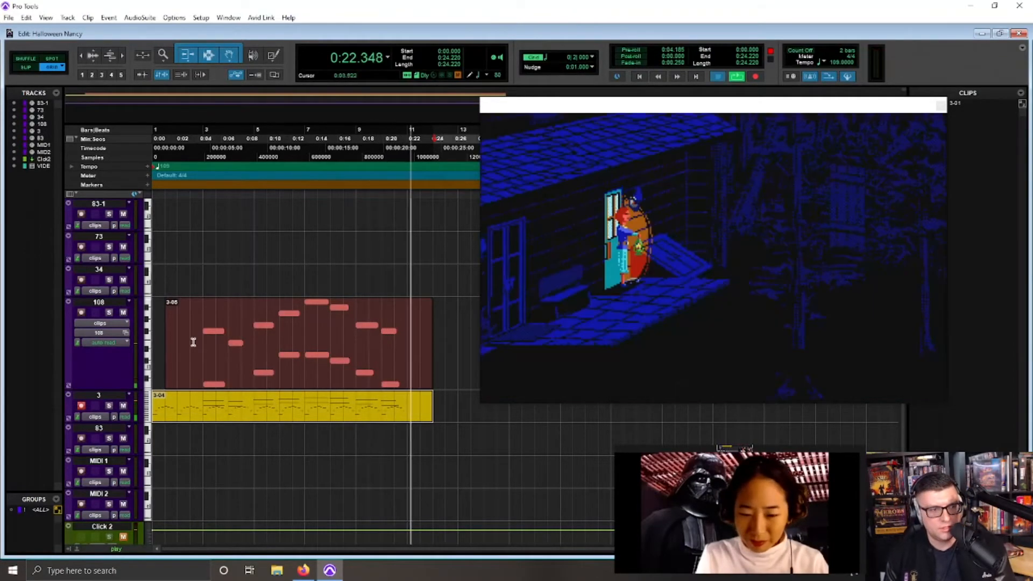
key(space)
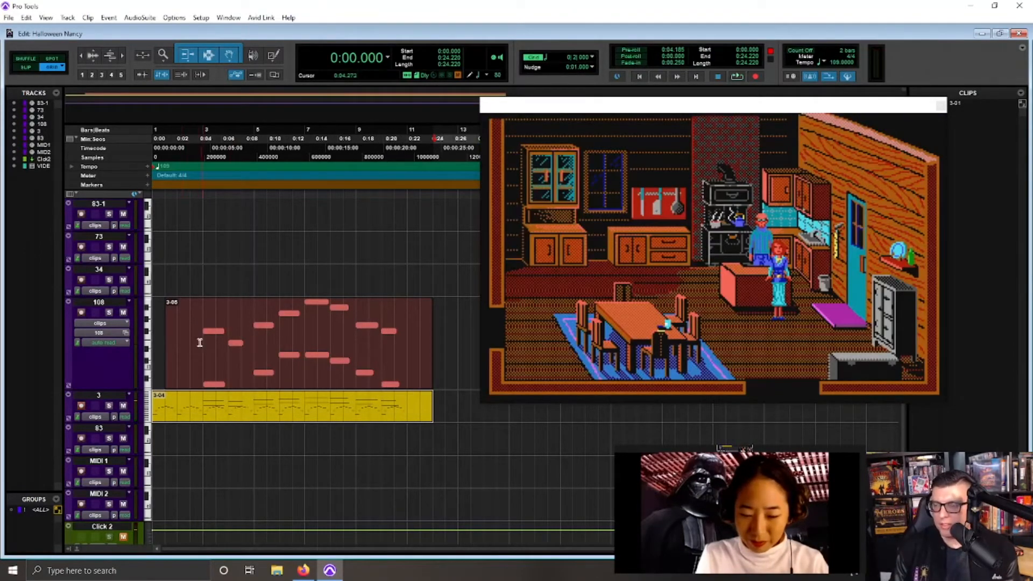
Step: Open the track 108 clip in the MIDI editor and play its opening notes from about 3.4 seconds
double_click(240, 373)
click(280, 247)
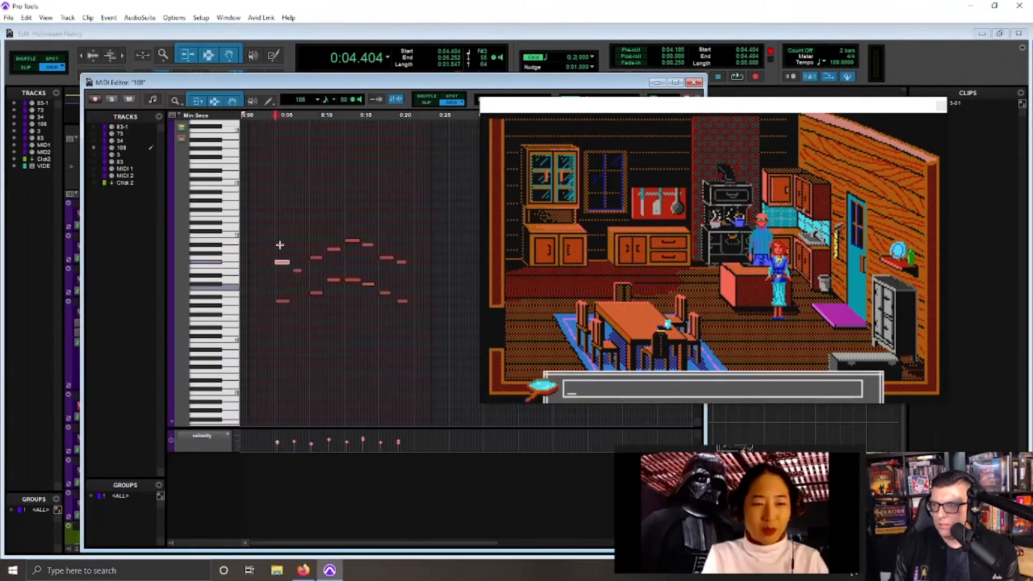
key(ctrl+])
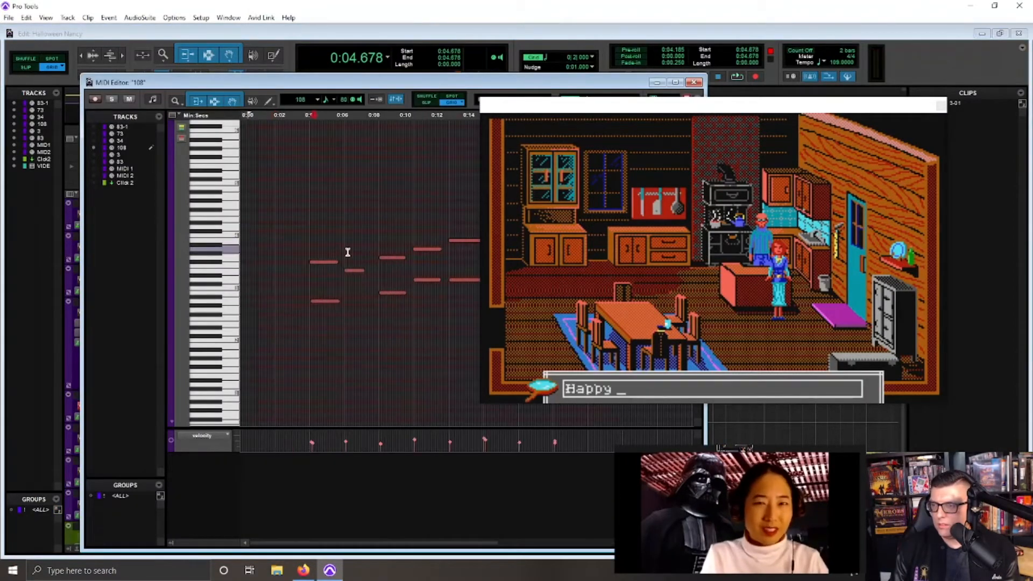
click(294, 212)
key(ctrl+[)
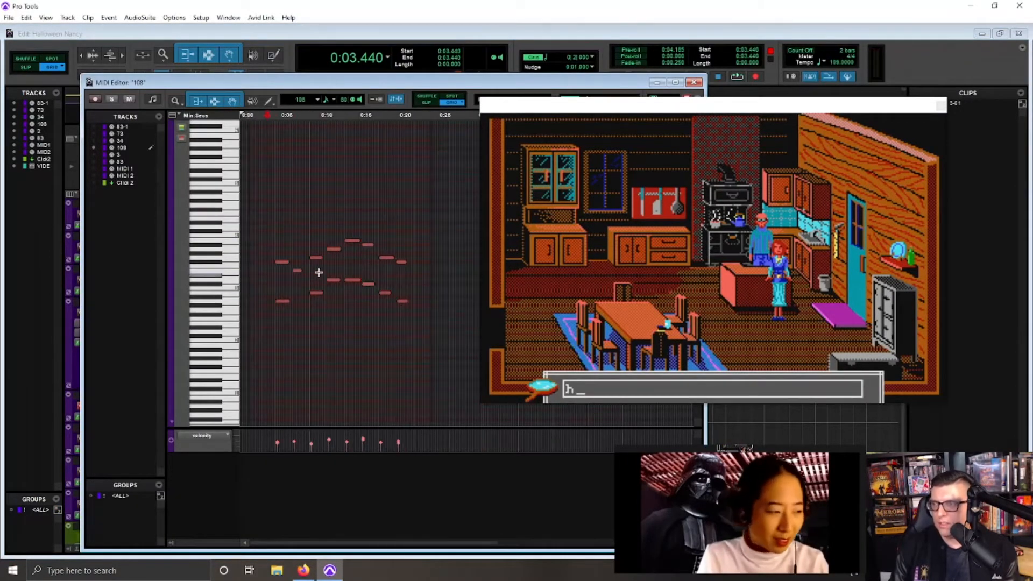
key(space)
key(ctrl+])
key(ctrl+])
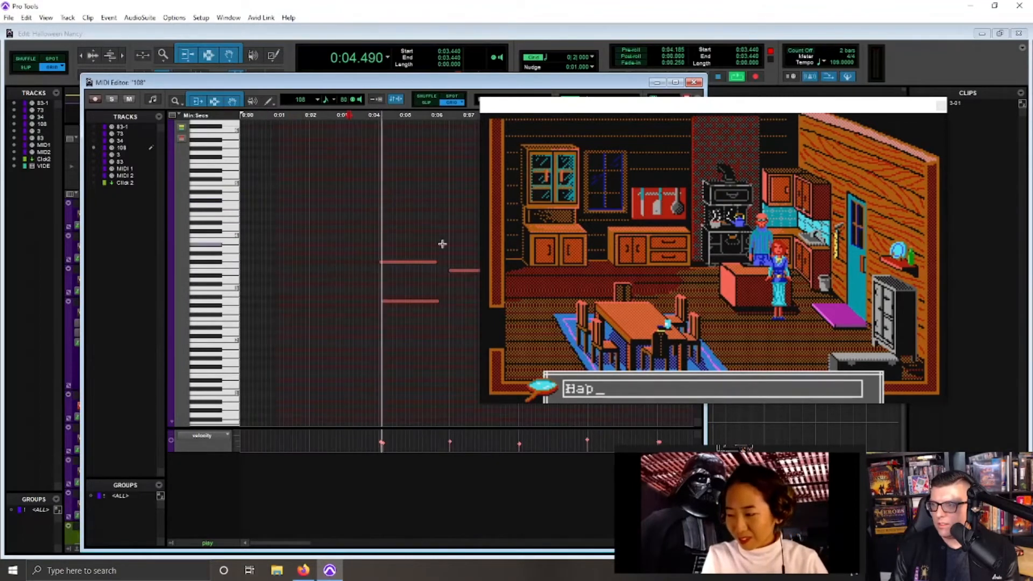
key(ctrl+[)
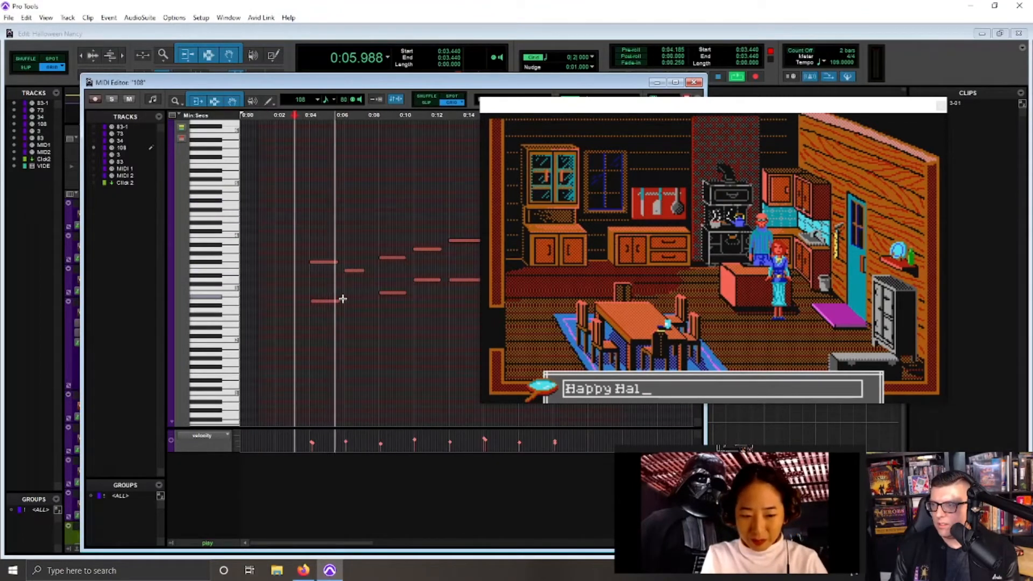
key(space)
Step: Add a G2 note beneath the second melody note at 6.593 seconds and extend the first low note's start to 4.403 seconds
click(353, 271)
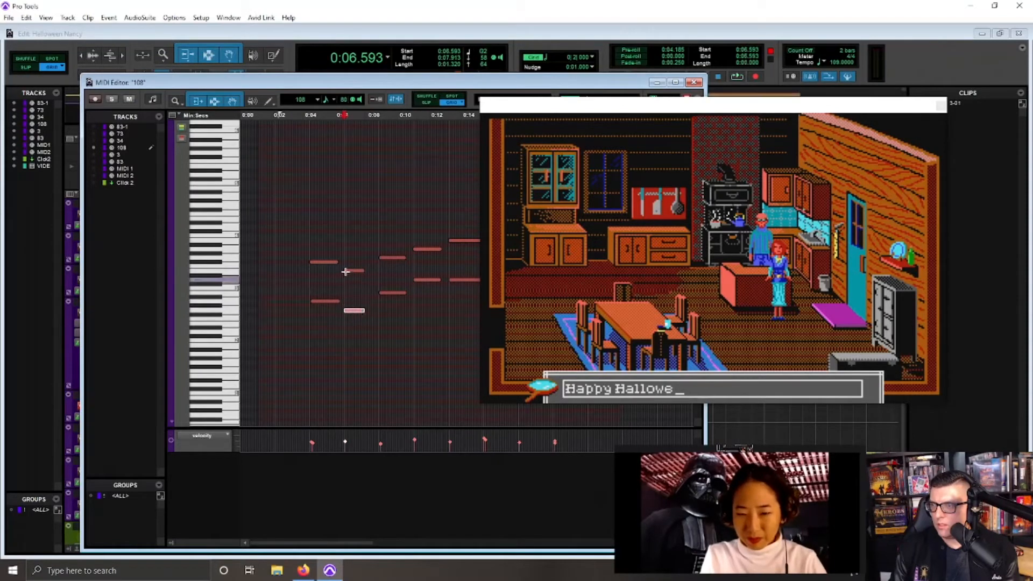
click(325, 301)
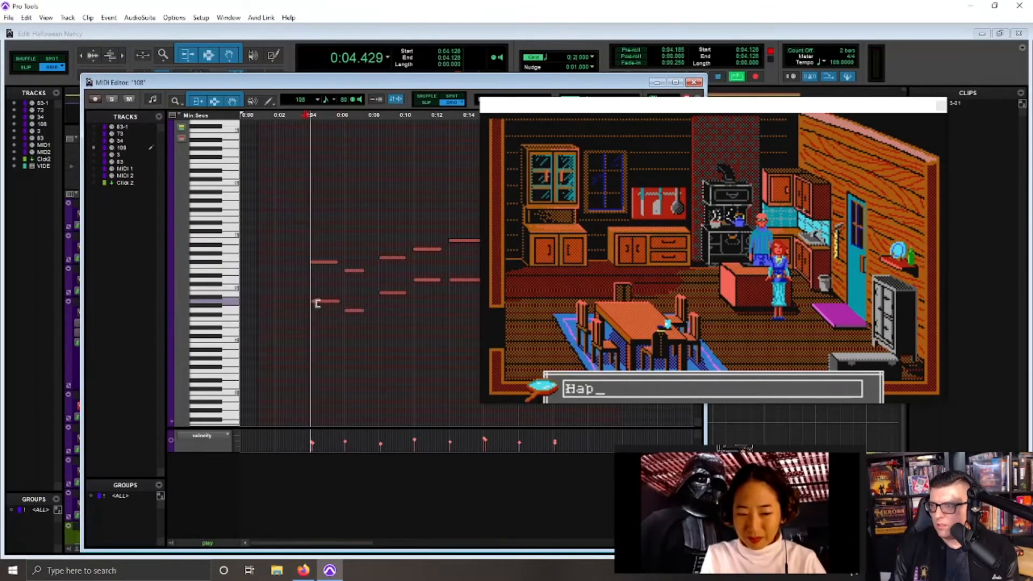
drag(313, 302, 311, 301)
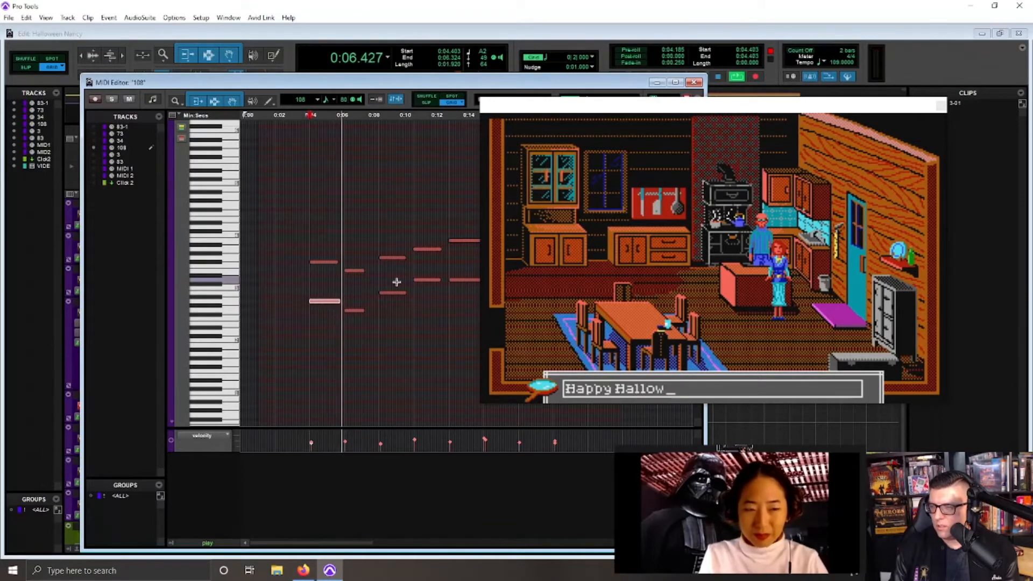
key(r)
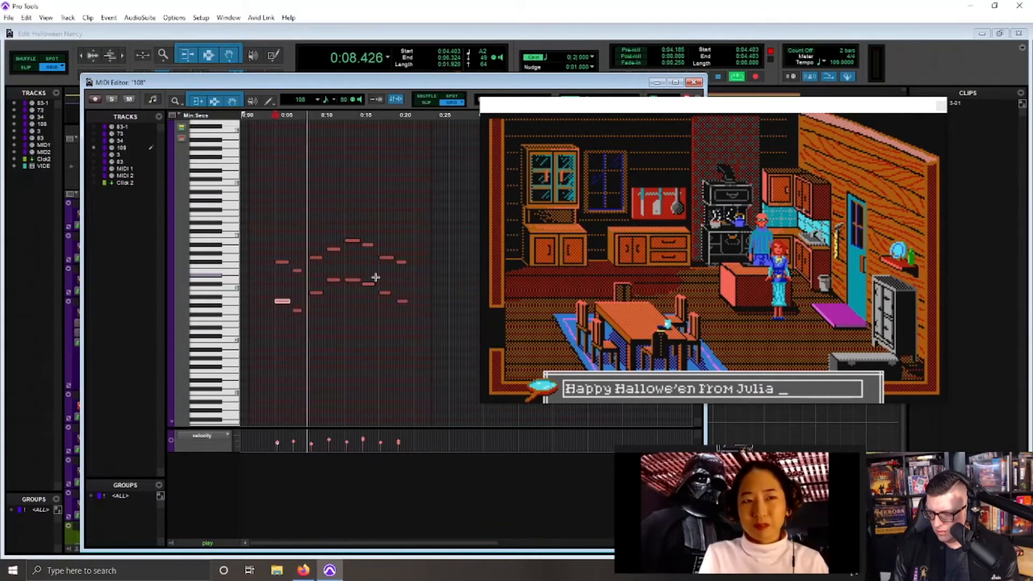
key(ctrl+w)
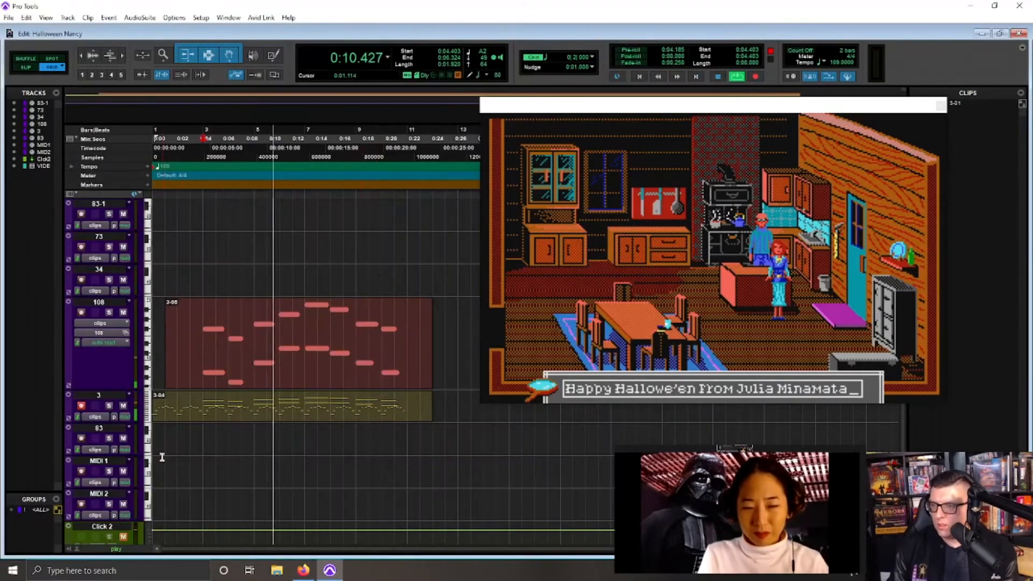
Step: Open the track 3 clip in the MIDI editor and delete its long melody notes between about 4 and 10 seconds
double_click(242, 403)
click(274, 220)
key(t)
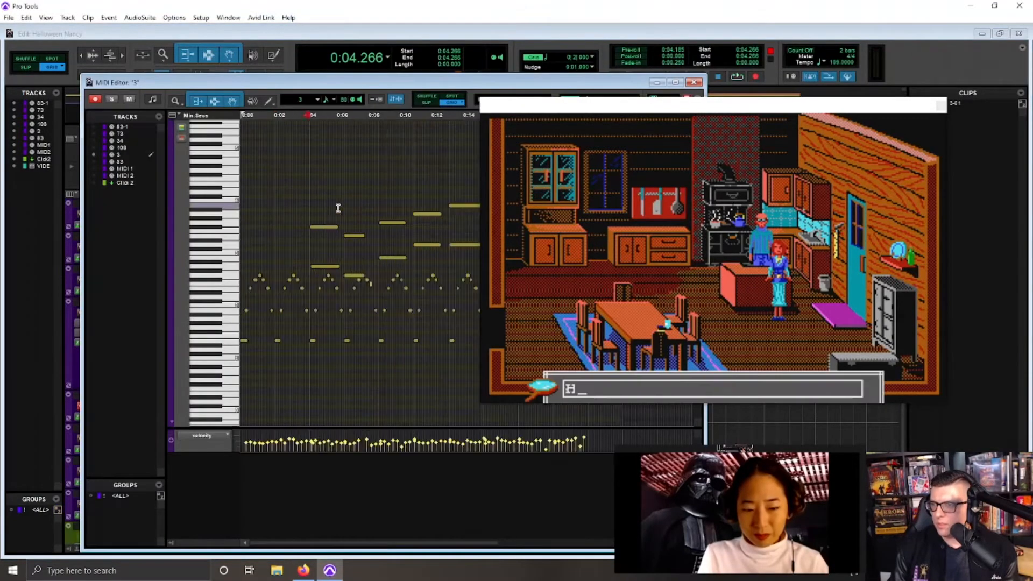
drag(337, 208, 346, 270)
key(Delete)
key(Delete)
drag(375, 192, 407, 274)
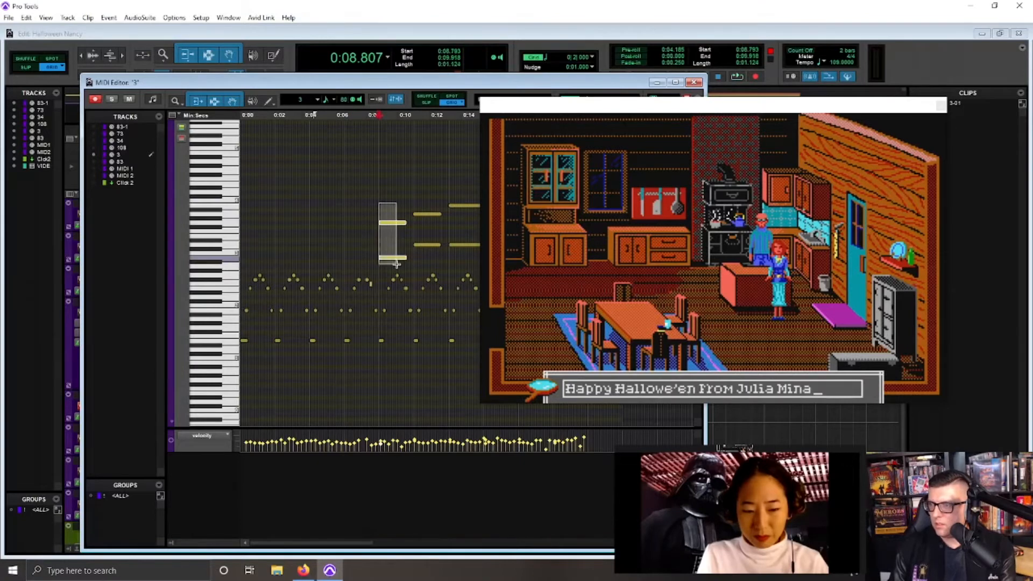
key(Delete)
key(t)
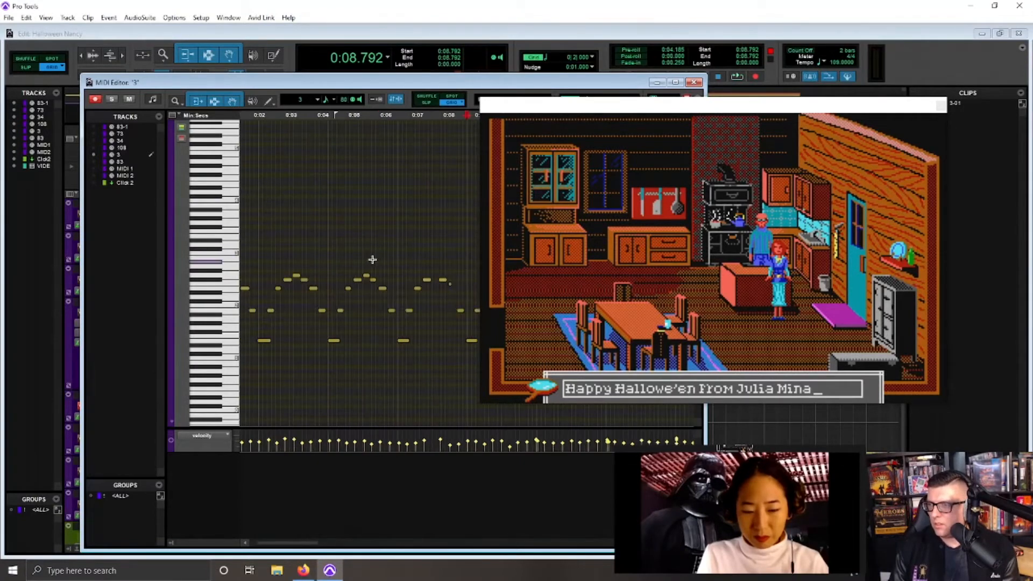
Step: Correct the accompaniment note at 7.706 seconds to G2 and play the passage from 6.743 seconds
click(423, 267)
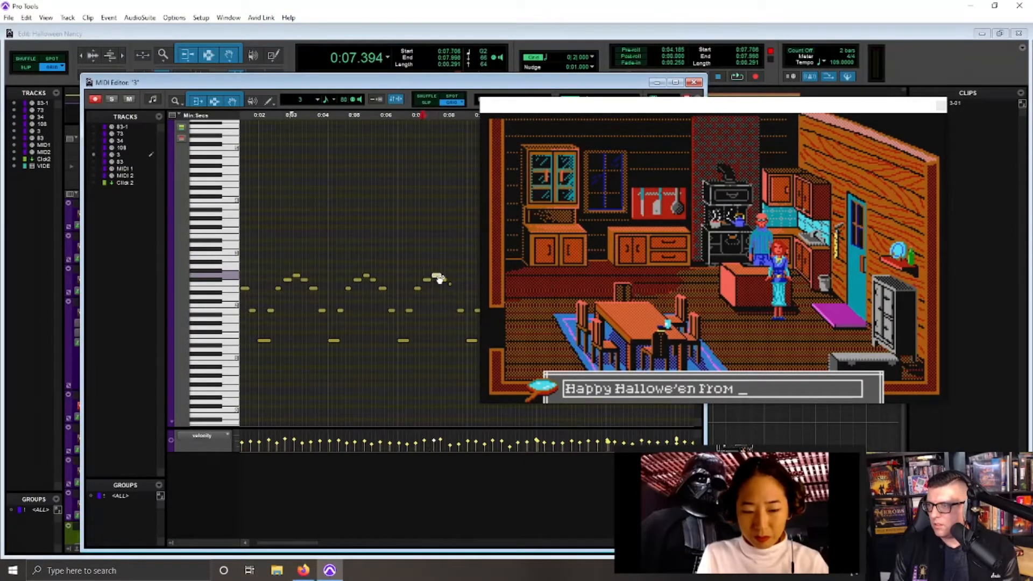
key(space)
key(r)
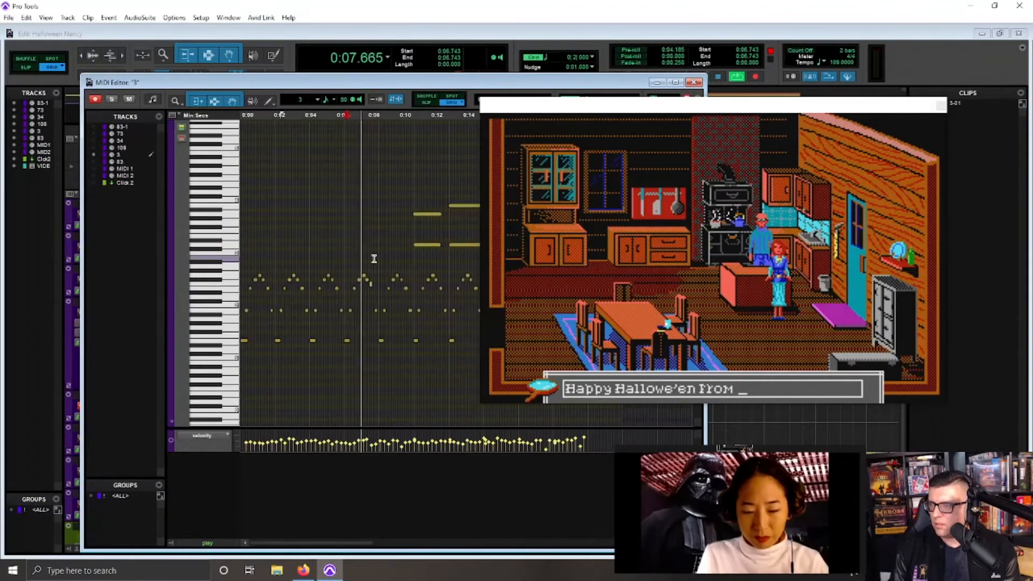
key(space)
Step: Lower the short accompaniment note near 8 seconds to E2 and play the pattern from 5.504 seconds
click(368, 272)
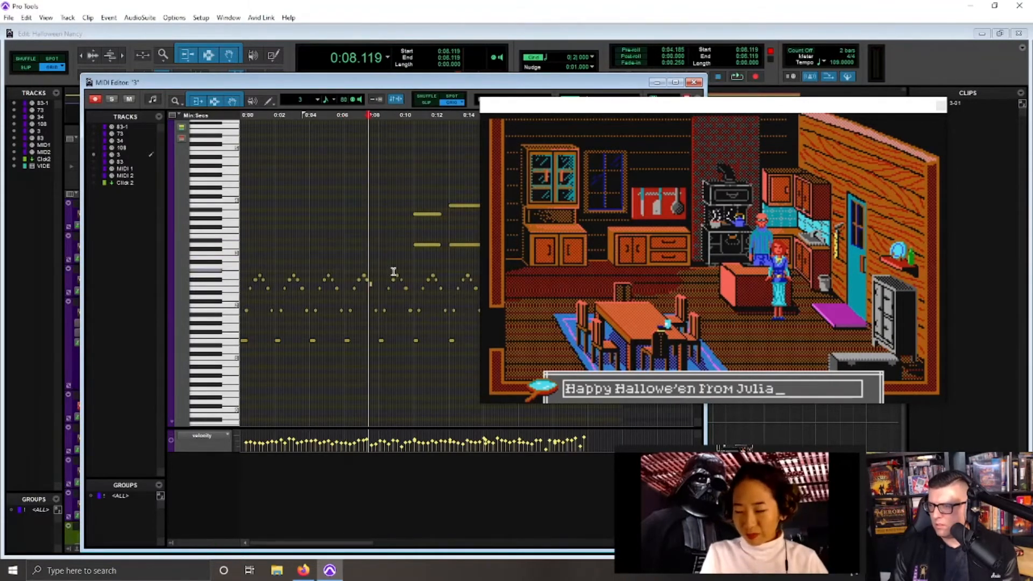
key(t)
key(t)
click(340, 293)
key(r)
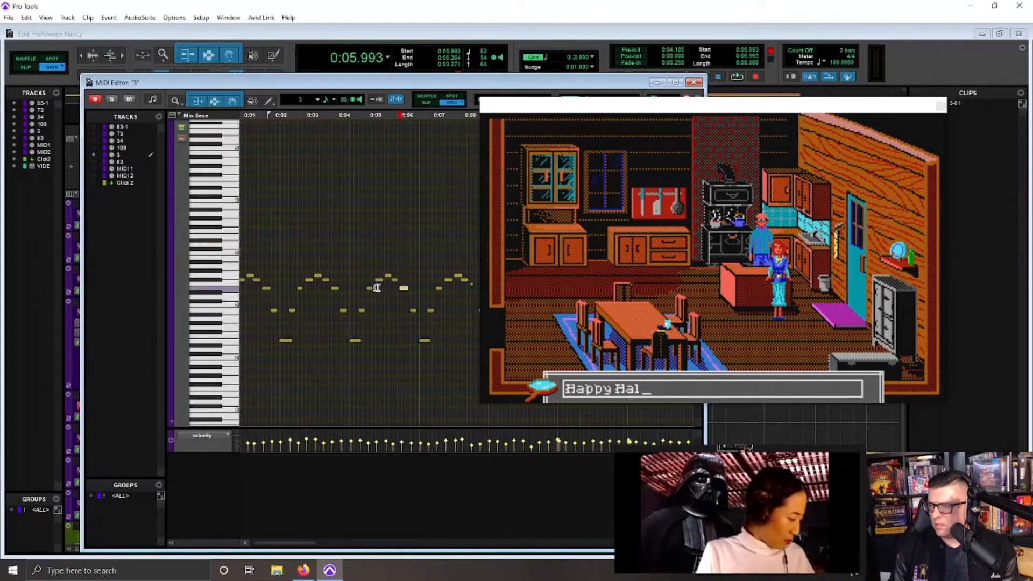
key(r)
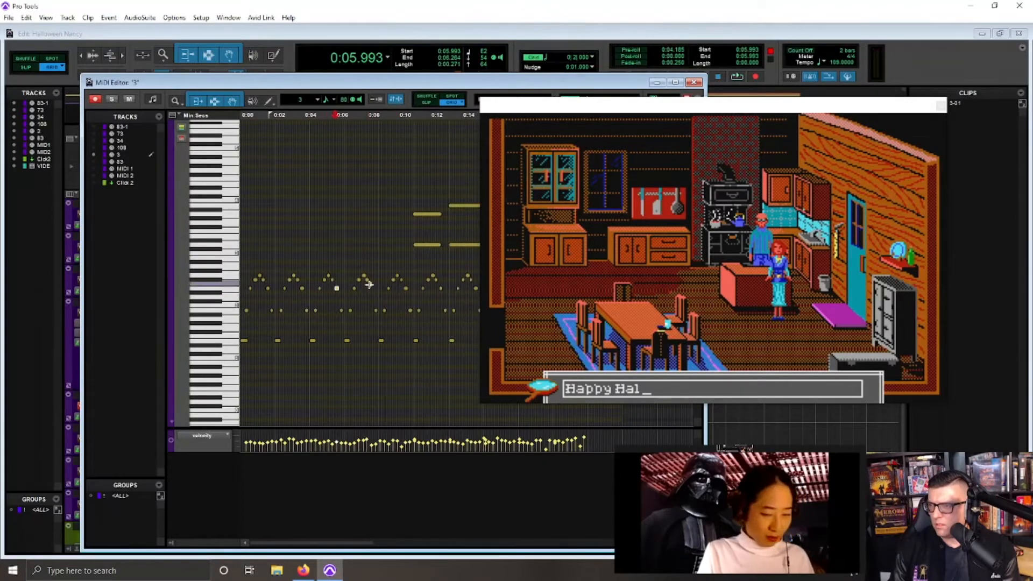
click(325, 230)
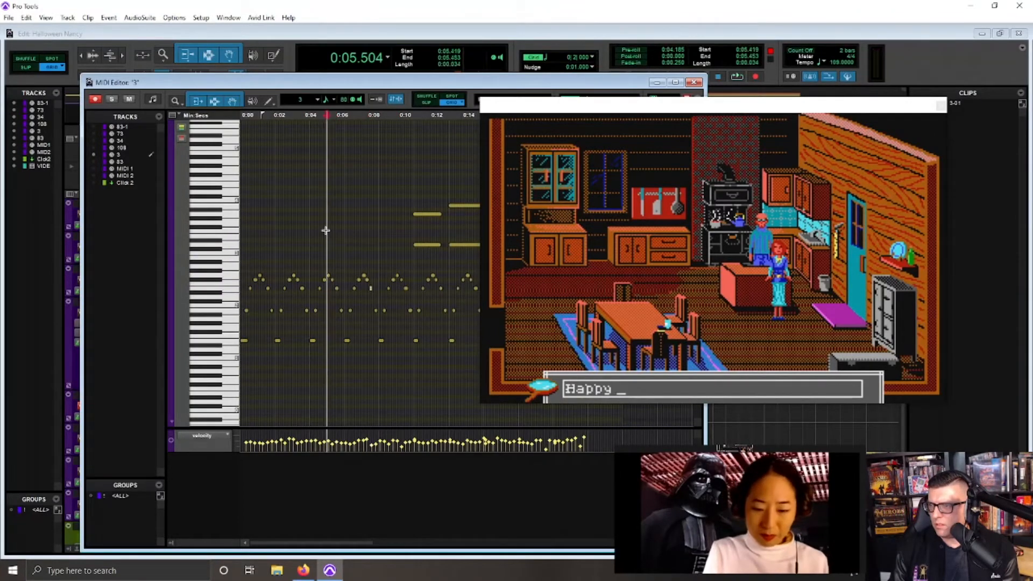
key(r)
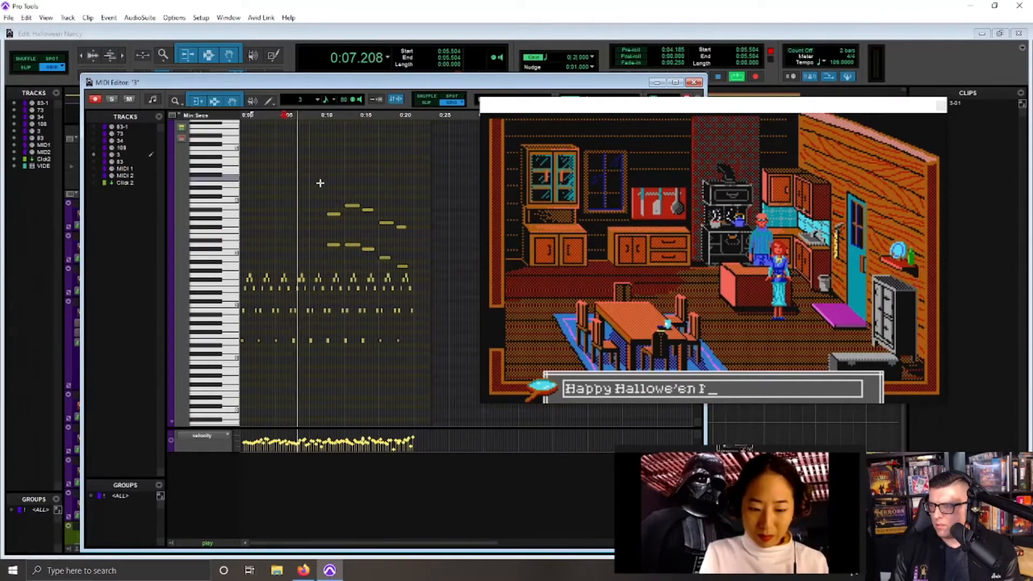
Step: Delete the remaining long melody notes from the track 3 clip and close the MIDI editor
drag(324, 188, 392, 261)
key(Delete)
drag(396, 220, 407, 269)
key(Delete)
key(ctrl+w)
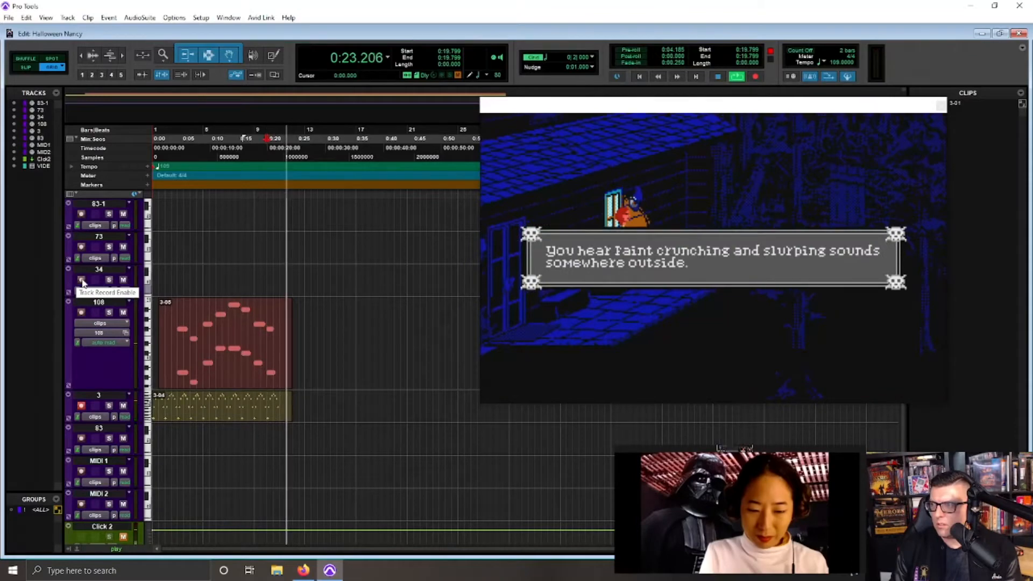
Step: Record-enable track 34 and audition tracks 34 and 73 against playback from 8.807 seconds to the outdoor scene
key(space)
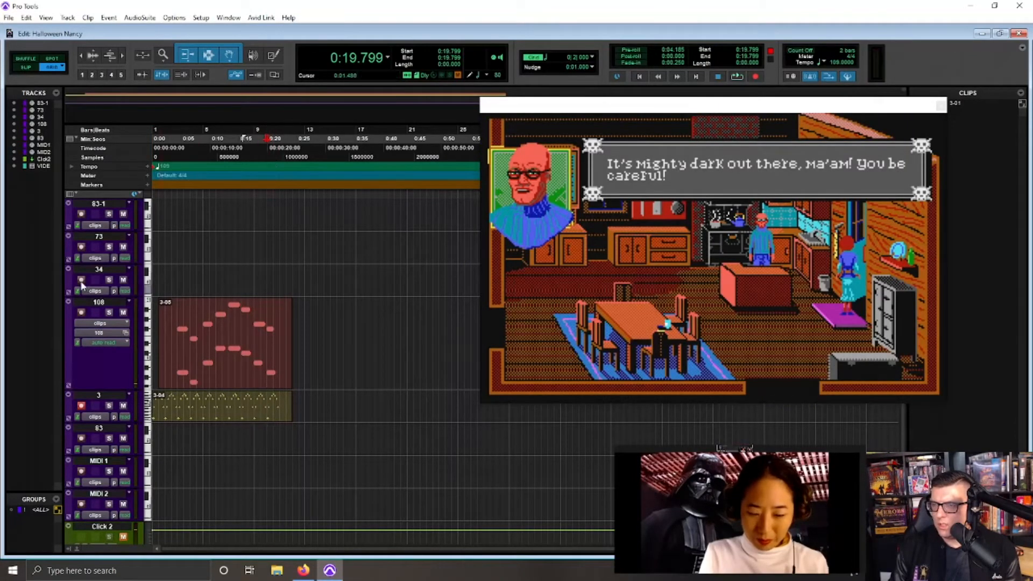
click(81, 279)
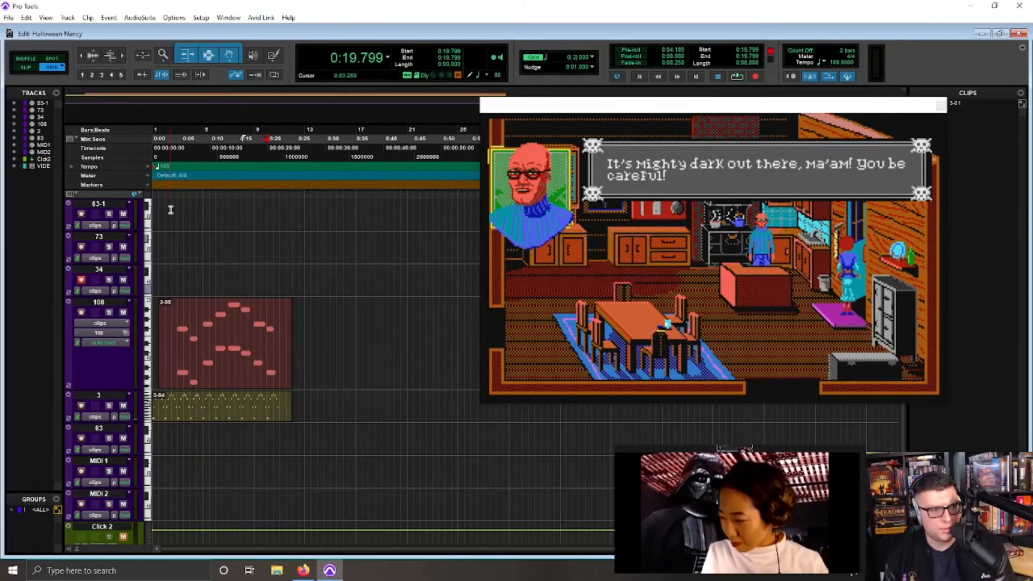
click(200, 174)
key(space)
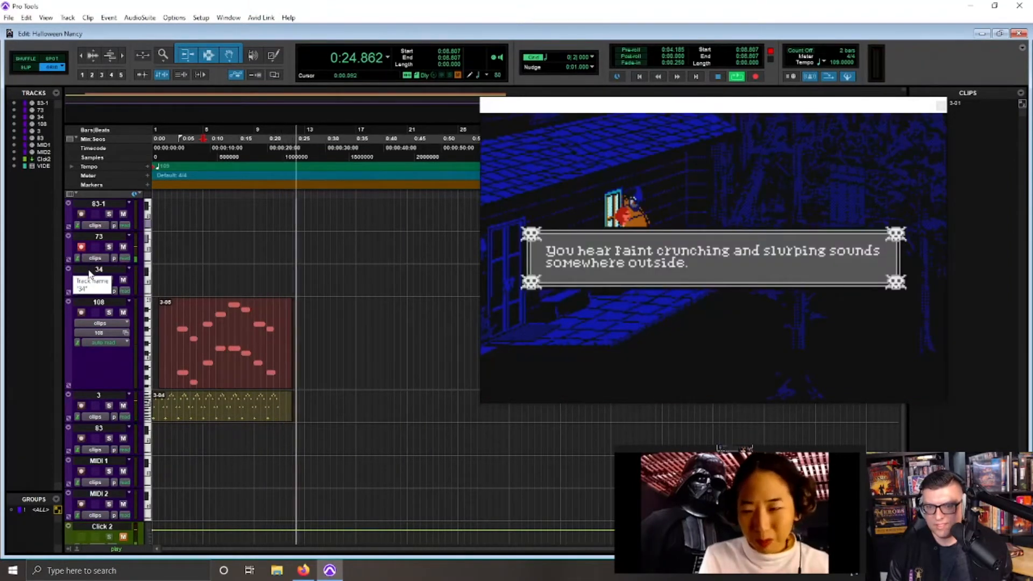
key(space)
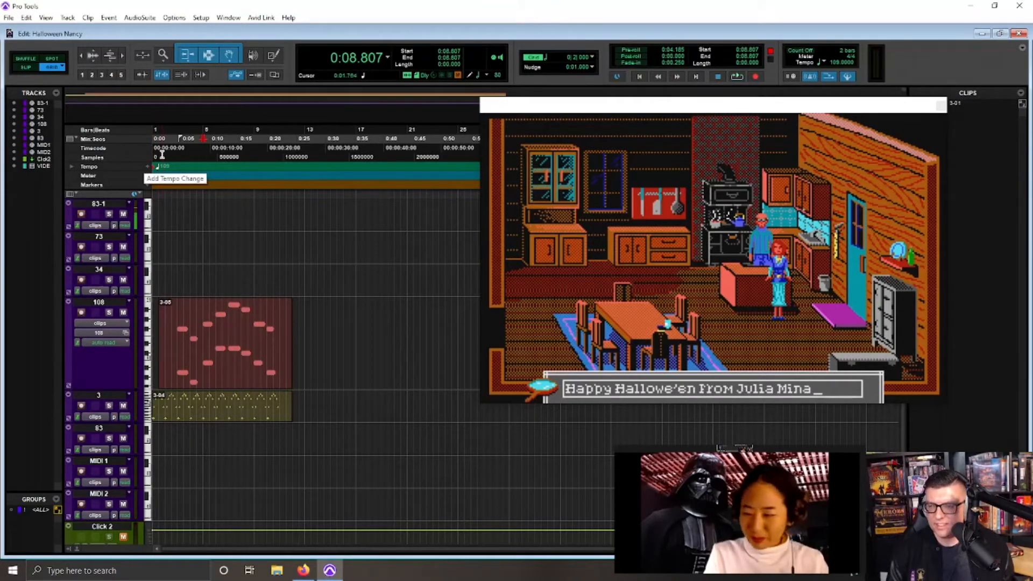
Step: Set the MIDI patch of track 83-1 to 101 in the mixer and return to the arrangement
key(ctrl+equal)
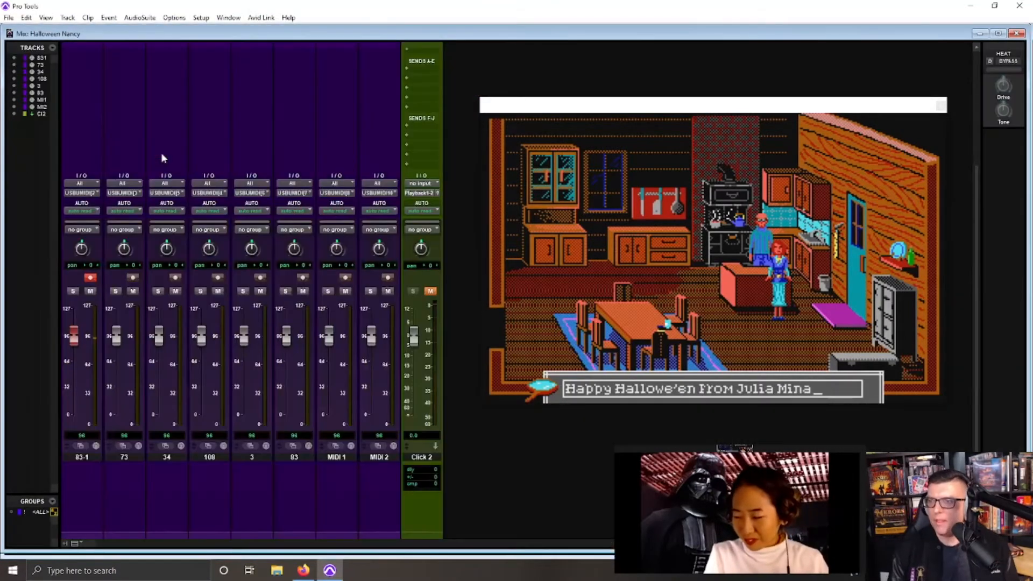
click(82, 194)
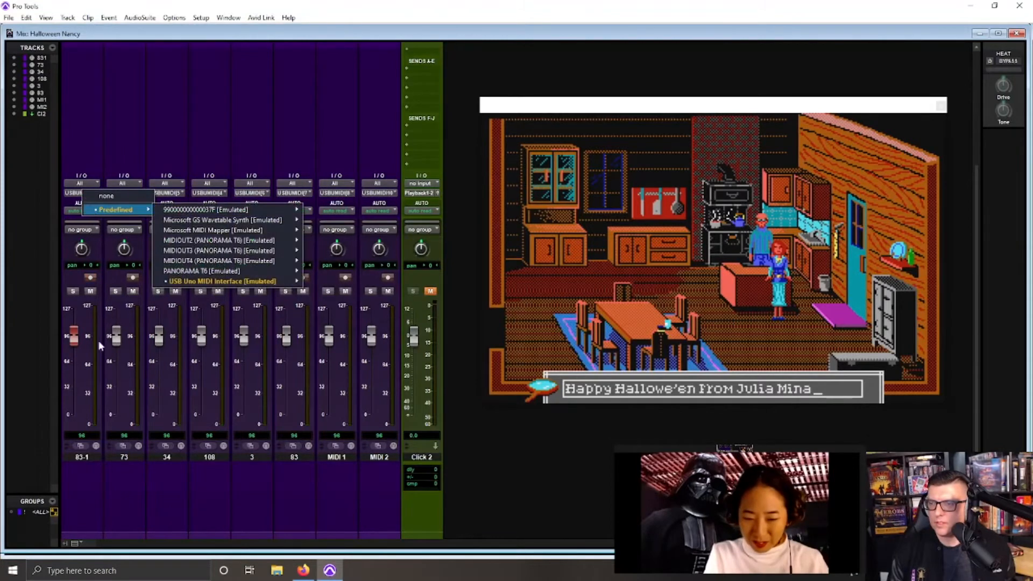
click(79, 448)
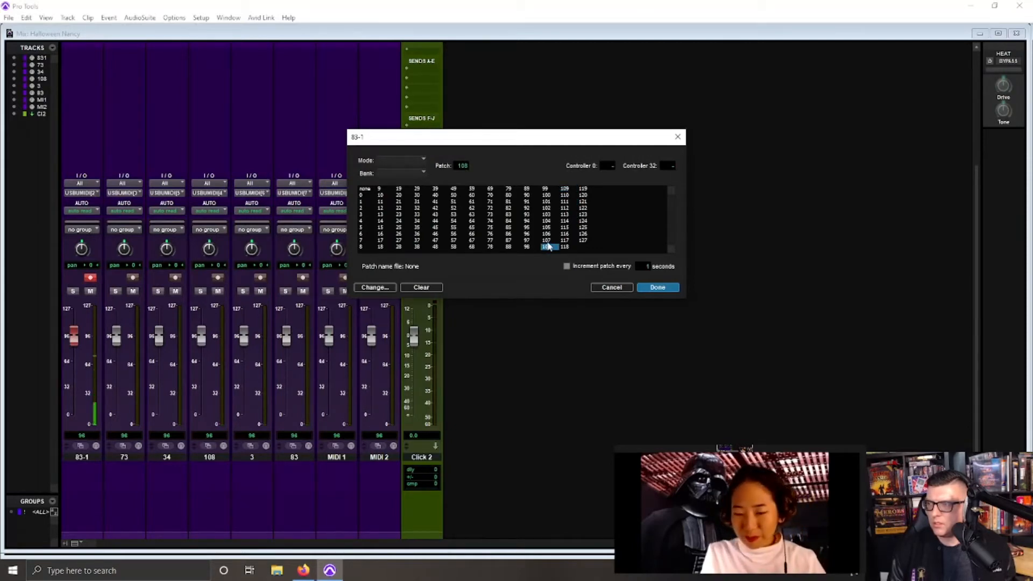
click(566, 196)
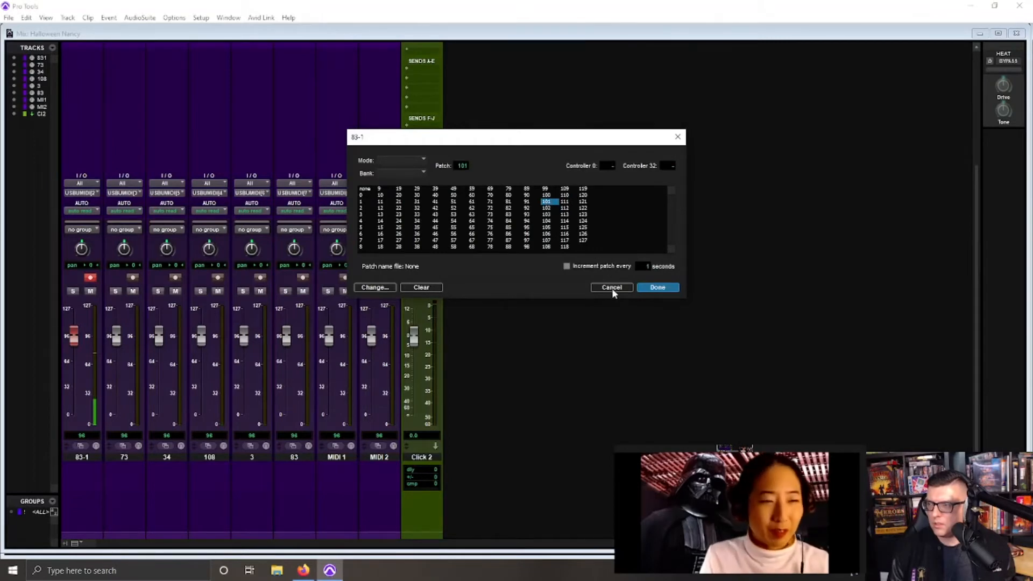
click(645, 288)
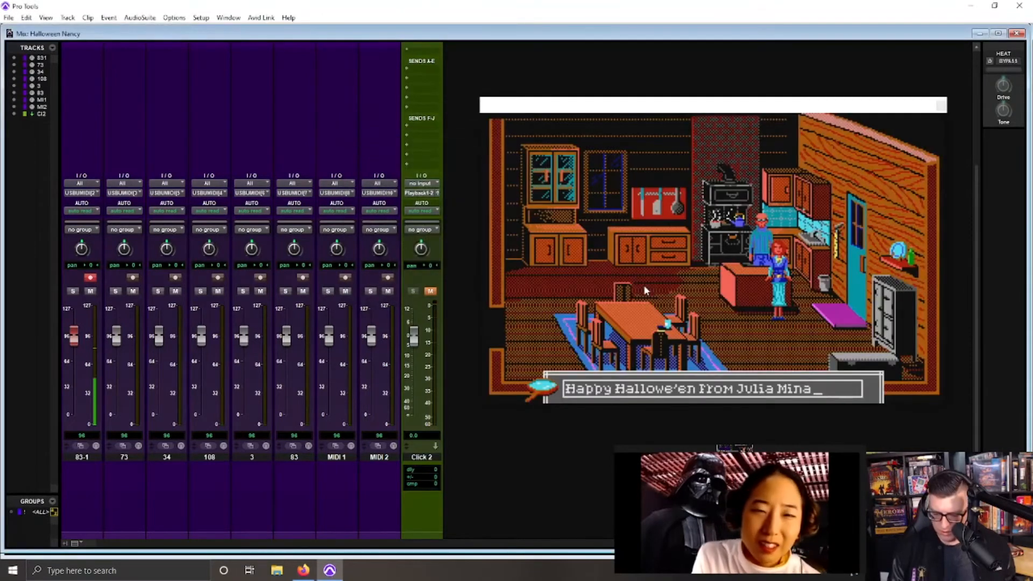
key(ctrl+equal)
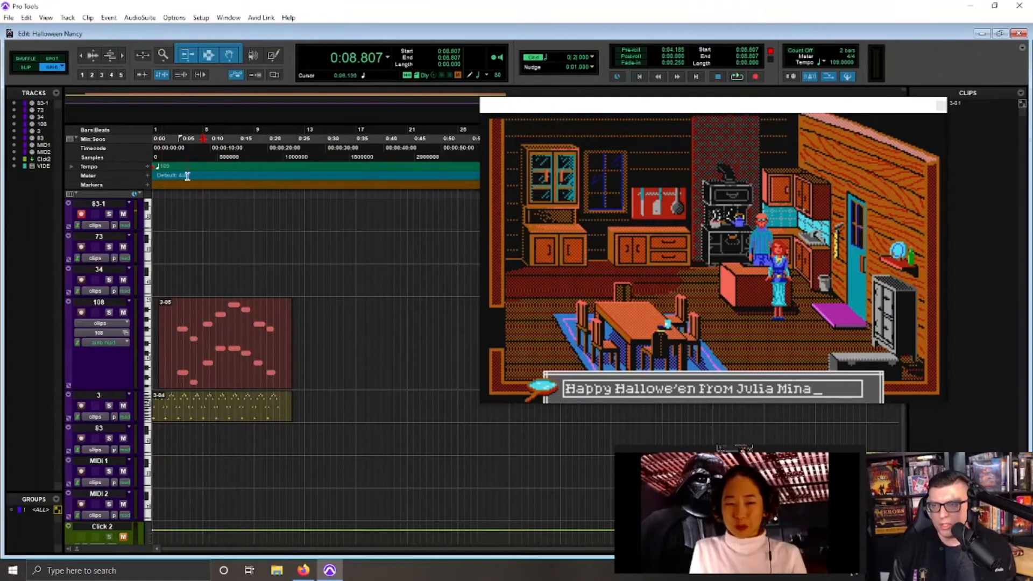
Step: Audition track 83-1 against playback from 2.201 seconds and from the session start through to the outdoor scene
click(167, 149)
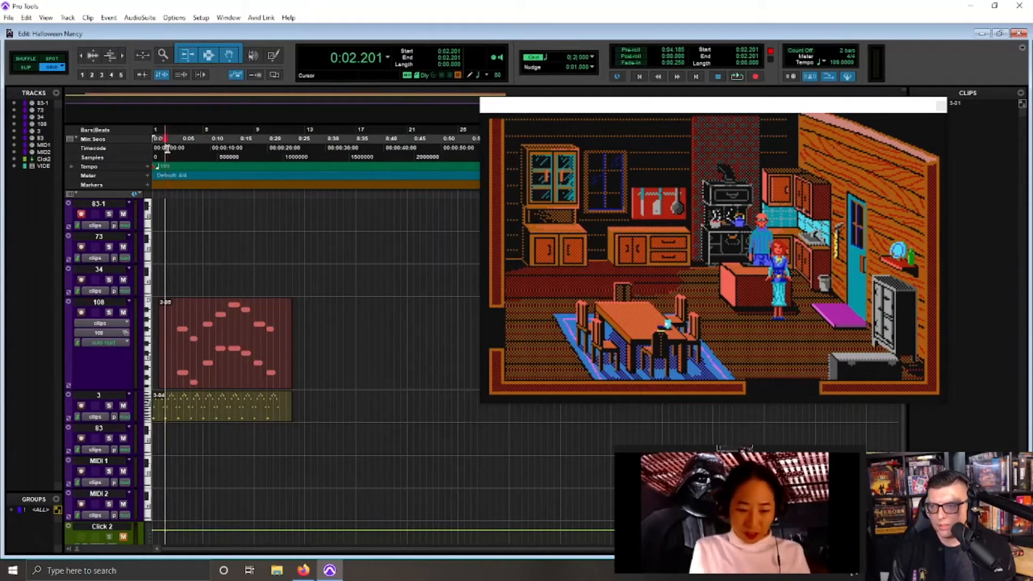
key(space)
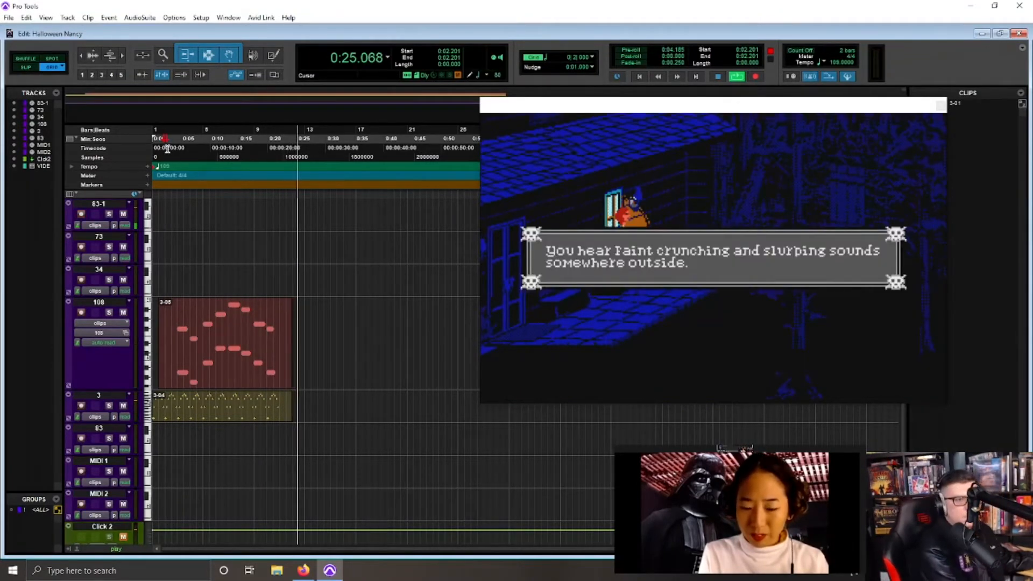
key(space)
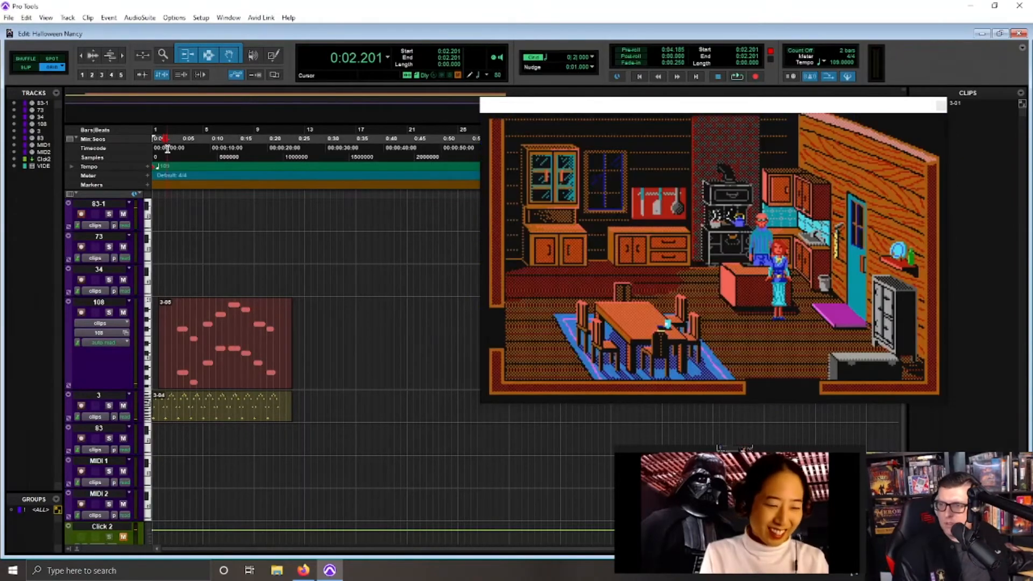
key(space)
key(Return)
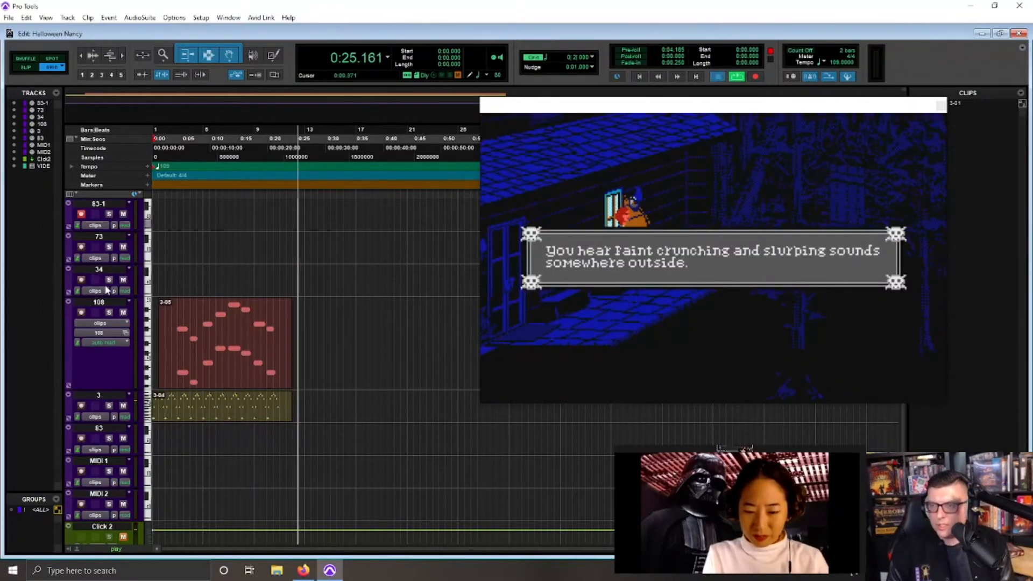
key(space)
Step: Set the MIDI patch of track 34 to 52 in the mixer and return to the arrangement
key(ctrl+equal)
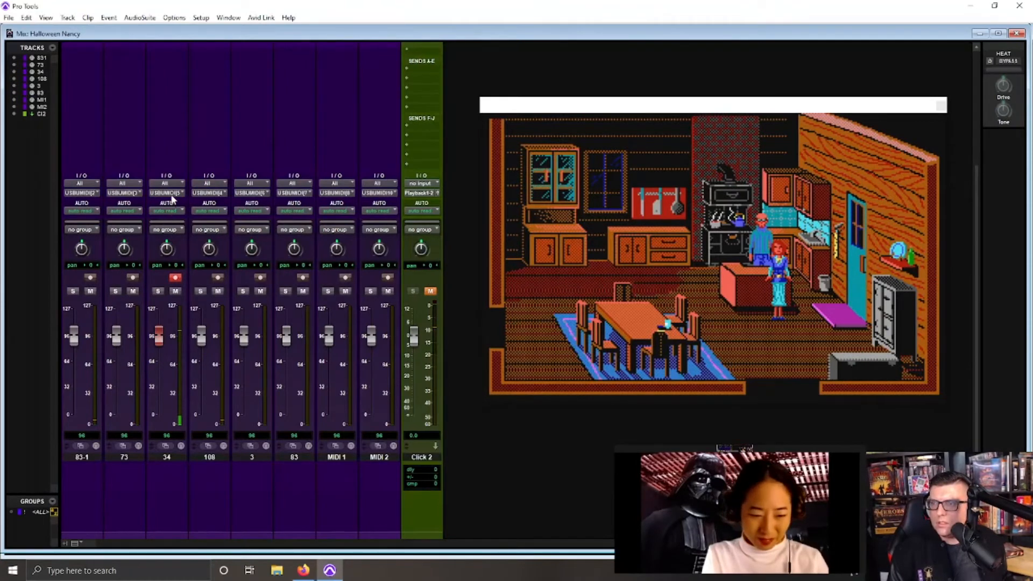
click(166, 445)
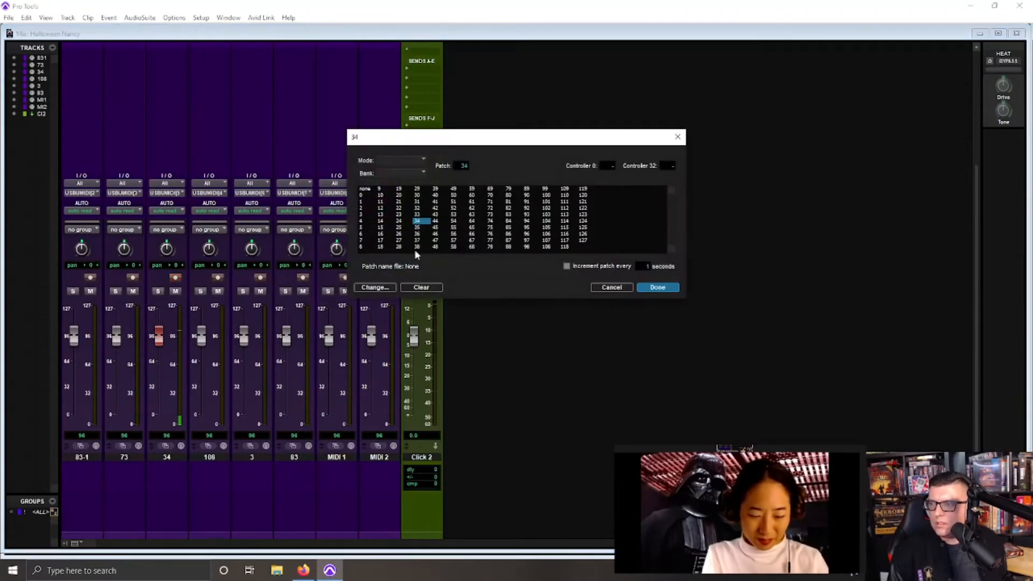
click(458, 210)
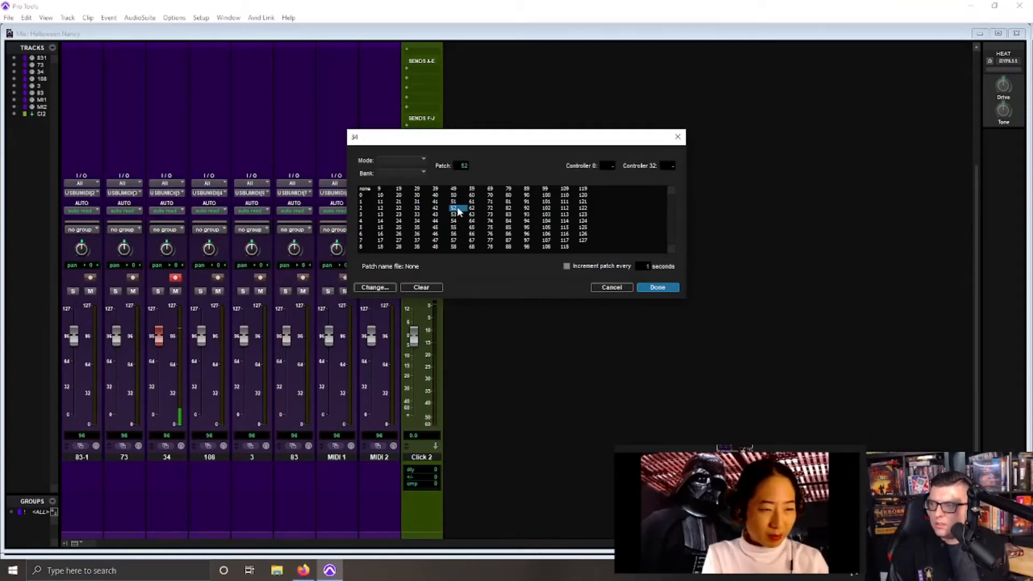
click(649, 287)
key(ctrl+equal)
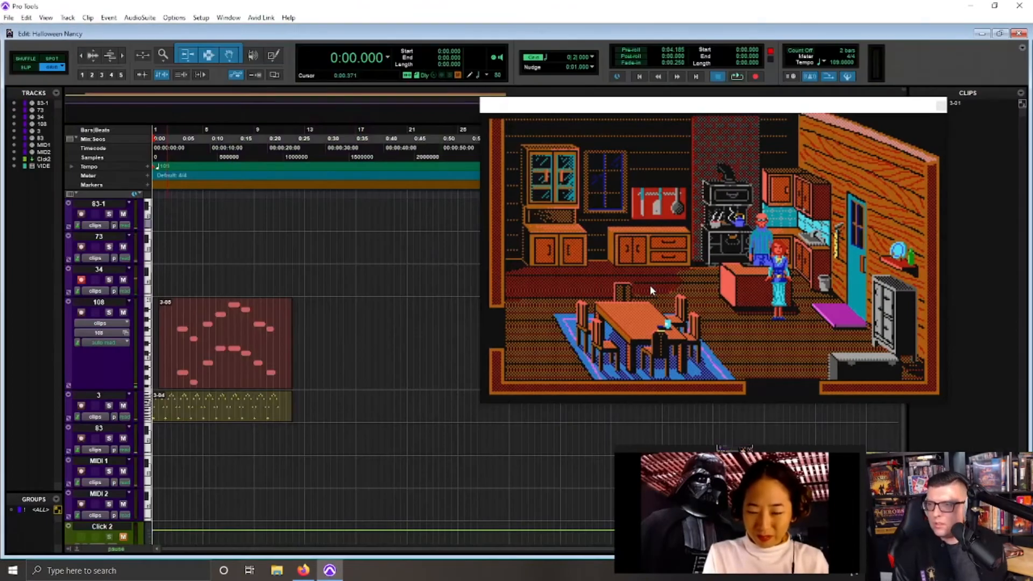
Step: Rehearse with playback from the start and record a MIDI take on track 34 through to the outdoor scene change
key(space)
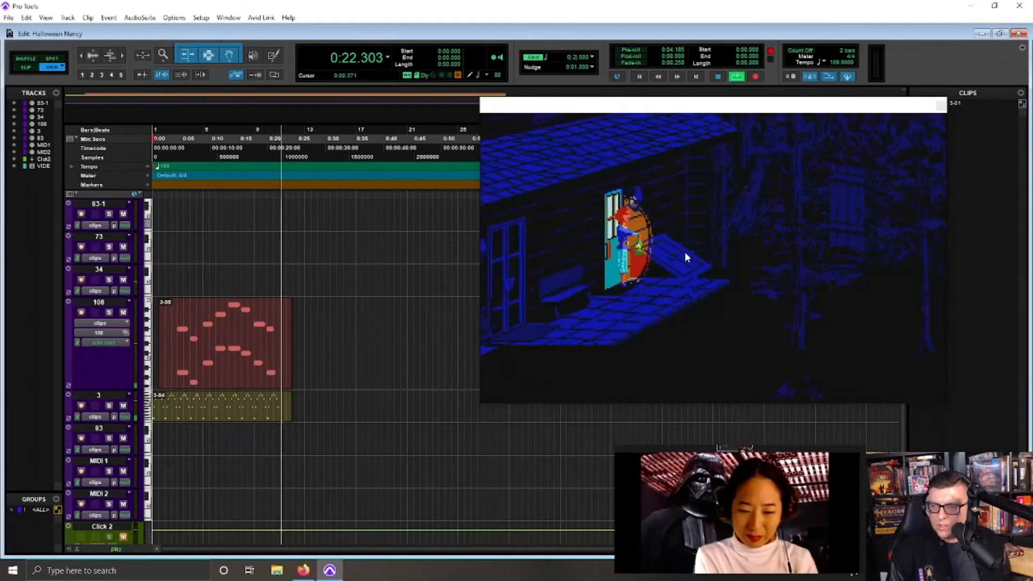
key(space)
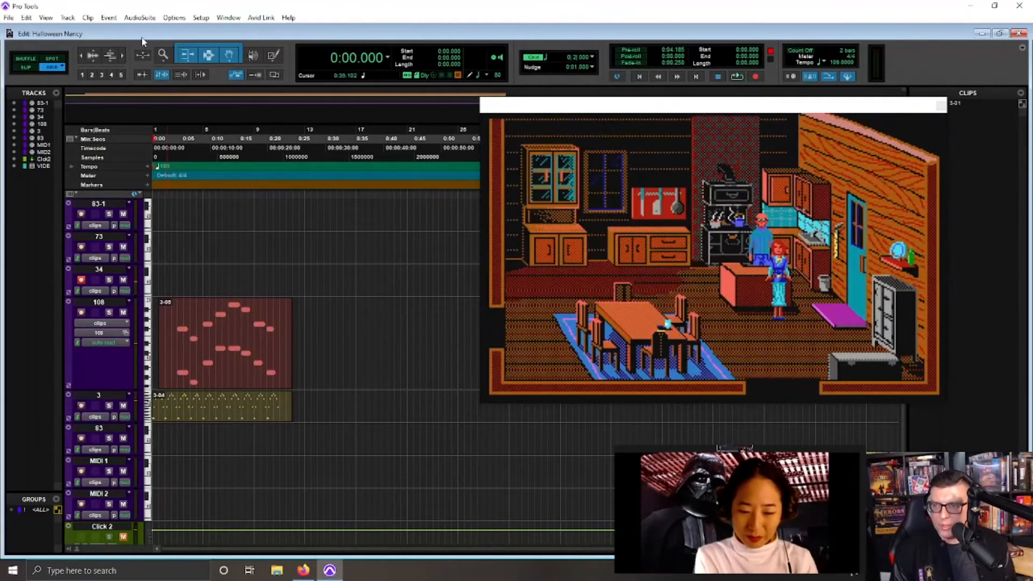
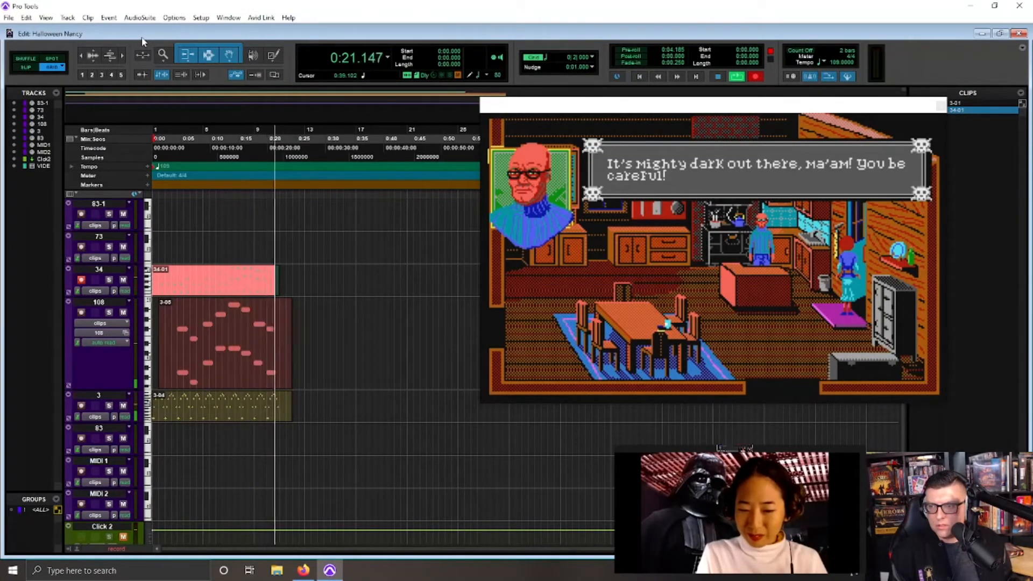
key(space)
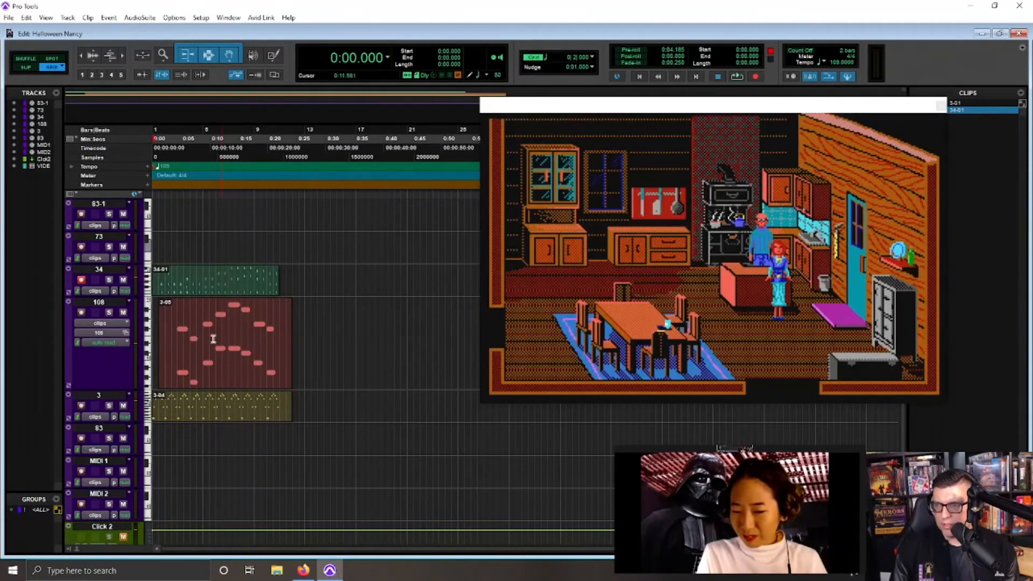
Step: Open the recorded track 34 clip in the MIDI editor and delete the stray notes near its beginning
double_click(191, 291)
mouse_move(274, 236)
mouse_down()
mouse_move(267, 264)
mouse_move(248, 275)
mouse_up()
key(Delete)
Step: Play the opening notes of the track 34 clip from 1.651 seconds and again from 3.302 seconds
click(253, 253)
key(space)
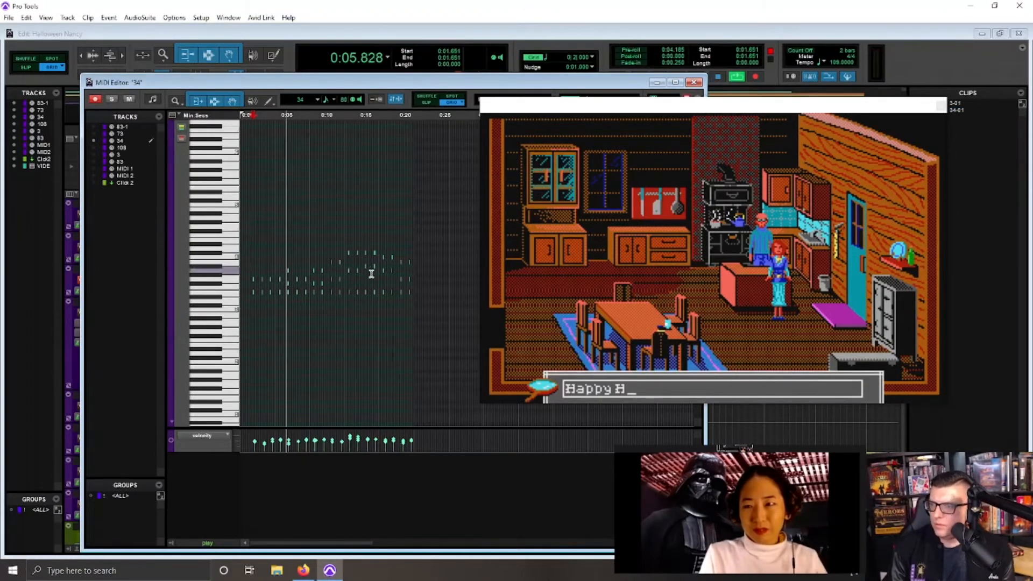
key(t)
key(space)
click(292, 245)
key(space)
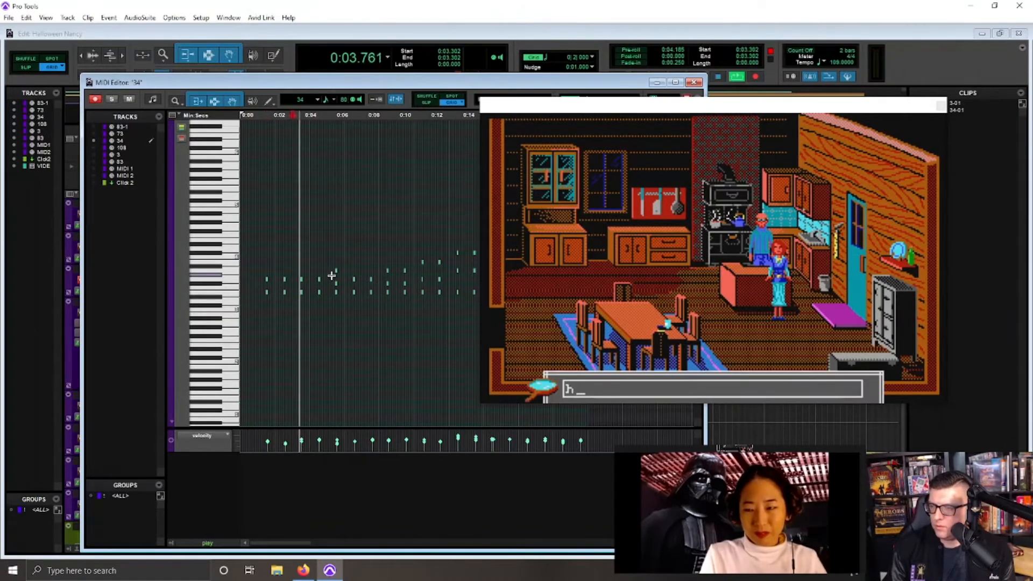
Step: Play the track 34 clip from 3.440 seconds and remove the stray upper note near 5 seconds
key(space)
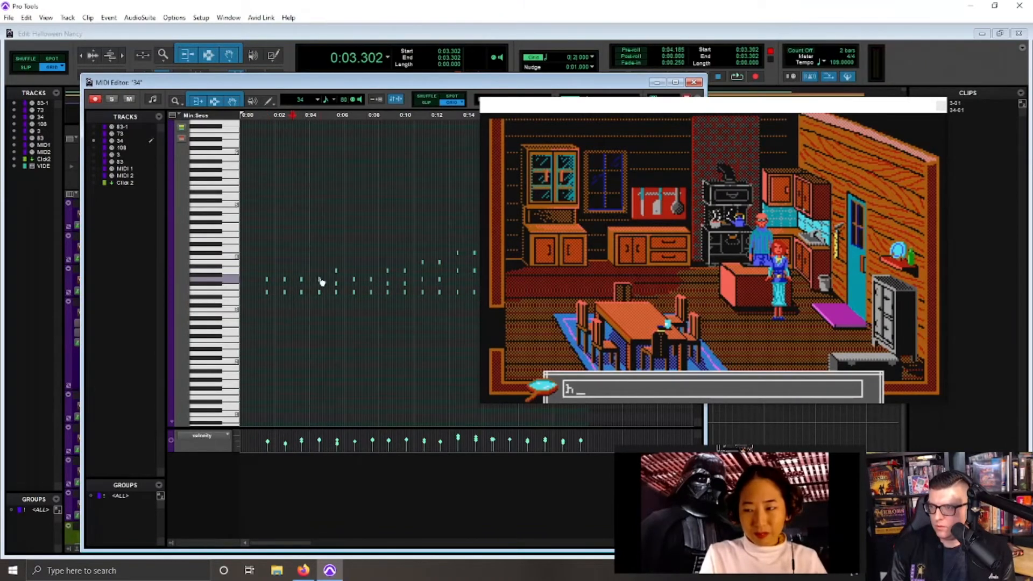
click(311, 247)
key(space)
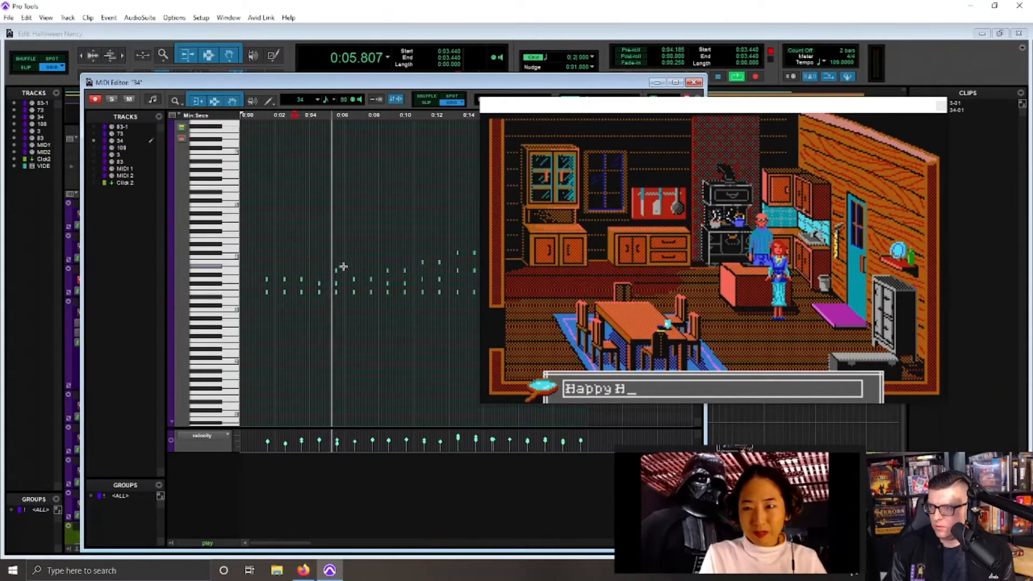
key(space)
click(336, 266)
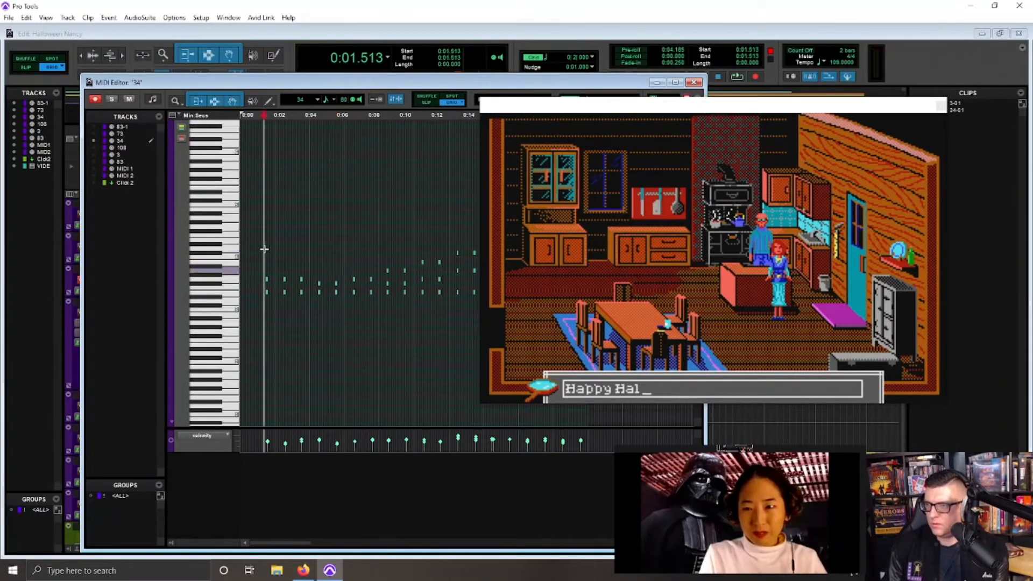
Step: Play the track 34 clip from 1.513 seconds and replay the passage from 8.669 seconds
key(space)
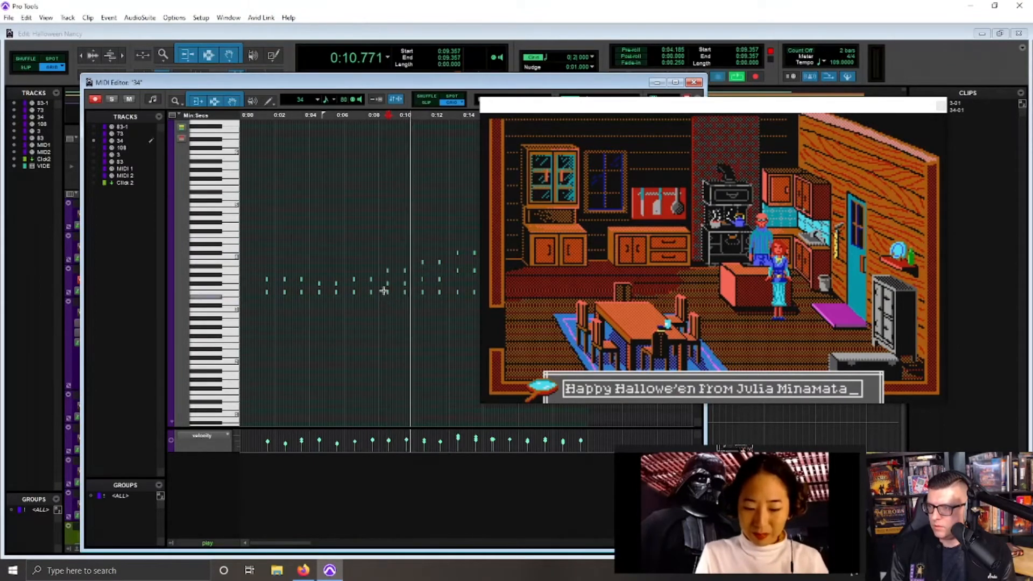
click(377, 241)
key(space)
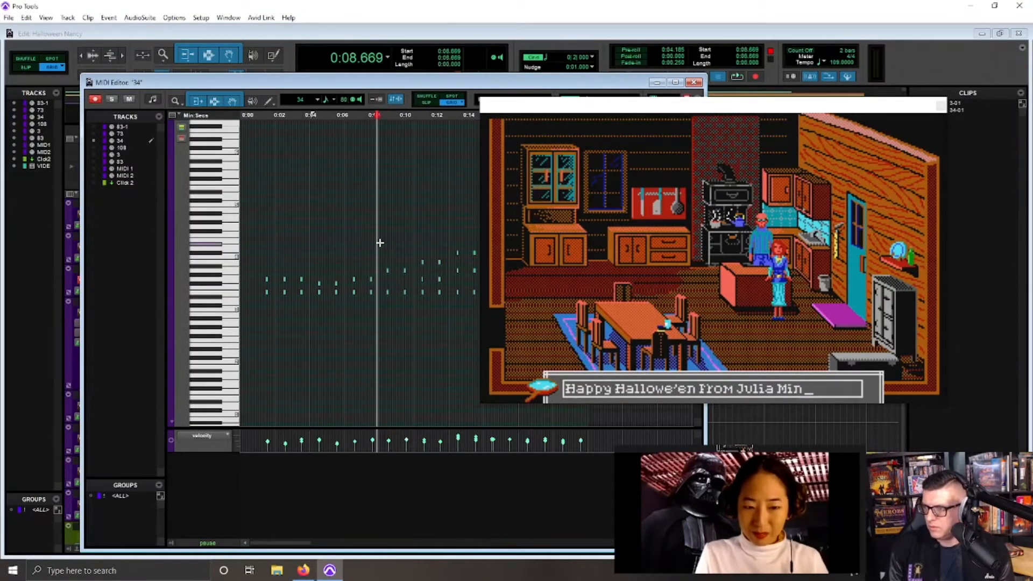
key(space)
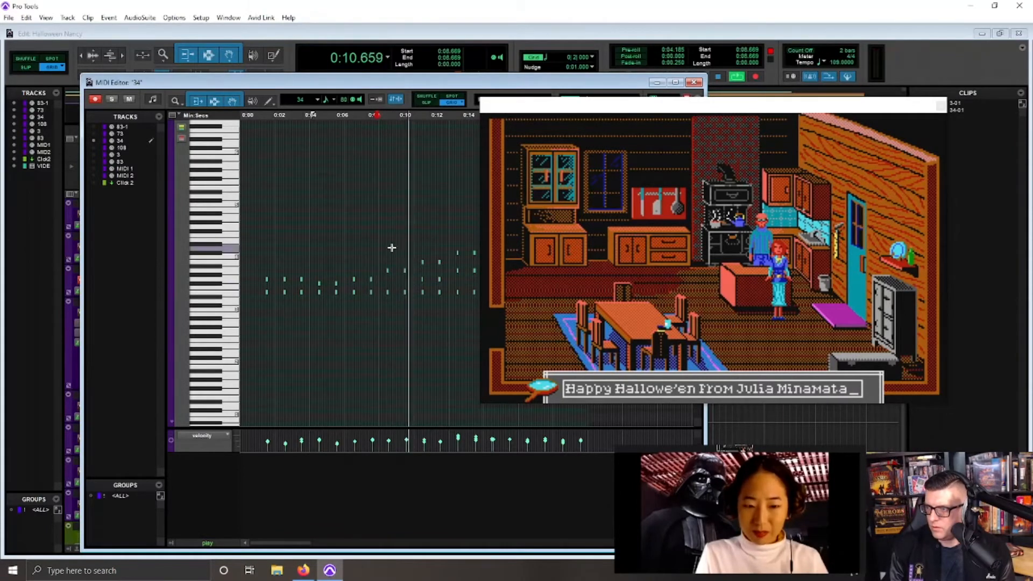
Step: Check the middle chord notes between about 9 and 12.7 seconds by selecting them and playing from 9.220 seconds
click(425, 276)
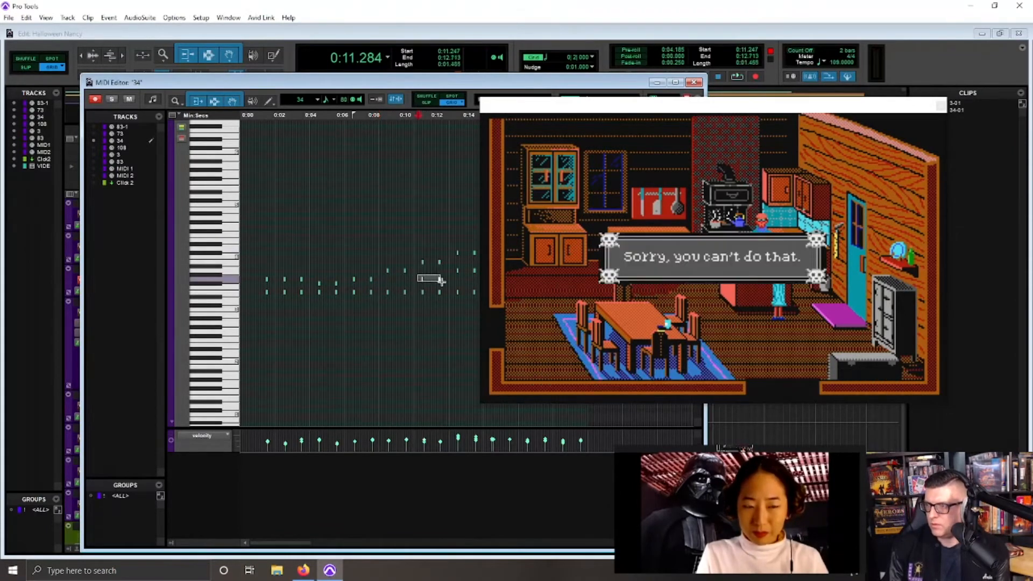
key(space)
key(r)
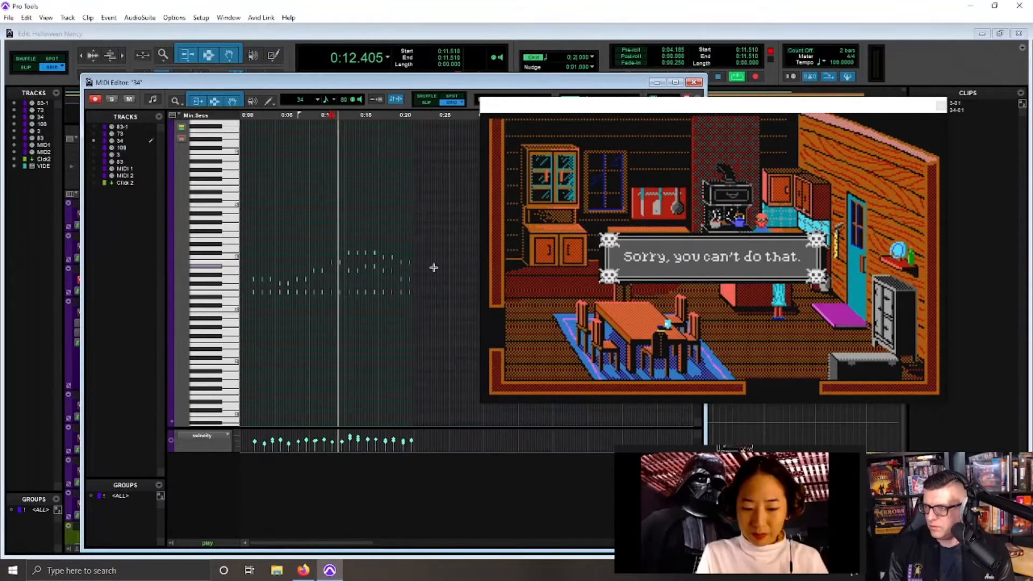
click(357, 228)
key(t)
key(t)
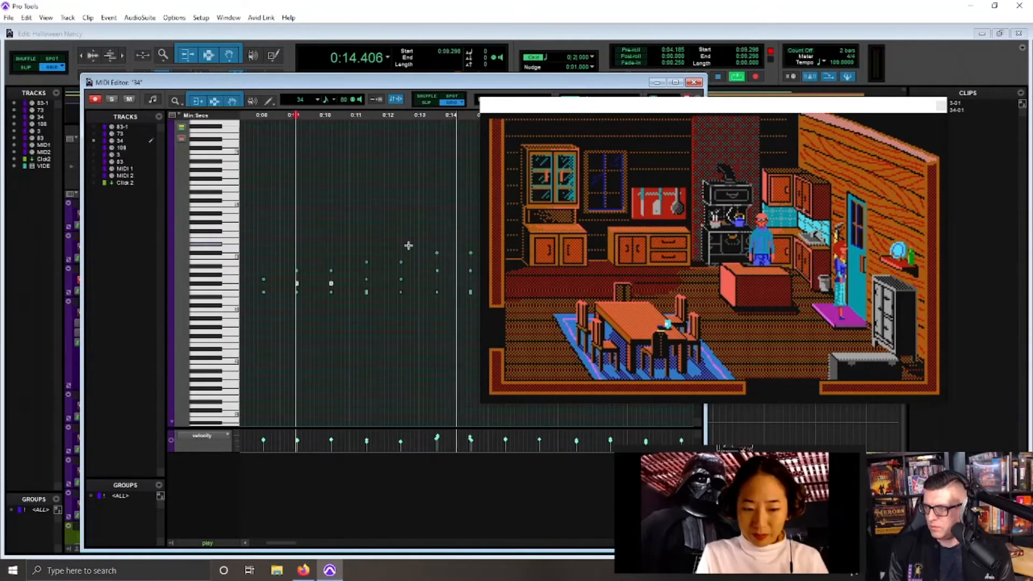
click(295, 241)
key(space)
key(space)
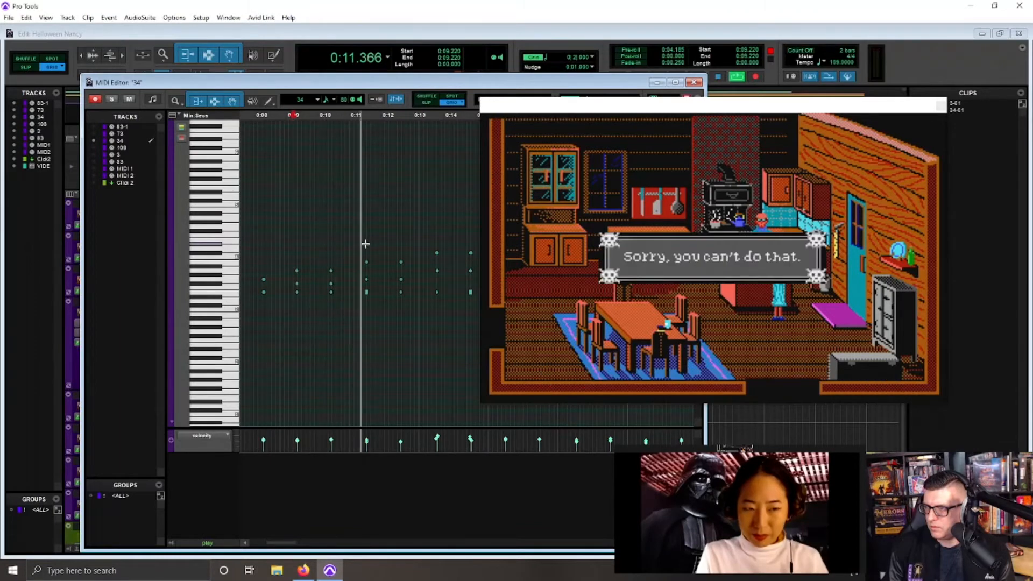
Step: Play from 6.743 seconds and lower the top notes of the two chords near 11.5 and 12.6 seconds by two semitones
key(r)
click(341, 221)
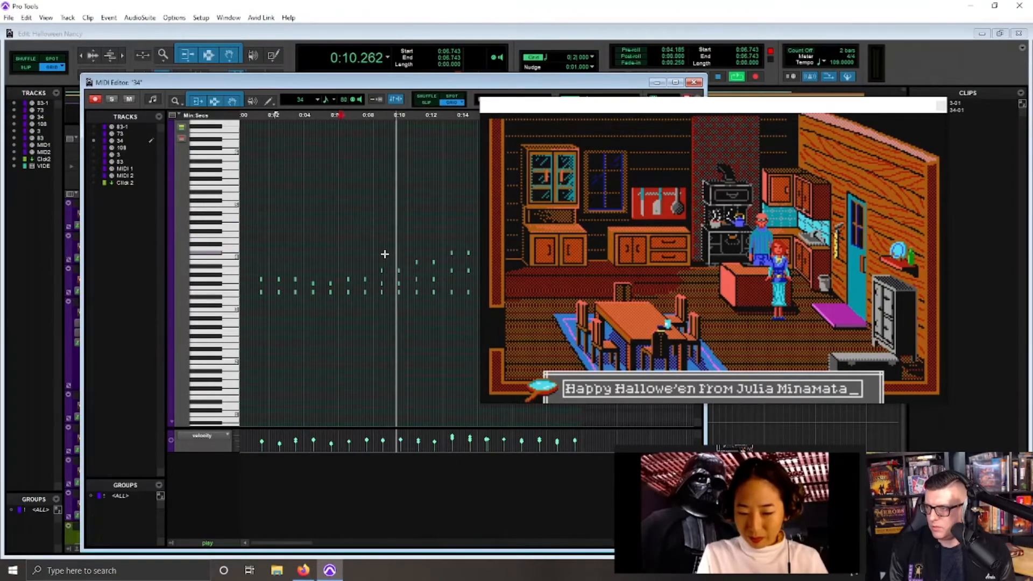
key(space)
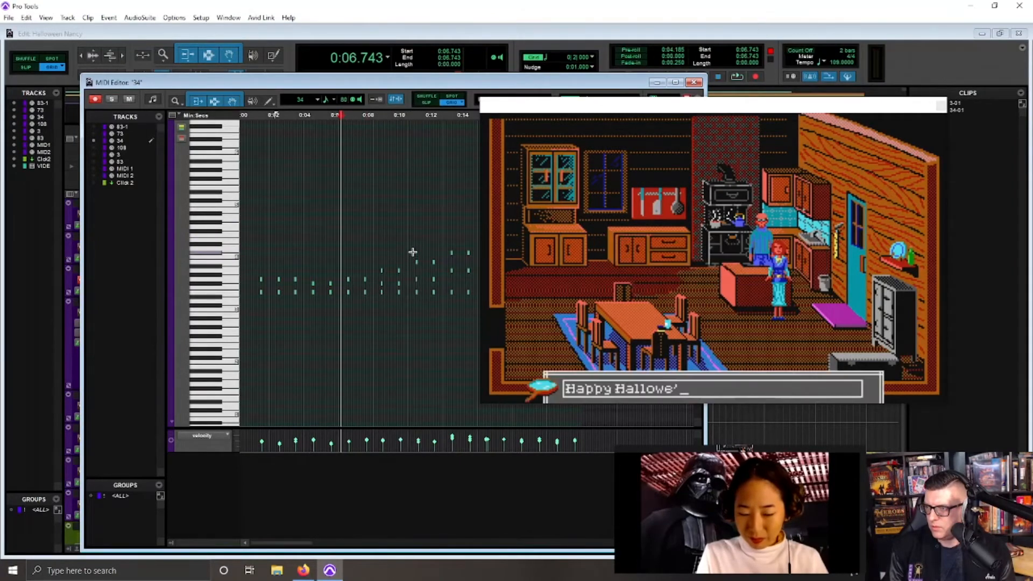
mouse_move(412, 252)
mouse_down()
mouse_move(431, 265)
mouse_move(417, 263)
mouse_up()
click(432, 264)
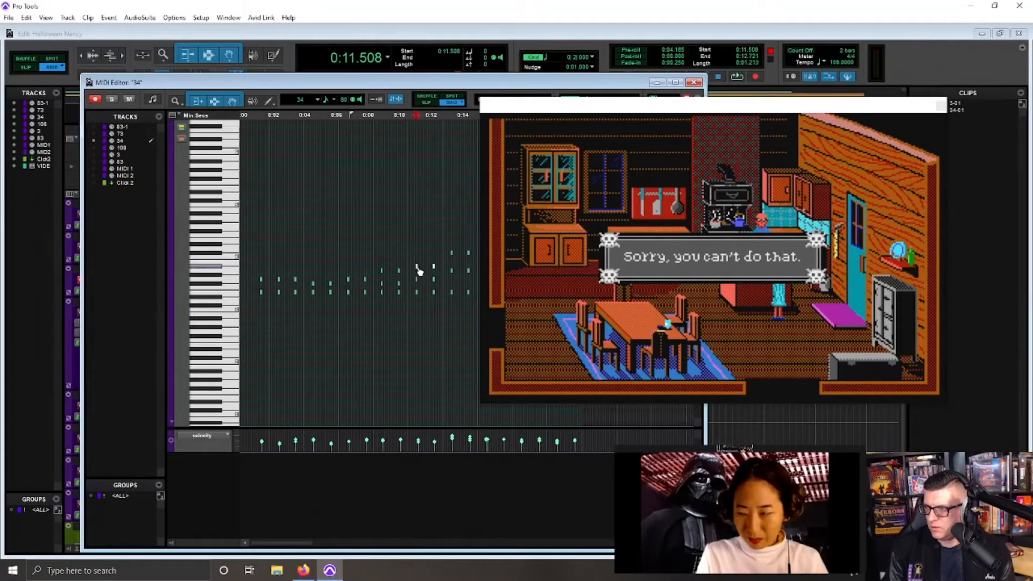
key(space)
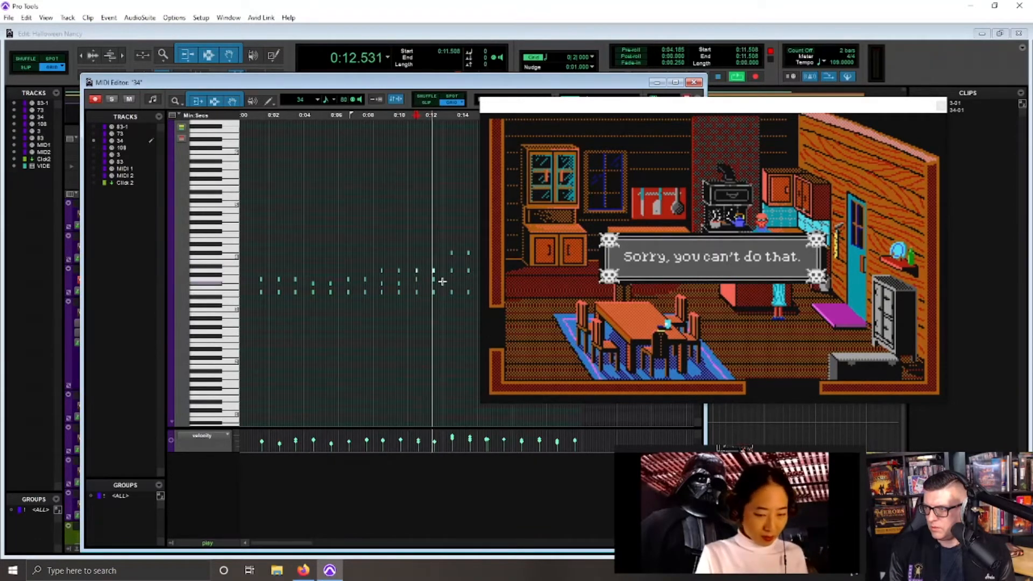
Step: Play the revised chords and the following notes up to about 14.7 seconds
key(r)
click(356, 212)
key(t)
key(t)
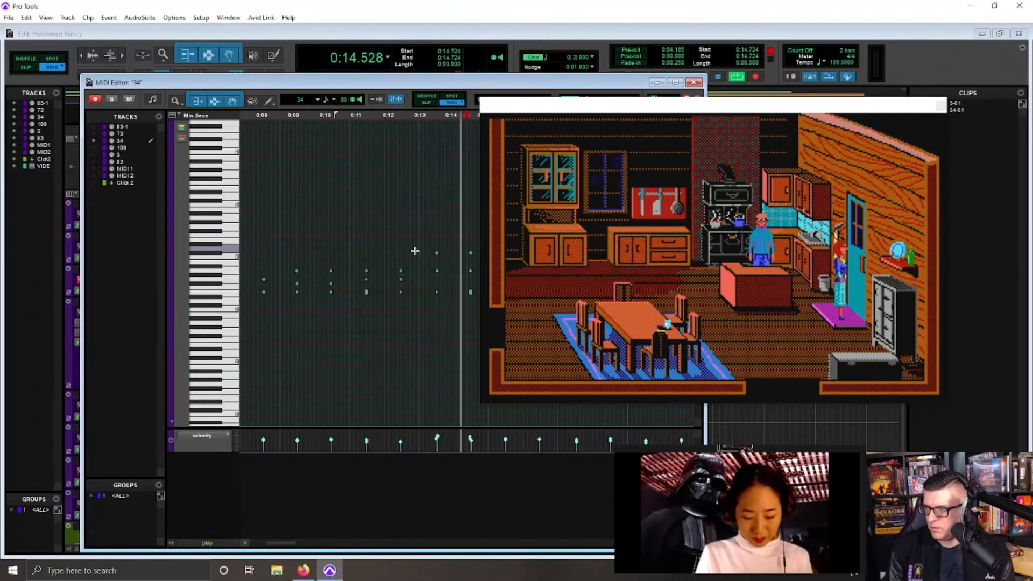
key(space)
key(r)
Step: Move the video window and the MIDI editor apart so the end of the track 34 clip is uncovered
drag(543, 109, 615, 105)
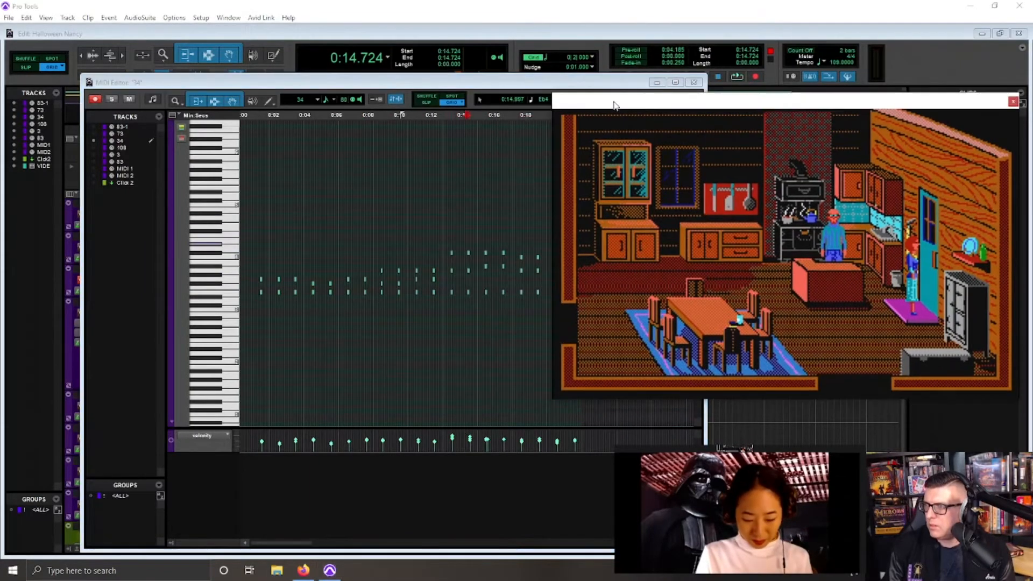
click(515, 97)
drag(466, 82, 413, 78)
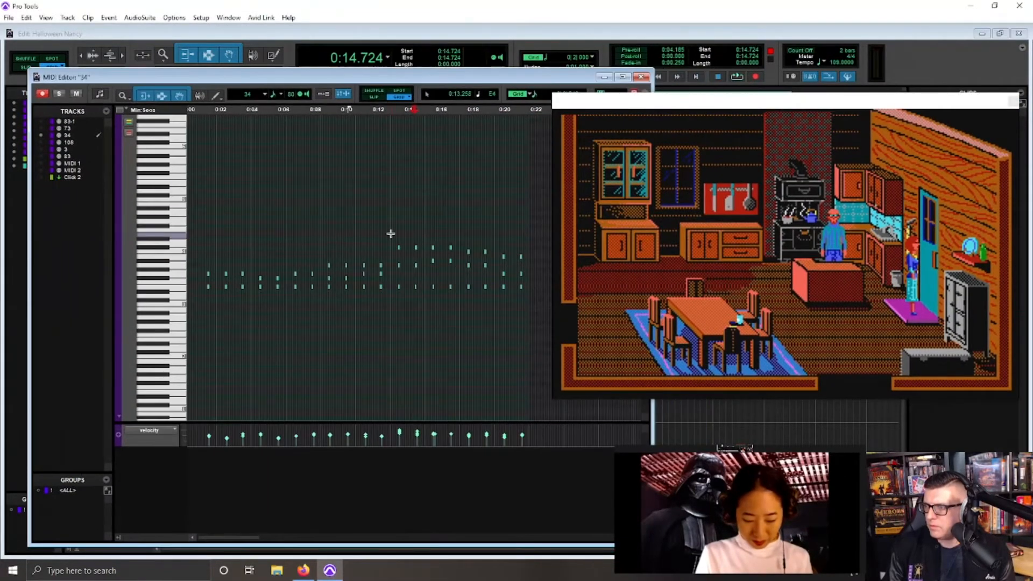
Step: Play from 12.798 seconds and lower the top notes of the two chords near 13.7 and 14.8 seconds by a semitone
click(385, 234)
key(space)
key(t)
key(space)
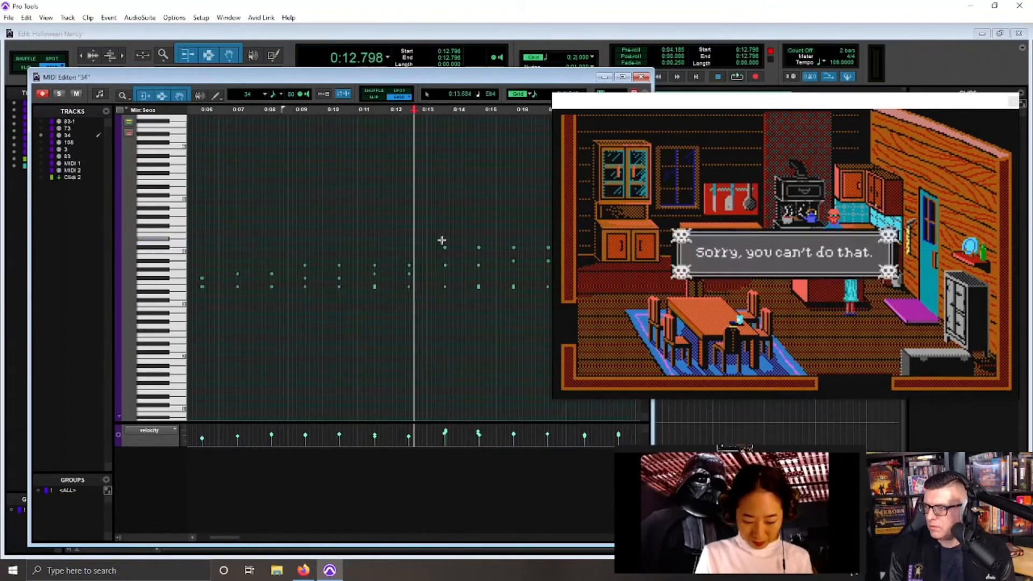
drag(441, 240, 481, 256)
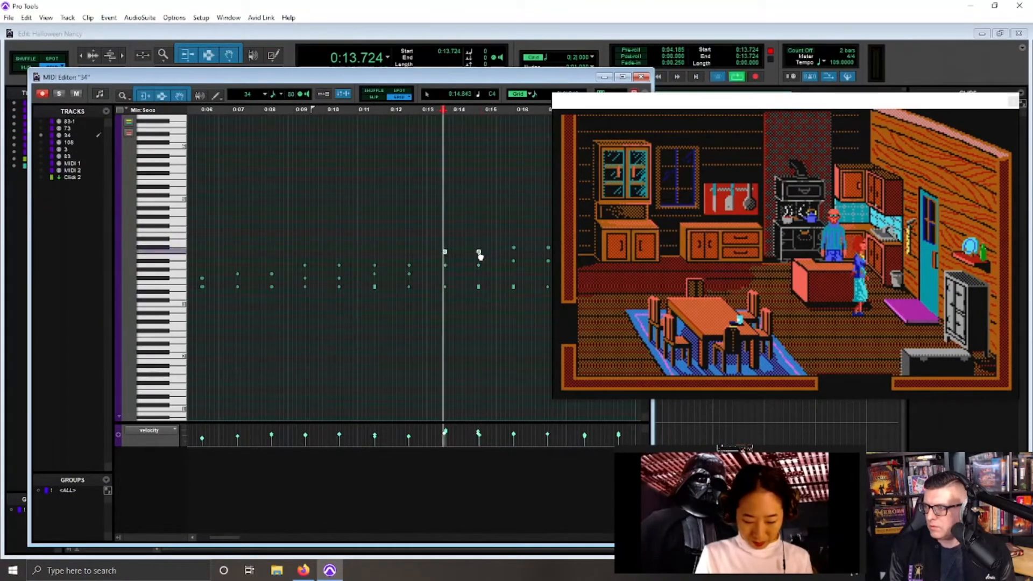
key(space)
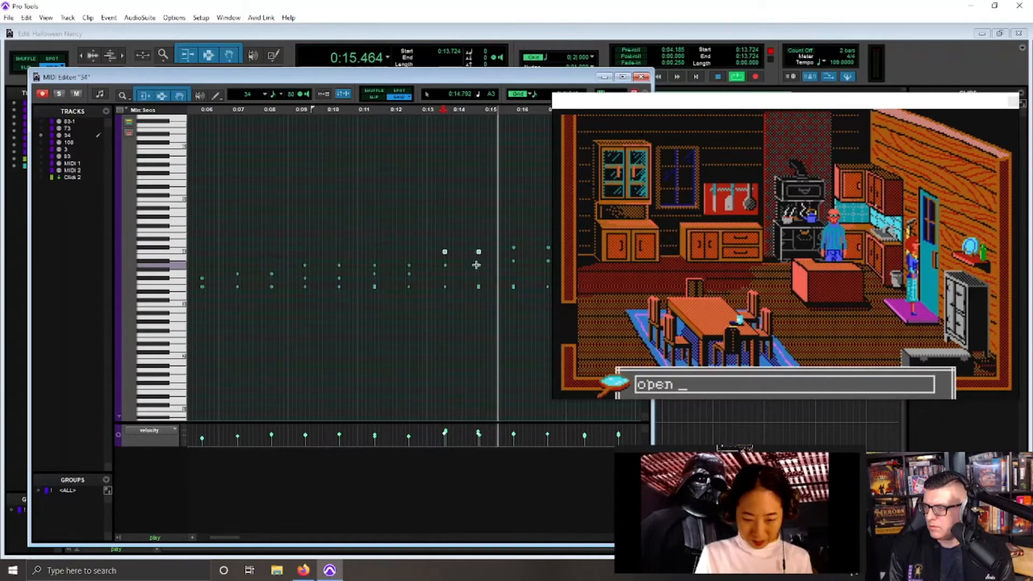
key(space)
Step: Play from 11.284 seconds and lower the middle notes of the chords near 13.7 and 14.8 seconds to G#3
click(365, 224)
key(space)
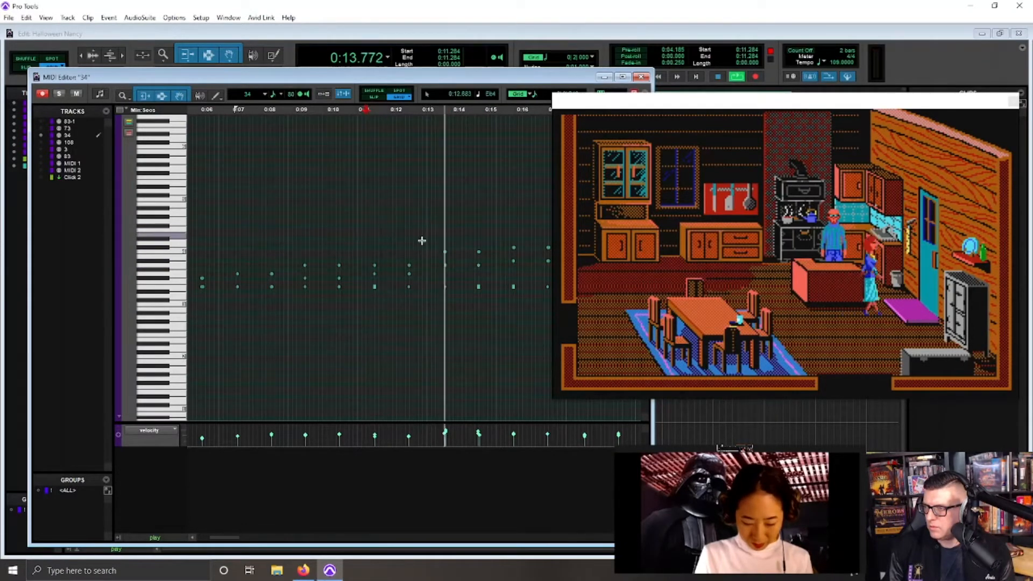
key(space)
click(446, 266)
drag(480, 270, 479, 270)
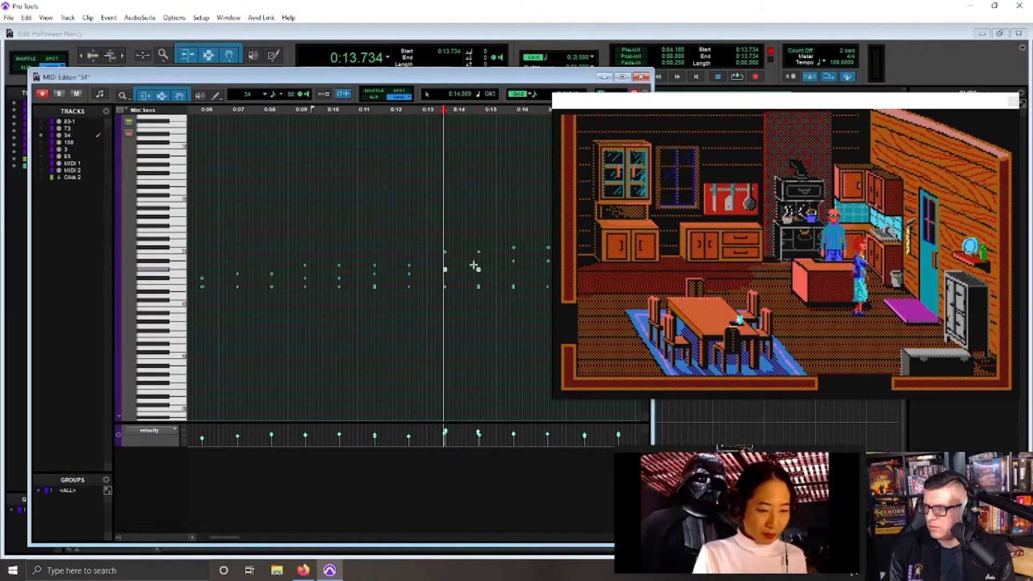
Step: Lower the top notes of the chords near 13.7 and 14.8 seconds another semitone and play from 12.522 seconds
drag(440, 238, 478, 253)
drag(478, 252, 479, 257)
click(406, 237)
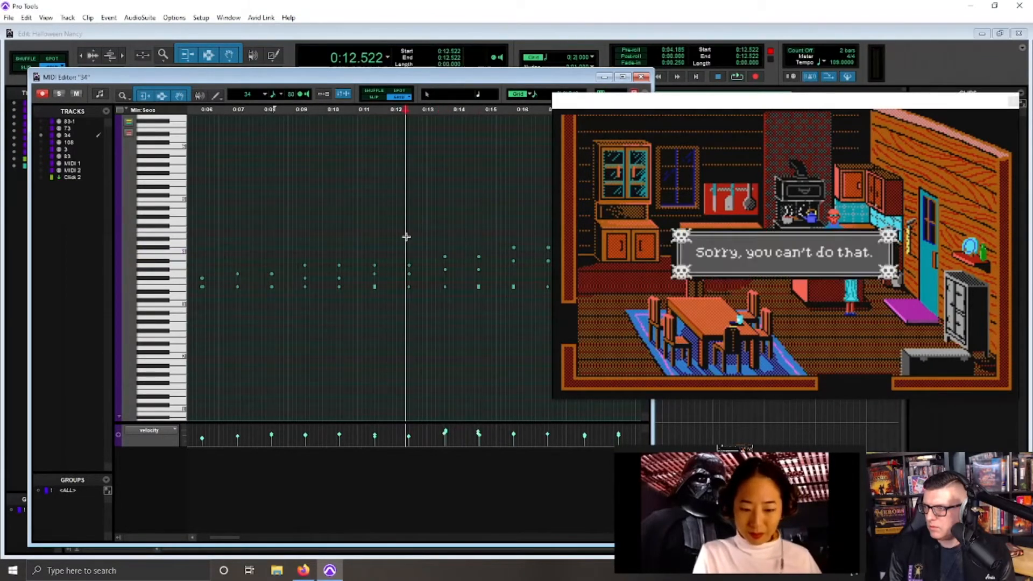
key(space)
Step: Select the two chords near 13.7 and 14.8 seconds and recheck them by playing from 13.724 and 12.798 seconds
click(445, 262)
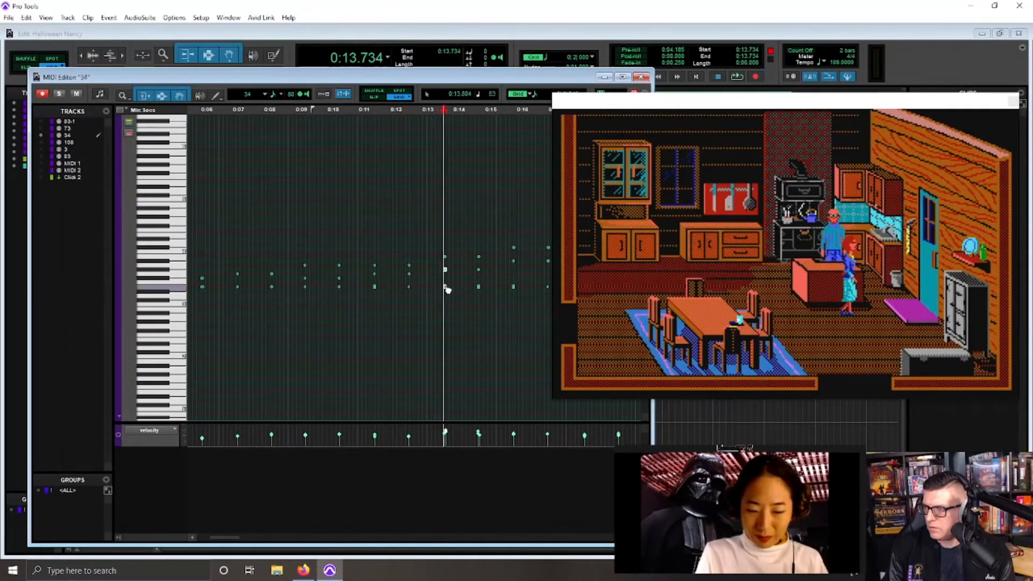
drag(438, 238, 485, 302)
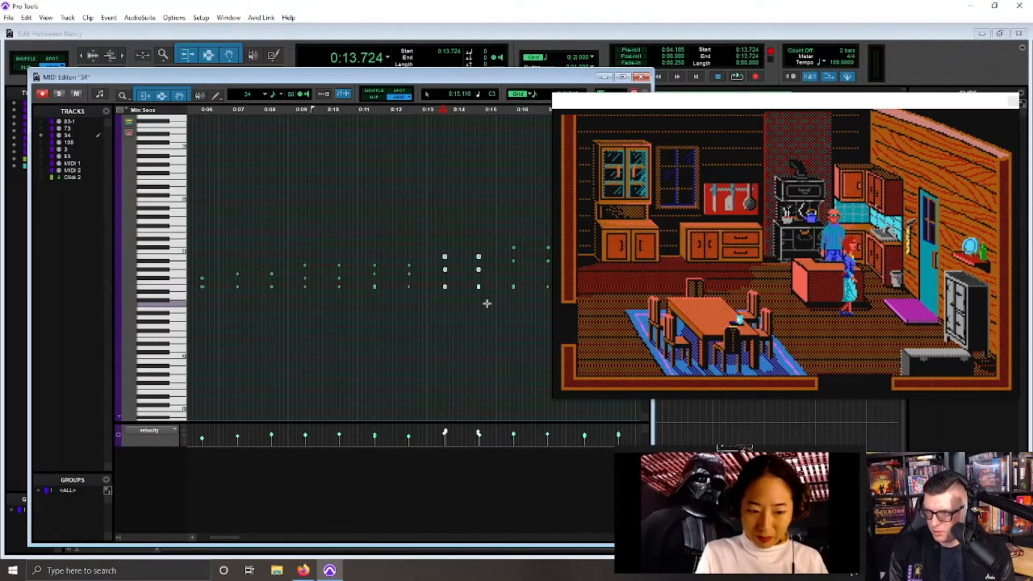
key(space)
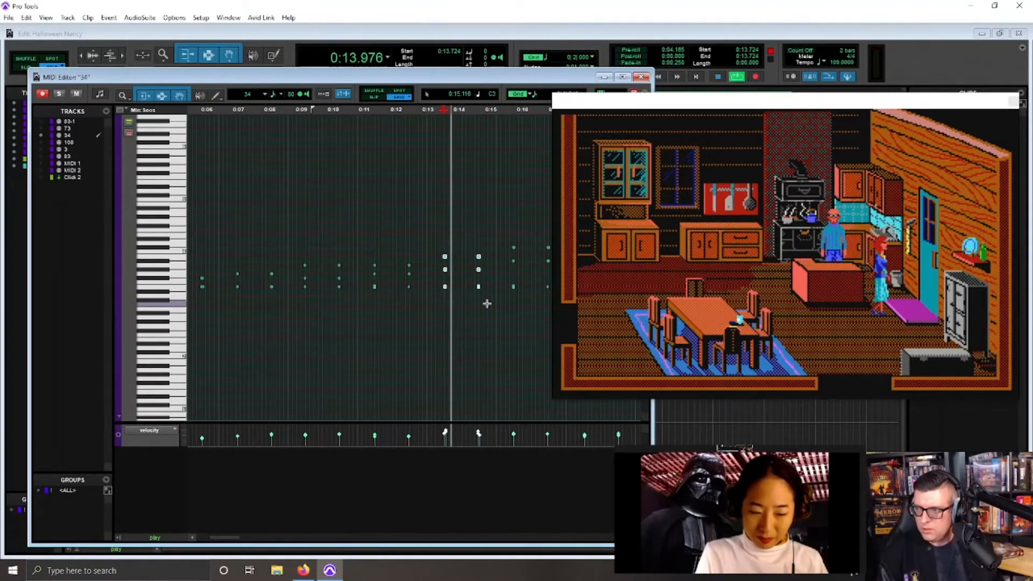
key(space)
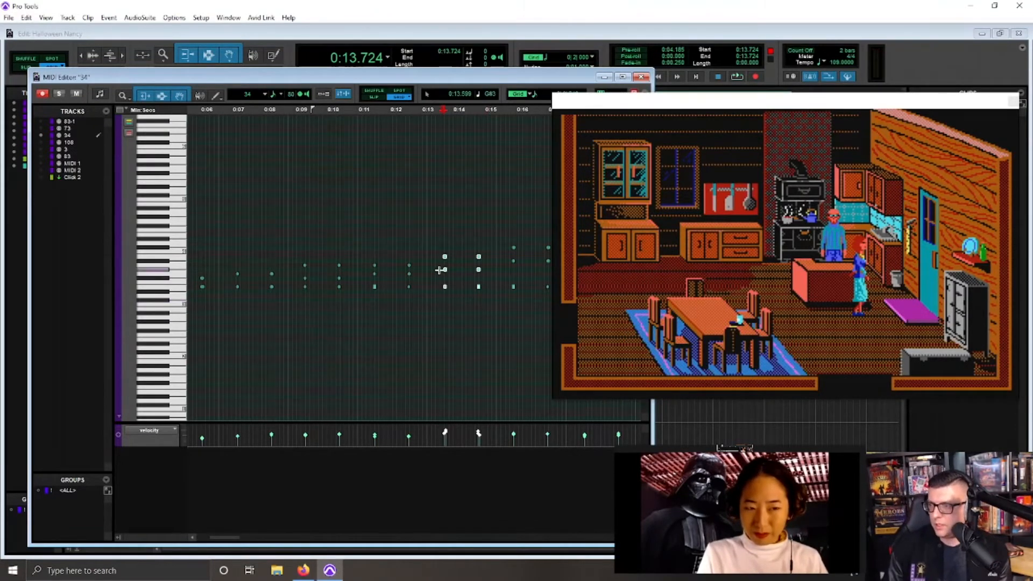
drag(439, 270, 474, 270)
click(411, 241)
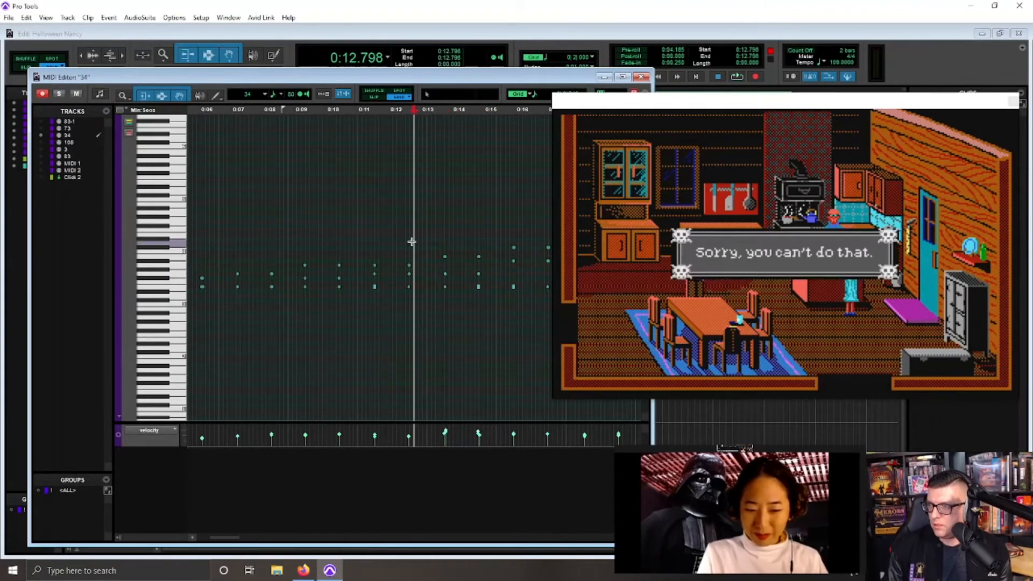
key(space)
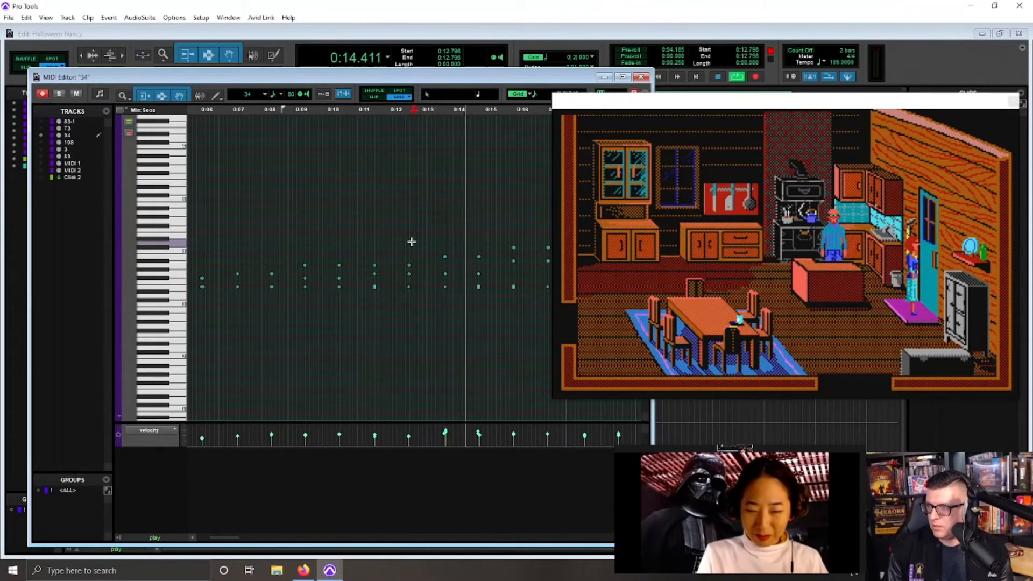
Step: Play the clip from 15.686 seconds to its end and lower the top notes of the last two chords by a semitone
key(r)
key(t)
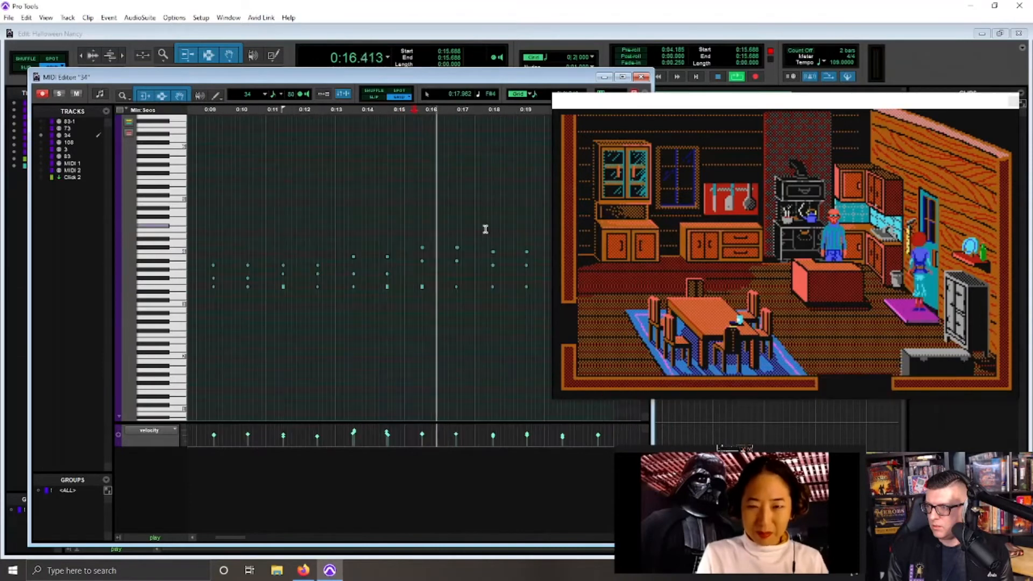
key(r)
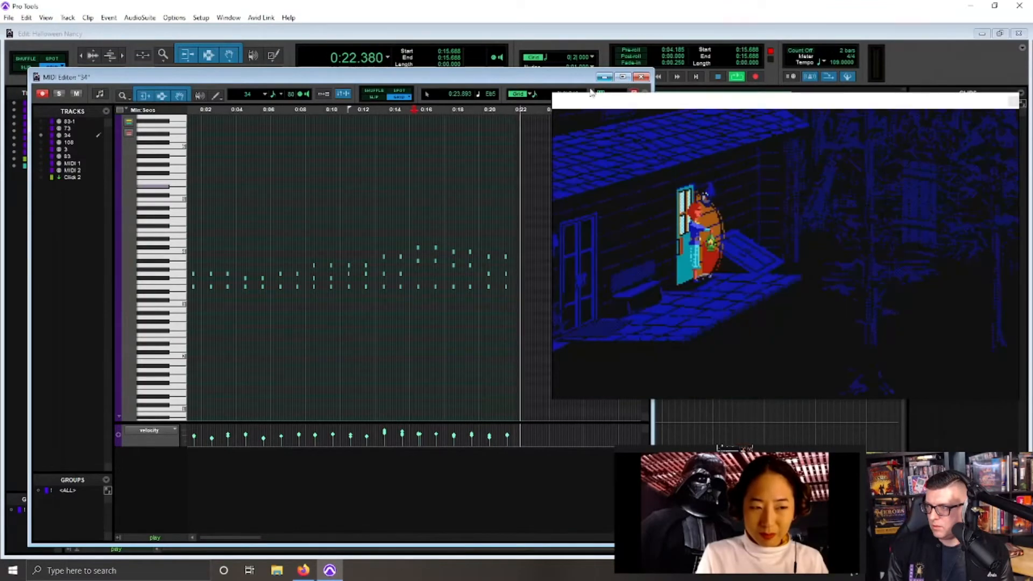
key(space)
drag(485, 248, 507, 259)
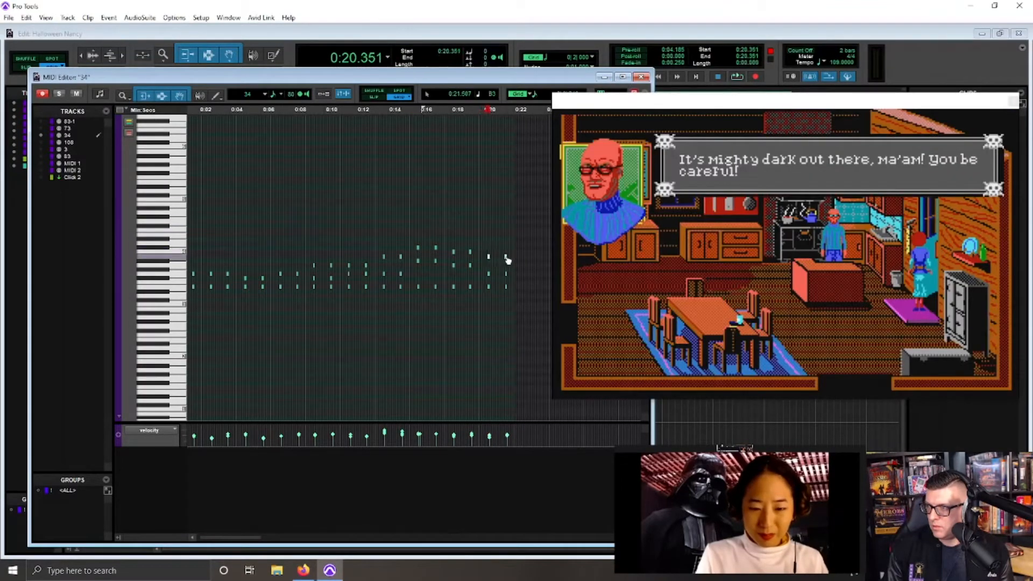
key(space)
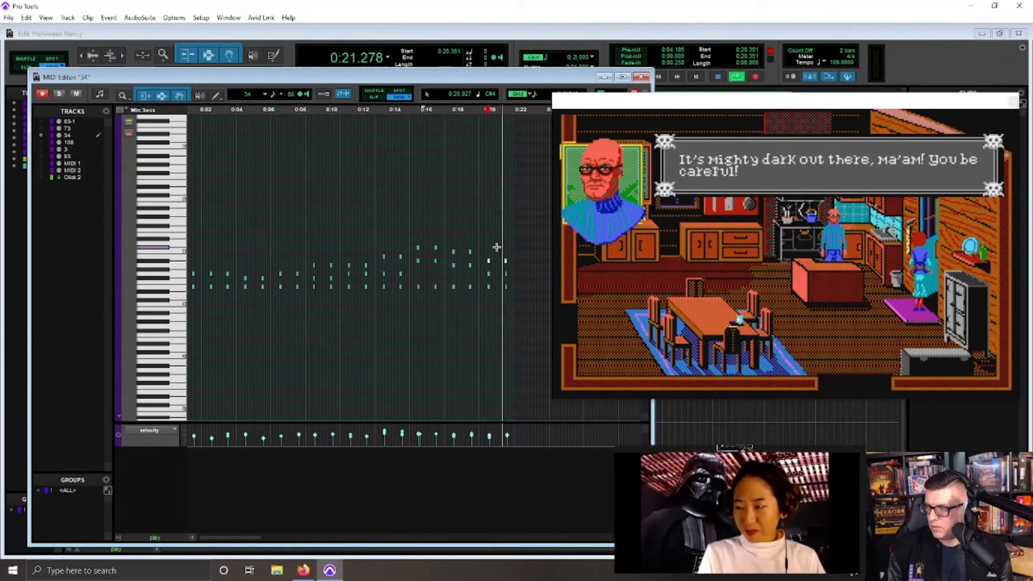
Step: Play the end of the clip from 17.477 seconds and close the MIDI editor
click(442, 218)
key(space)
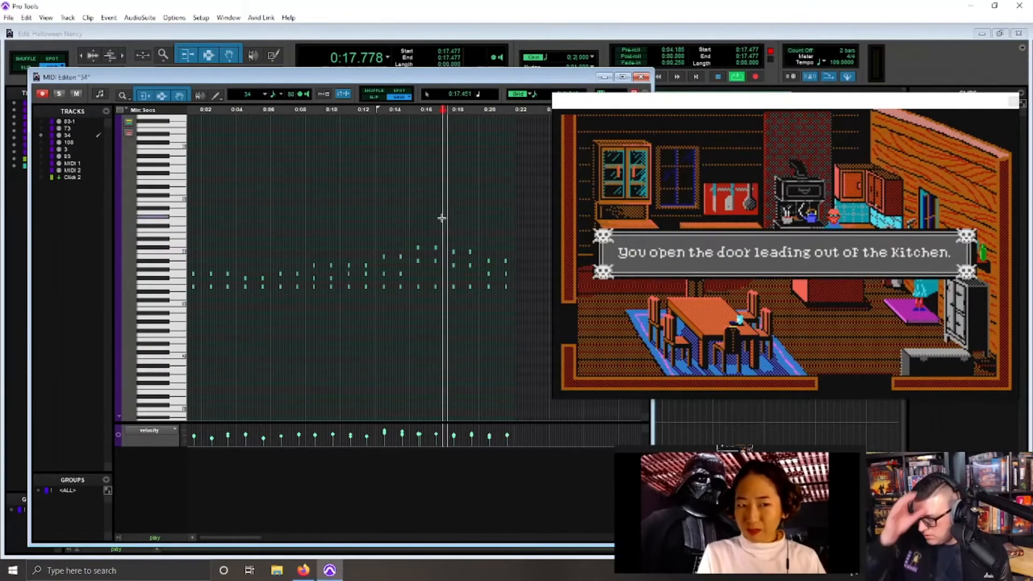
click(640, 79)
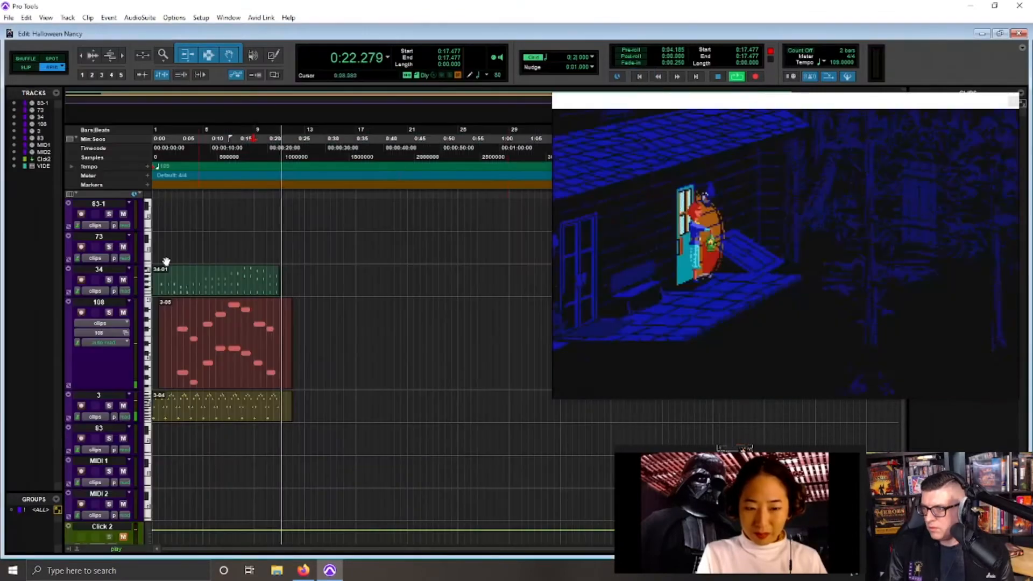
Step: Play the layered parts on tracks 34, 108 and 3 from the start of the timeline to their end
key(space)
key(Return)
key(space)
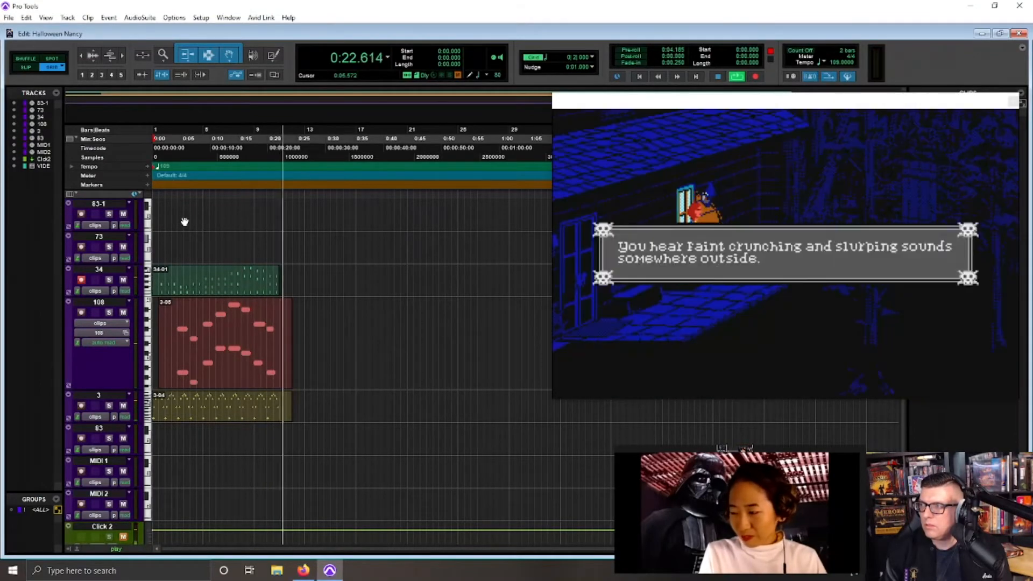
key(space)
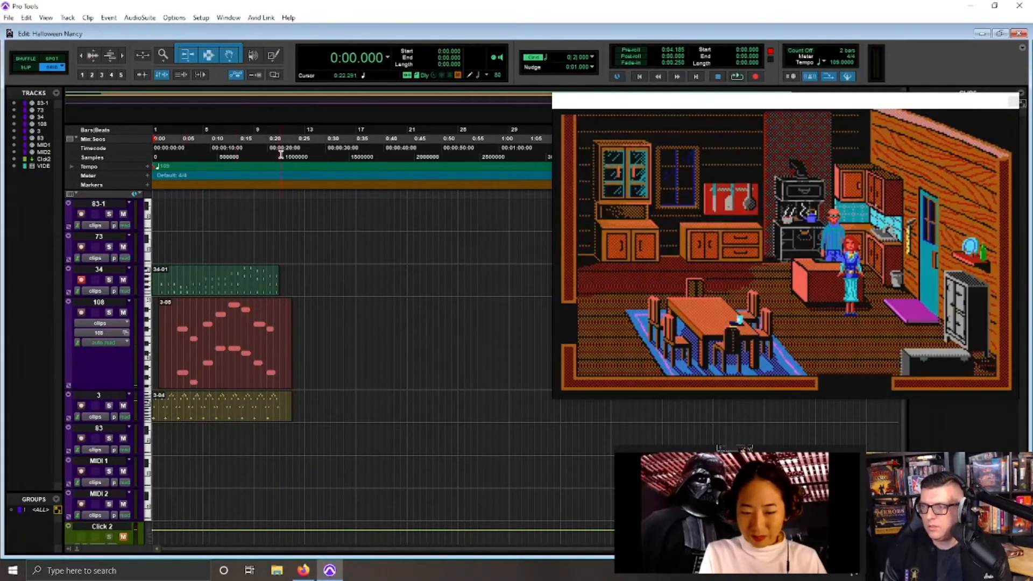
Step: Play the clips briefly from 1.100 seconds and play the scene from 19.816 seconds through to its end
click(281, 155)
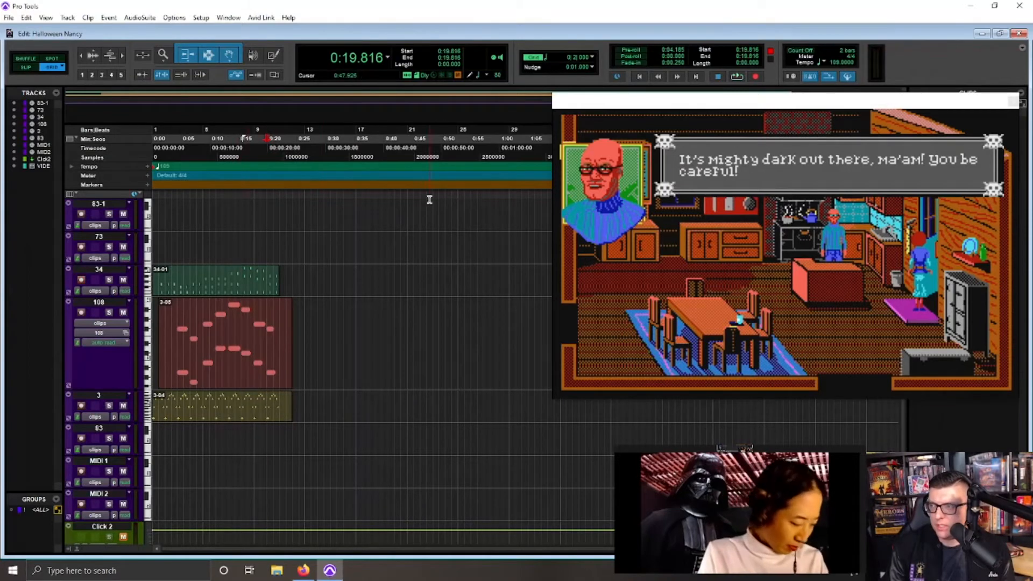
key(ctrl+bracketright)
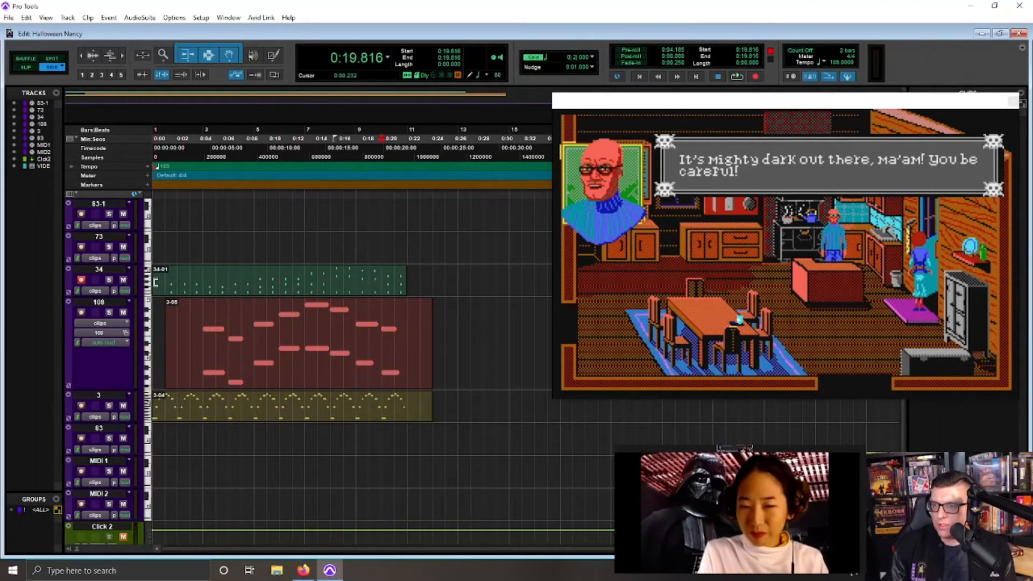
click(165, 156)
key(space)
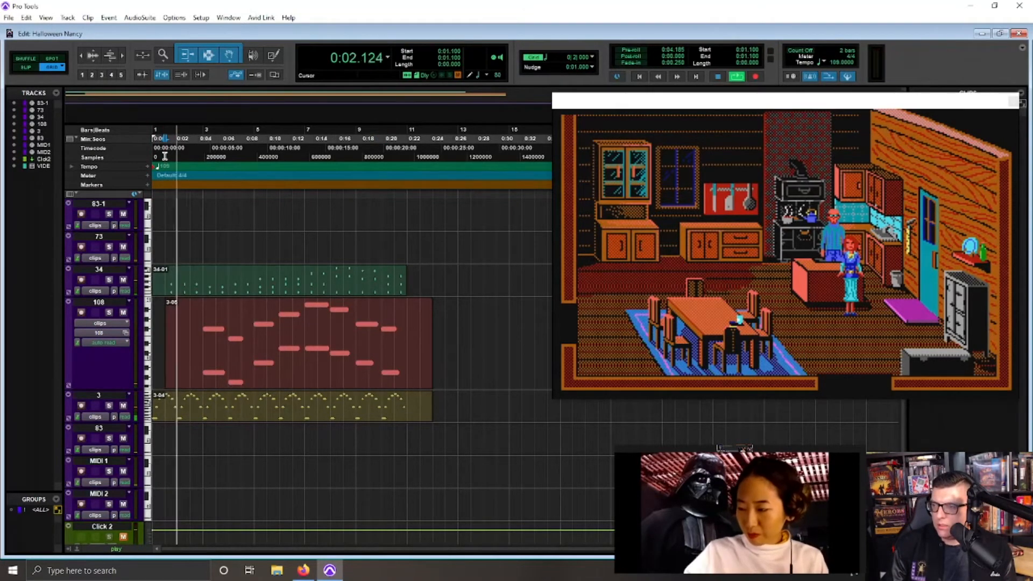
key(space)
click(382, 144)
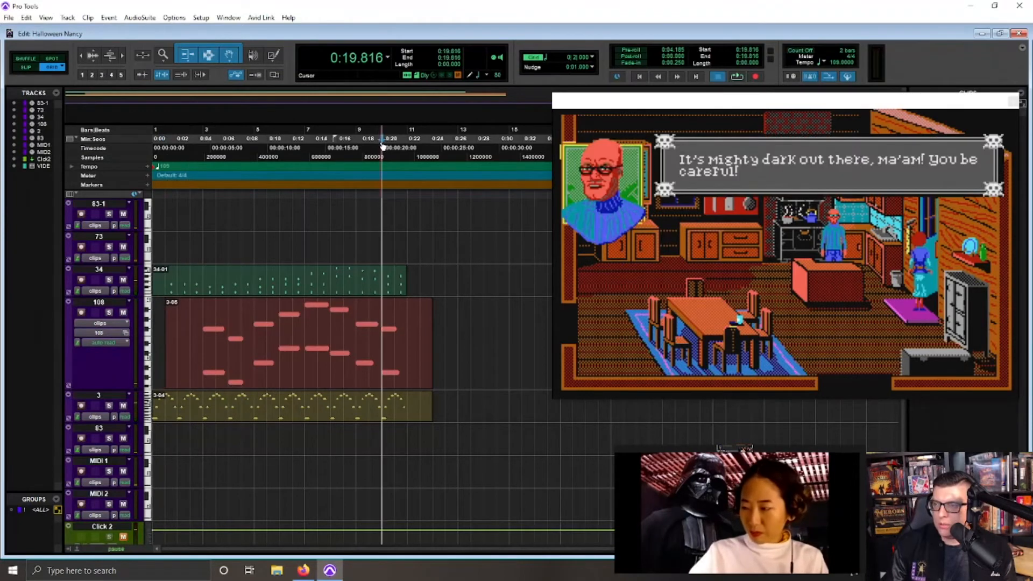
key(space)
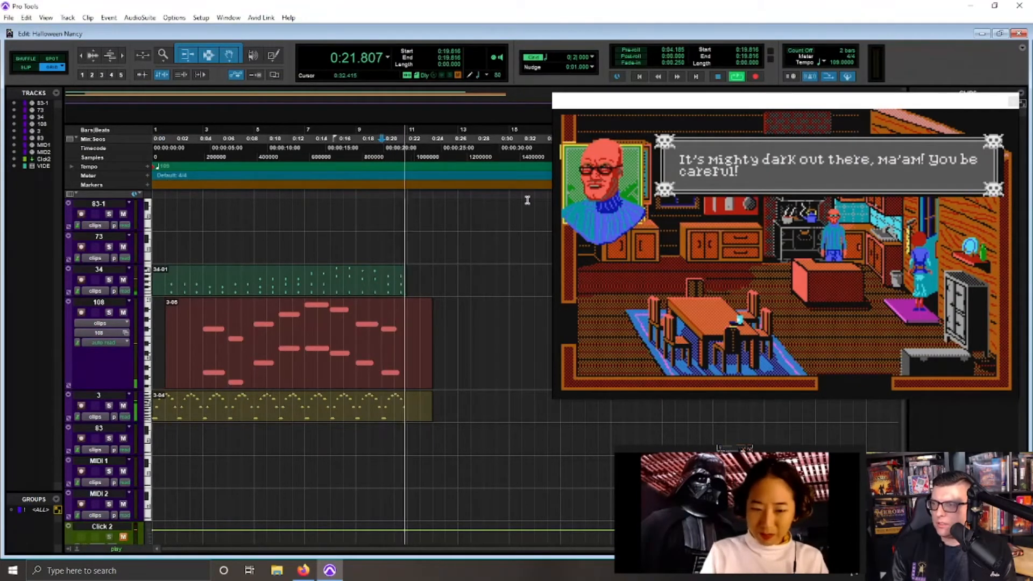
key(space)
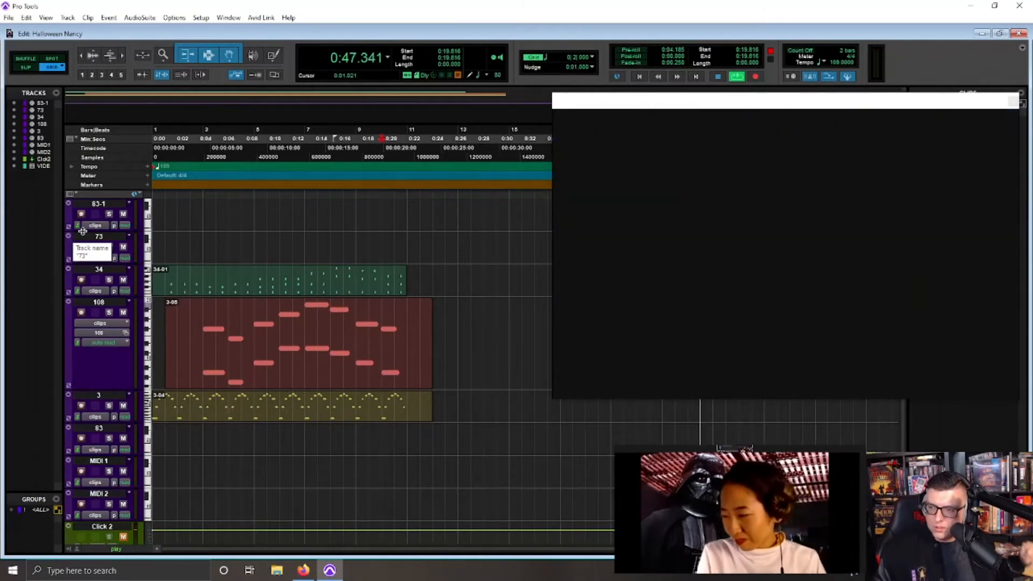
key(space)
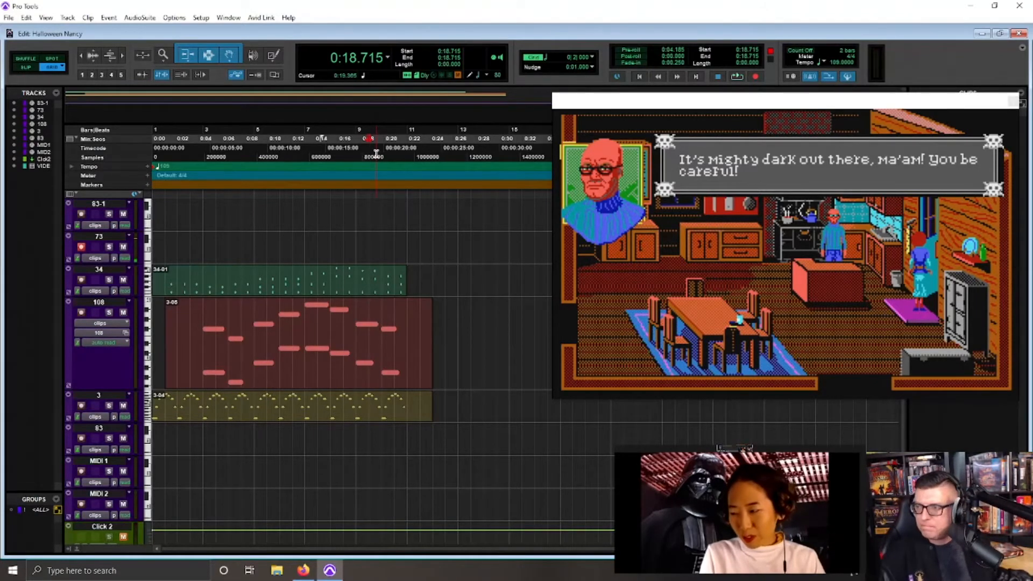
Step: Record-enable track 73 and record a MIDI part for the outdoor scene, starting the transport at 18.715 seconds
key(space)
key(ctrl+space)
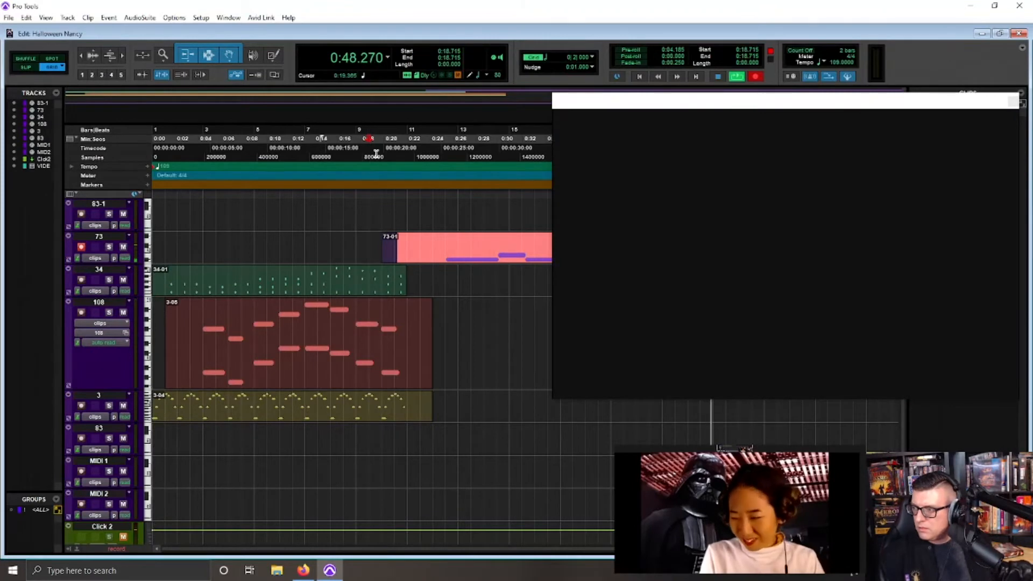
key(space)
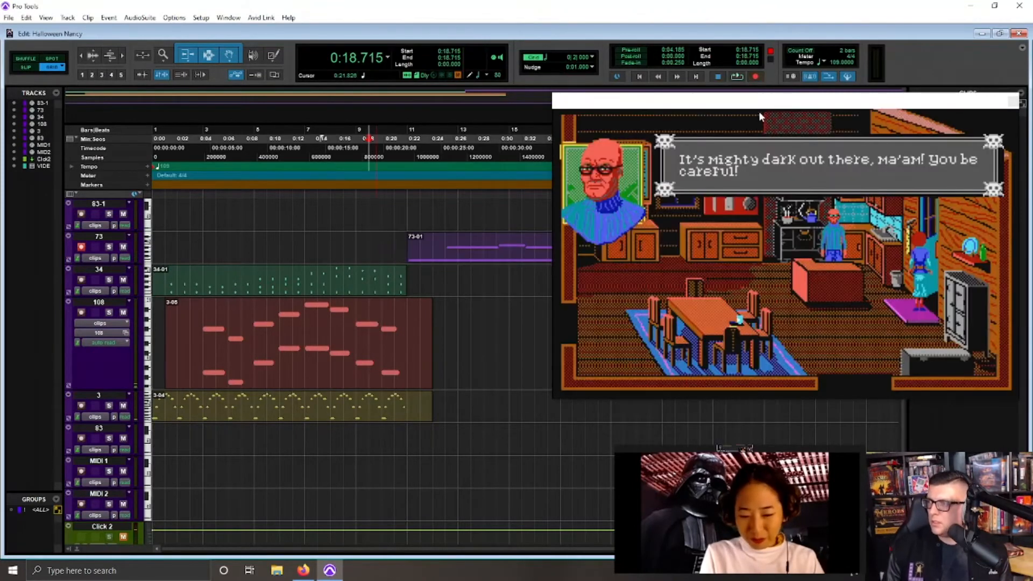
Step: Move the video window off the recorded clip and disarm track 73
drag(758, 108, 784, 113)
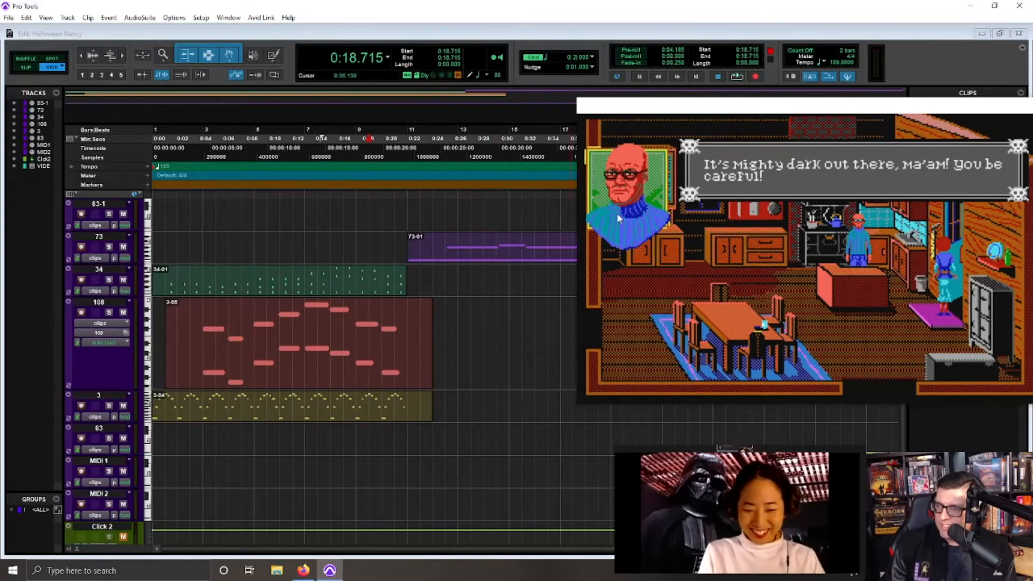
key(ctrl+bracketleft)
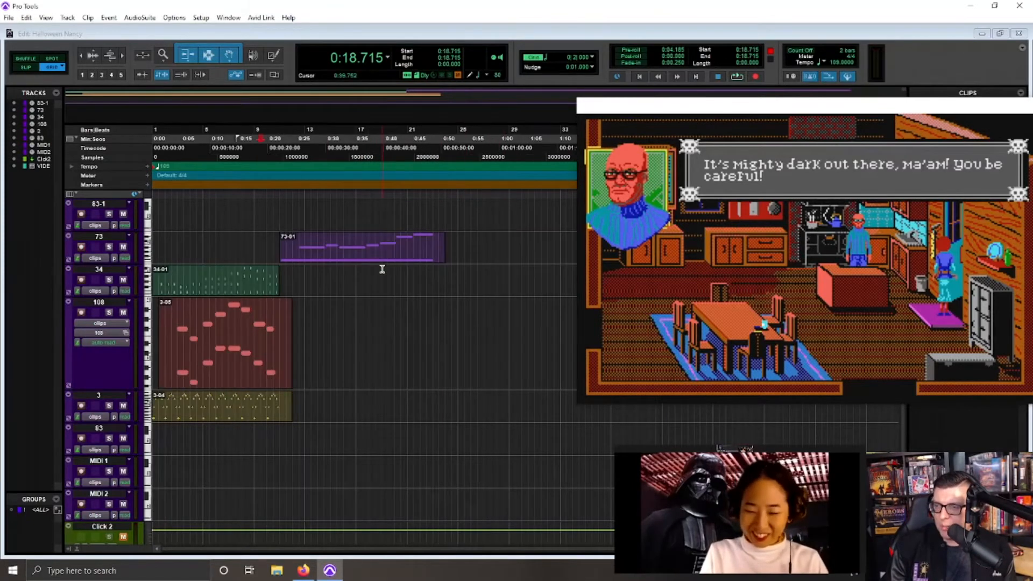
key(ctrl+bracketleft)
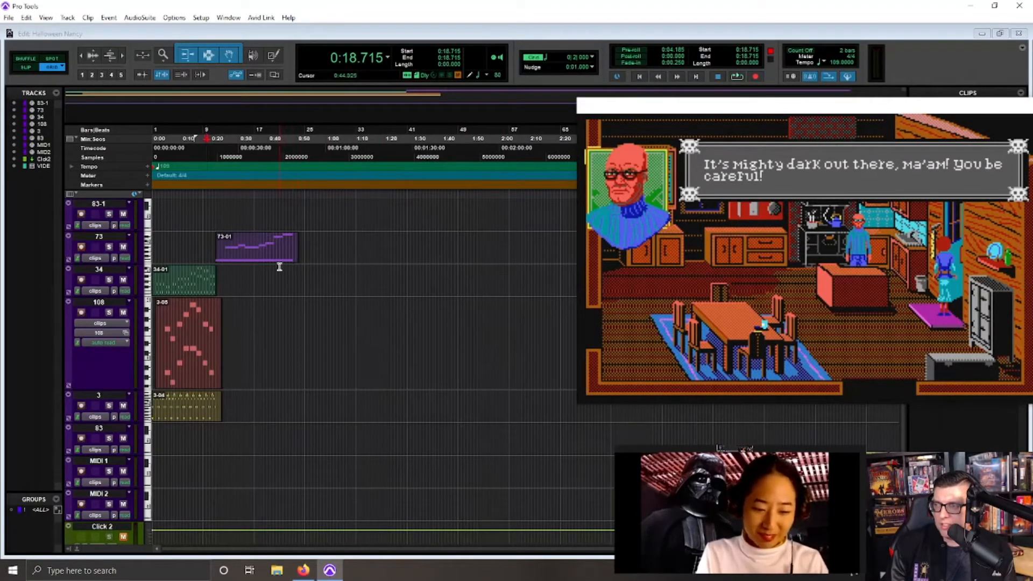
click(81, 247)
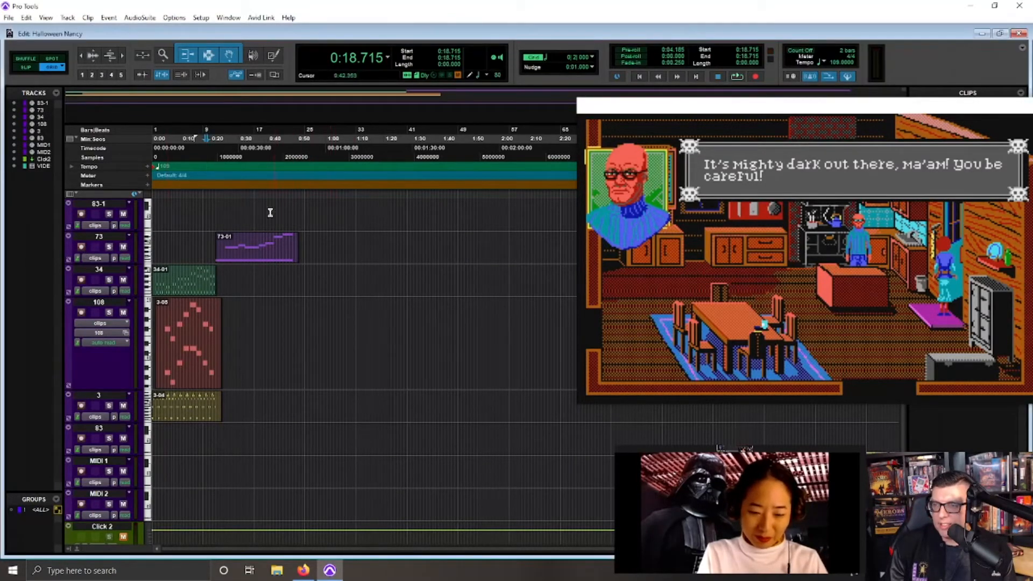
Step: Play the end of the track 73 clip from 44.036 seconds and from 40.733 seconds
key(space)
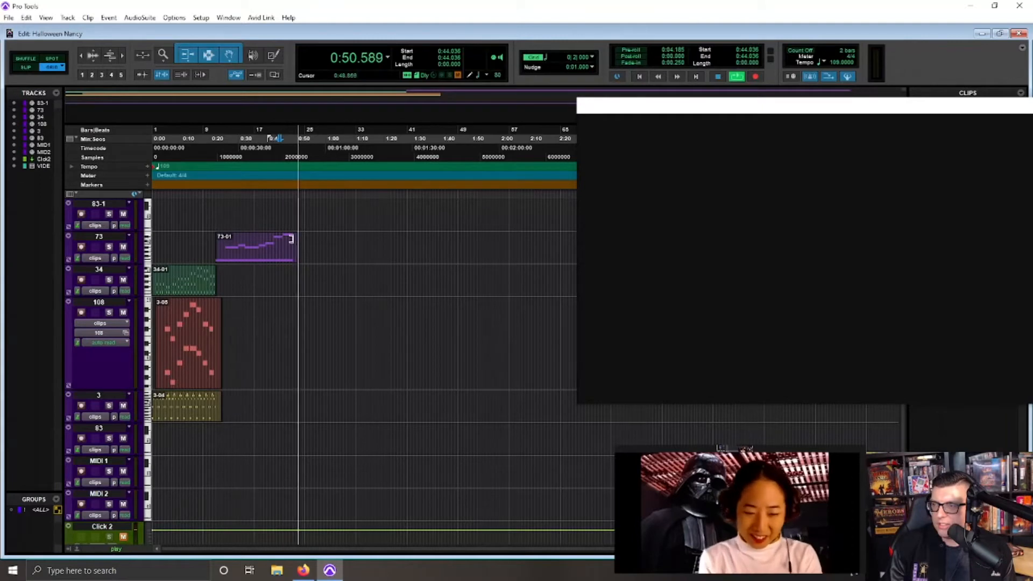
key(space)
click(270, 160)
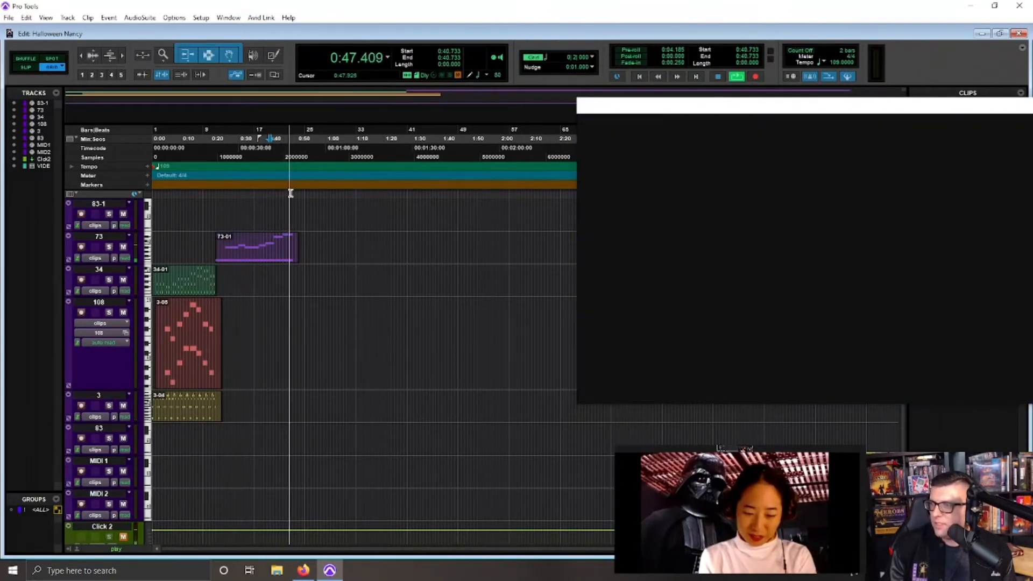
key(space)
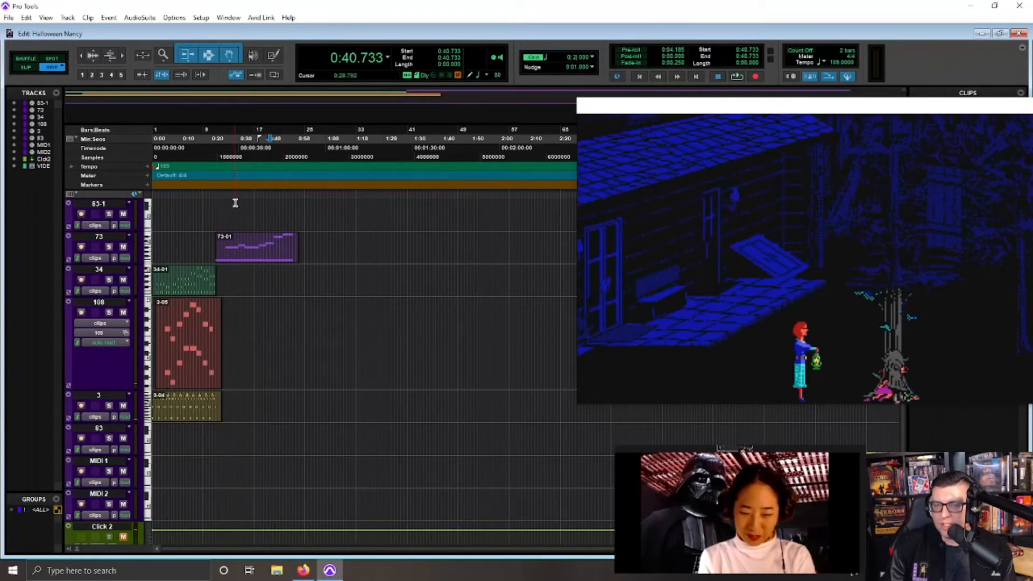
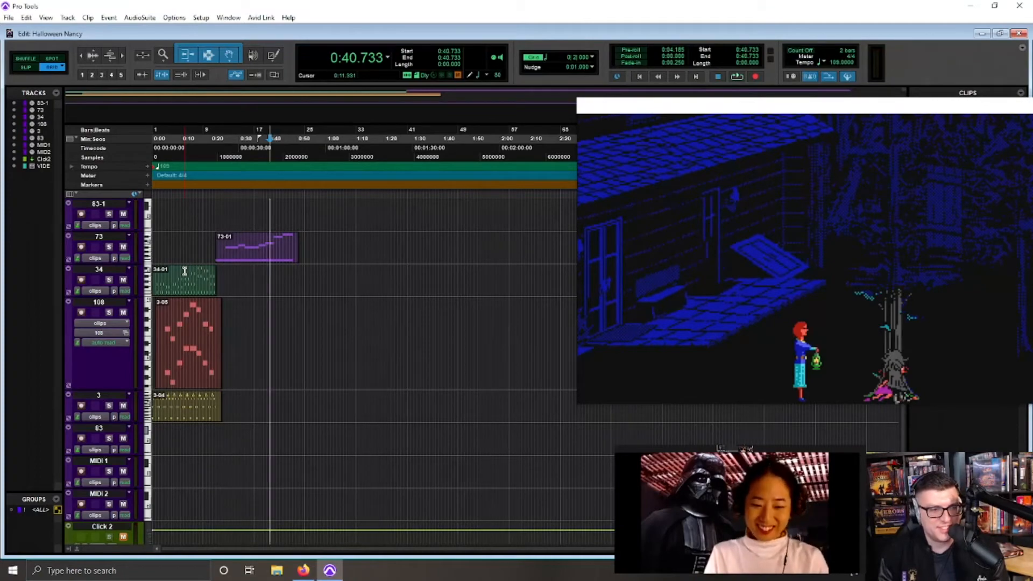
Step: Play the whole track 73 part against the video from 20.917 seconds
click(213, 155)
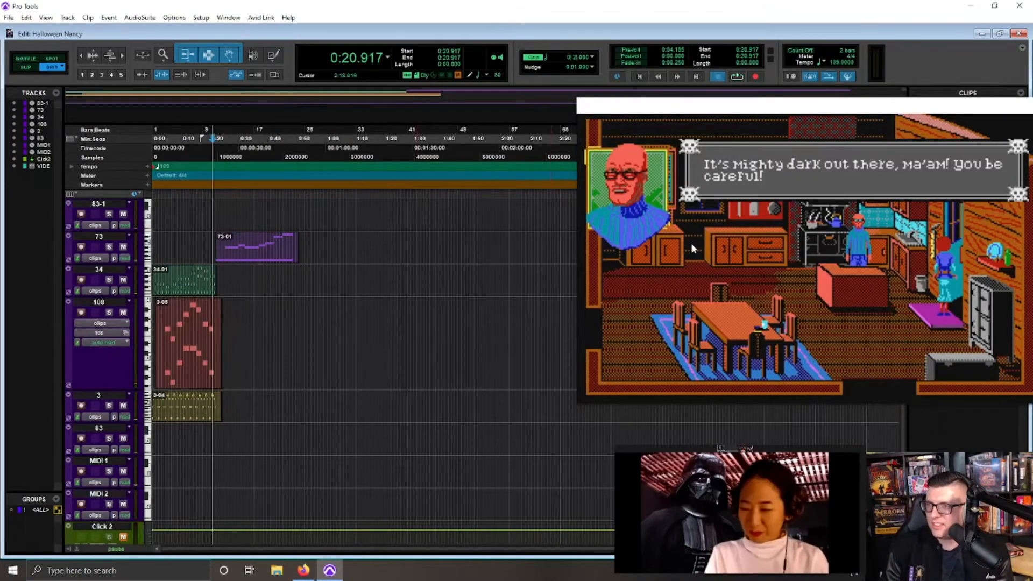
key(space)
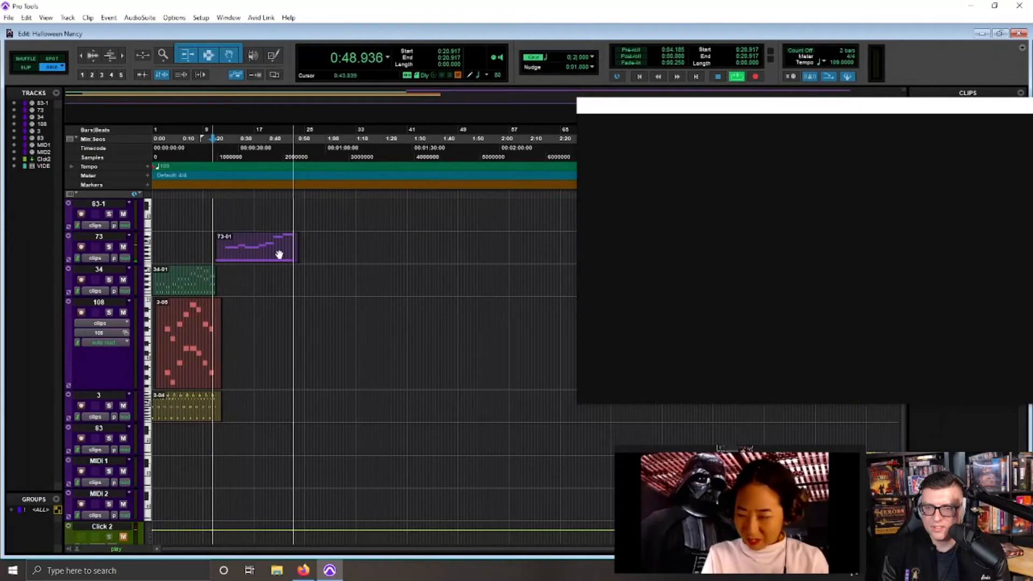
key(space)
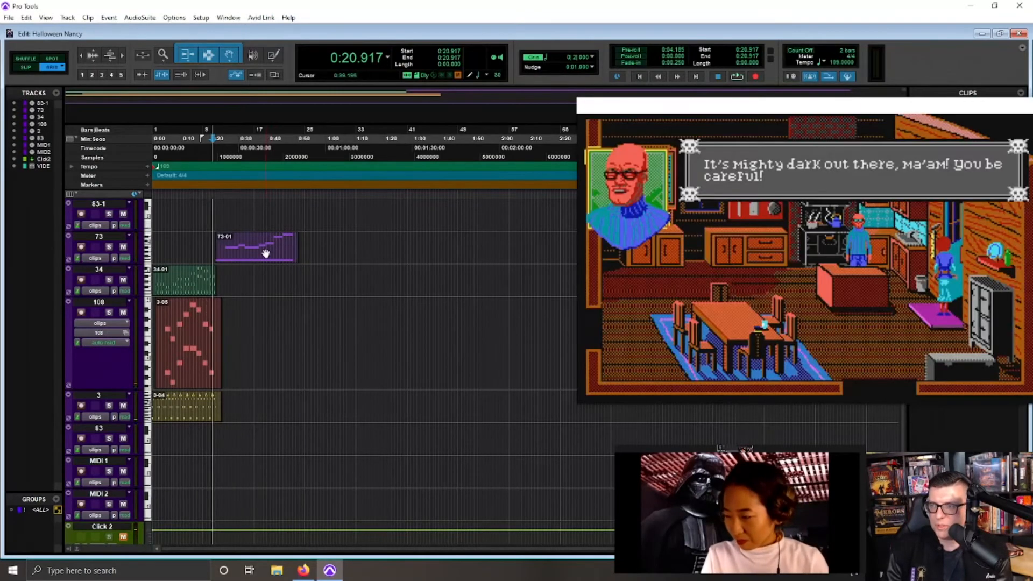
Step: Add a tempo change to 112 BPM at bar 11, where the track 73 clip starts
key(t)
key(t)
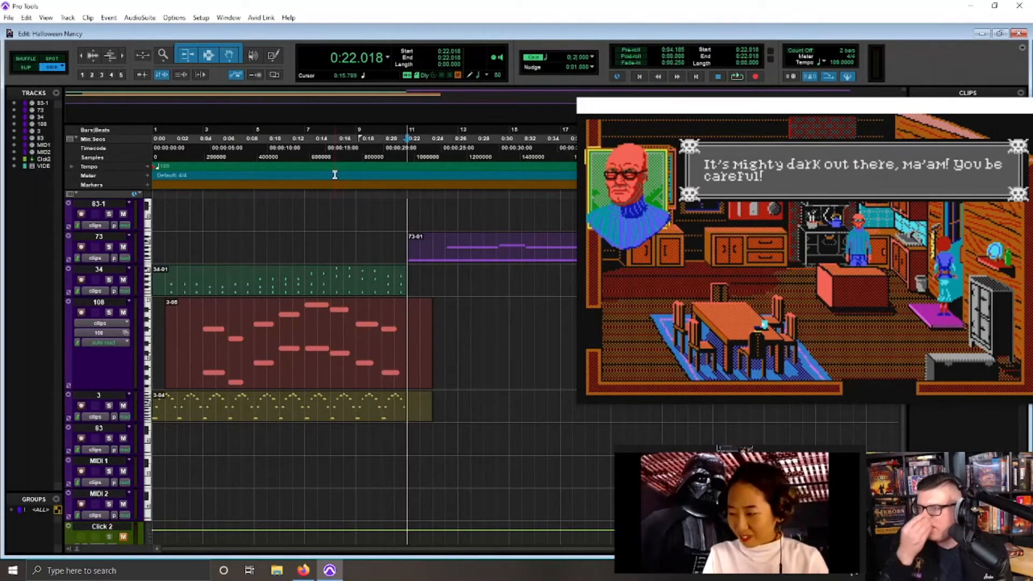
click(148, 166)
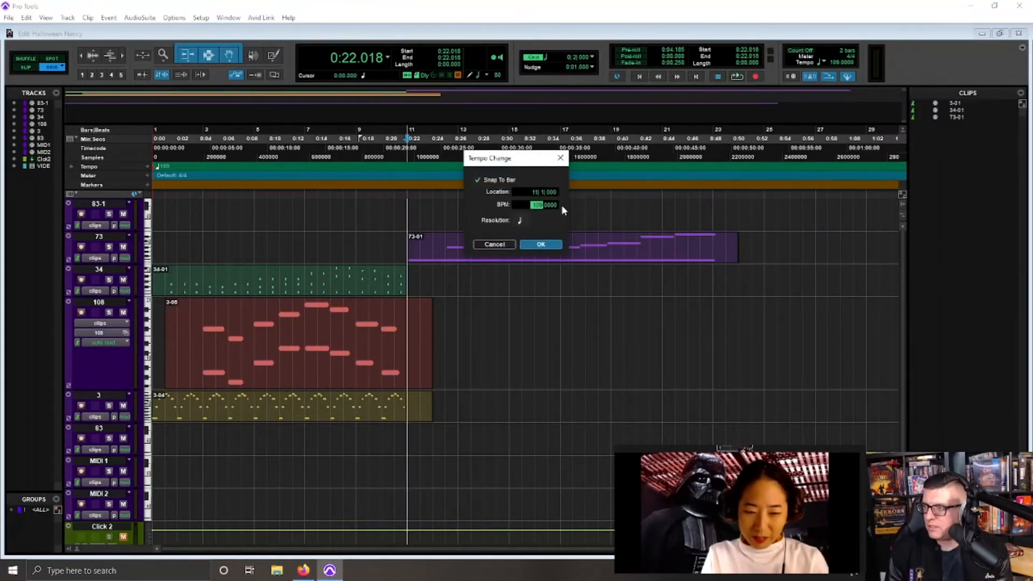
text(12)
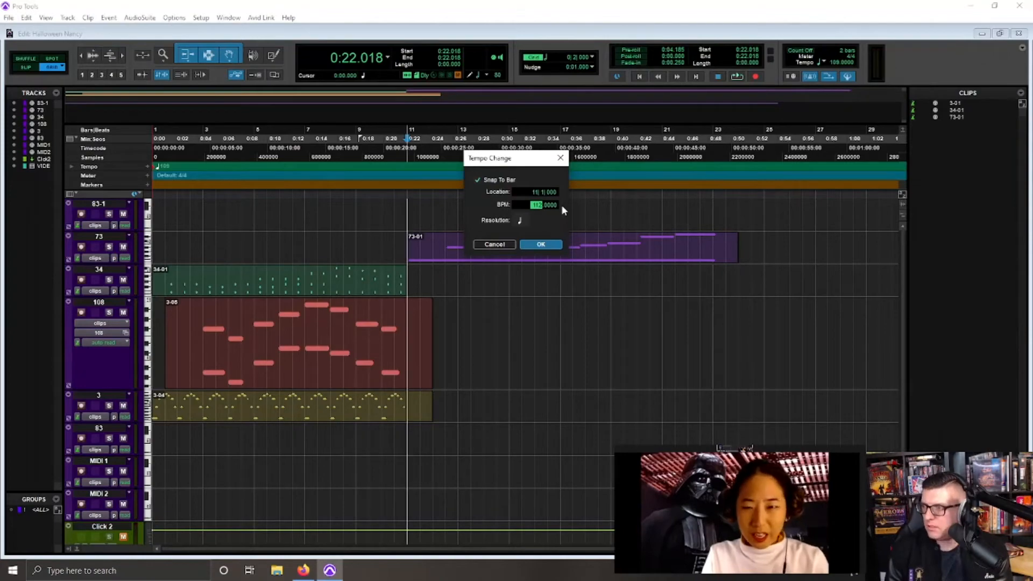
text(12)
key(Return)
Step: Play the track 73 part against the video from 22.018 seconds at the new tempo
key(space)
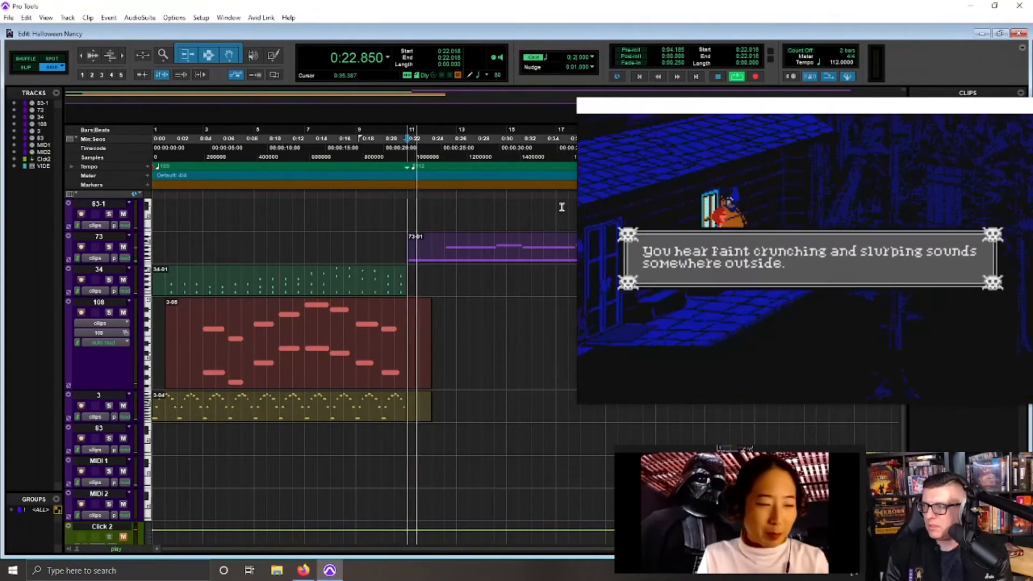
key(r)
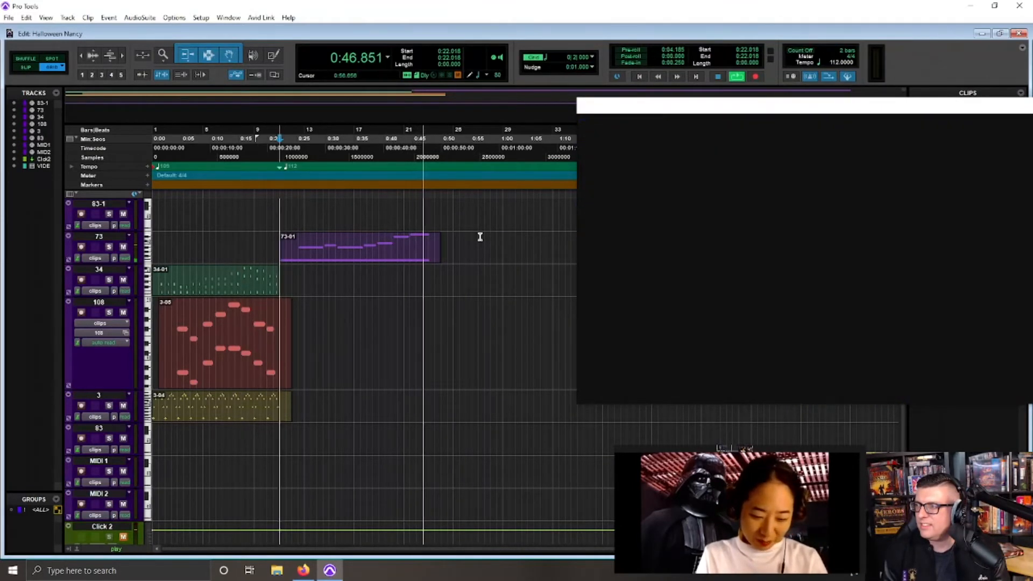
key(space)
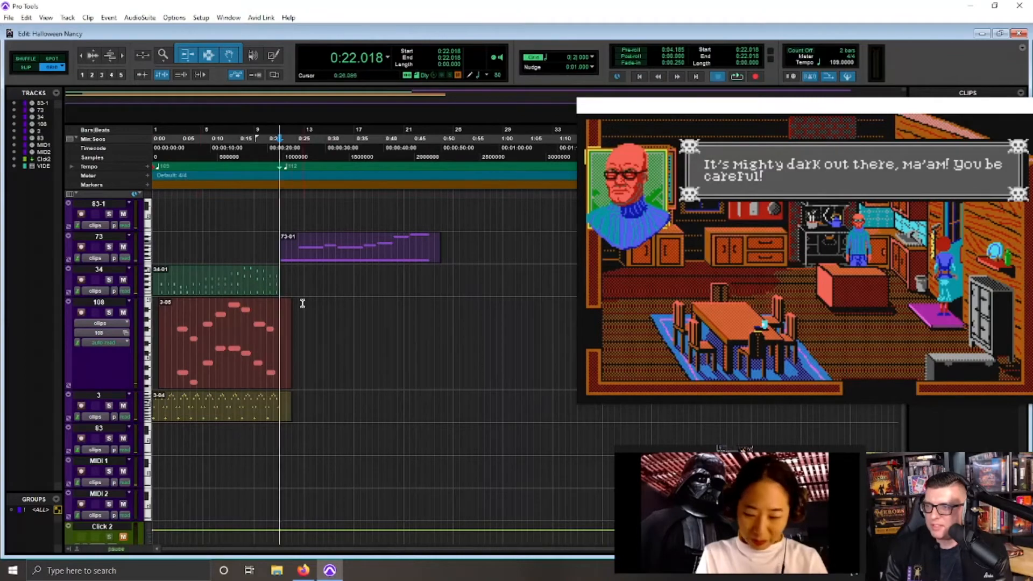
Step: Record-enable track 83-1 while playing from 22.018 seconds and set its patch to 102
key(space)
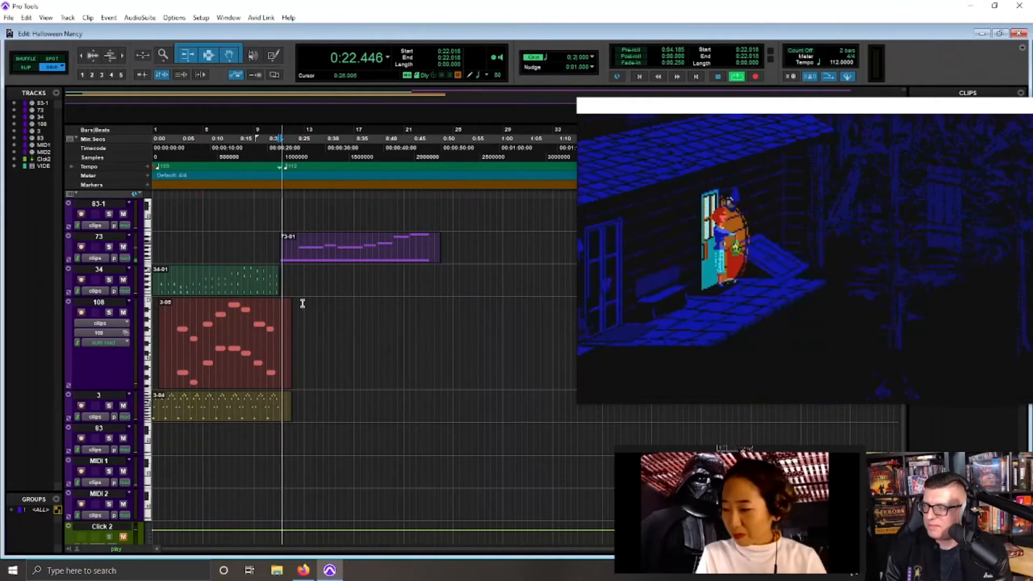
click(81, 214)
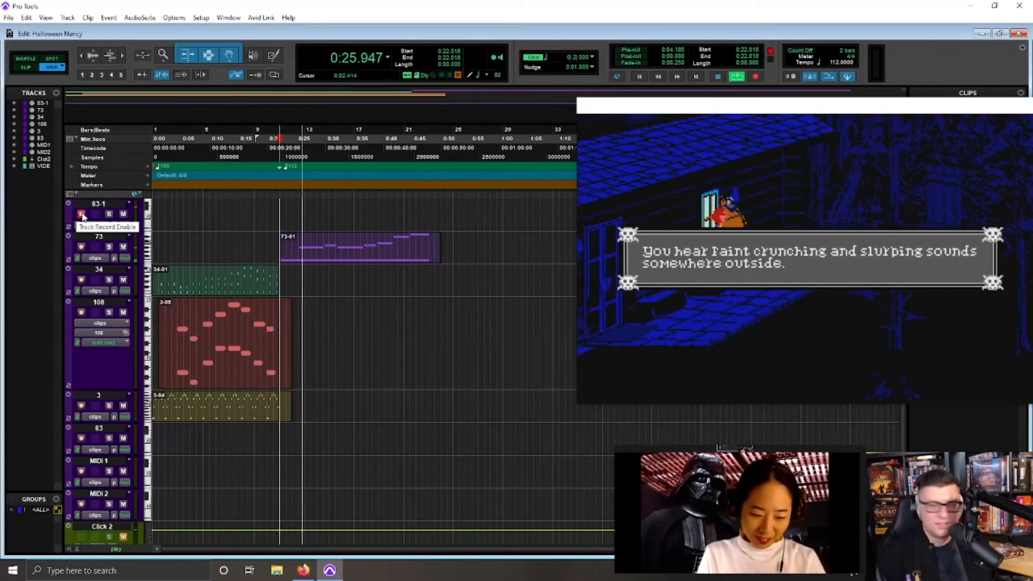
key(ctrl+equal)
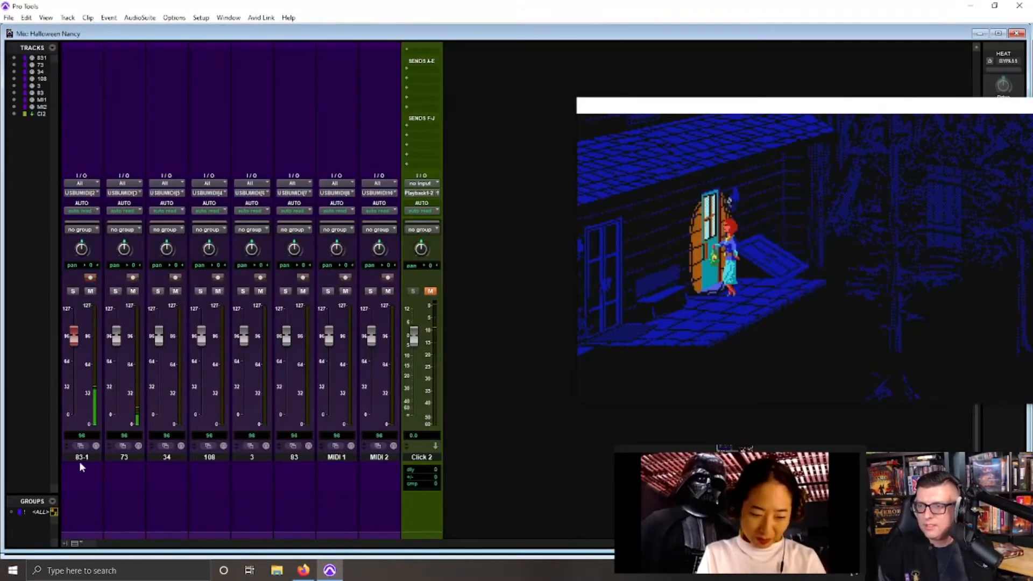
click(80, 445)
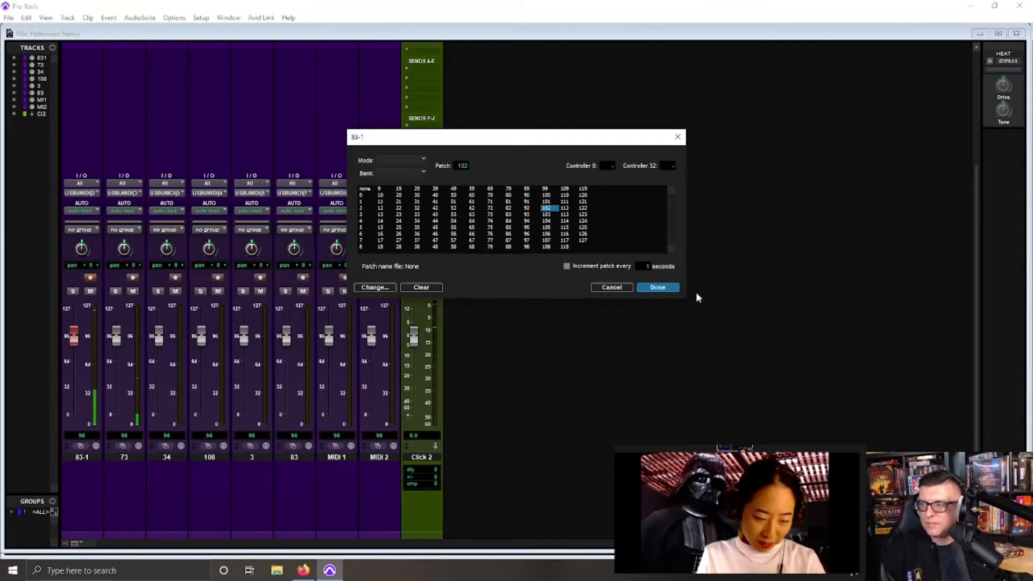
click(657, 287)
Step: Rename track 83-1 as 102 and record-enable track 34
double_click(82, 457)
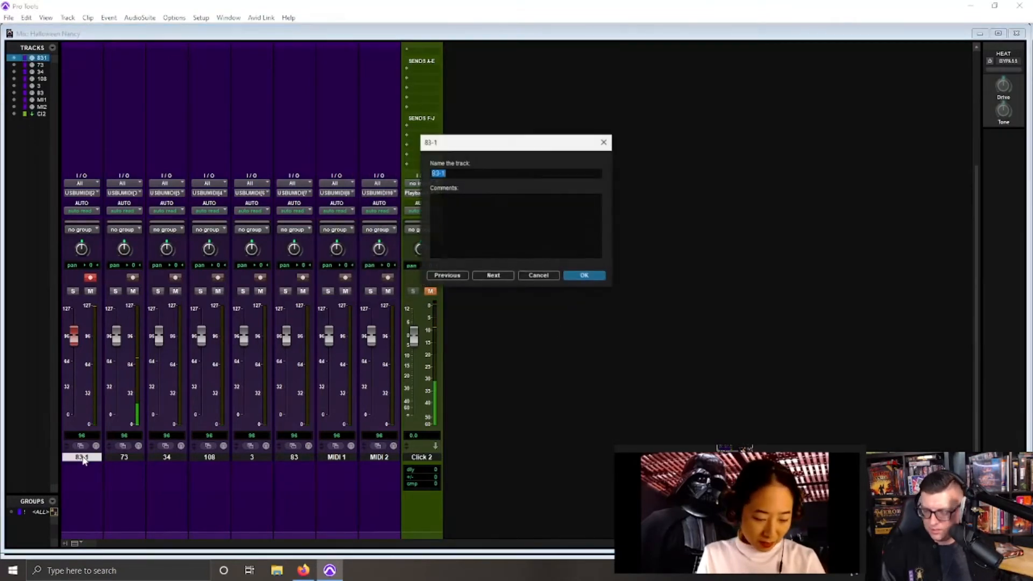
text(102)
key(Return)
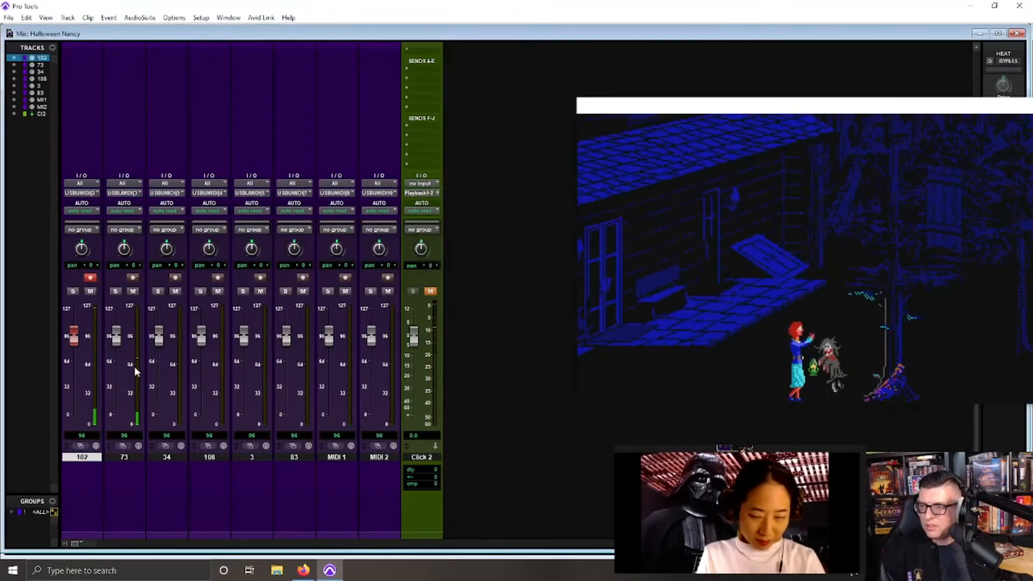
click(176, 277)
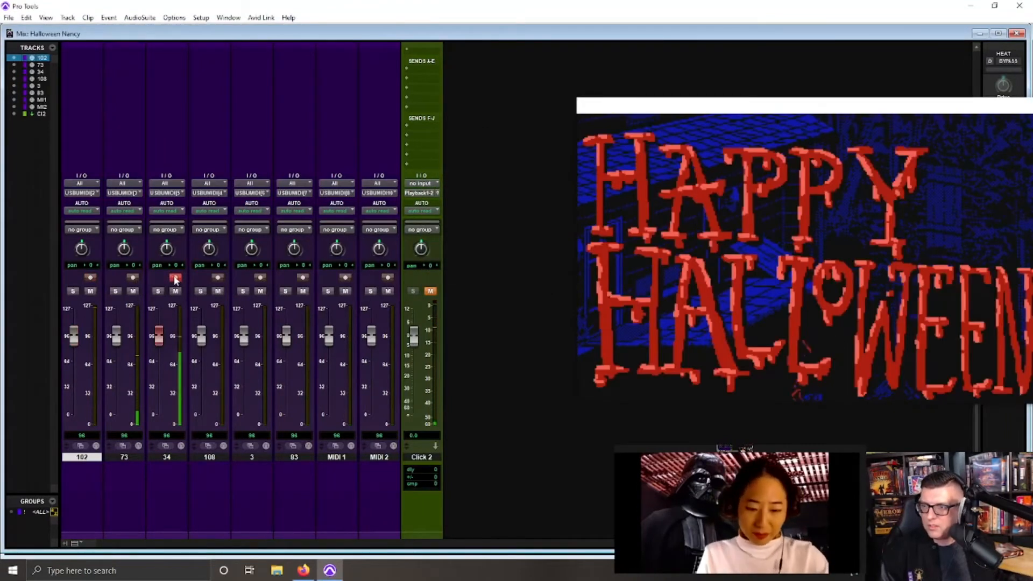
Step: Switch to the Edit window and play the track 73 part against the video from 22.018 seconds
key(ctrl+equal)
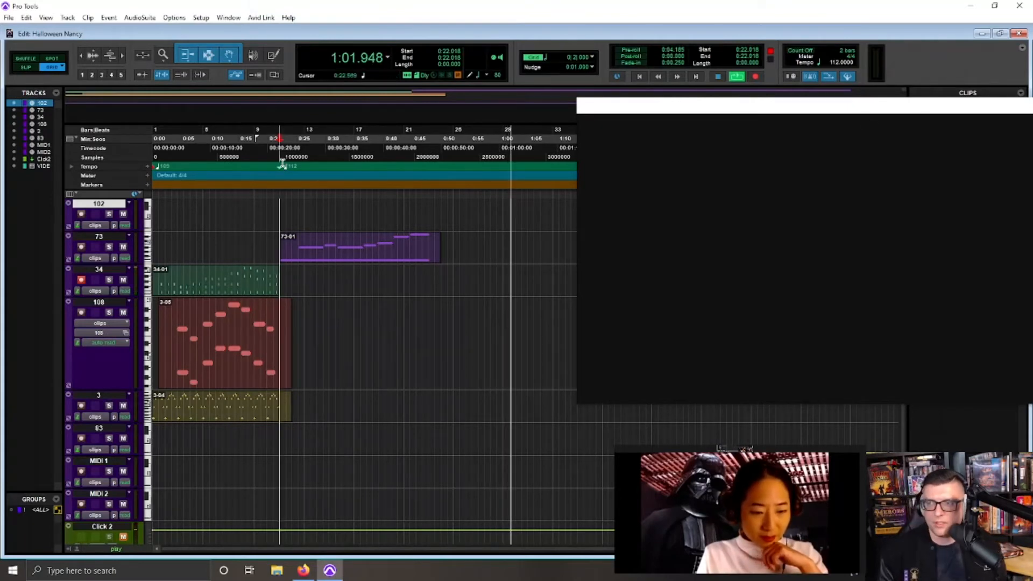
key(space)
key(space)
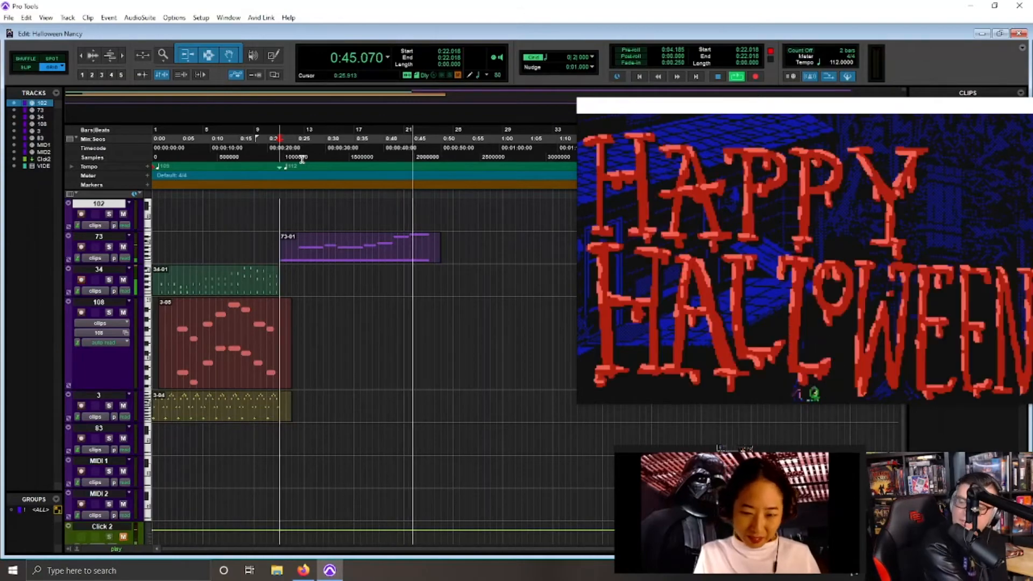
key(space)
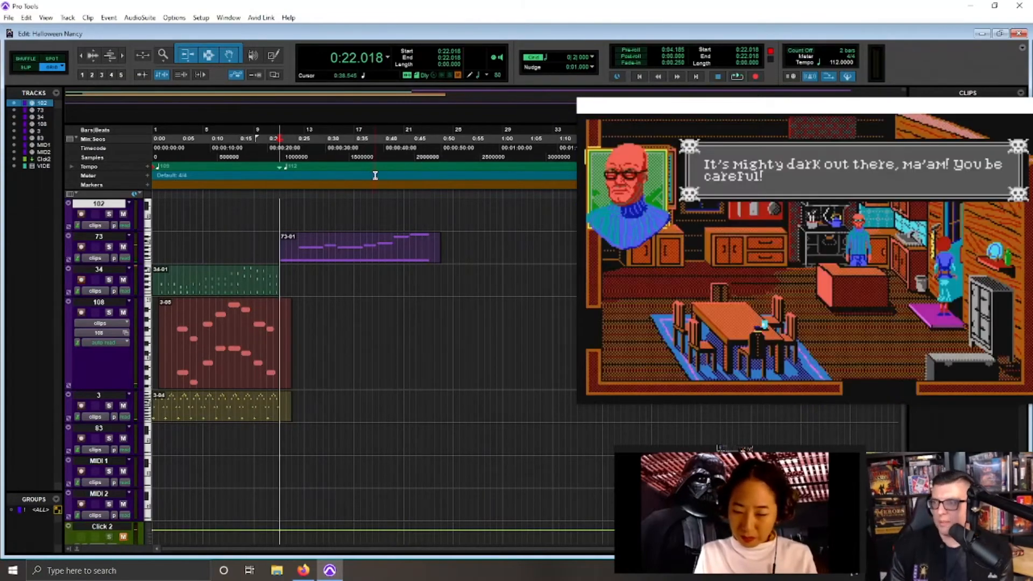
Step: Try recording a new part on track 34 over the end of the track 73 clip, starting at 39.161 and 38.089 seconds
click(377, 164)
key(ctrl+space)
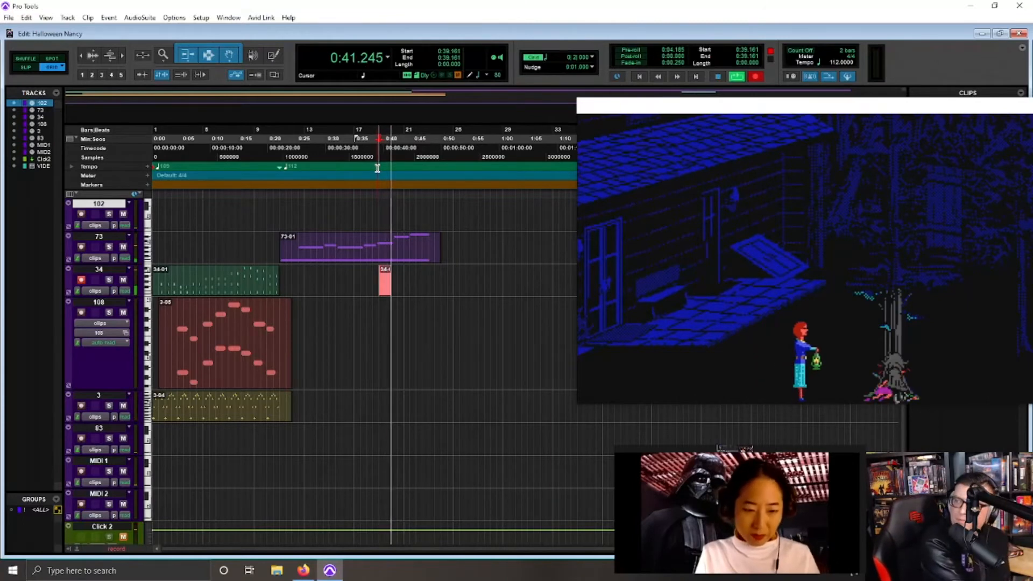
key(space)
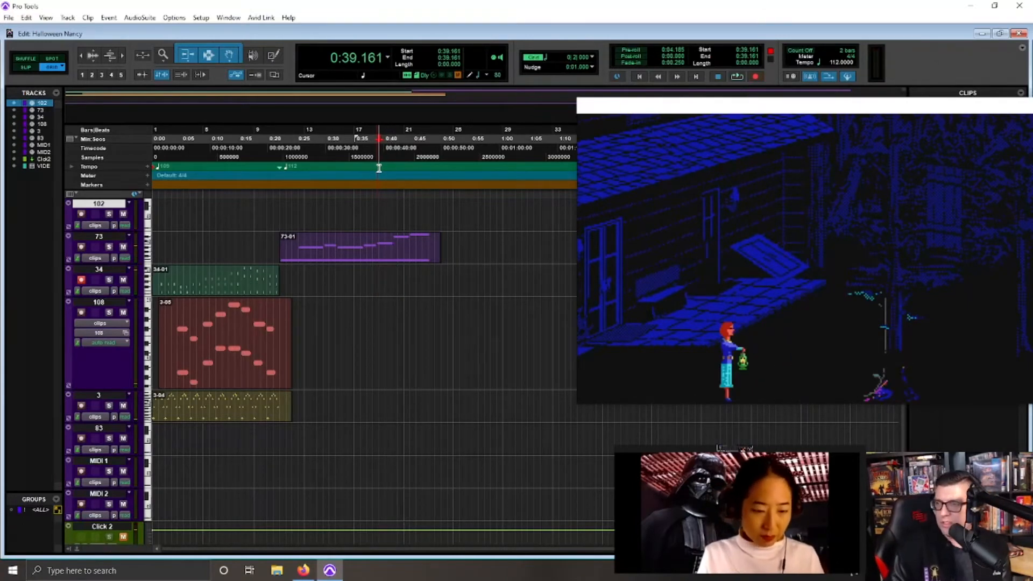
click(384, 157)
click(372, 158)
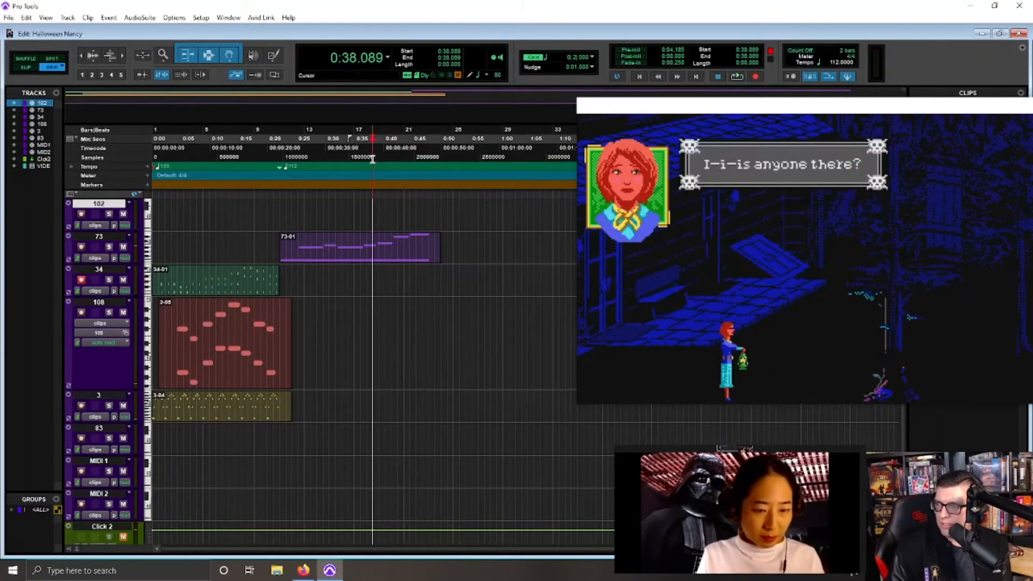
key(space)
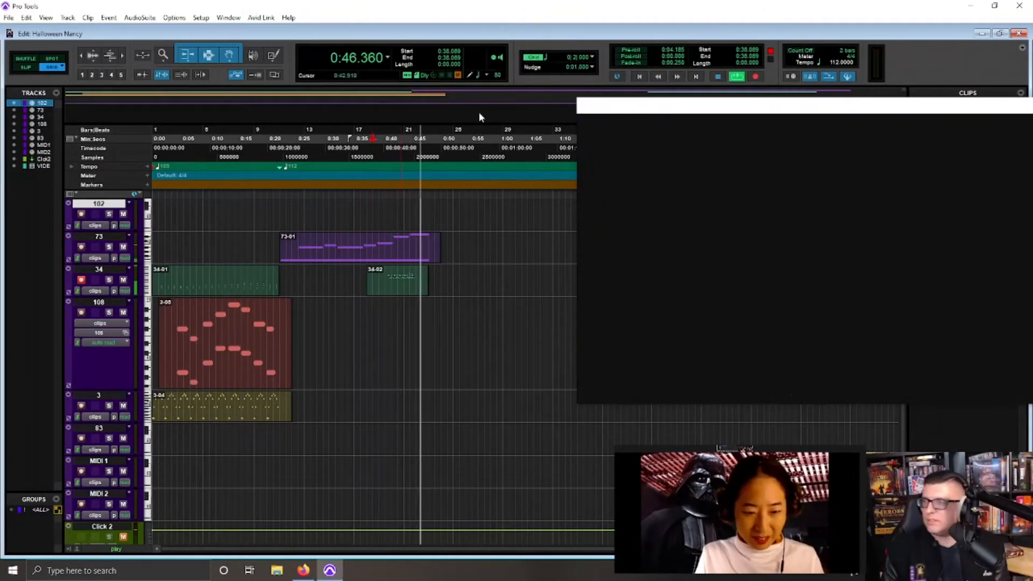
key(space)
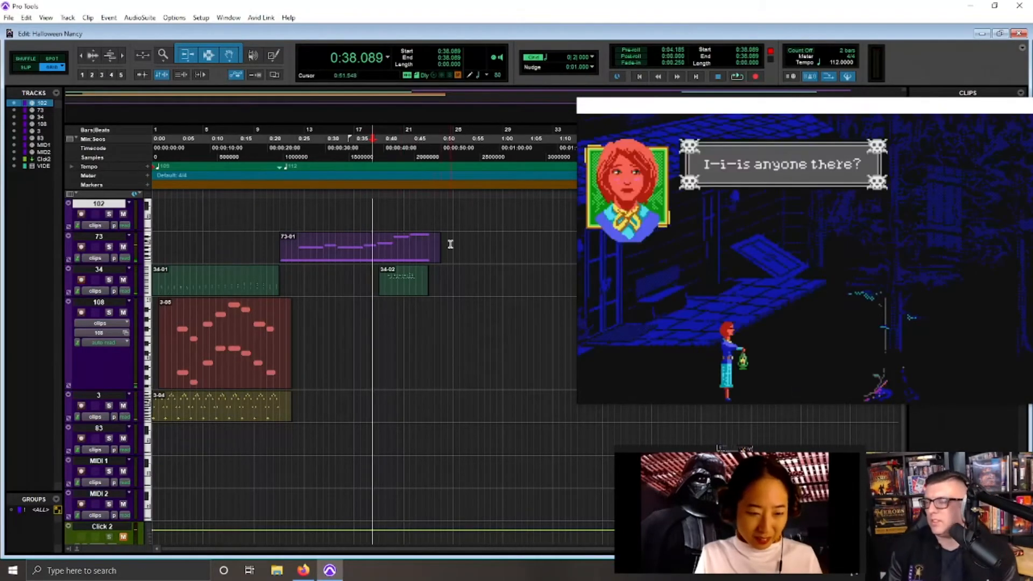
Step: Set the tempo change at bar 11 to 115 BPM and delete the second clip on track 34
click(415, 274)
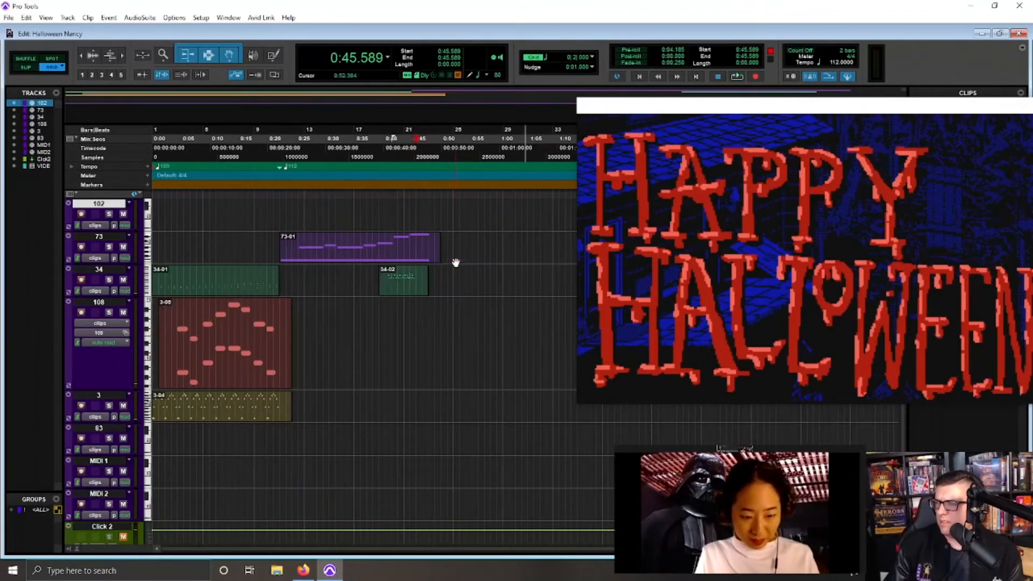
double_click(282, 171)
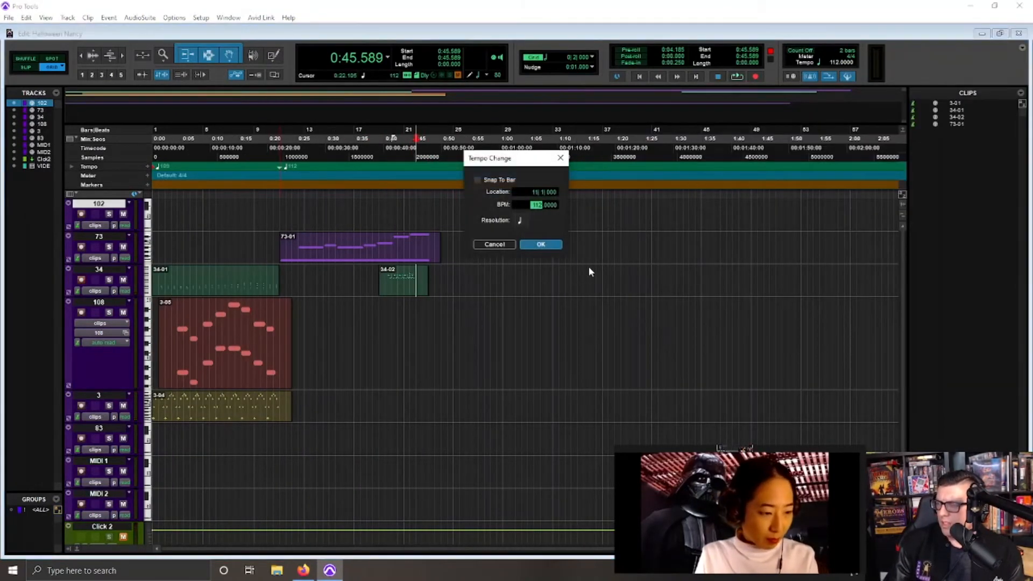
text(115)
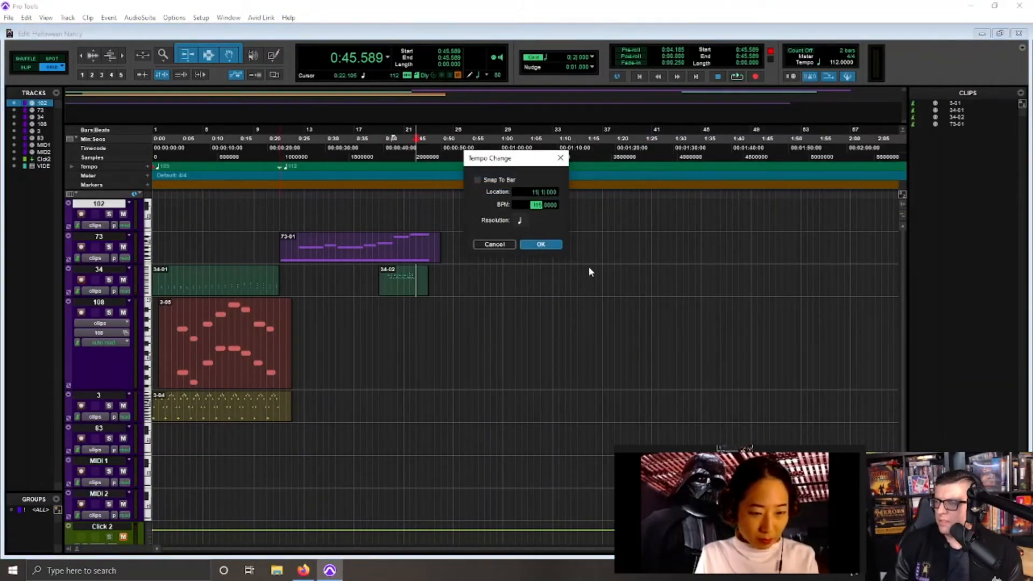
key(Return)
click(399, 284)
key(Delete)
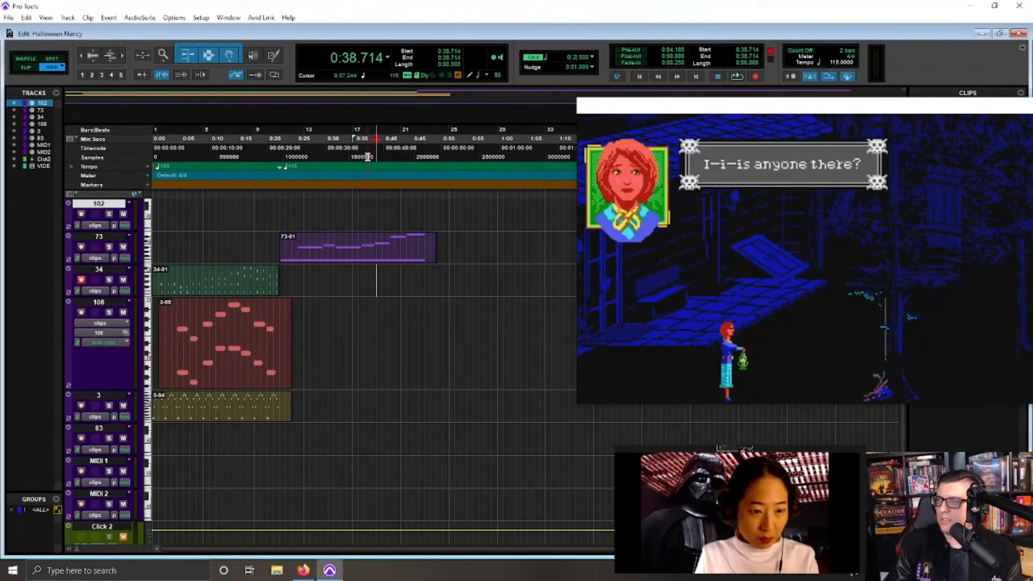
Step: Play the end of the track 73 part from 40.600 seconds and split its clip at 43.931 seconds
key(space)
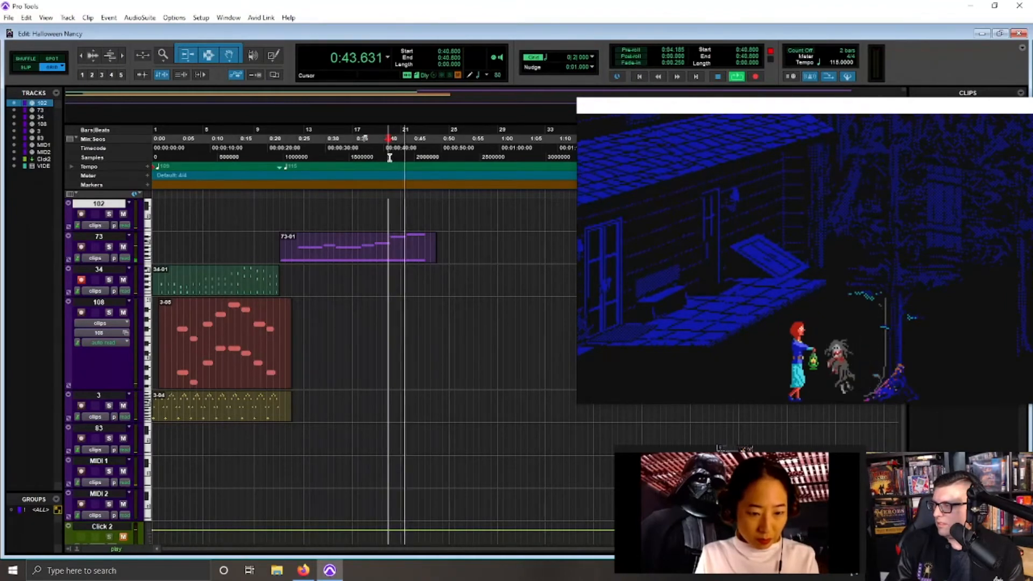
key(space)
click(408, 238)
key(ctrl+e)
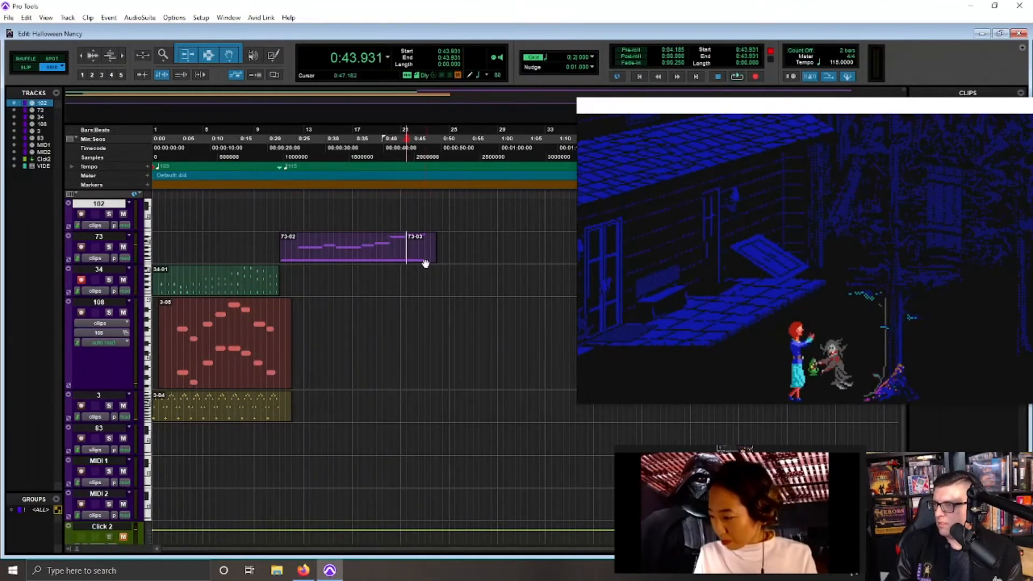
Step: Open the track 73 part in the MIDI Editor, lower its last melody note to Bb1 and audition it
double_click(424, 261)
click(386, 244)
drag(391, 243, 392, 251)
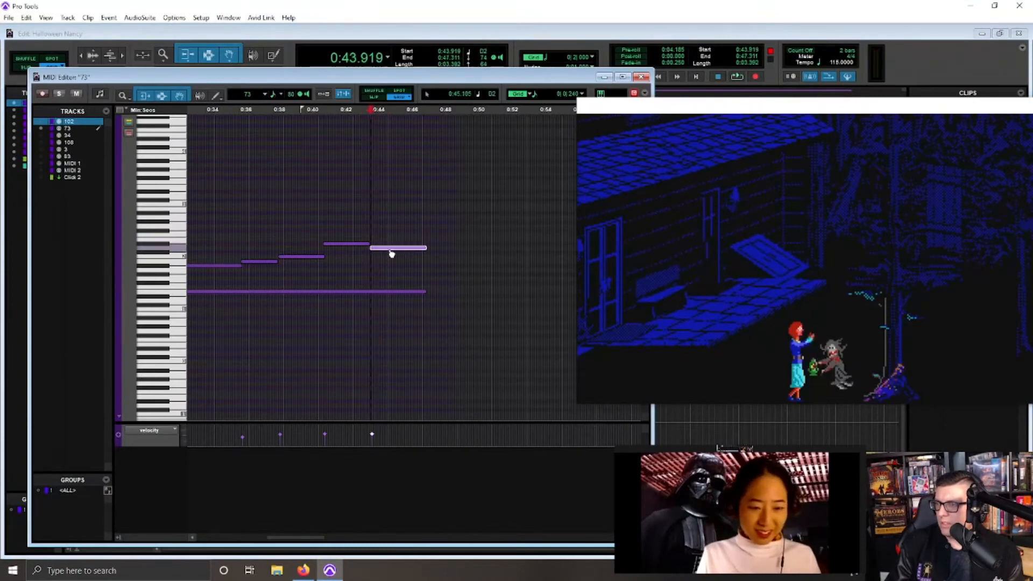
key(space)
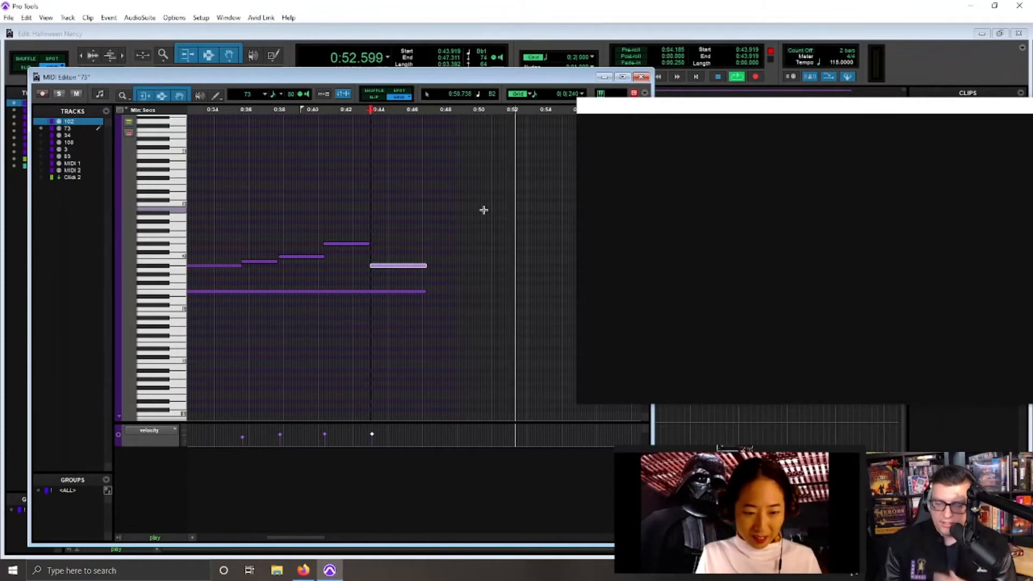
Step: Bring the whole track 73 part into view in the MIDI Editor and play it from 22.540 seconds
drag(811, 107, 741, 107)
key(r)
key(r)
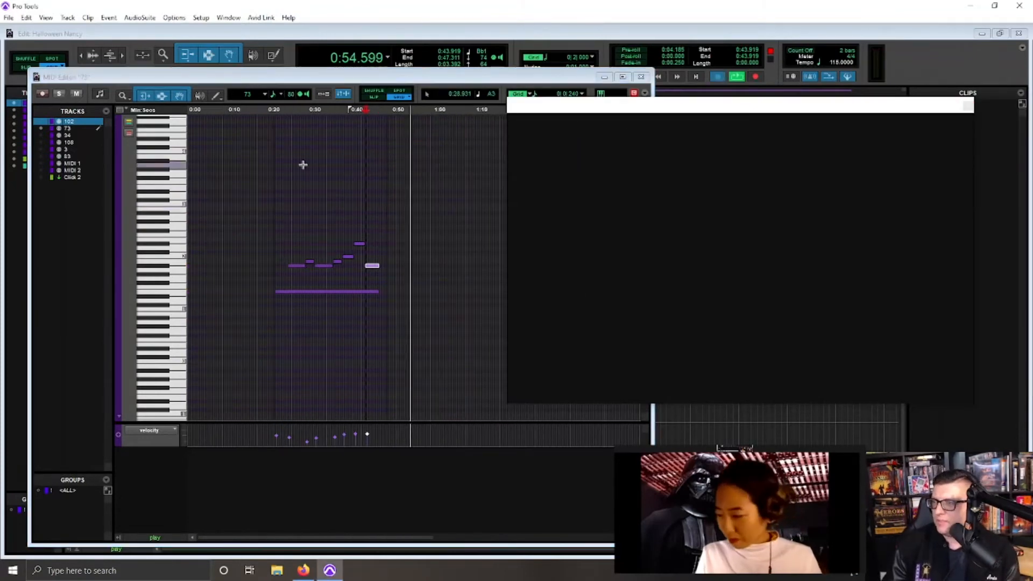
key(space)
click(276, 121)
key(space)
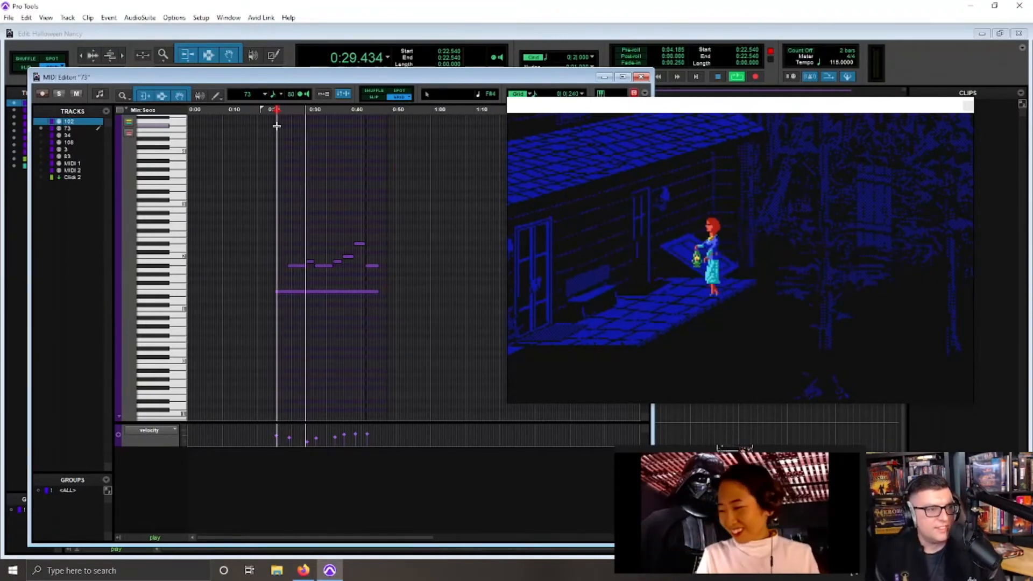
key(space)
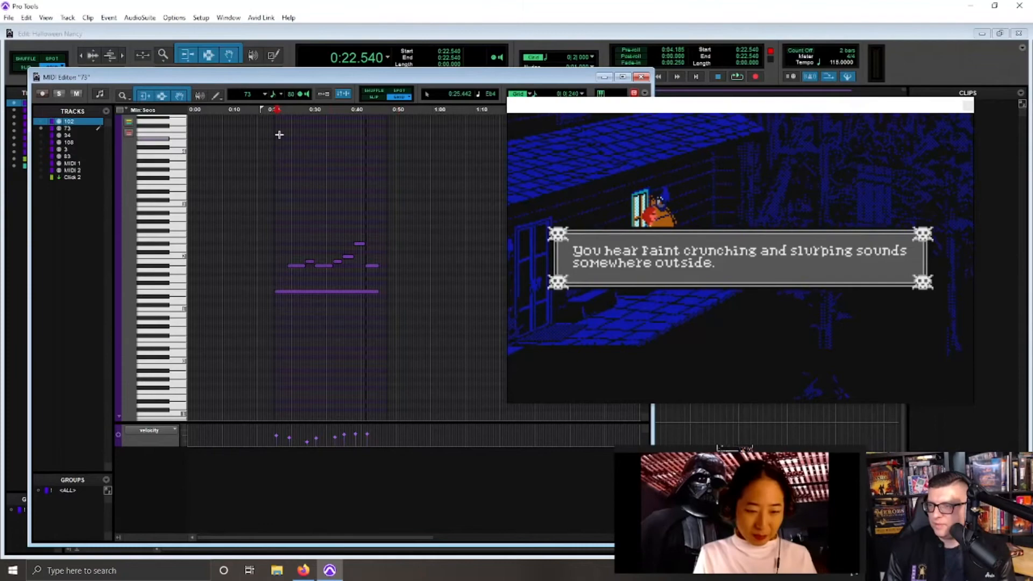
Step: Return to the Edit window and play the revised track 73 part against the video from 22.018 seconds
click(274, 135)
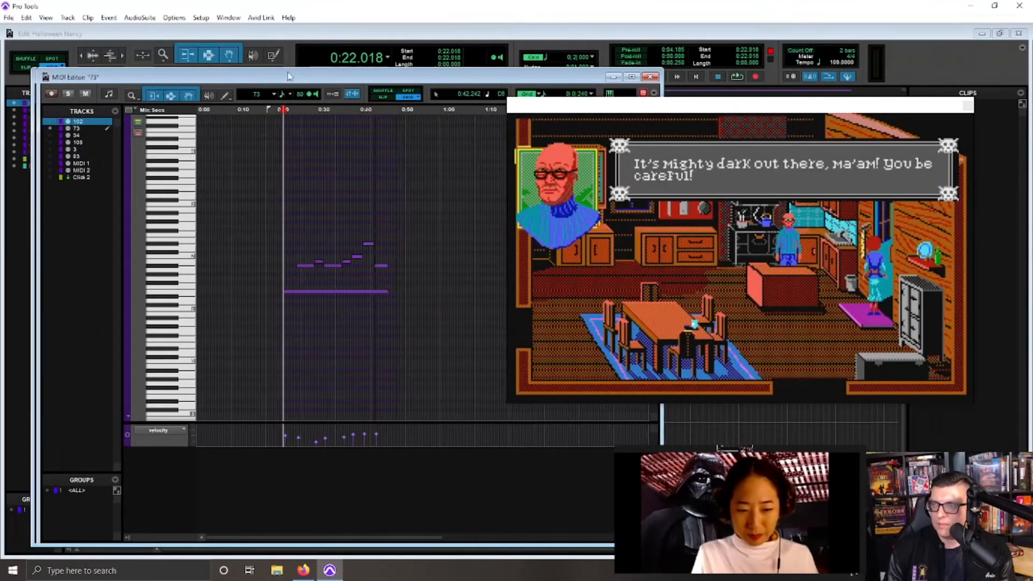
drag(245, 78, 667, 57)
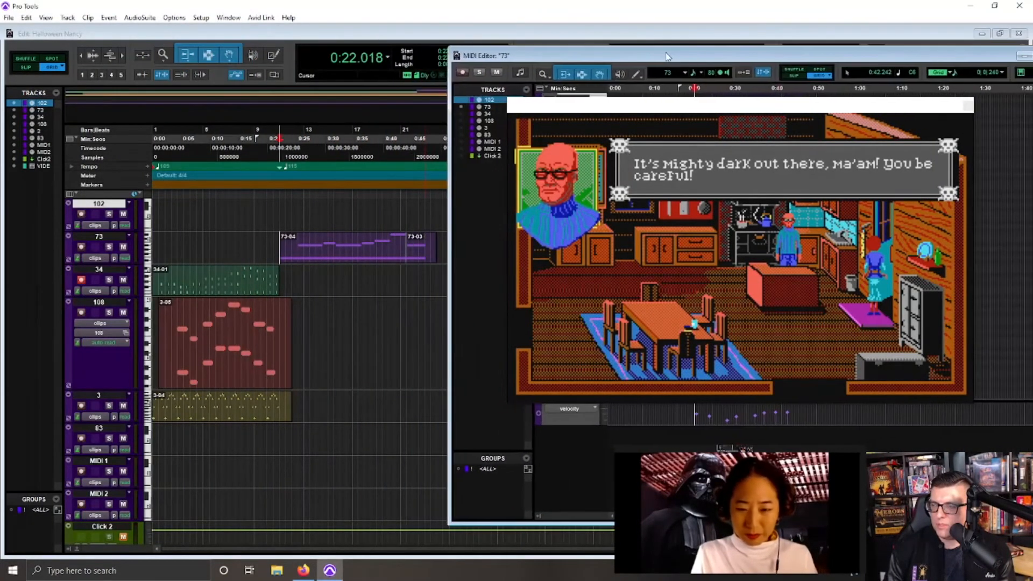
click(409, 138)
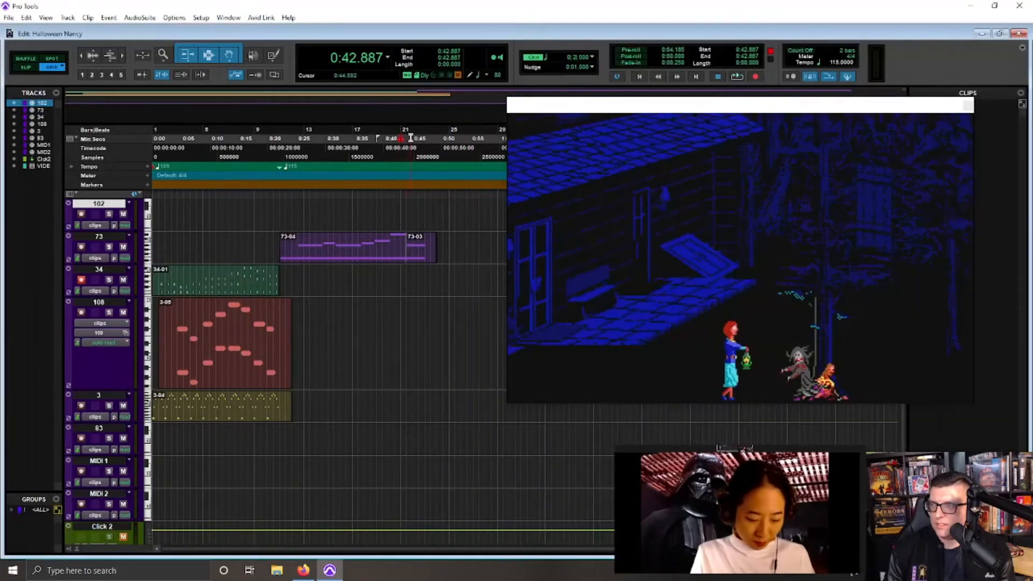
click(380, 144)
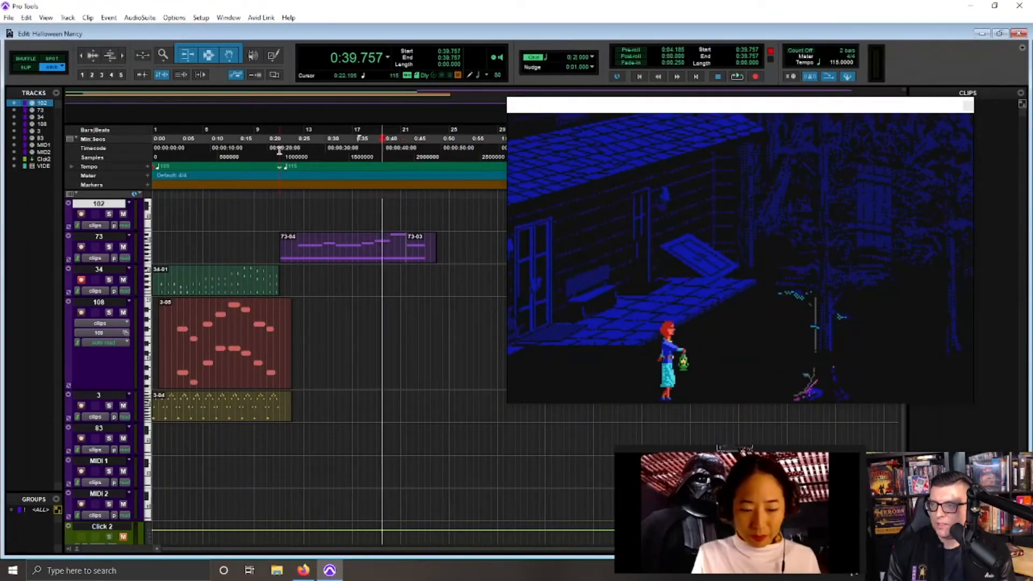
click(278, 147)
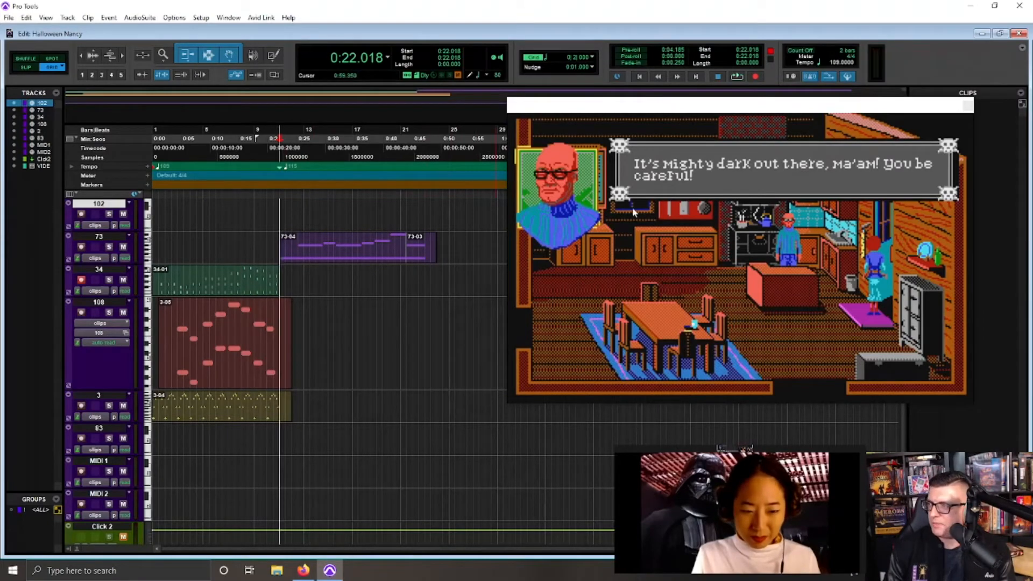
key(space)
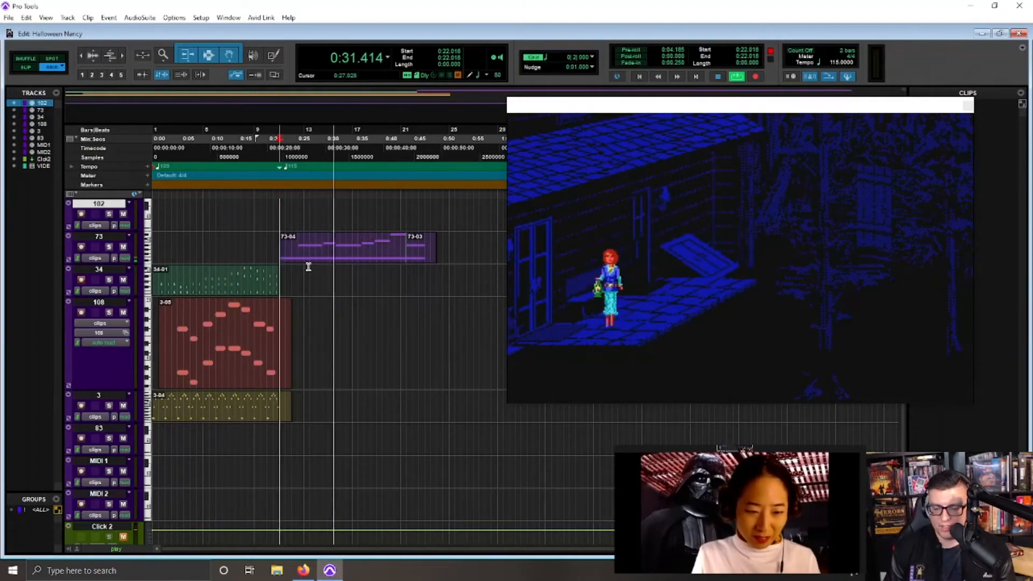
key(space)
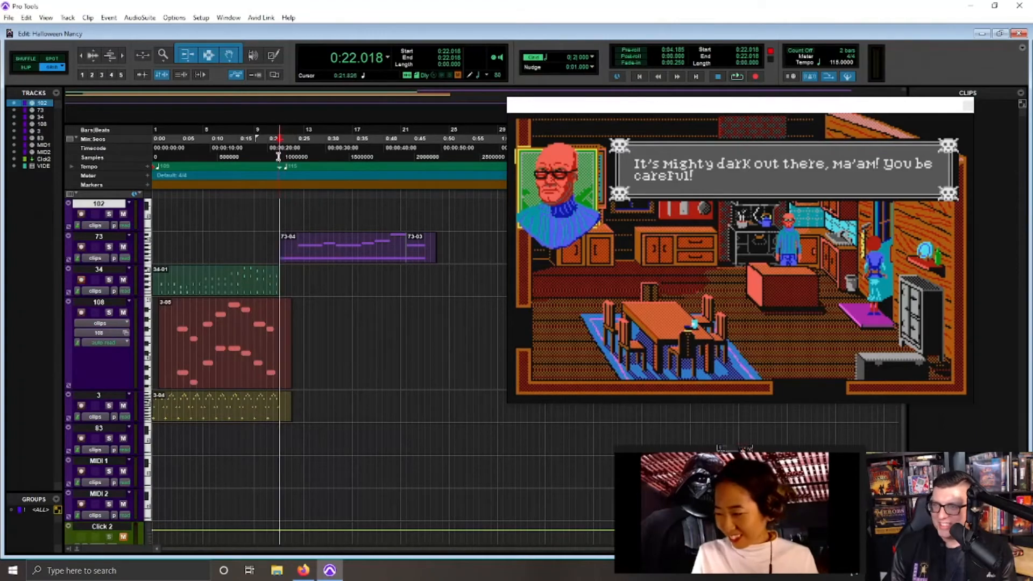
drag(642, 99, 640, 87)
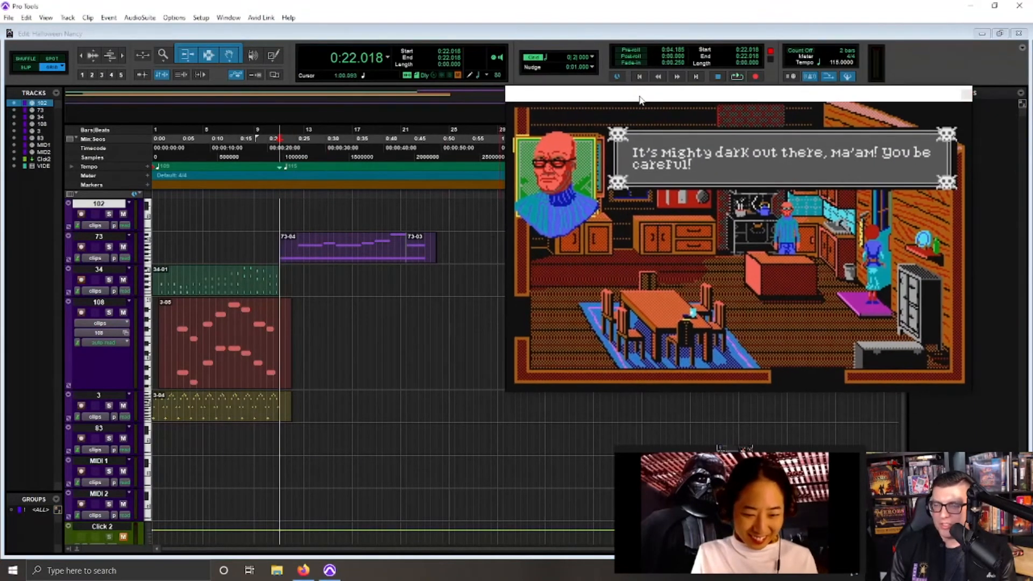
key(space)
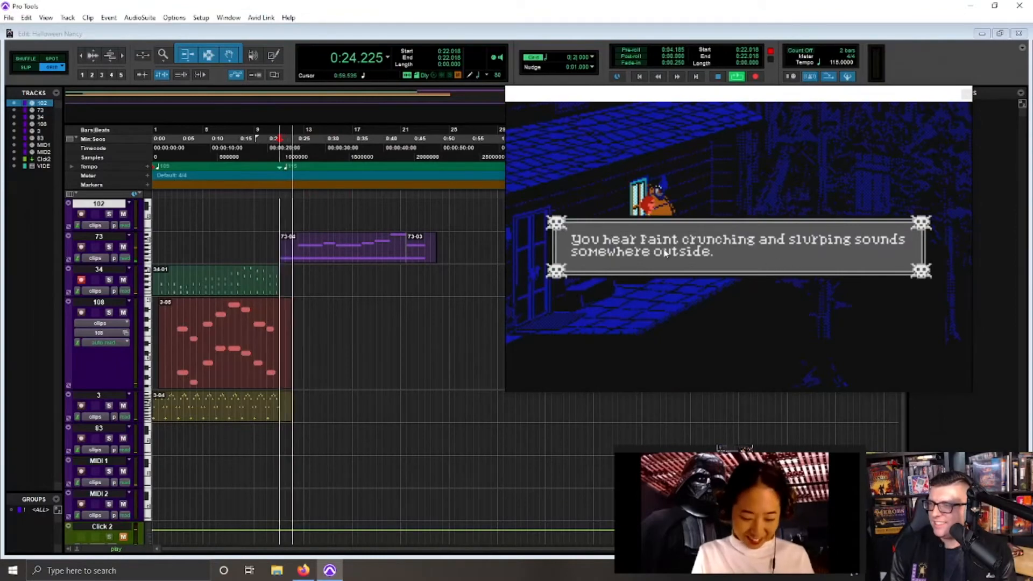
click(268, 153)
key(space)
Step: Shift the first track 73 clip slightly later than bar 11 and play the start of the outdoor section
key(ctrl+])
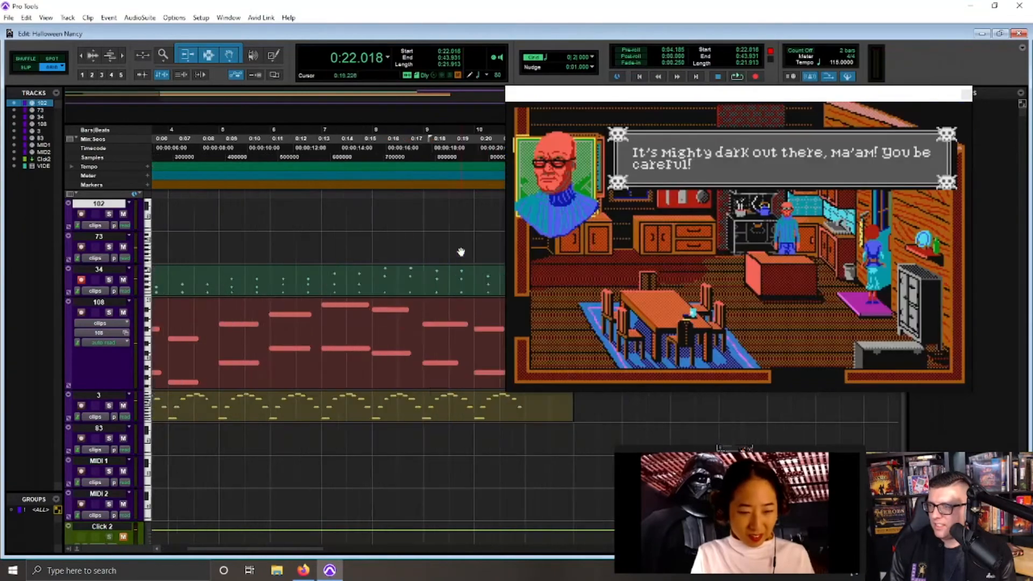
key(ctrl+[)
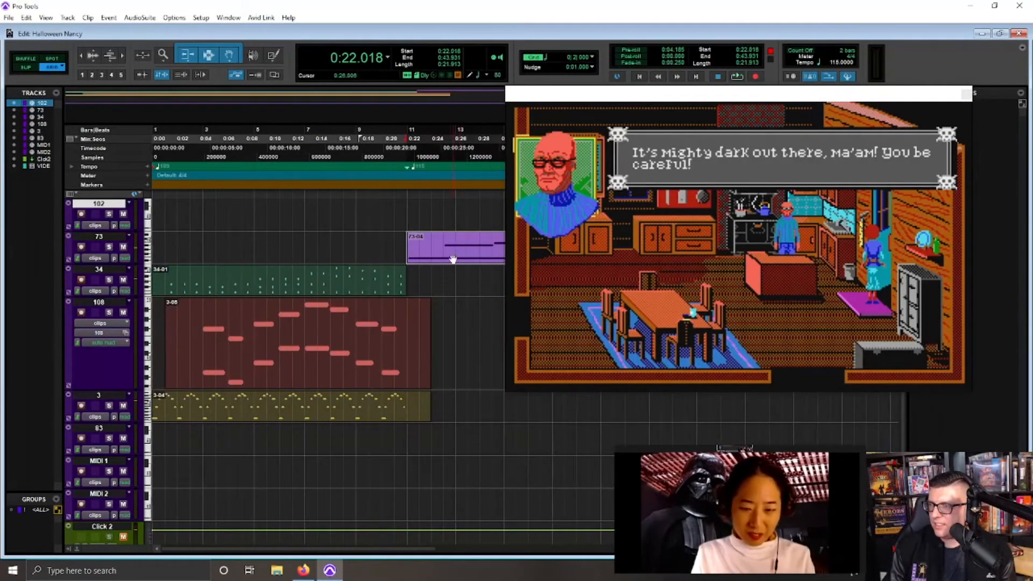
key(ctrl+])
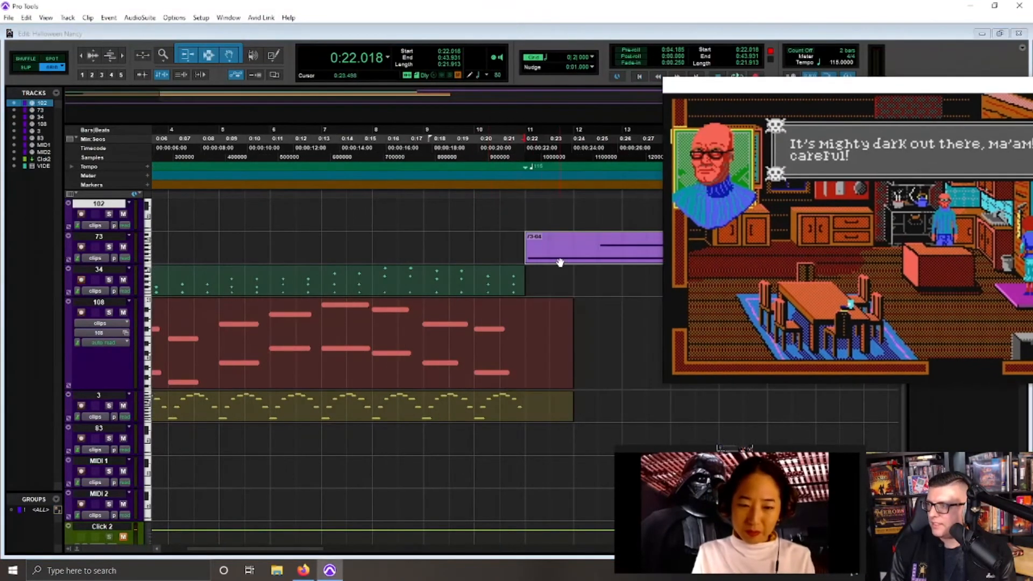
key(ctrl+])
key(ctrl+])
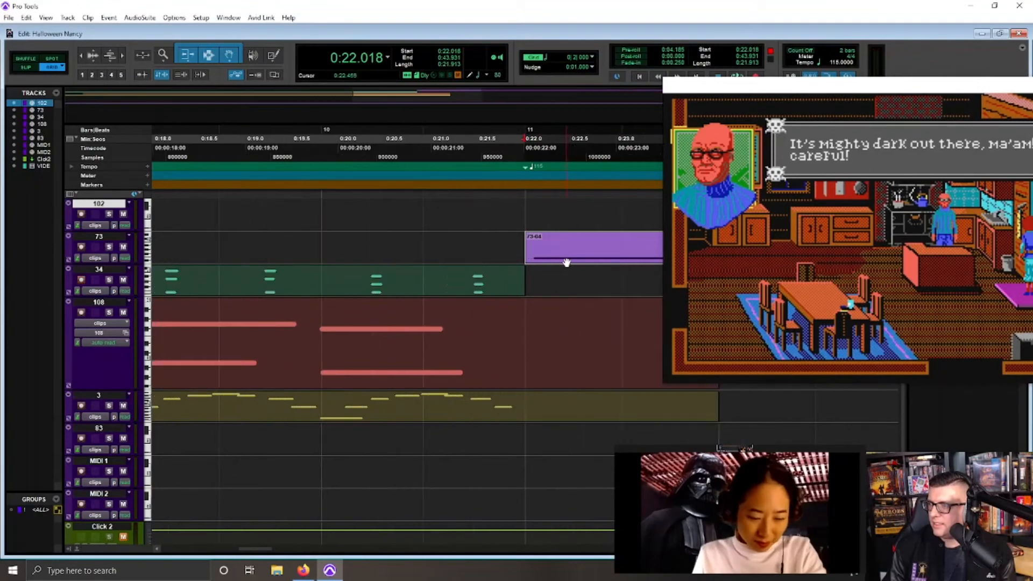
drag(562, 262, 569, 264)
click(511, 238)
key(space)
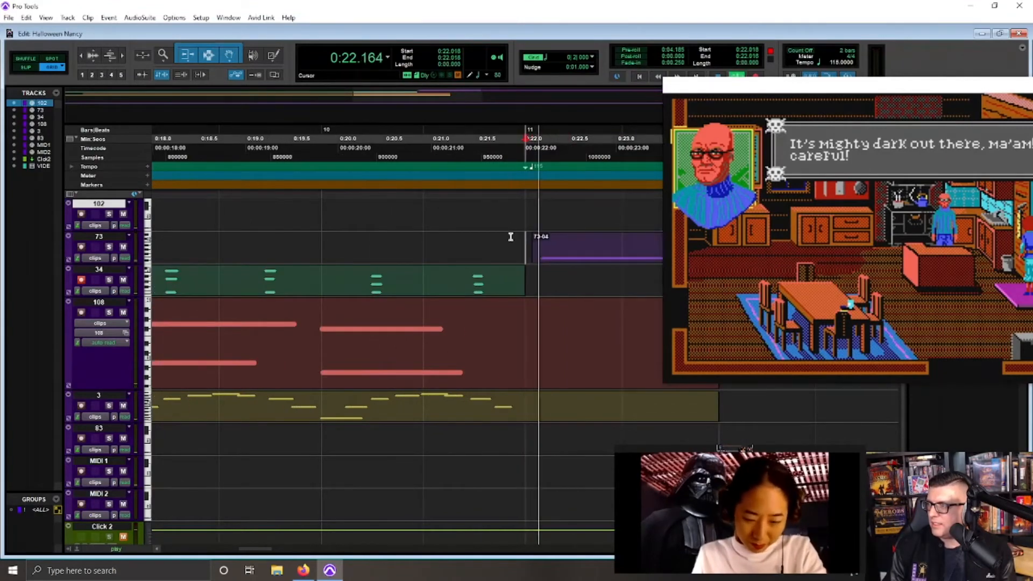
key(space)
Step: Play the transition from 19.816 seconds and move the first track 73 clip to start at 22.064 seconds
click(350, 236)
key(space)
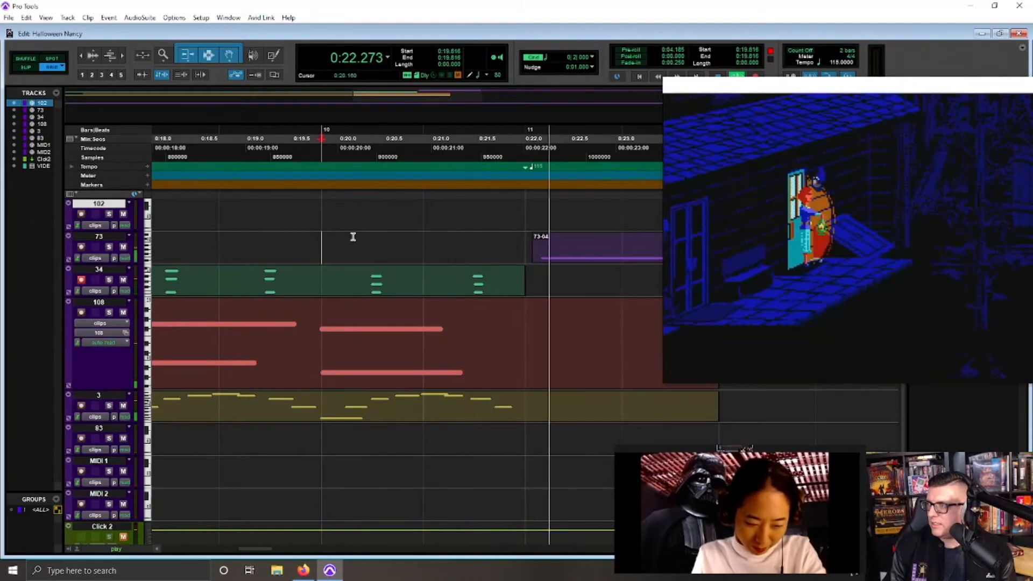
key(space)
mouse_move(556, 259)
mouse_down()
mouse_move(564, 262)
mouse_move(547, 260)
mouse_up()
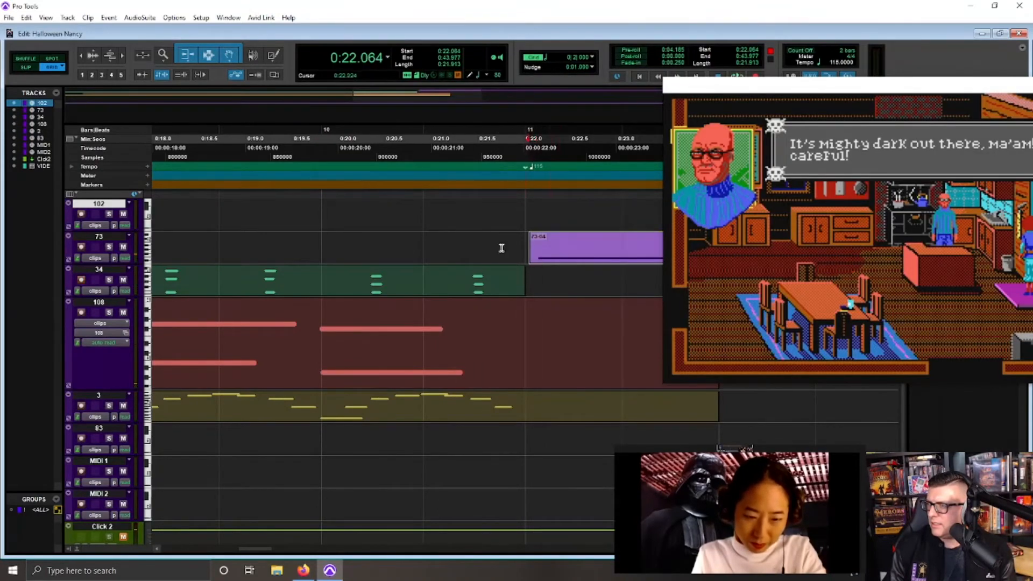
Step: Play briefly from 22.018 seconds and shift the first track 73 clip slightly earlier
click(477, 240)
key(space)
key(space)
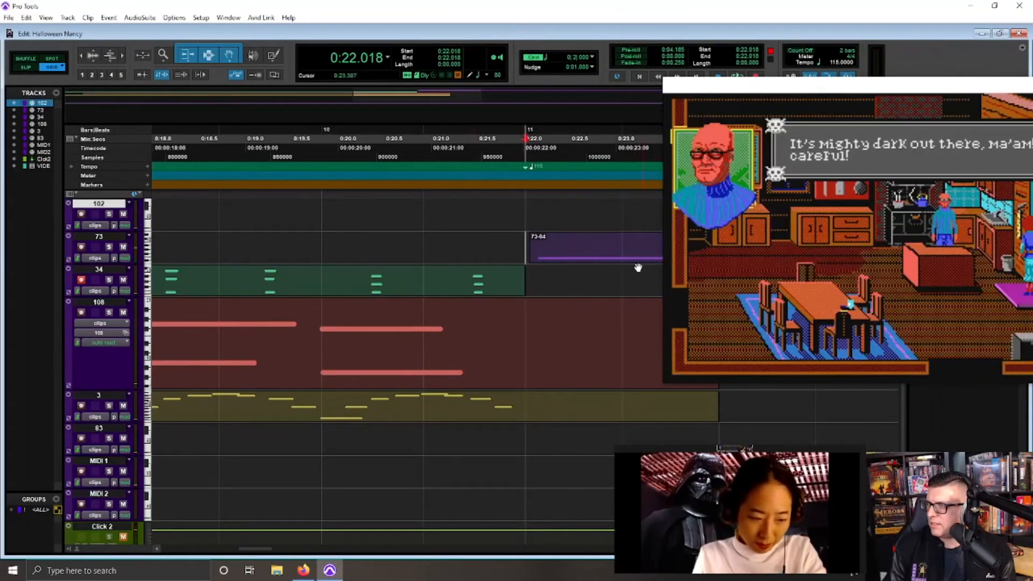
click(628, 263)
Step: Play the indoor-to-outdoor transition against the video from 19.816 seconds
click(392, 141)
key(space)
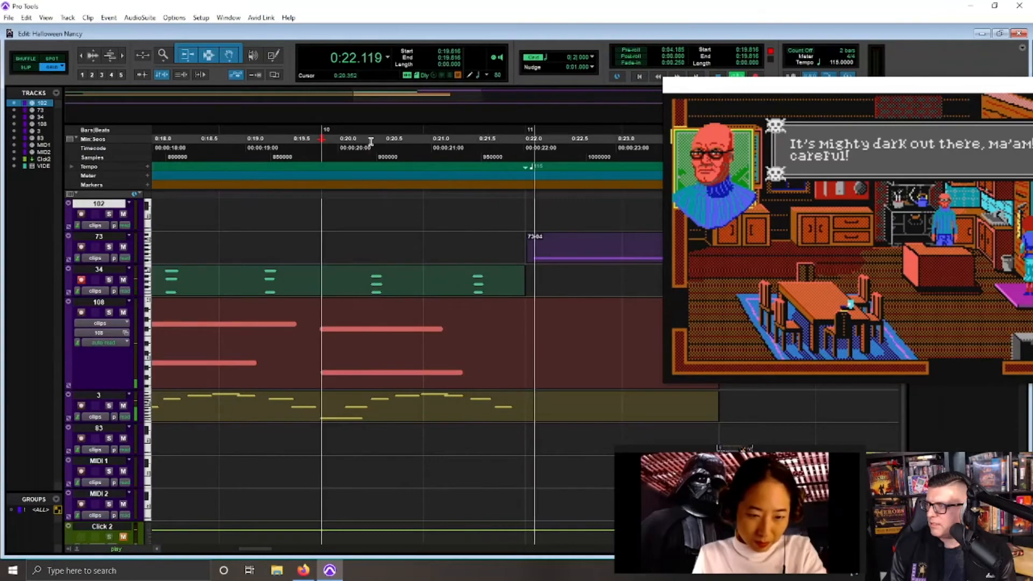
key(r)
key(r)
key(r)
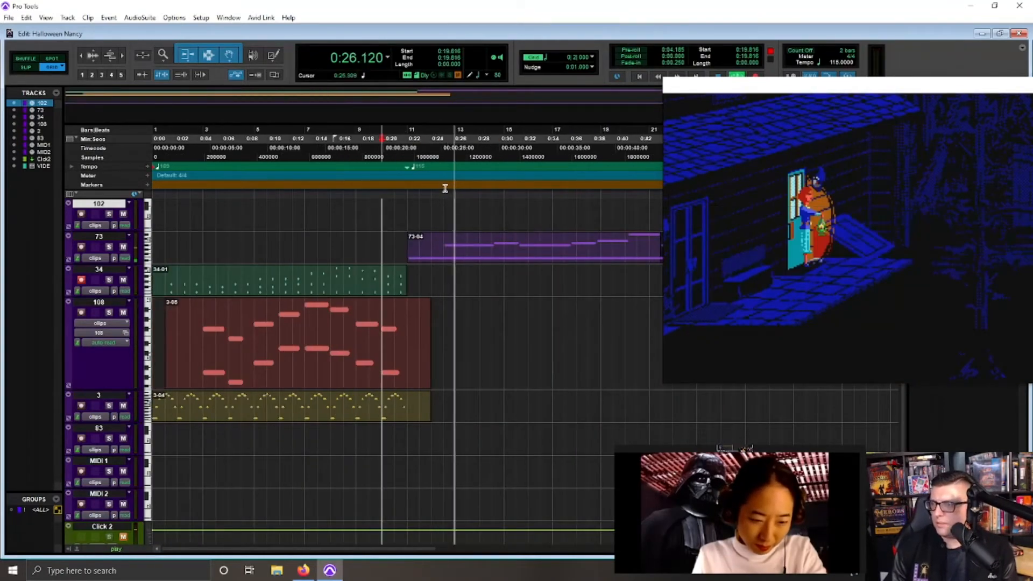
key(r)
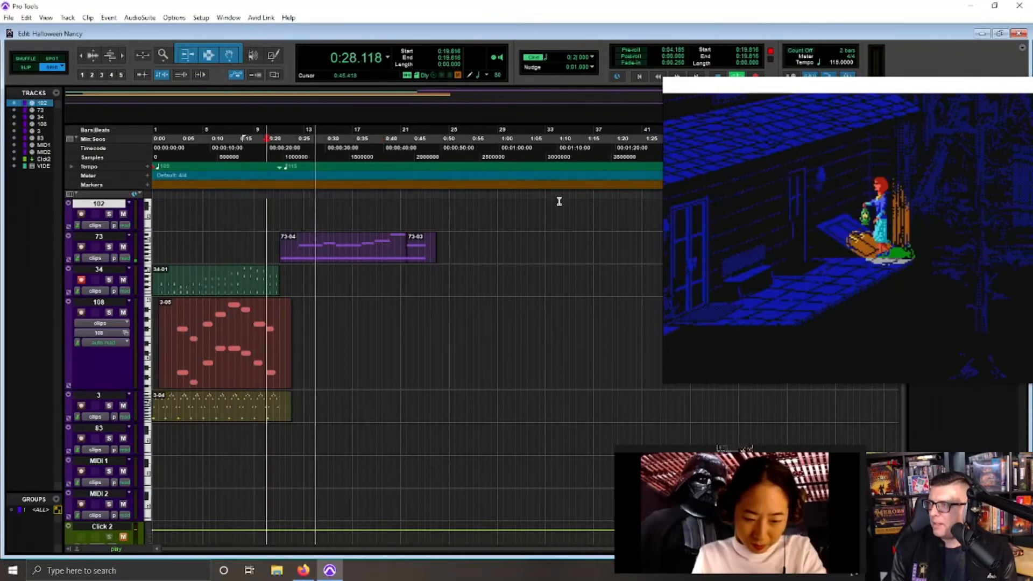
key(t)
key(t)
key(t)
key(t)
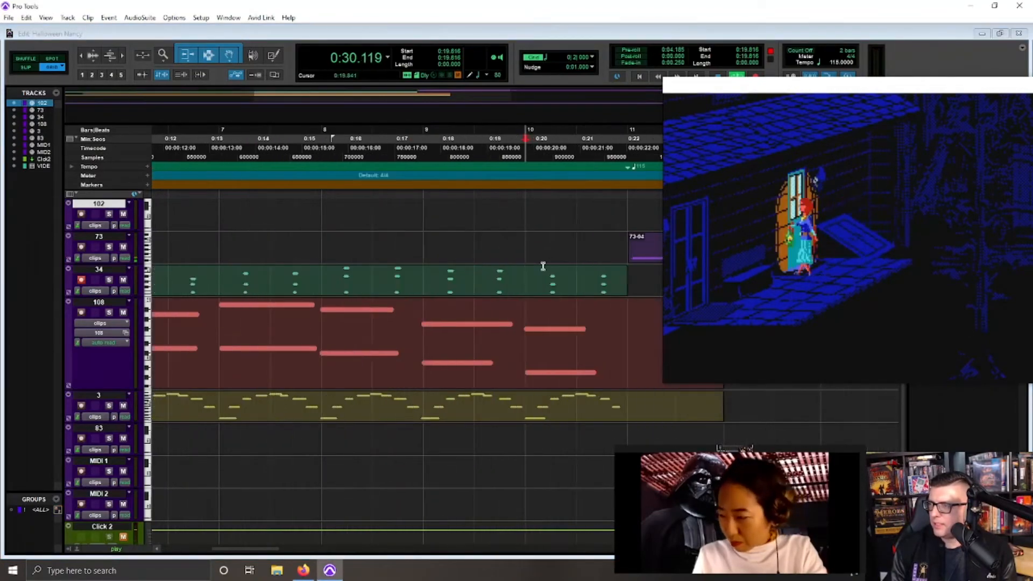
key(r)
key(space)
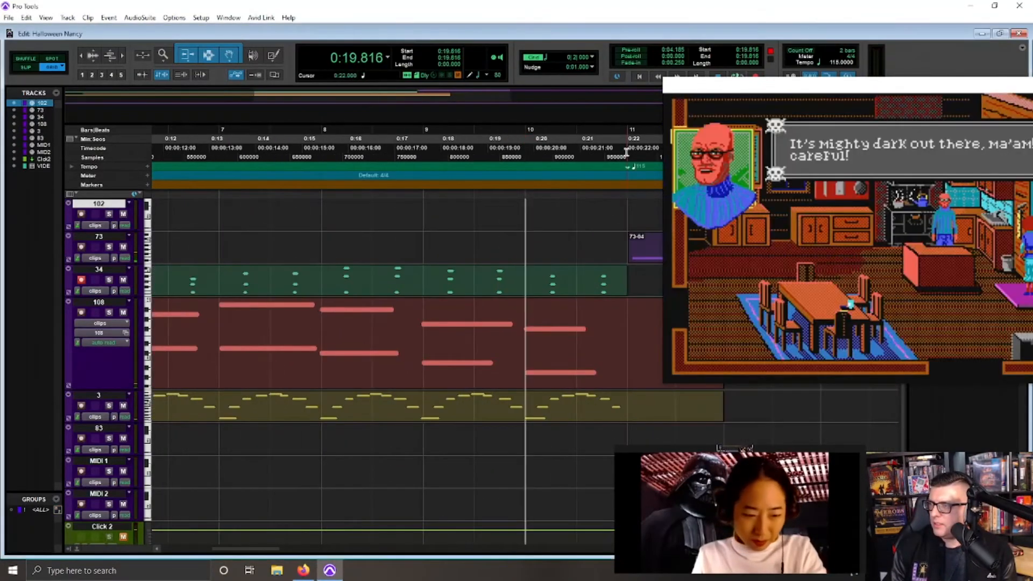
Step: Place the cursor at 22.018 seconds and shift the first track 73 clip slightly later than bar 11
click(633, 148)
scroll(376, 377, down, 3)
key(t)
key(t)
key(t)
key(t)
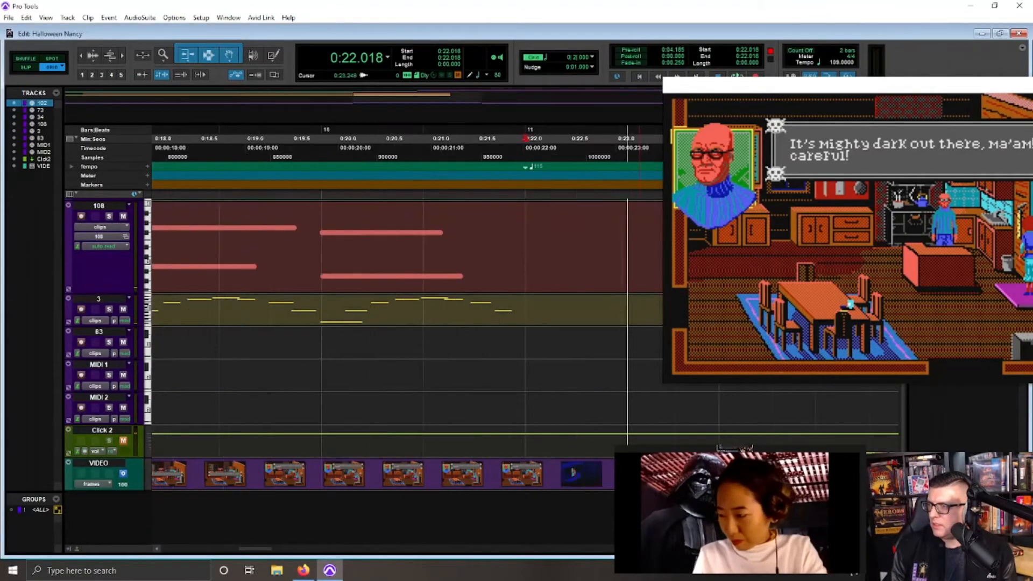
key(r)
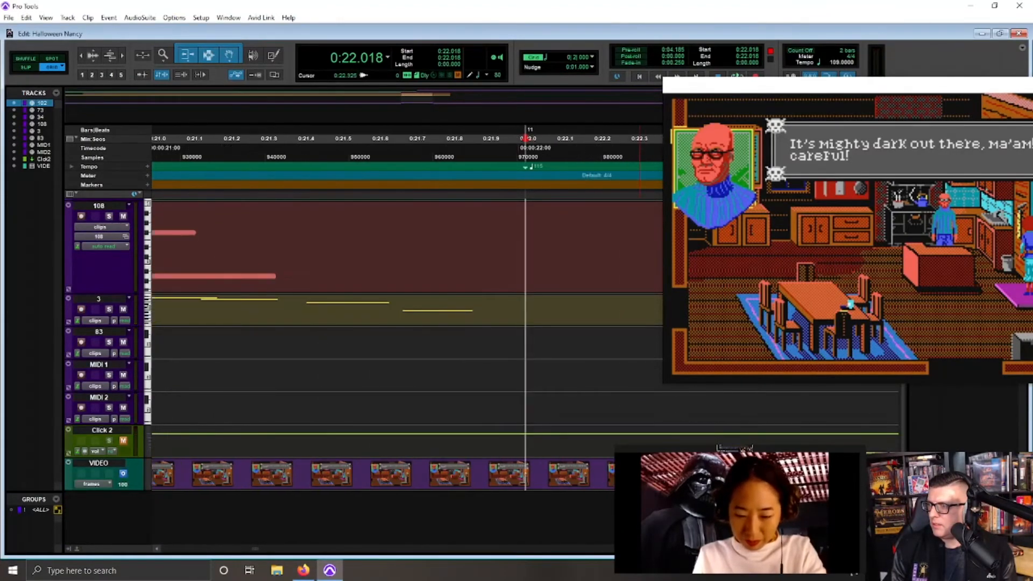
key(r)
scroll(608, 479, up, 3)
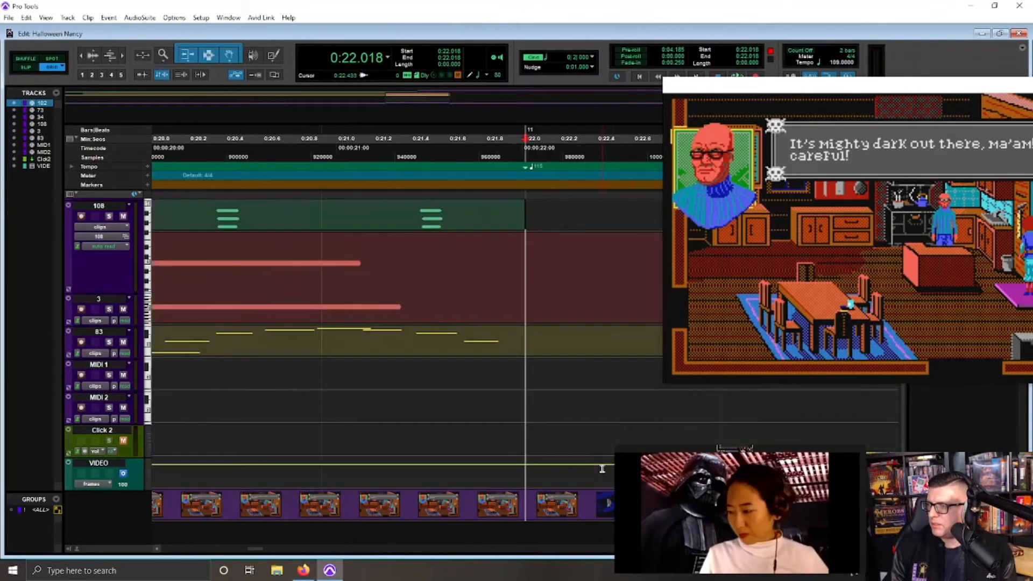
mouse_move(586, 258)
mouse_down()
mouse_move(627, 253)
mouse_move(574, 258)
mouse_up()
Step: Play the transition into the track 73 clip repeatedly, including from 20.917 seconds, to check its timing
key(space)
key(space)
click(478, 163)
key(space)
key(space)
click(322, 157)
key(space)
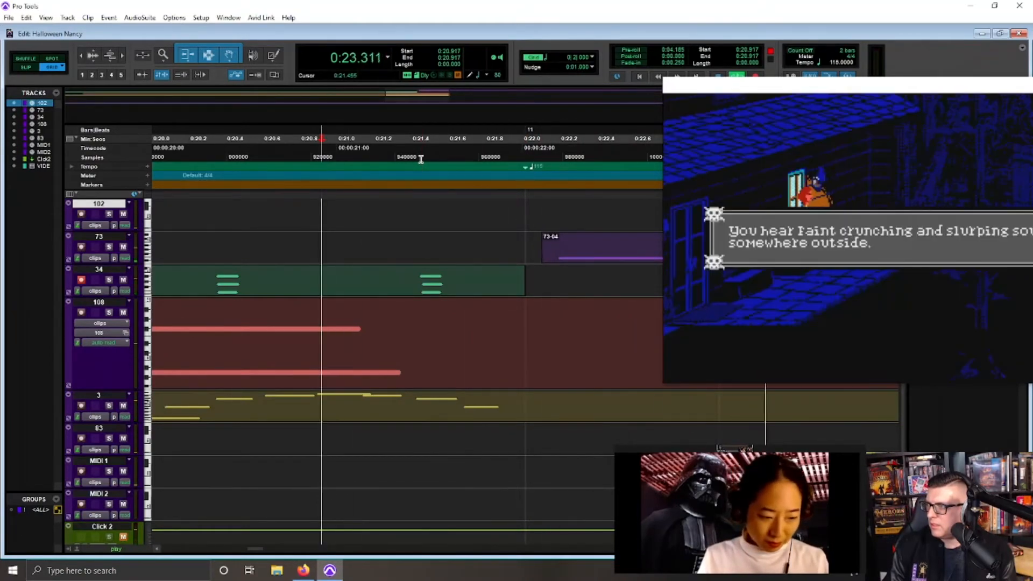
key(space)
key(space)
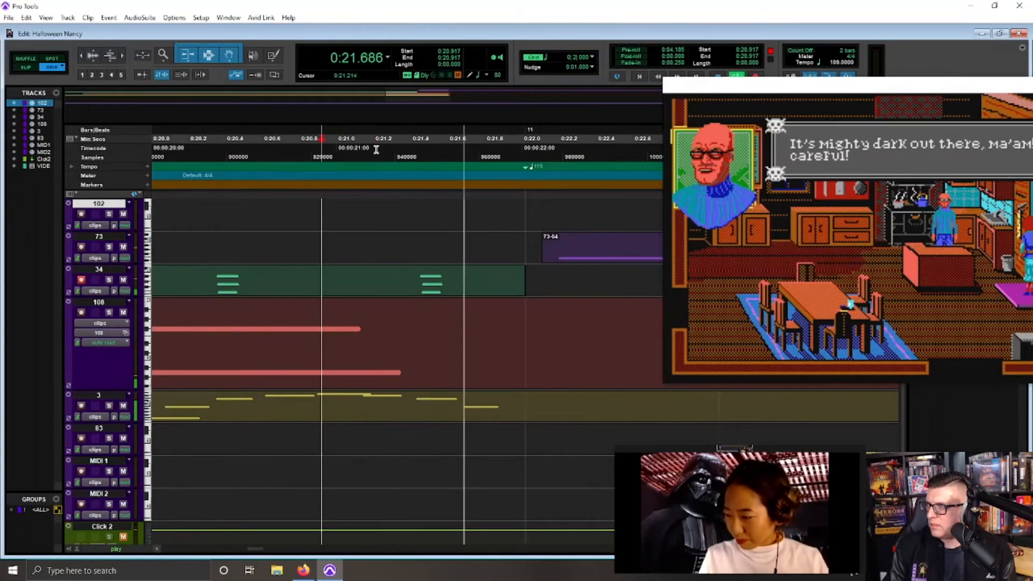
key(space)
Step: Move the first track 73 clip to start at 22.122 seconds and play the transition from 20.917 seconds
click(557, 257)
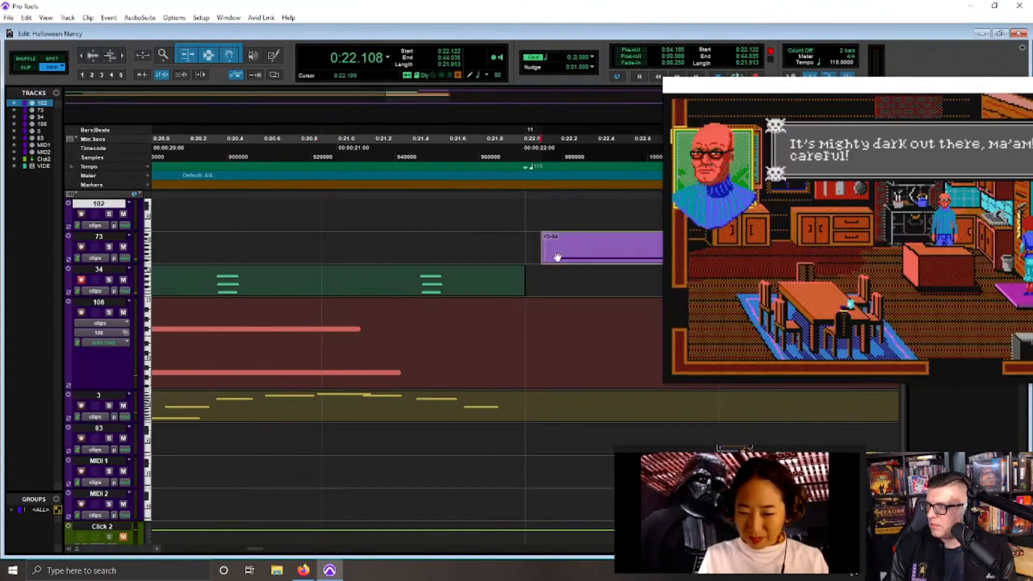
click(371, 154)
key(space)
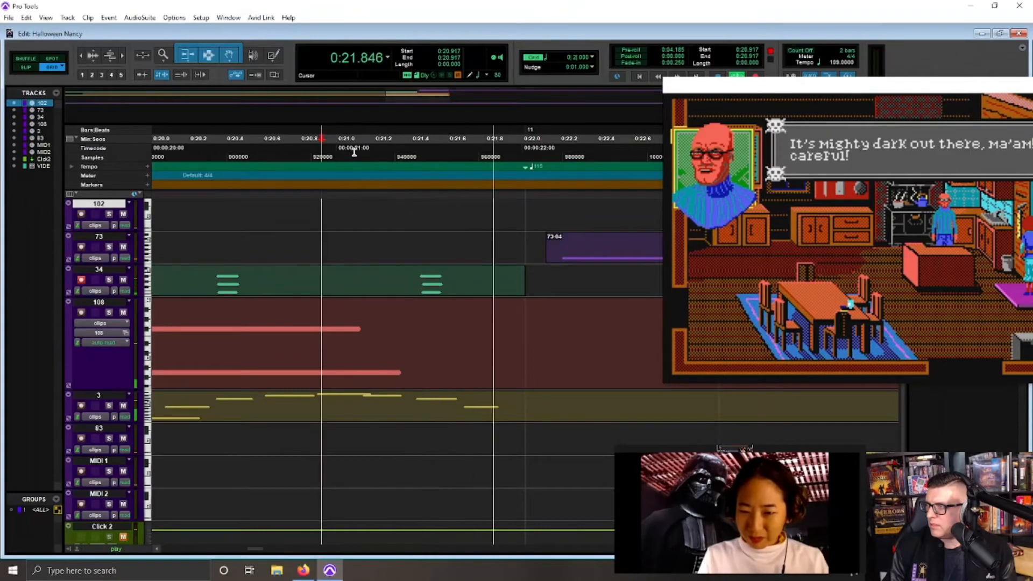
key(space)
Step: Move the first track 73 clip to start at 22.183 seconds and replay the transition from 20.917 seconds
click(583, 260)
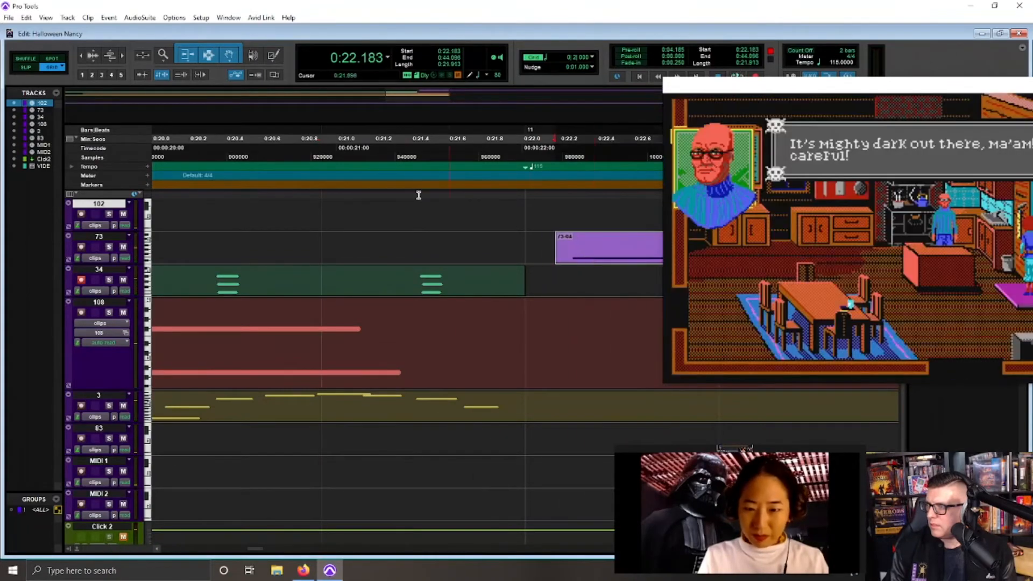
click(368, 165)
key(space)
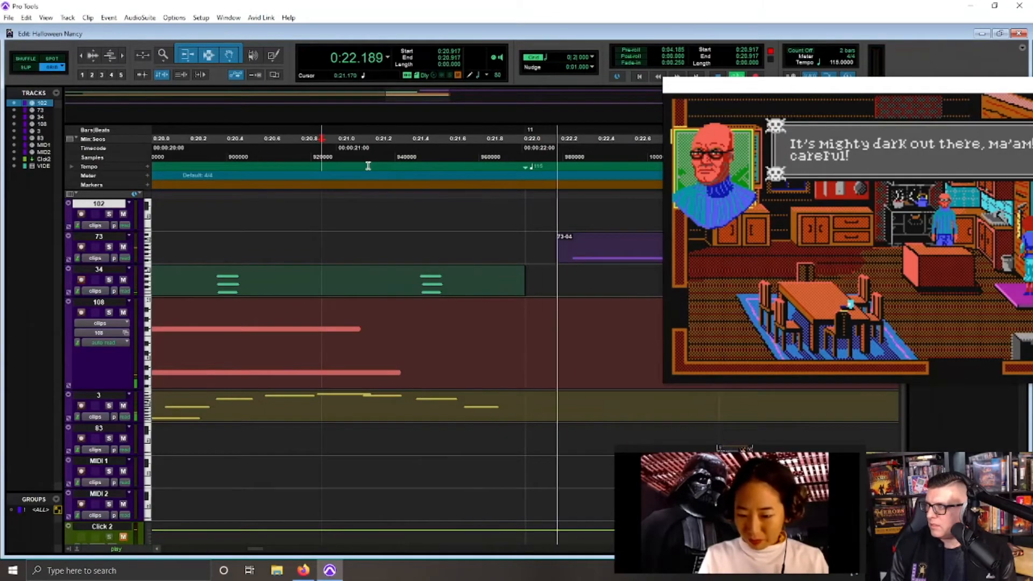
key(space)
Step: Arm the MIDI 1 track for recording, reposition the video window, and set the MIDI 1 insertion point at 20.917 seconds
key(ctrl+[)
key(ctrl+[)
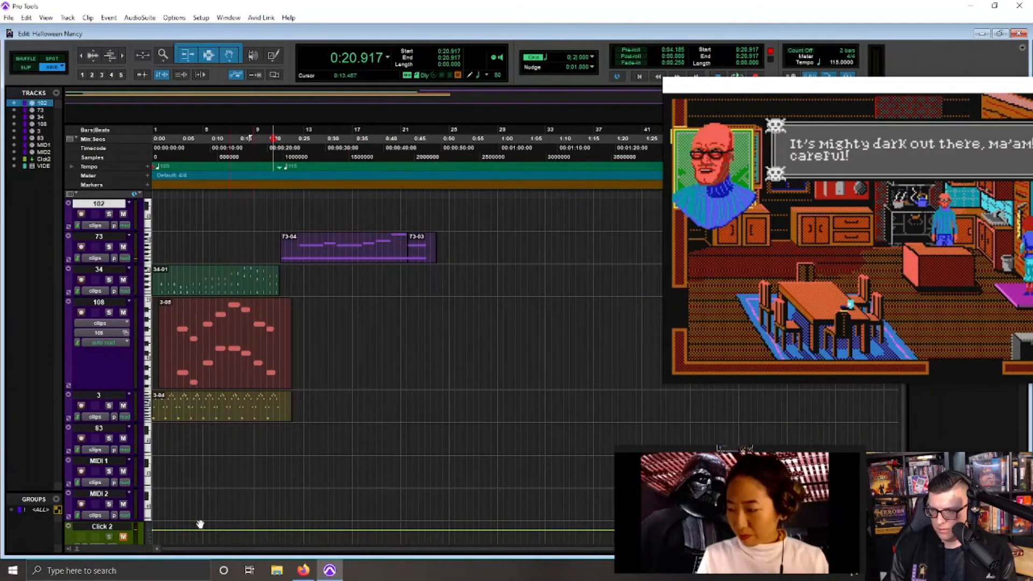
click(81, 504)
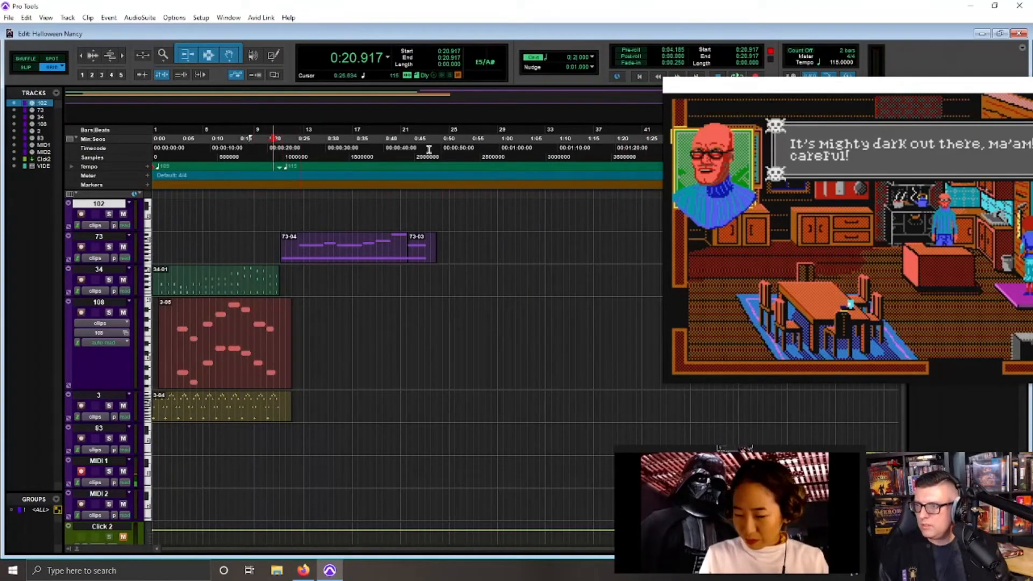
drag(846, 87, 655, 71)
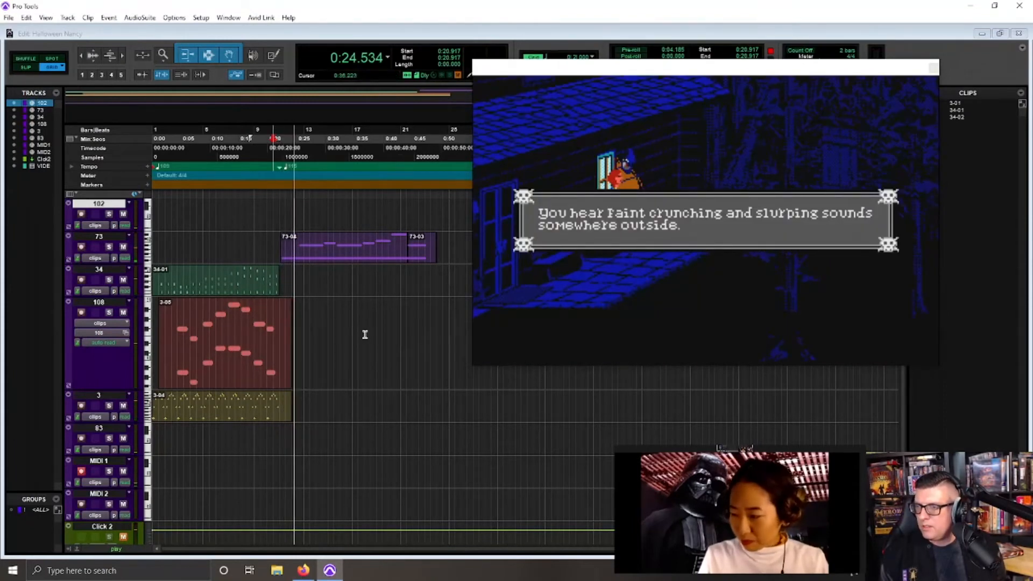
click(274, 463)
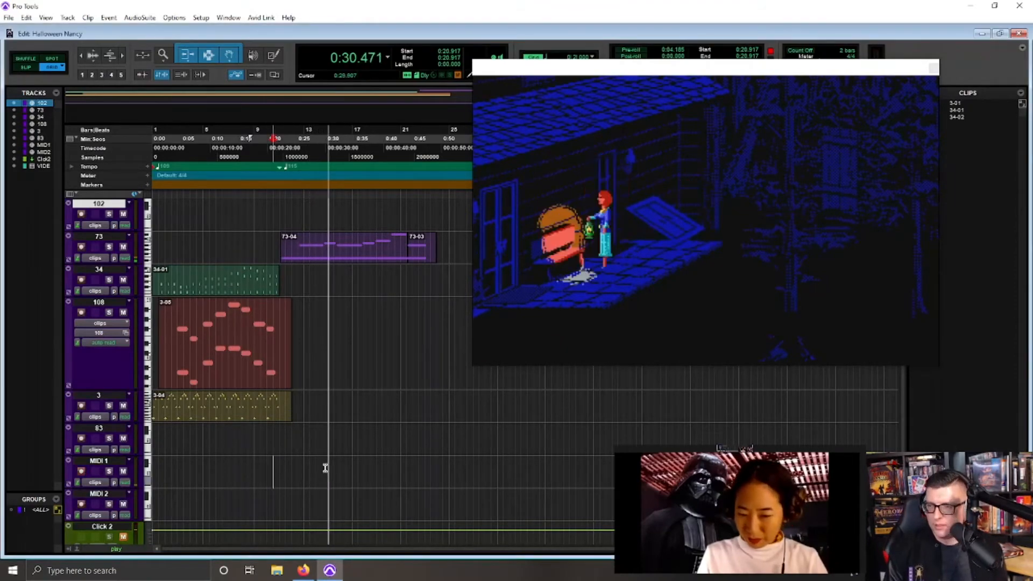
key(space)
key(ctrl+space)
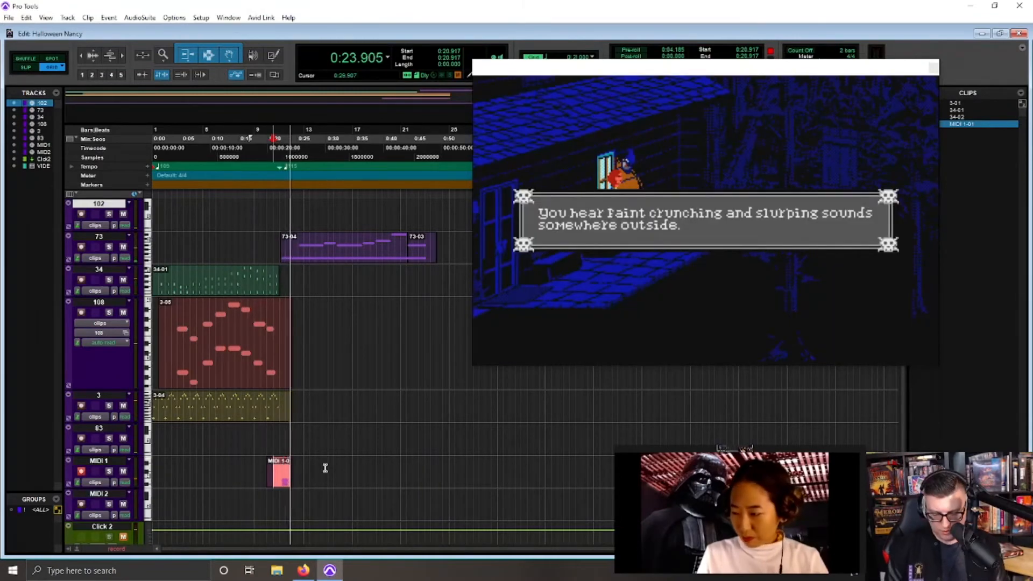
key(space)
key(ctrl+z)
Step: Record a sustained part on the MIDI 1 track from 20.917 to about 45.4 seconds
key(ctrl+space)
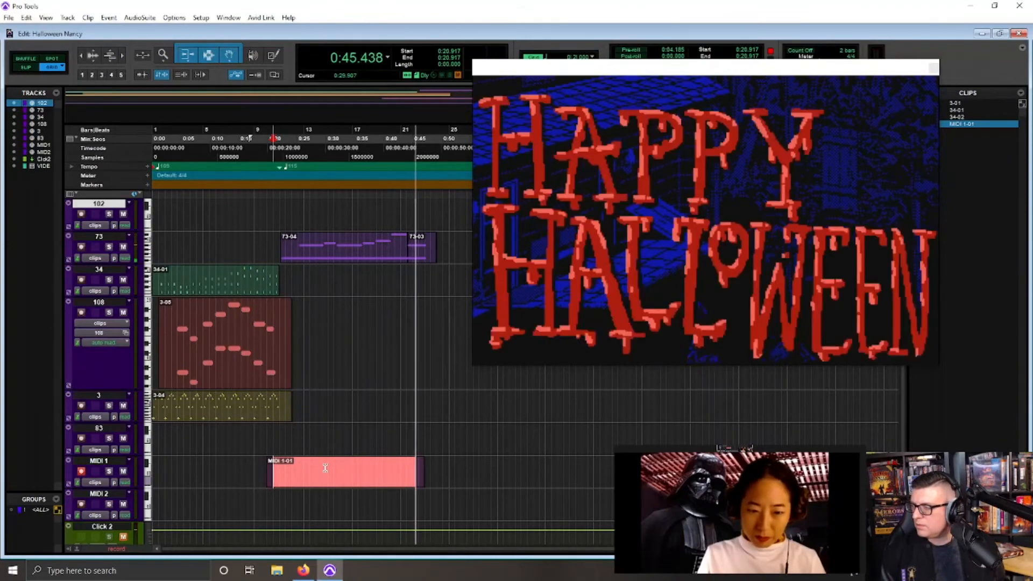
key(space)
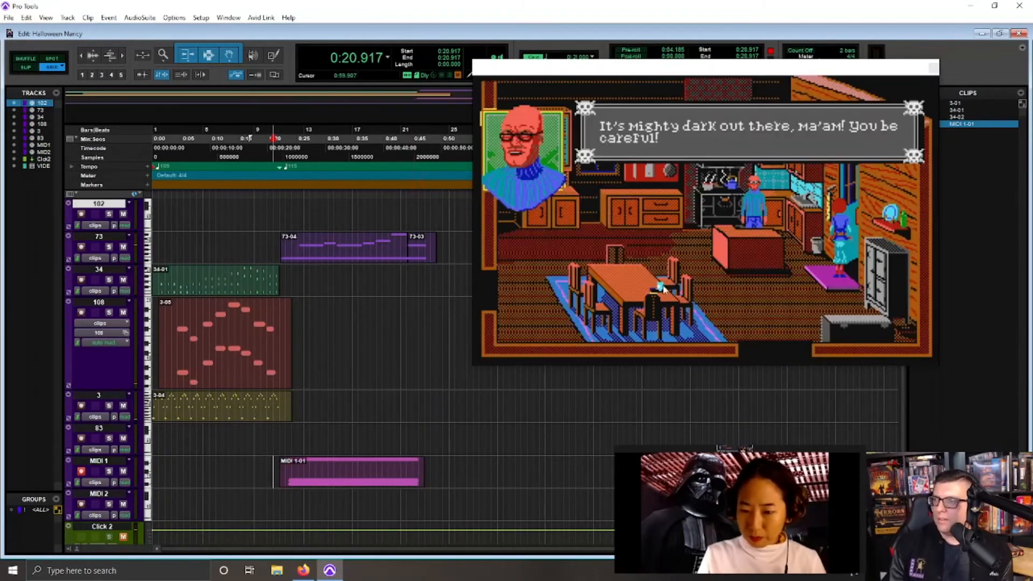
Step: Examine the video frames near the end of the MIDI 1 part at 44.974, 43.931 and 42.887 seconds
click(412, 142)
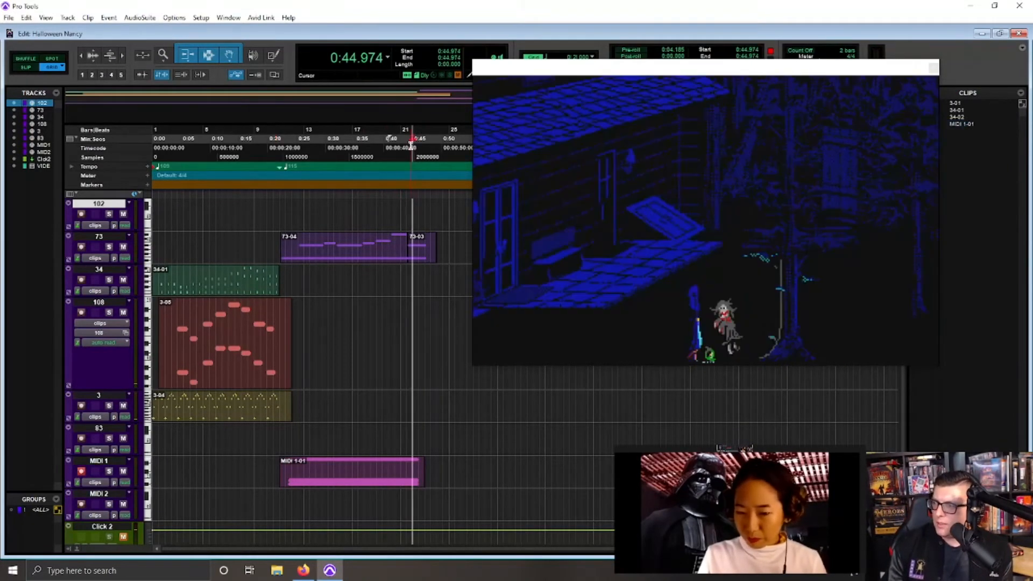
click(406, 149)
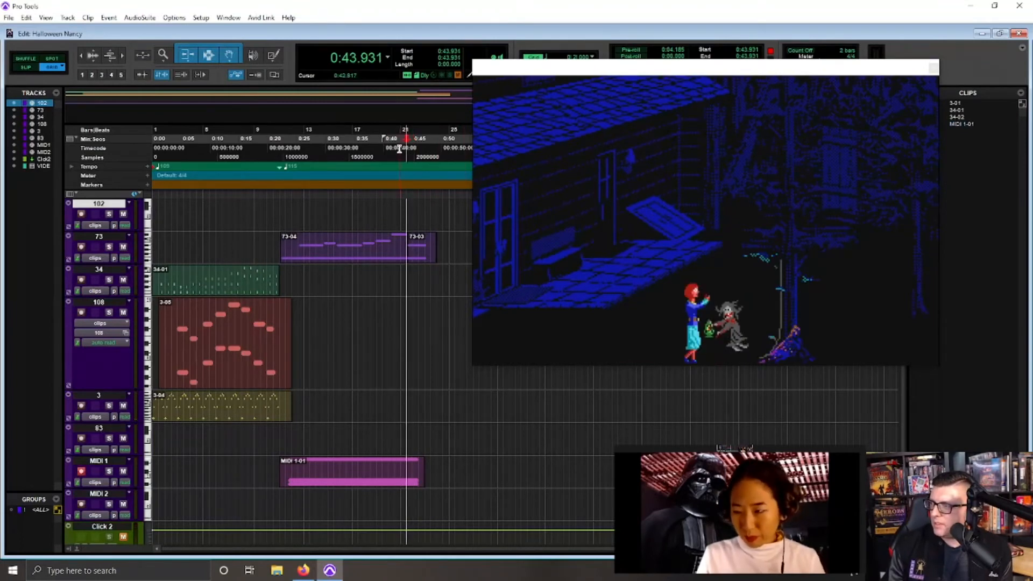
click(399, 148)
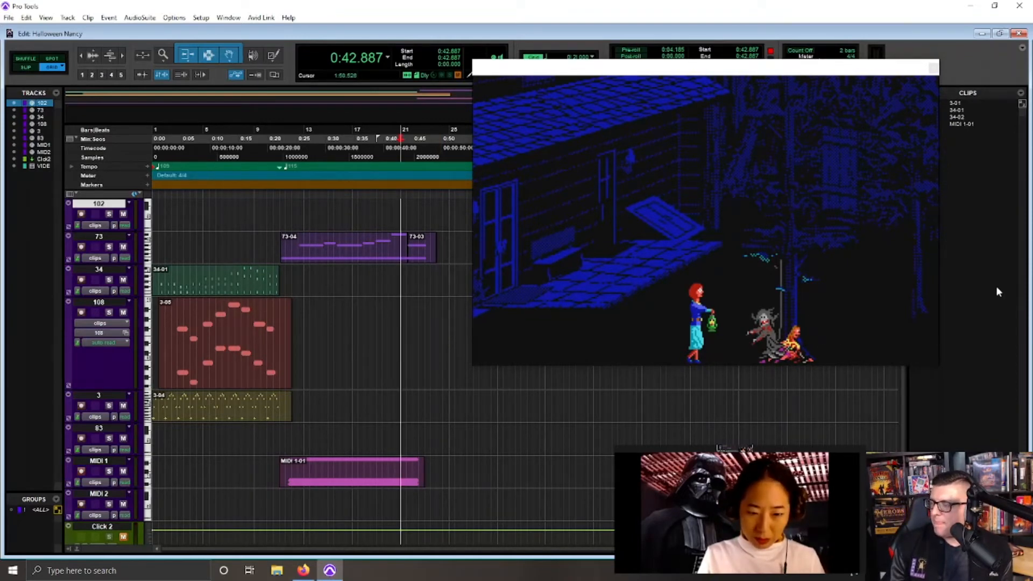
Step: Play the recorded MIDI 1 part with the other tracks and the video from 20.917 seconds
click(276, 153)
key(space)
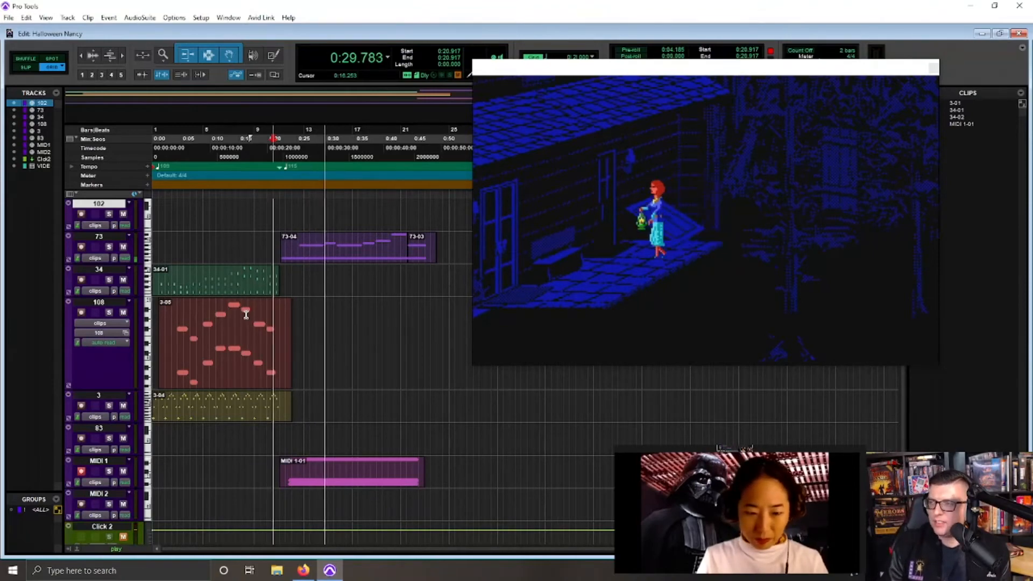
key(space)
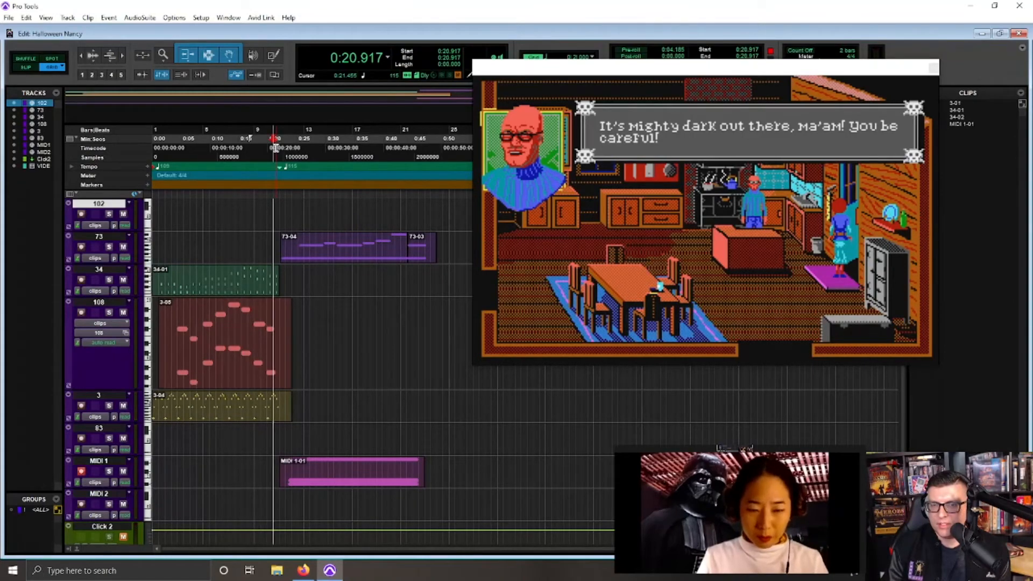
key(space)
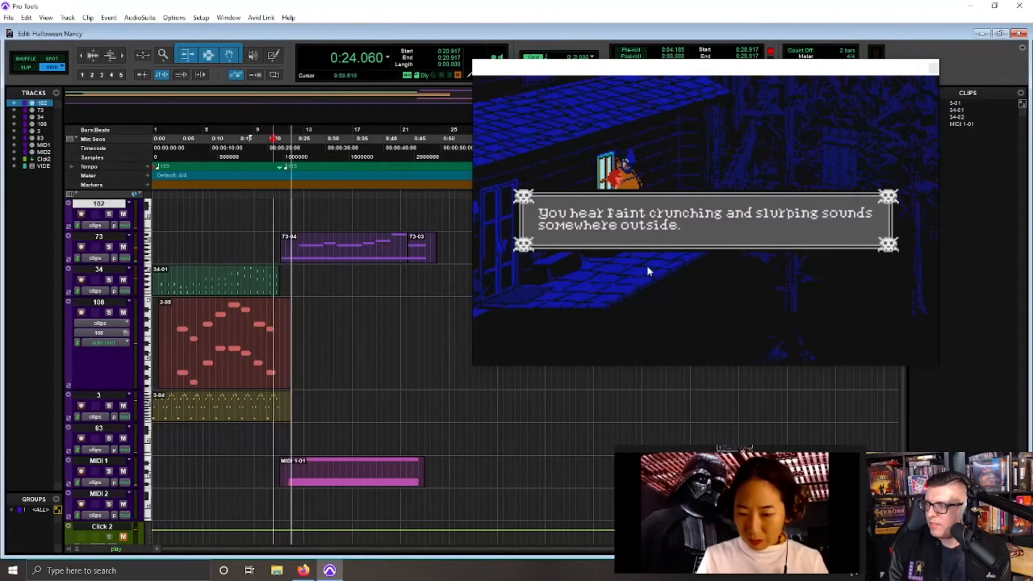
Step: Check the patch assigned to the MIDI 1 track in the Mix window and rename the track as 50
key(ctrl+equal)
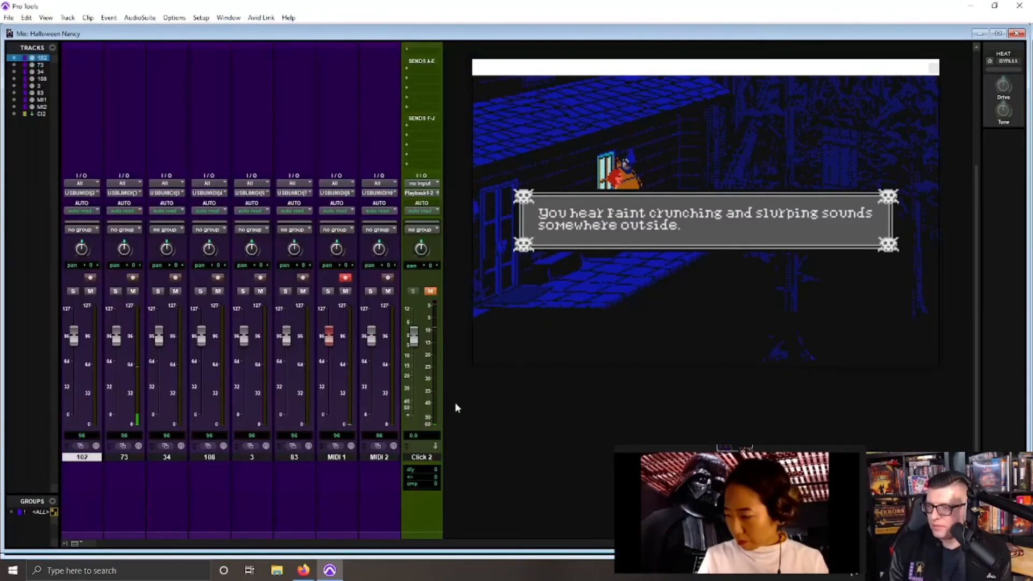
click(335, 446)
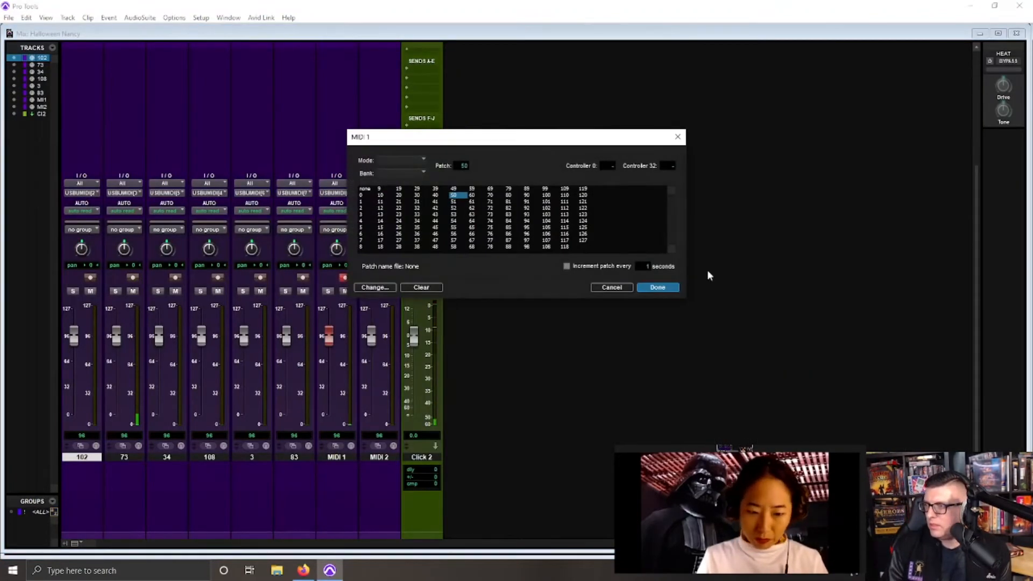
click(663, 288)
double_click(337, 457)
text(5)
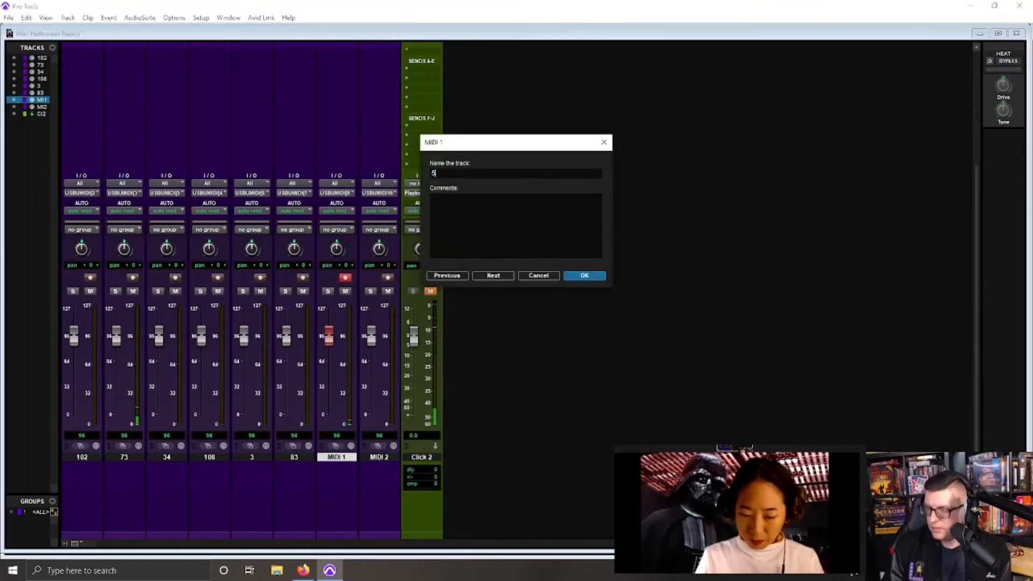
text(0)
key(Return)
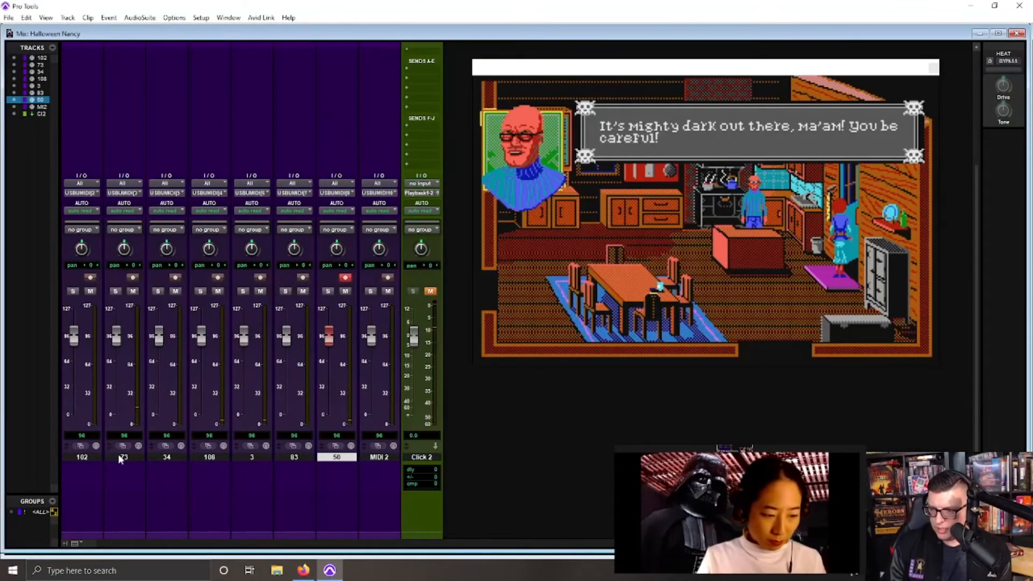
Step: Check the name and patch of track 73 without changing them, and return to the Edit window
double_click(120, 456)
click(557, 277)
click(124, 458)
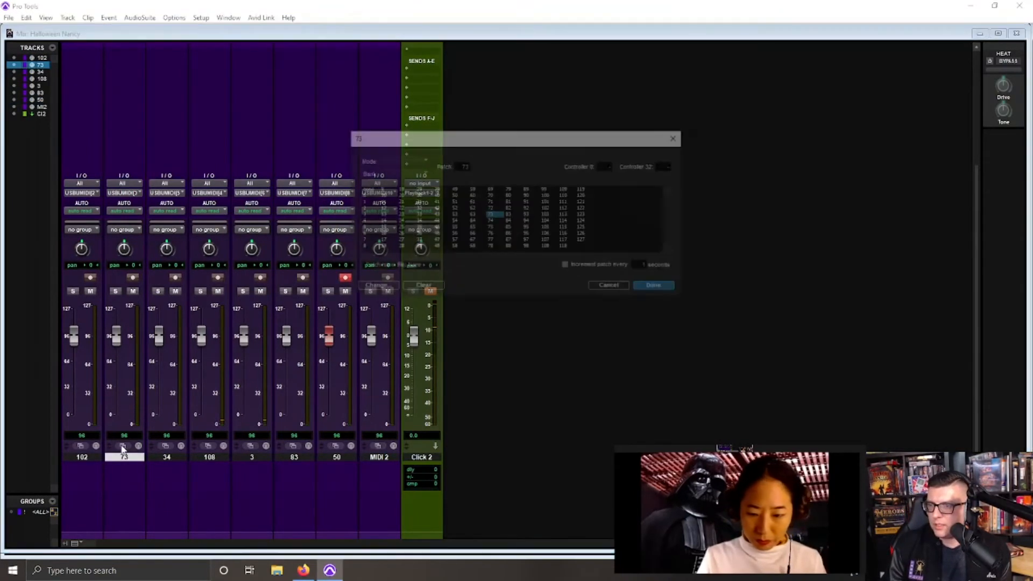
click(617, 288)
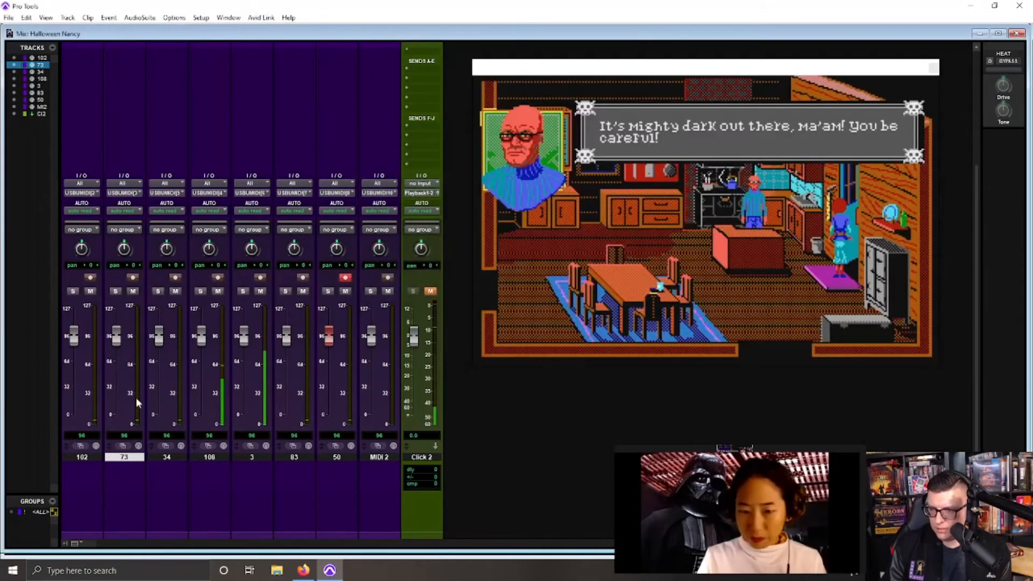
key(ctrl+equal)
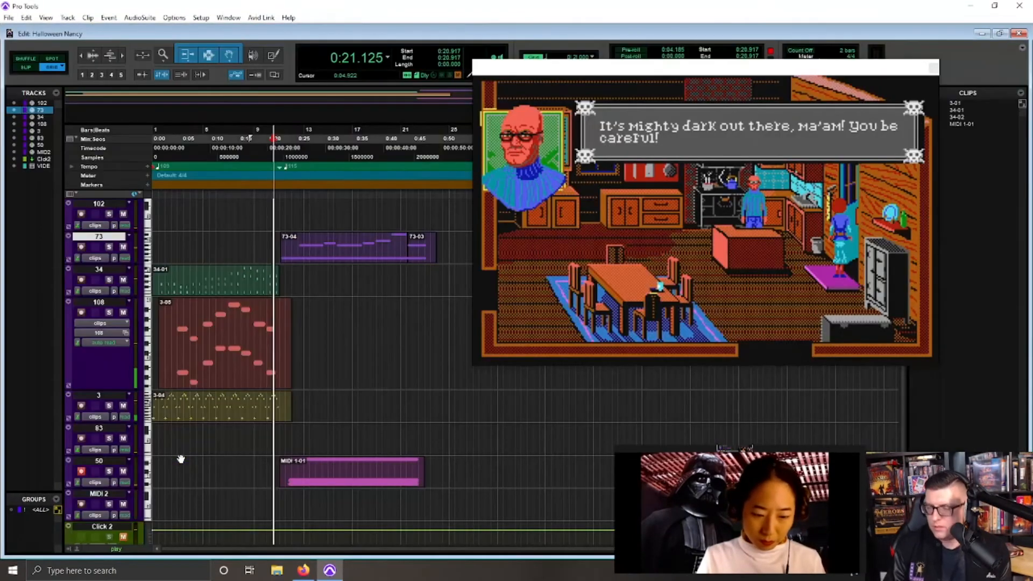
Step: Play the kitchen section from the start, check the patch assigned to track 3 in the Mix window, and rename the track as 1
click(159, 414)
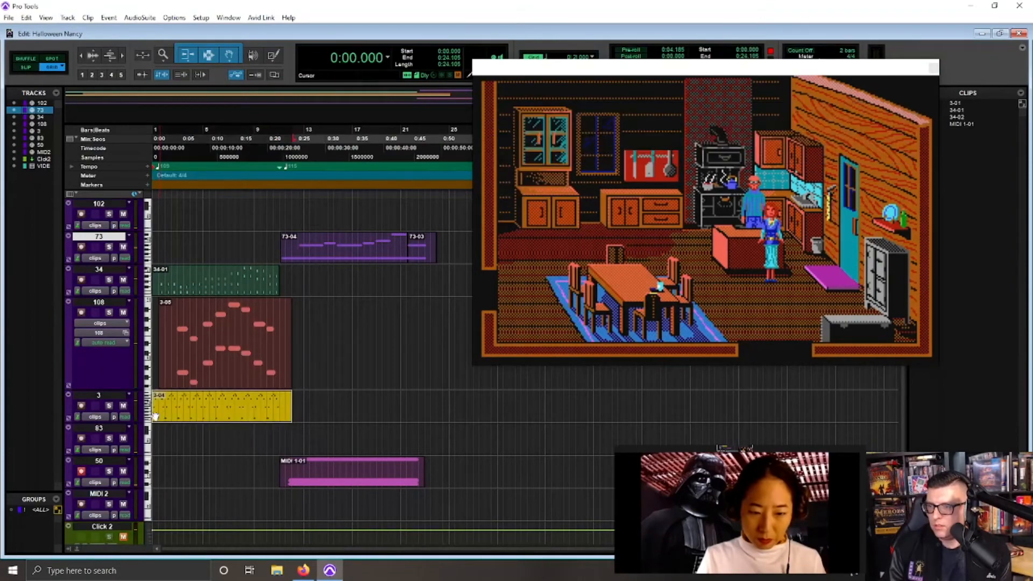
key(space)
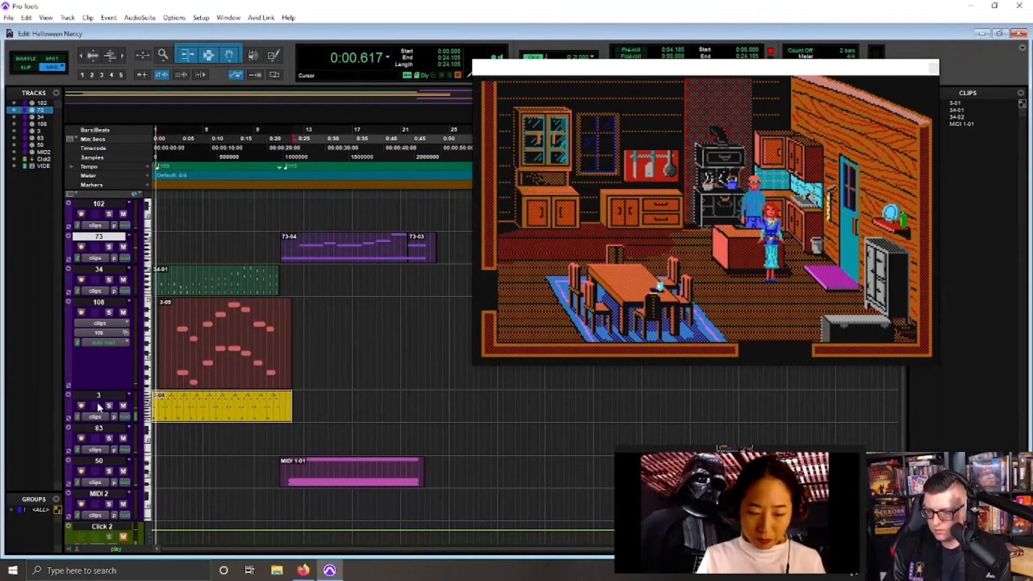
key(ctrl+equal)
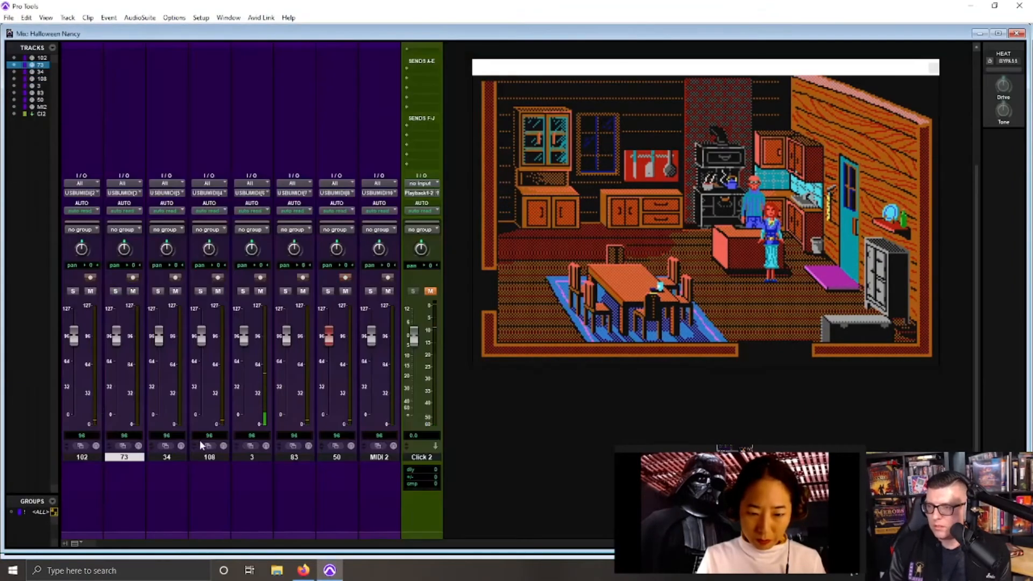
click(250, 445)
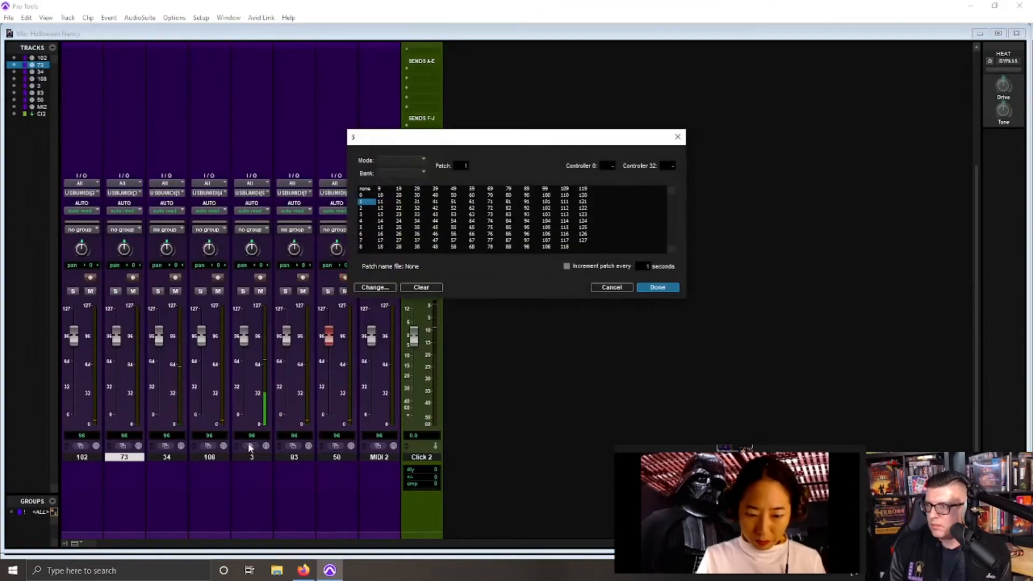
click(612, 287)
double_click(253, 458)
text(1)
key(Return)
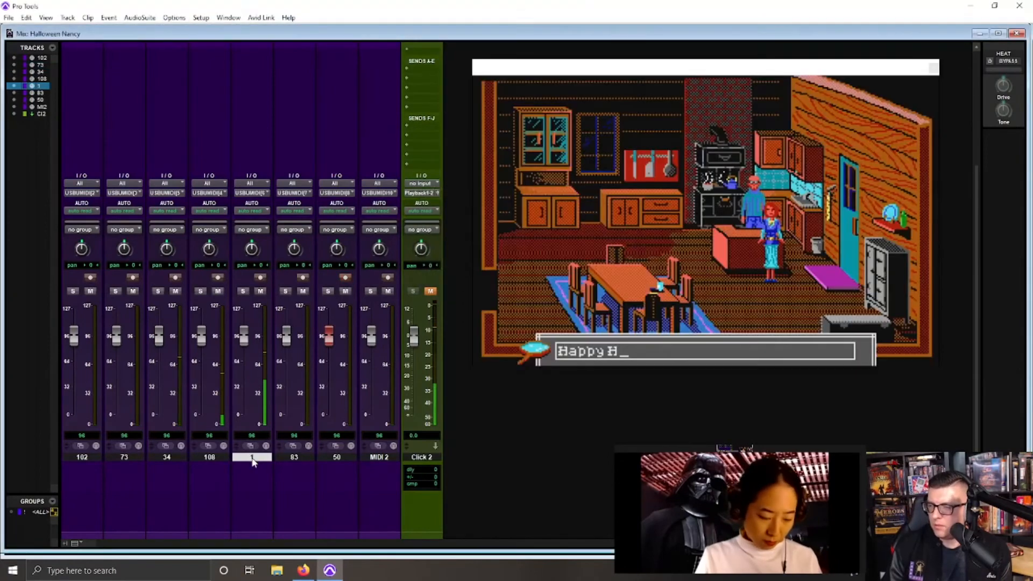
Step: Check the name and patch of track 108 without changing them
double_click(213, 457)
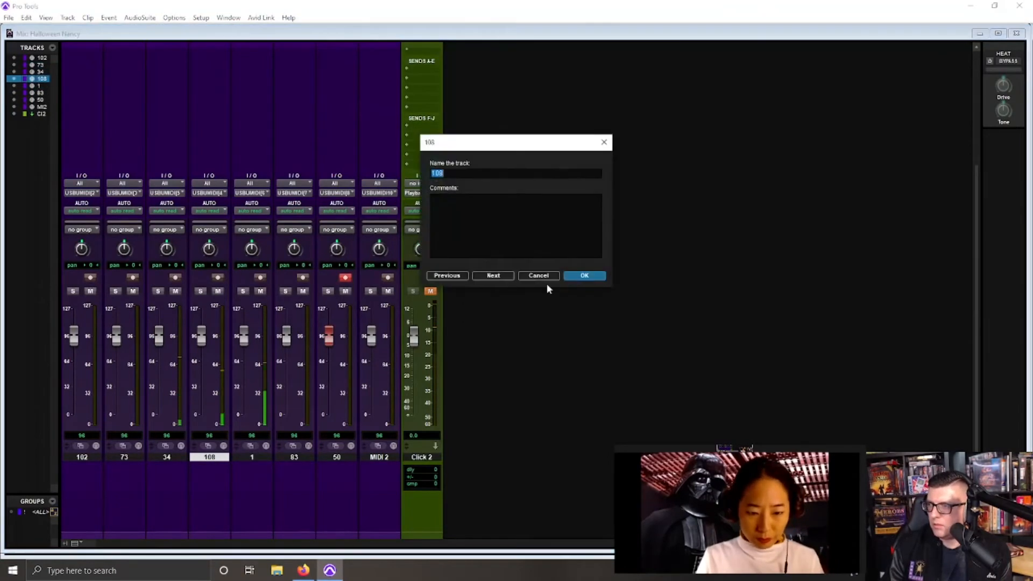
click(538, 275)
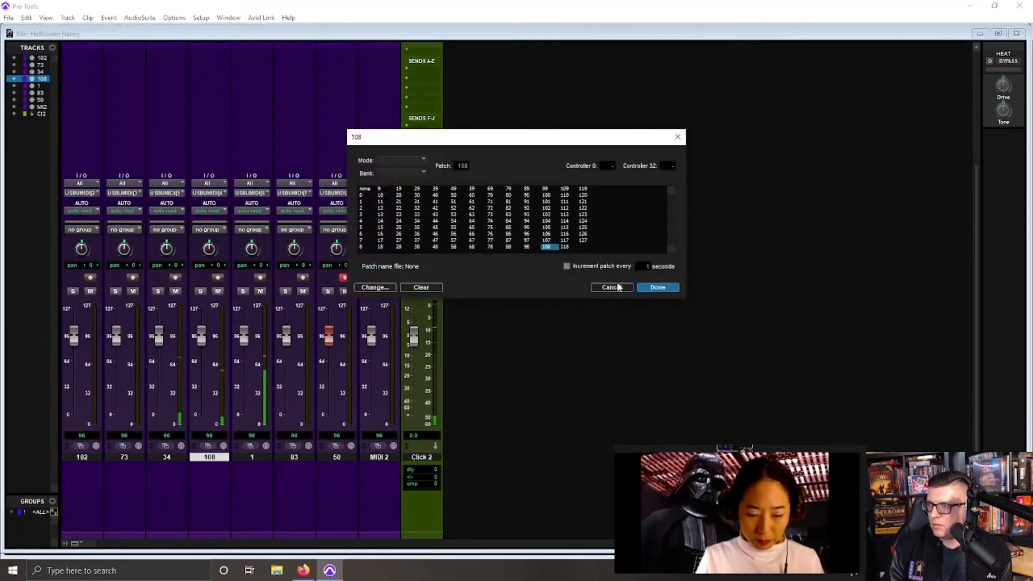
click(612, 287)
Step: Check the patch assigned to track 34, rename the track as 51, and return to the Edit window
click(165, 446)
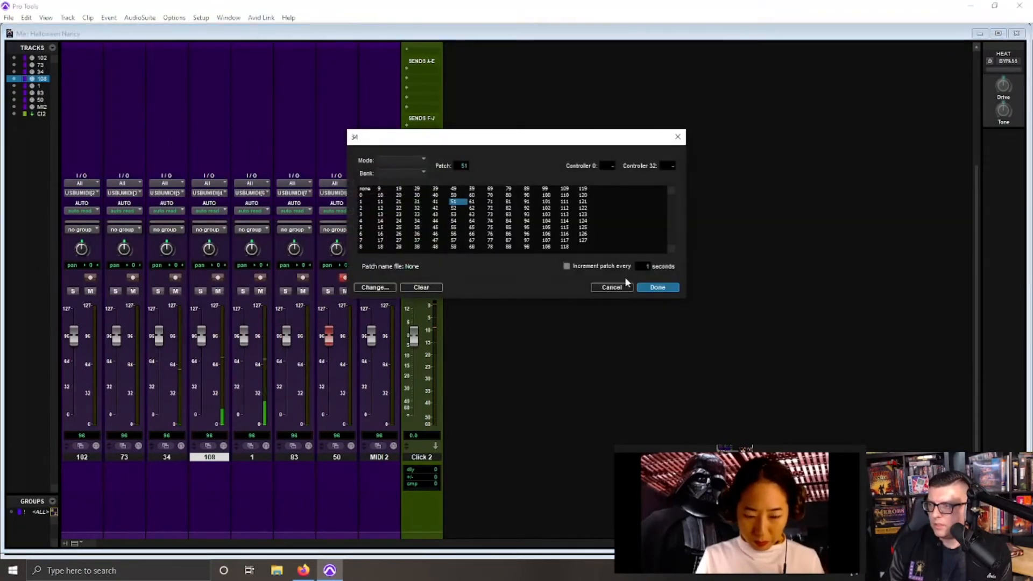
click(612, 287)
double_click(167, 456)
text(5)
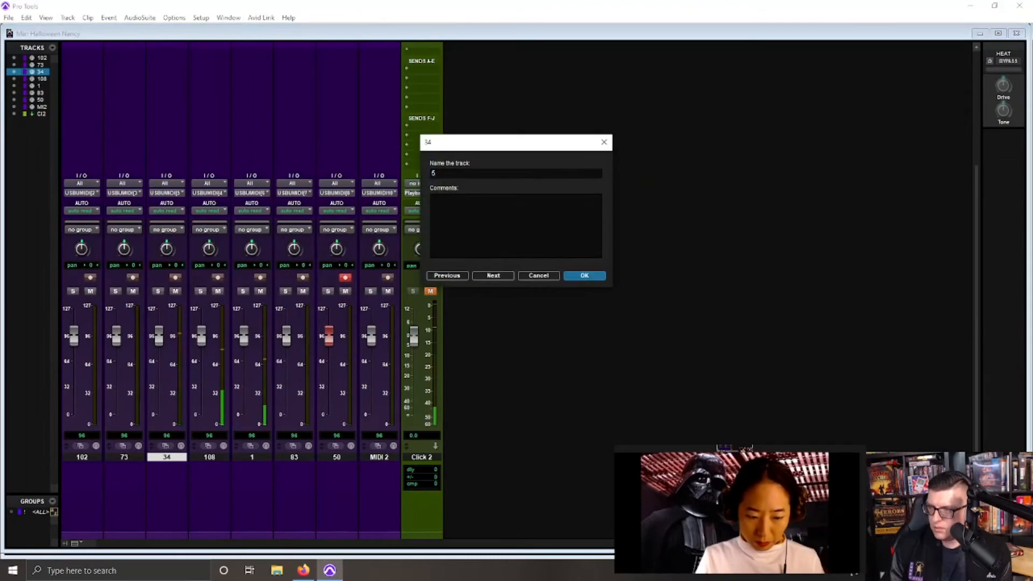
text(1)
key(Return)
key(ctrl+equal)
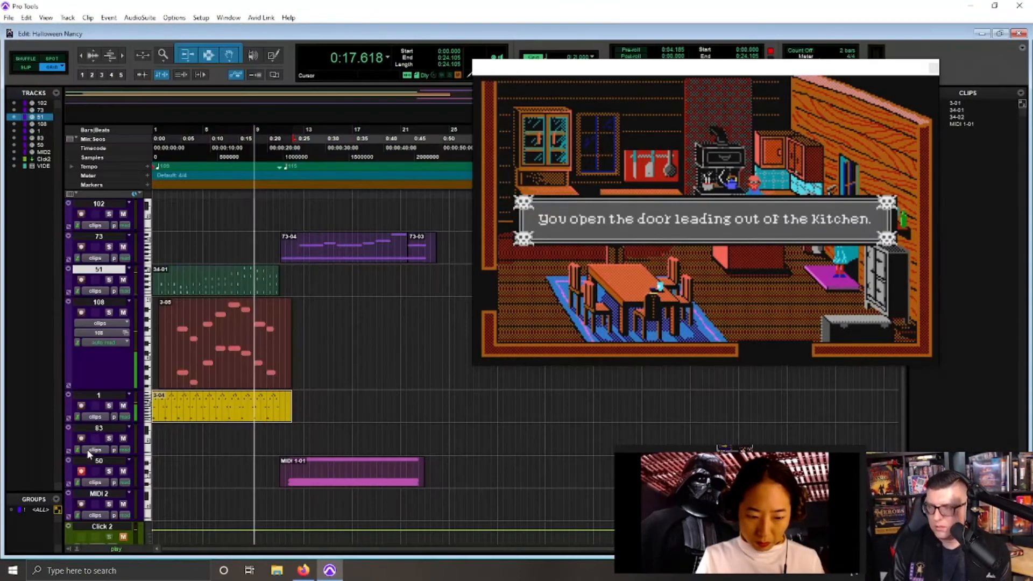
Step: Play from 22.018 seconds and check the patches of tracks 73 and 50 and the name of MIDI 2 without changing them
key(space)
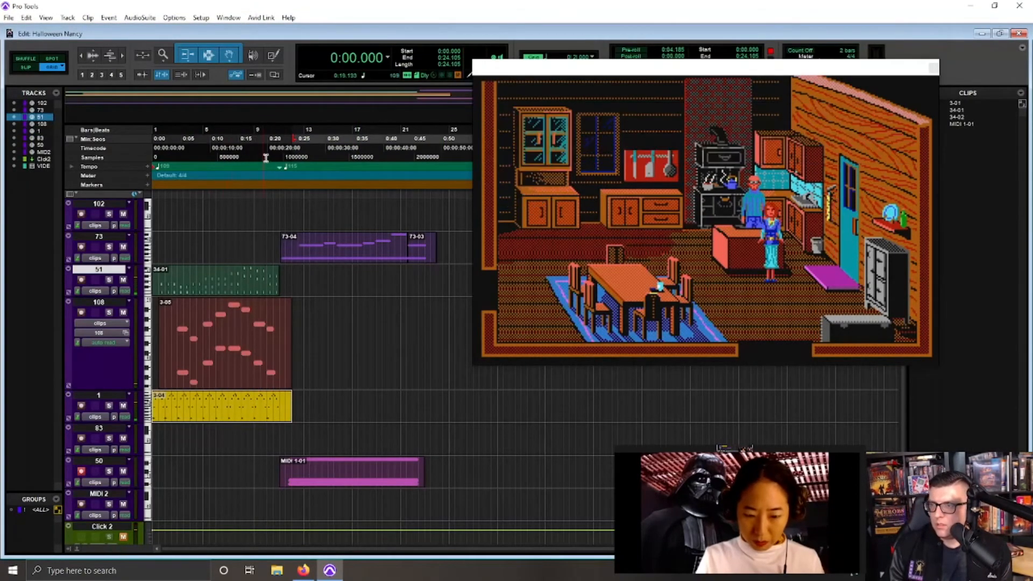
click(280, 157)
key(ctrl+equal)
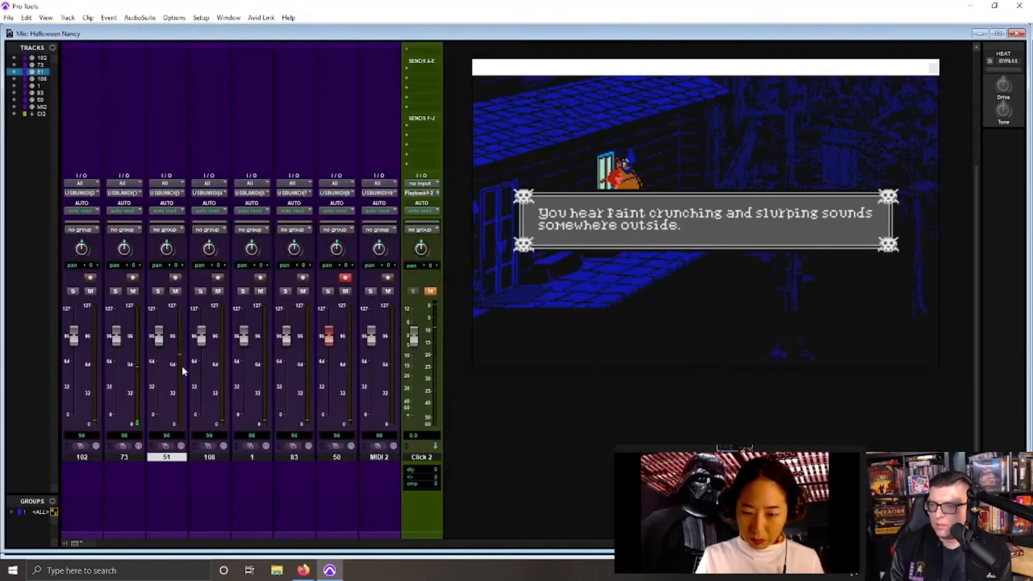
click(123, 446)
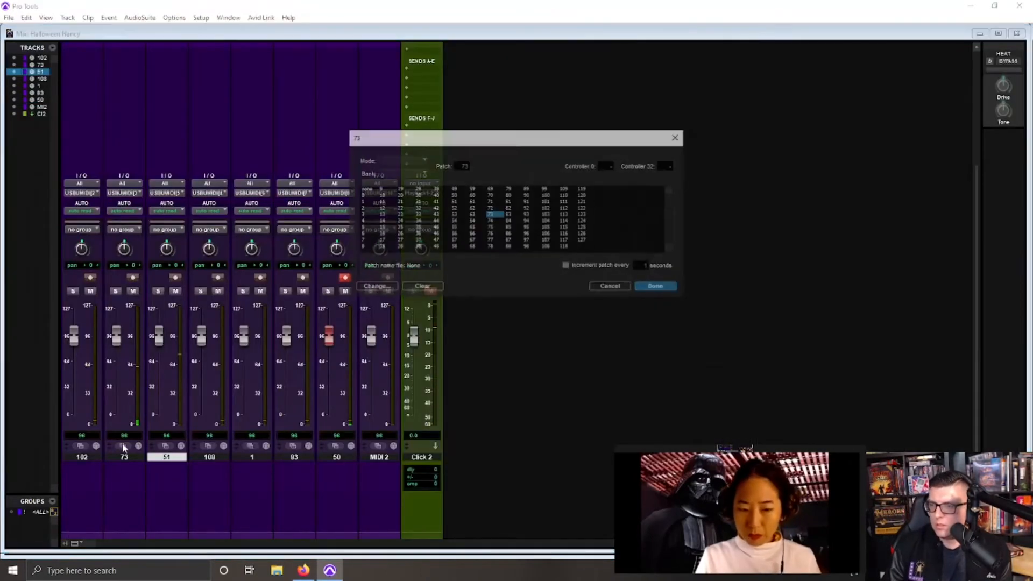
click(621, 286)
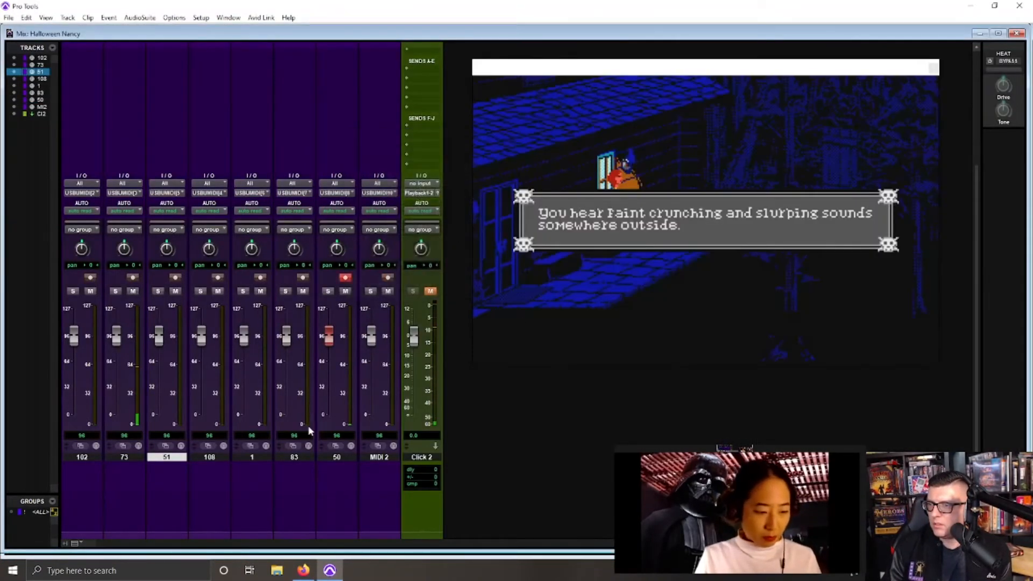
click(335, 446)
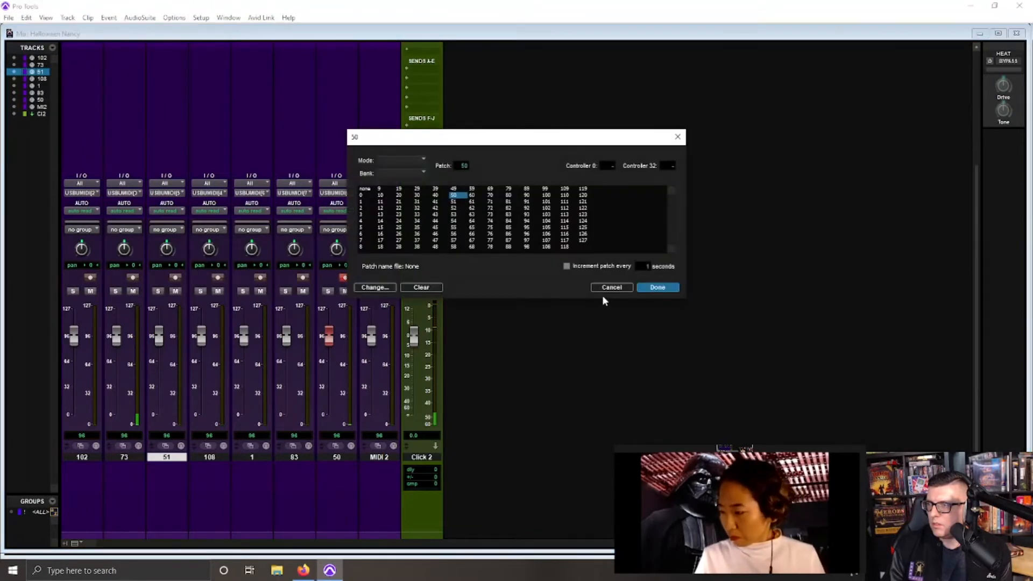
click(611, 289)
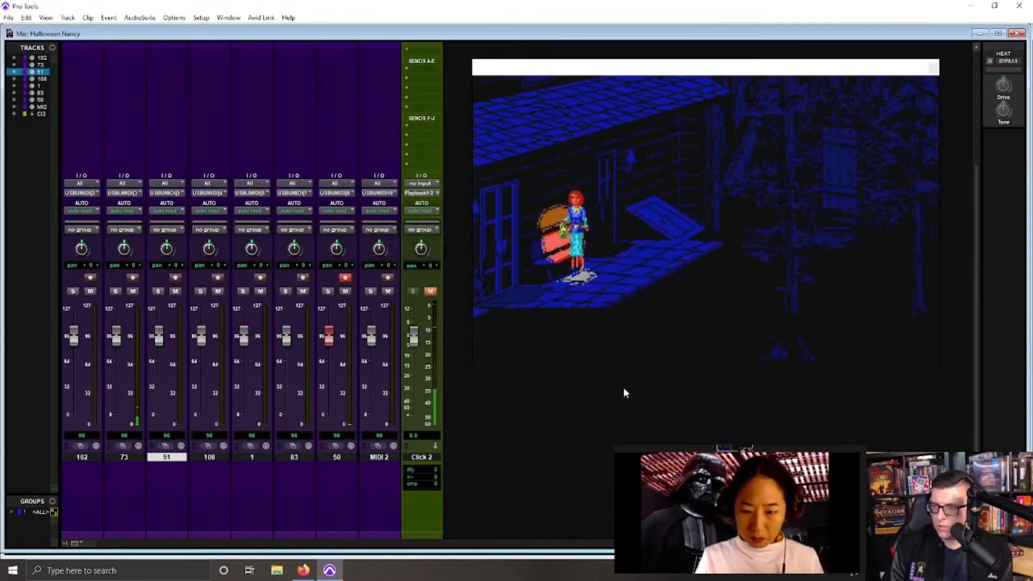
double_click(379, 457)
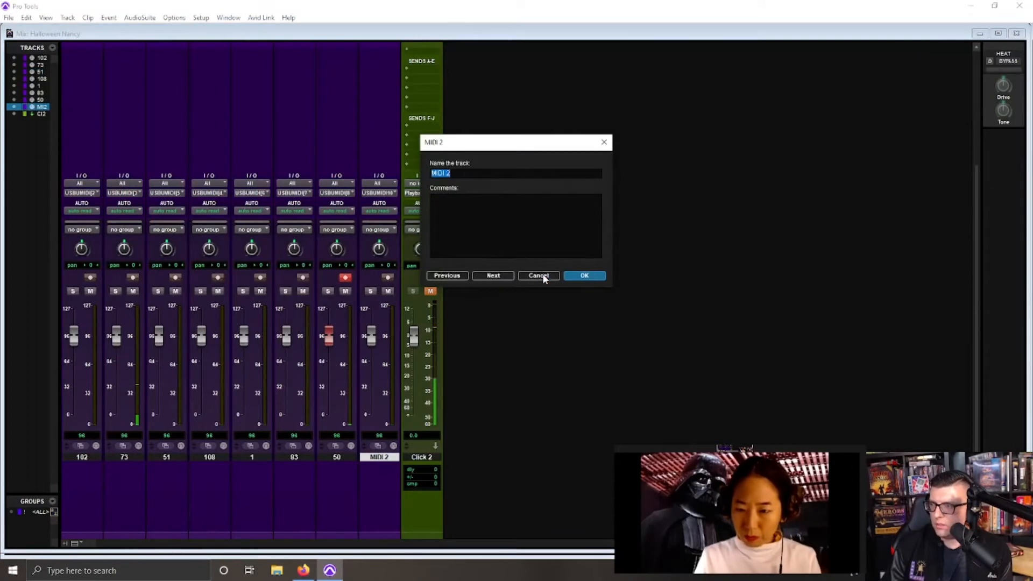
click(538, 275)
Step: Lower the volume of track 50 to 68, record-enable track 102, and return to the Edit window
drag(328, 336, 328, 360)
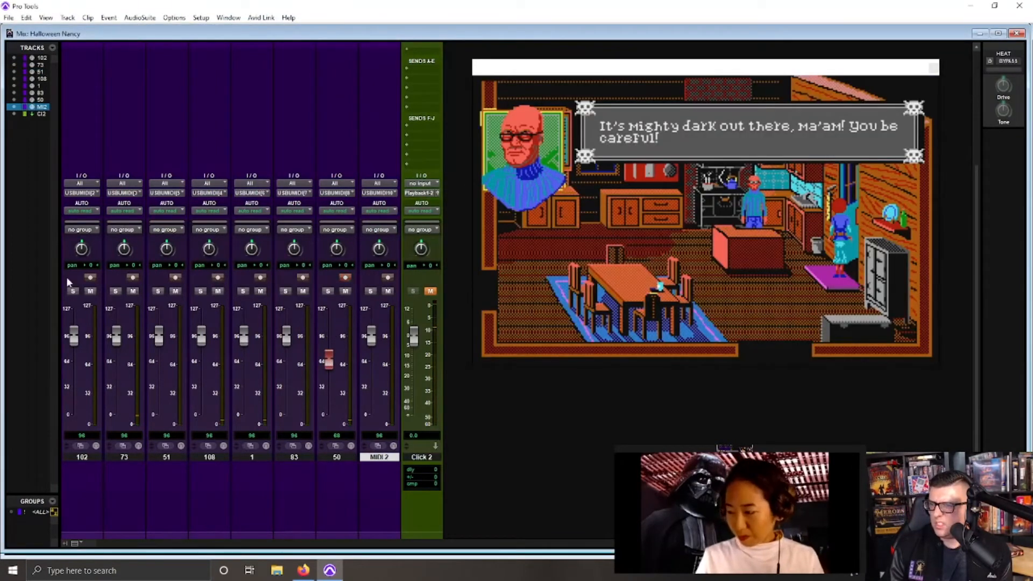
click(89, 278)
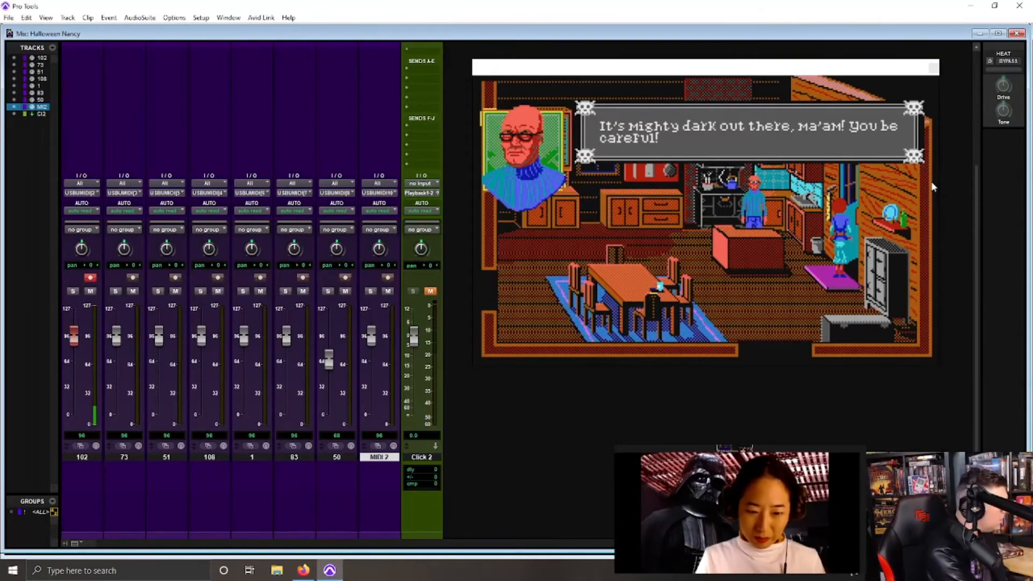
key(ctrl+equal)
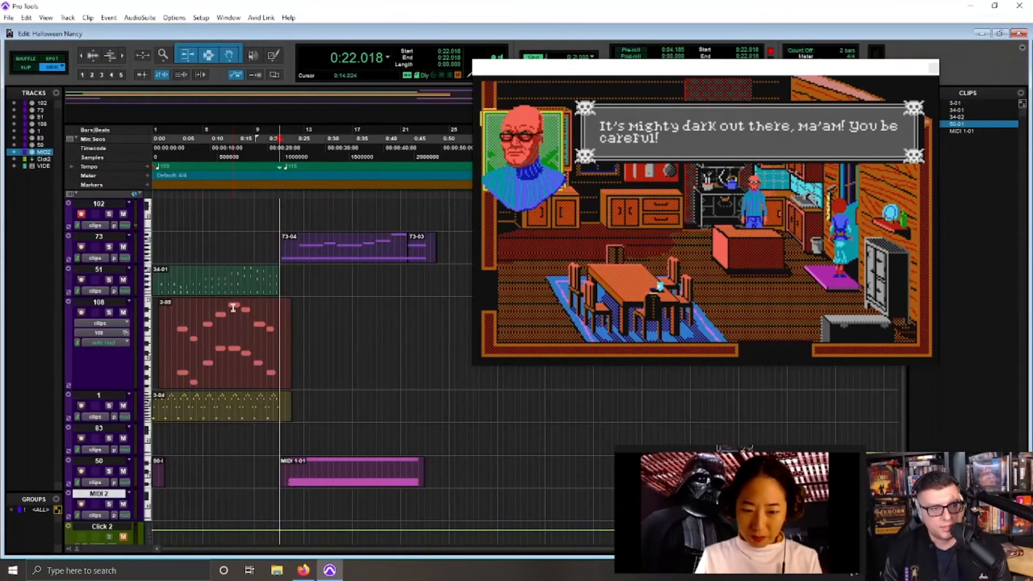
Step: Play the outdoor section with the video from 22.018 seconds and again from 34.540 seconds
key(space)
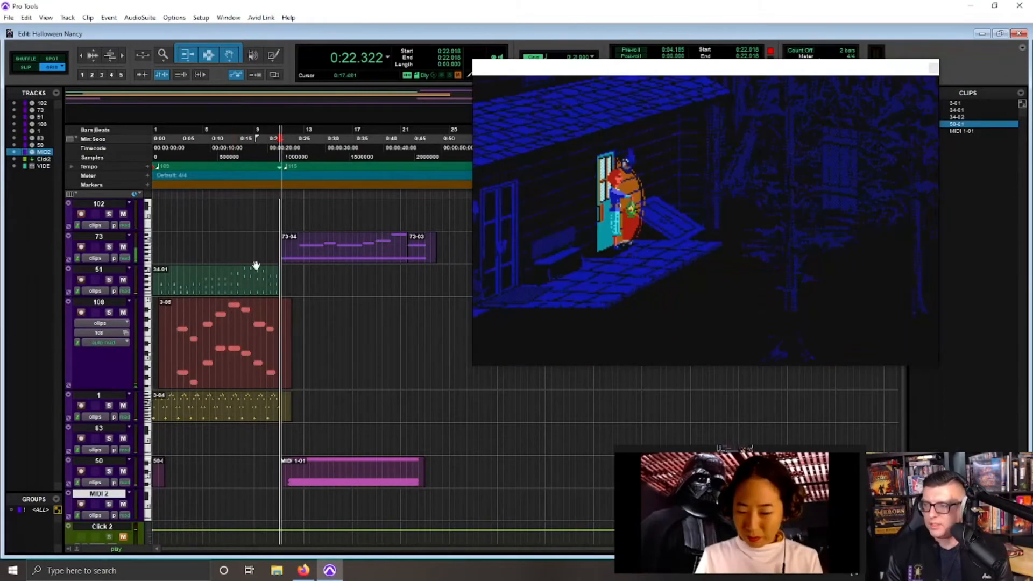
click(353, 146)
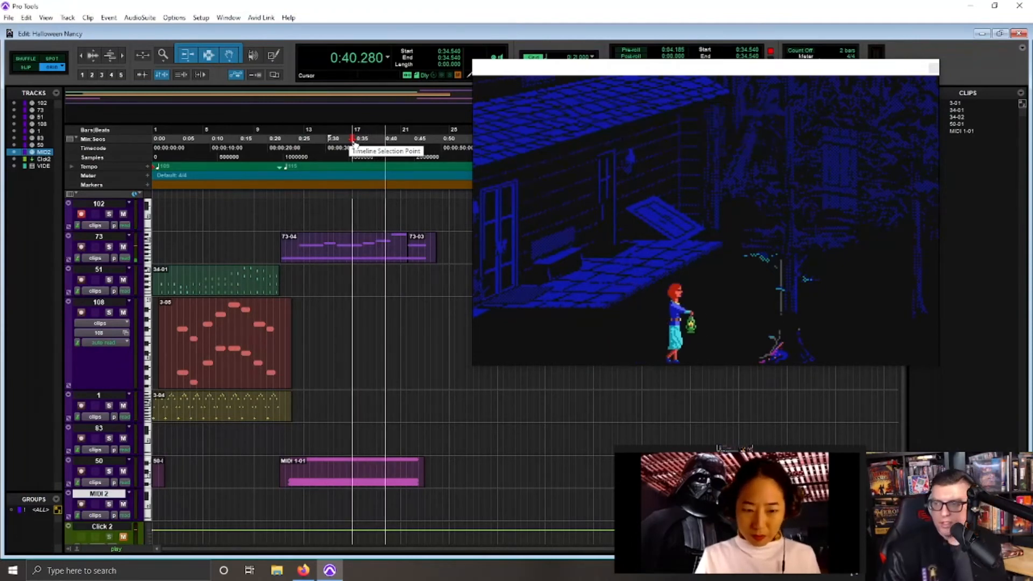
key(space)
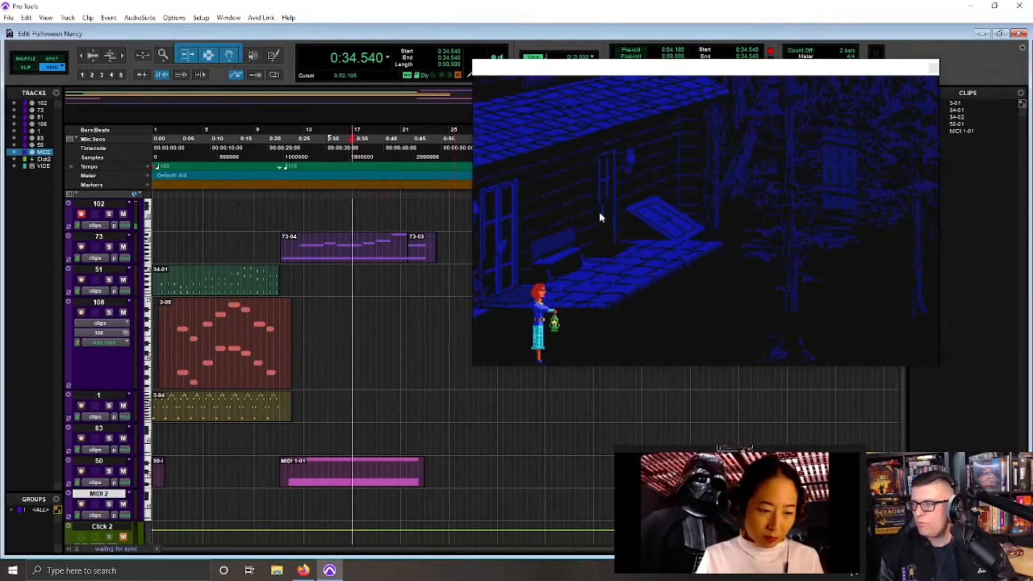
key(space)
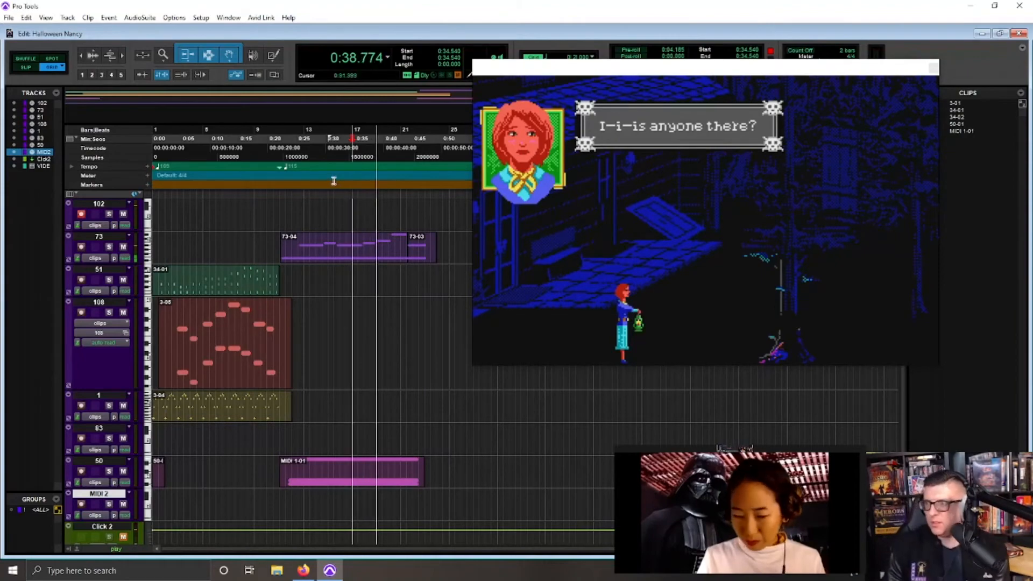
Step: Replay the video and music leading into Nancy's spoken line from 32.453 and 31.409 seconds
click(342, 158)
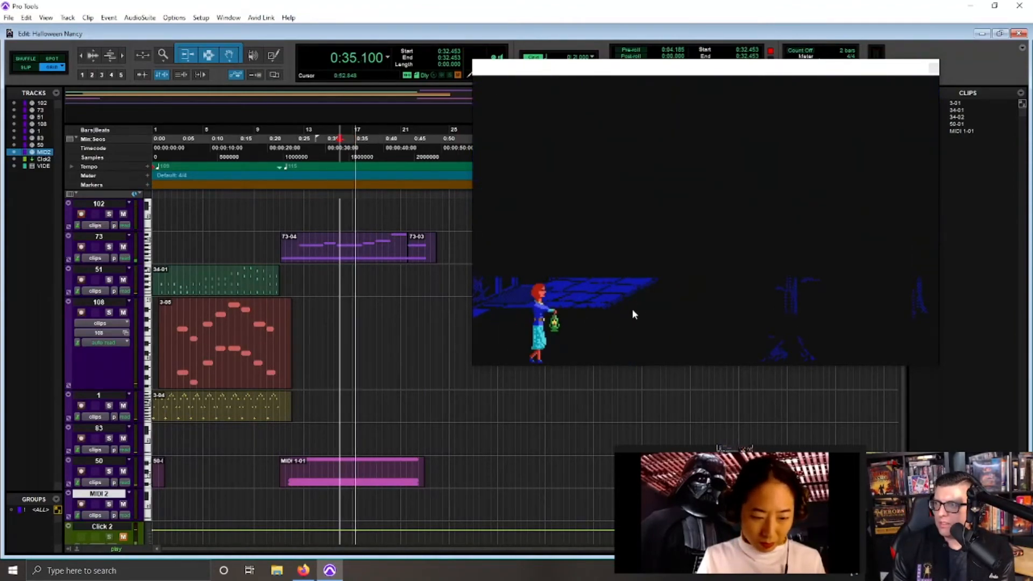
click(342, 187)
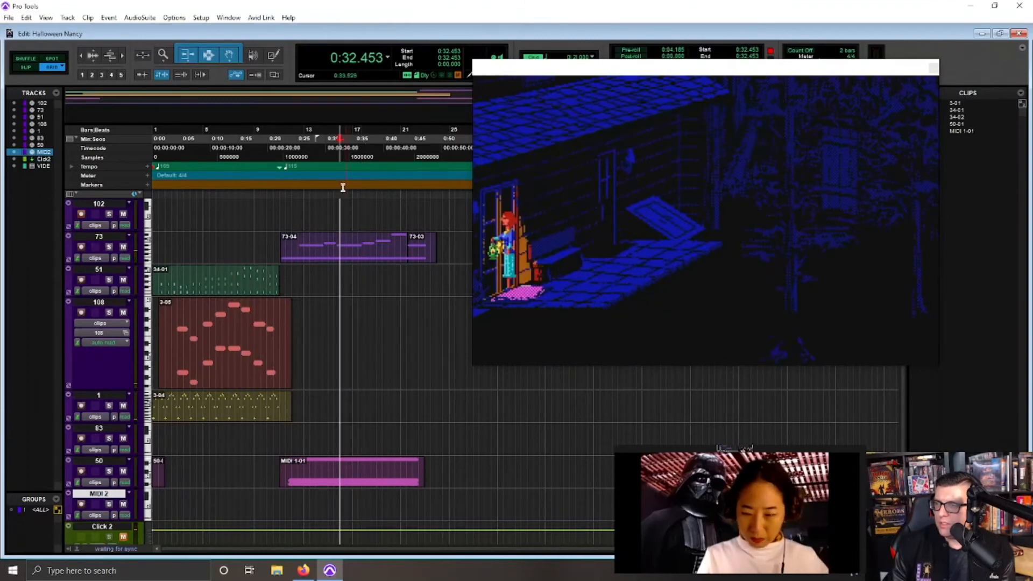
click(335, 156)
key(space)
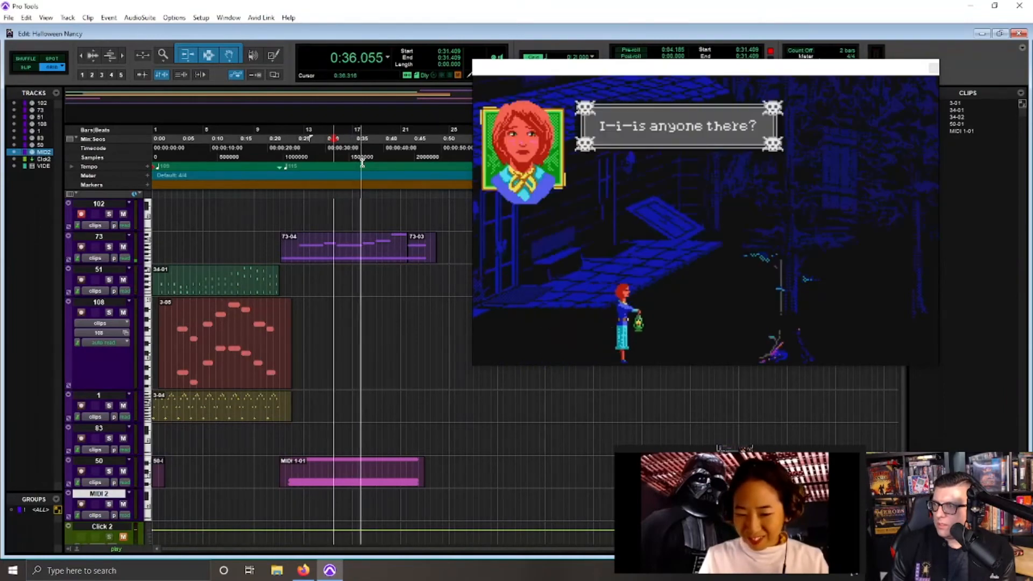
key(space)
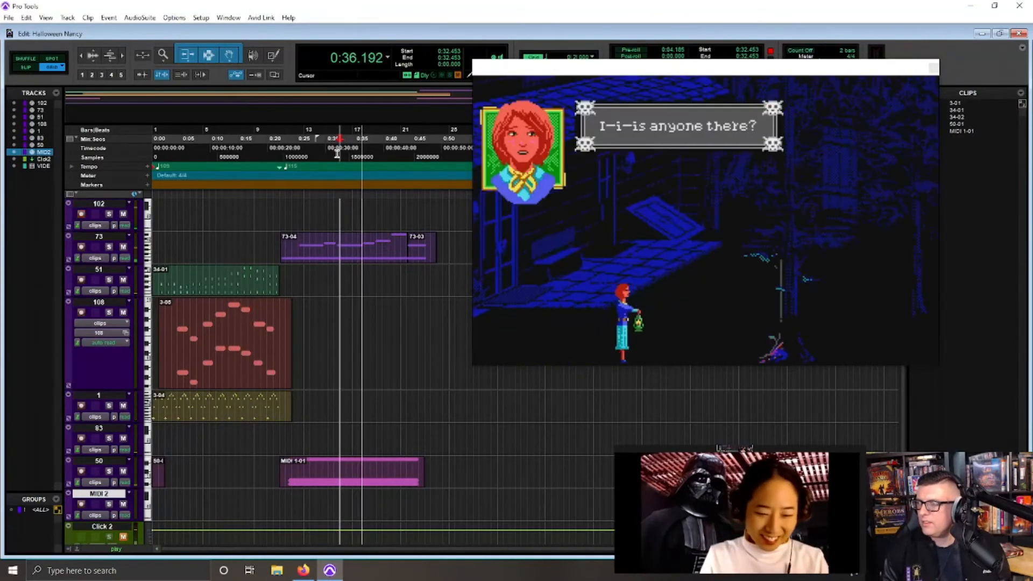
key(space)
key(space)
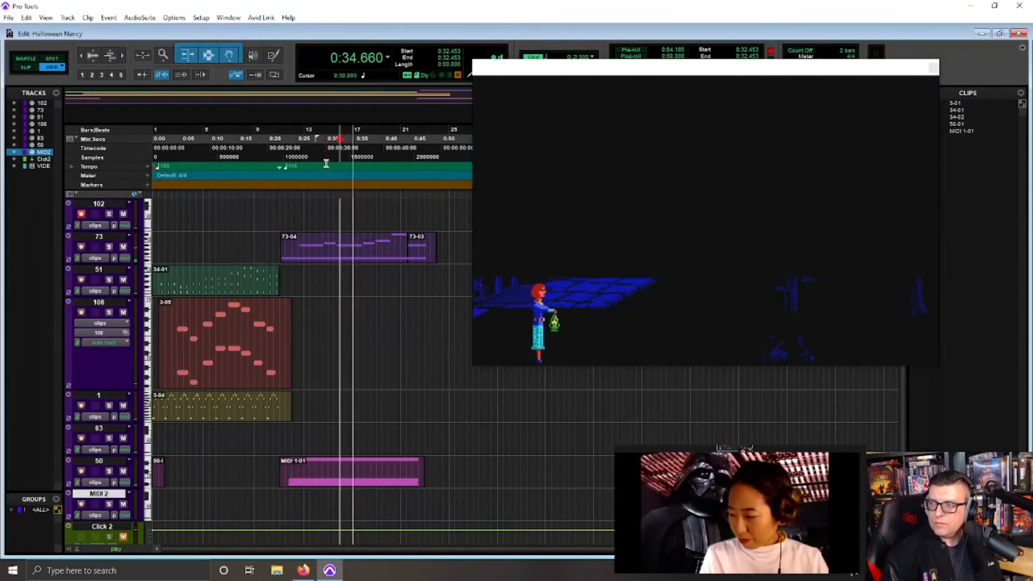
Step: Play the video scene repeatedly from 0:32.453 to audition the timing for a new cue
key(space)
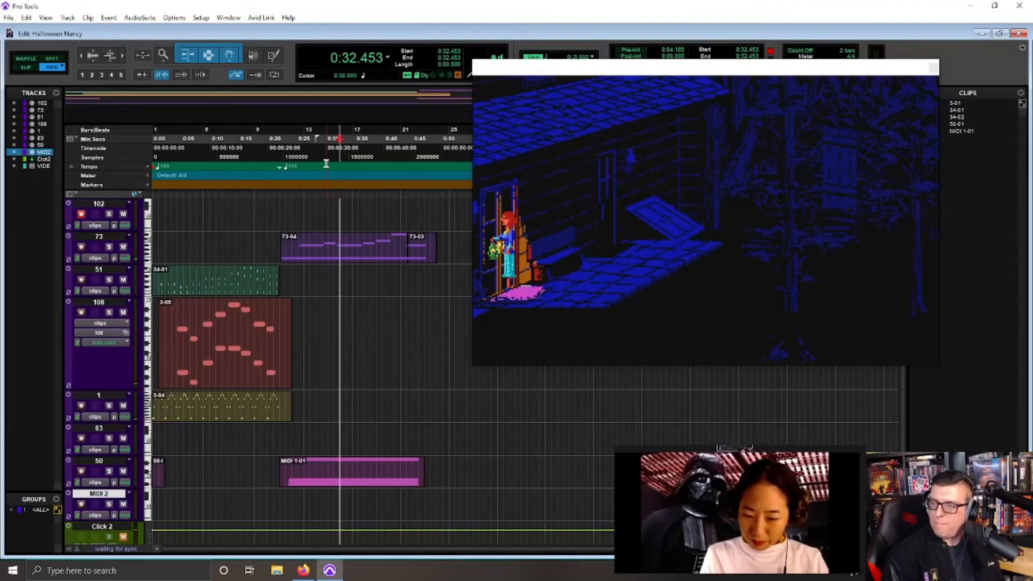
key(space)
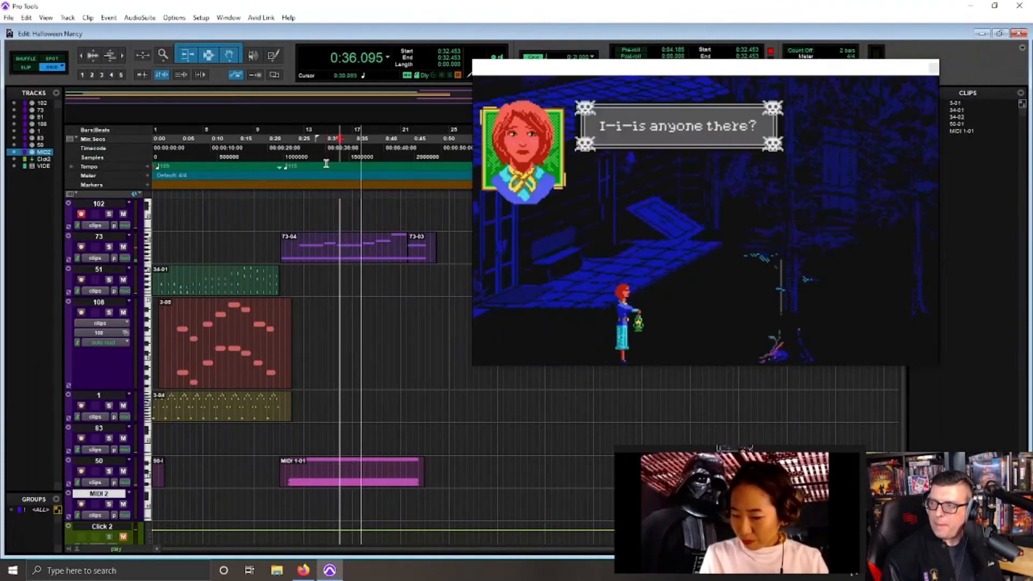
key(space)
key(space)
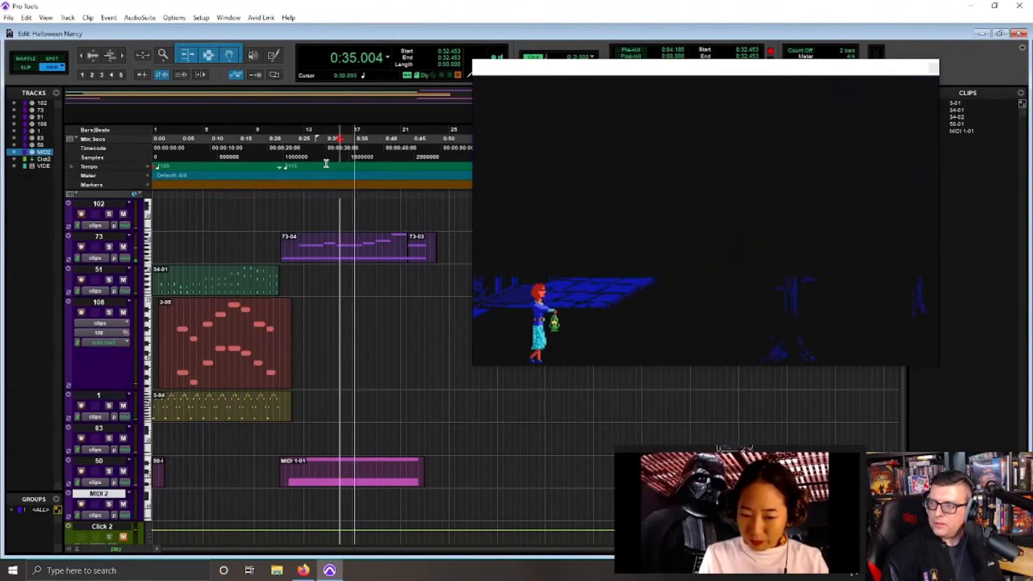
key(space)
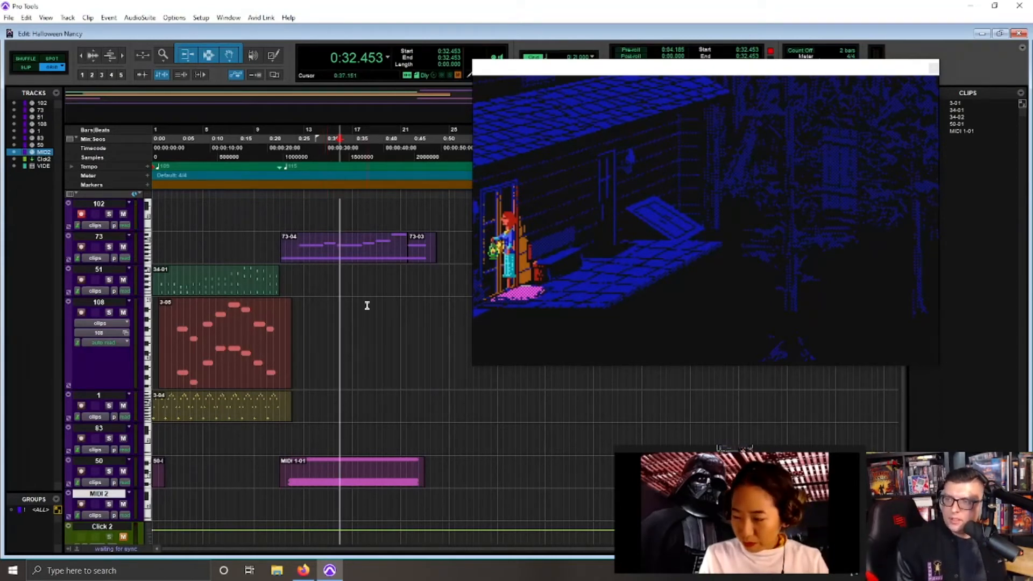
Step: Record a MIDI take on track 102 starting at 0:31.409, with the video window moved clear of the transport controls
click(334, 146)
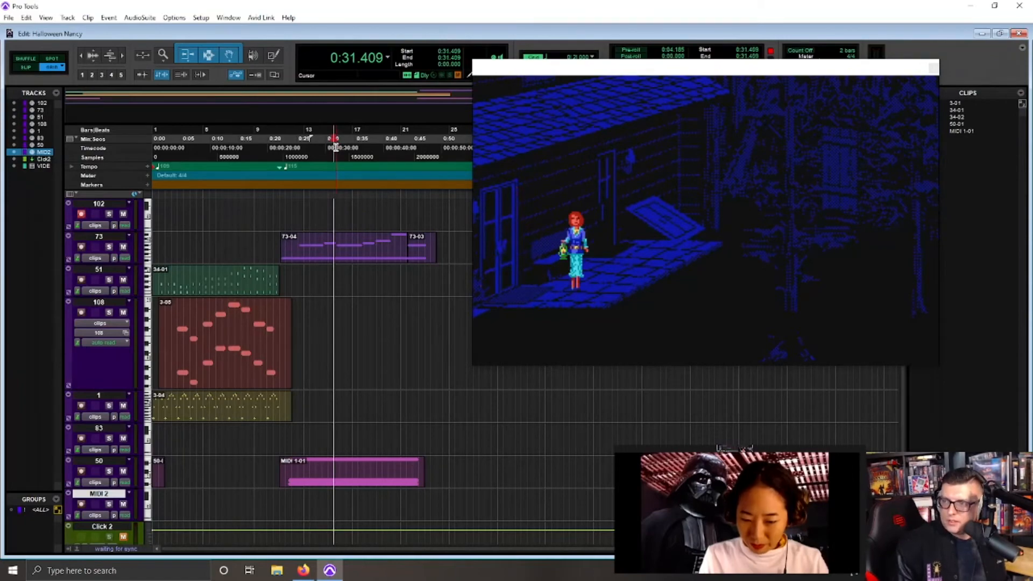
drag(610, 70, 622, 95)
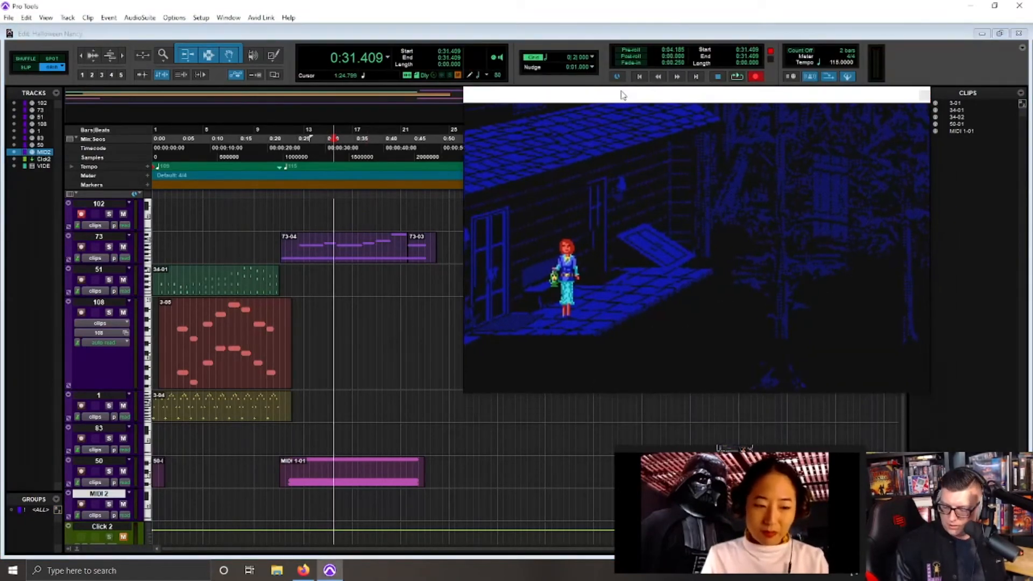
key(ctrl+space)
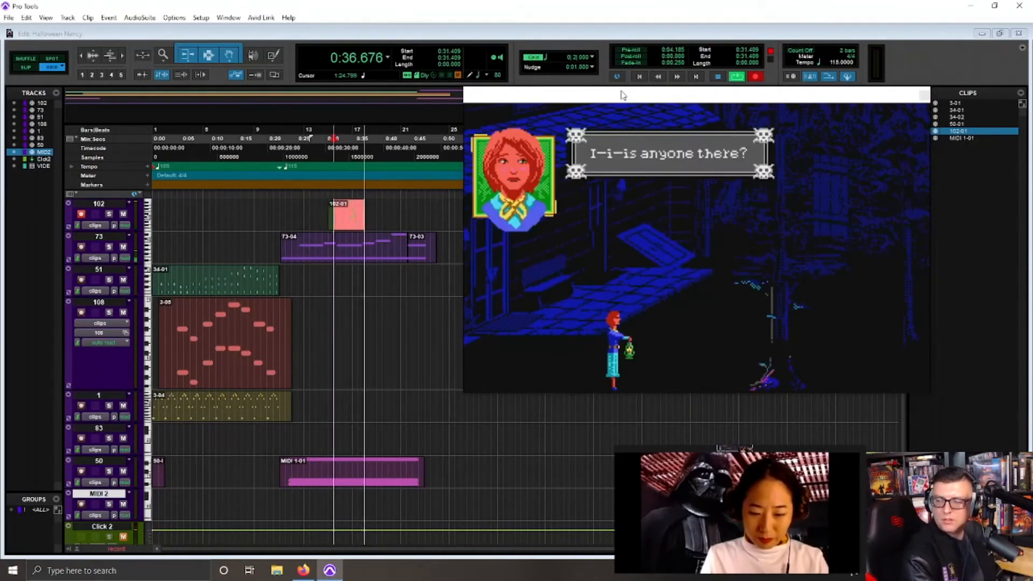
key(space)
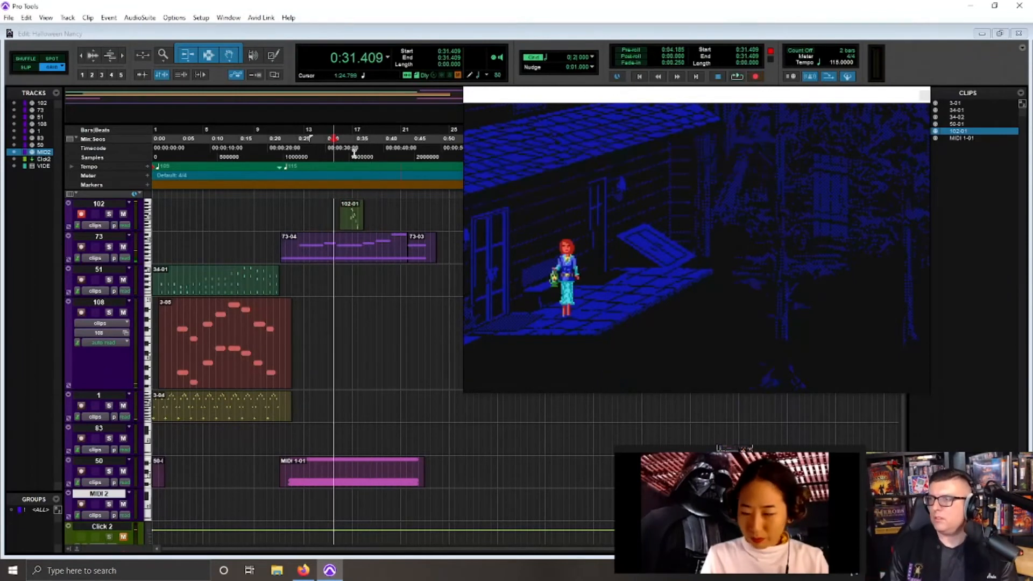
Step: Zoom in on the recorded take on track 102 and move the video window so it no longer covers the clip
click(351, 201)
key(ctrl+])
key(ctrl+])
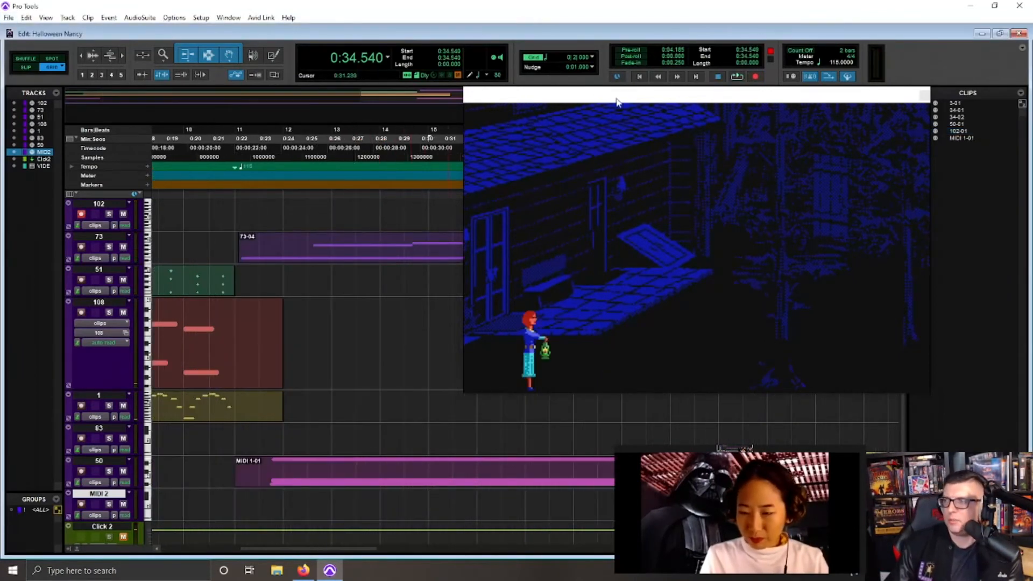
drag(668, 88, 688, 124)
Step: Play the recorded take on track 102 against the video from 0:33.496
click(502, 184)
key(space)
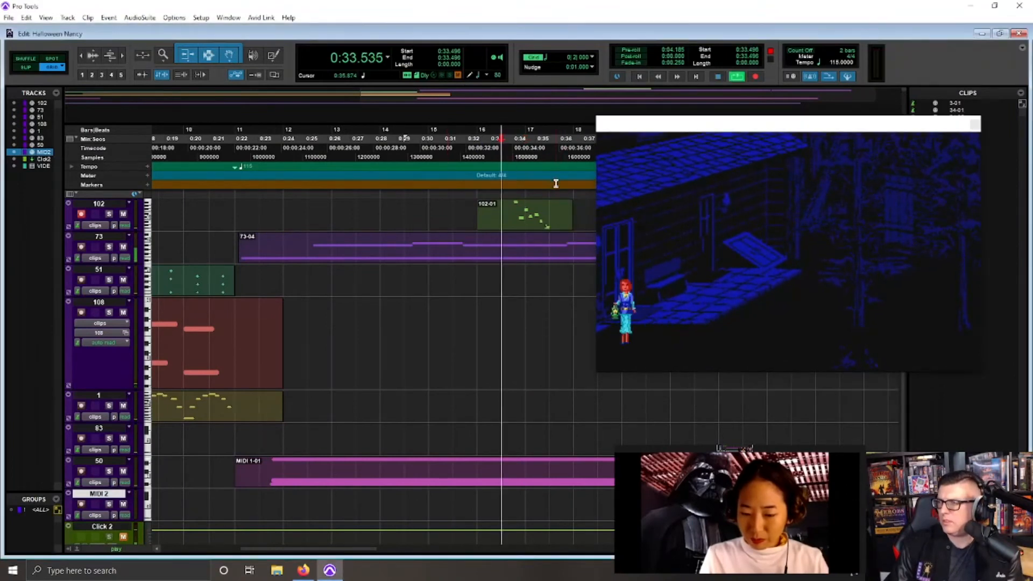
key(ctrl+])
key(ctrl+])
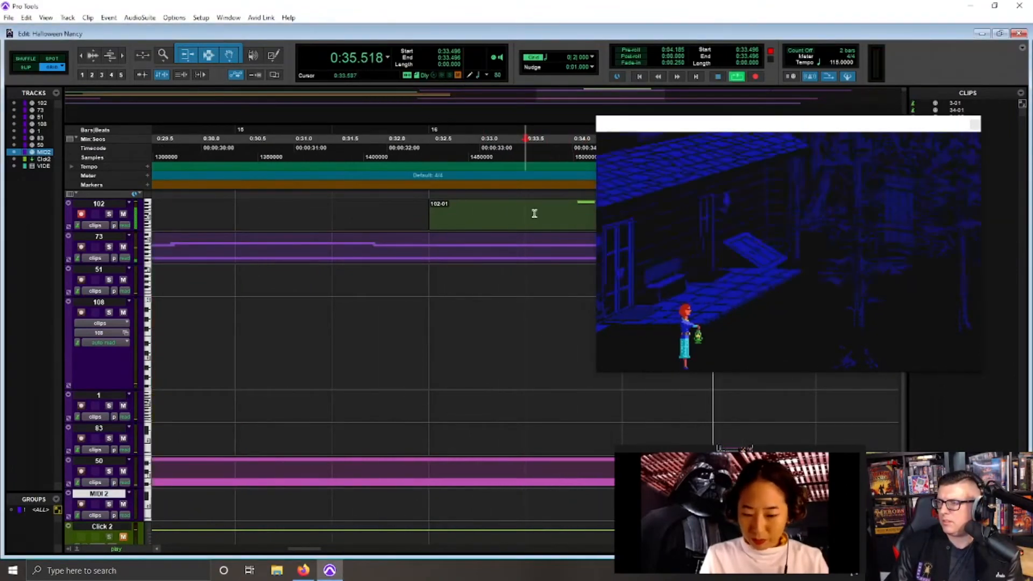
key(space)
key(ctrl+[)
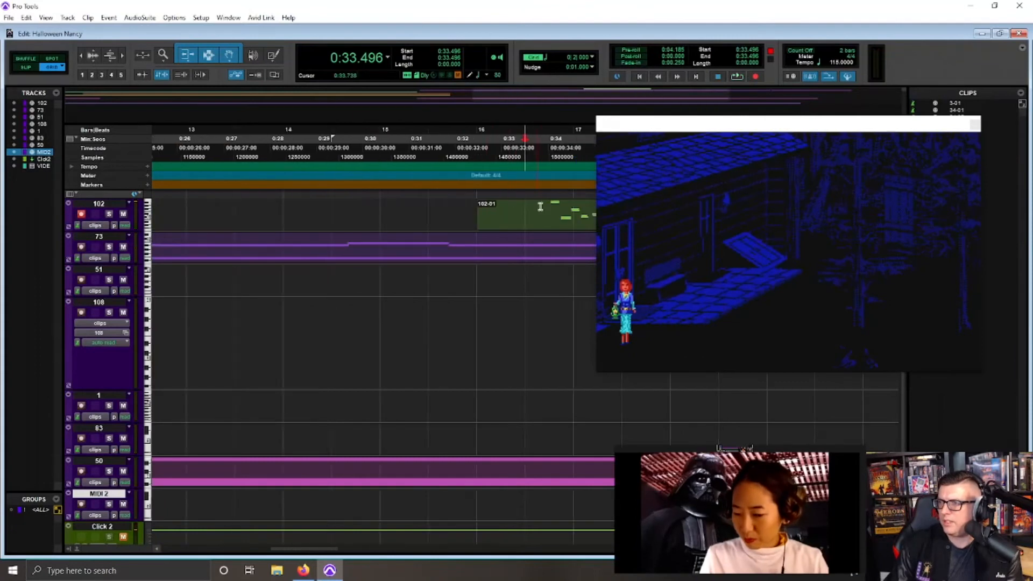
key(ctrl+[)
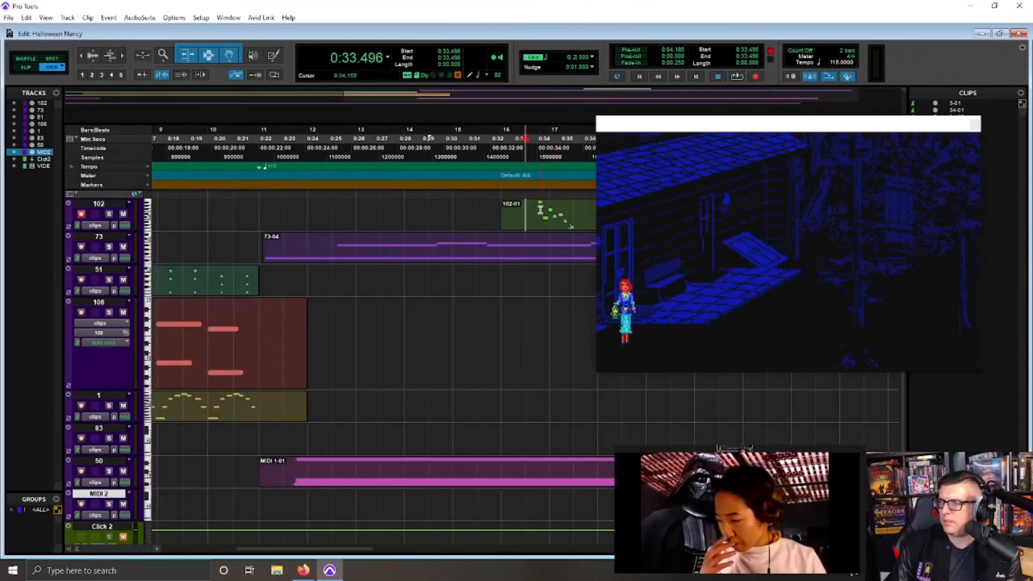
Step: Split the recorded clip on track 102 at 0:33.994 and 0:34.232 to isolate its first note
click(540, 209)
key(ctrl+])
key(ctrl+])
key(ctrl+])
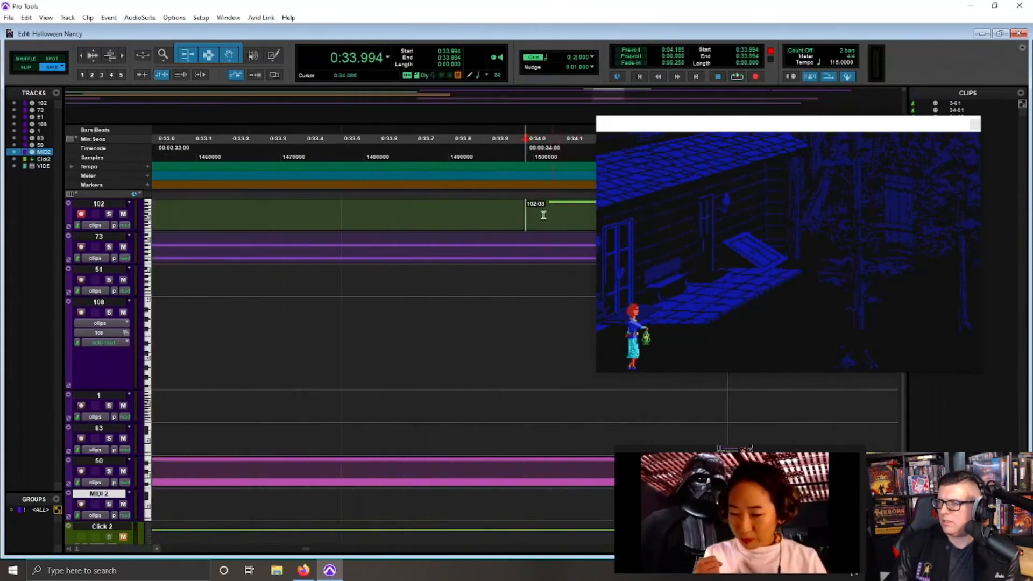
key(ctrl+[)
key(ctrl+[)
click(547, 214)
key(ctrl+e)
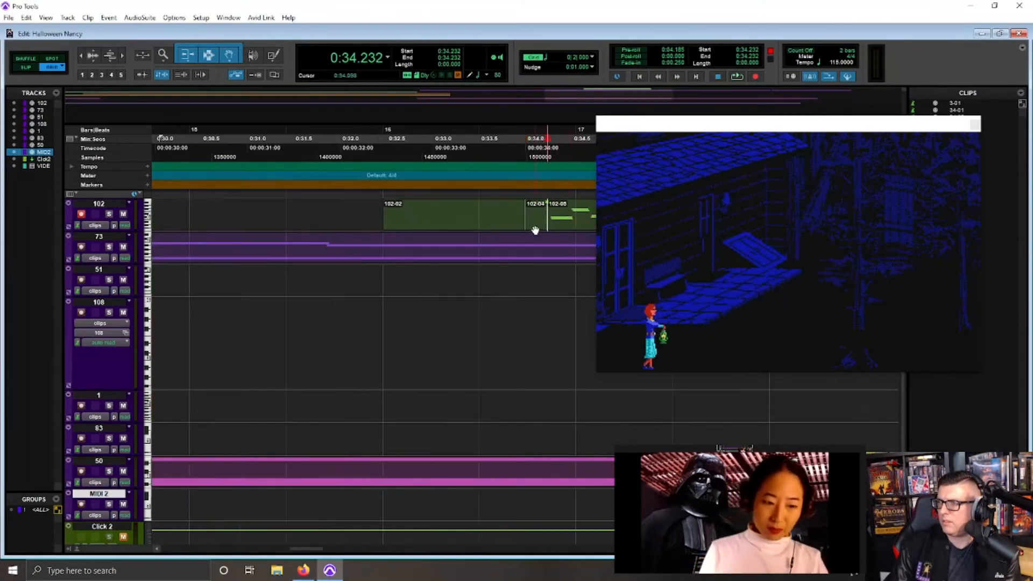
Step: Move the isolated first-note clip on track 102 earlier to start at 0:33.930 and play it against the video
click(535, 228)
drag(532, 228, 526, 228)
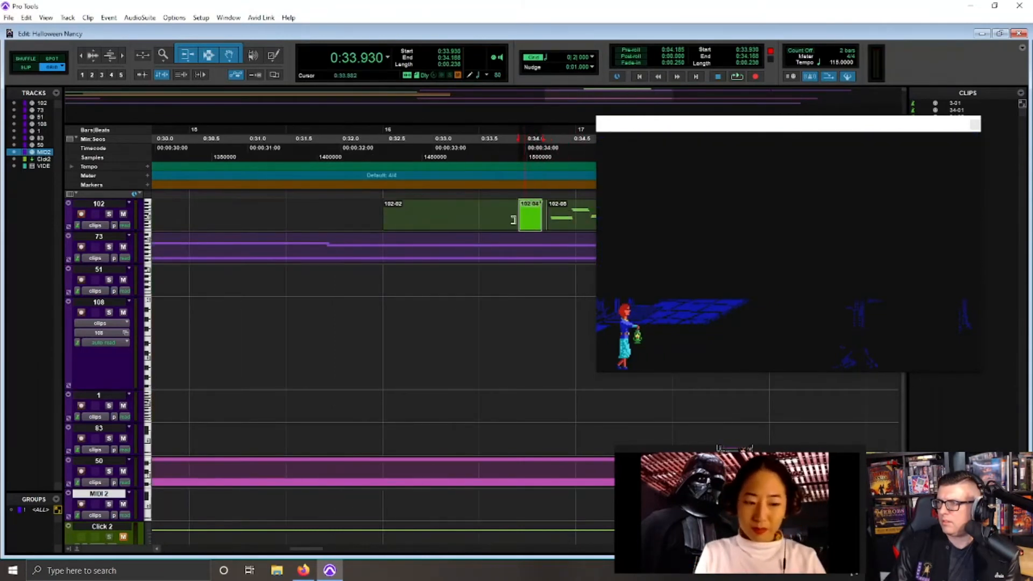
click(513, 220)
key(space)
key(space)
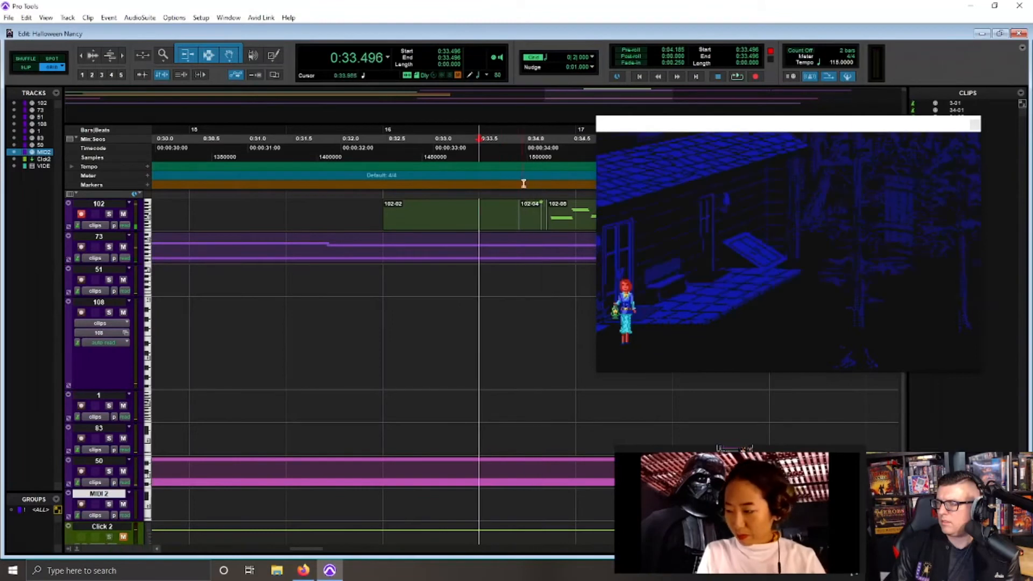
key(space)
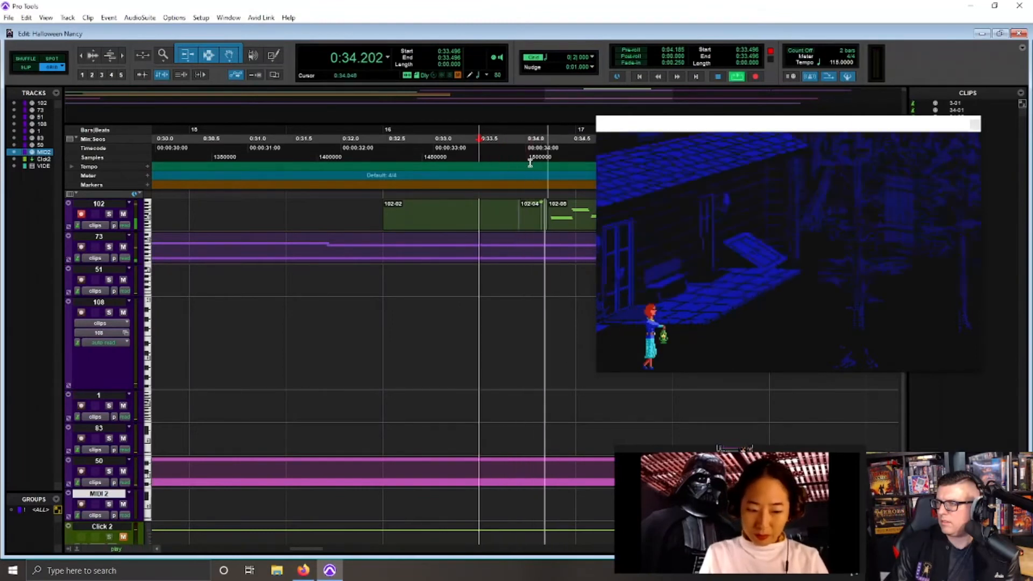
key(space)
Step: Shift the first-note clip on track 102 slightly earlier again and audition it from 0:33.496
drag(525, 223, 520, 223)
click(475, 169)
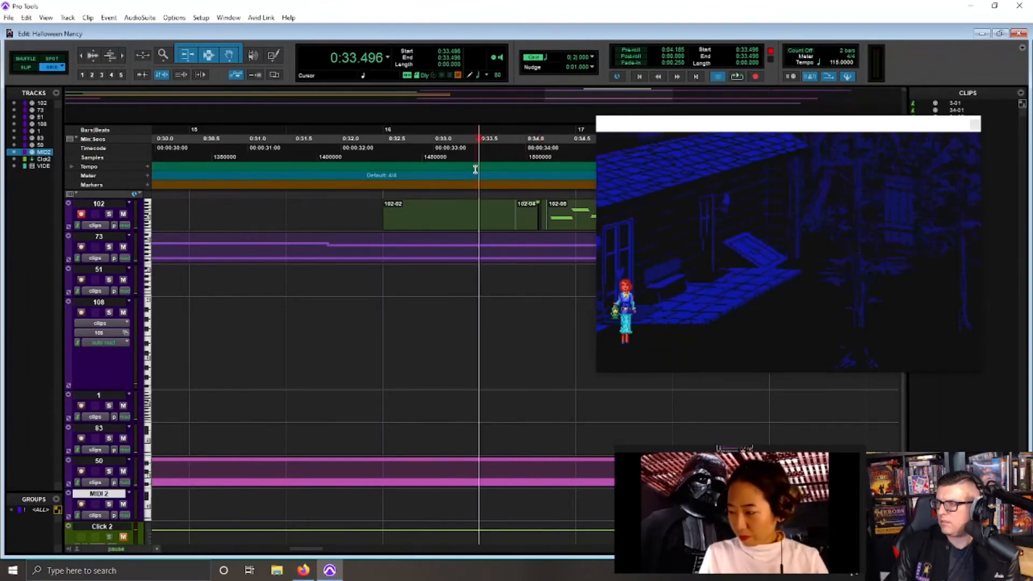
key(space)
key(space)
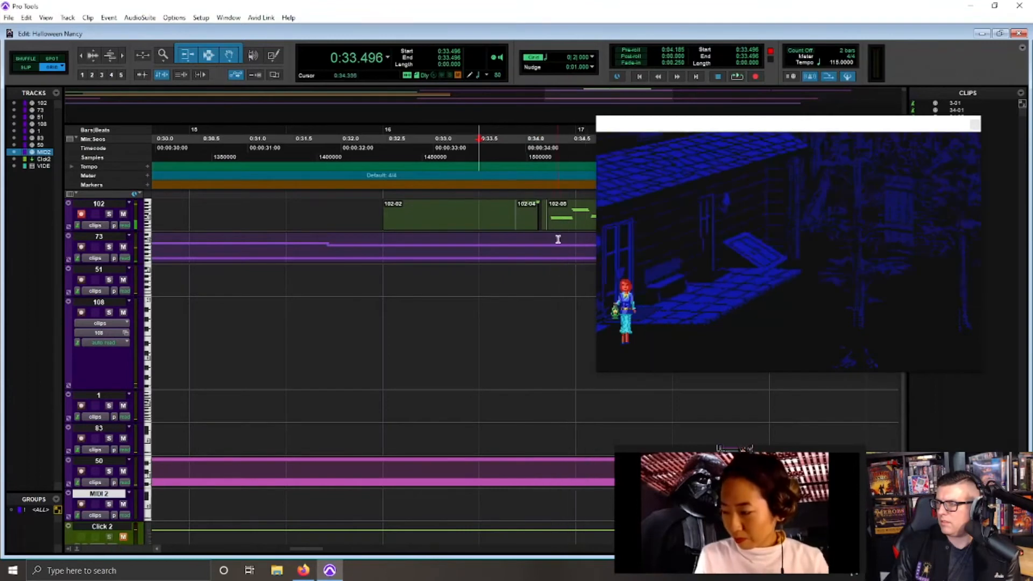
Step: Split the remaining notes clip on track 102 at 0:34.465 to isolate the second note
click(575, 213)
key(ctrl+])
key(ctrl+])
ctrl+click(498, 209)
key(ctrl+e)
Step: Move the second-note clip on track 102 to start at 0:34.216 and audition it from 0:33.496
click(451, 230)
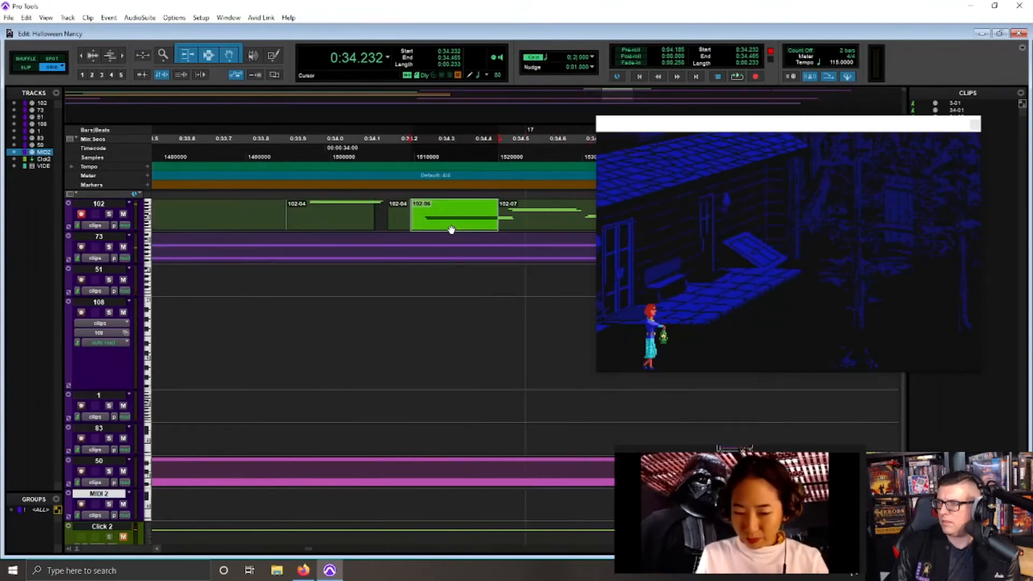
drag(451, 230, 434, 224)
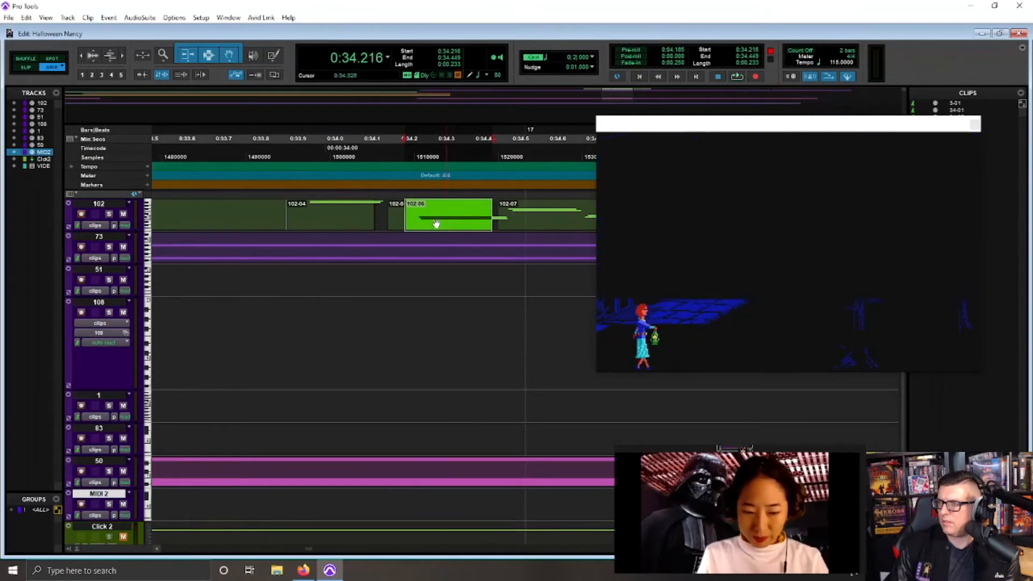
click(226, 164)
key(space)
key(space)
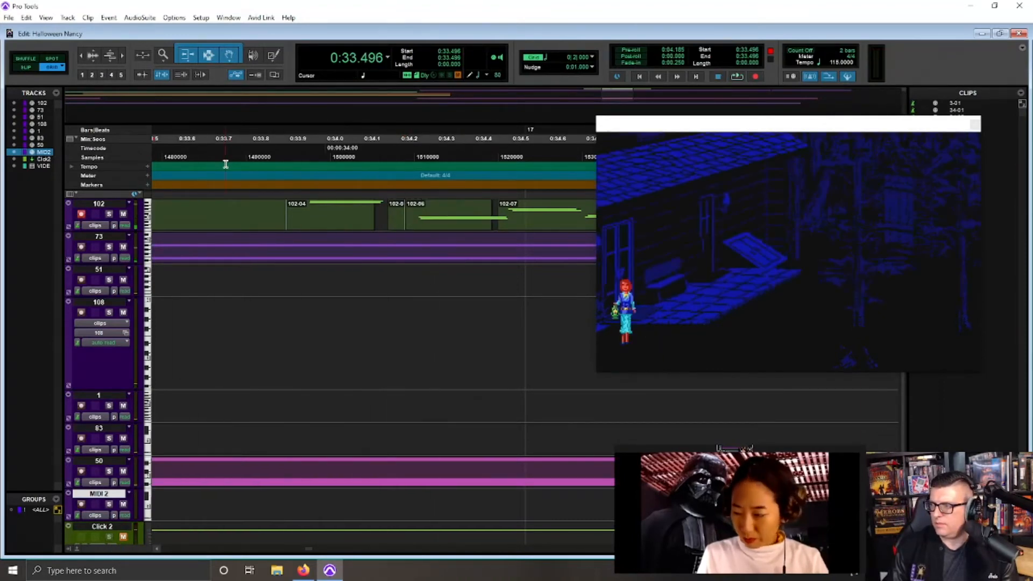
key(space)
key(space)
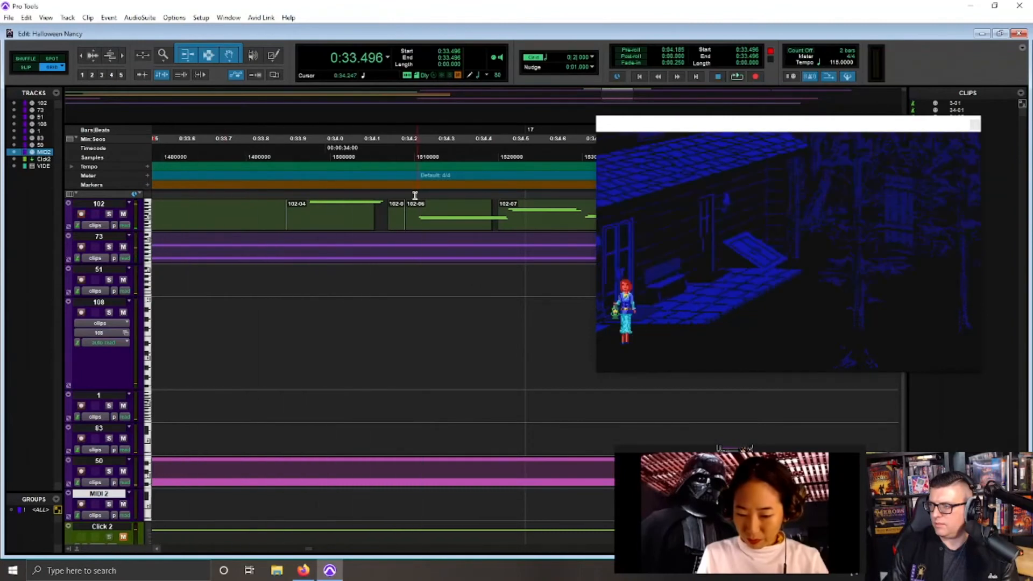
Step: Shift the first two note clips on track 102 earlier, starting the second at 0:34.130, and audition them against the video
drag(447, 226, 326, 224)
click(237, 138)
key(space)
key(space)
click(266, 168)
key(space)
key(space)
drag(406, 224, 394, 223)
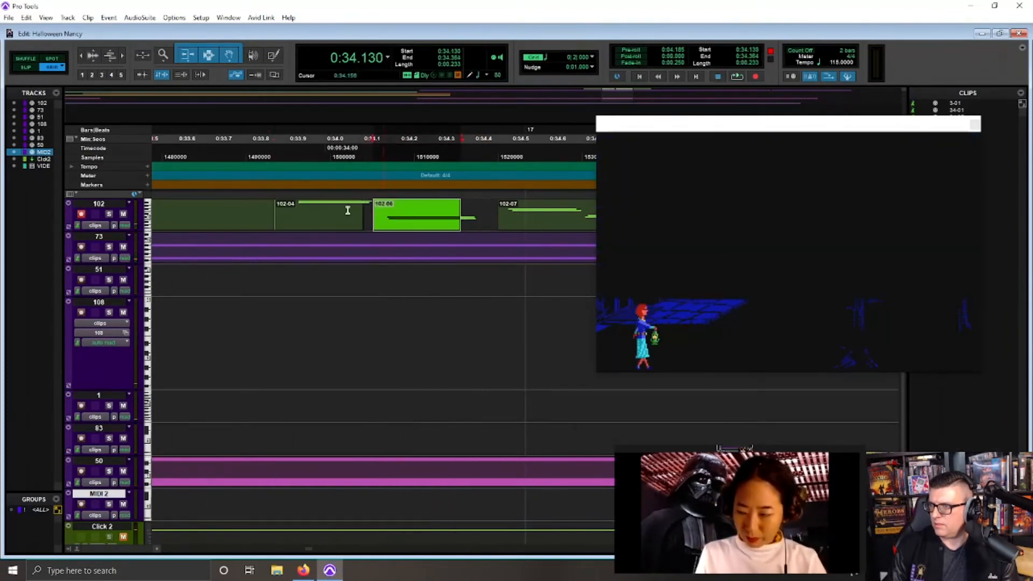
click(175, 146)
key(space)
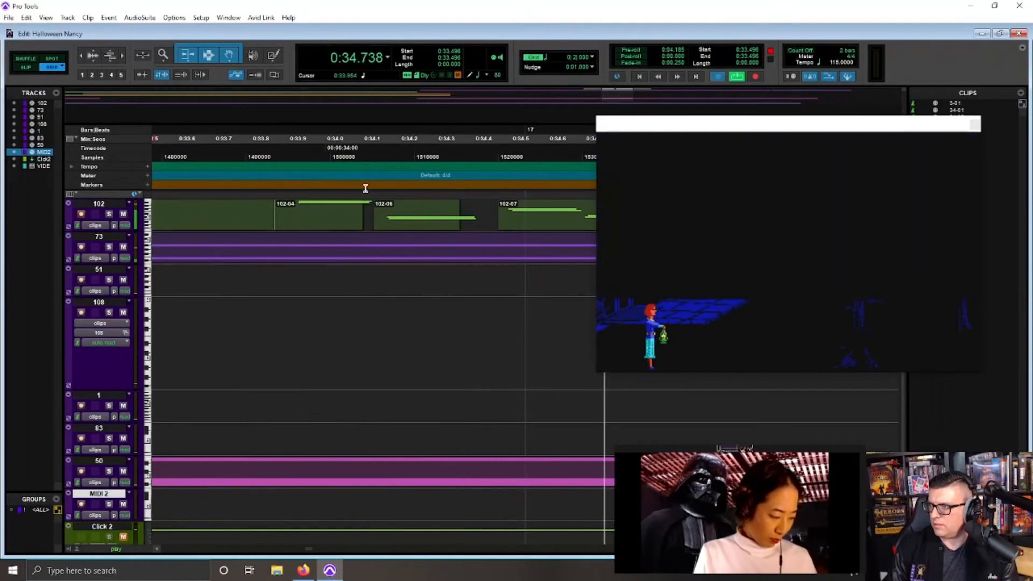
key(space)
Step: Move the remaining notes clip on track 102 earlier to start at 0:34.428 and play it back from 0:33.496
drag(535, 222, 504, 222)
click(264, 167)
key(space)
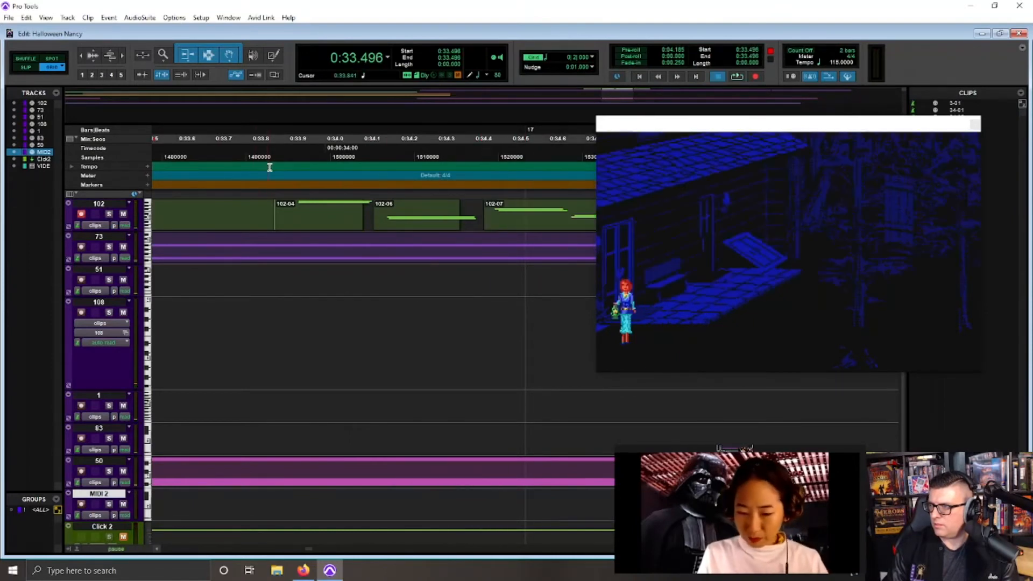
key(space)
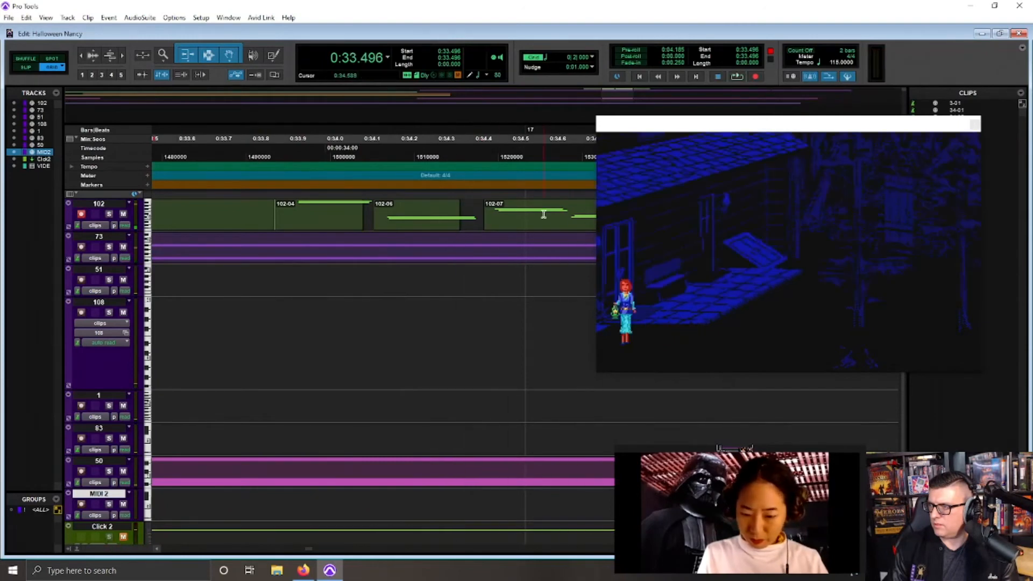
Step: Split the remaining notes clip on track 102 just after its first note to isolate the third note
click(562, 224)
key(ctrl+])
key(ctrl+[)
key(ctrl+[)
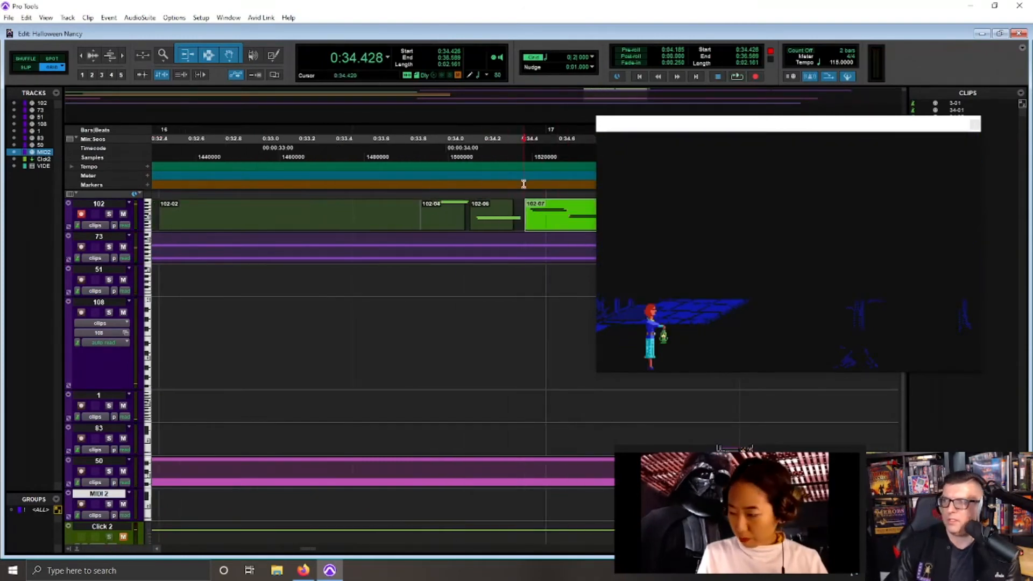
key(ctrl+[)
click(512, 168)
key(ctrl+])
key(ctrl+])
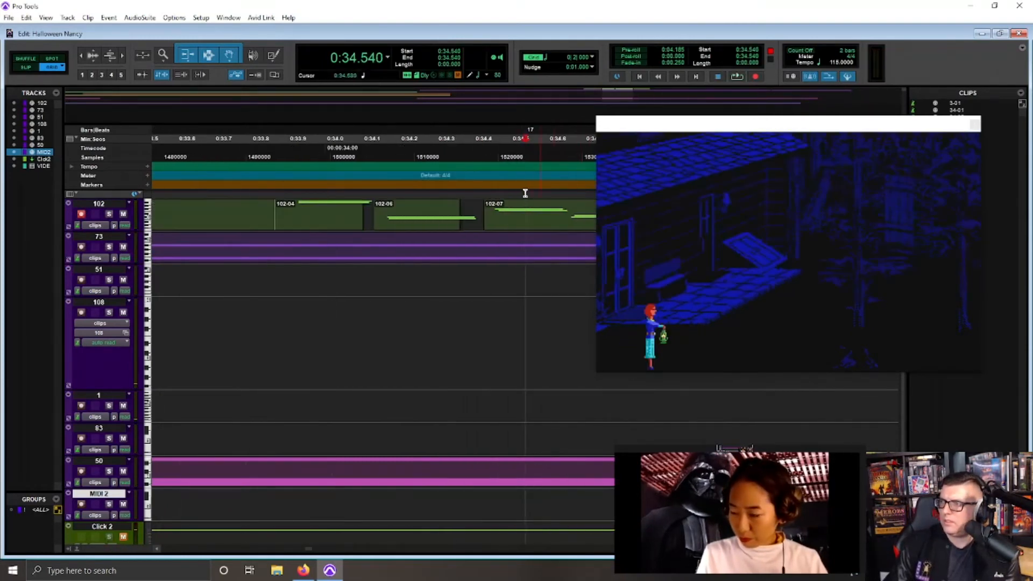
click(569, 200)
Step: Play the adjusted note clips repeatedly from 0:33.496 to check their spacing against the character's steps
click(363, 165)
key(space)
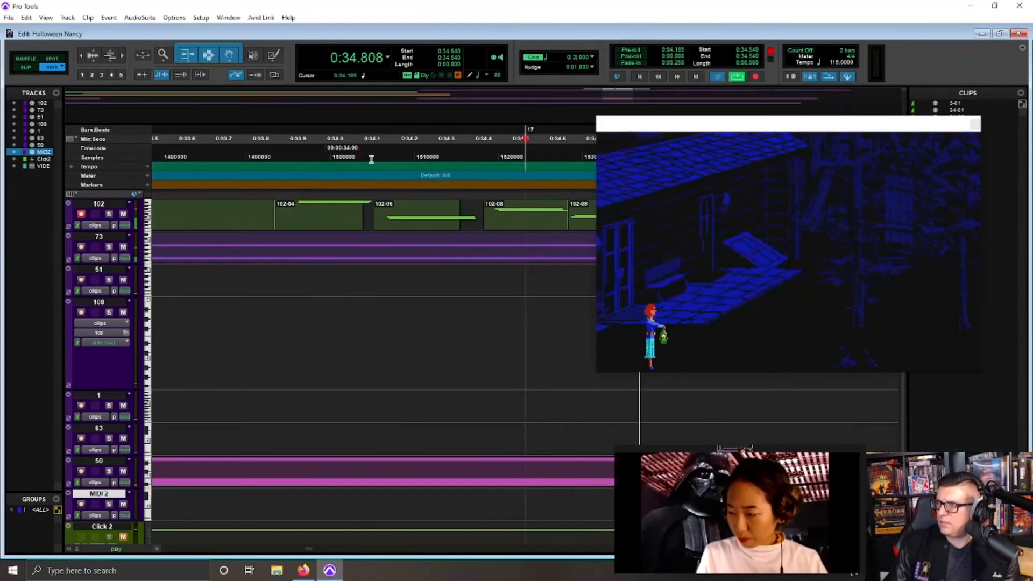
key(space)
key(space)
click(286, 153)
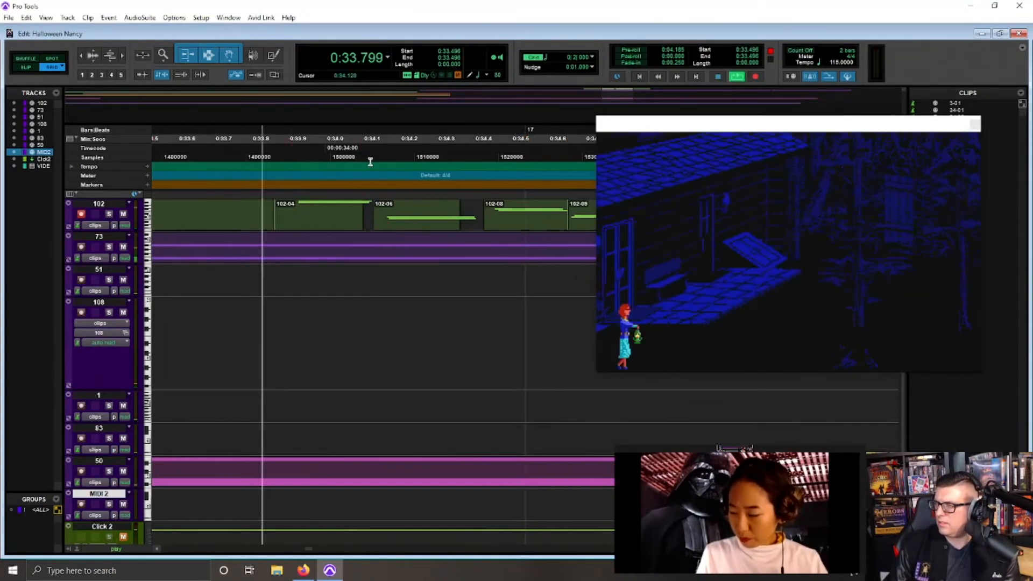
key(space)
key(space)
key(space)
key(space)
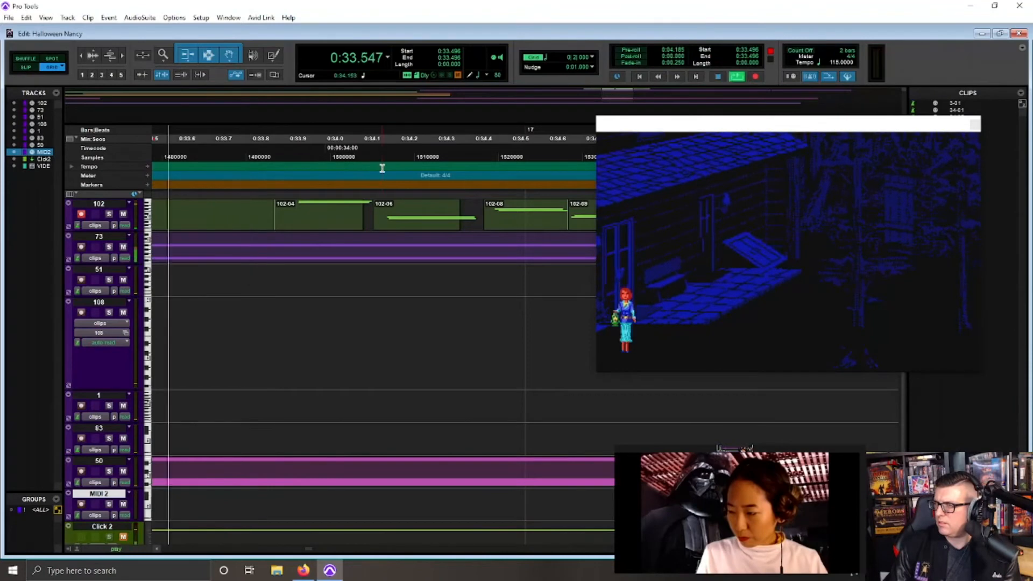
key(space)
key(space)
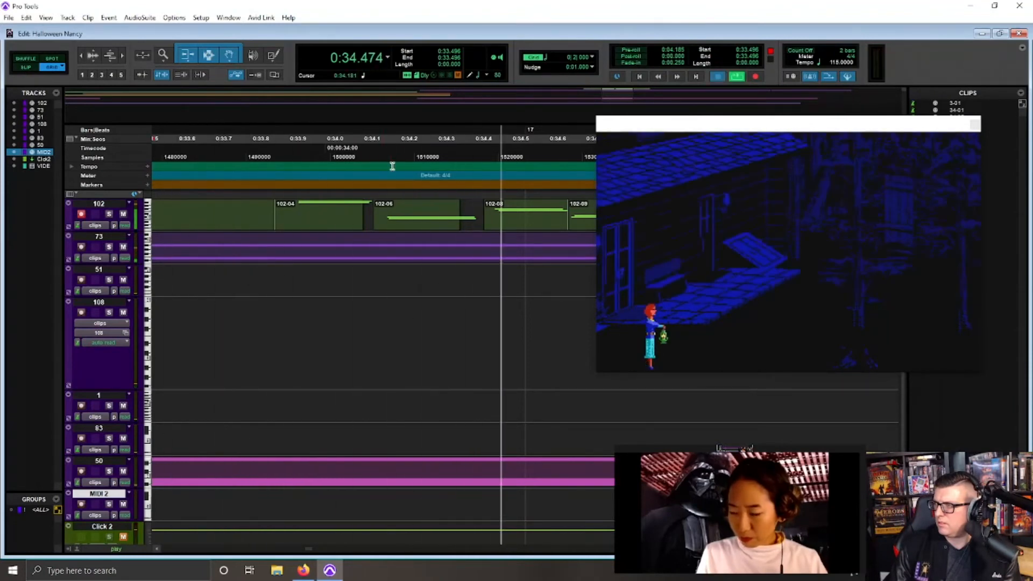
key(space)
Step: Move the isolated third-note clip on track 102 earlier to start at 0:34.408
click(525, 225)
drag(525, 225, 518, 226)
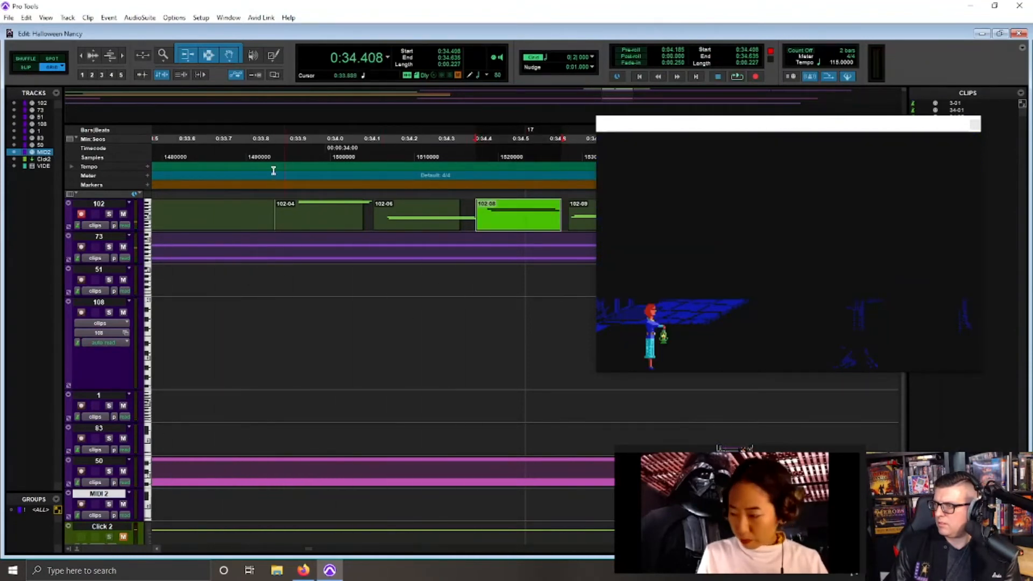
Step: Move the remaining notes clip on track 102 slightly earlier to start at 0:34.638, checking it with playback from 0:33.496
click(274, 169)
key(space)
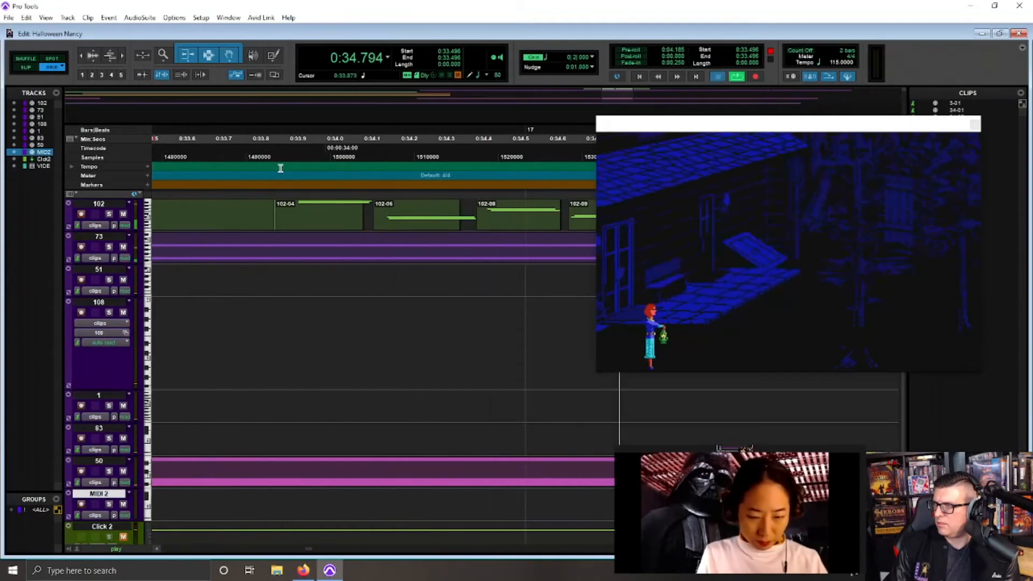
key(space)
click(582, 225)
drag(582, 225, 575, 225)
click(263, 173)
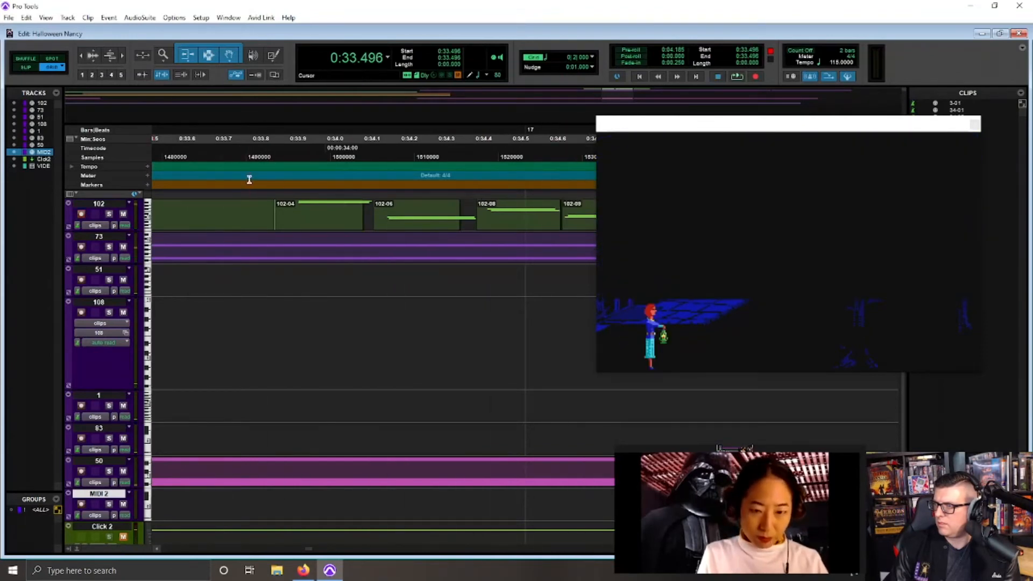
key(space)
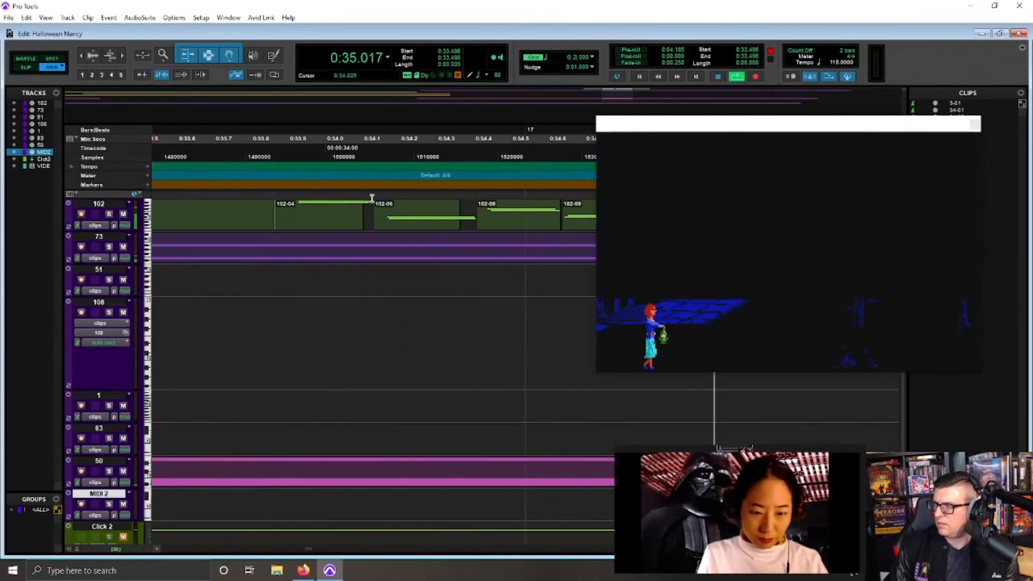
key(space)
Step: Play the opening note clips repeatedly from 0:33.496 to judge their timing against the character's steps
key(space)
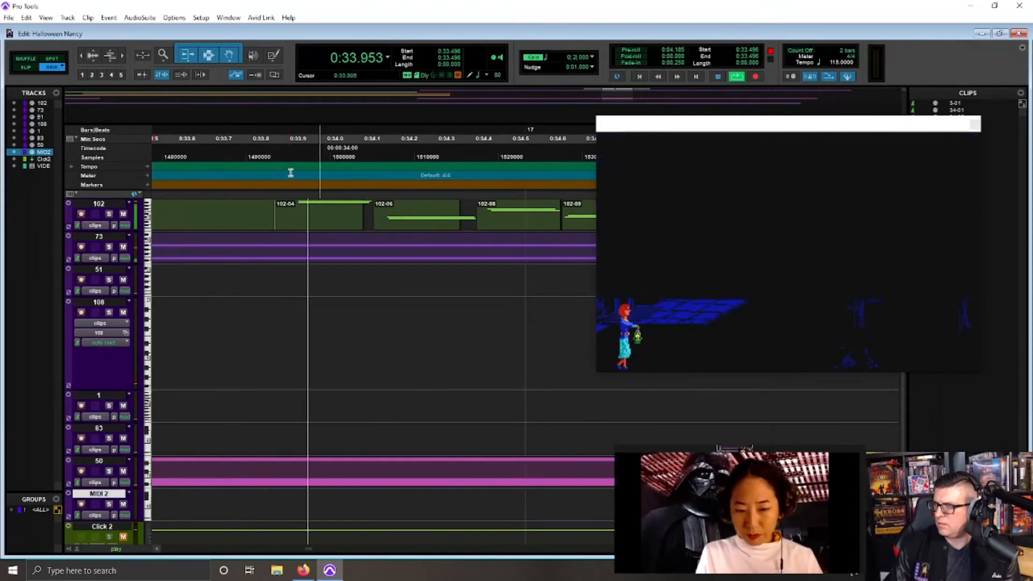
key(space)
key(space)
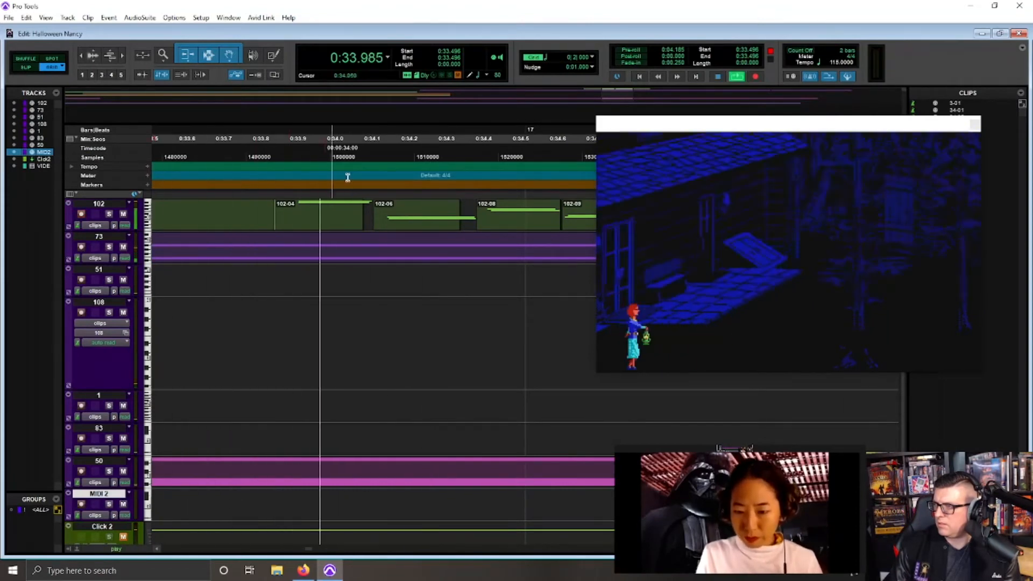
key(space)
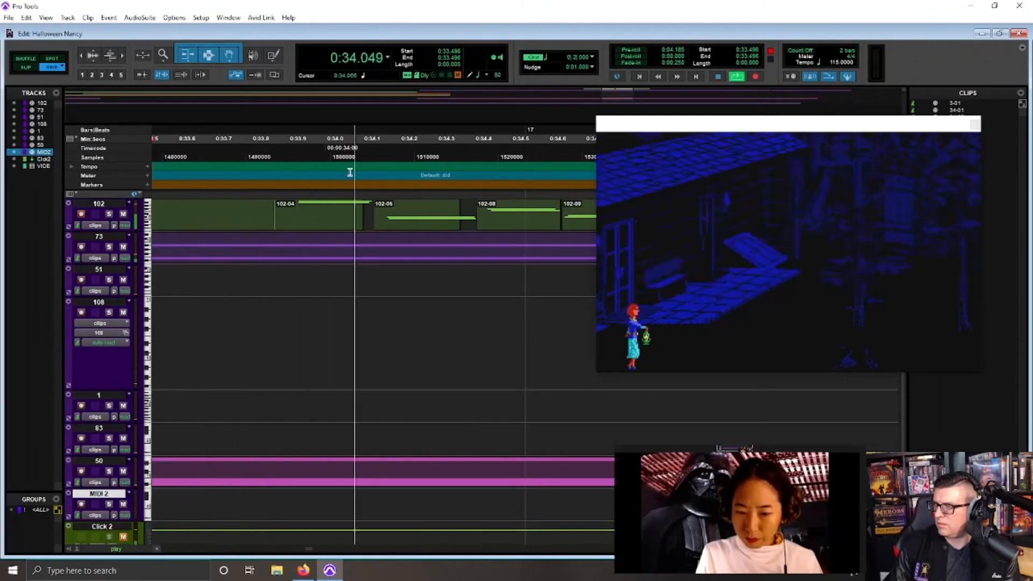
key(space)
Step: Play the track 102 cue from 0:34.540 and from 0:33.986 to compare its notes with the video
click(438, 176)
key(space)
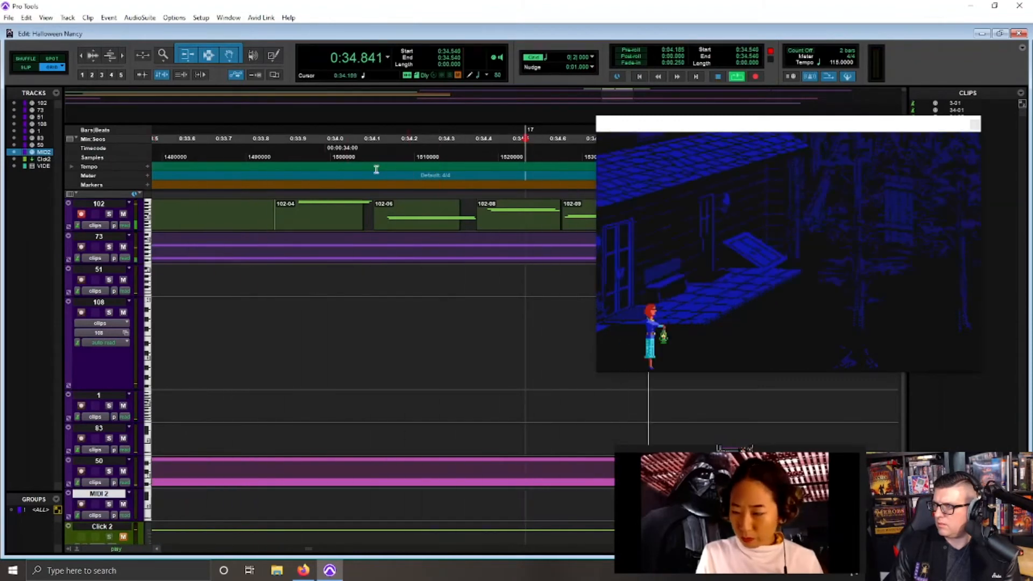
key(space)
click(321, 162)
key(space)
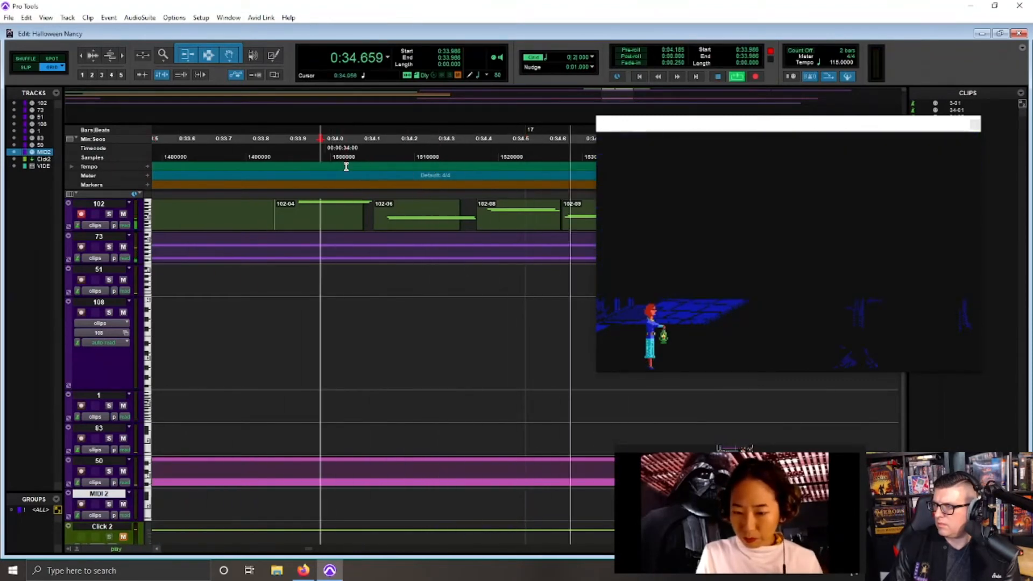
key(space)
key(ctrl+bracketleft)
key(ctrl+bracketleft)
key(ctrl+bracketleft)
key(ctrl+bracketleft)
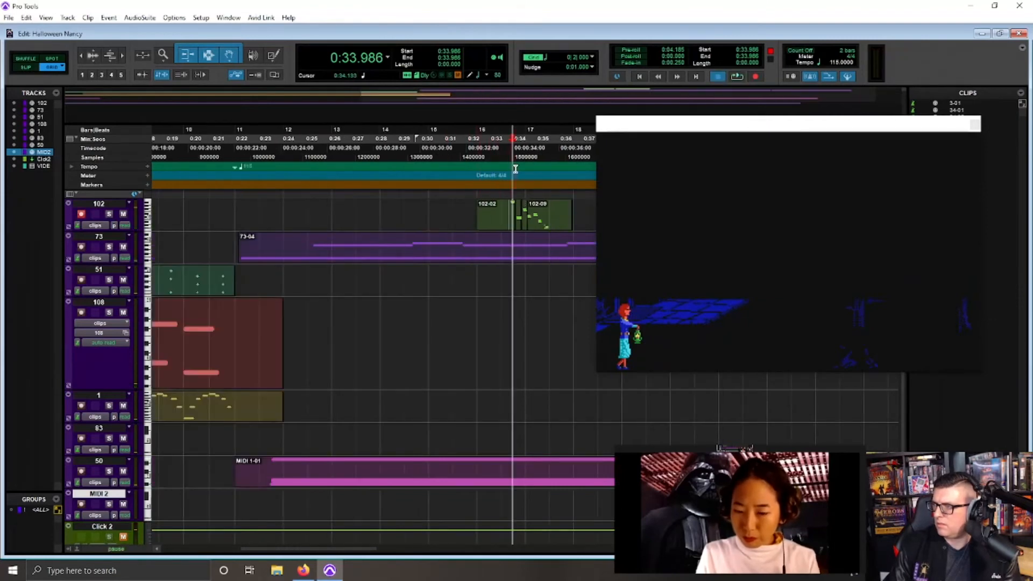
key(space)
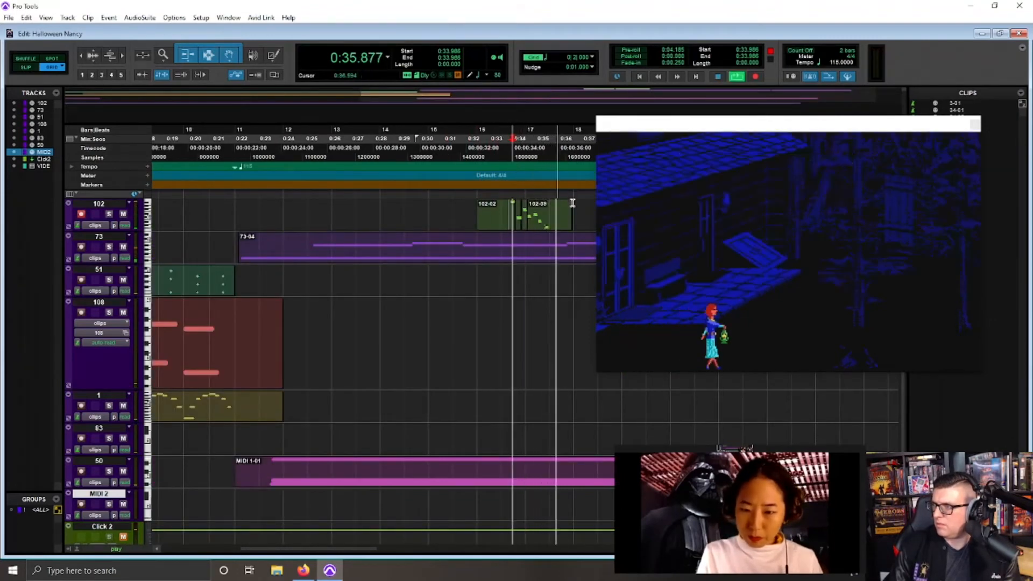
Step: Select the remaining notes clip on track 102 and move the video window clear of the timeline
click(557, 220)
key(ctrl+bracketright)
key(ctrl+bracketright)
key(space)
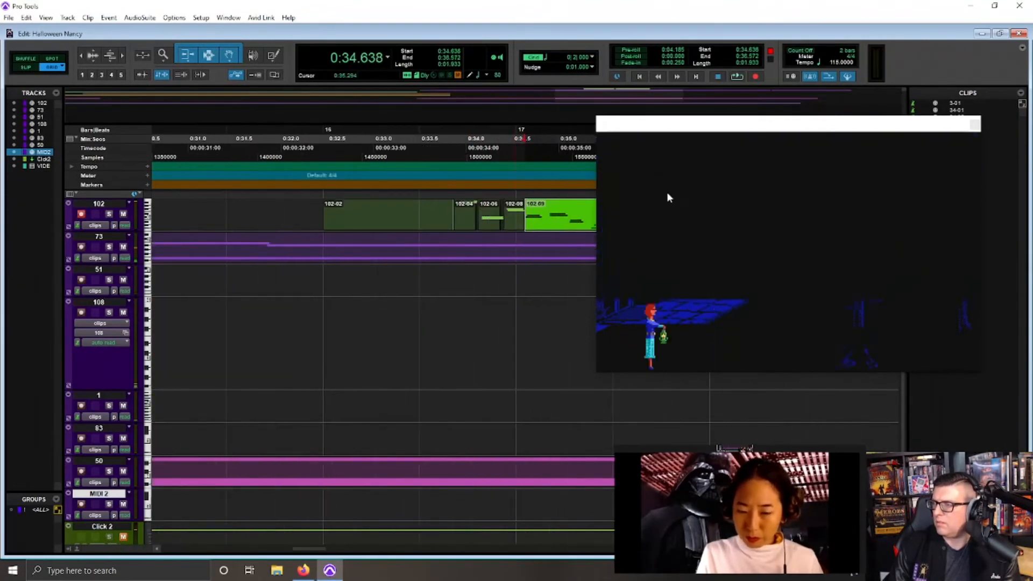
drag(704, 129, 754, 77)
drag(321, 549, 329, 548)
key(ctrl+bracketleft)
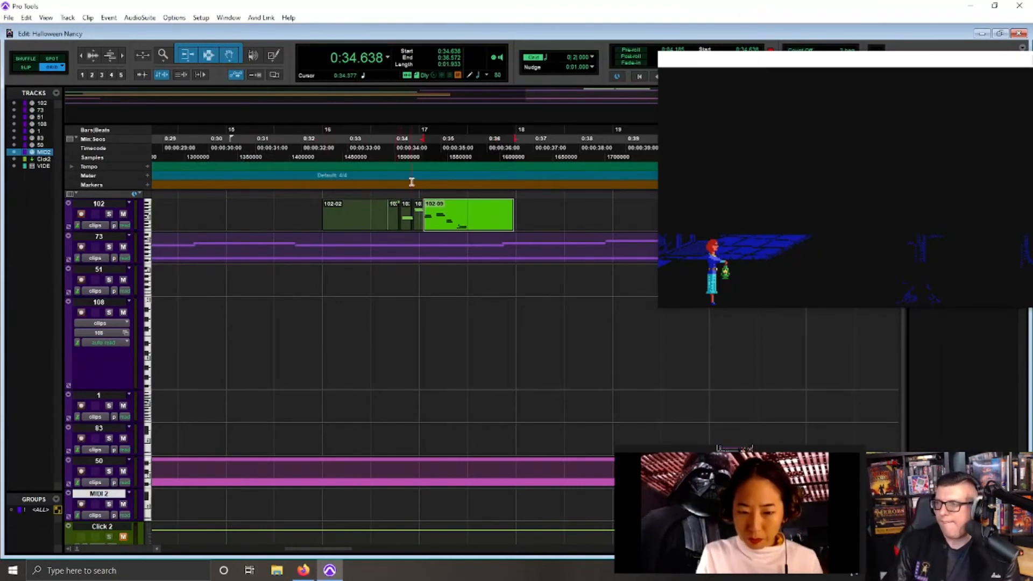
Step: Replay the track 102 cue from 0:33.496 several times to check the later notes against the footsteps
click(422, 159)
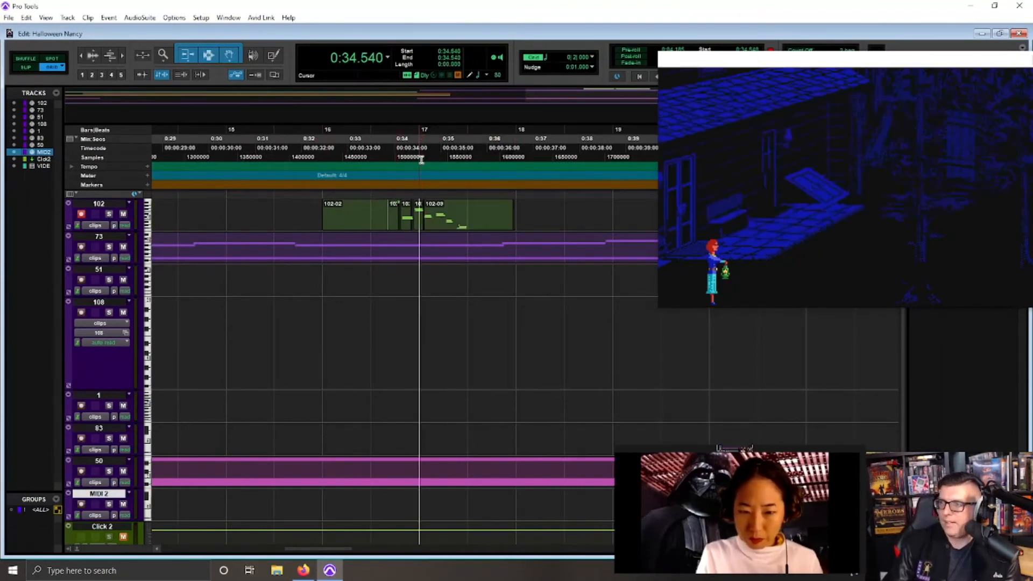
click(378, 159)
key(space)
key(space)
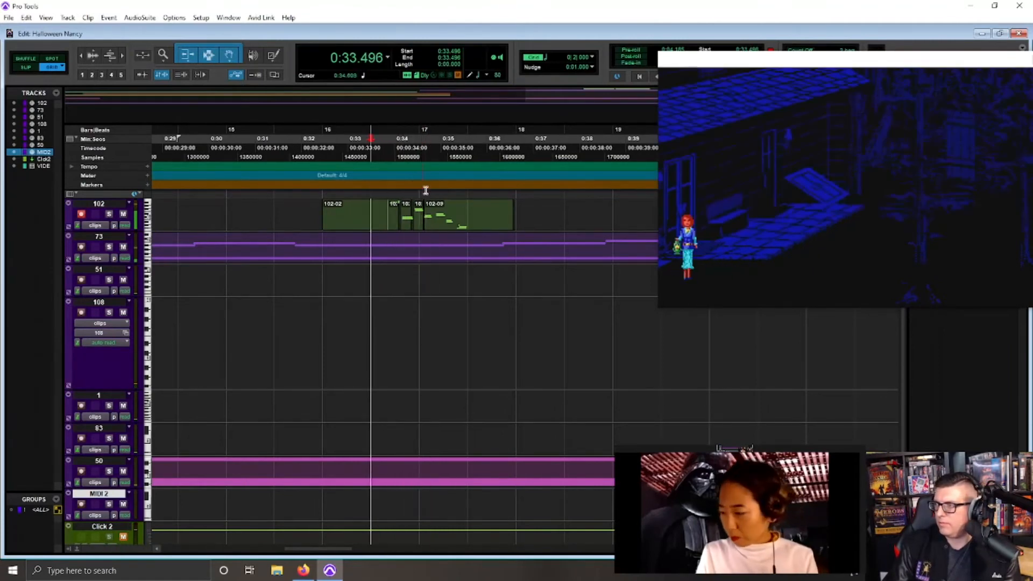
click(431, 205)
key(t)
key(t)
click(389, 148)
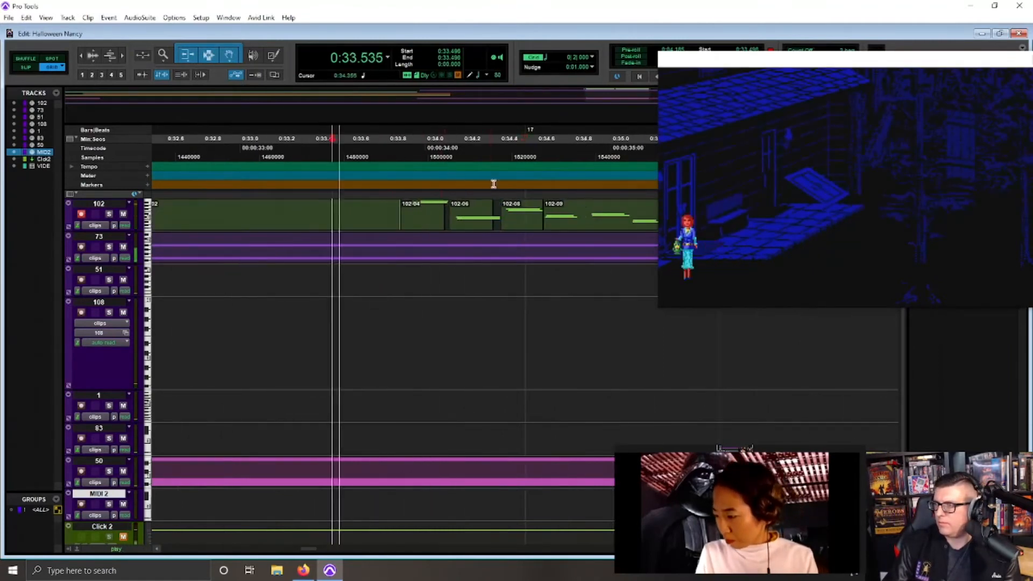
key(space)
click(433, 159)
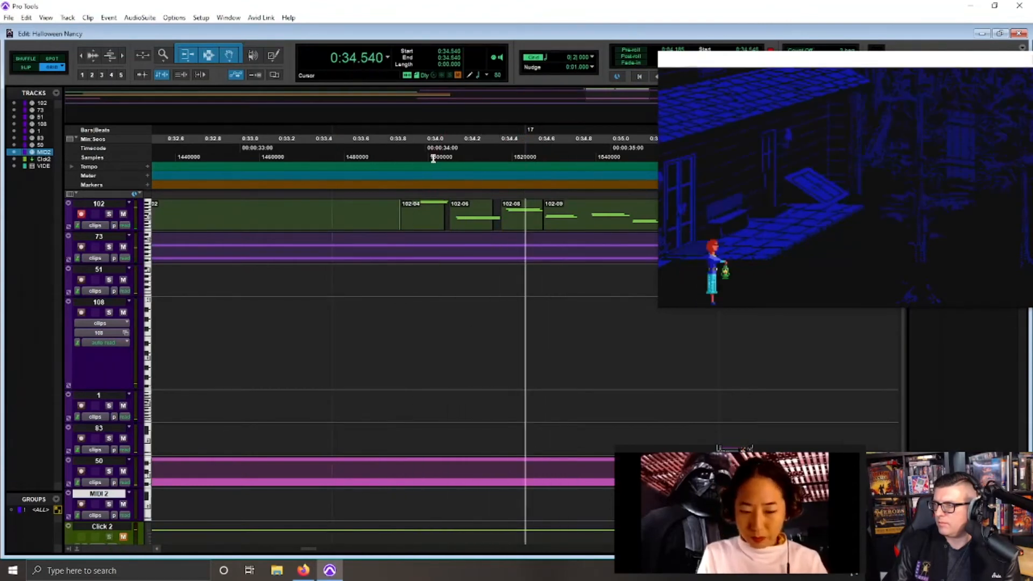
click(414, 163)
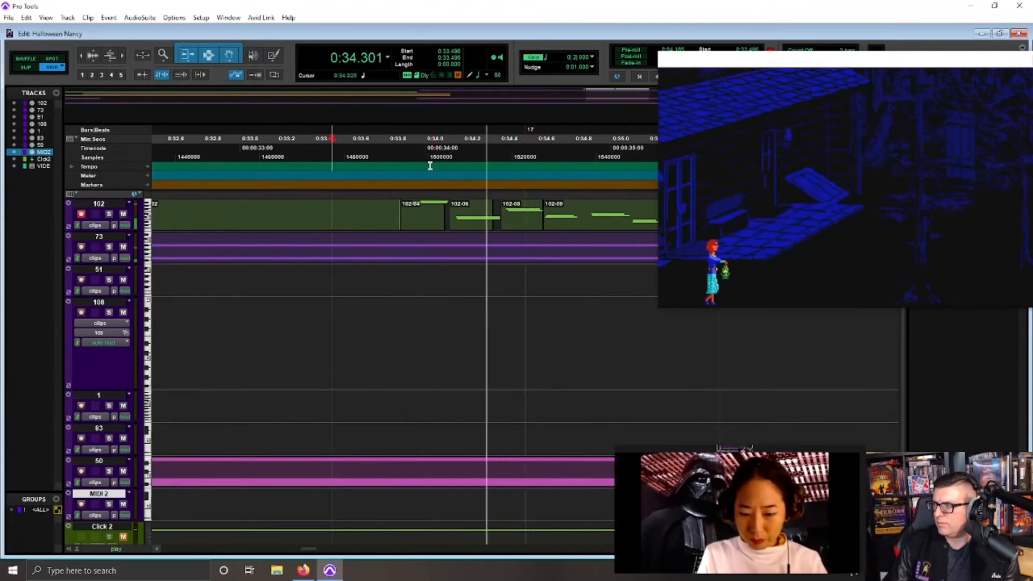
key(space)
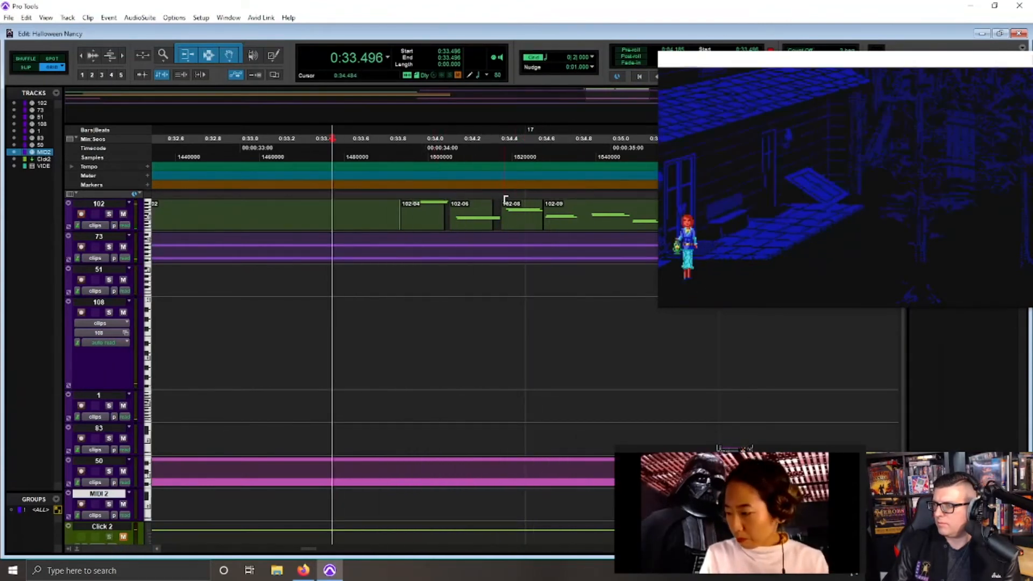
key(space)
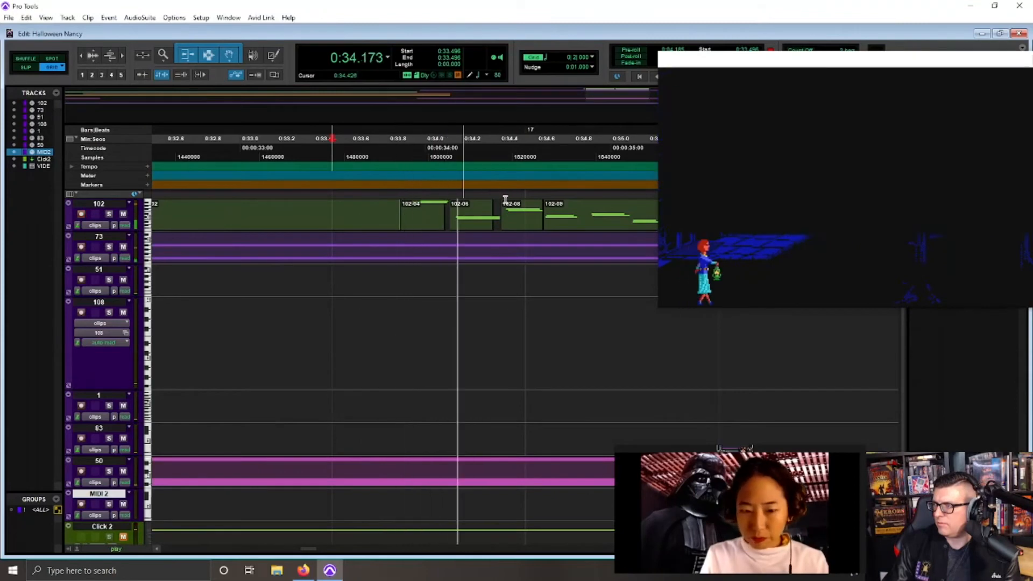
key(space)
Step: Split the third-note clip on track 102 at 0:34.540 and the remaining notes clip just after its first note, isolating the fourth note
click(583, 207)
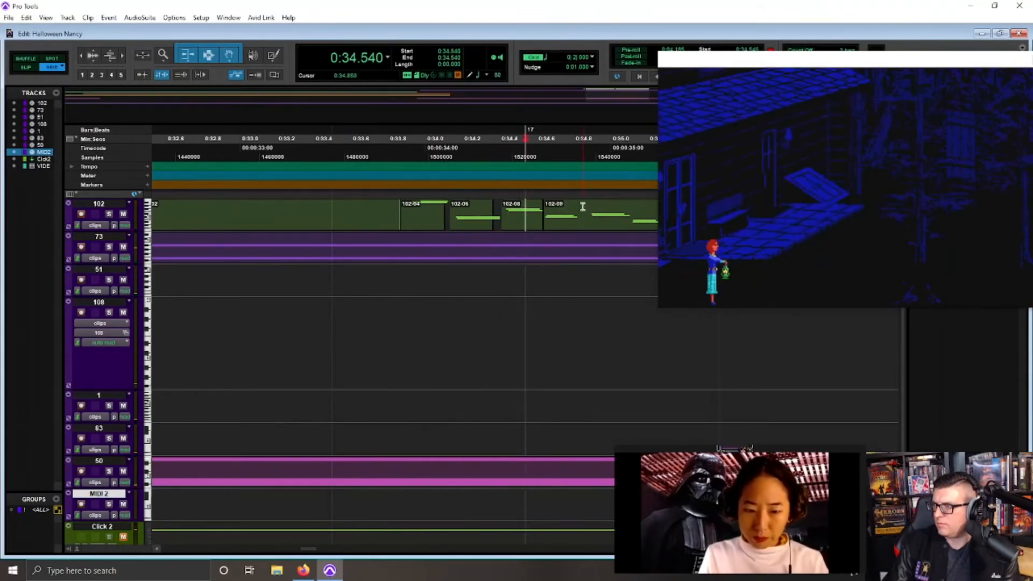
key(ctrl+e)
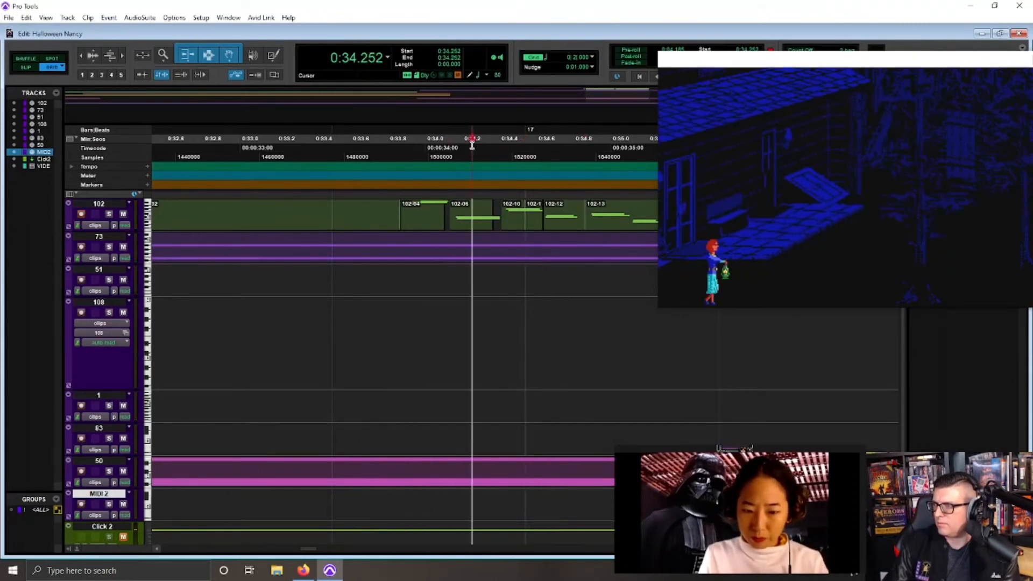
key(space)
key(space)
Step: Move the isolated fourth-note clip on track 102 later to start at about 0:34.68 and play it back from 0:33.496
click(563, 222)
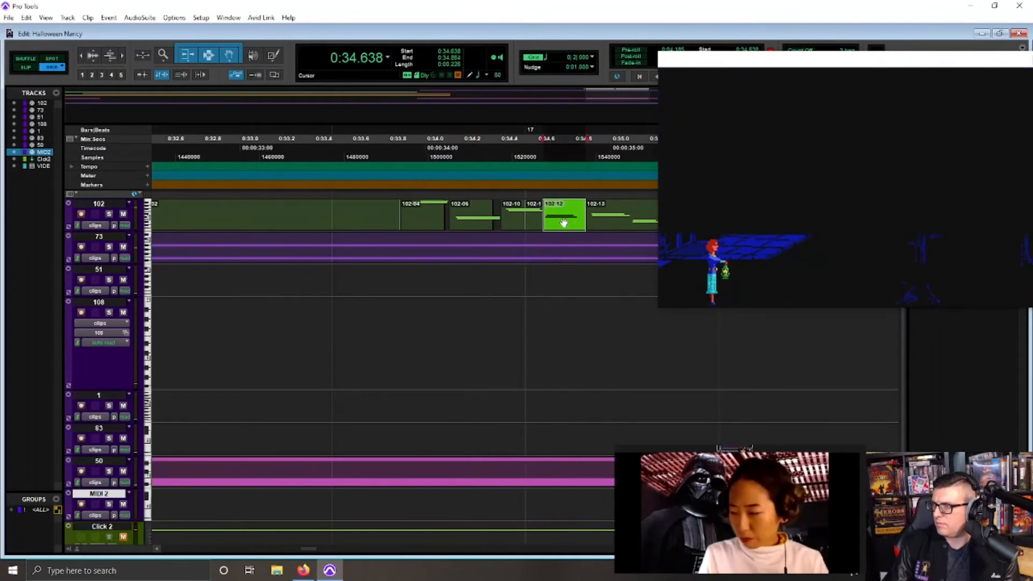
drag(564, 222, 572, 225)
click(425, 148)
key(space)
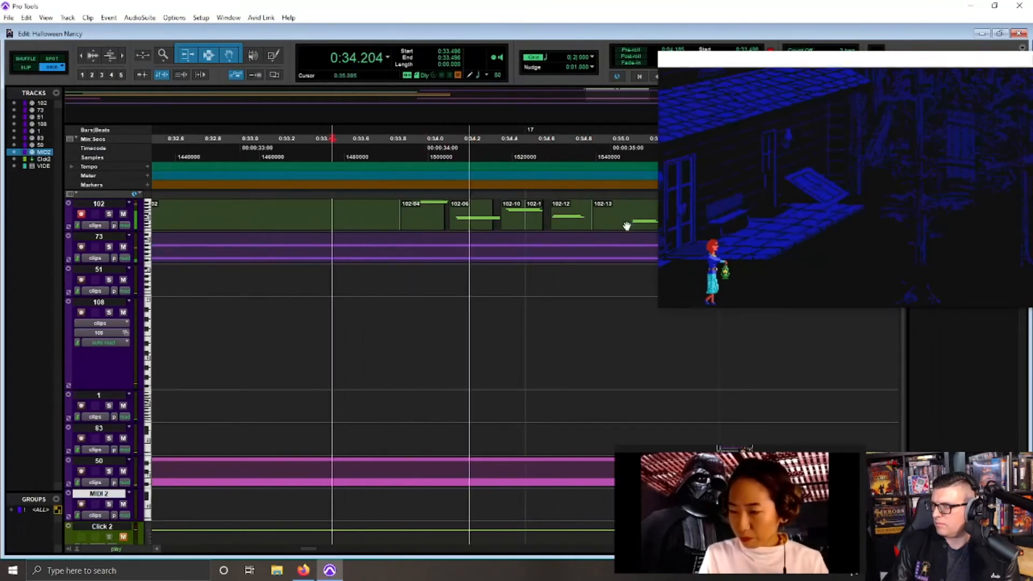
key(space)
Step: Select the final notes clip on track 102 and play the whole cue from 0:33.496 to check its ending
click(628, 227)
key(t)
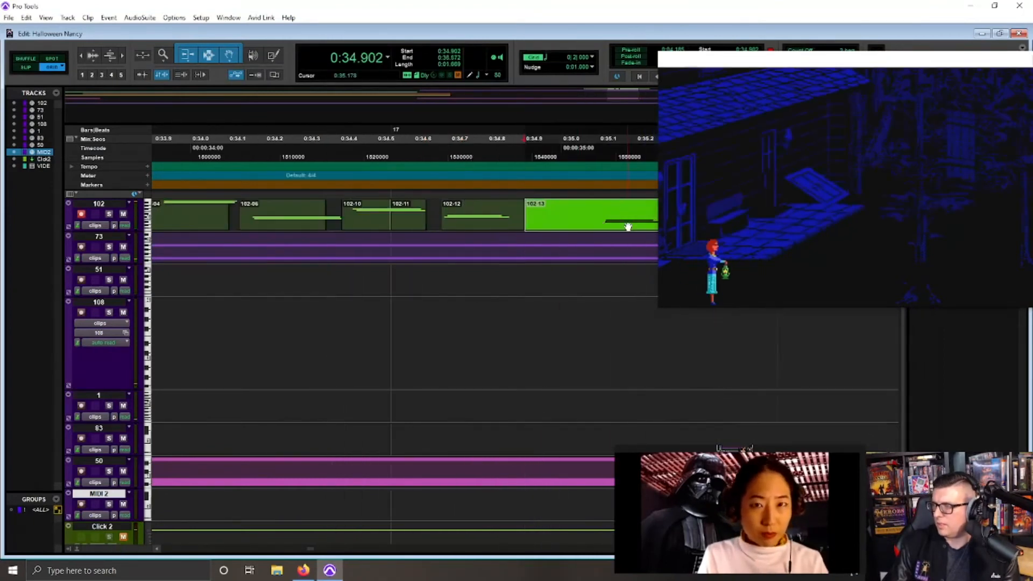
key(t)
key(r)
key(r)
click(346, 160)
key(space)
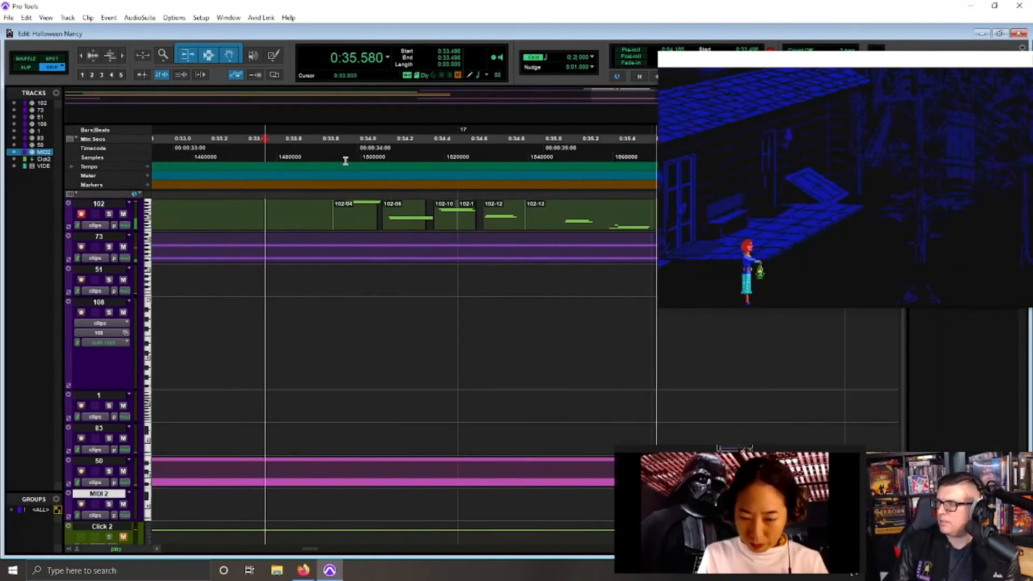
key(space)
Step: Open the final notes clip on track 102 in the MIDI Editor
double_click(580, 223)
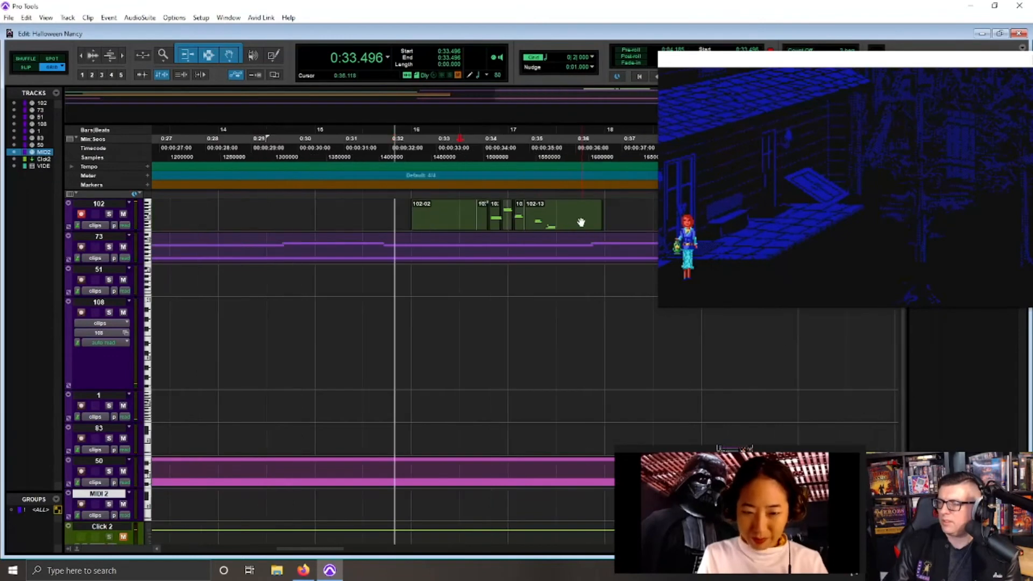
key(r)
key(r)
key(r)
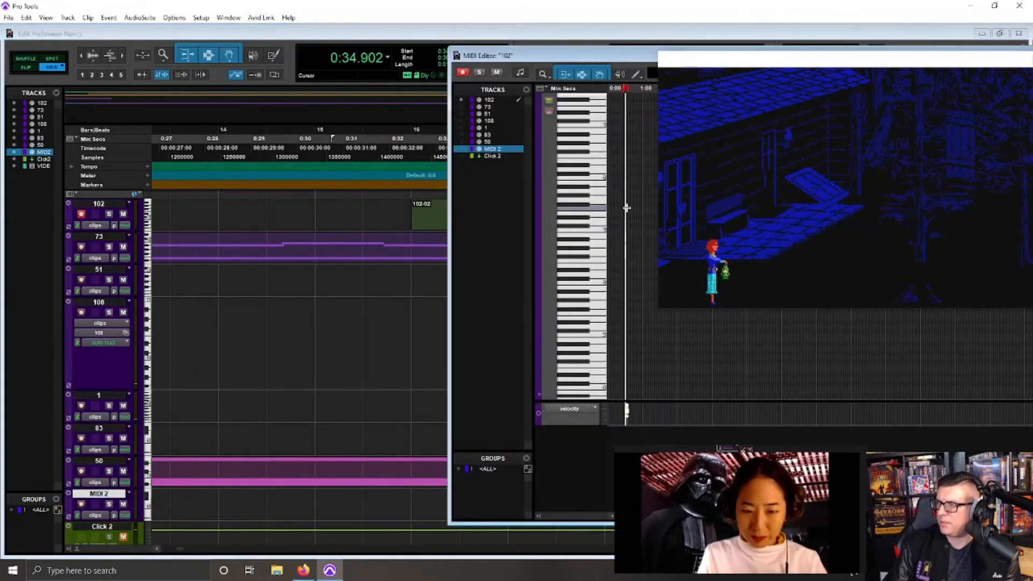
click(626, 207)
key(t)
key(t)
key(t)
key(t)
Step: Move the video window off the MIDI Editor's note area and locate the cue's last notes
drag(757, 65, 202, 82)
click(814, 221)
key(t)
key(t)
key(t)
key(t)
click(781, 243)
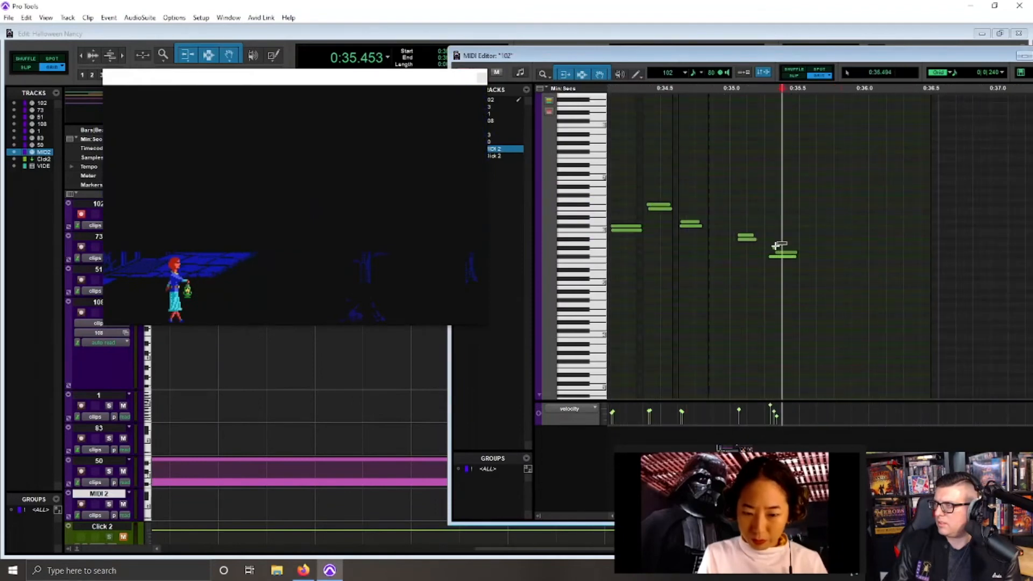
click(771, 240)
key(r)
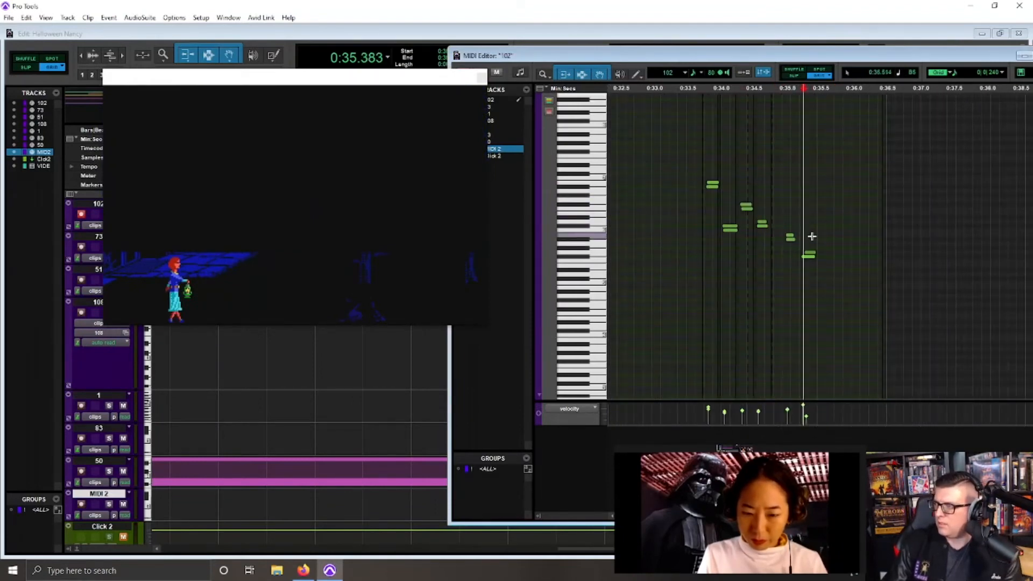
Step: Duplicate the cue's last note pair at a lower pitch to start at 0:35.714 and play the ending
click(807, 255)
click(832, 275)
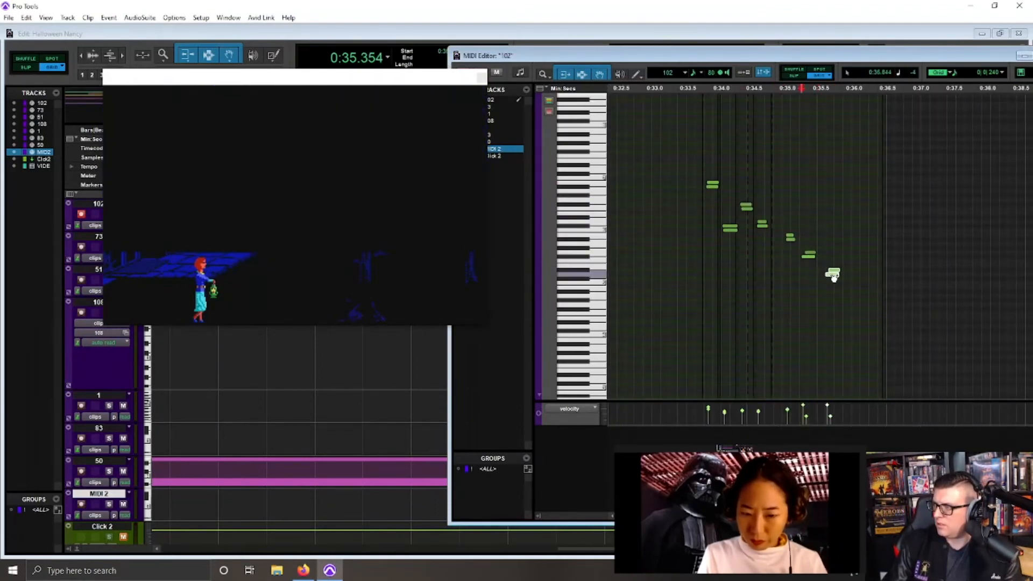
key(space)
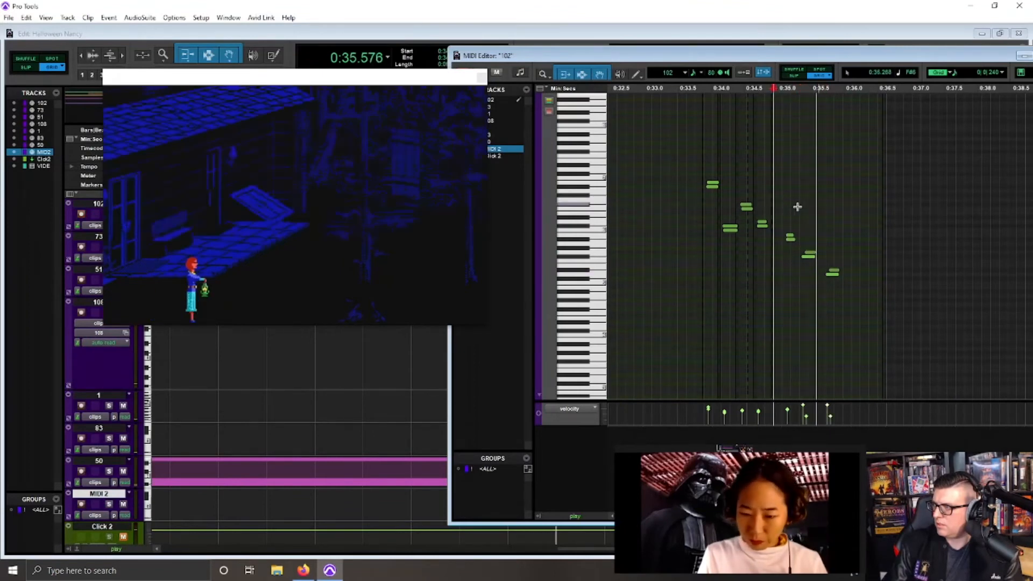
click(834, 274)
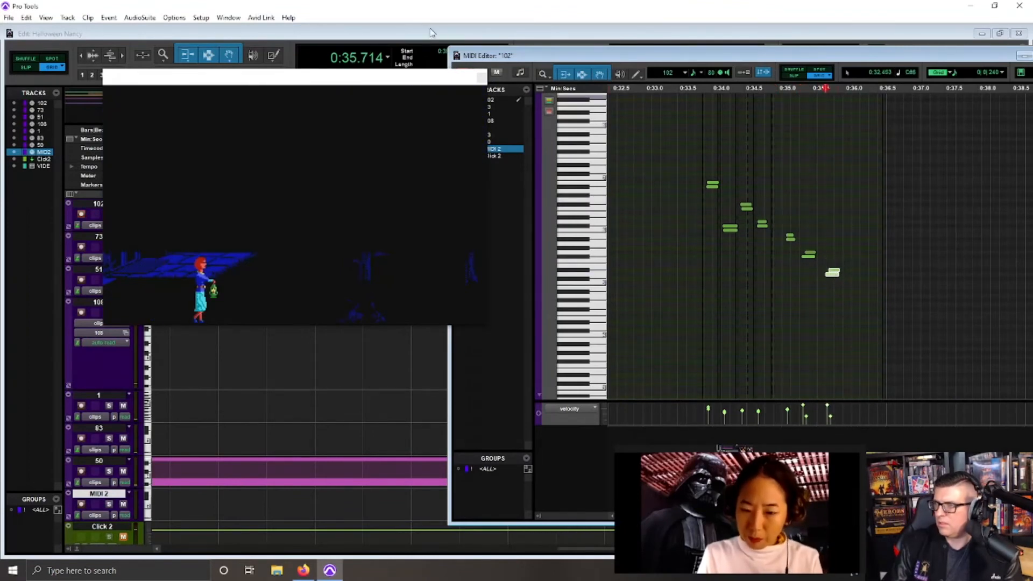
Step: Close the video window, move the MIDI Editor aside and return to the Edit window
click(480, 78)
drag(519, 56, 720, 48)
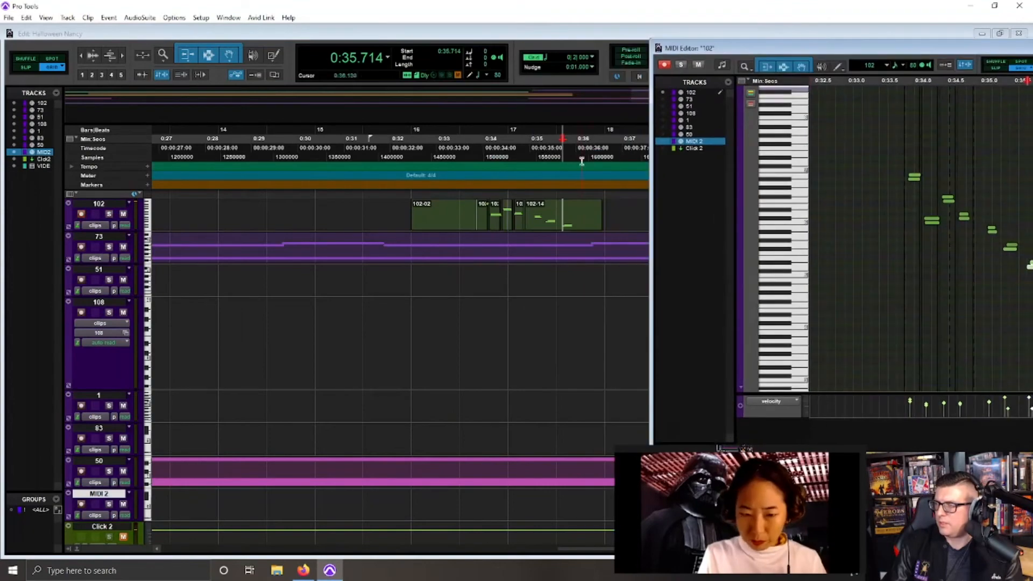
click(586, 204)
Step: Reopen the Video window, place it clear of the track 102 clips and play from 0:34.540
key(ctrl+])
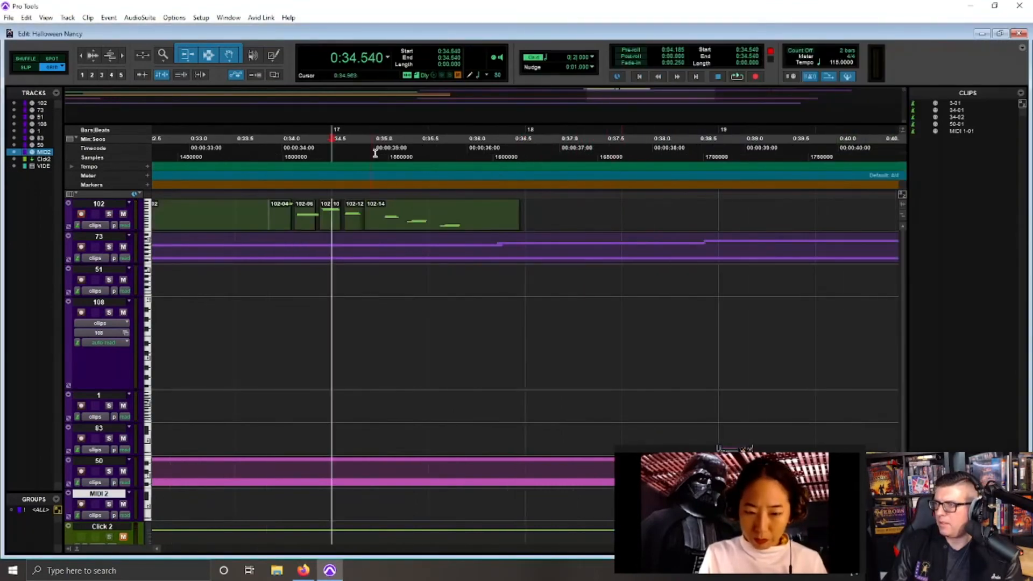
key(space)
key(space)
click(228, 17)
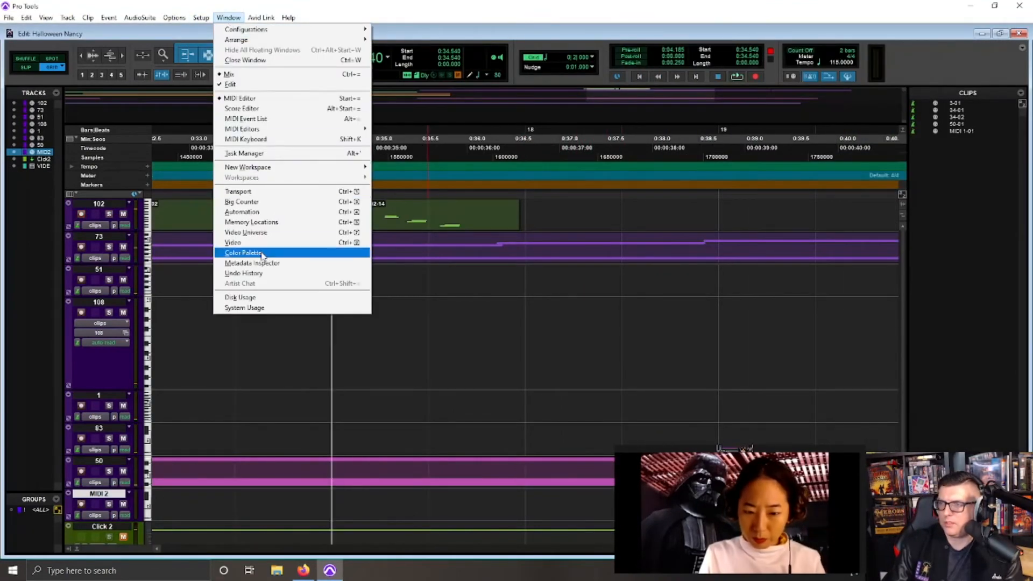
click(262, 242)
drag(323, 78, 786, 64)
key(space)
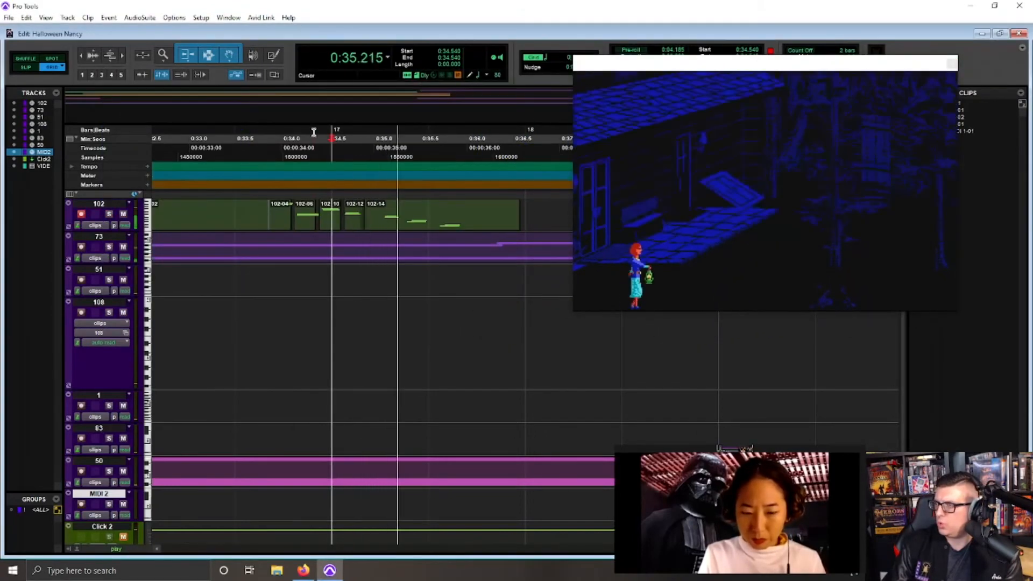
Step: Replay the track 102 cue repeatedly from 0:33.496 to check its notes against the character's steps in the video
click(271, 146)
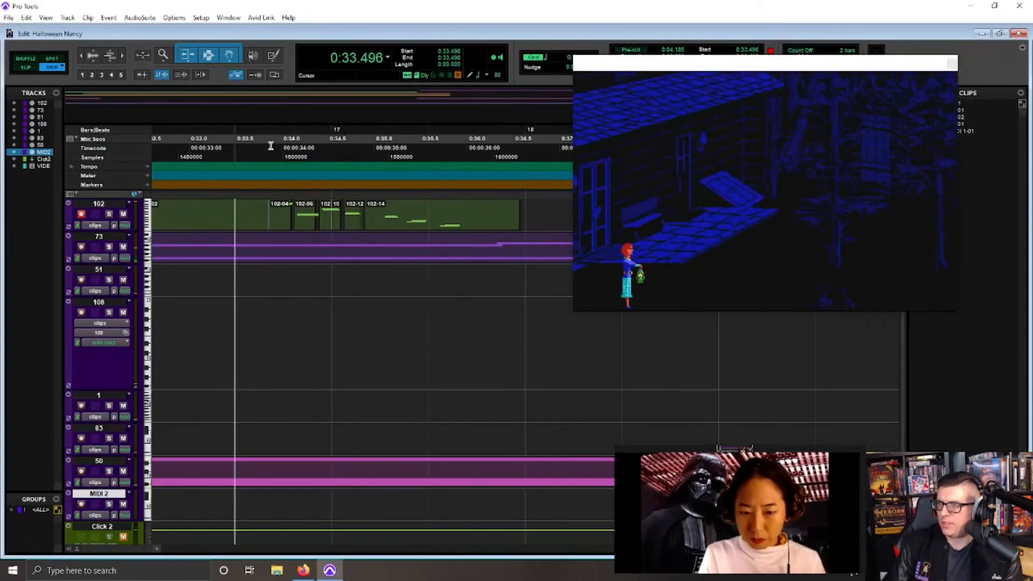
key(space)
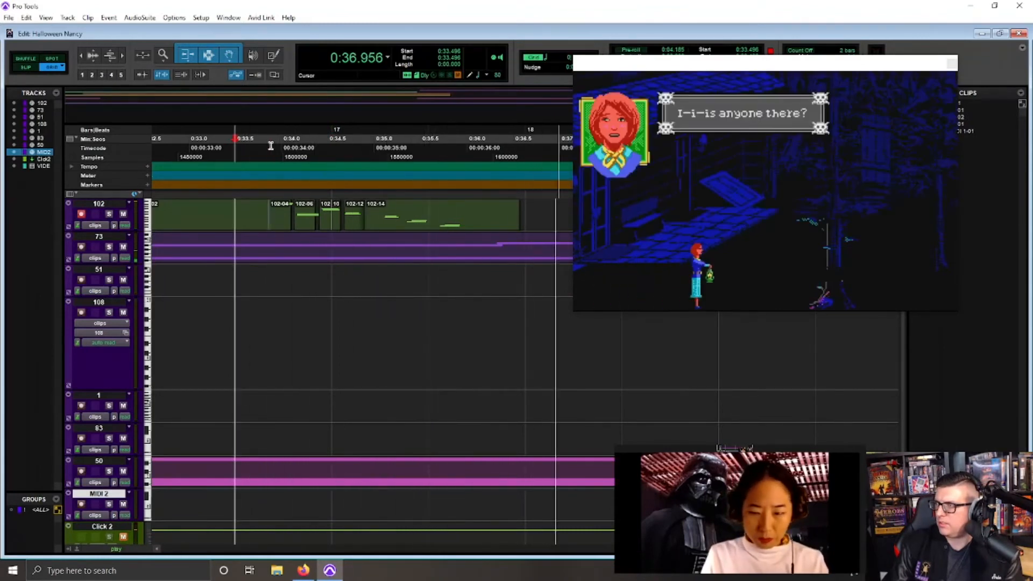
key(space)
key(space)
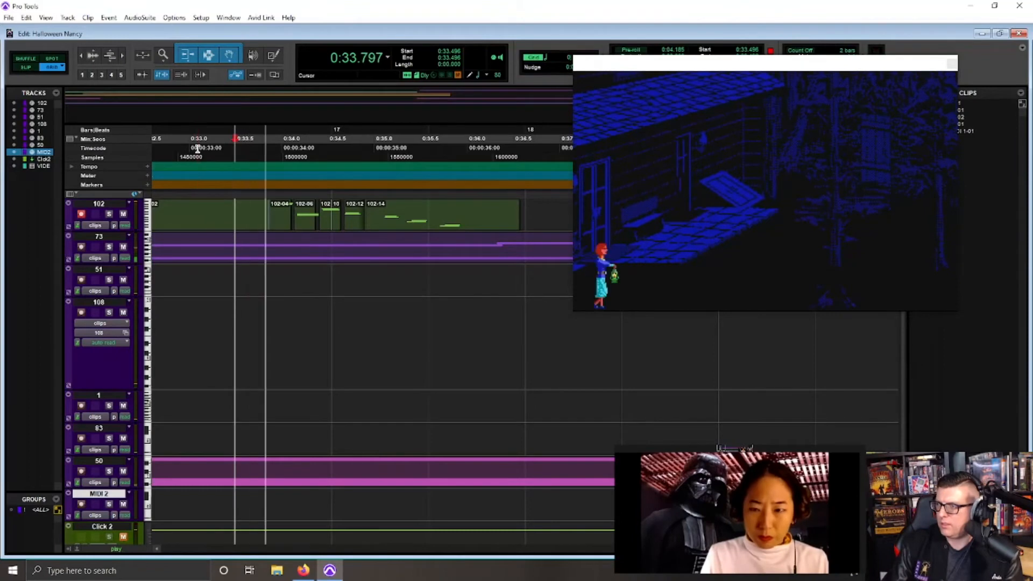
key(space)
key(space)
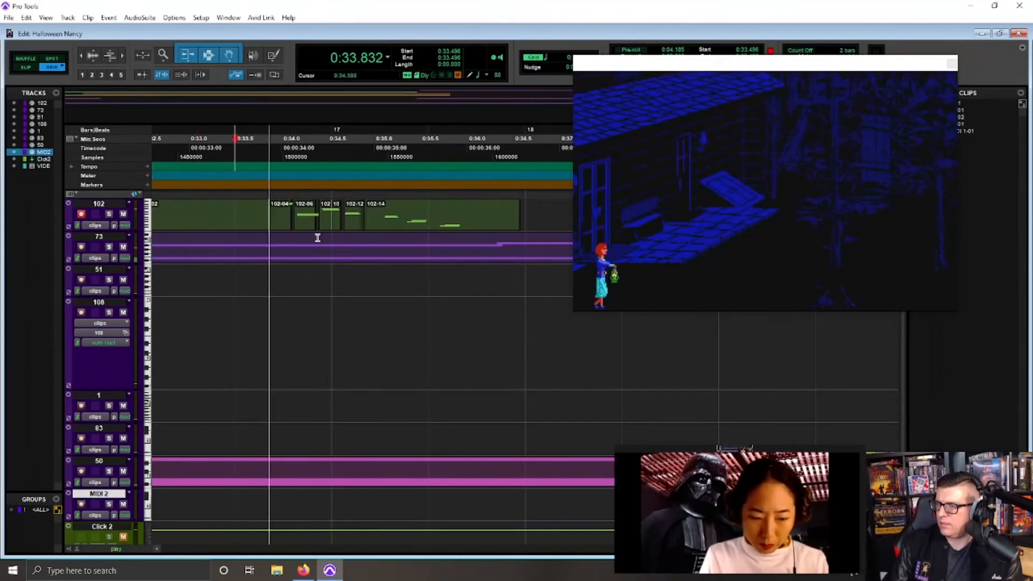
key(space)
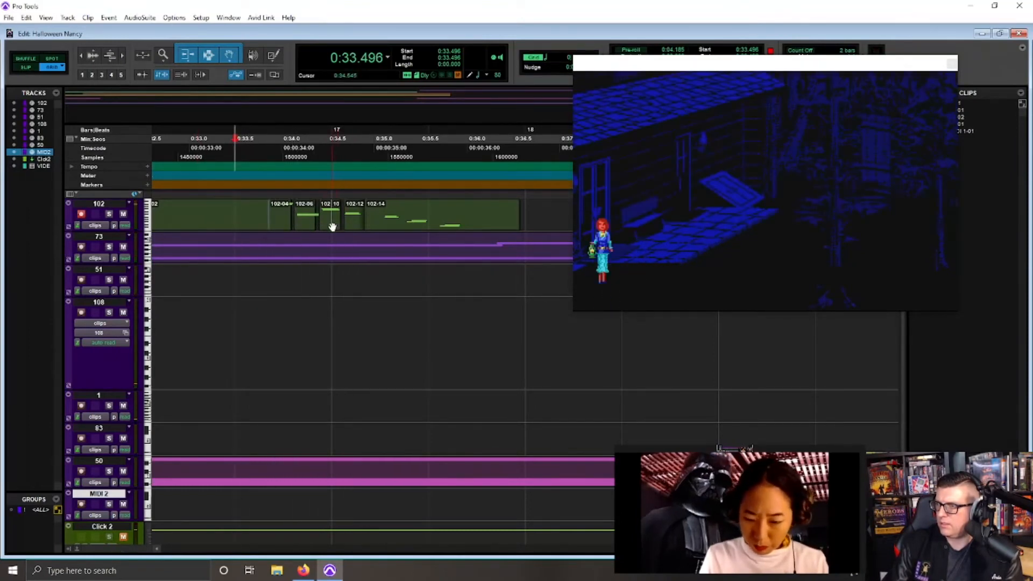
click(332, 226)
click(242, 155)
key(space)
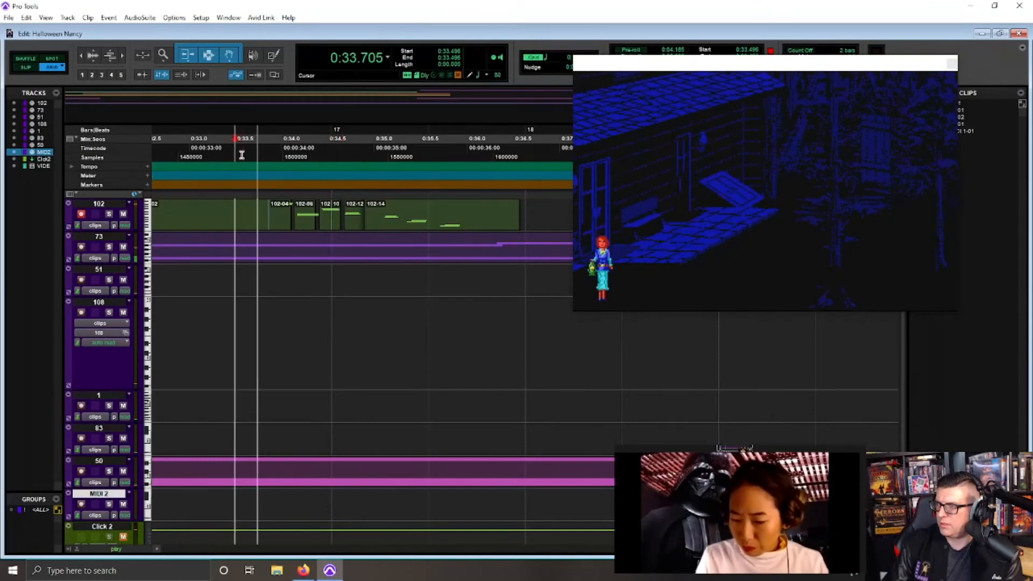
key(space)
key(space)
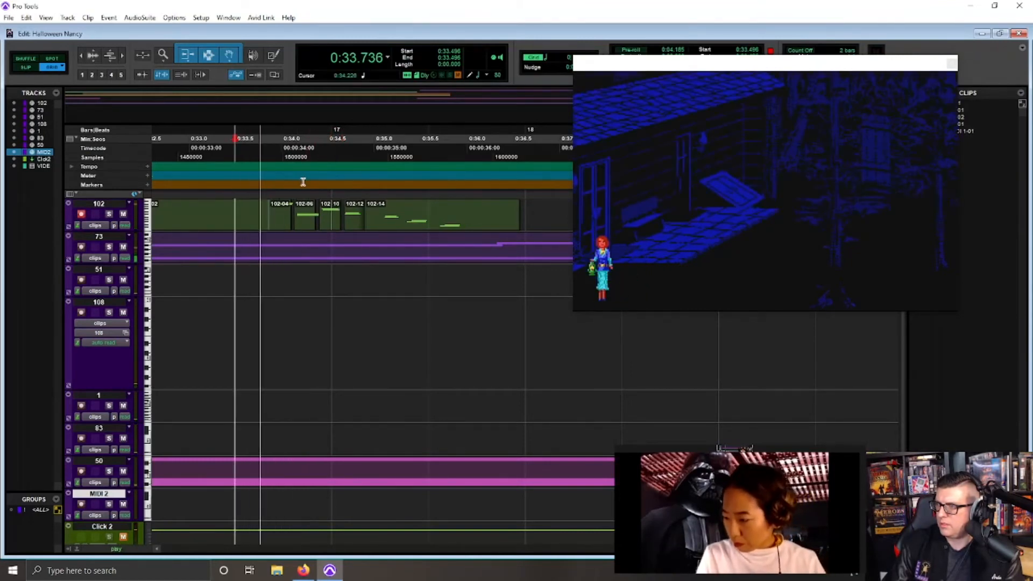
key(space)
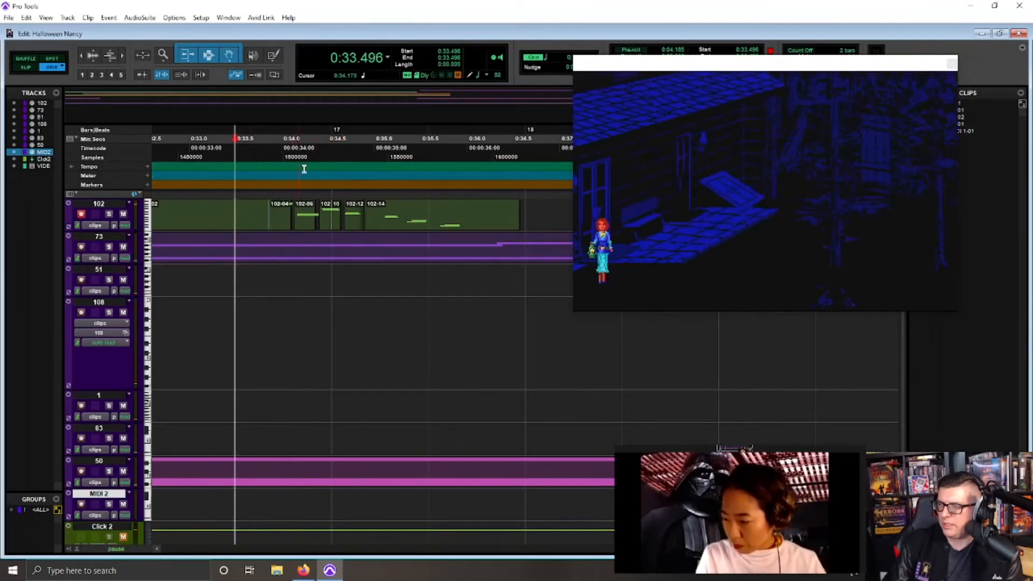
key(space)
key(space)
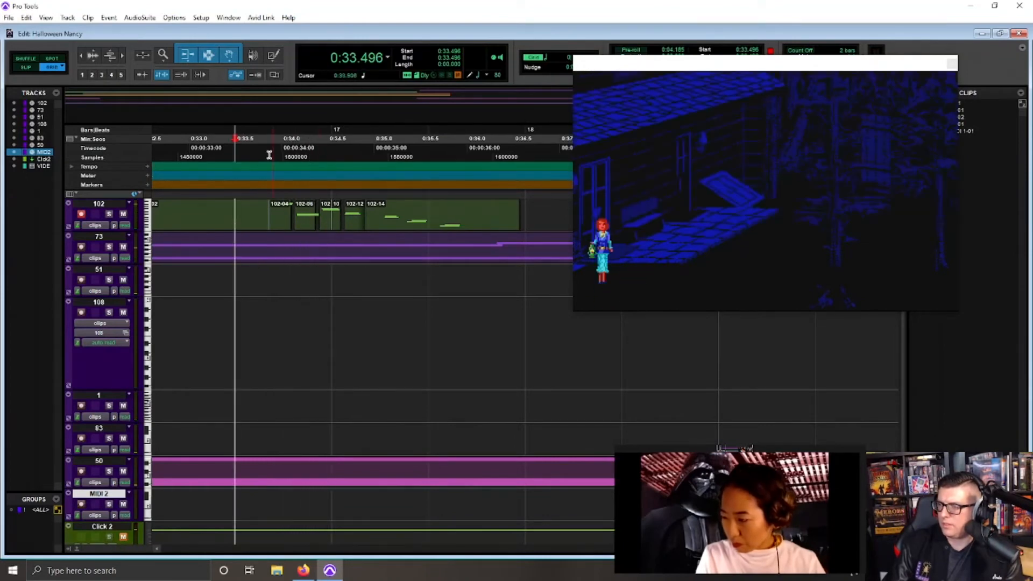
key(space)
key(space)
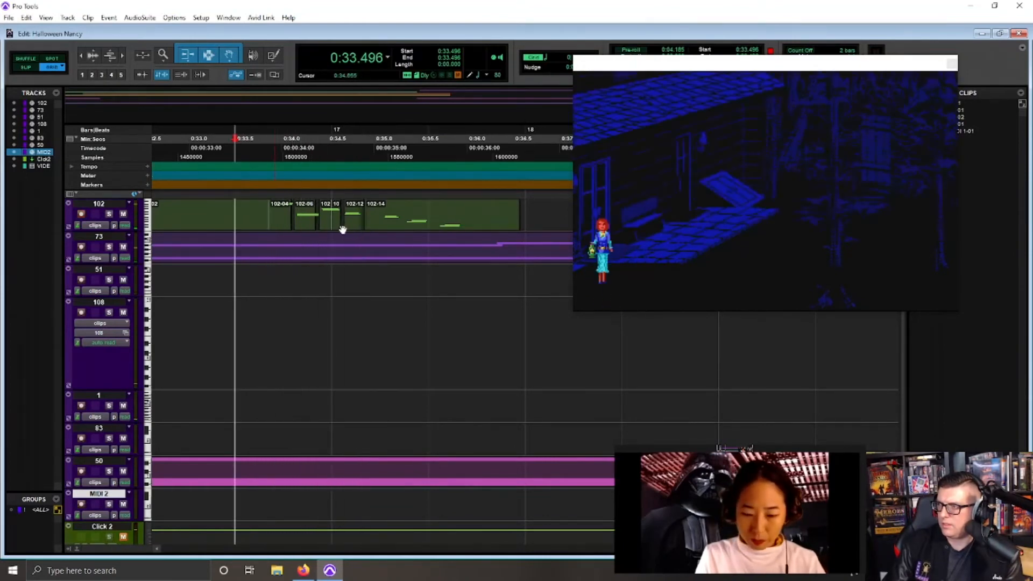
key(space)
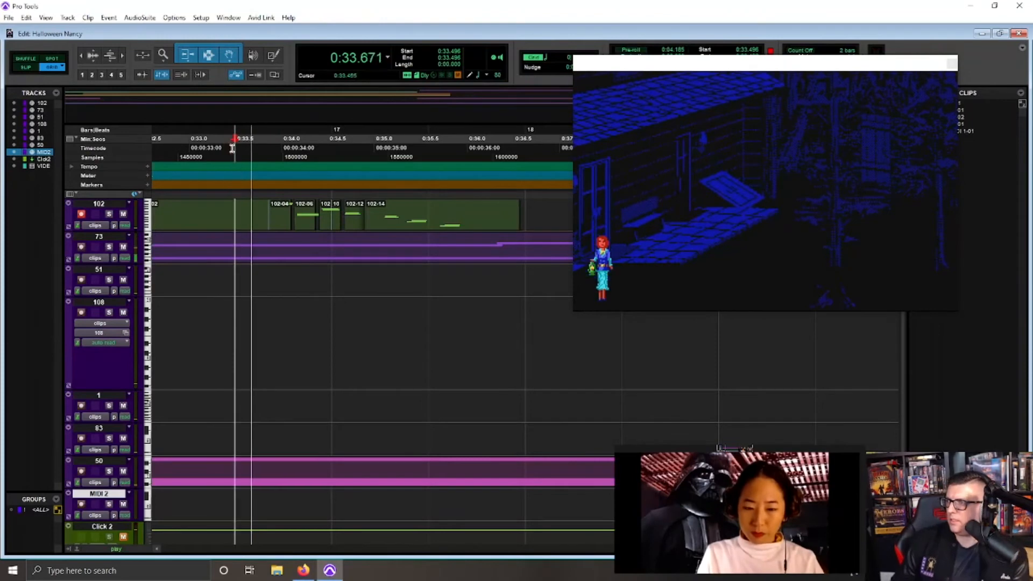
key(space)
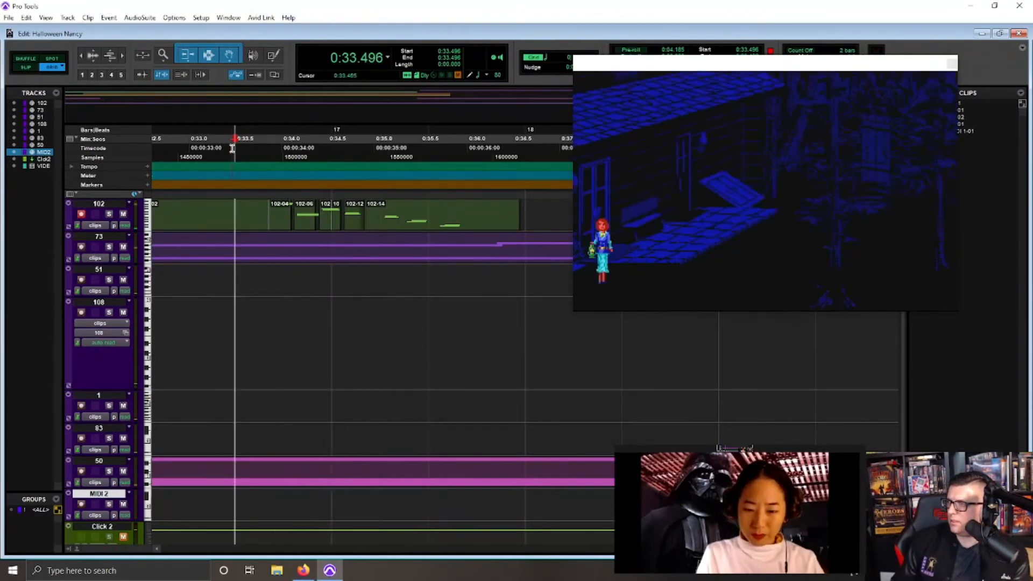
key(space)
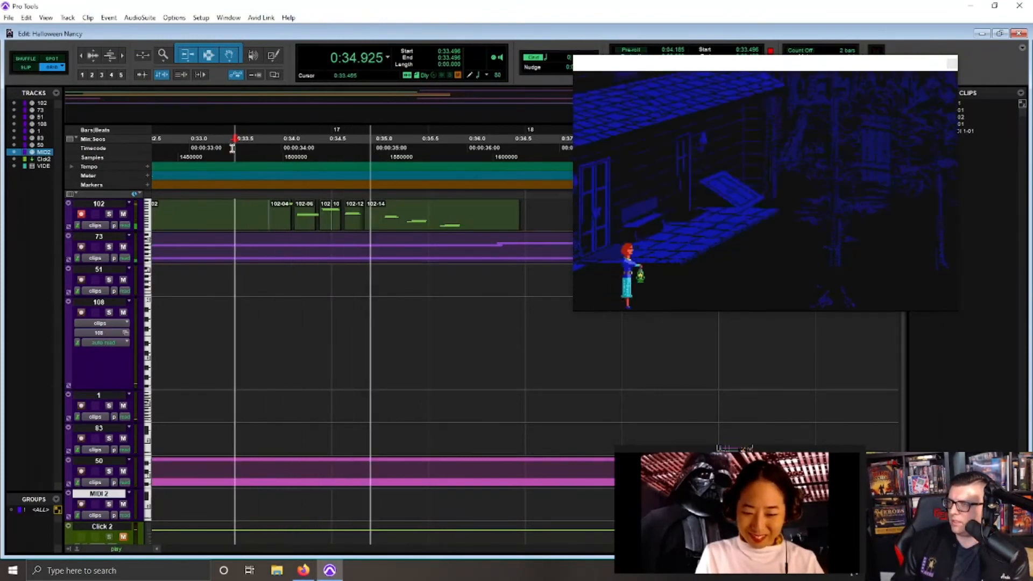
key(ctrl+bracketleft)
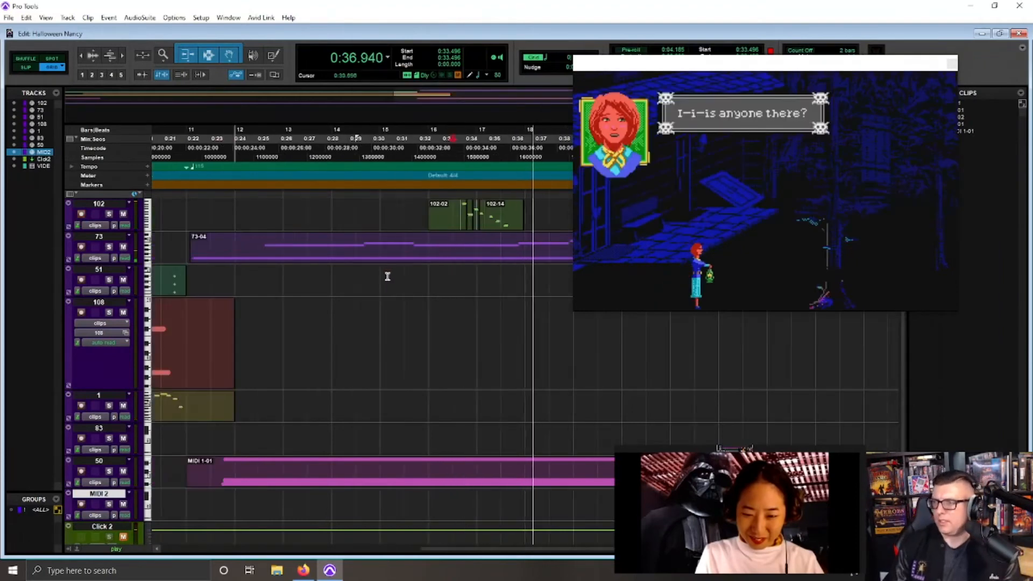
key(space)
Step: Play the session from 0:22.018 with the video window enlarged, and shrink the window back clear of the clips
click(355, 159)
key(space)
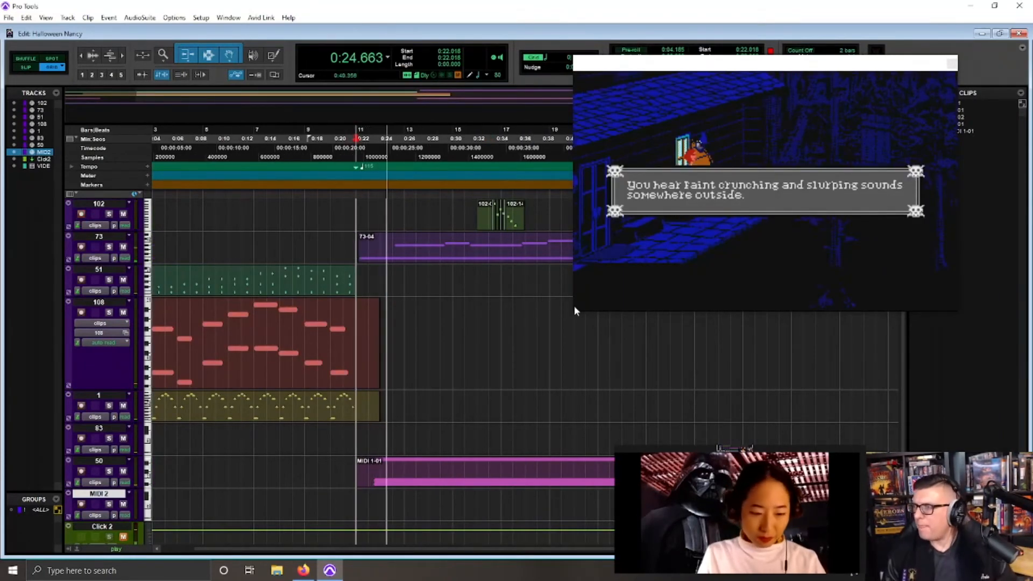
drag(573, 310, 208, 441)
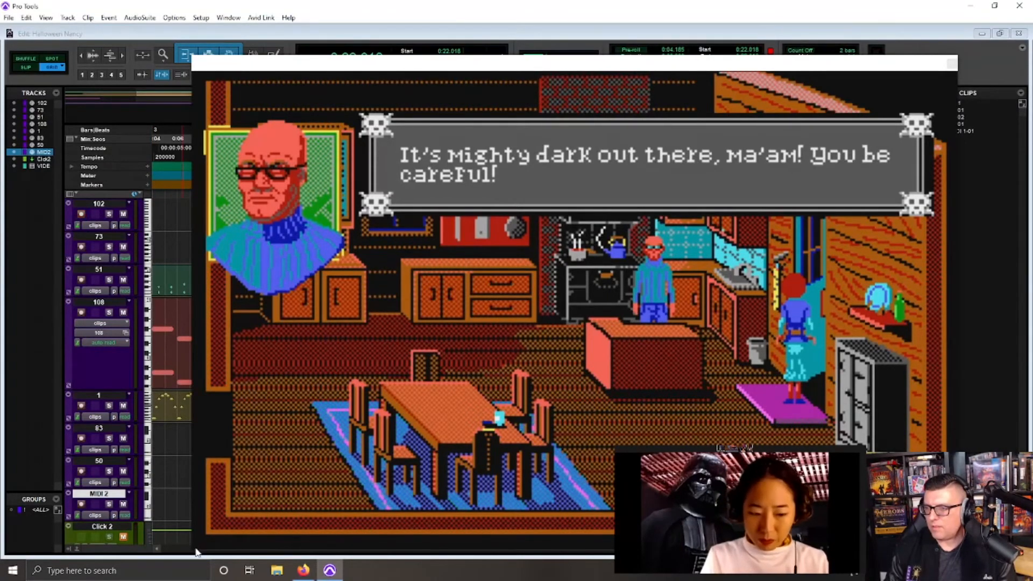
drag(197, 552, 569, 415)
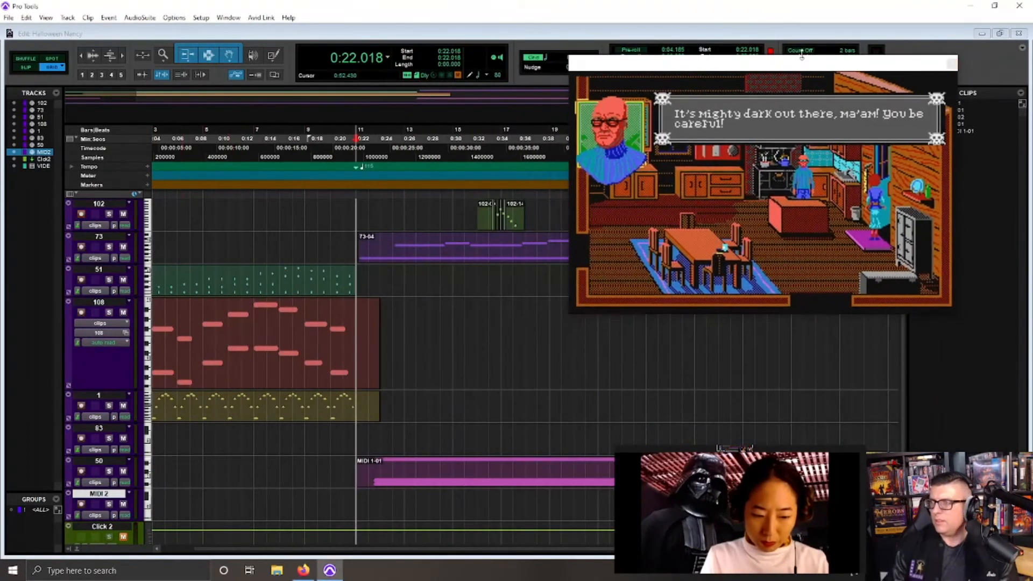
drag(802, 60, 826, 73)
Step: Play the track 102 cue from 0:32.453 against the video and on through to the Happy Halloween title
click(472, 160)
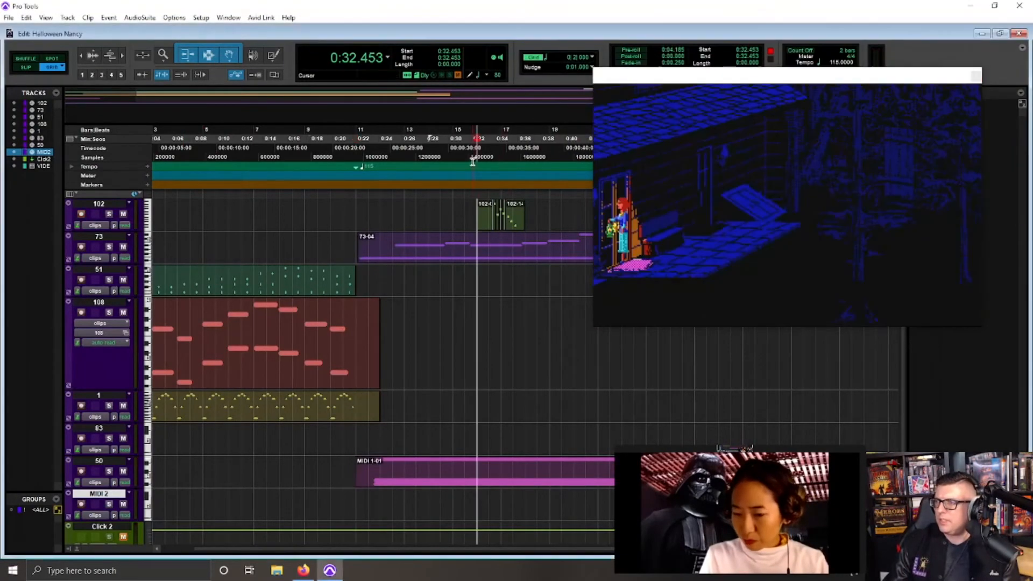
key(space)
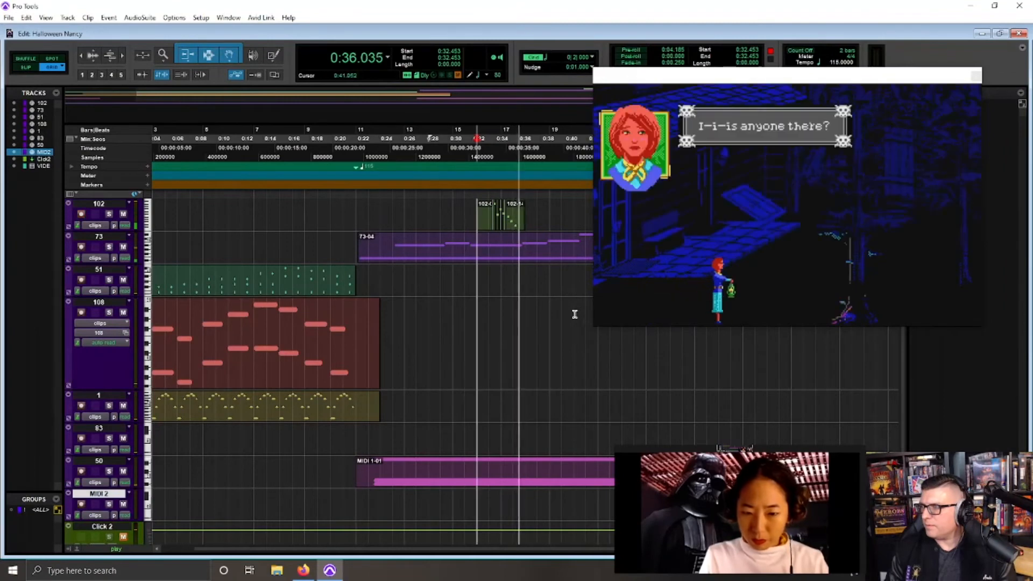
key(space)
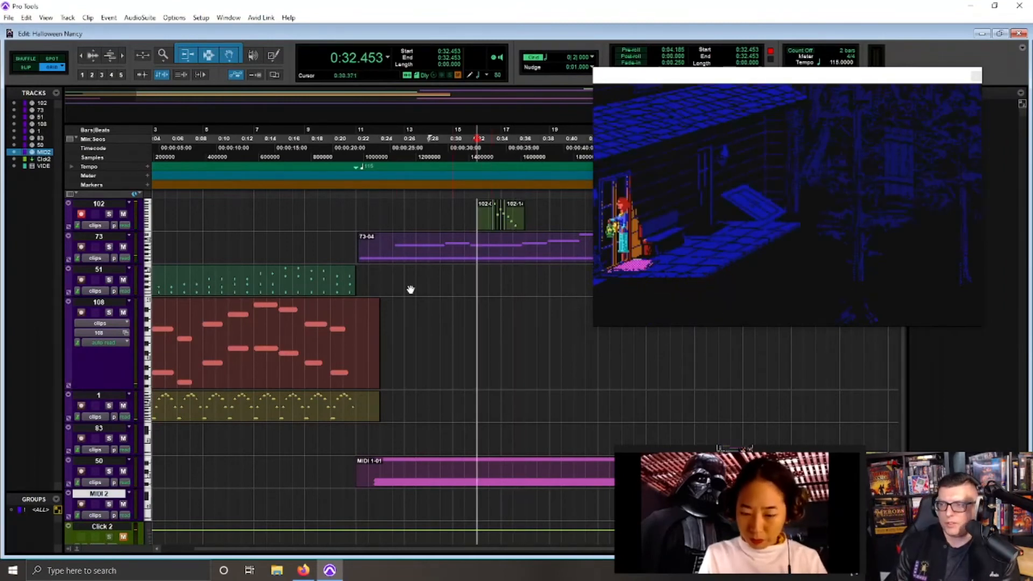
key(ctrl+[)
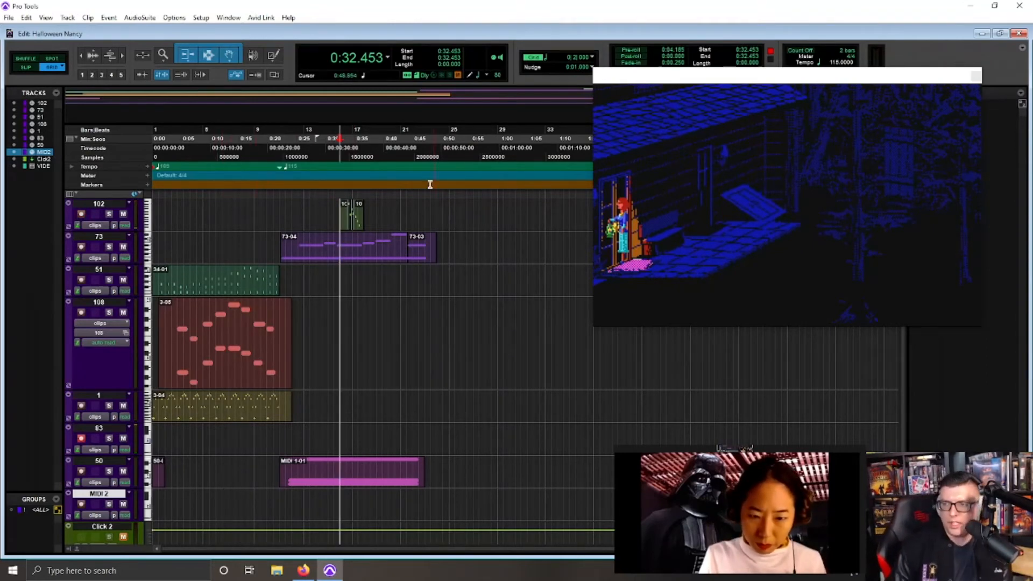
key(space)
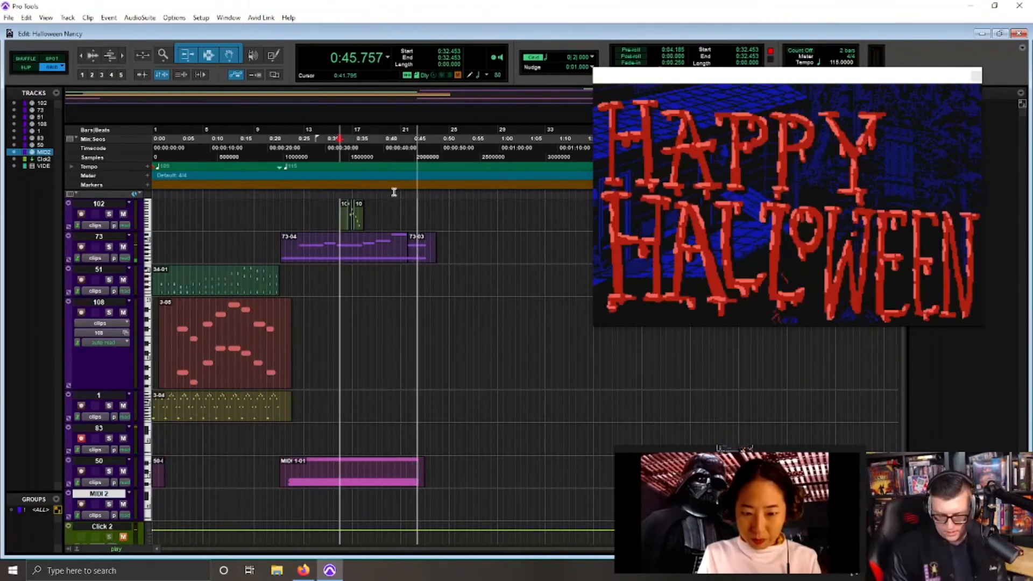
key(space)
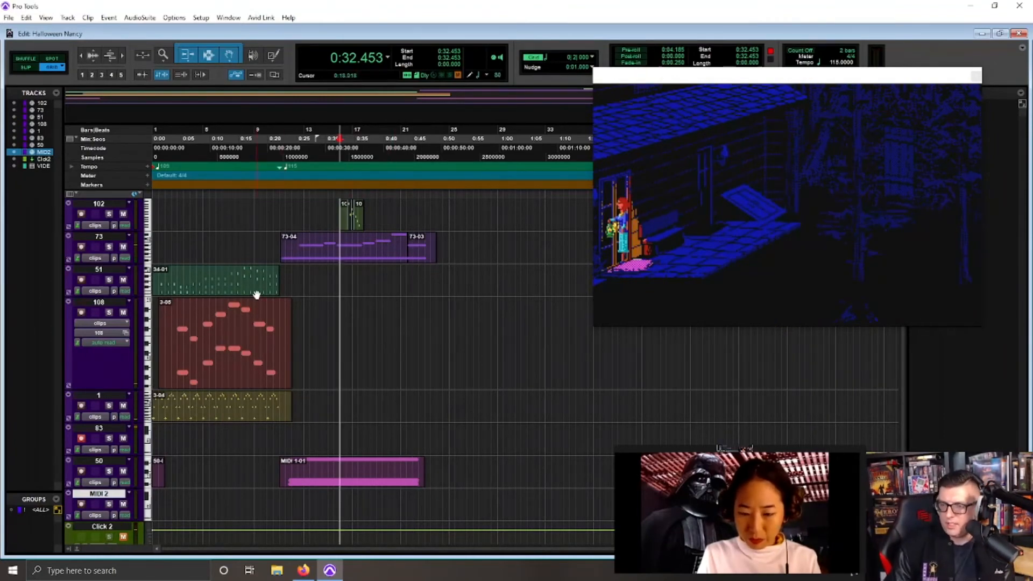
Step: Audition patches 112, 116 and 117 for track 83, set its patch to 120 and return to the Edit window
key(ctrl+equal)
click(293, 447)
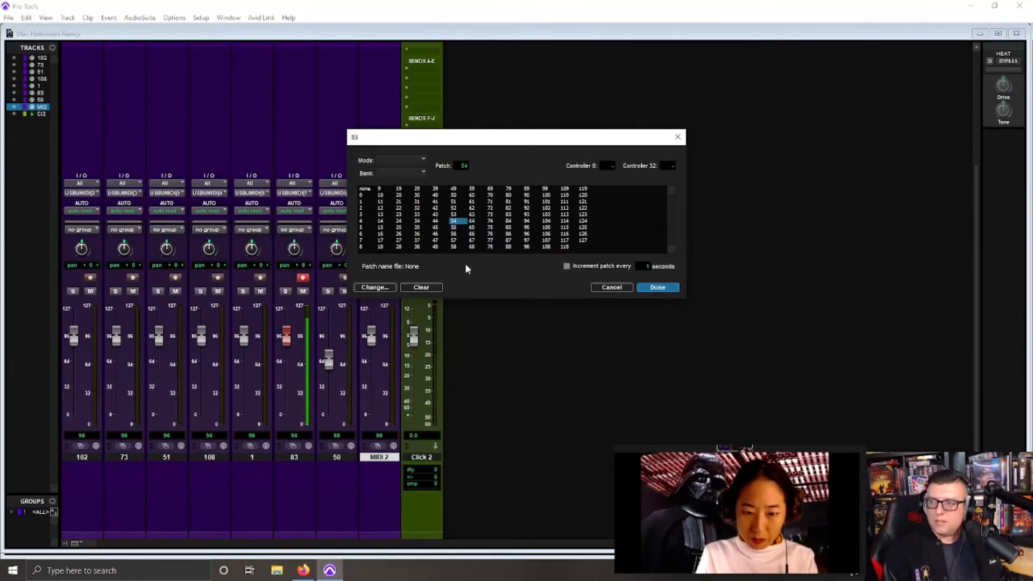
click(554, 215)
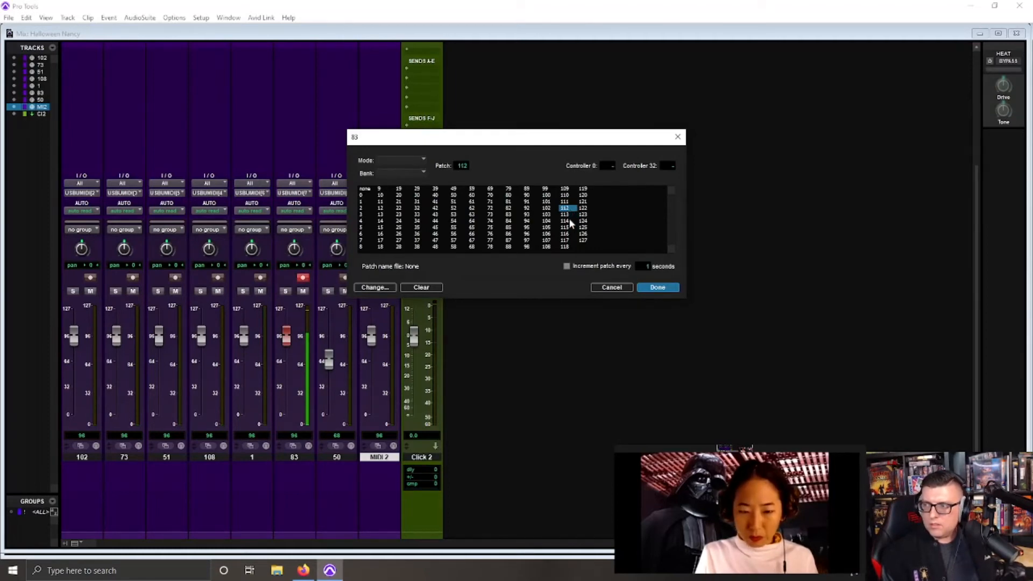
click(568, 235)
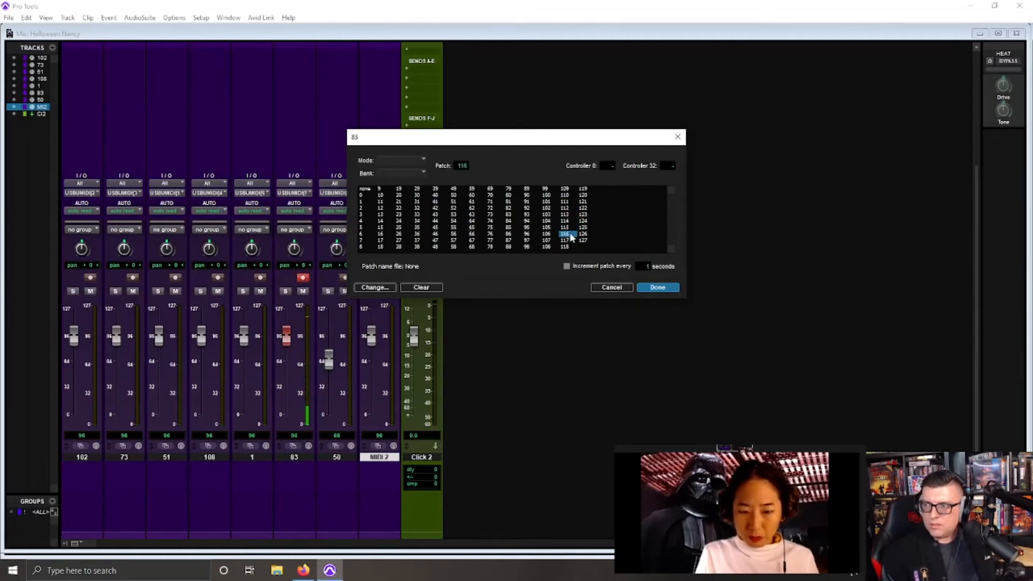
click(568, 240)
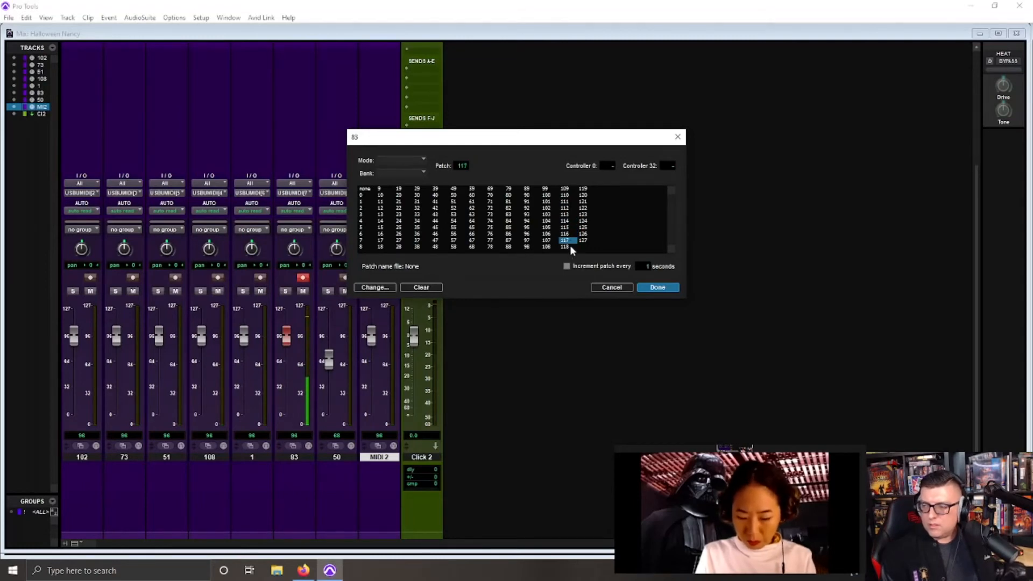
click(586, 195)
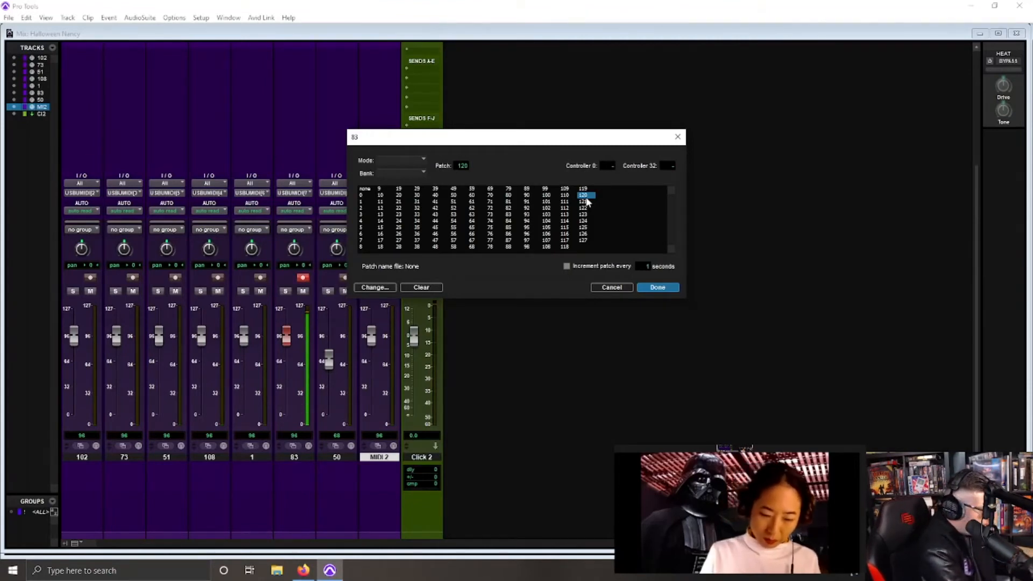
click(647, 288)
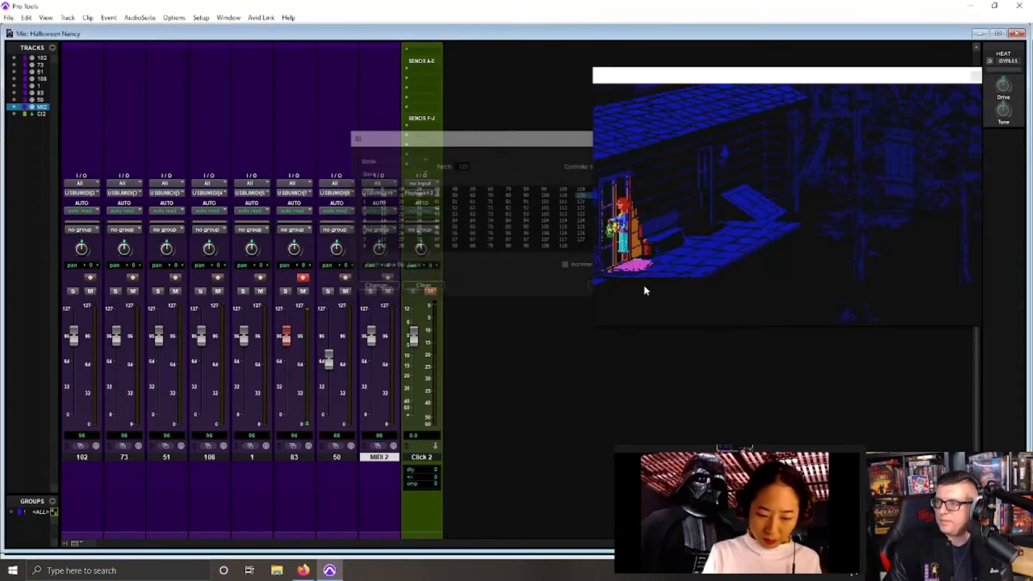
key(ctrl+equal)
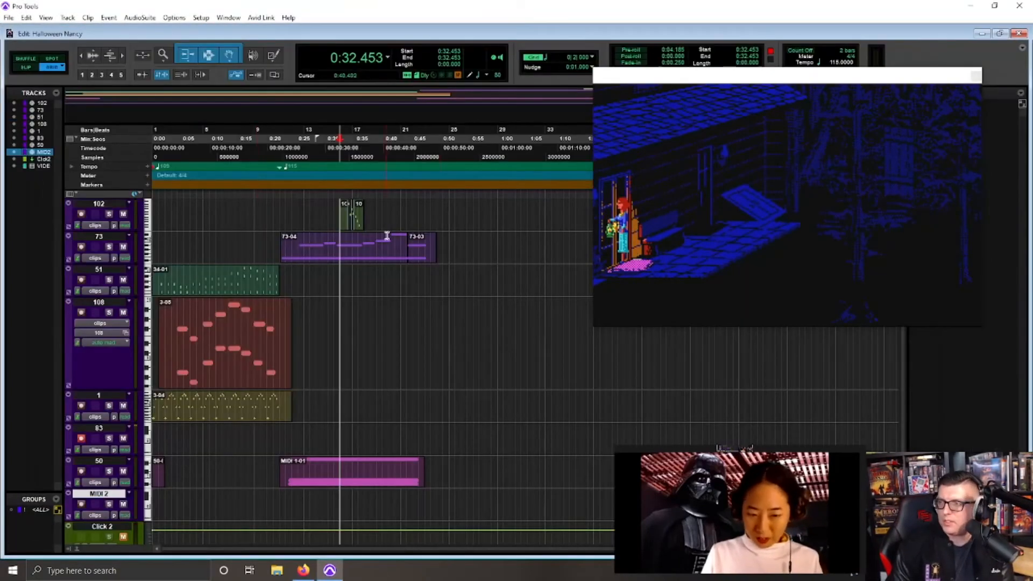
Step: Play the scene from 0:36.627 through to the Happy Halloween title to rehearse the new track 83 sound
click(363, 159)
key(space)
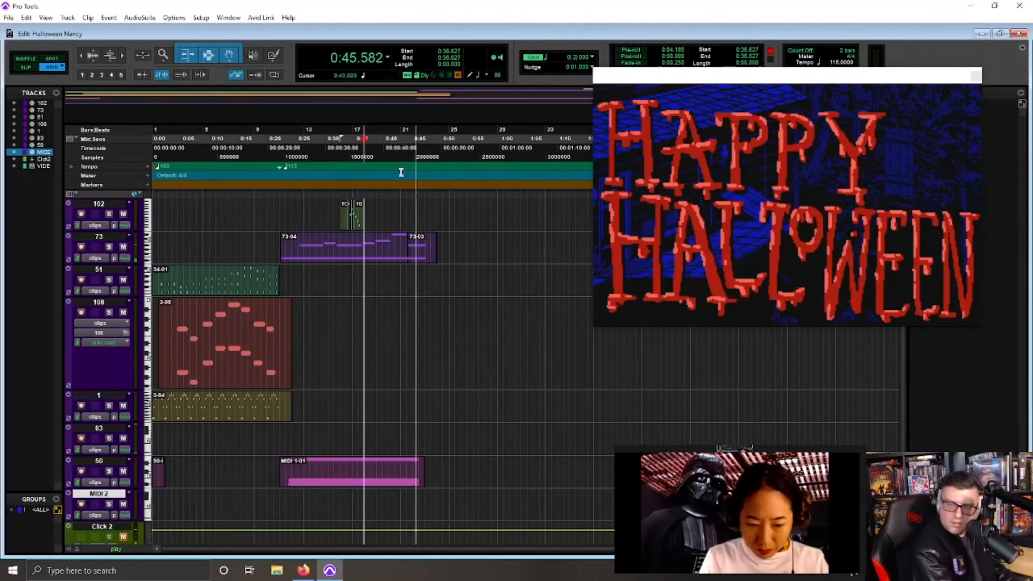
key(space)
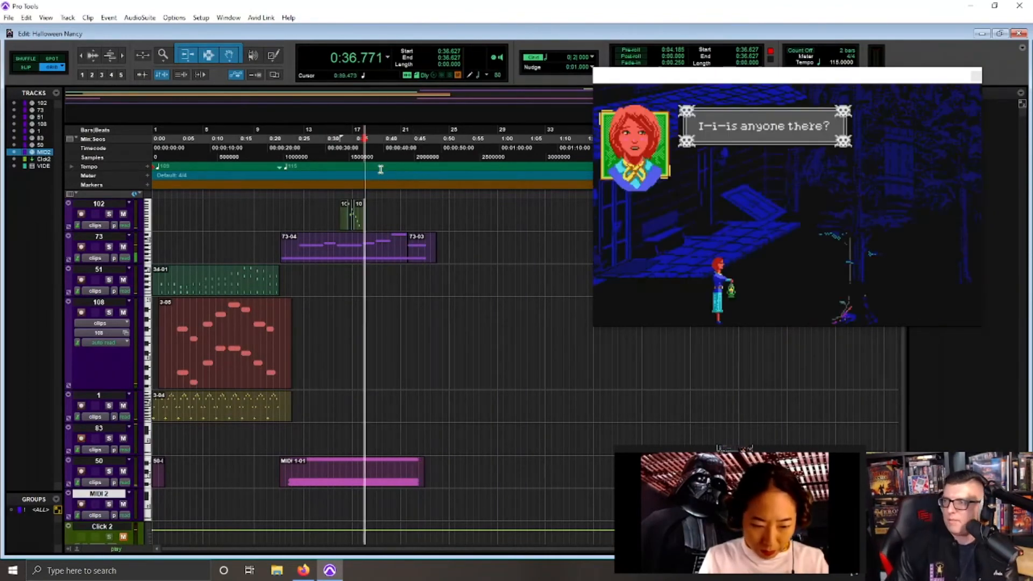
Step: Rehearse the track 83 part from 0:39.757, and record it from 0:36.627 through to the Happy Halloween title
click(385, 148)
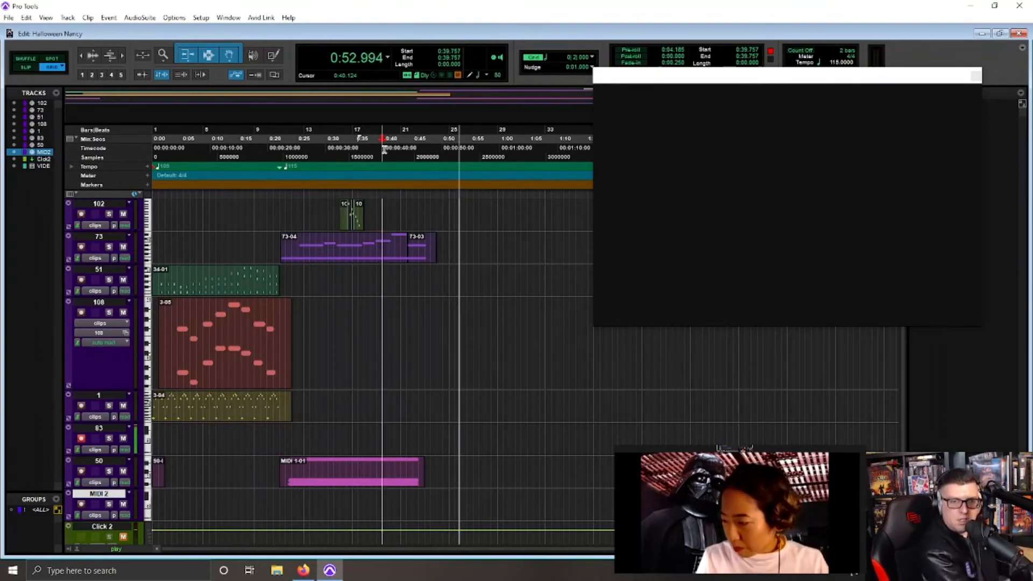
key(space)
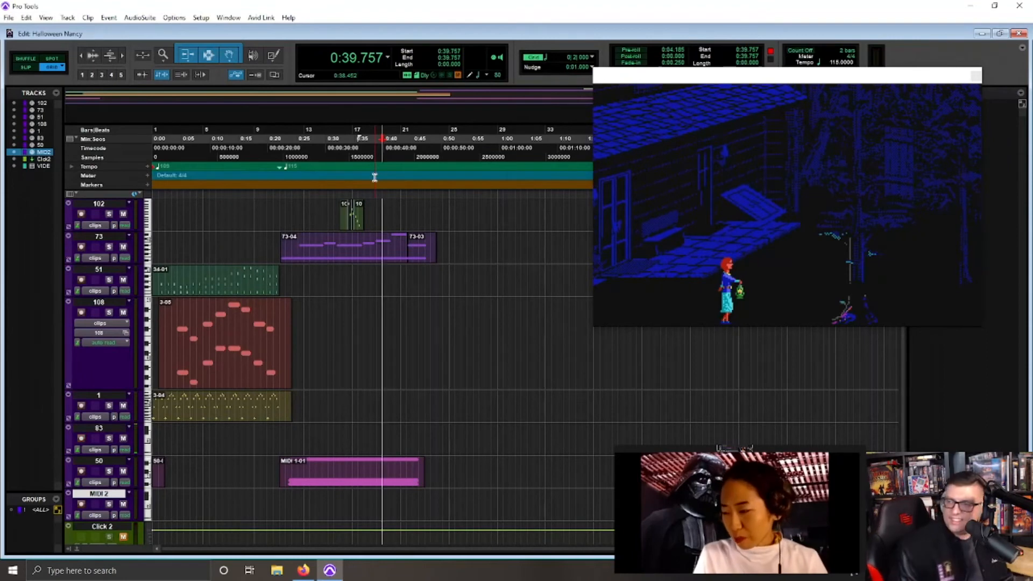
click(375, 144)
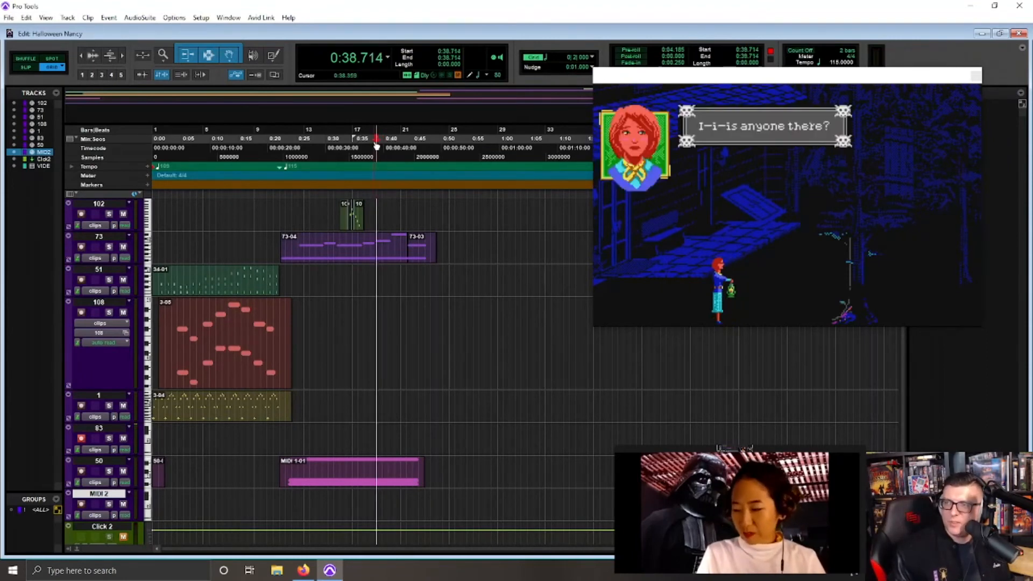
click(365, 145)
key(ctrl+space)
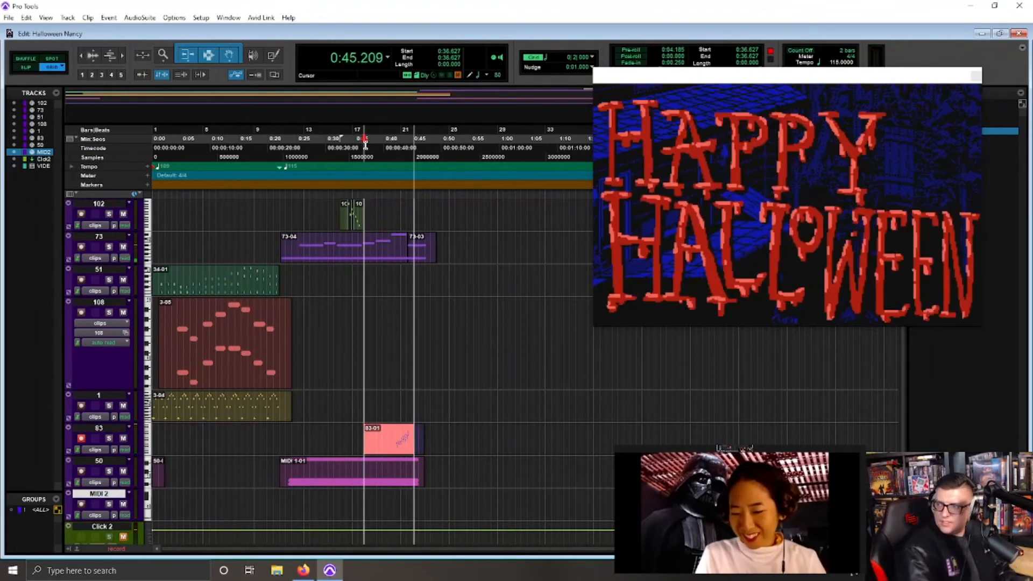
key(space)
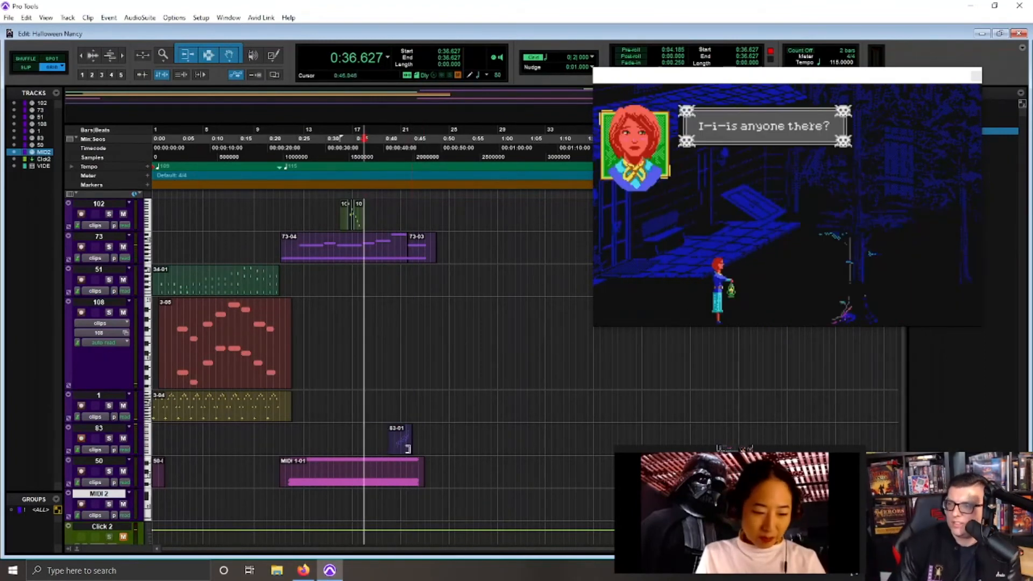
Step: Play the newly recorded track 83 clip from 0:41.844 against the video
click(395, 440)
key(space)
key(t)
key(t)
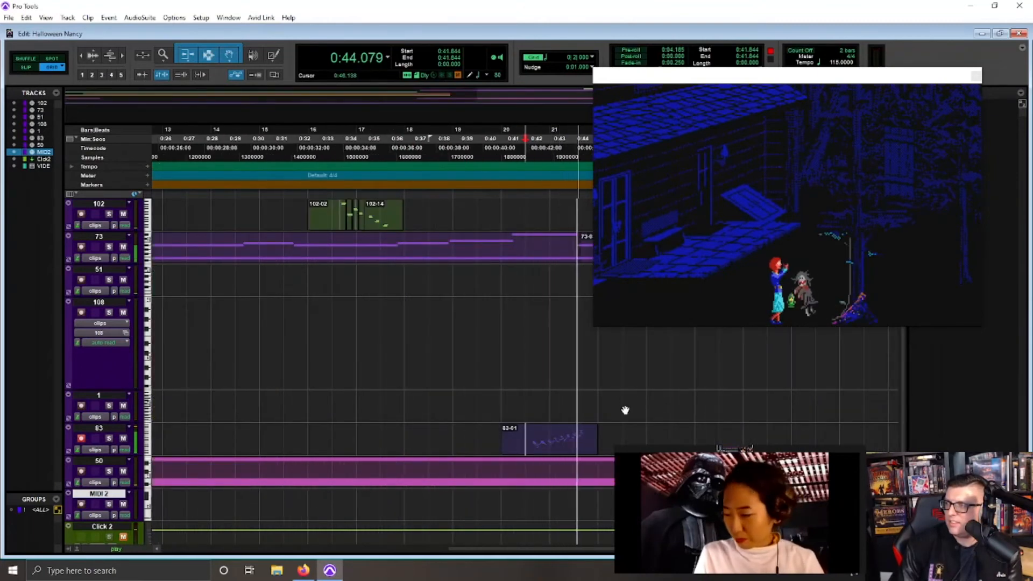
key(space)
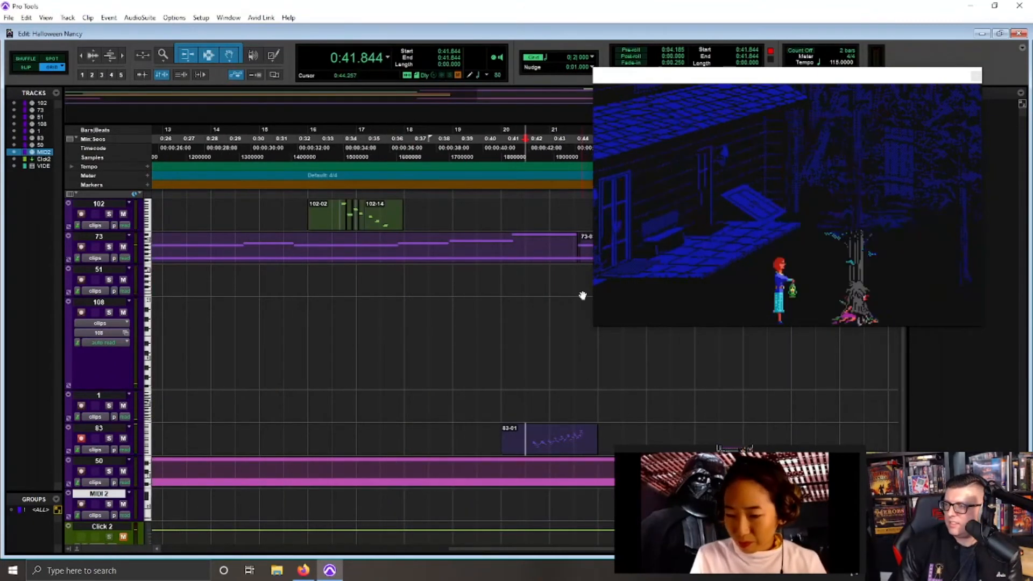
Step: Replay the clip's ending repeatedly from 0:43.931, continuing through to the Happy Halloween title to check its timing
click(574, 163)
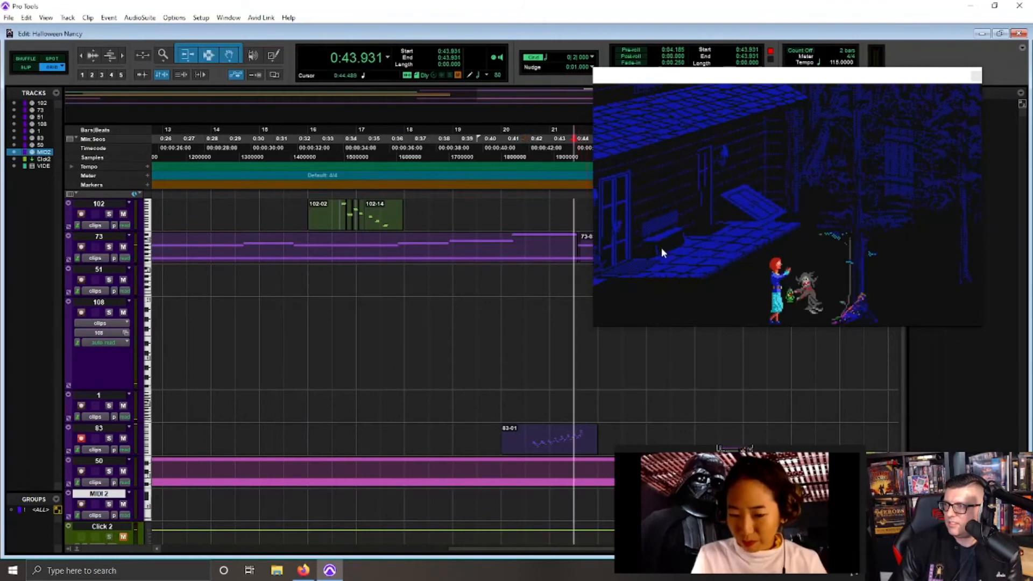
key(space)
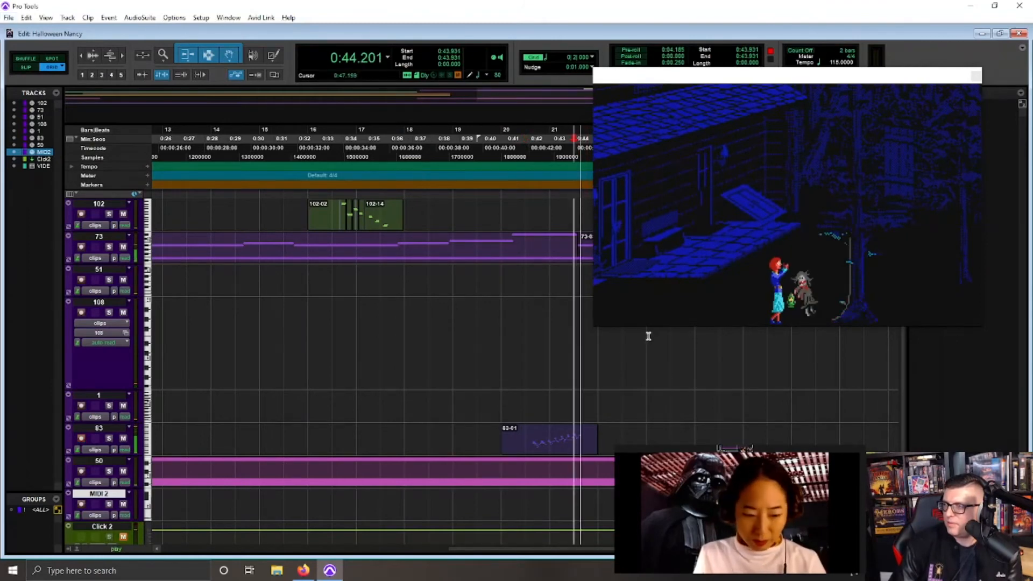
key(space)
key(ctrl+bracketright)
key(ctrl+bracketright)
key(space)
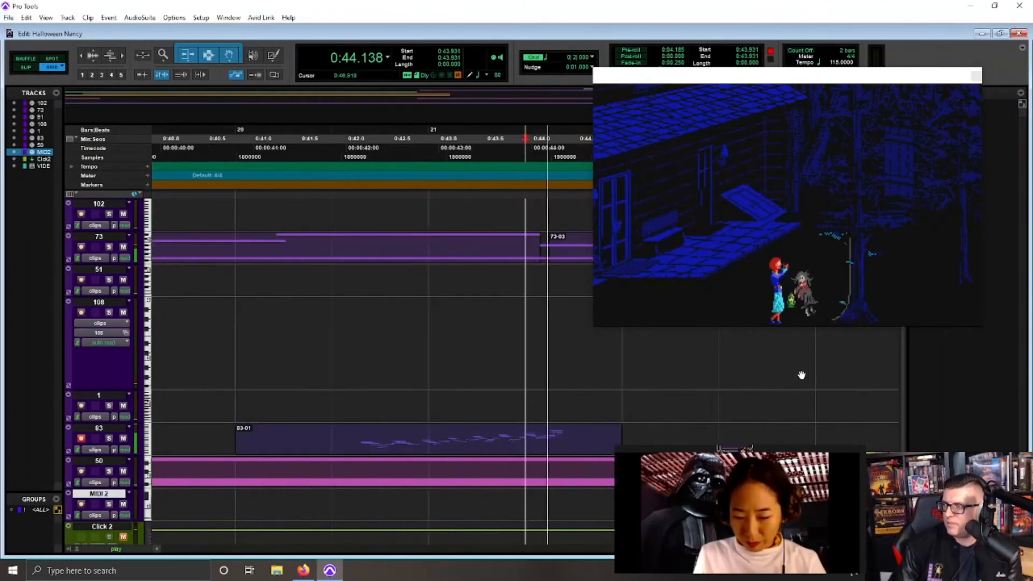
key(space)
key(space)
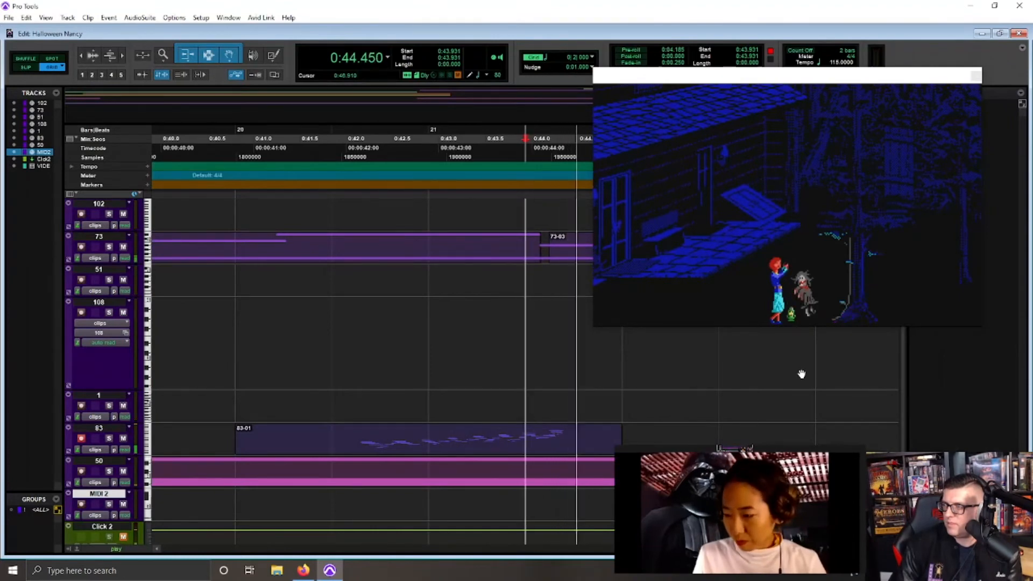
key(space)
key(space)
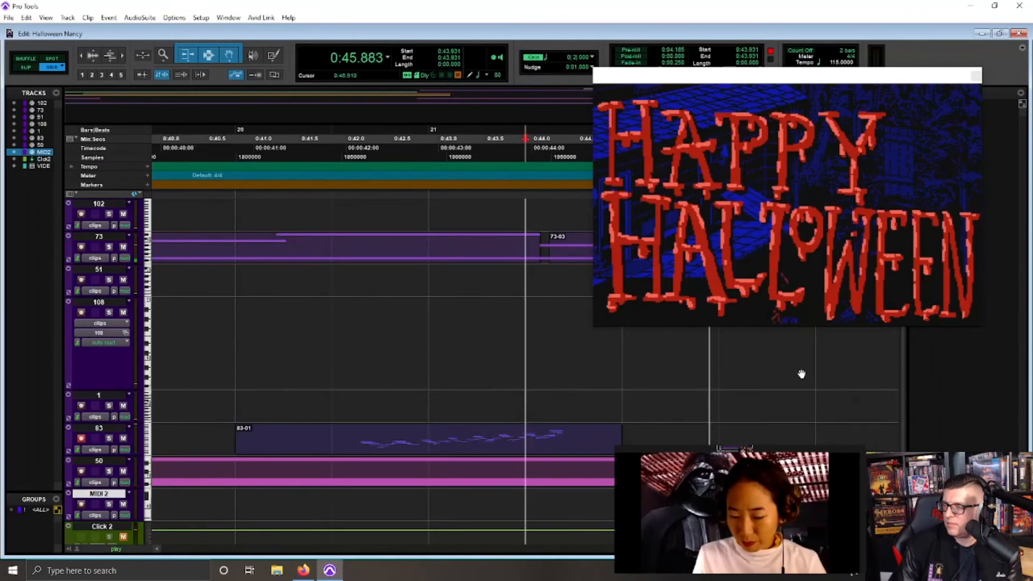
key(space)
Step: Move the video window clear of the timeline rulers and save the session
drag(698, 88, 748, 44)
key(r)
key(r)
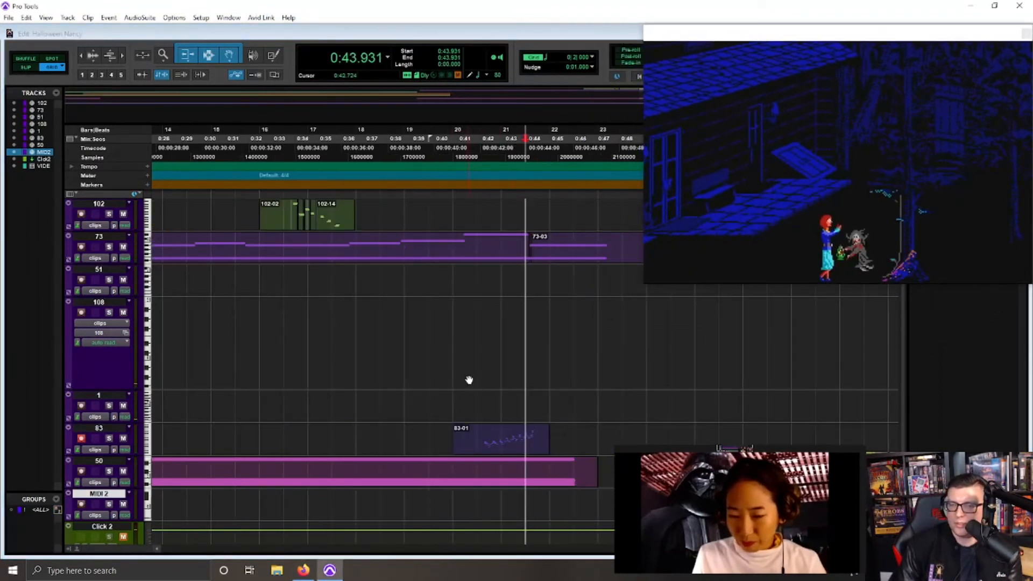
click(7, 18)
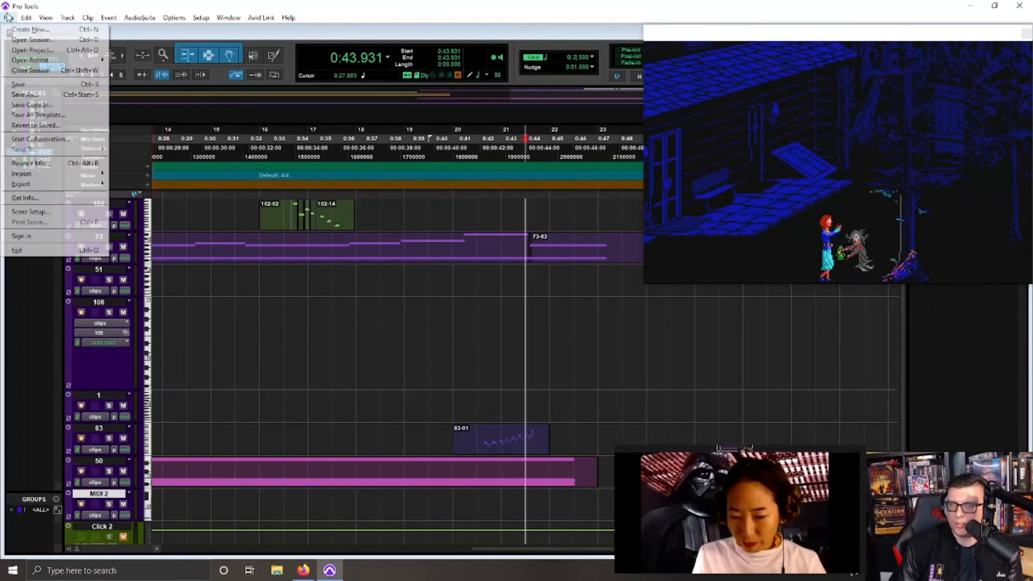
click(45, 85)
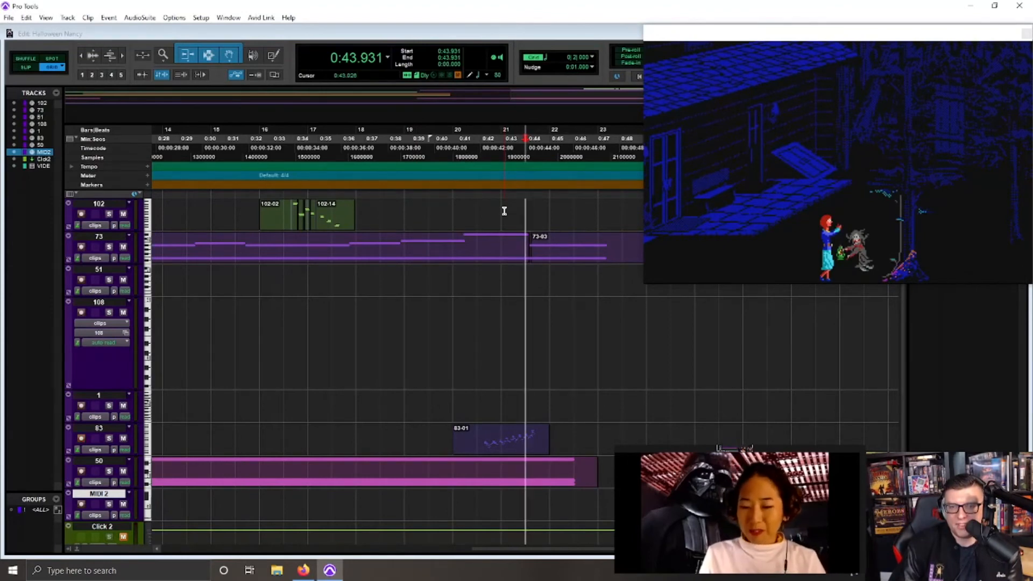
Step: Play the creature's approach from 0:41.844 twice to review the track 83 run against the picture
click(494, 154)
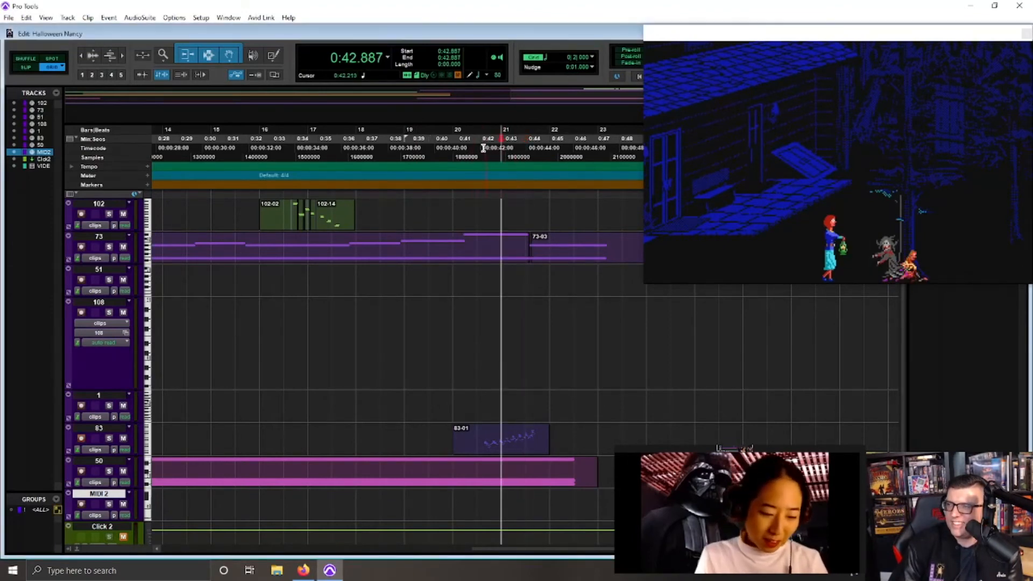
click(478, 147)
key(space)
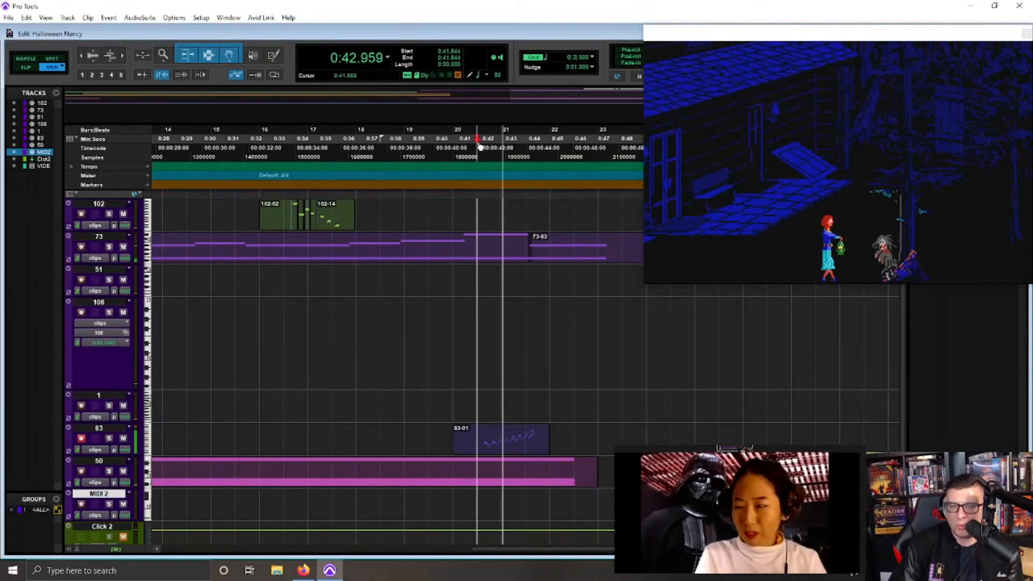
key(space)
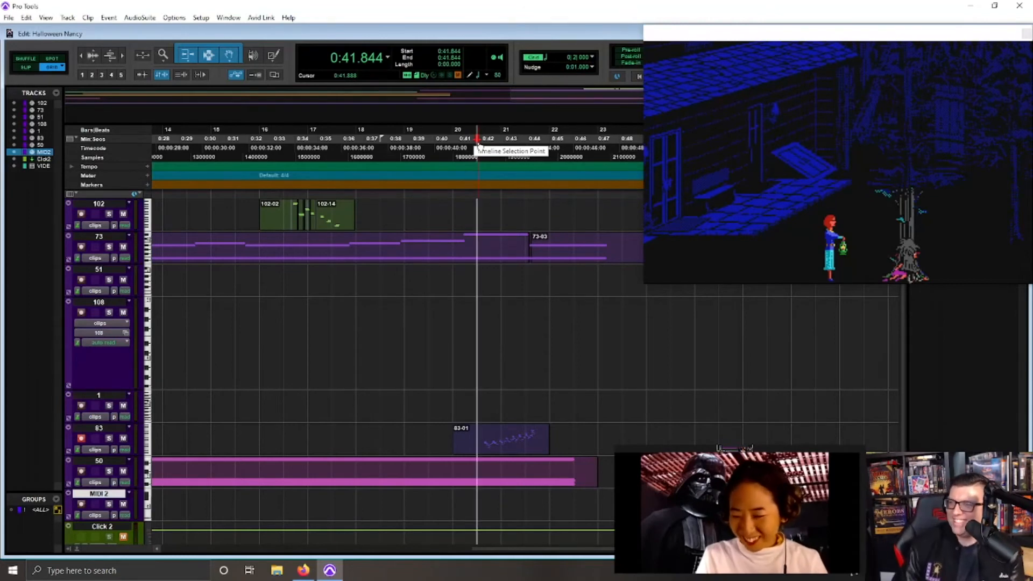
key(space)
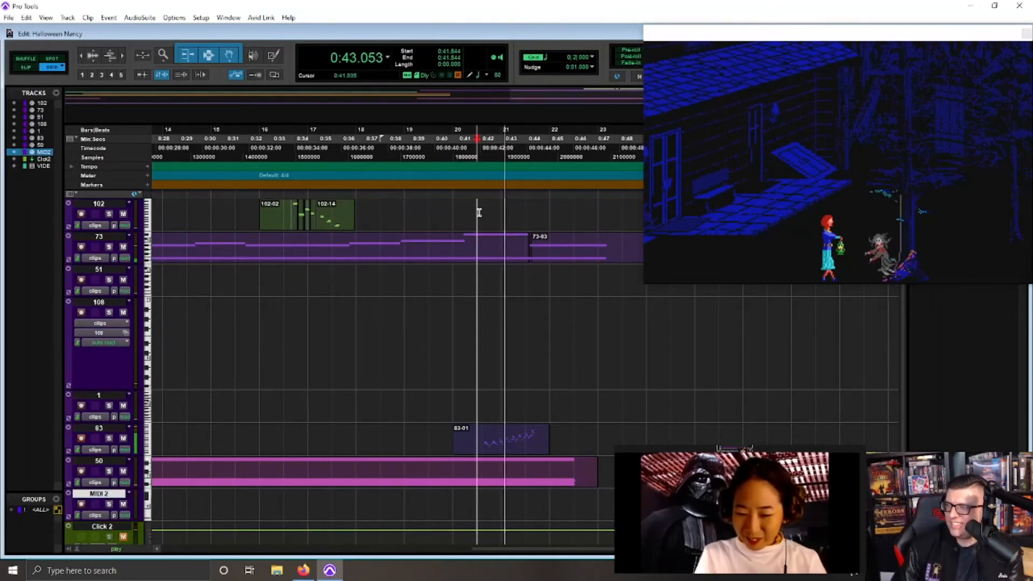
key(space)
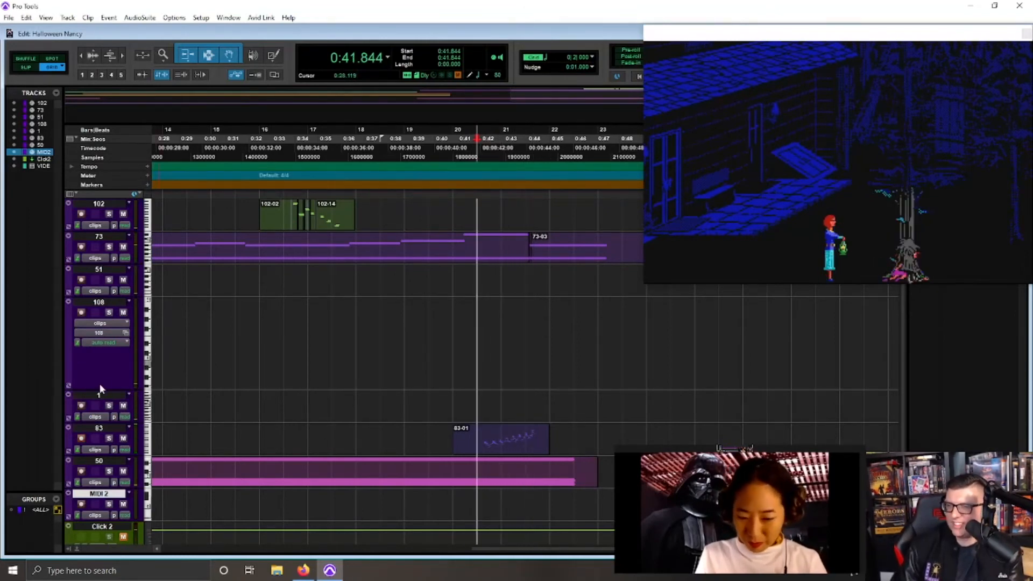
Step: Record-enable track 1 to try its sound, and play the scene's ending from 0:41.844
click(81, 405)
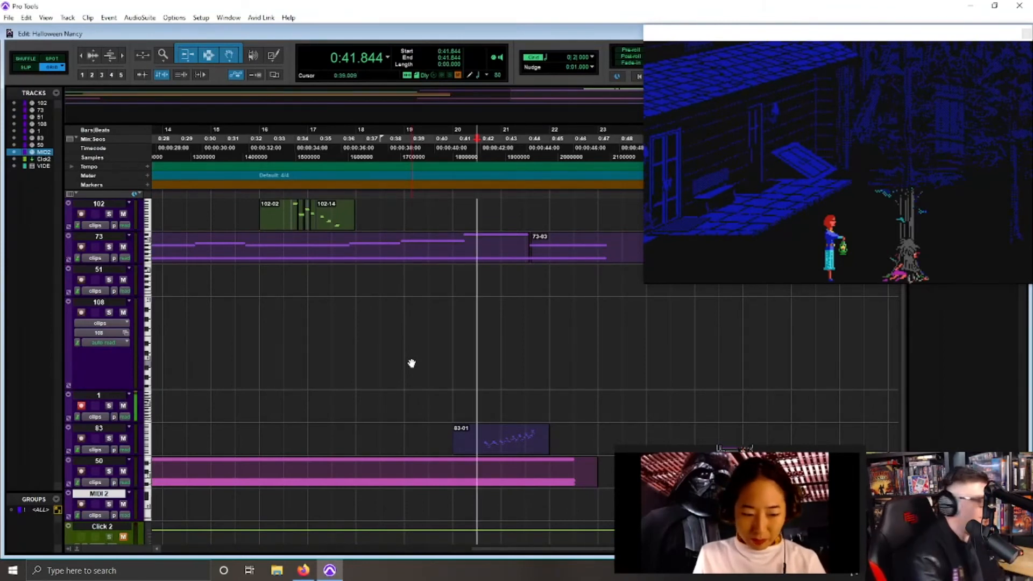
key(space)
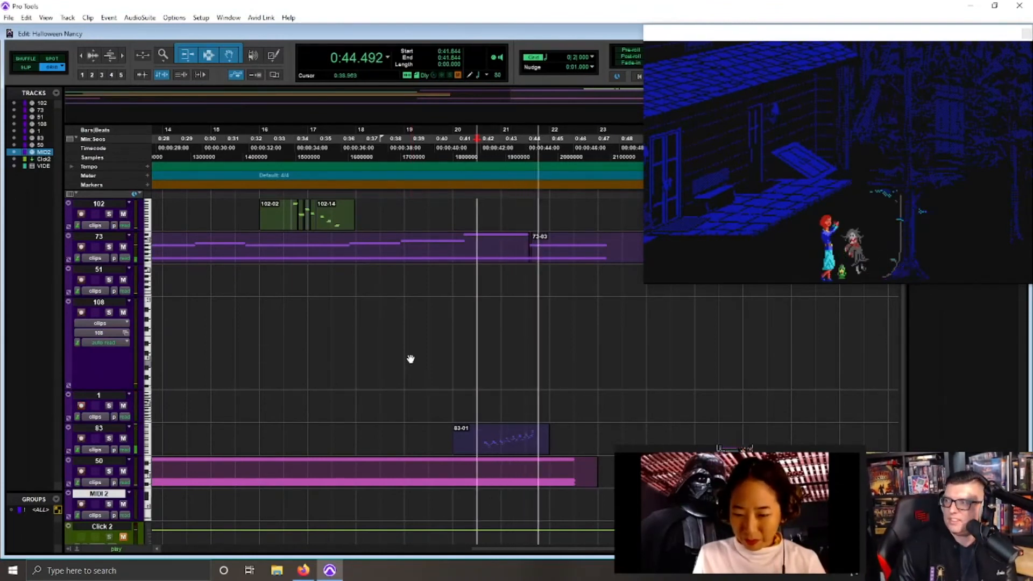
key(space)
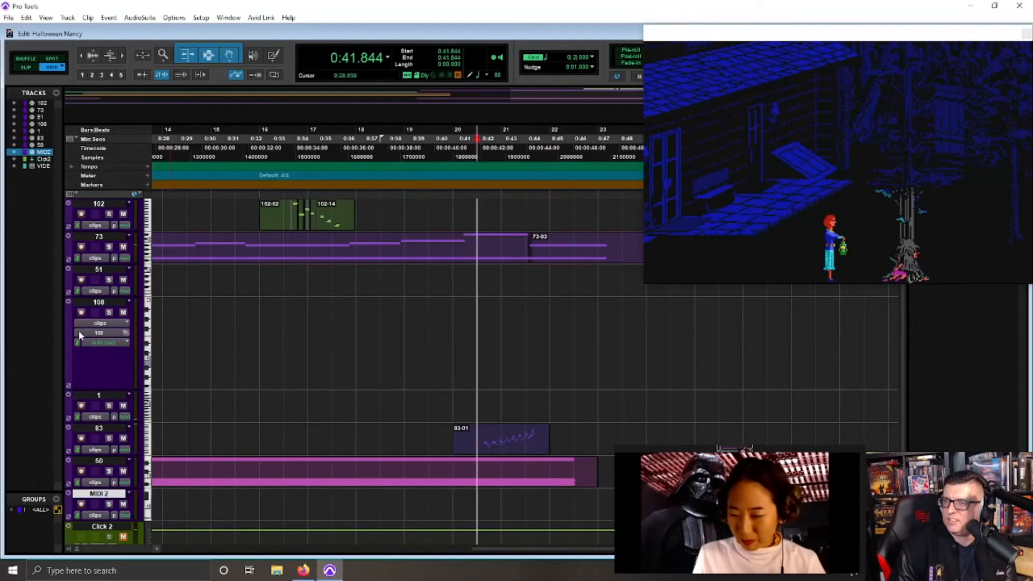
Step: Create one new MIDI track for the scene's ending
scroll(179, 503, down, 1)
scroll(267, 398, down, 2)
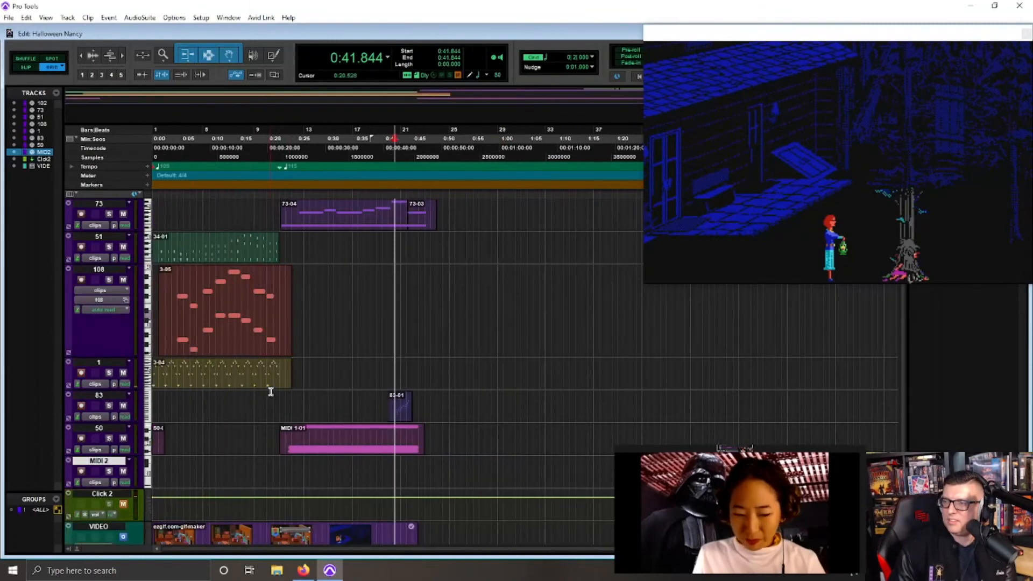
scroll(270, 392, down, 1)
scroll(333, 393, up, 2)
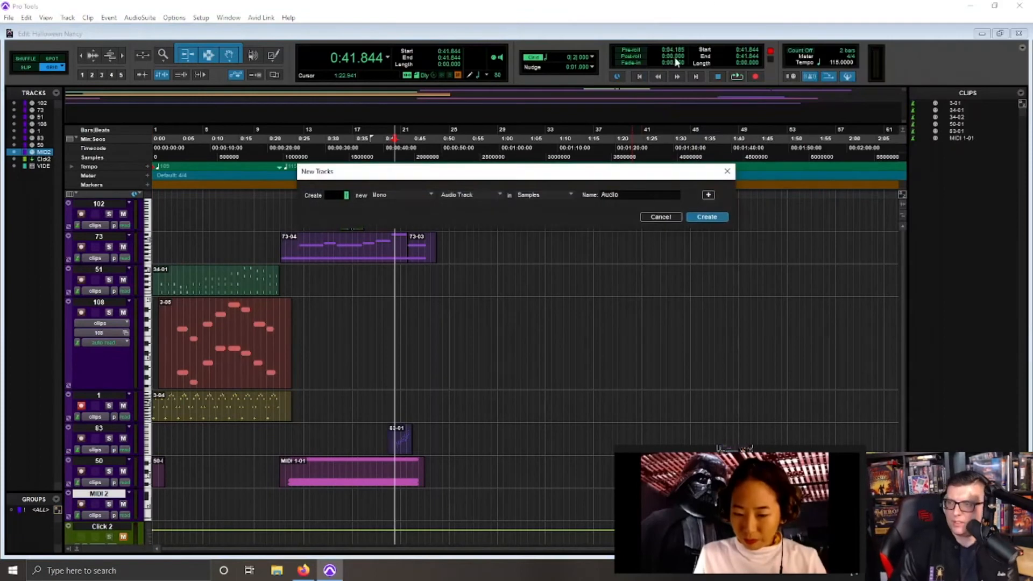
click(468, 194)
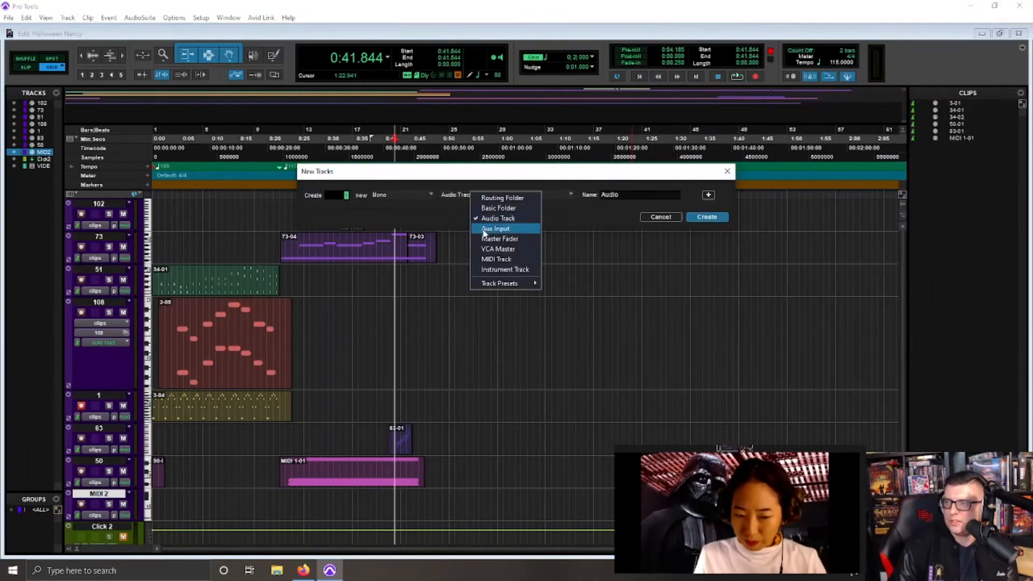
click(511, 229)
click(469, 195)
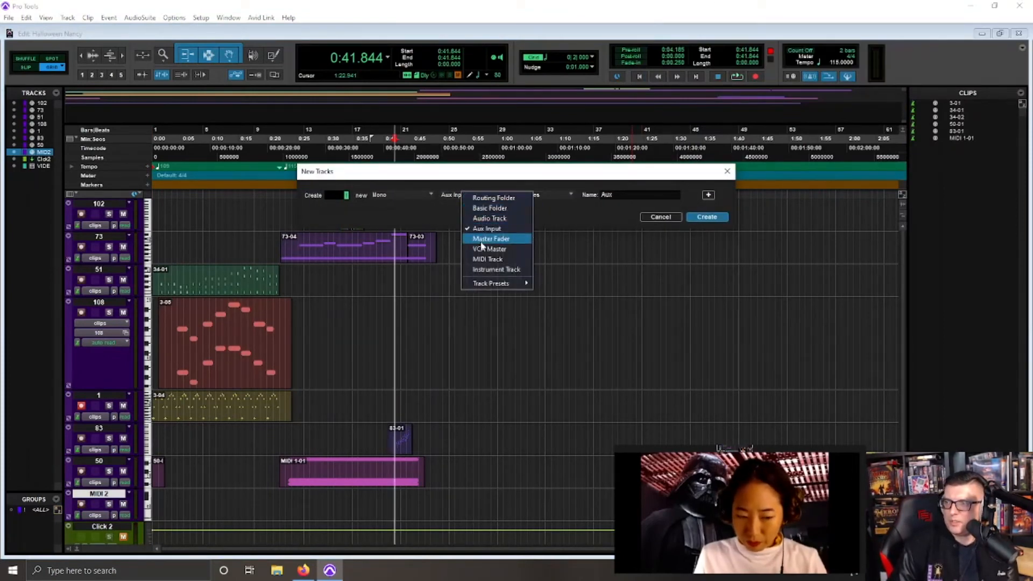
click(495, 259)
click(707, 217)
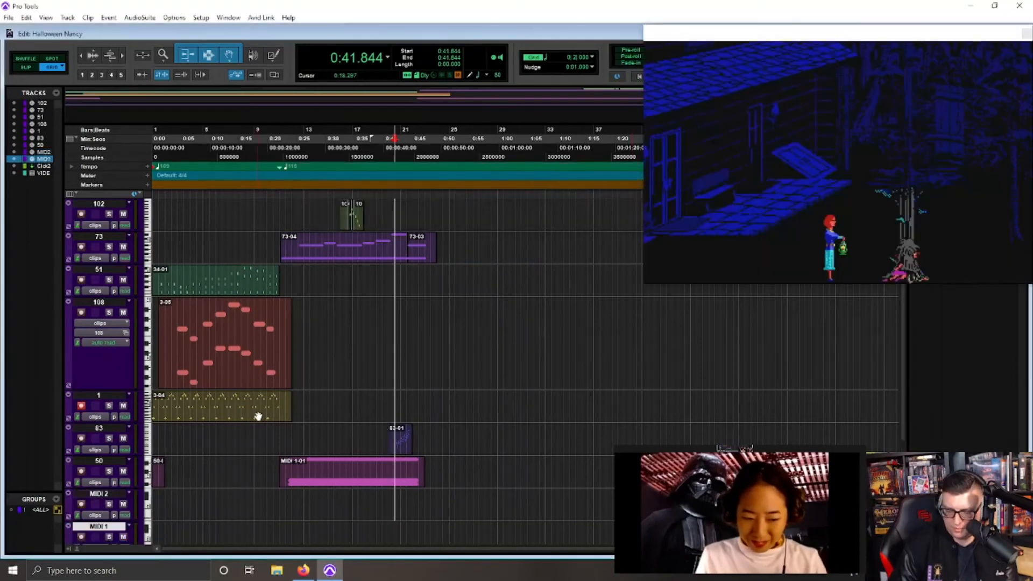
Step: Set the MIDI 1 track's output to channel 9 of the USB Uno MIDI Interface and record-enable the track
key(ctrl+equal)
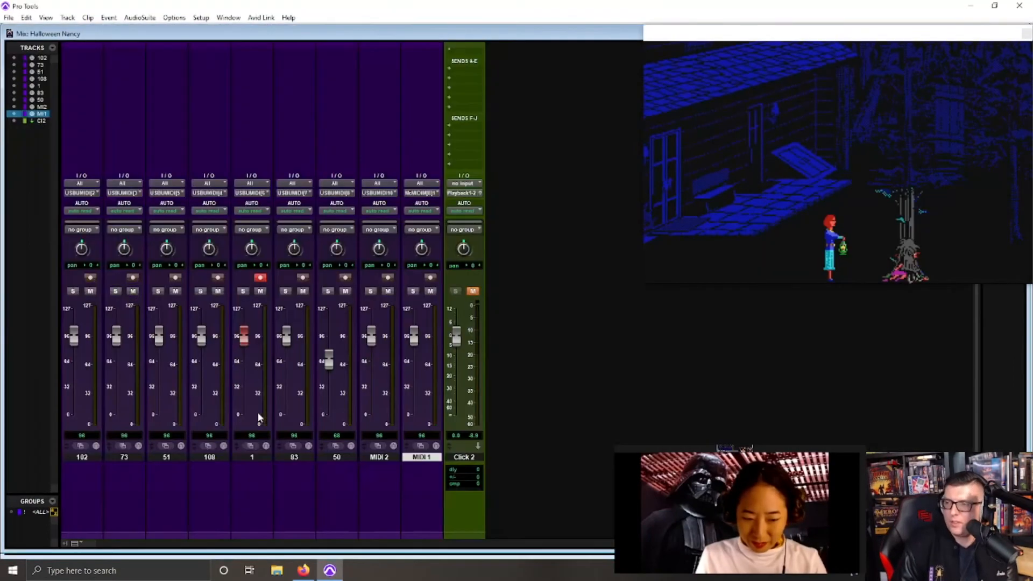
click(411, 193)
mouse_move(438, 212)
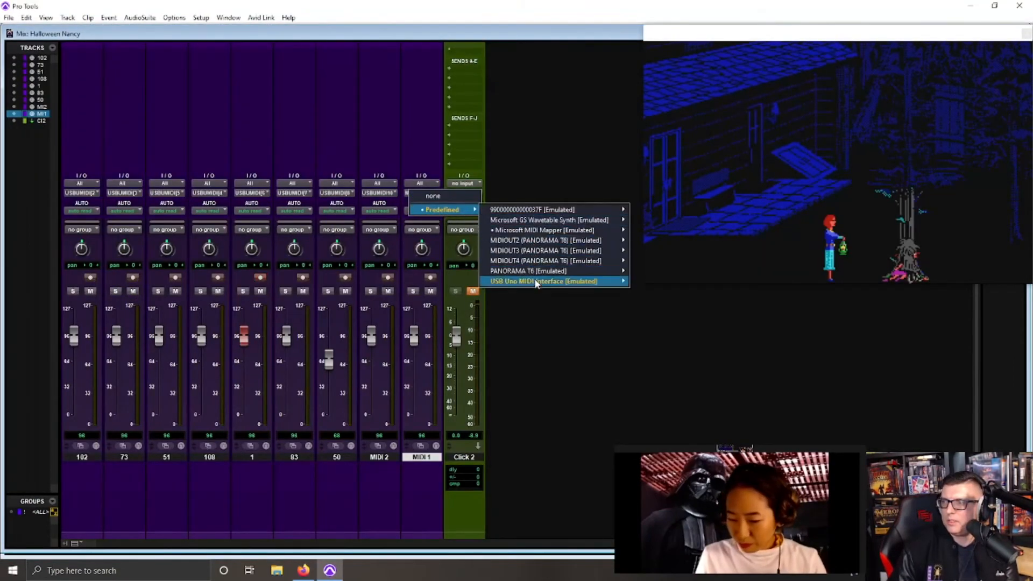
mouse_move(534, 282)
click(651, 363)
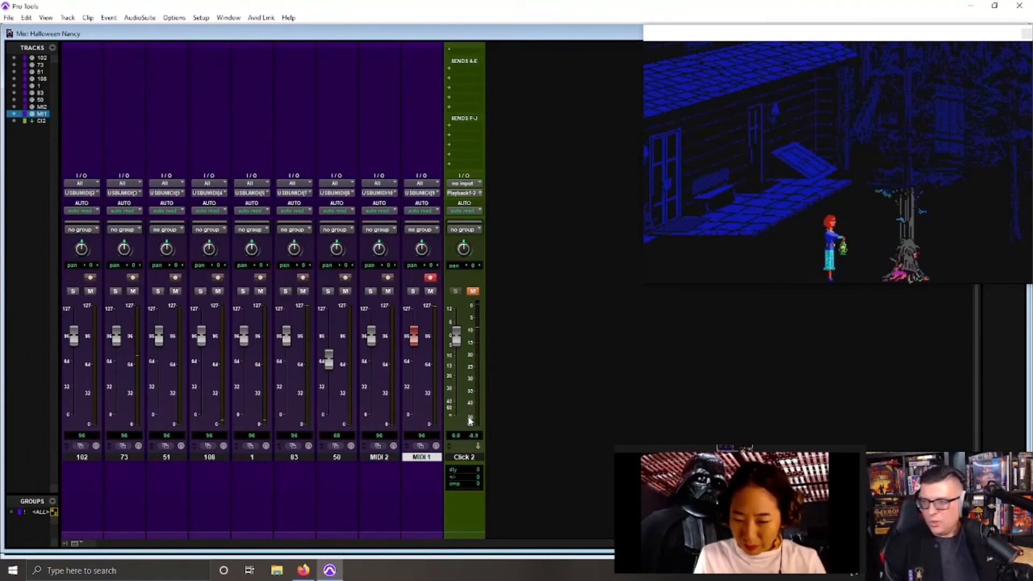
Step: Return to the Edit window and record a short part on the MIDI 1 track from 0:37.670
key(ctrl+equal)
click(362, 167)
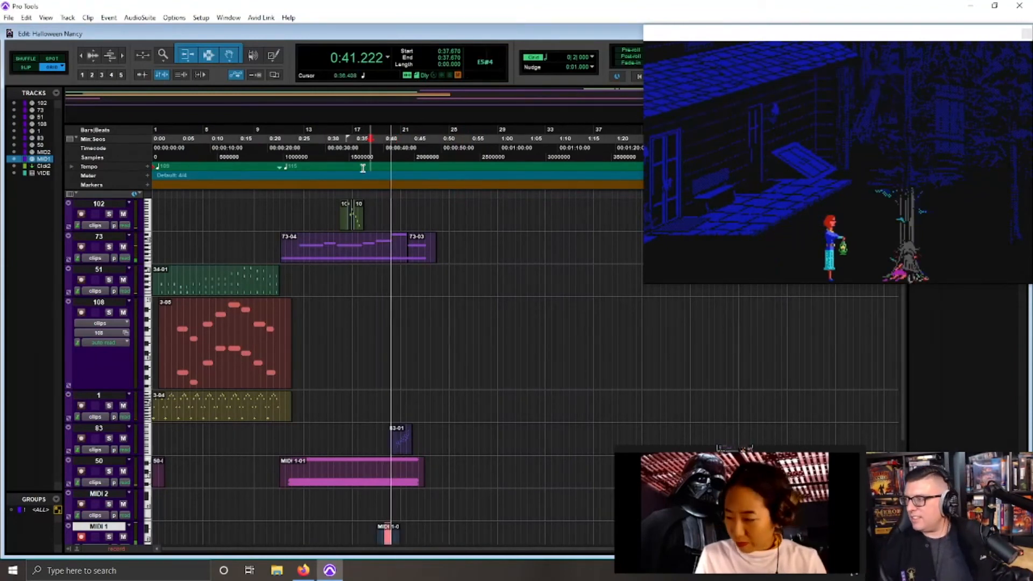
key(space)
Step: Play the new clip on the MIDI 1 track from 0:38.714 and move it earlier to start at about 0:38.3
scroll(396, 420, down, 4)
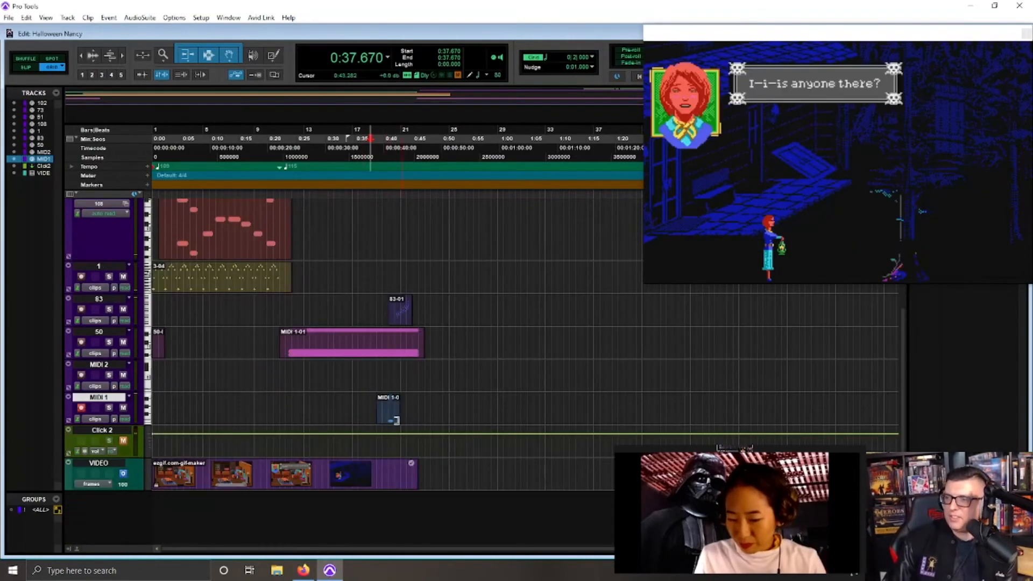
click(383, 420)
key(t)
key(t)
key(t)
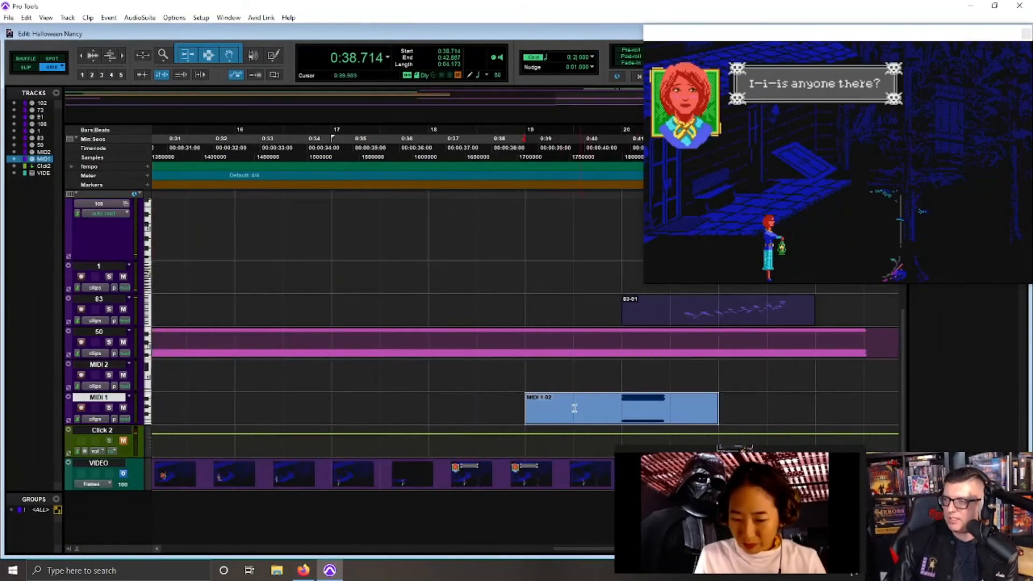
click(519, 397)
key(space)
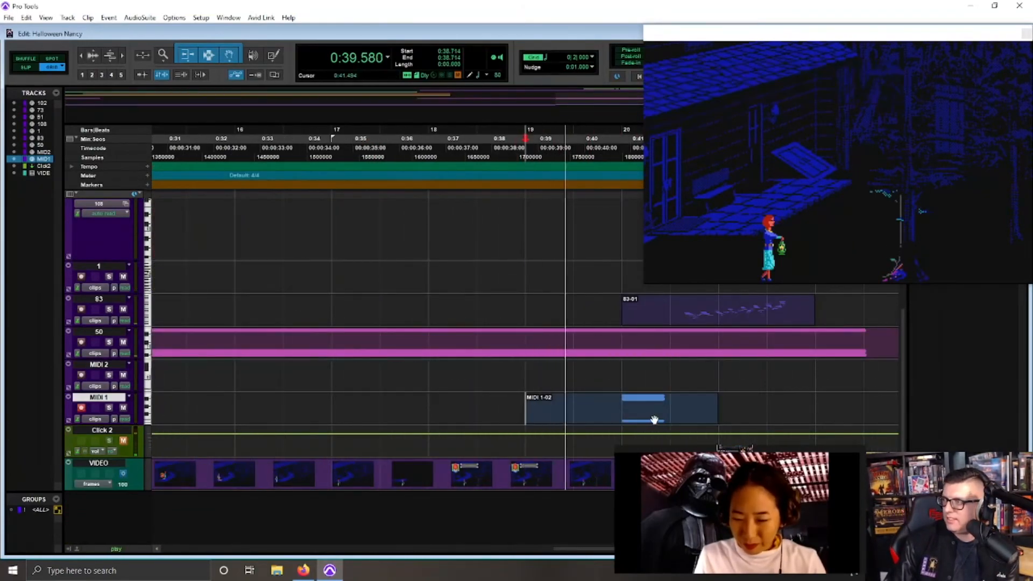
key(space)
drag(653, 418, 631, 421)
Step: Play the scene's ending from 0:39.757 repeatedly to check the timing of the moved MIDI 1 clip
click(573, 400)
key(space)
key(space)
click(560, 405)
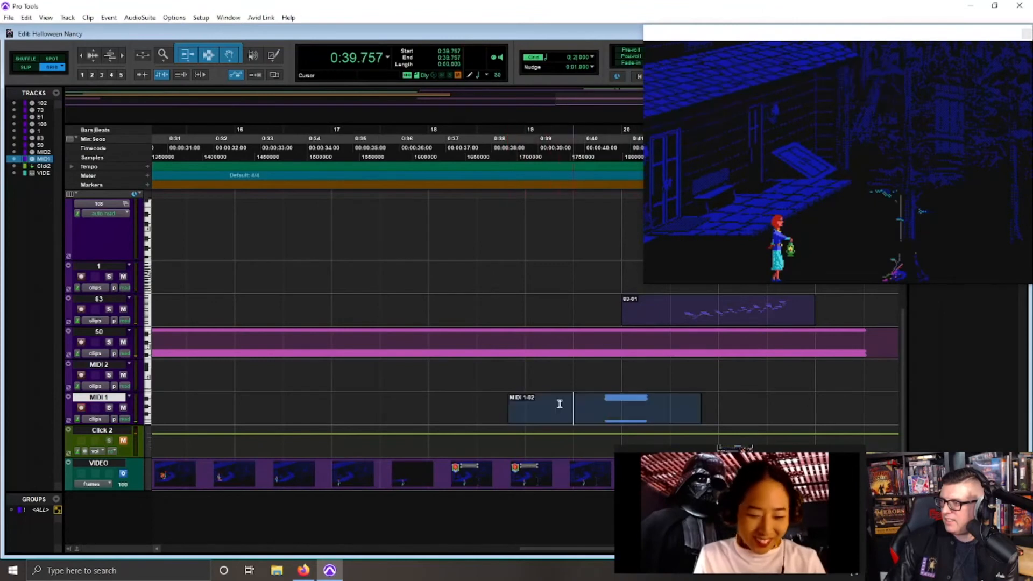
key(space)
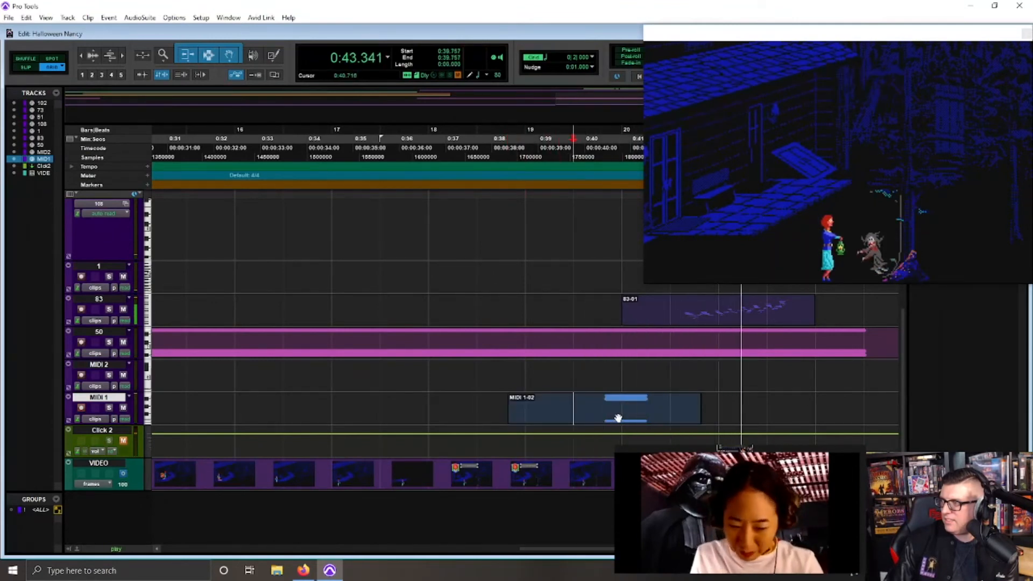
key(space)
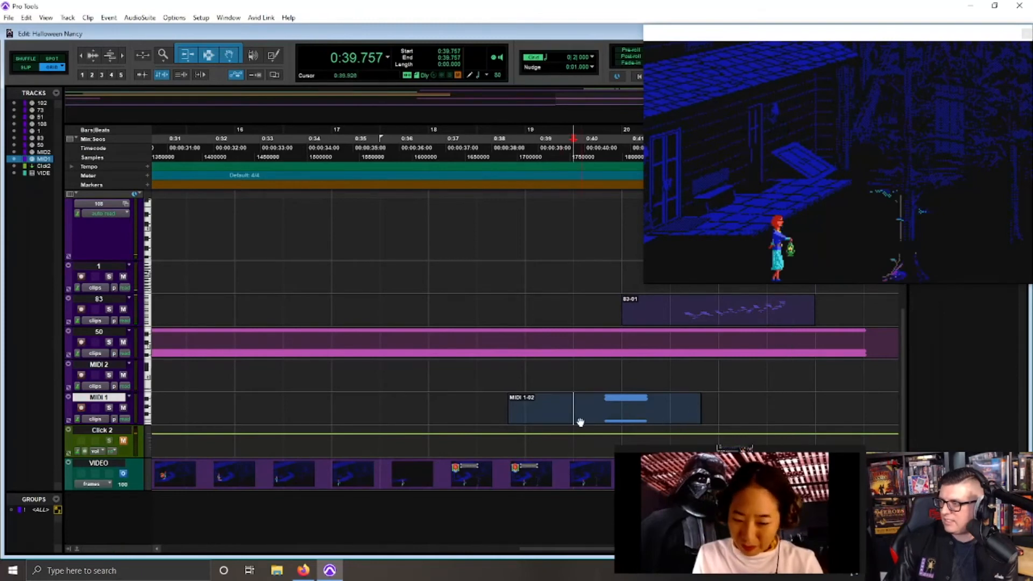
key(r)
key(r)
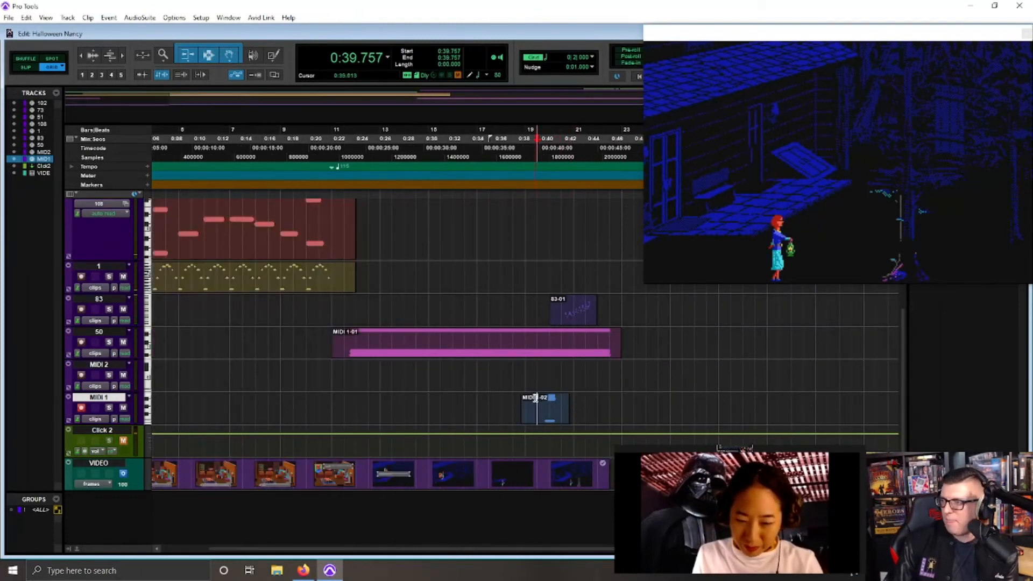
key(space)
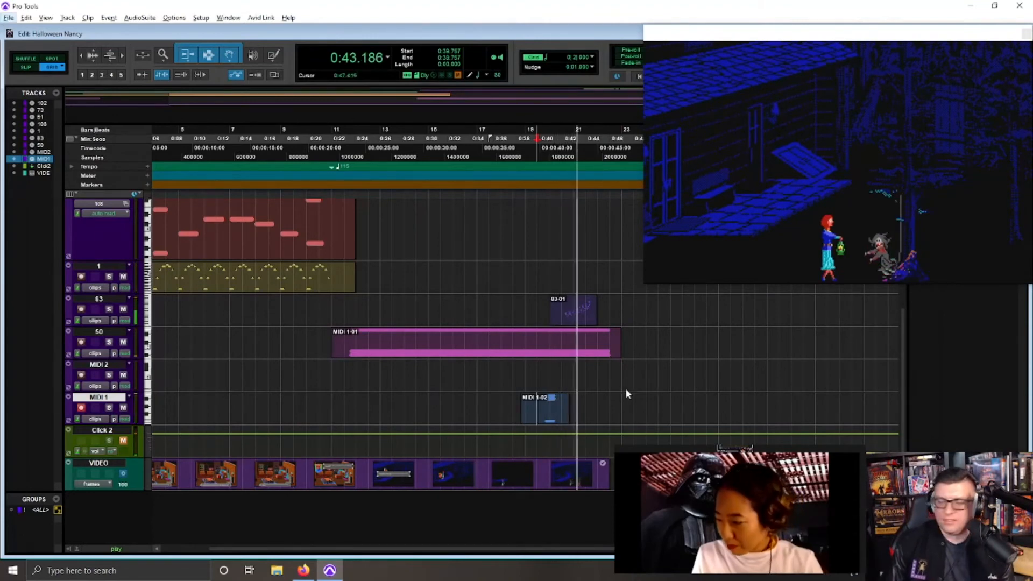
key(alt+space)
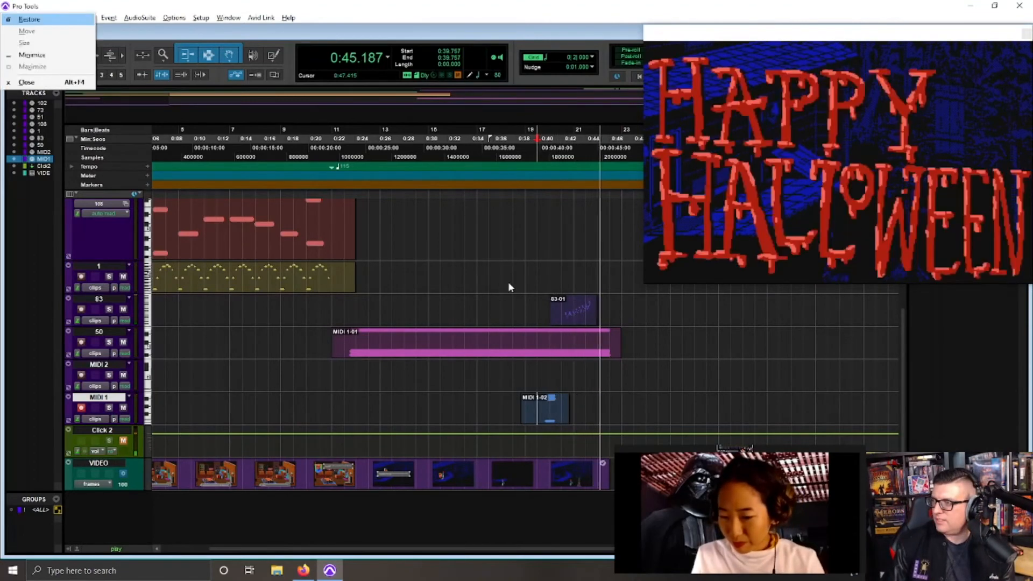
key(Escape)
key(space)
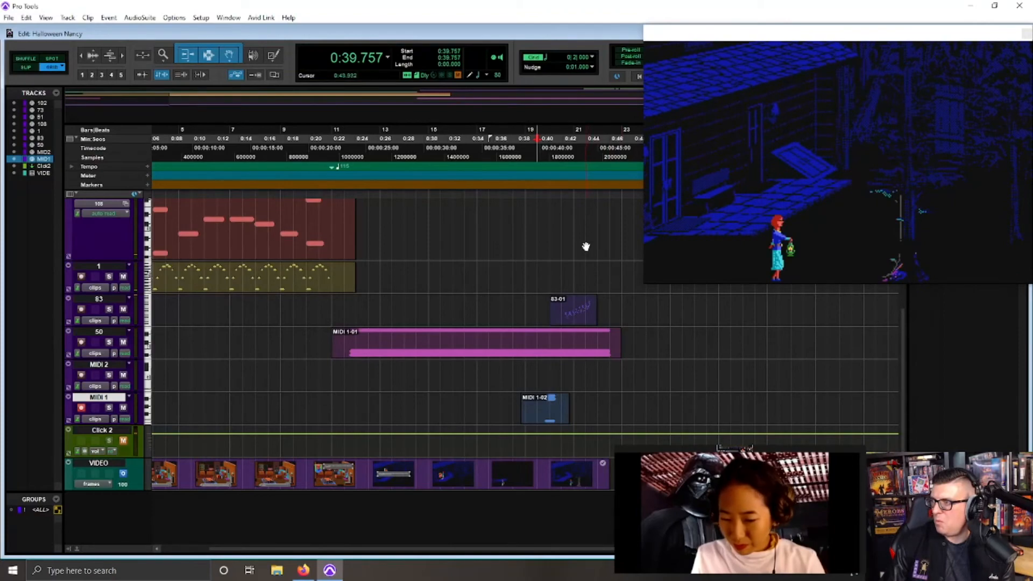
Step: Trim the end of the last clip on track 73 so it stops at about 0:46
scroll(560, 237, down, 1)
click(396, 197)
scroll(401, 202, up, 3)
click(415, 261)
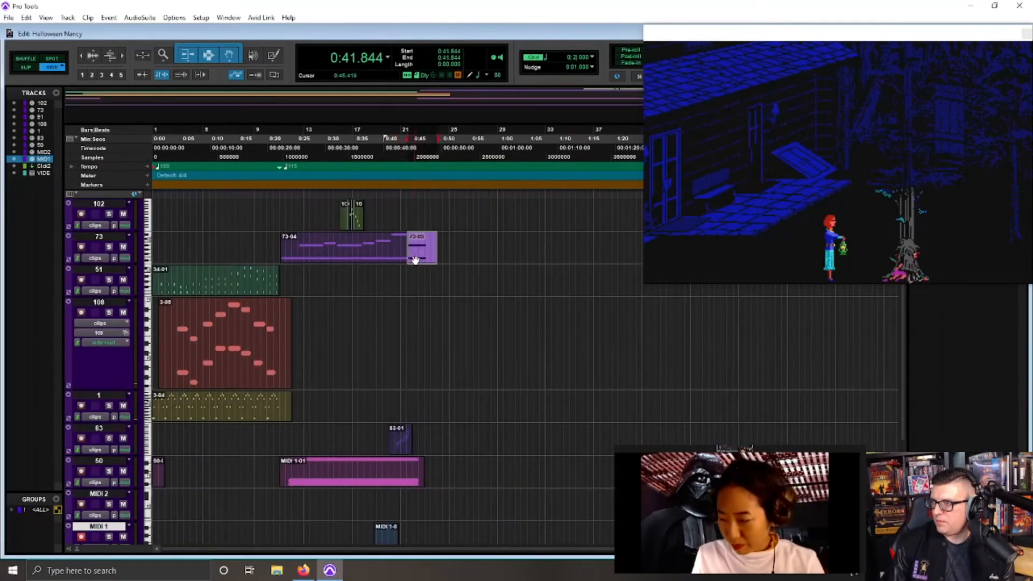
scroll(415, 260, up, 3)
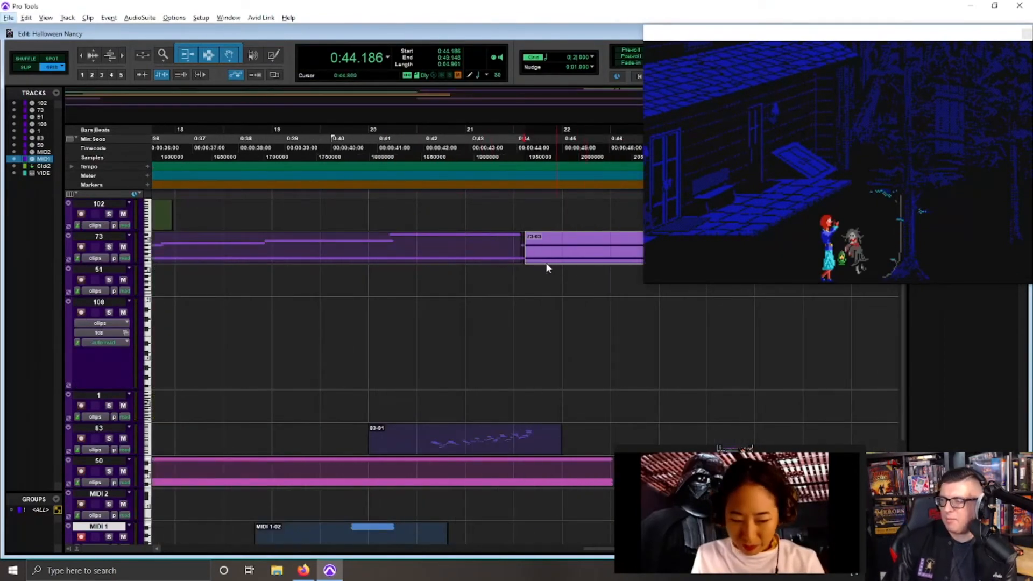
scroll(579, 259, down, 1)
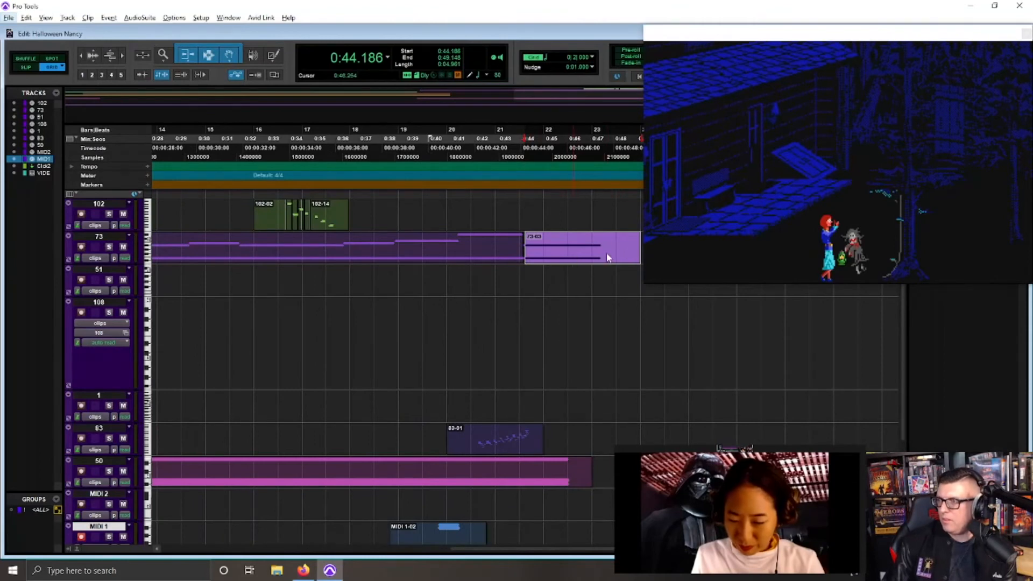
scroll(601, 261, down, 1)
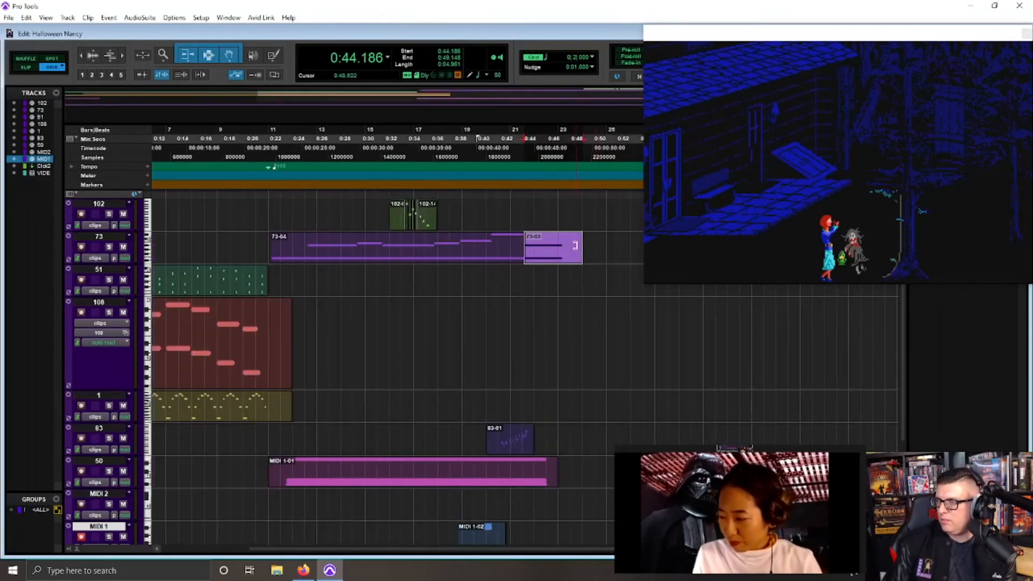
drag(575, 246, 543, 258)
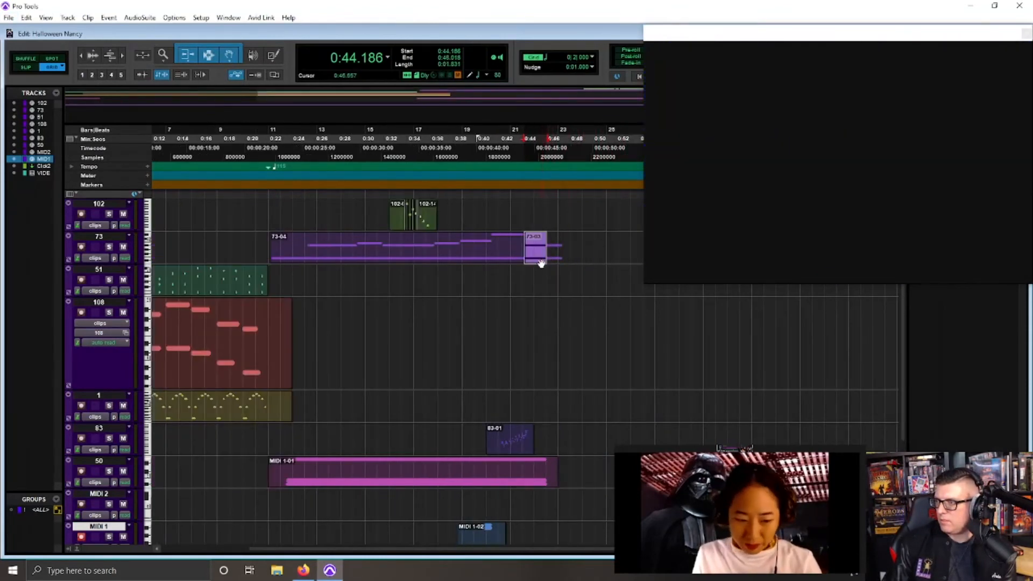
click(558, 232)
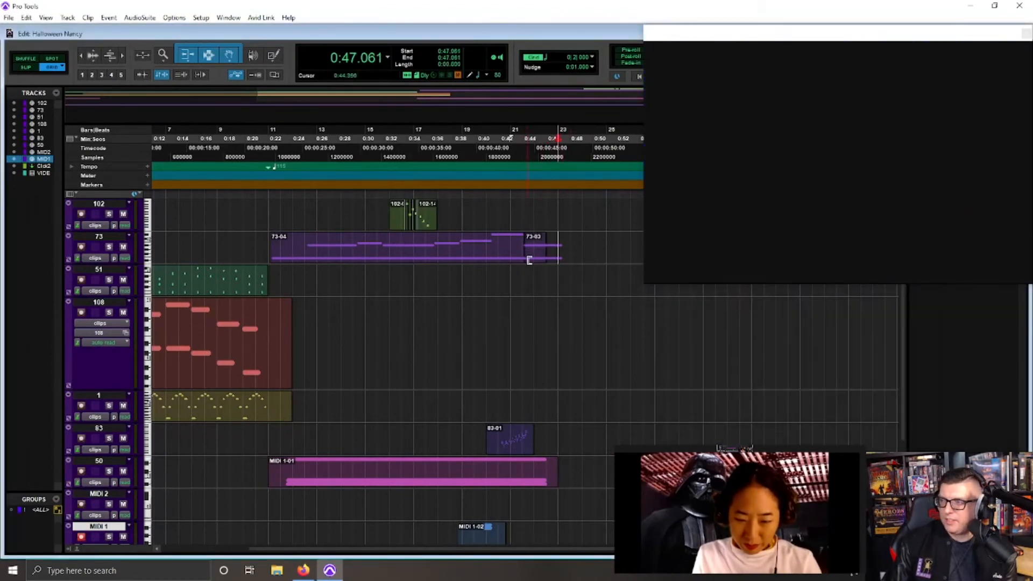
Step: Open track 73's last clip in the MIDI Editor and shorten its two final notes to end at about 0:45.5
click(530, 261)
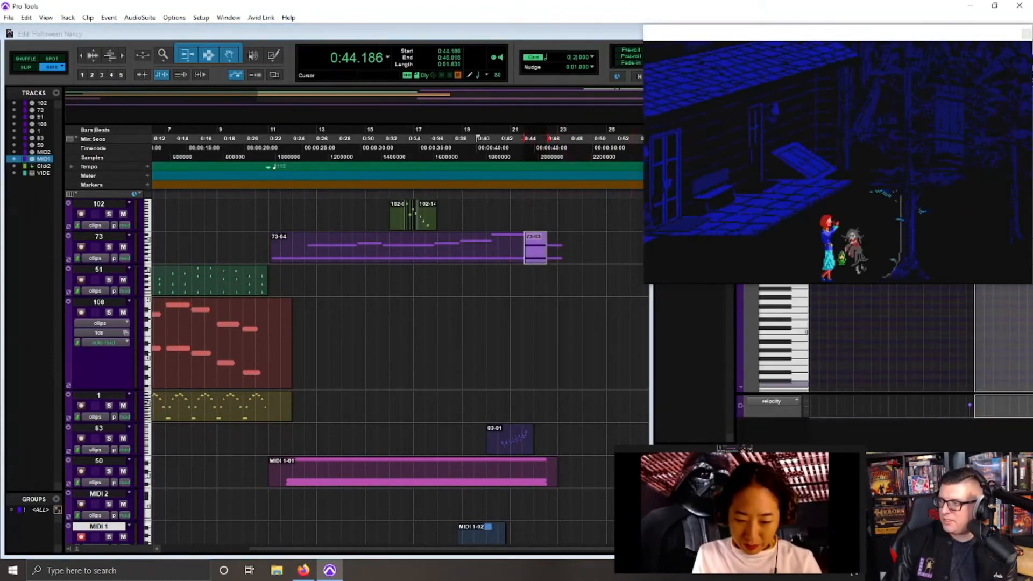
drag(720, 36, 781, 20)
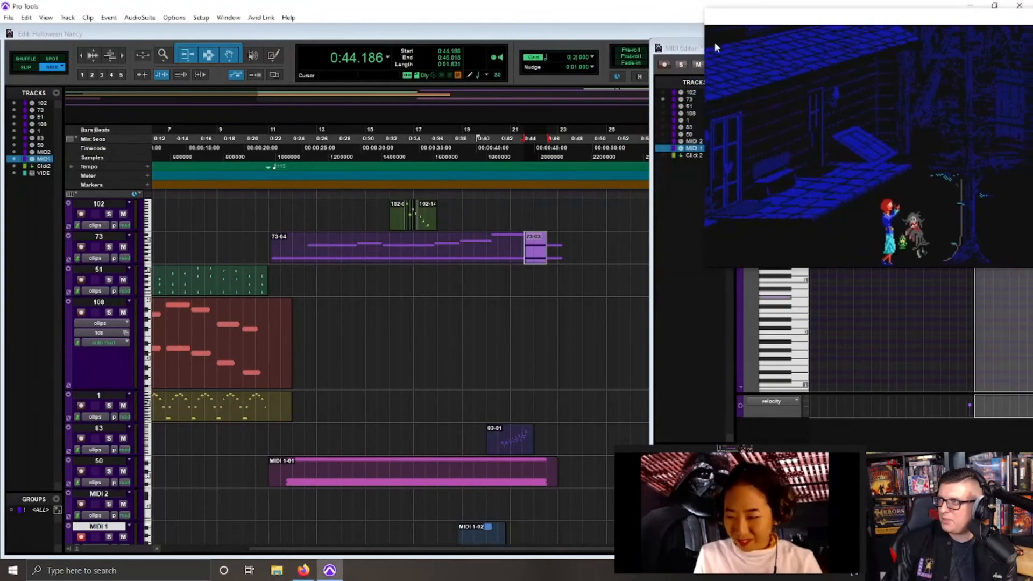
drag(686, 50, 264, 193)
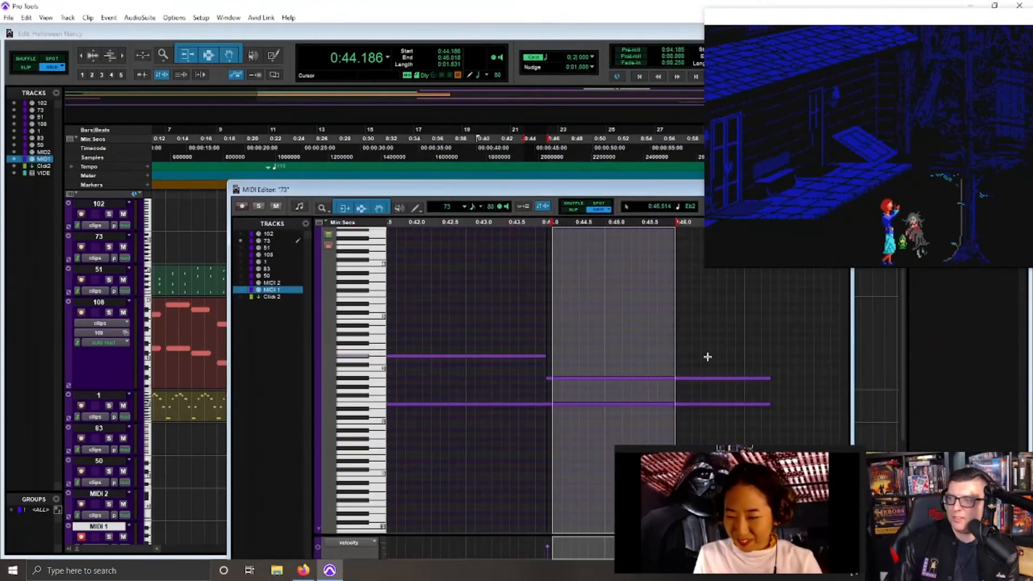
drag(707, 357, 633, 412)
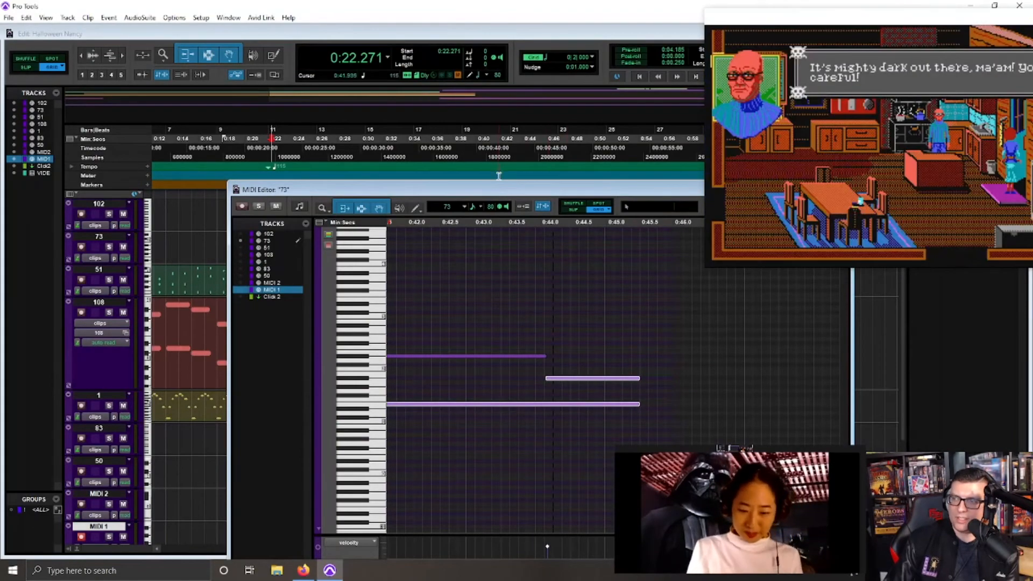
Step: Move the MIDI Editor out of the way and replay the ending from 0:39.757 to hear the shortened track 73 notes
drag(503, 189, 747, 512)
click(469, 143)
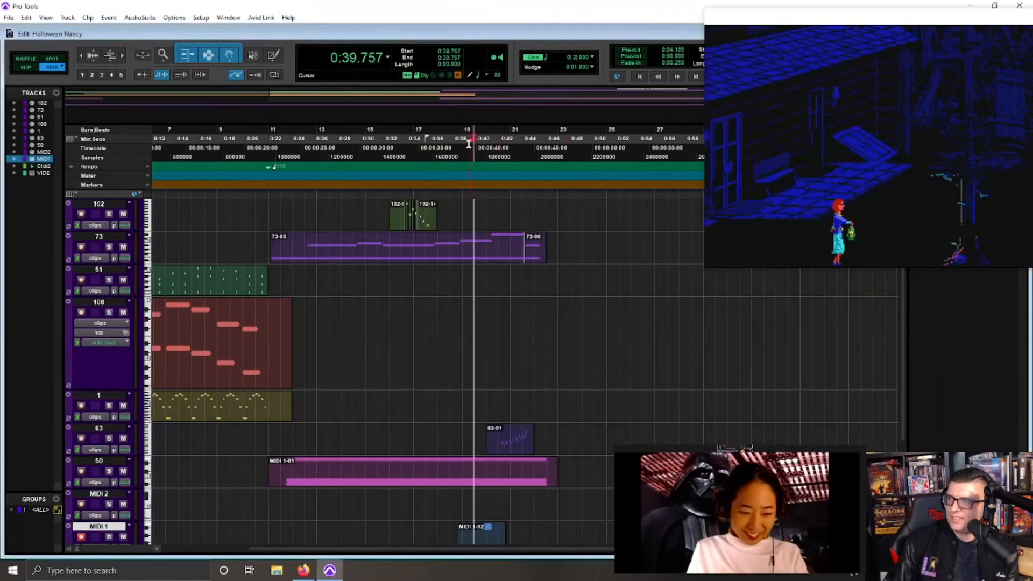
key(space)
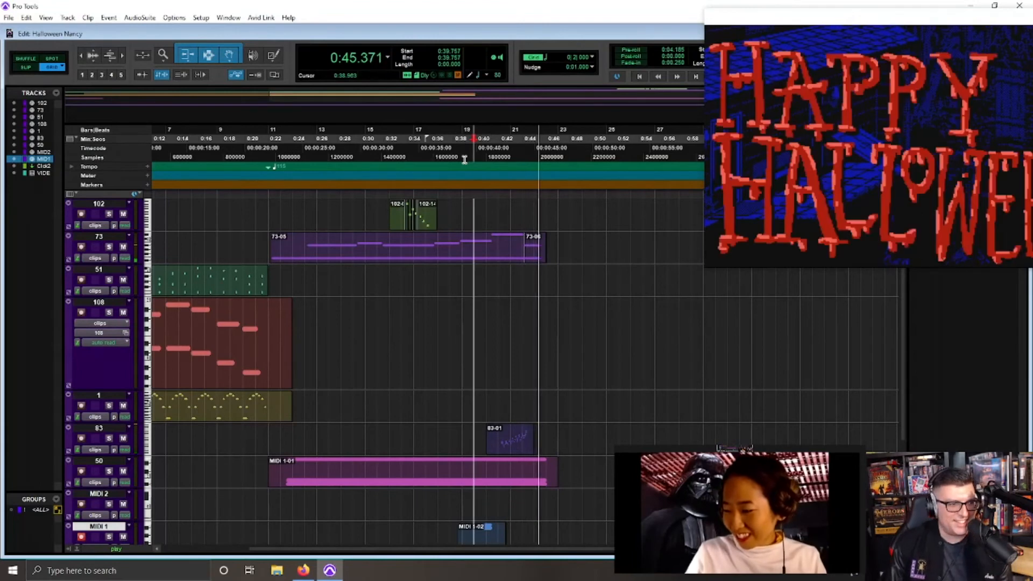
key(space)
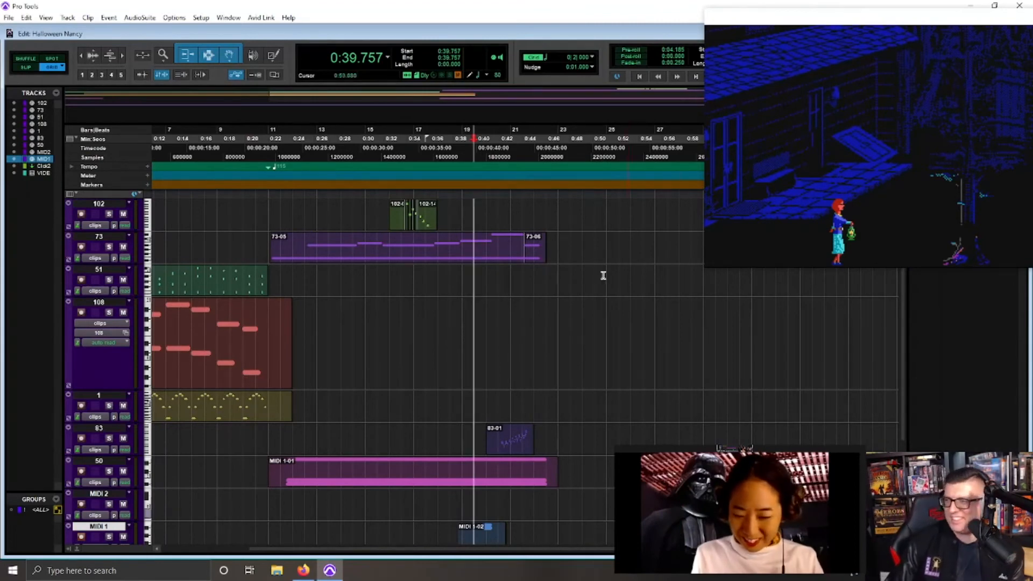
key(space)
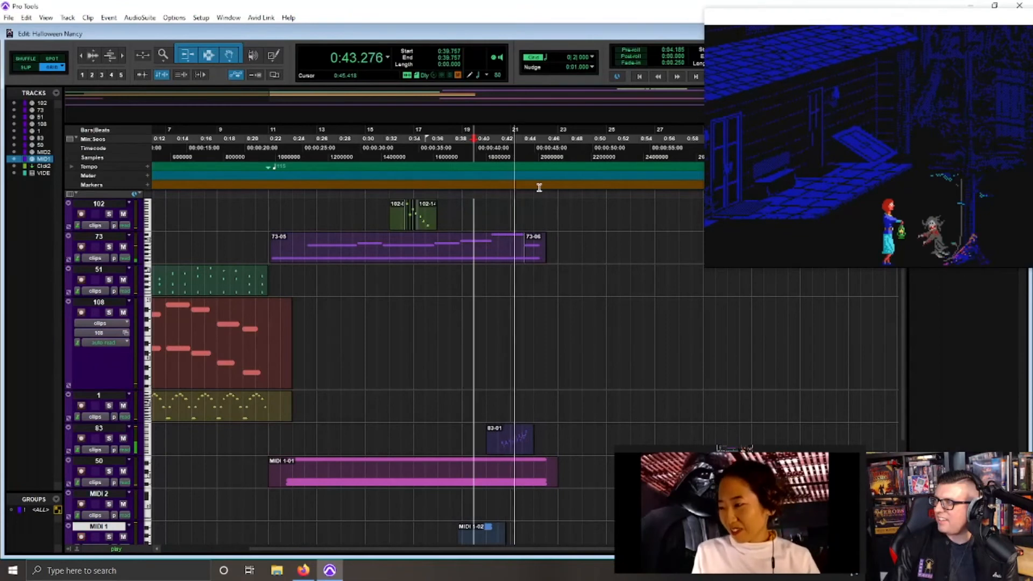
key(space)
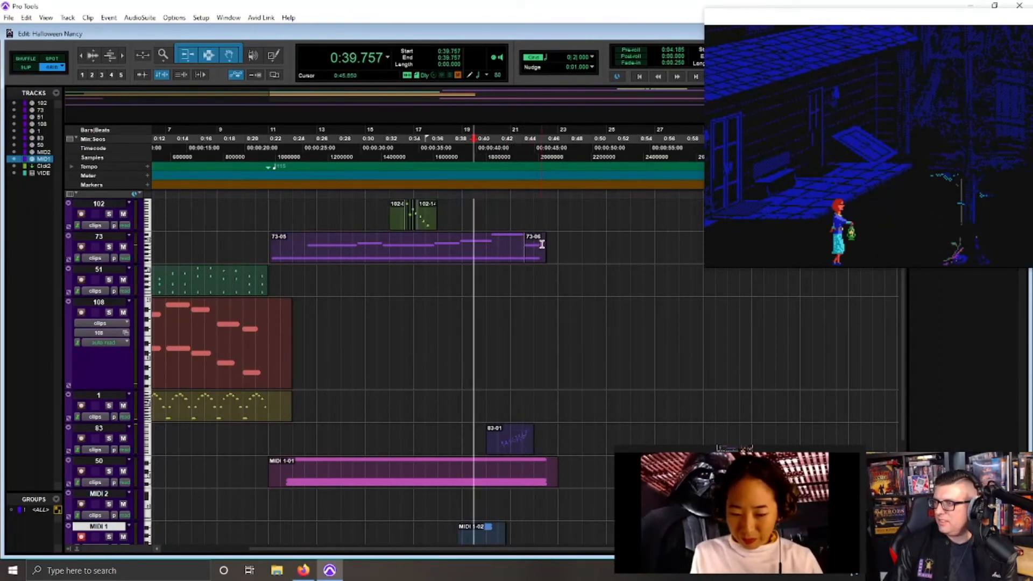
Step: Remove the short last clip on track 73 and open the remaining long clip's final notes in the MIDI Editor
drag(542, 248, 494, 245)
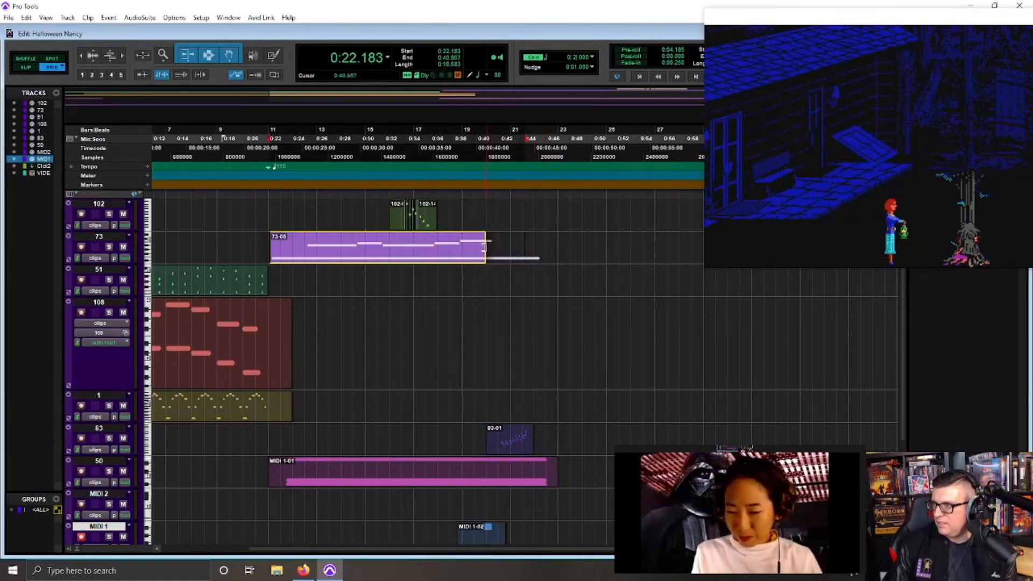
key(ctrl+z)
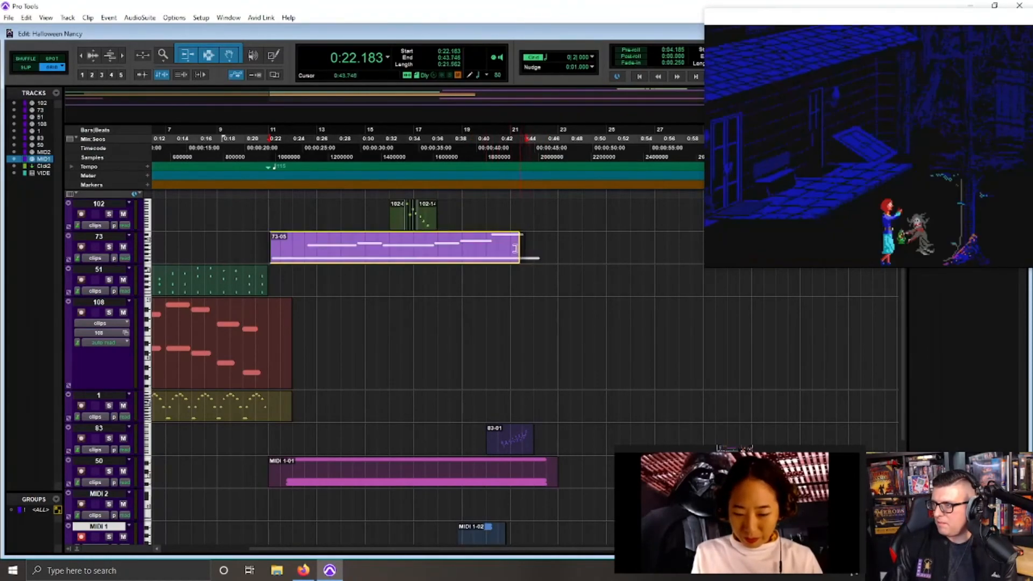
double_click(517, 254)
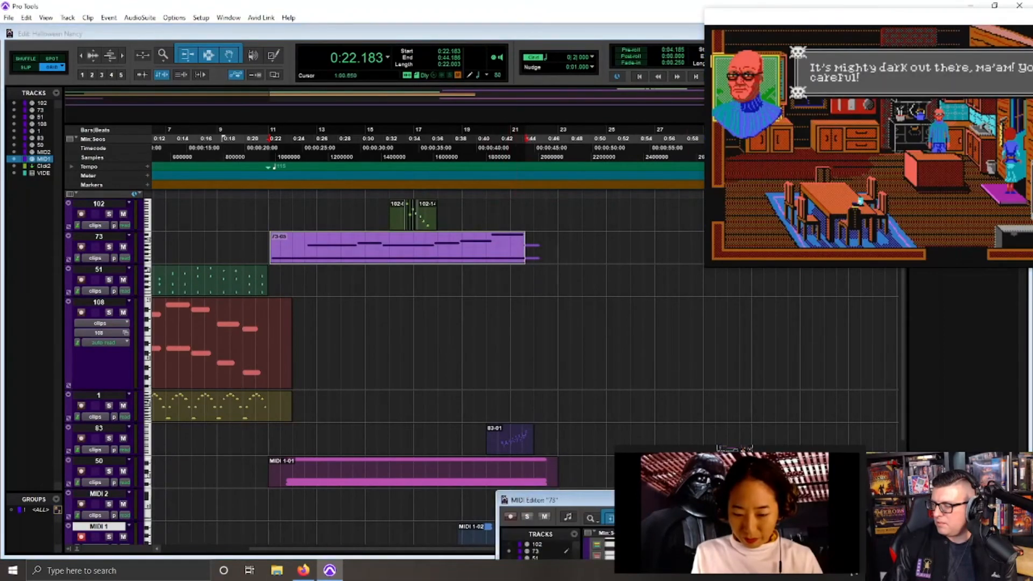
drag(692, 489, 298, 131)
key(r)
key(r)
key(r)
key(r)
key(r)
click(355, 307)
key(t)
key(t)
key(t)
key(t)
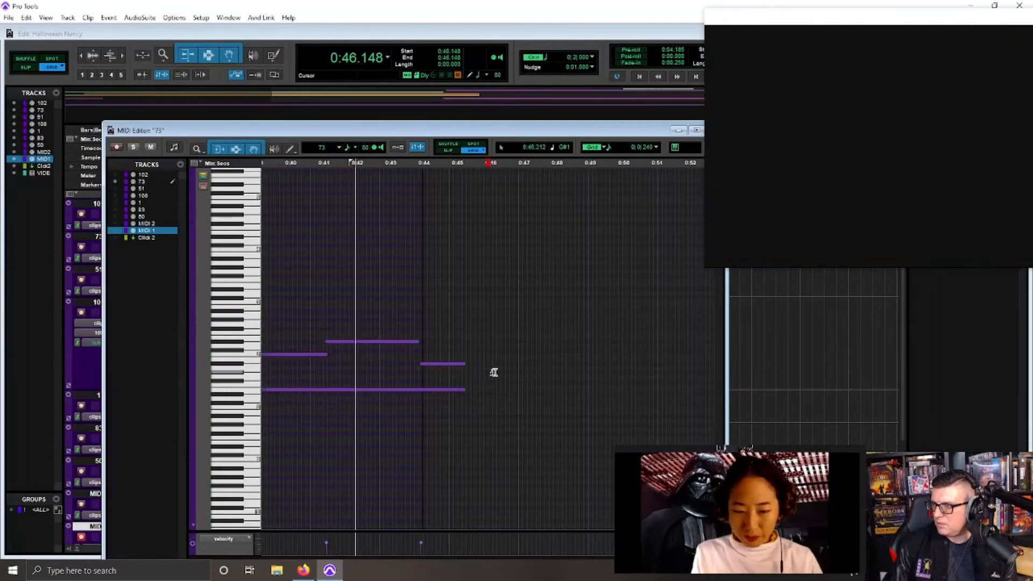
Step: Delete track 73's final upper note, shorten the low note to end at about 0:44, and play from 0:42.366
drag(447, 329, 466, 445)
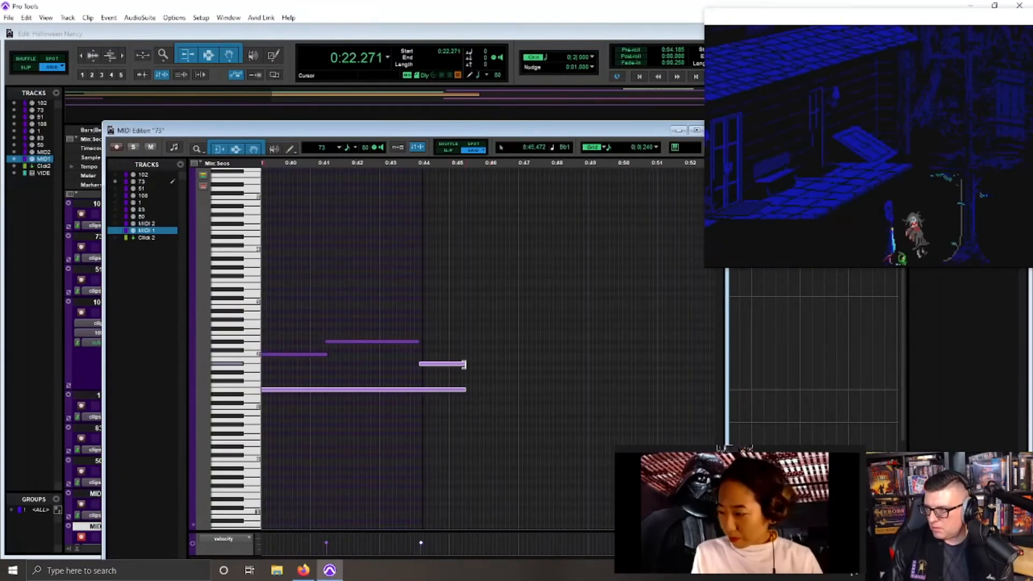
click(443, 363)
key(Delete)
drag(465, 391, 418, 391)
click(360, 273)
key(space)
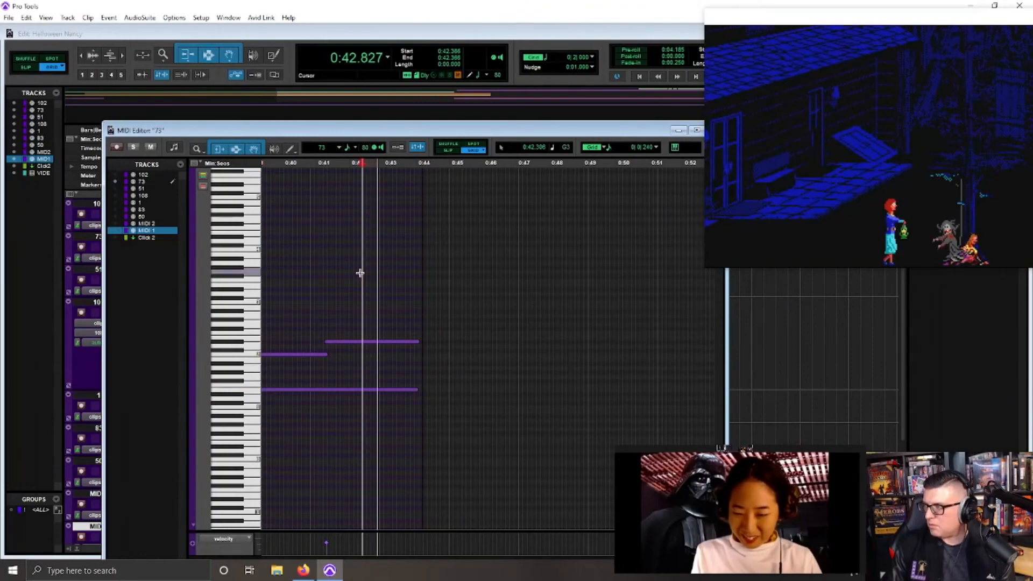
Step: Shorten the last upper note and the low note on track 73 to end at about 0:42.8, and play from 0:40.670
drag(365, 316, 404, 425)
drag(418, 390, 373, 391)
click(305, 293)
key(space)
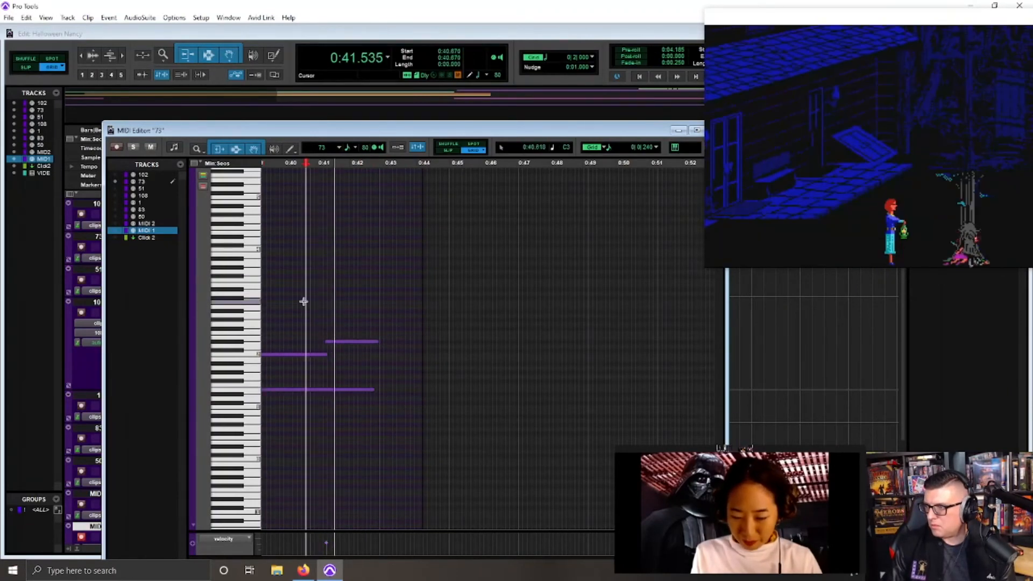
key(space)
Step: Shorten track 73's low note and middle note to end at about 0:40.9, delete the last upper note, and play from 0:39.887
key(ctrl+a)
click(372, 392)
click(371, 387)
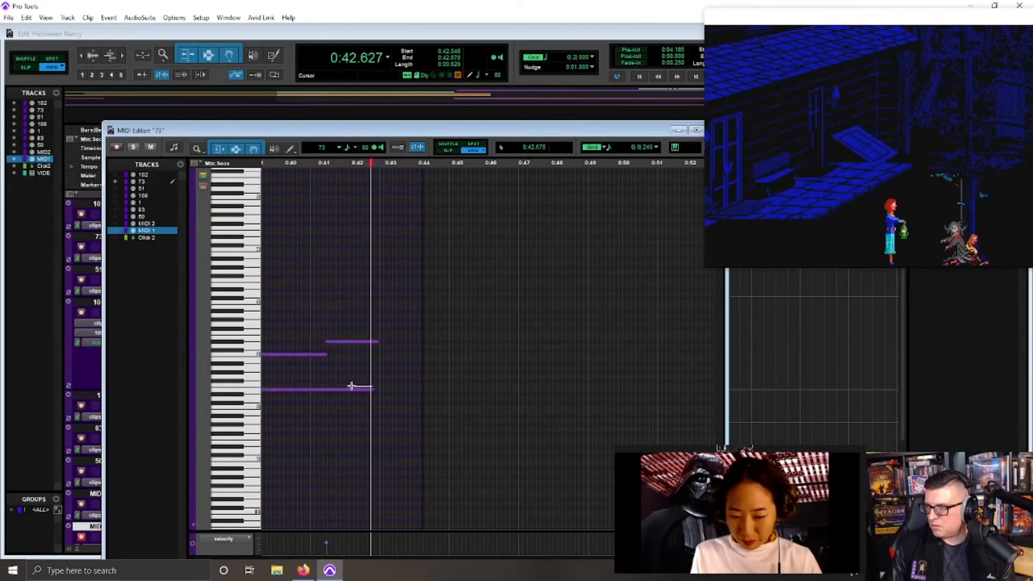
drag(371, 391, 319, 393)
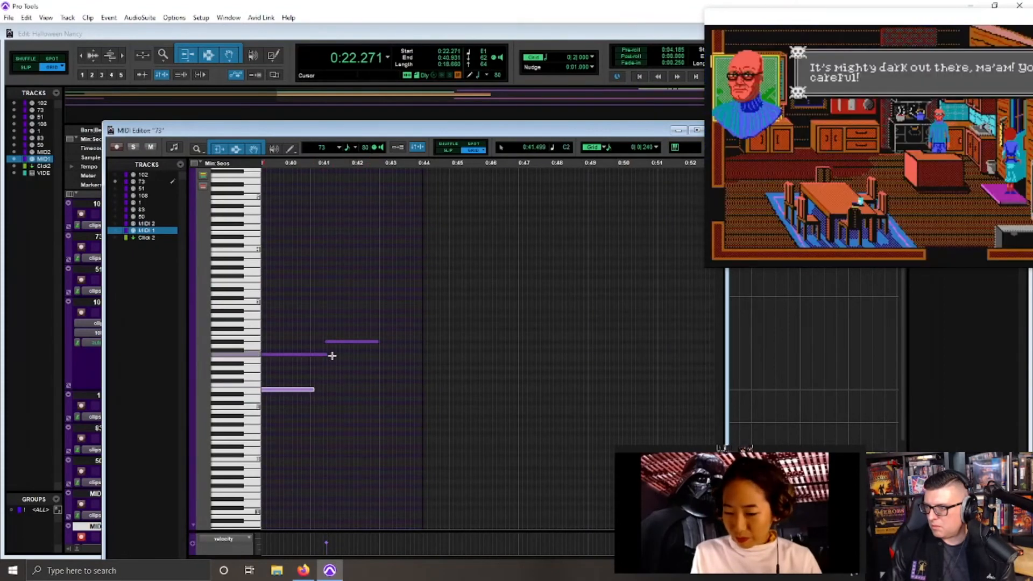
drag(327, 354, 314, 354)
click(371, 343)
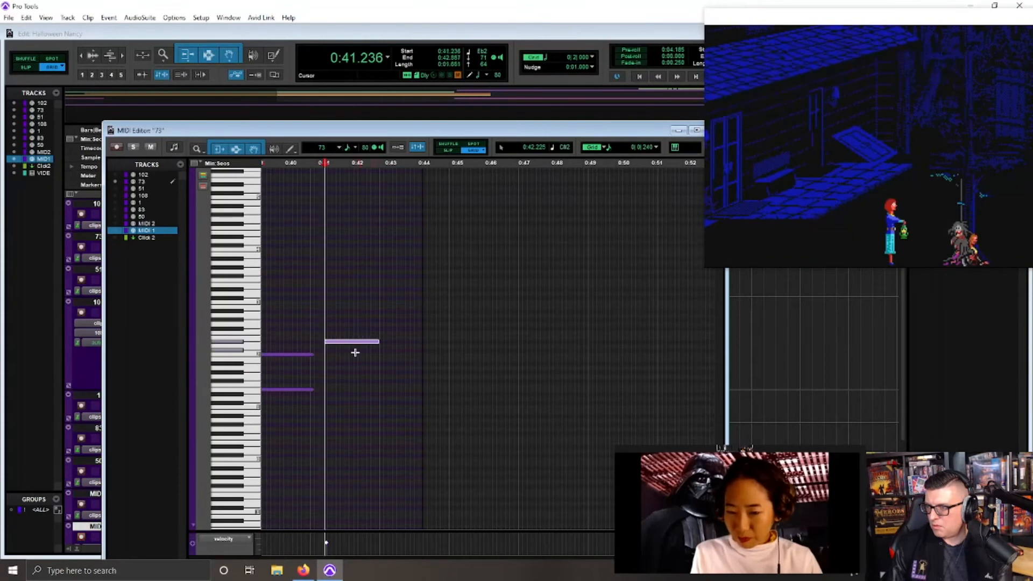
key(Delete)
click(280, 236)
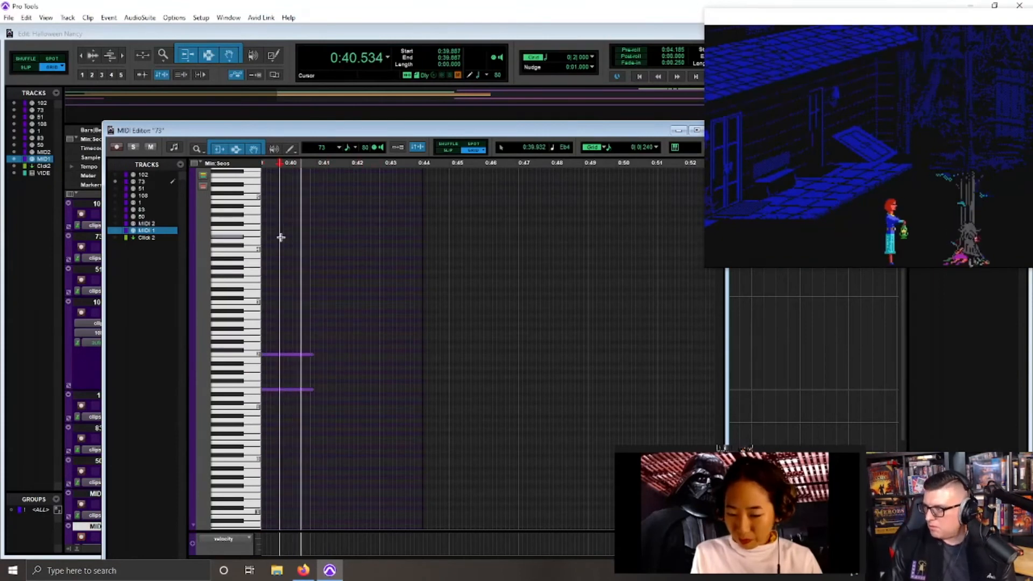
key(space)
Step: Shorten both remaining final notes on track 73 to end at about 0:40.3 and replay from 0:39.366
drag(339, 341, 292, 391)
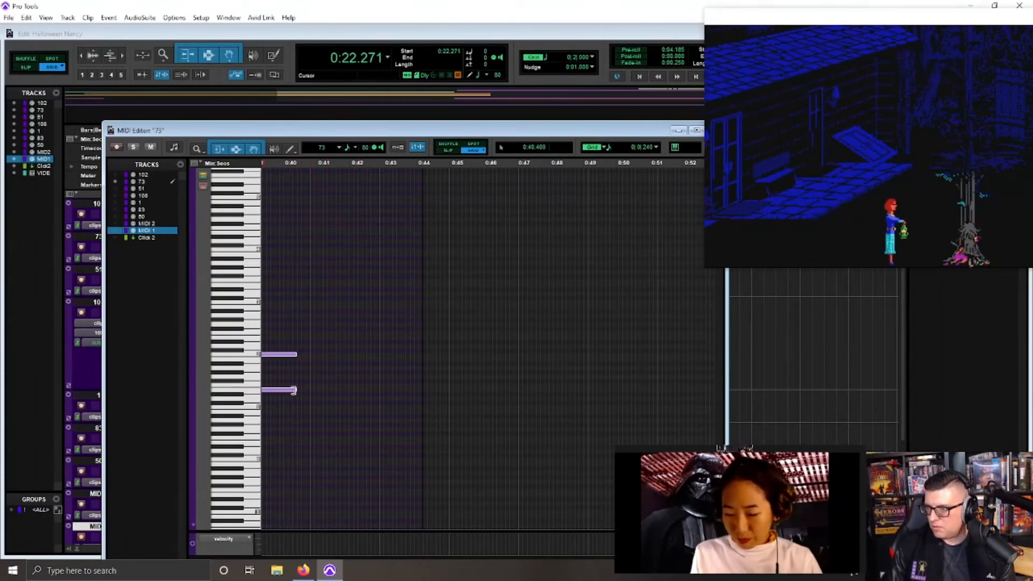
click(265, 321)
key(space)
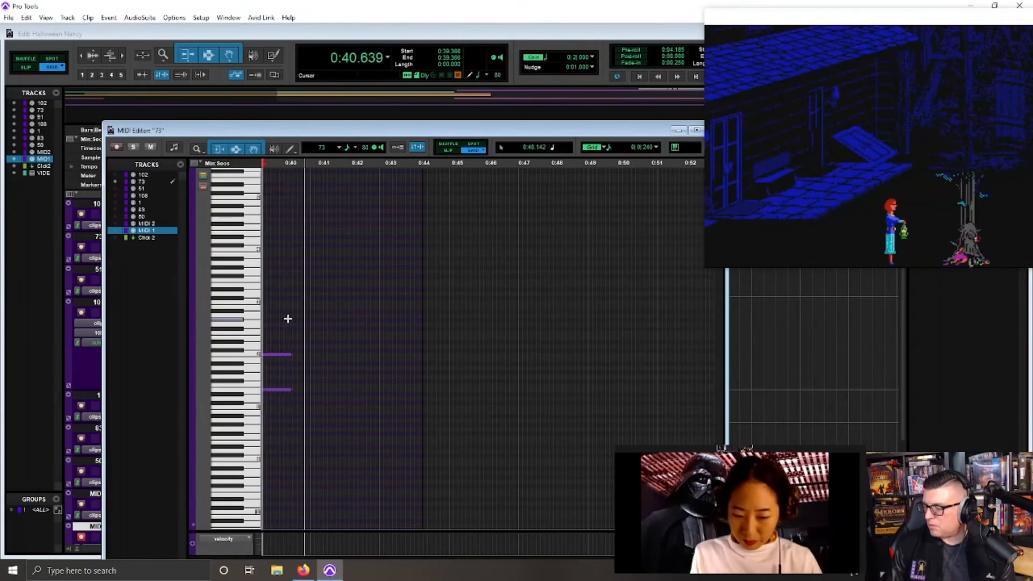
key(space)
key(t)
key(t)
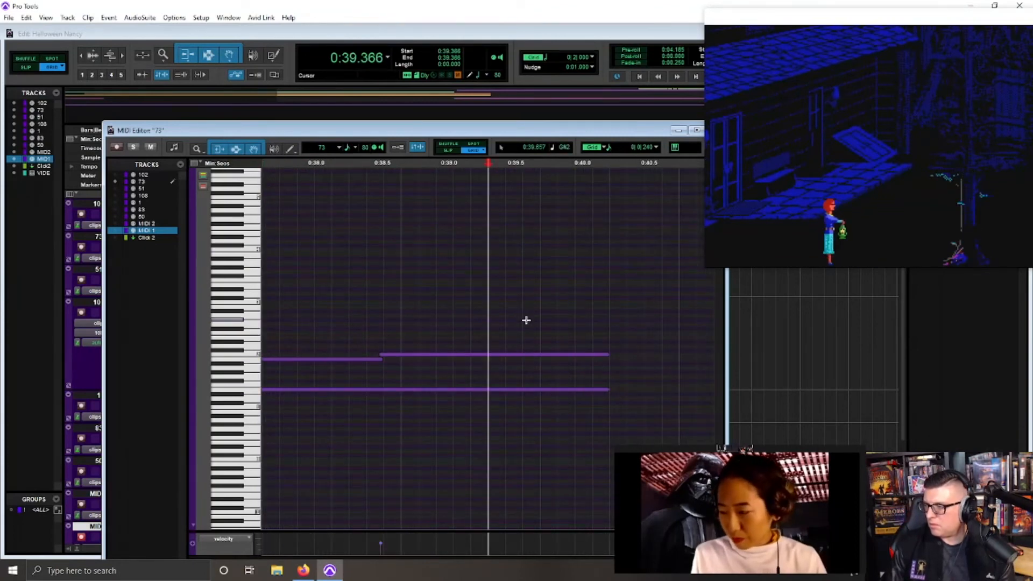
key(space)
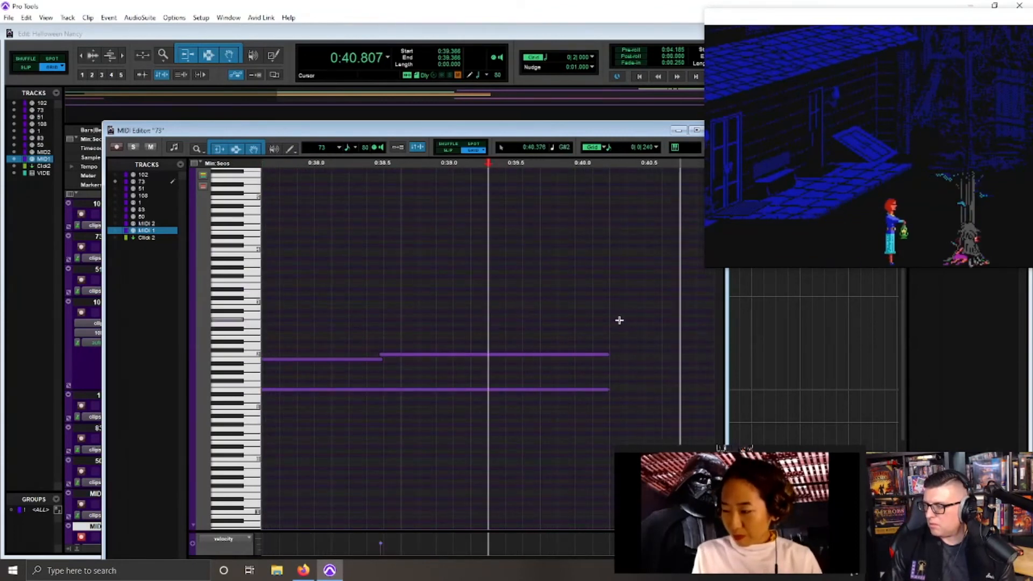
Step: Extend both final notes on track 73 to about 0:40.5, play from 0:39.235, and close the MIDI Editor
key(ctrl+a)
key(space)
drag(602, 392, 643, 391)
click(470, 223)
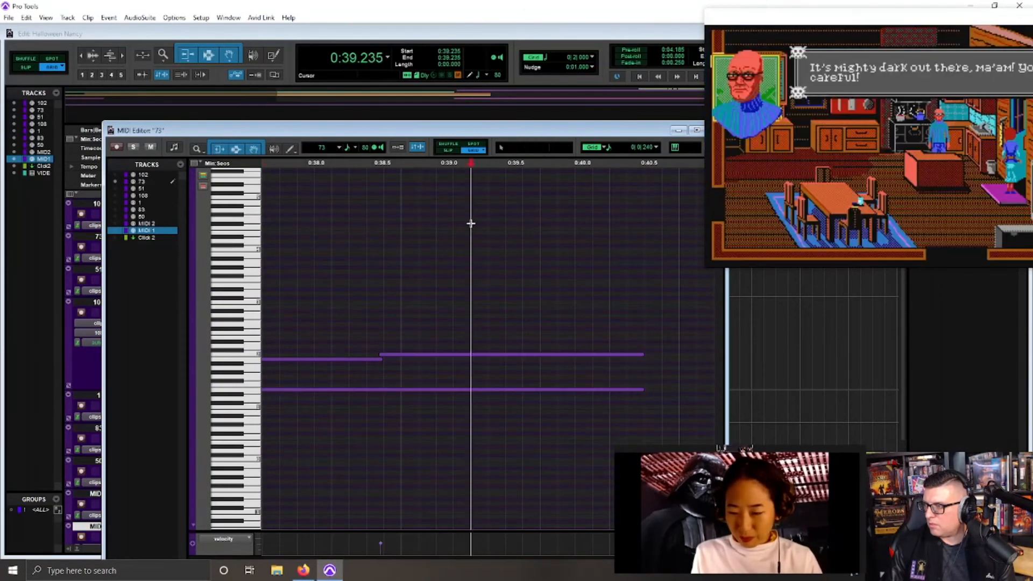
key(space)
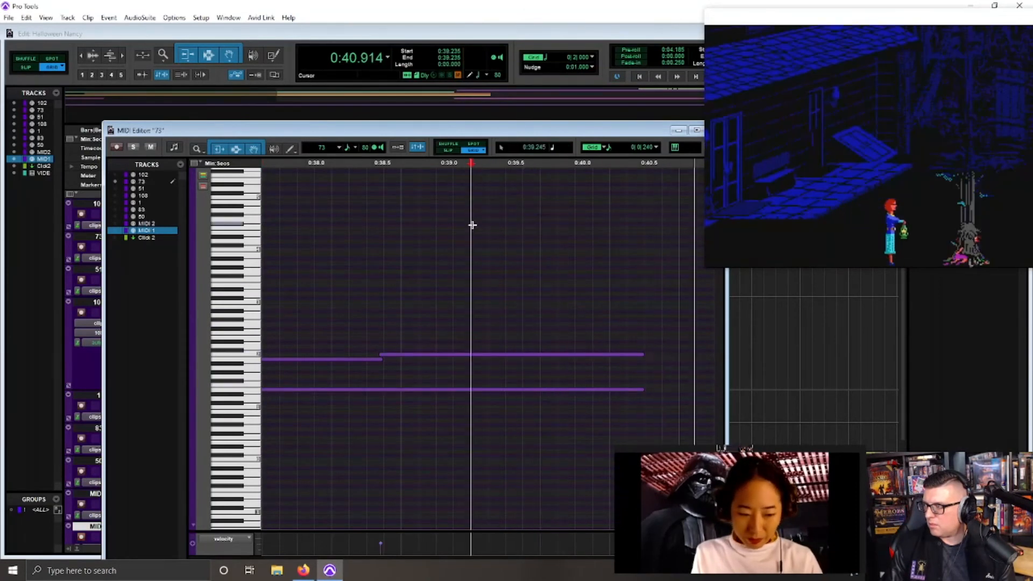
key(ctrl+w)
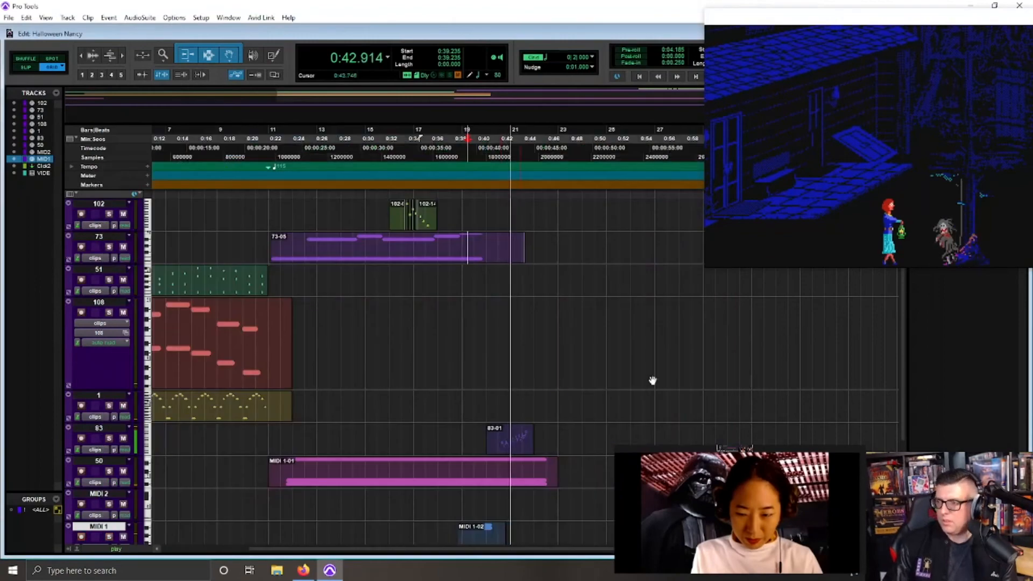
key(space)
Step: Split track 50's long clip at 0:40.800 and delete the part after the split
click(484, 466)
key(t)
key(t)
key(t)
key(t)
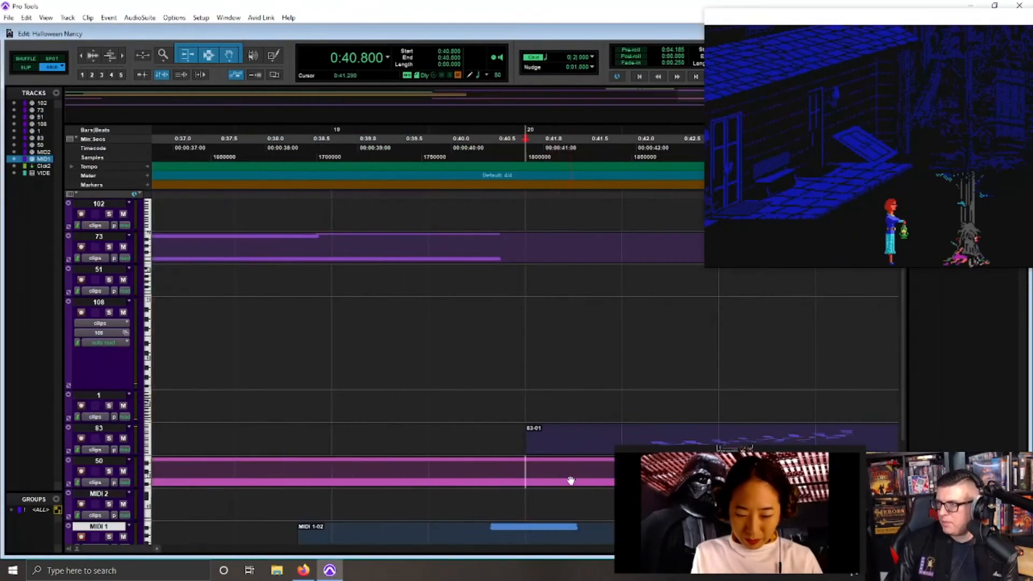
key(r)
key(r)
key(r)
key(r)
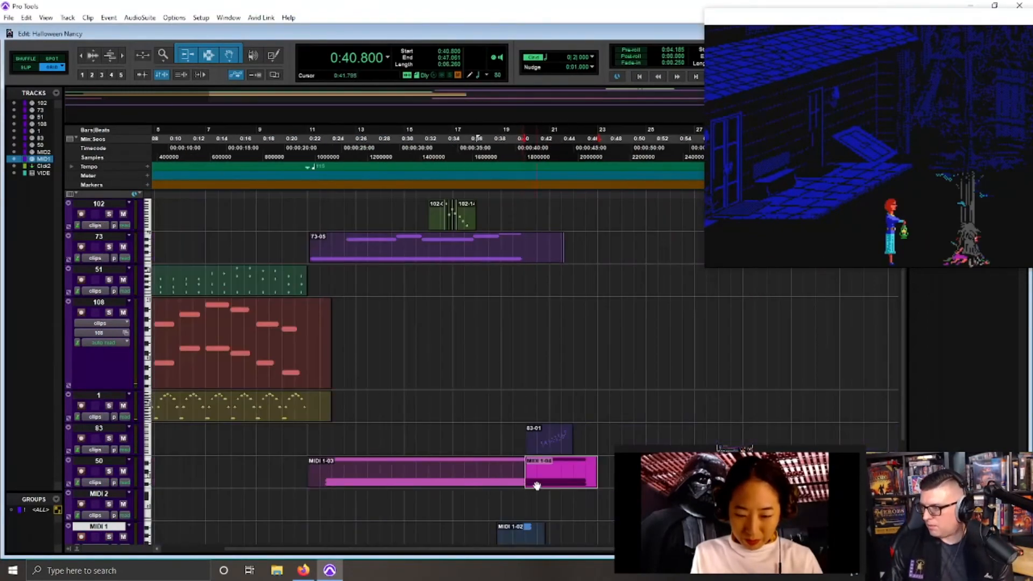
Step: Shorten all sustained notes in track 50's remaining clip to end at about 0:40.5 in the MIDI Editor, and play from 0:38.453
double_click(512, 484)
key(r)
key(r)
key(r)
key(r)
key(r)
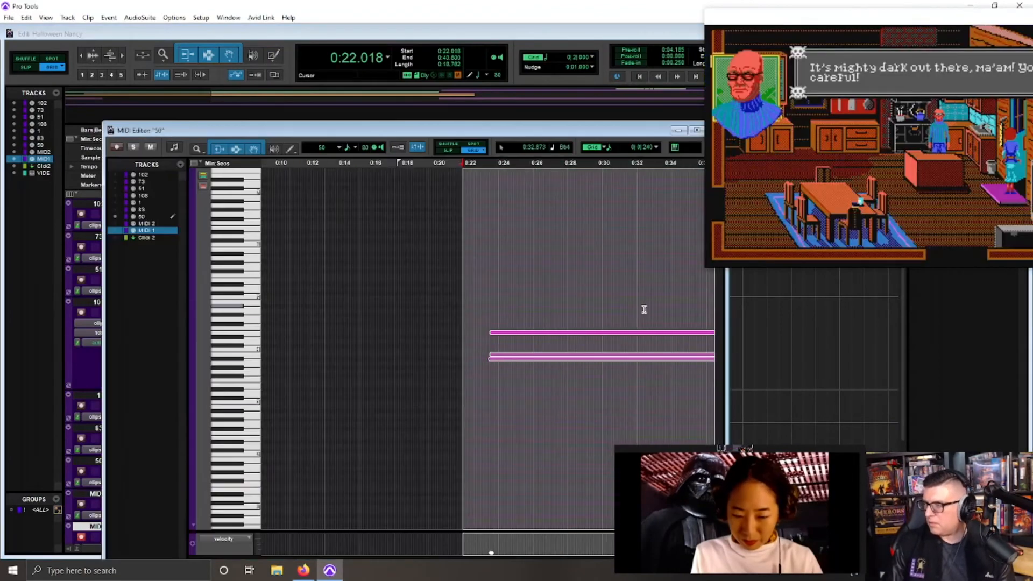
click(459, 294)
drag(406, 304, 357, 364)
click(321, 270)
key(space)
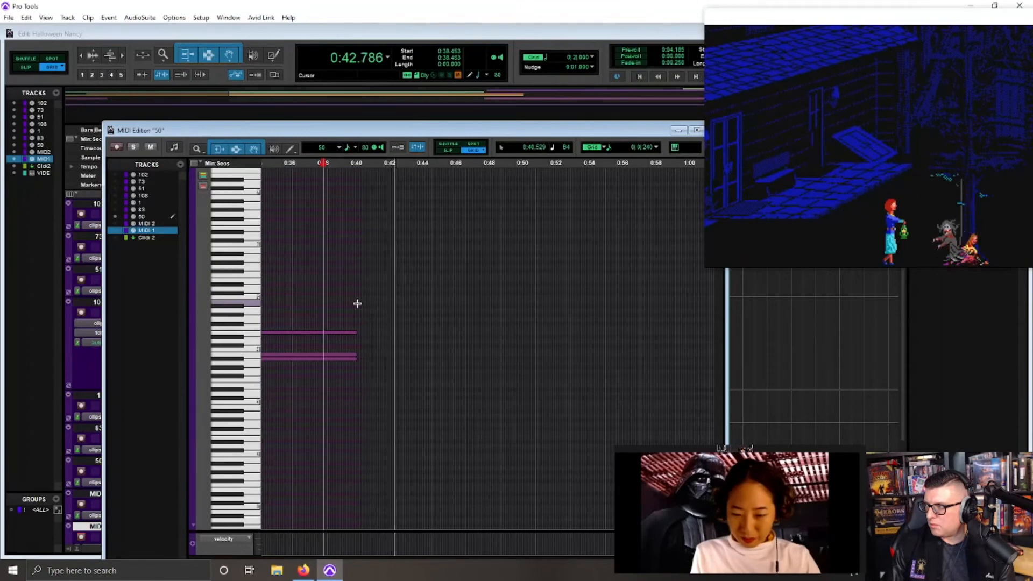
key(space)
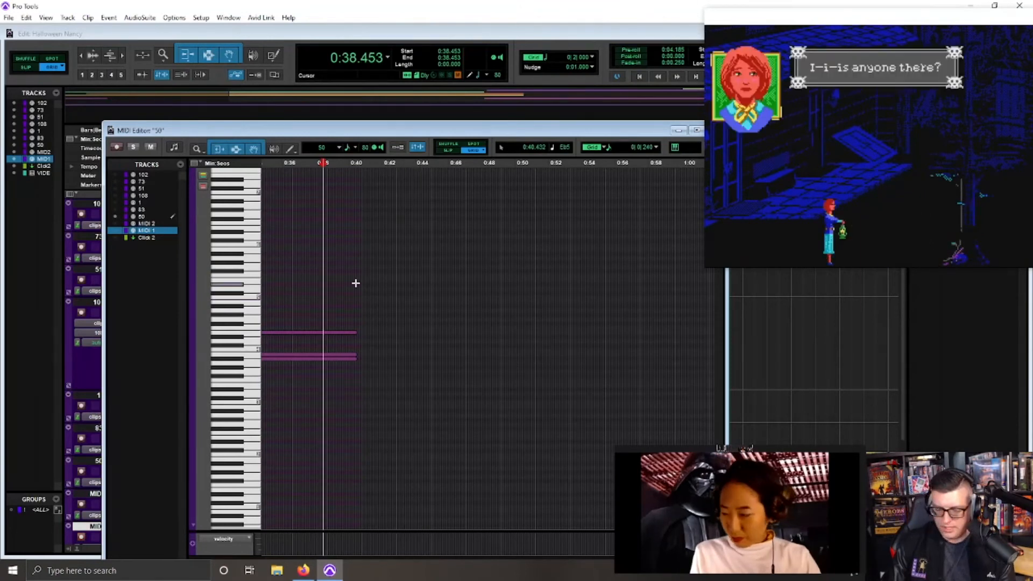
key(ctrl+w)
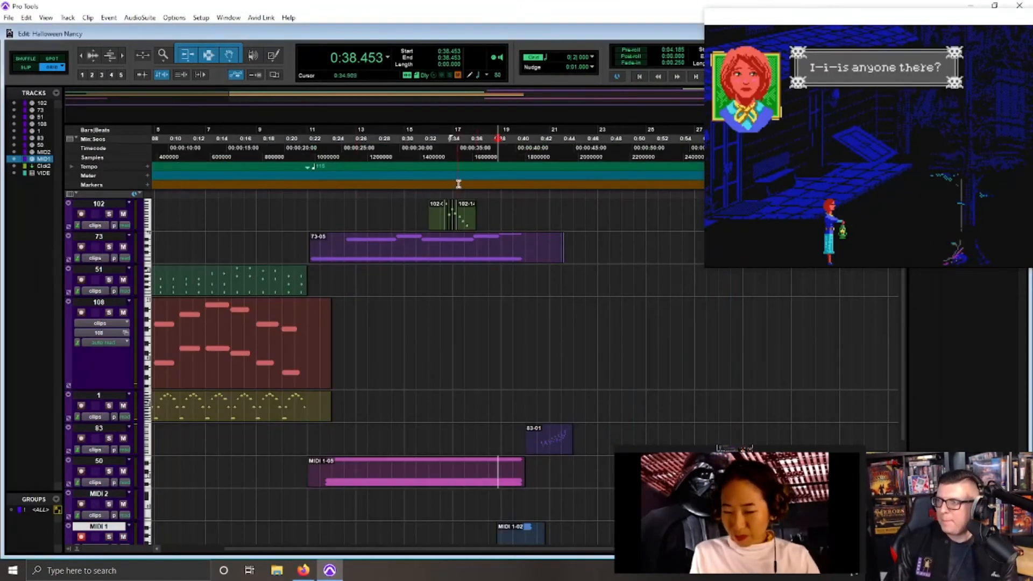
Step: Play the ending from 0:32.453 to the Happy Halloween title, and place the playhead at 0:40.800
click(428, 181)
key(space)
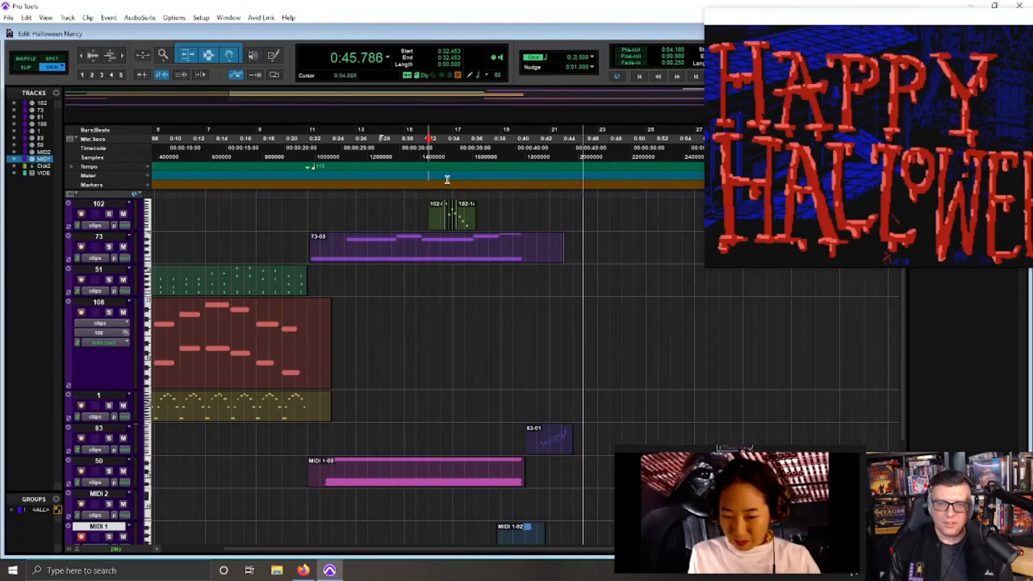
key(space)
click(522, 174)
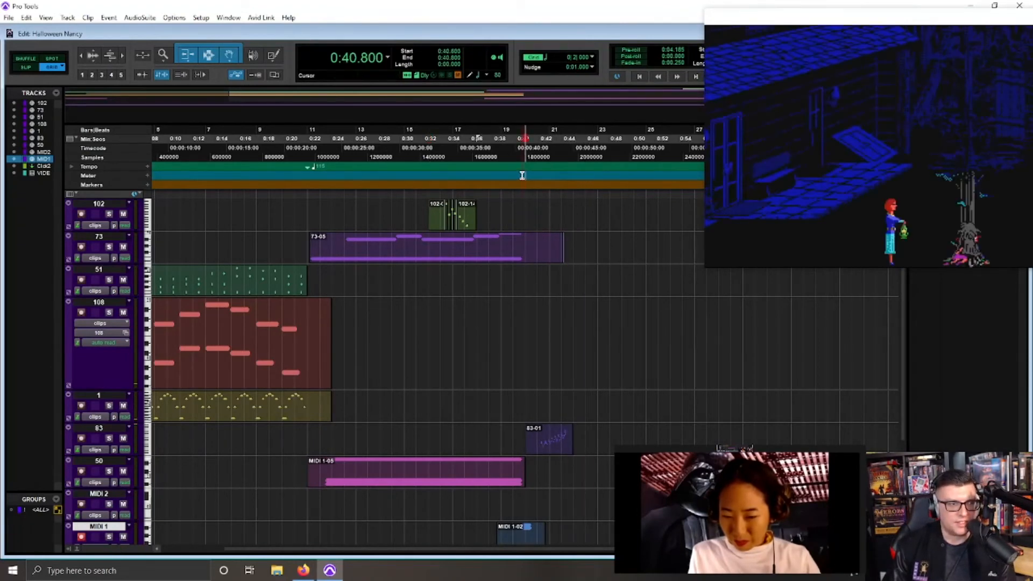
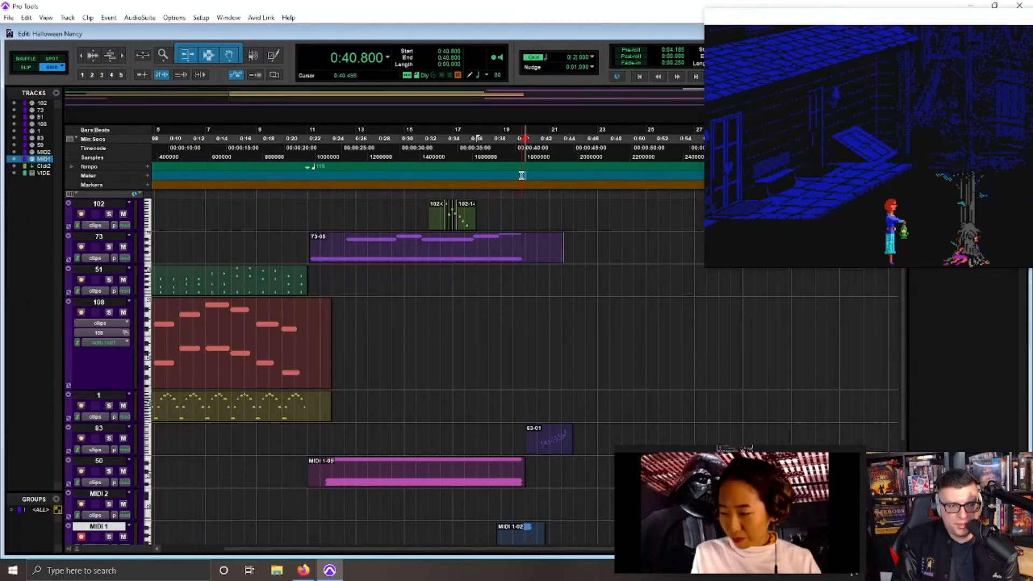
Step: Replay the scare twice from 0:38.714 to check the shortened notes against the video
click(502, 159)
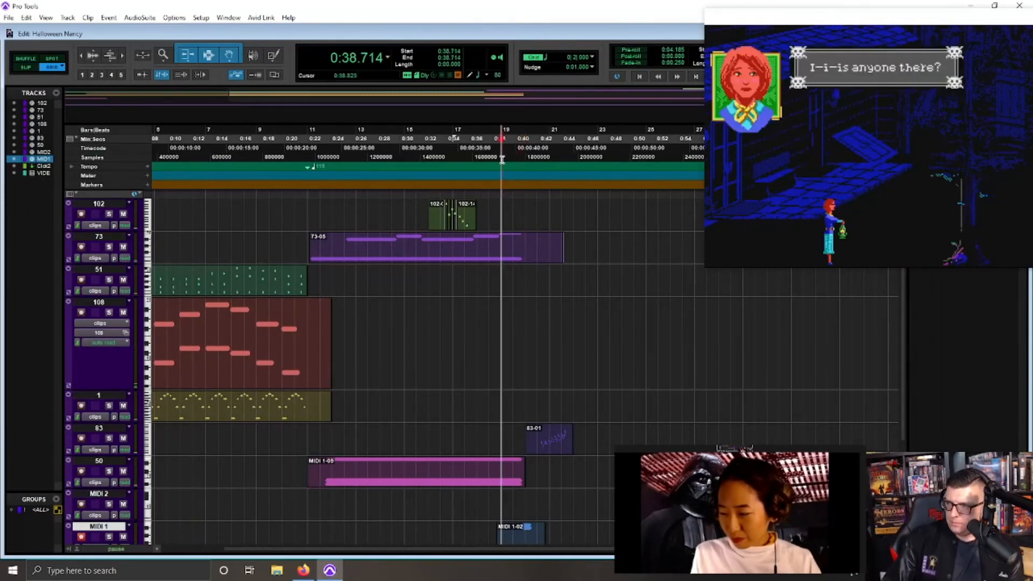
key(space)
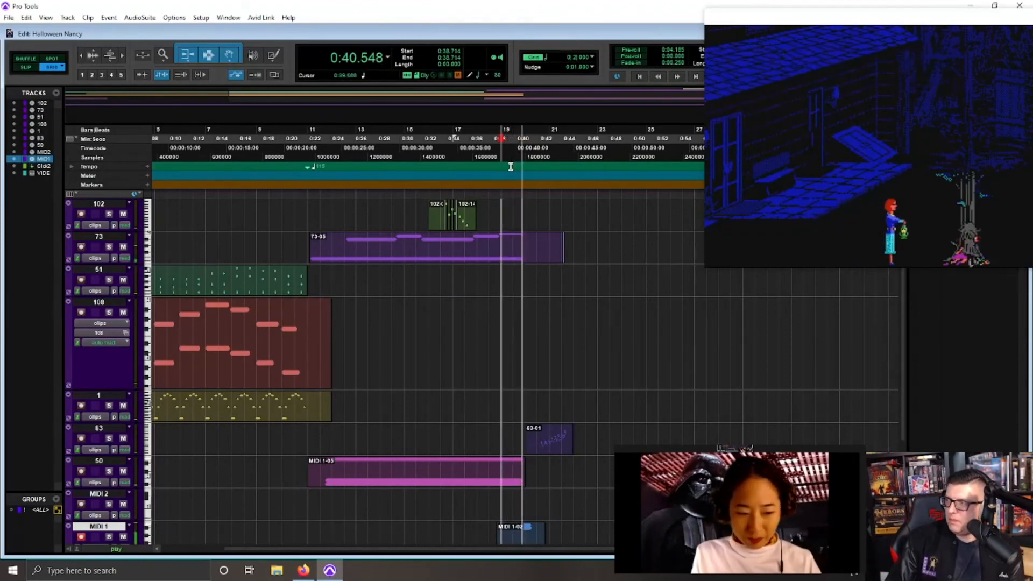
key(space)
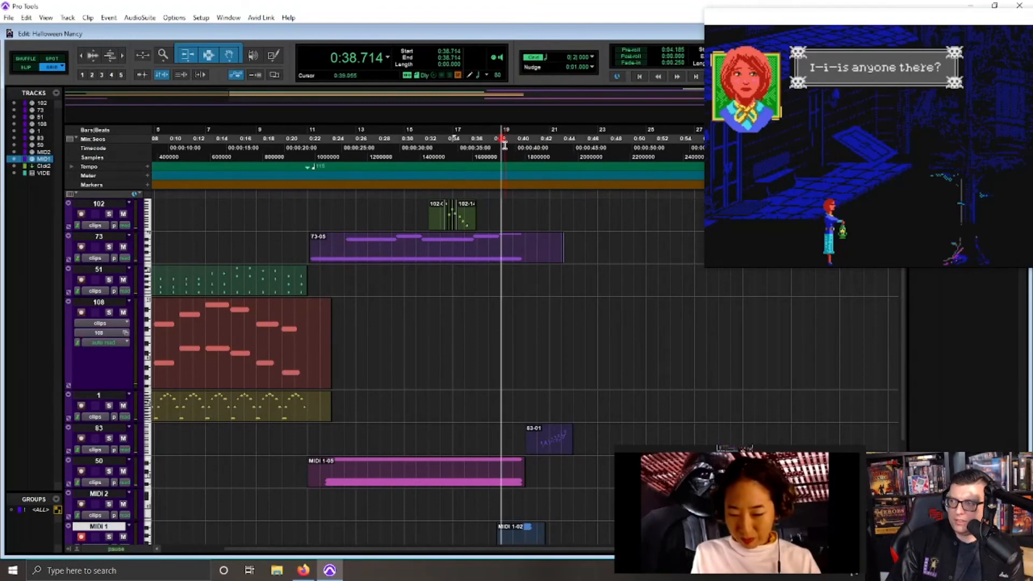
key(space)
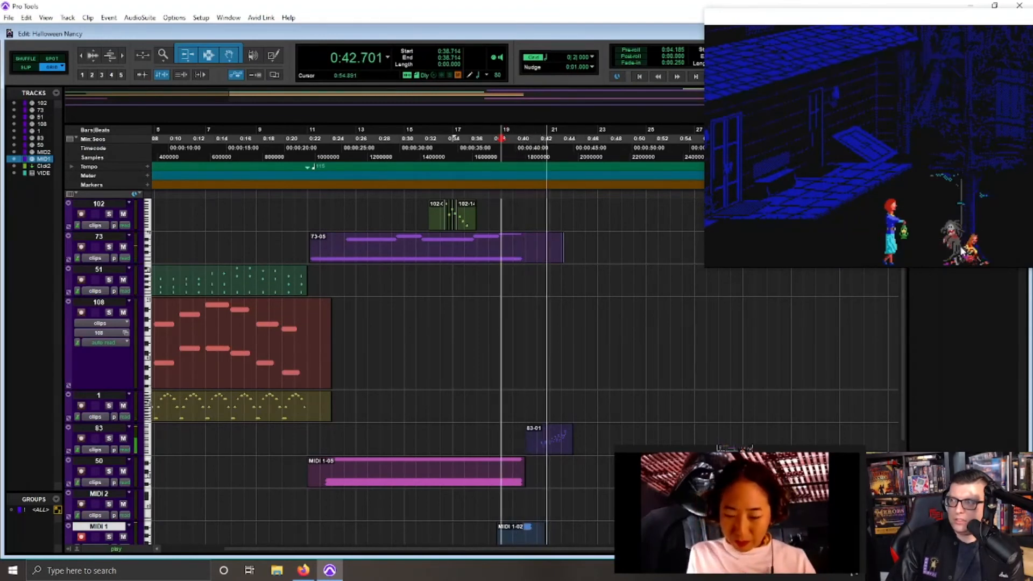
key(space)
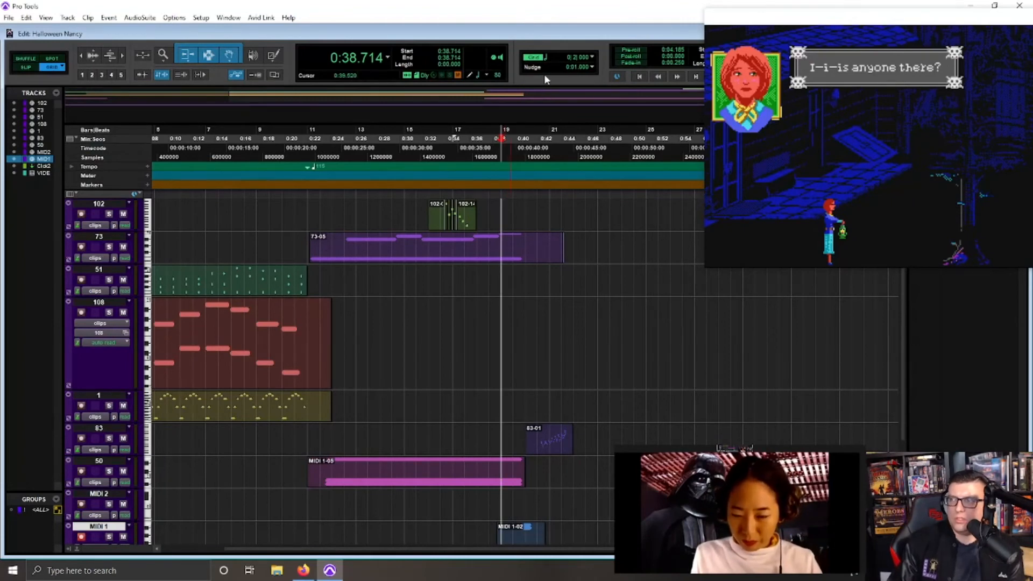
Step: Move the video window so the whole picture shows, and replay the scare from 0:38.714
drag(899, 7, 801, 61)
click(798, 149)
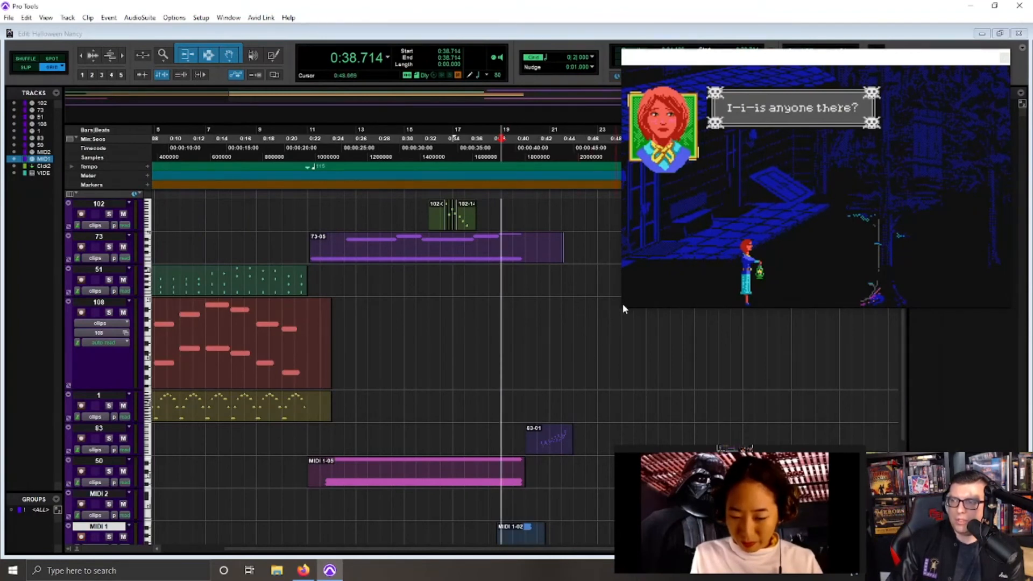
key(space)
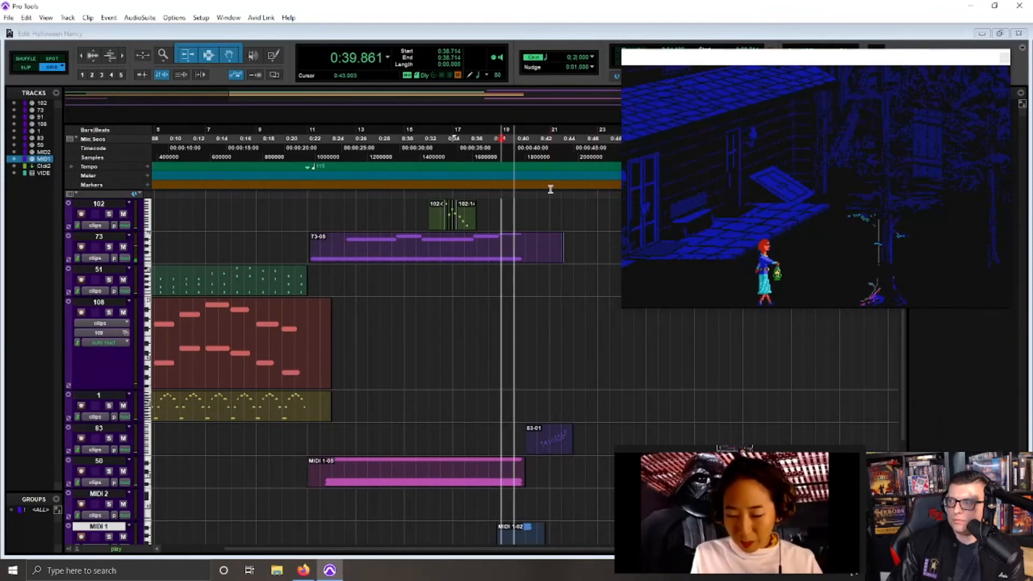
key(space)
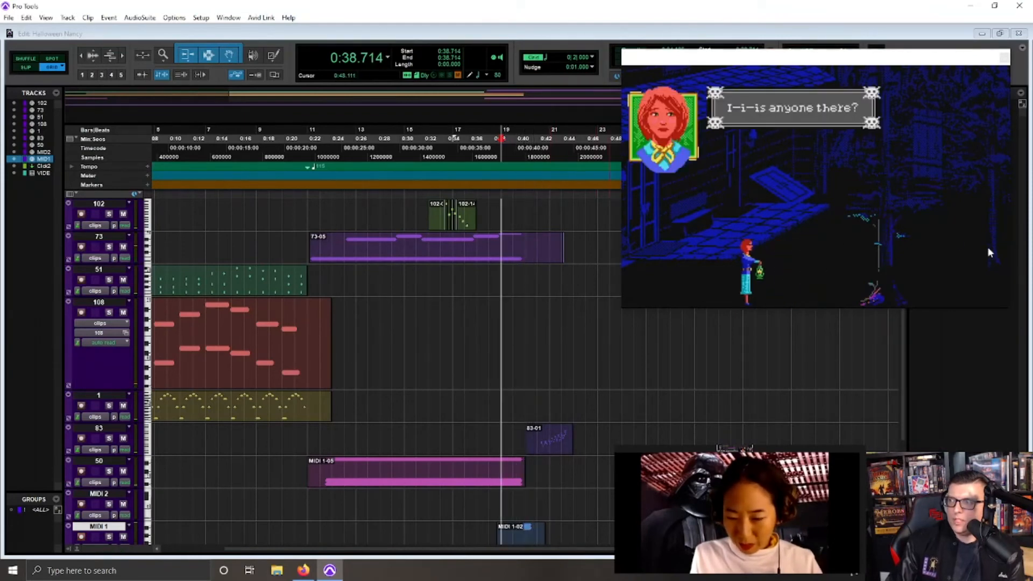
click(503, 154)
key(space)
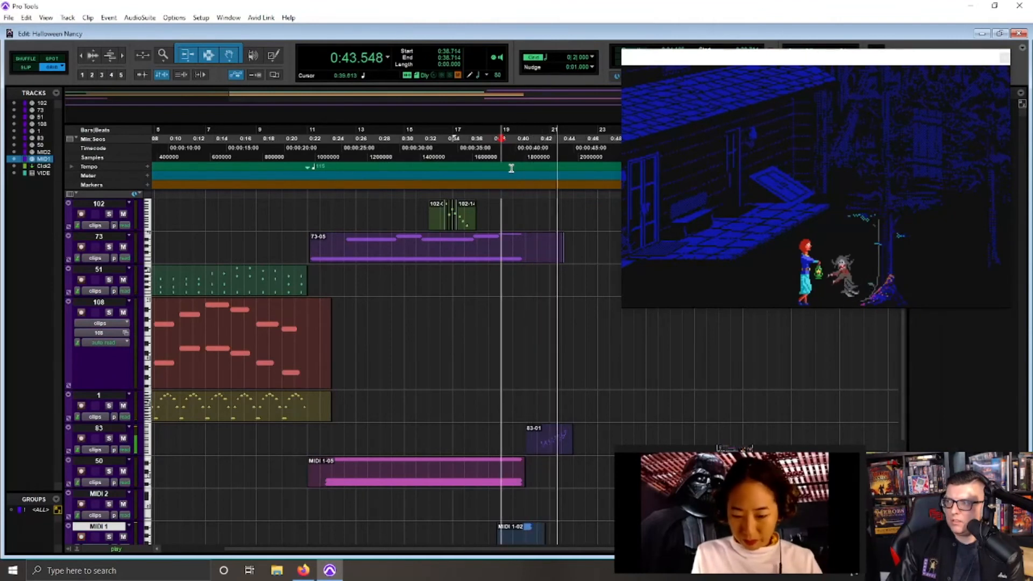
key(space)
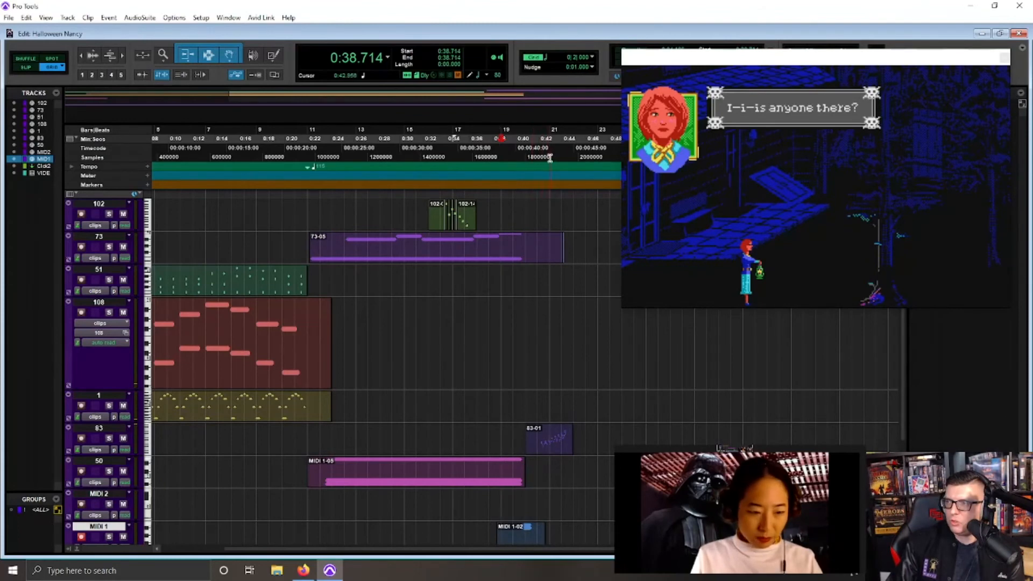
Step: Check the video frame at 0:42.887 and replay the ending from 0:39.757
click(550, 157)
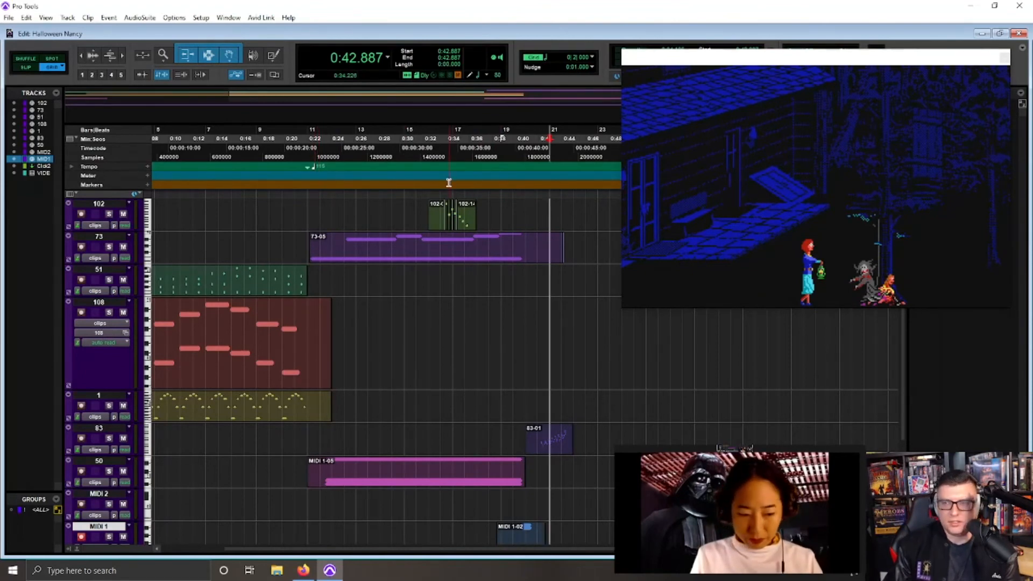
click(511, 157)
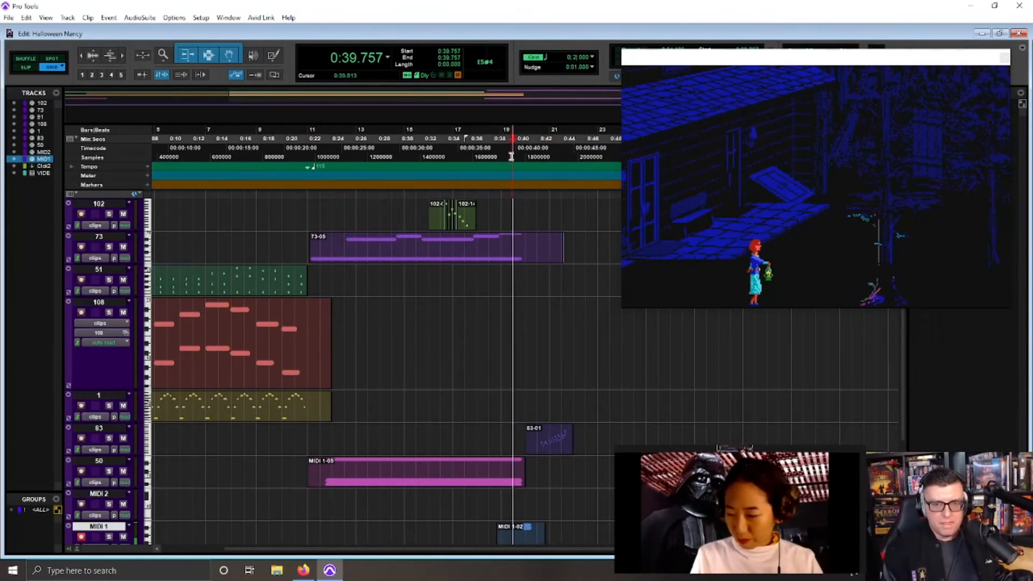
key(space)
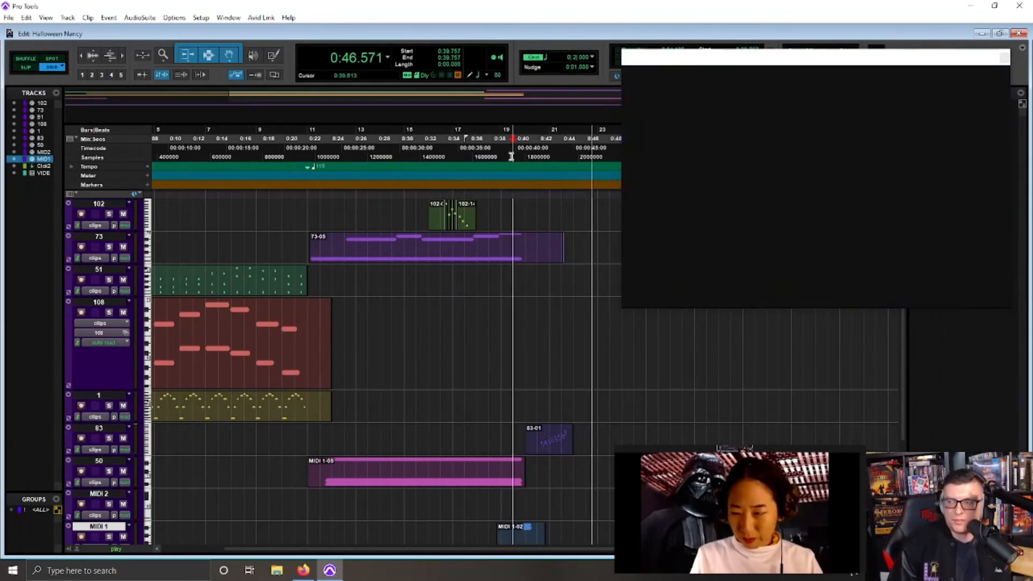
key(space)
key(space)
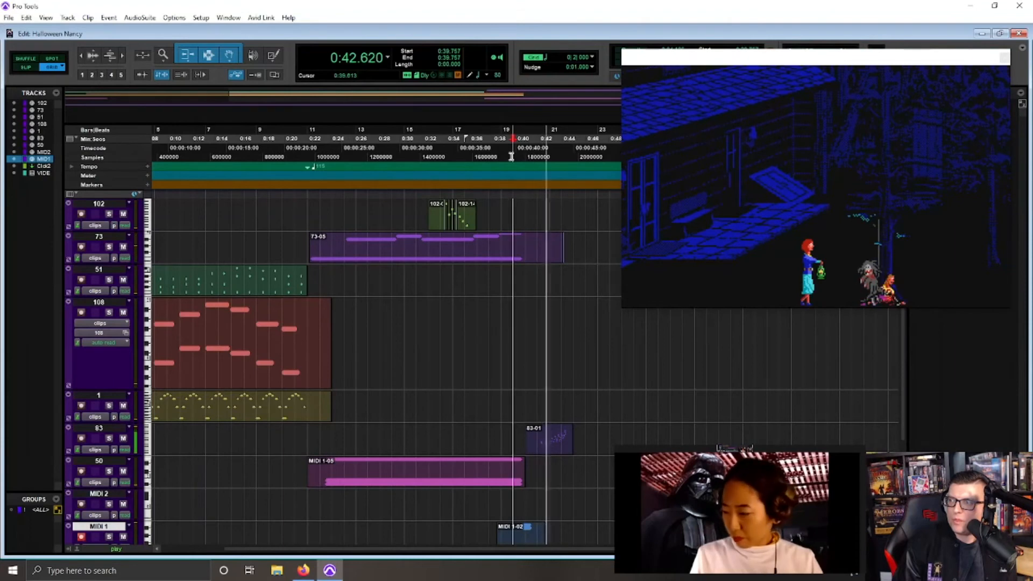
key(space)
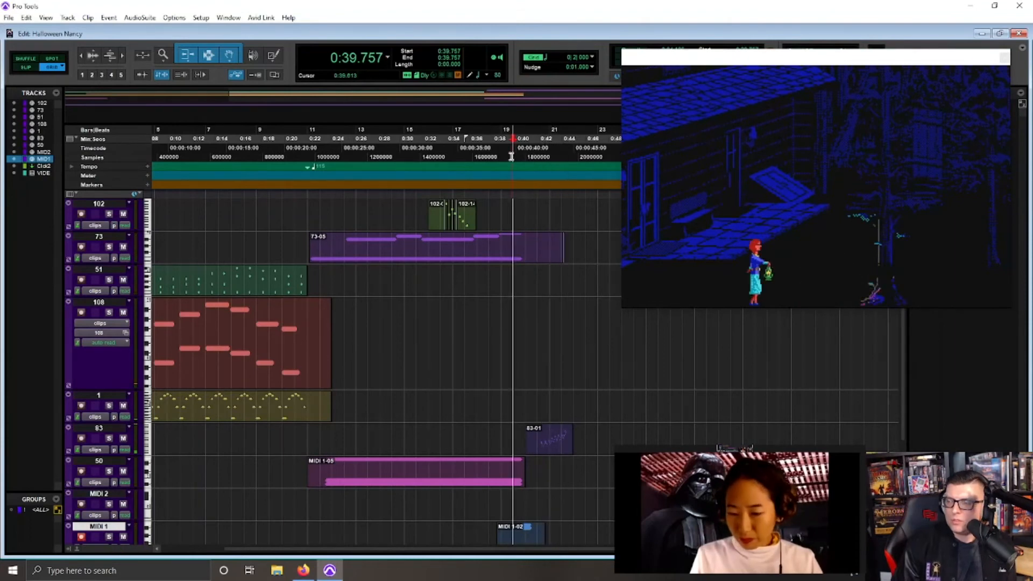
Step: Replay the ending from 0:39.757 and record a part for the Happy Halloween title on MIDI 1, starting at 0:40.800
key(space)
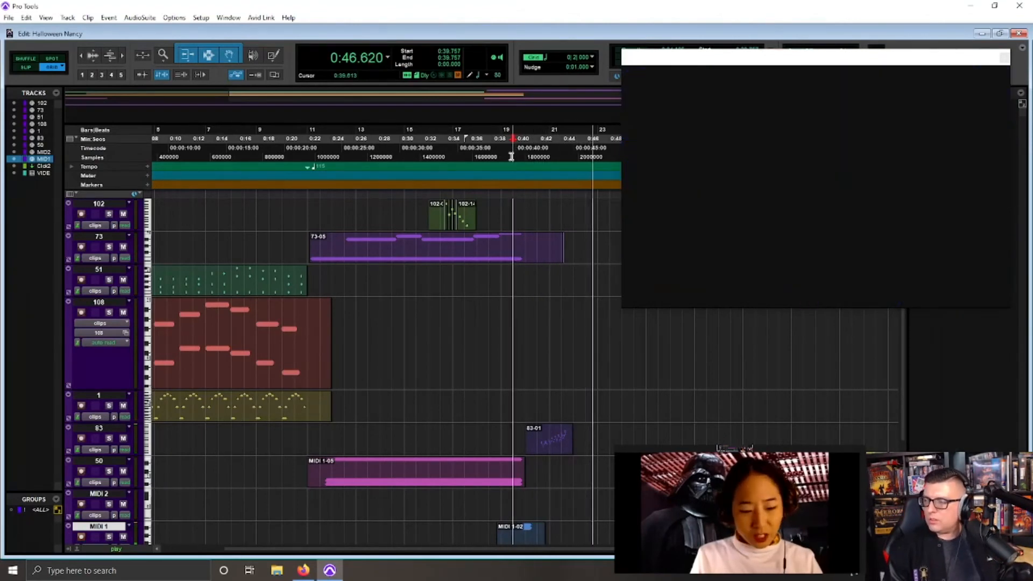
key(space)
click(525, 156)
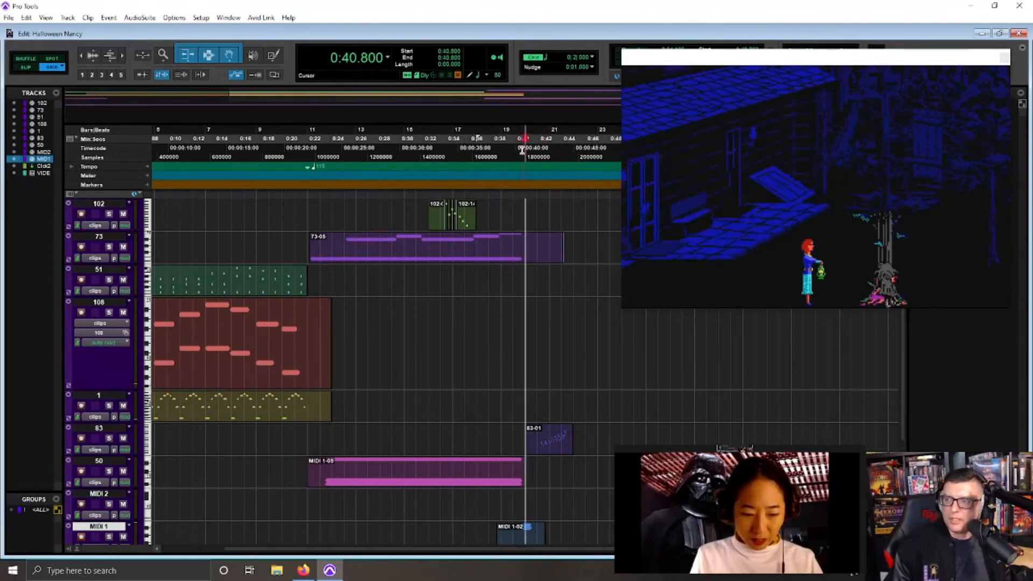
key(space)
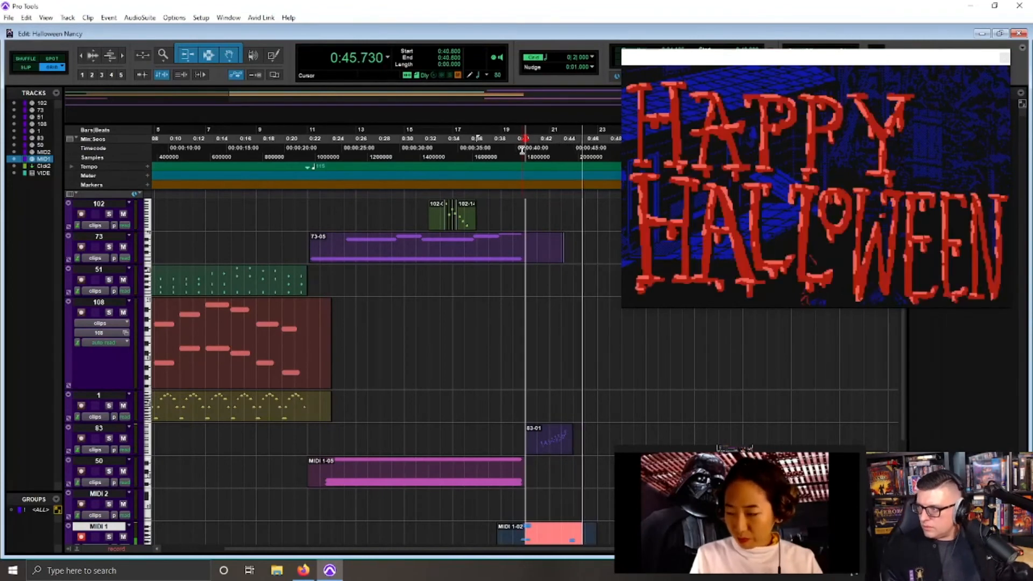
key(space)
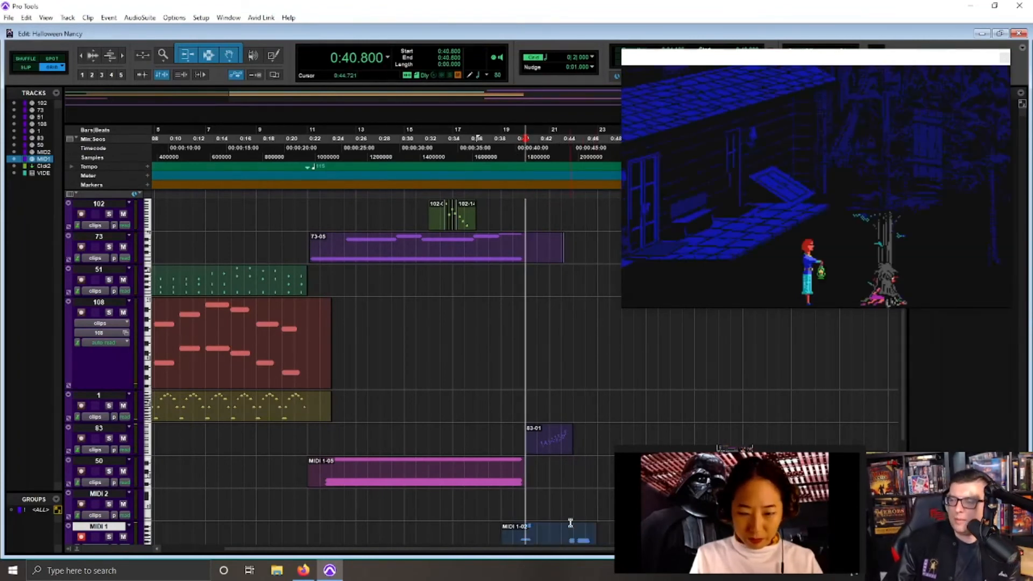
Step: Find the title's video frame, separate the newly recorded notes on MIDI 1, and move their first clip to start at 0:44.407
click(568, 525)
key(ctrl+])
key(ctrl+])
key(ctrl+])
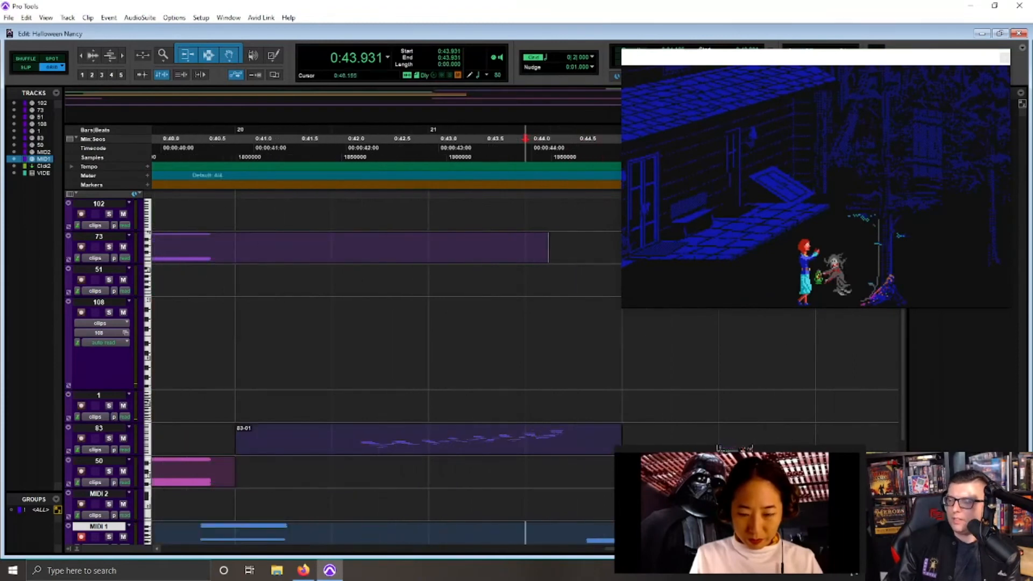
click(653, 532)
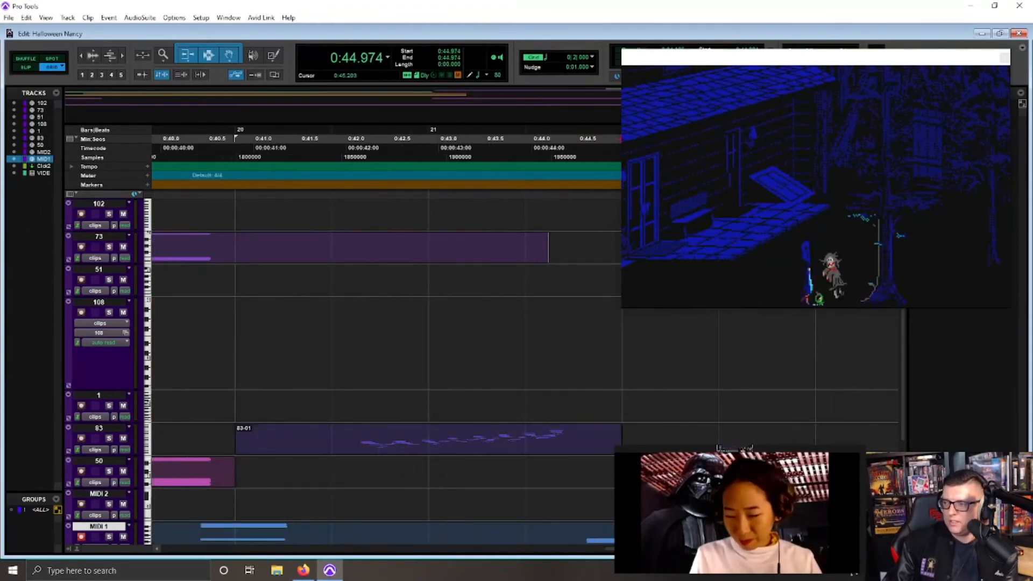
click(644, 533)
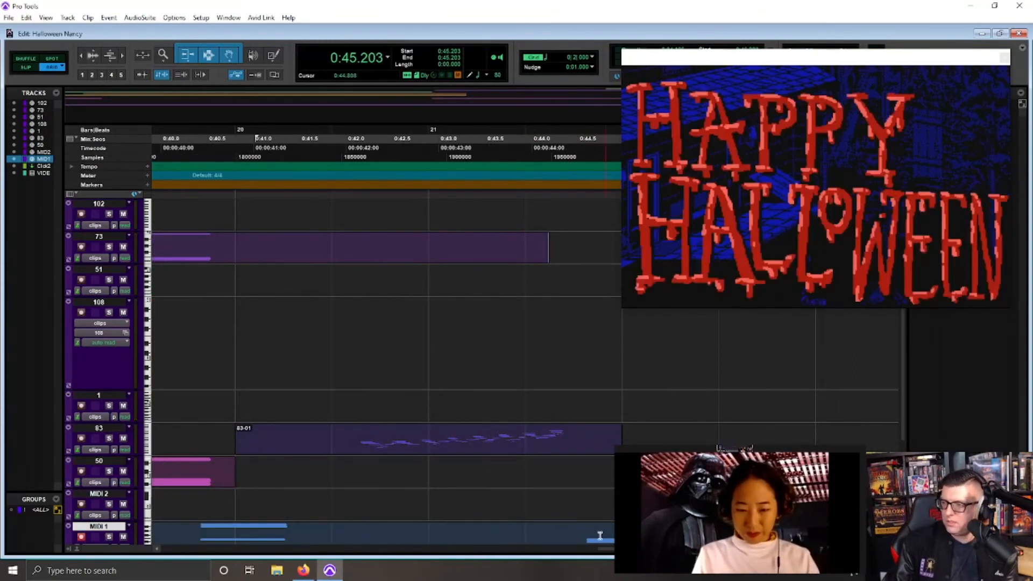
click(570, 525)
mouse_move(602, 541)
mouse_down()
mouse_move(587, 540)
mouse_move(603, 541)
mouse_up()
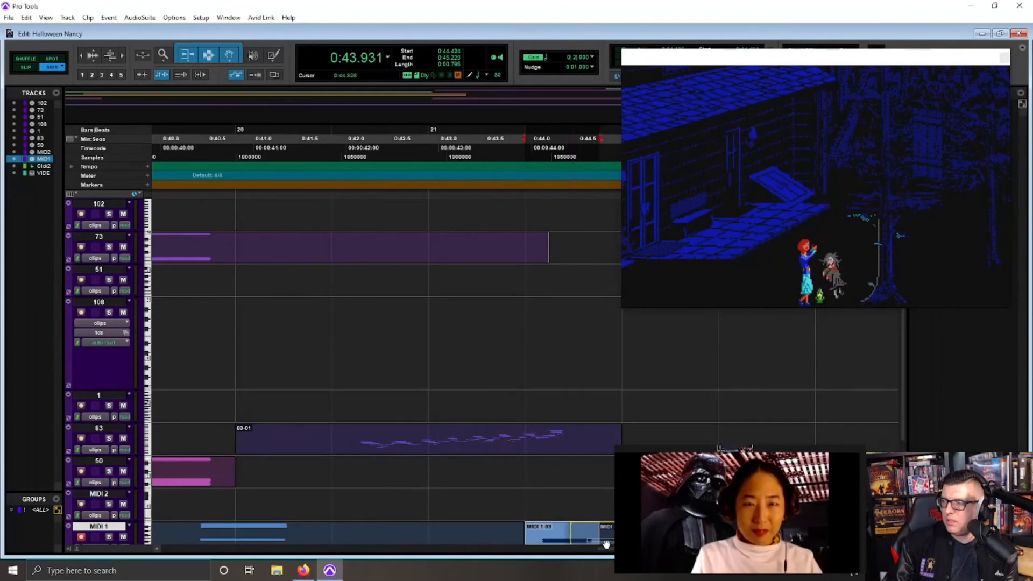
drag(605, 543, 606, 542)
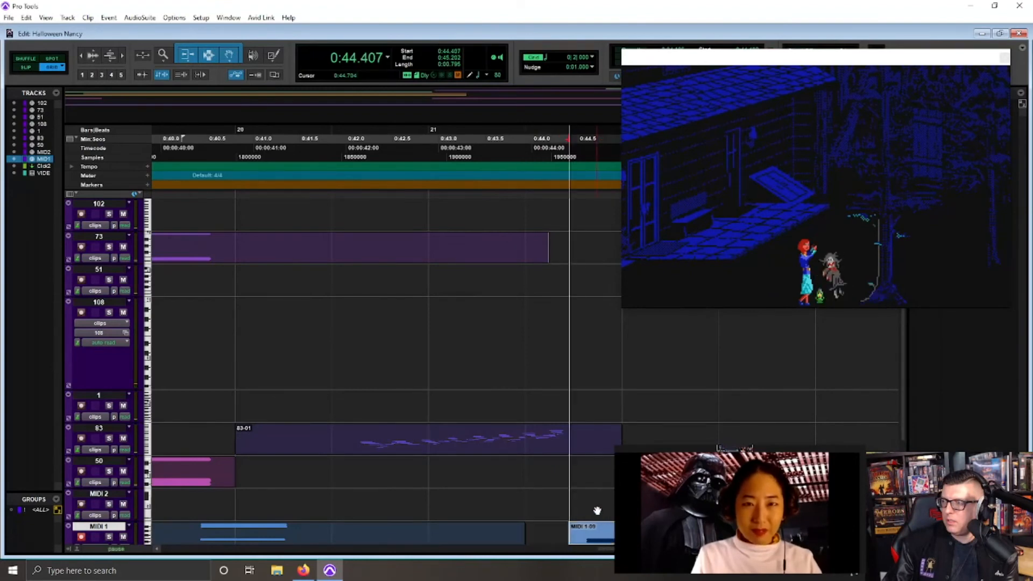
Step: Shift the last clip on MIDI 1 to start at 0:45.023 and check it by playing from 0:43.931
key(space)
key(space)
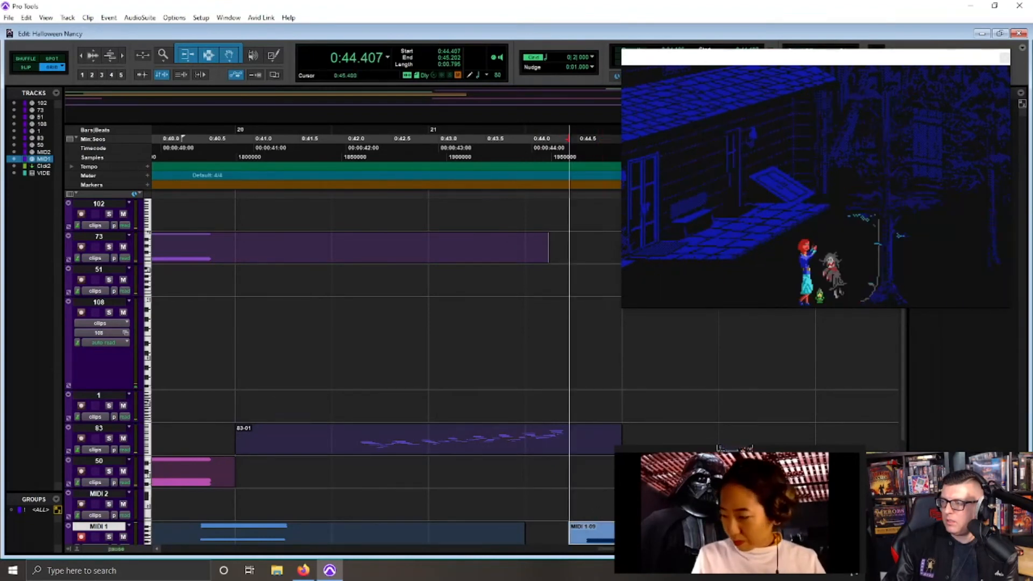
drag(681, 542, 672, 541)
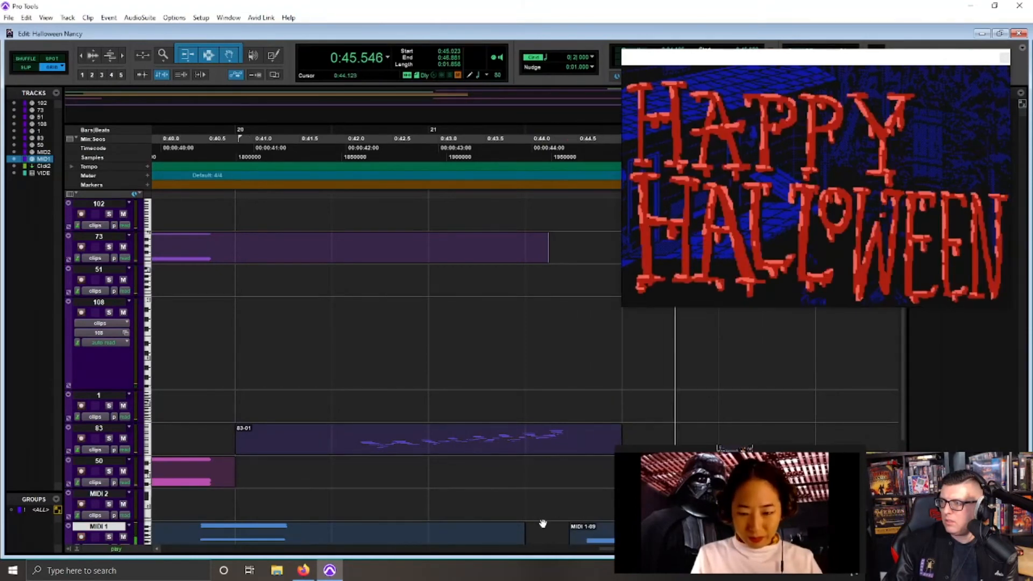
key(space)
click(516, 530)
key(space)
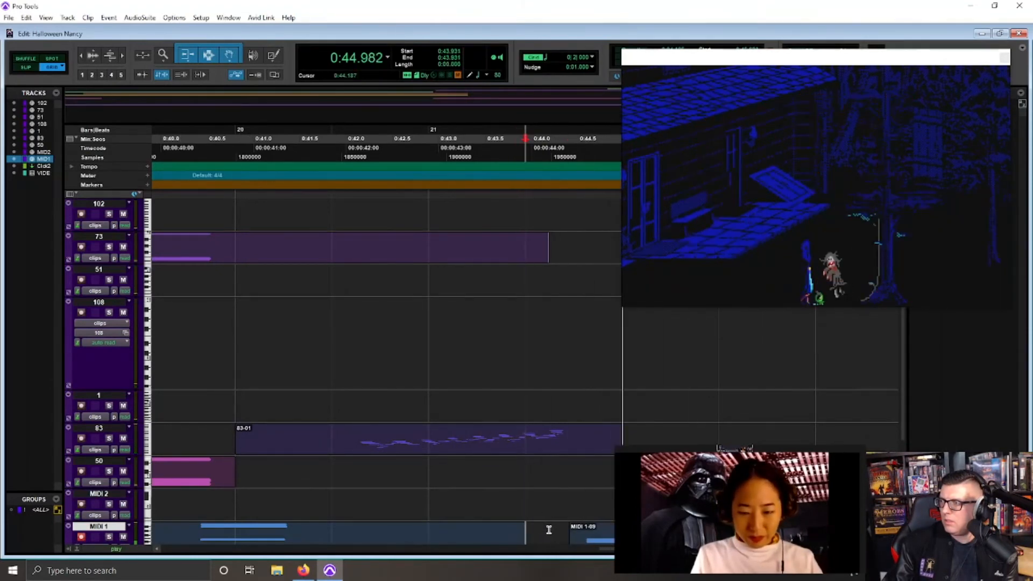
Step: Move the MIDI 1-09 clip slightly earlier, to about 0:44.3, and play the title sequence from 0:42.887
key(space)
drag(579, 541, 566, 542)
drag(522, 528, 521, 528)
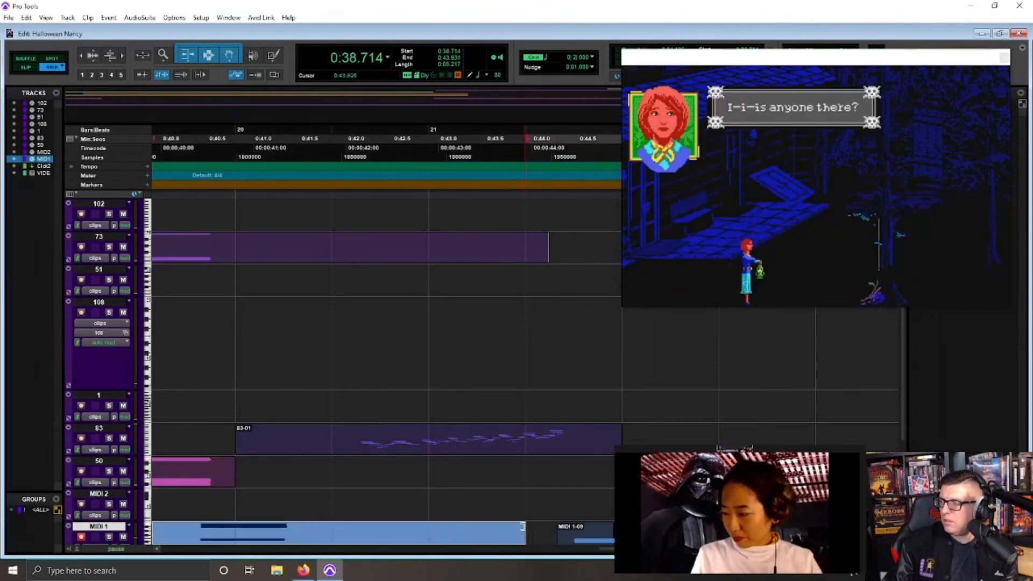
click(399, 490)
key(space)
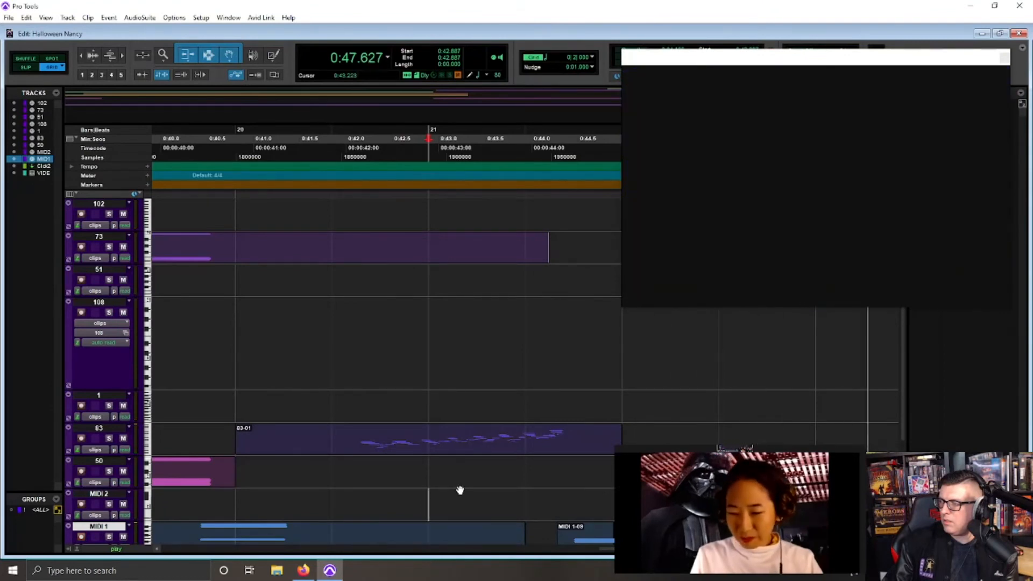
key(space)
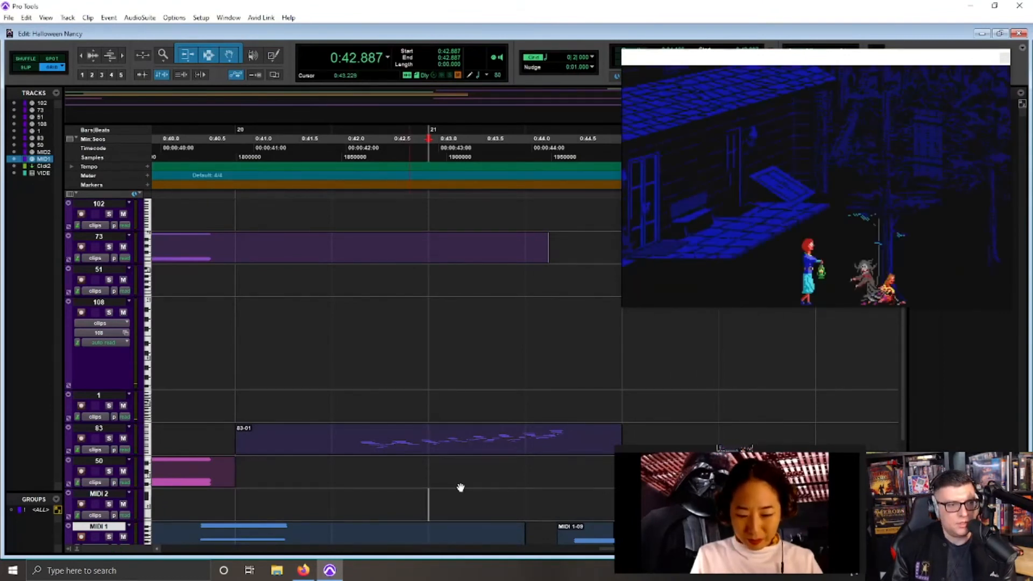
Step: Save the session and move the floating video window clear of the tracks
key(shift+r)
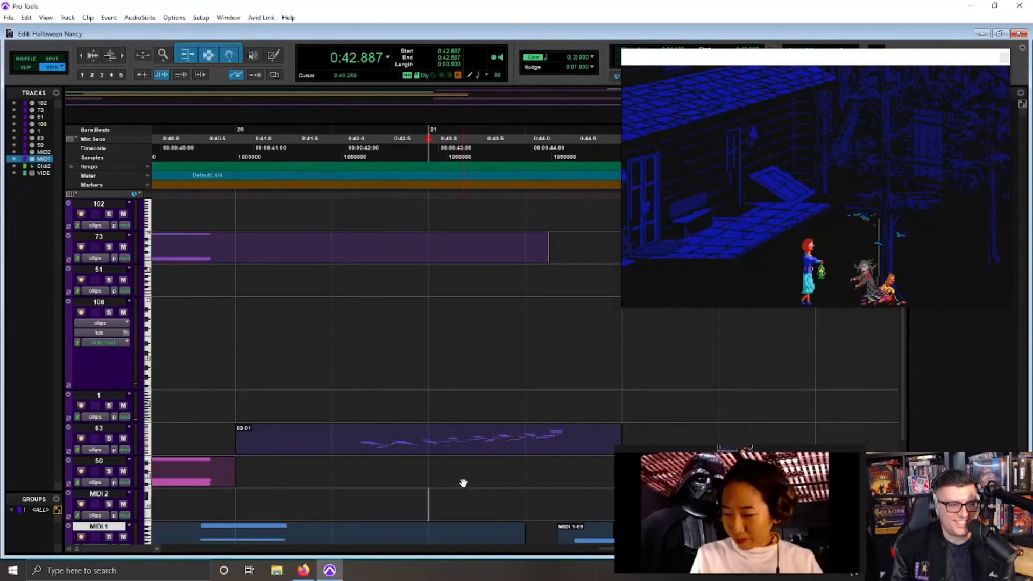
scroll(550, 390, down, 2)
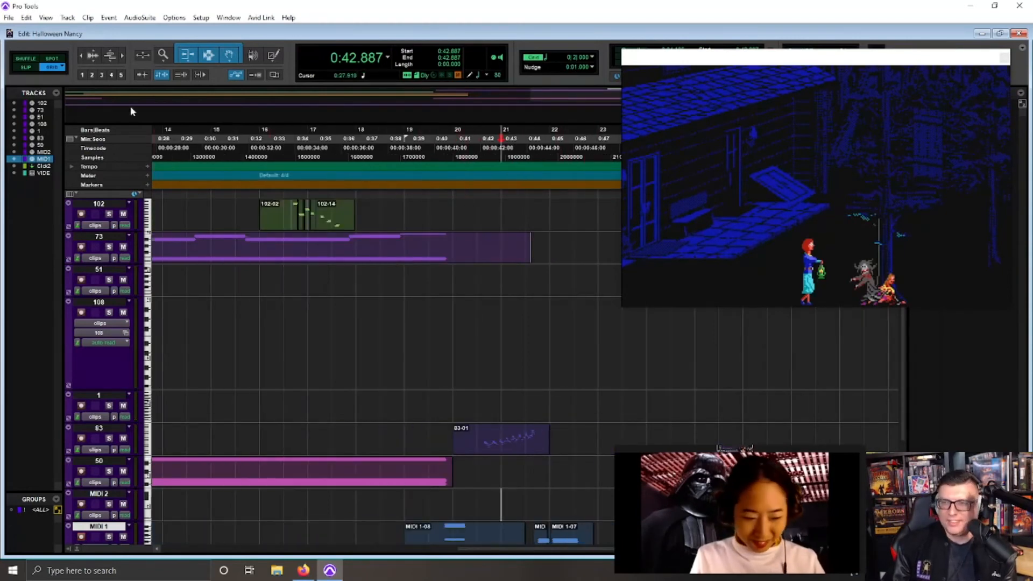
click(8, 17)
click(23, 85)
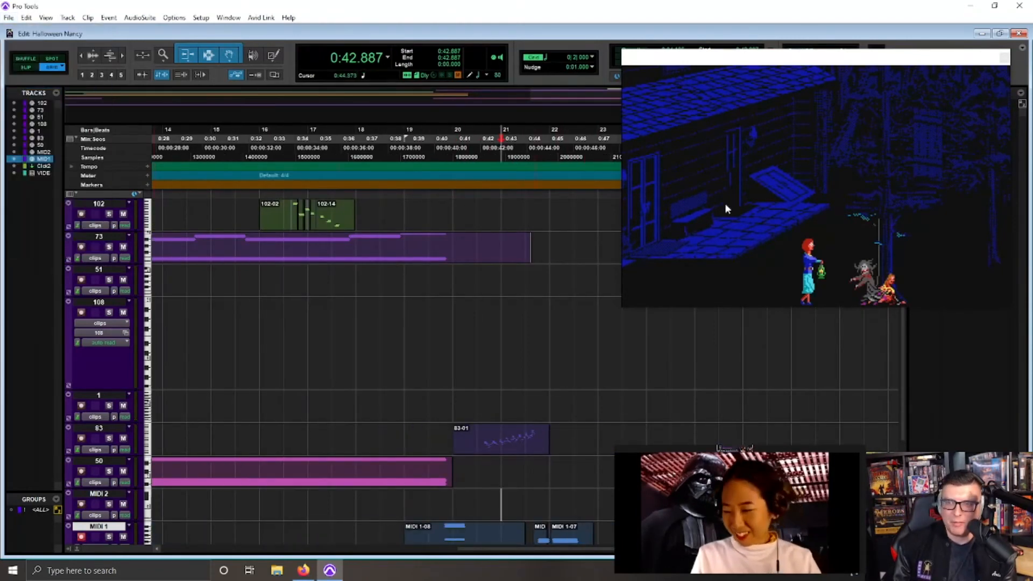
drag(764, 59, 778, 32)
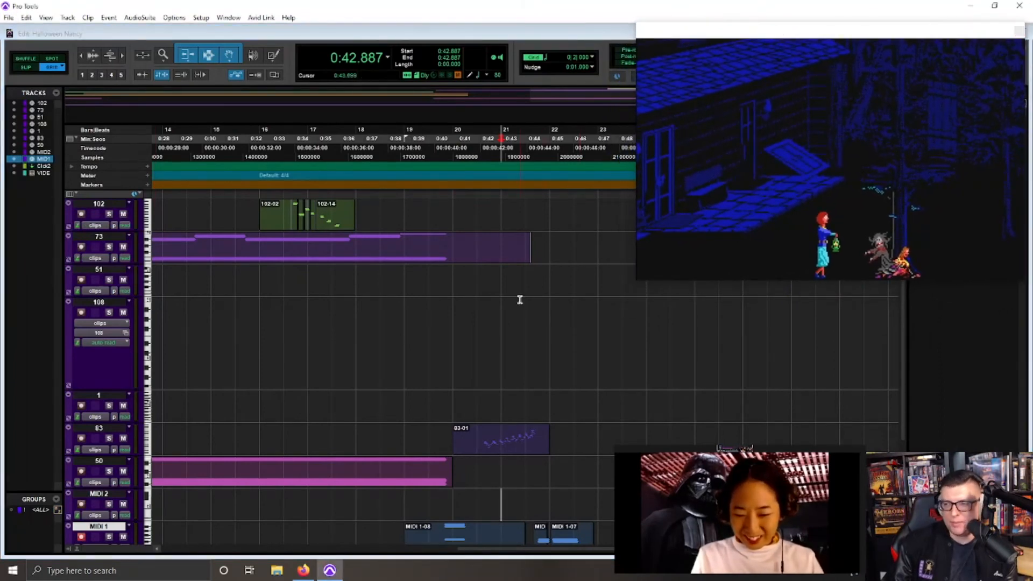
Step: Play the outdoor section from 0:22.018 through the Happy Halloween title to review the music against picture
key(r)
key(r)
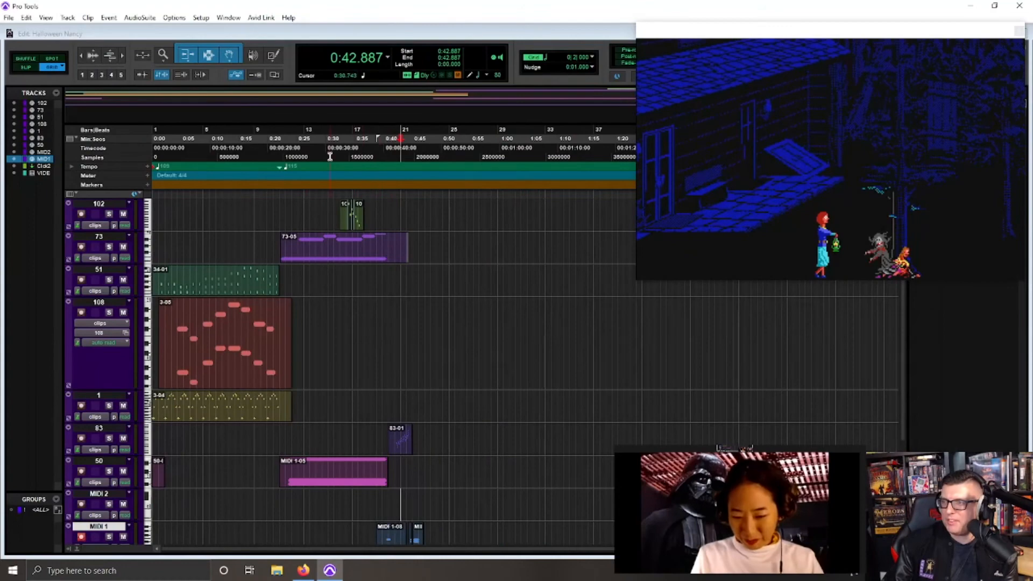
click(266, 144)
click(281, 149)
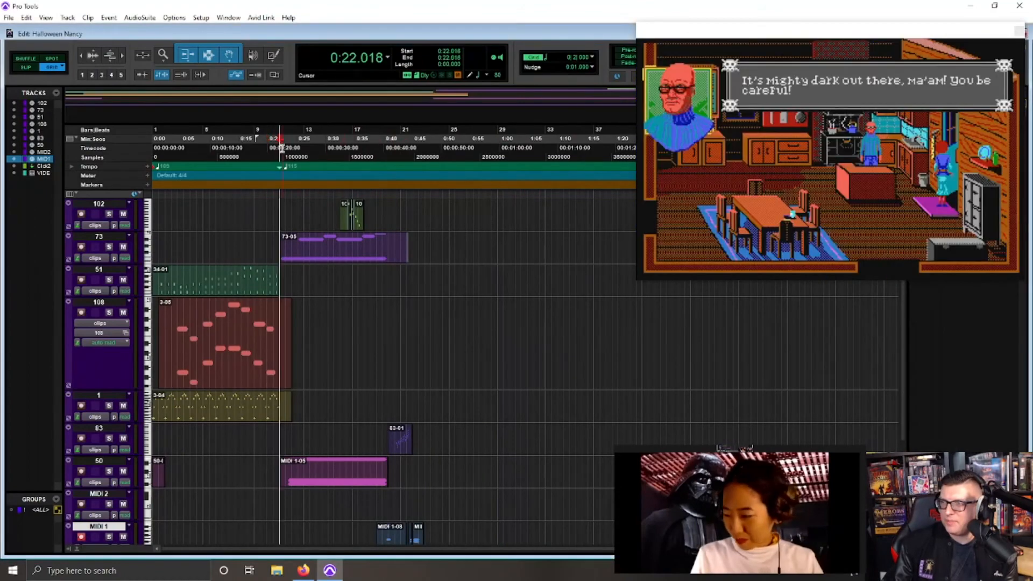
key(space)
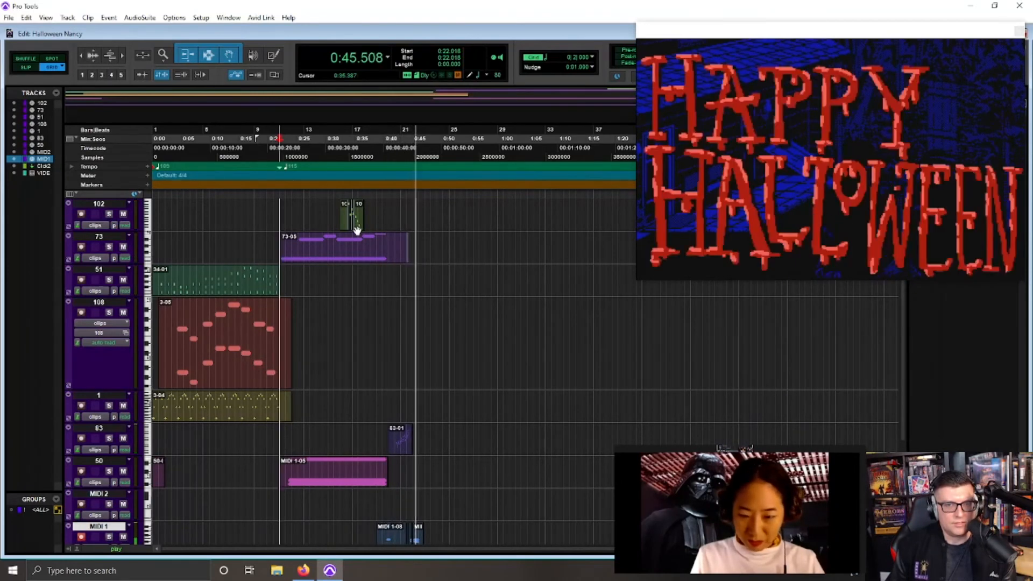
key(space)
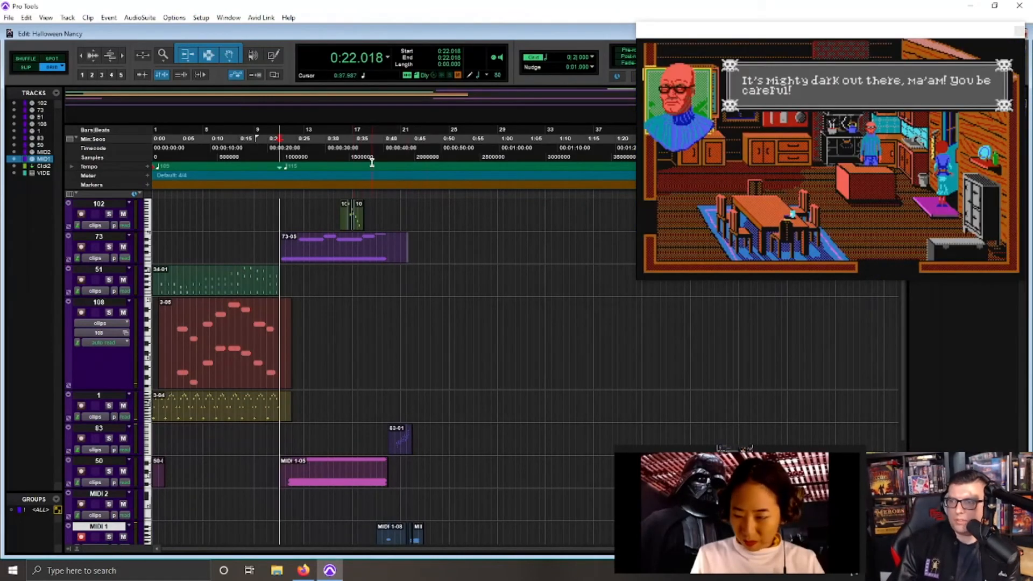
Step: Audition tracks 108 and 1, try recording a scare part on track 102 from 0:37.670, and delete the take
click(372, 163)
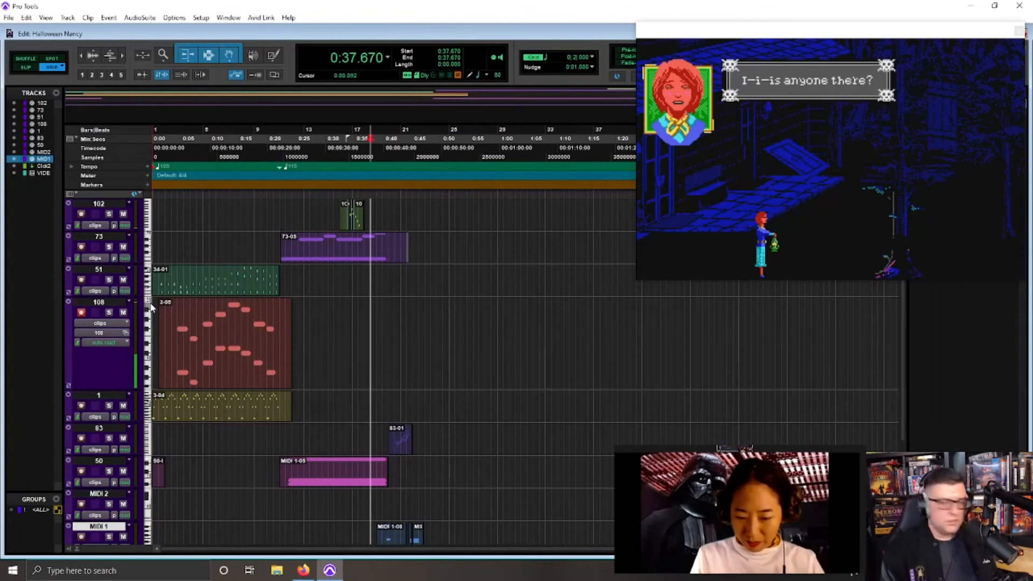
click(81, 406)
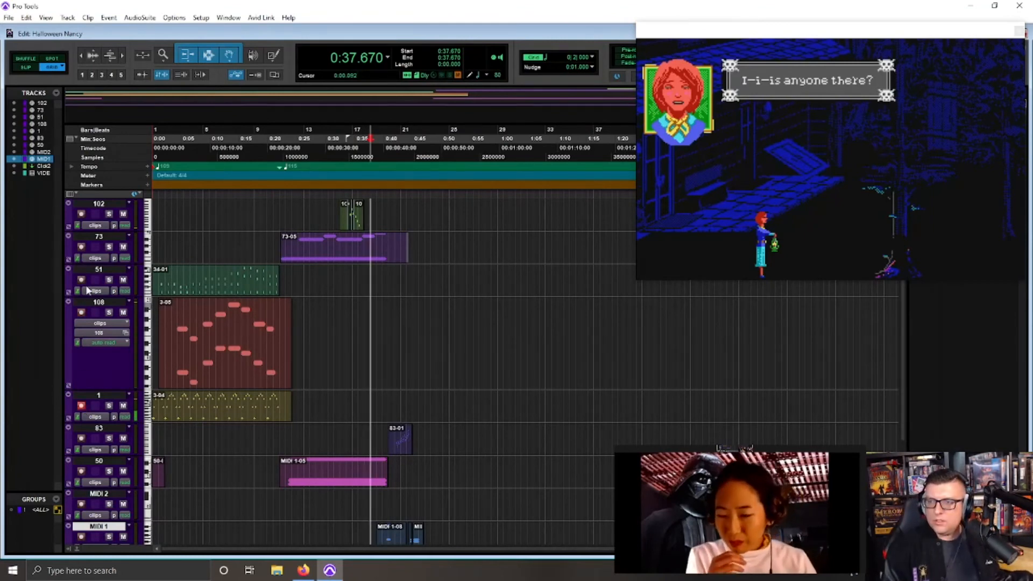
click(82, 214)
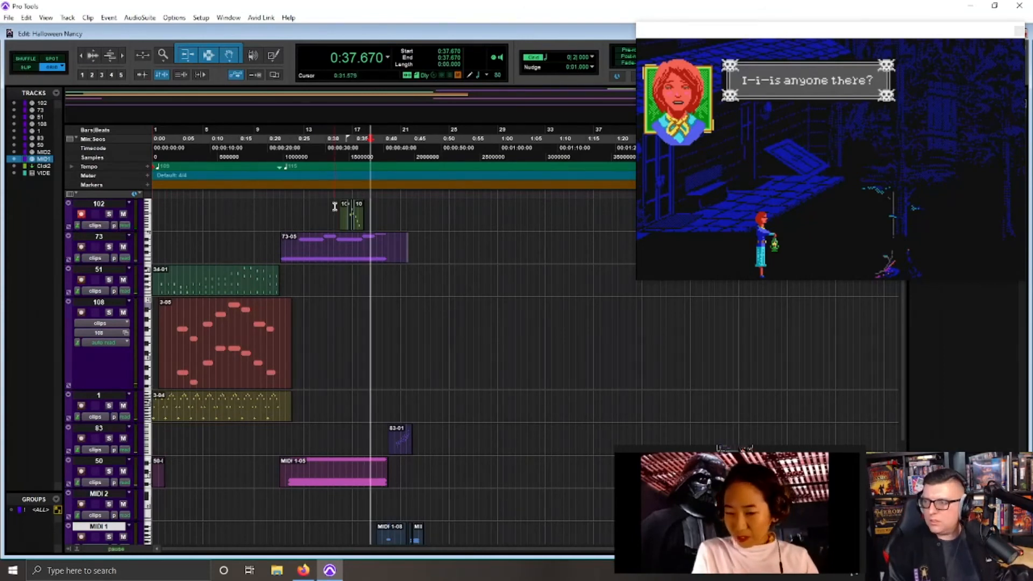
key(space)
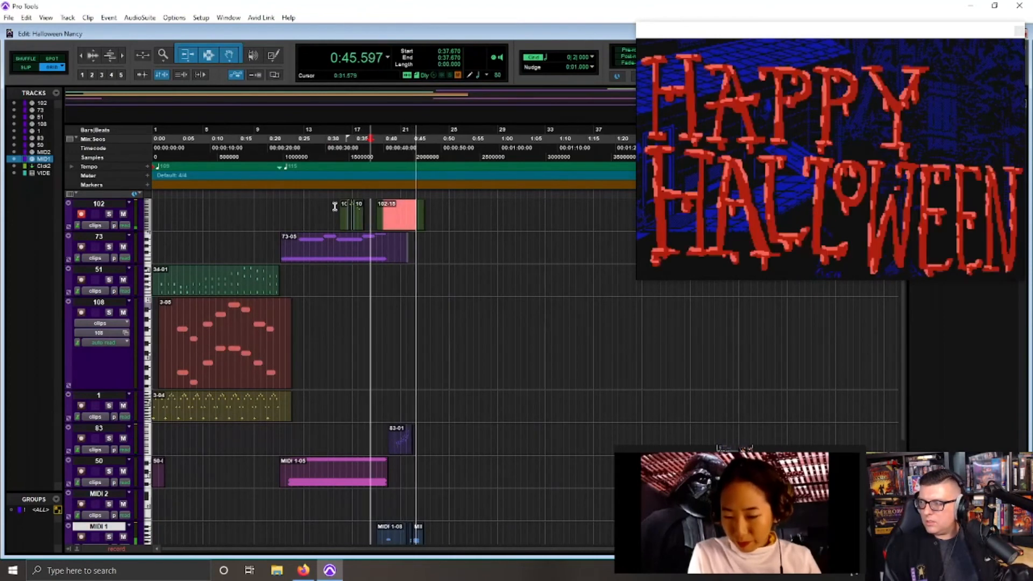
key(space)
click(405, 227)
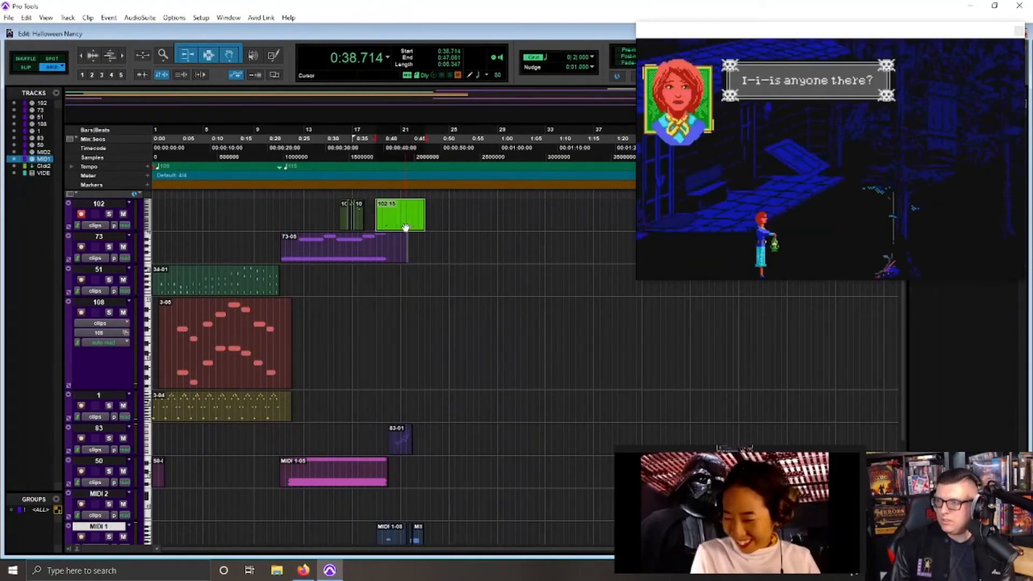
key(Delete)
Step: Replay the scare and title repeatedly from 0:38.714 to judge what the ending still needs
key(space)
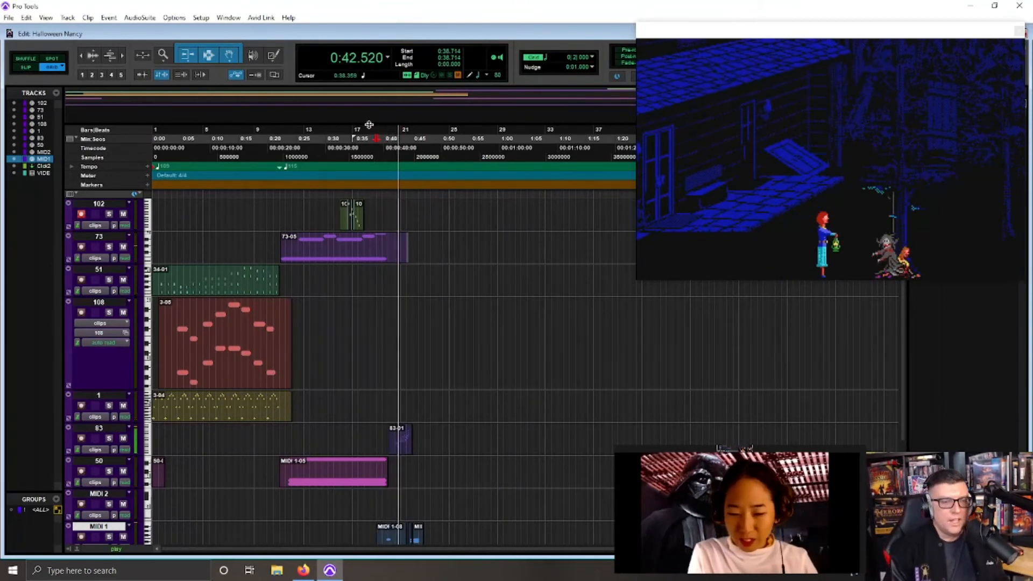
key(space)
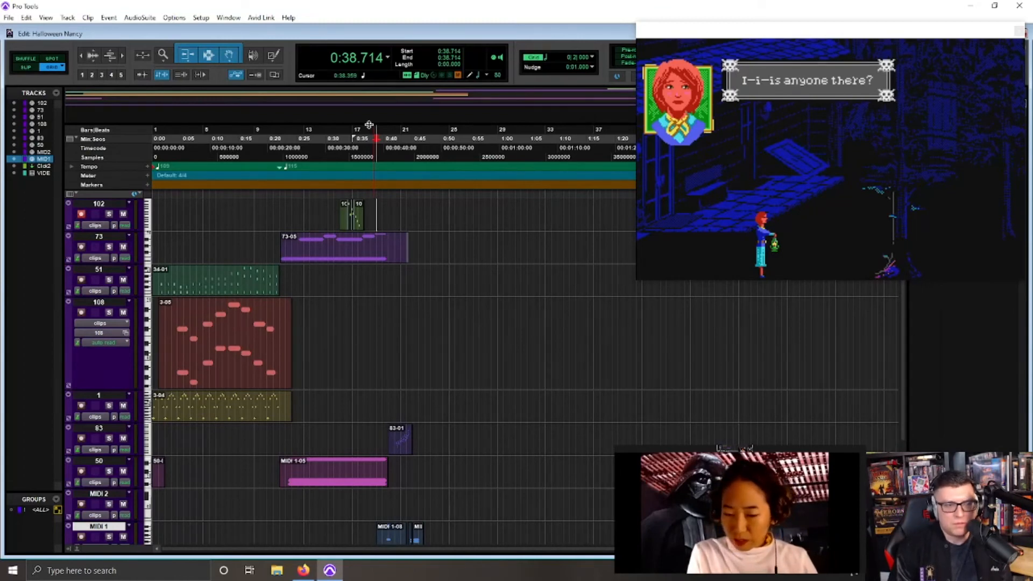
key(space)
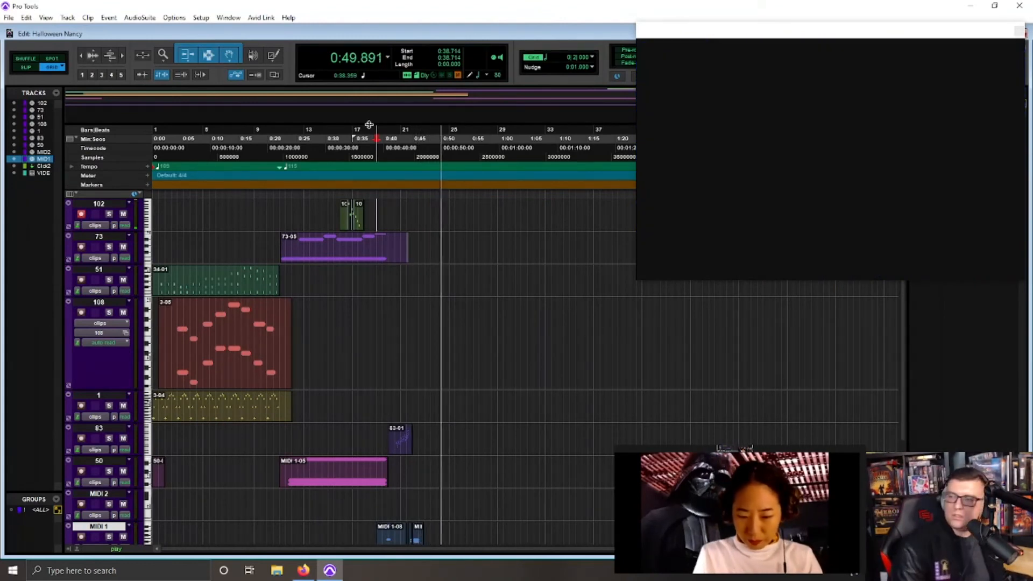
key(space)
key(space)
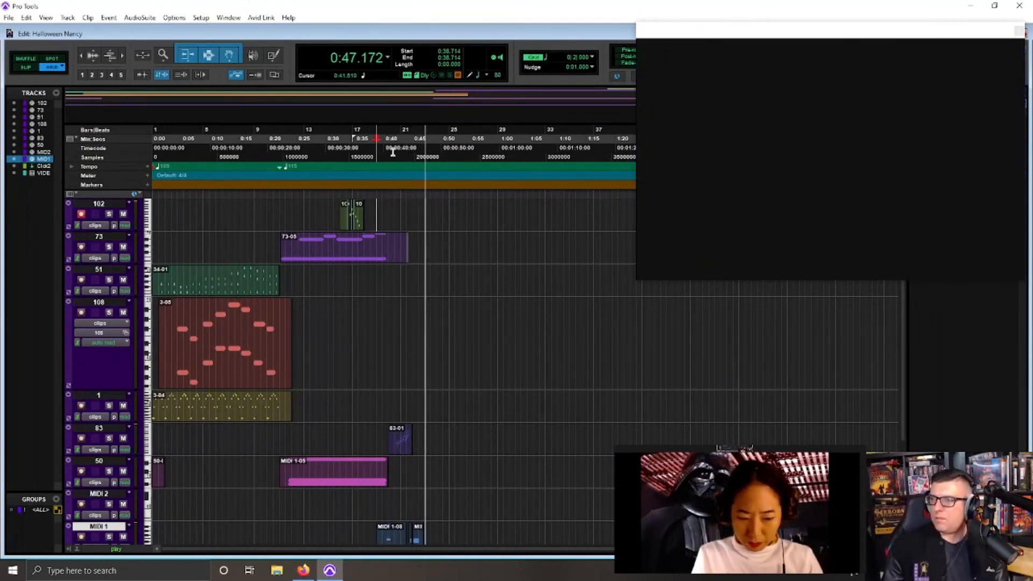
key(space)
Step: Play the approach to the scare from 0:35.583 through the end of the video
key(space)
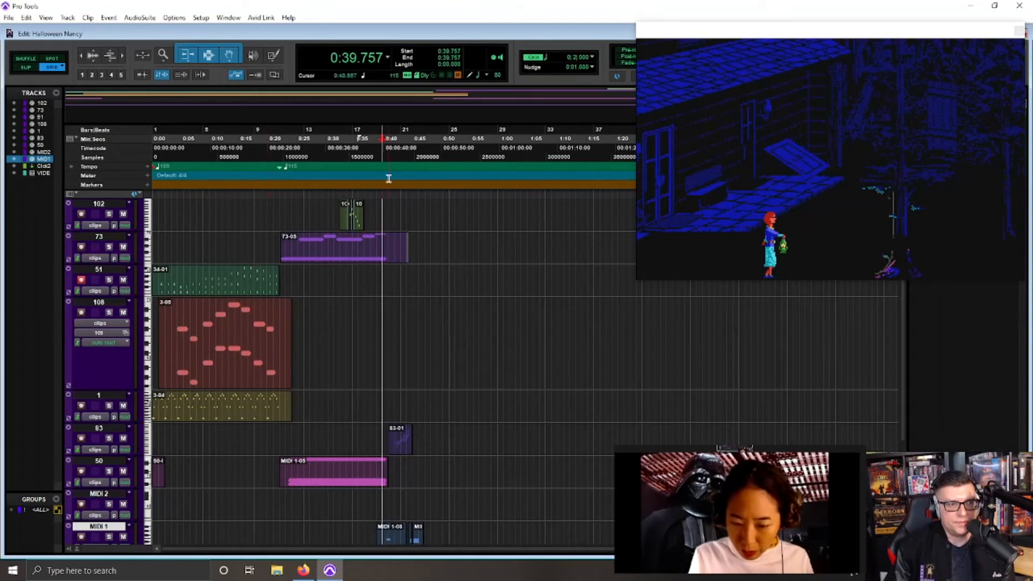
click(358, 148)
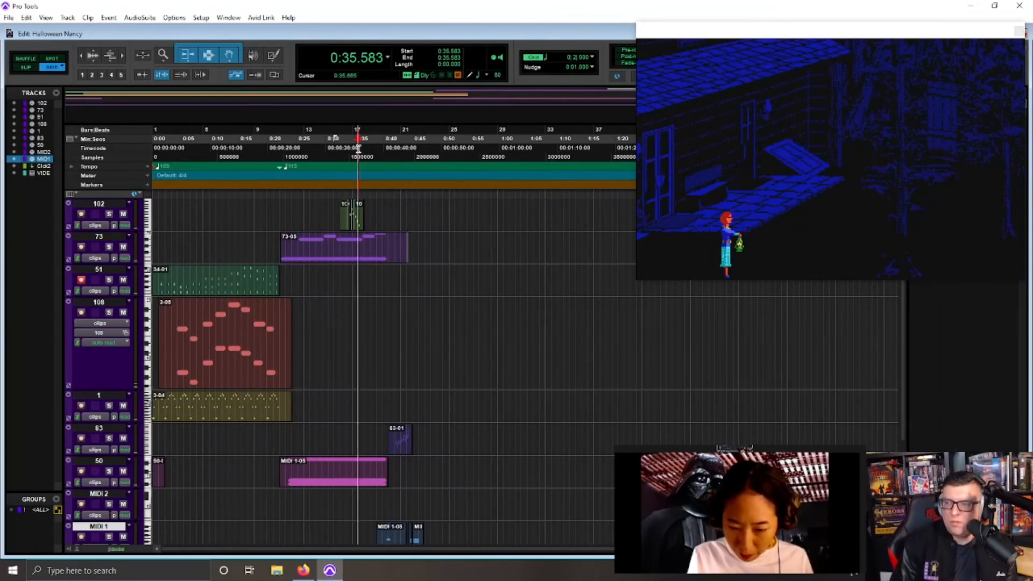
key(space)
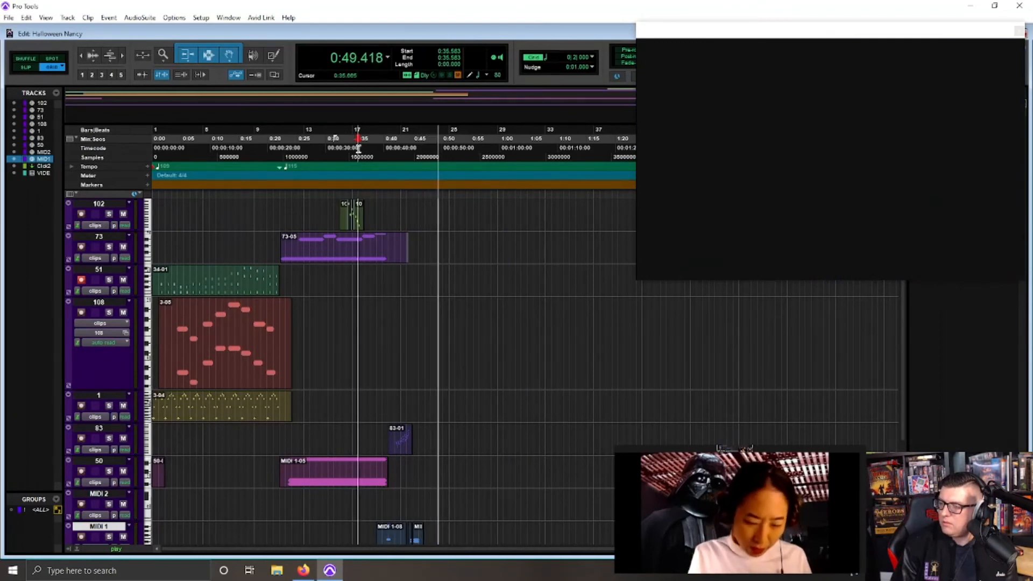
Step: Return the session to its start and play the ending from 0:39.757 through the Happy Halloween title
key(space)
key(Return)
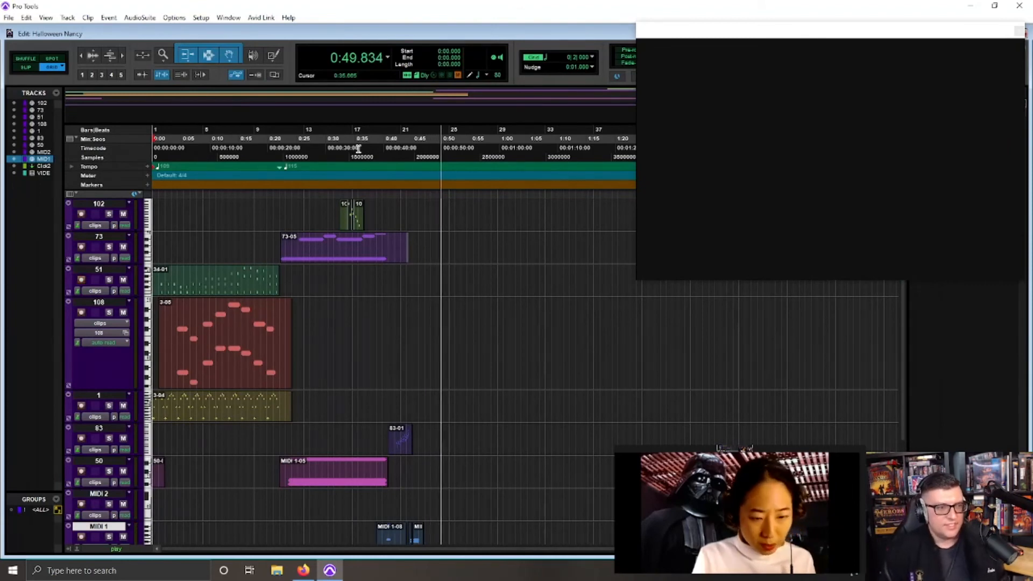
key(space)
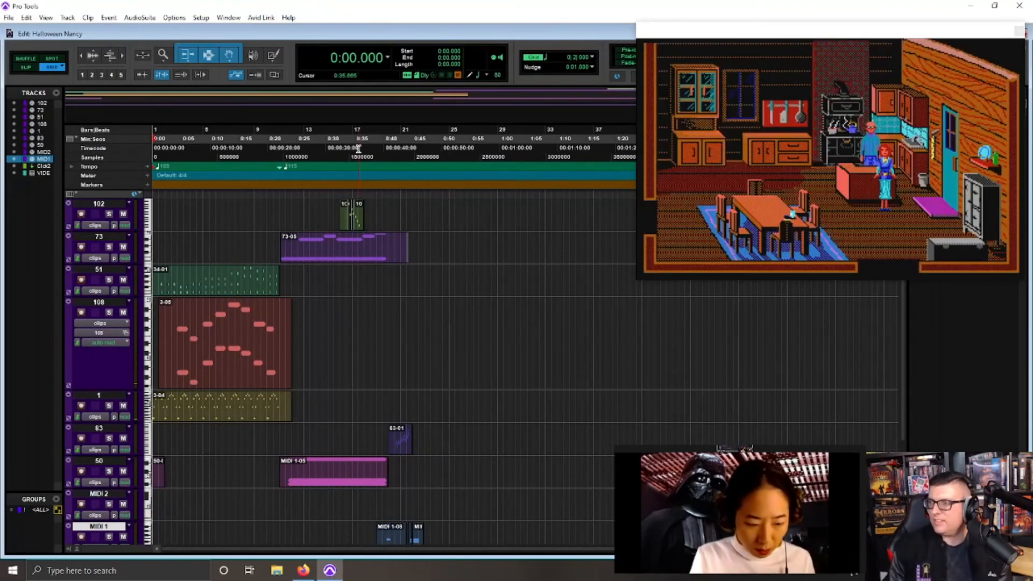
click(384, 138)
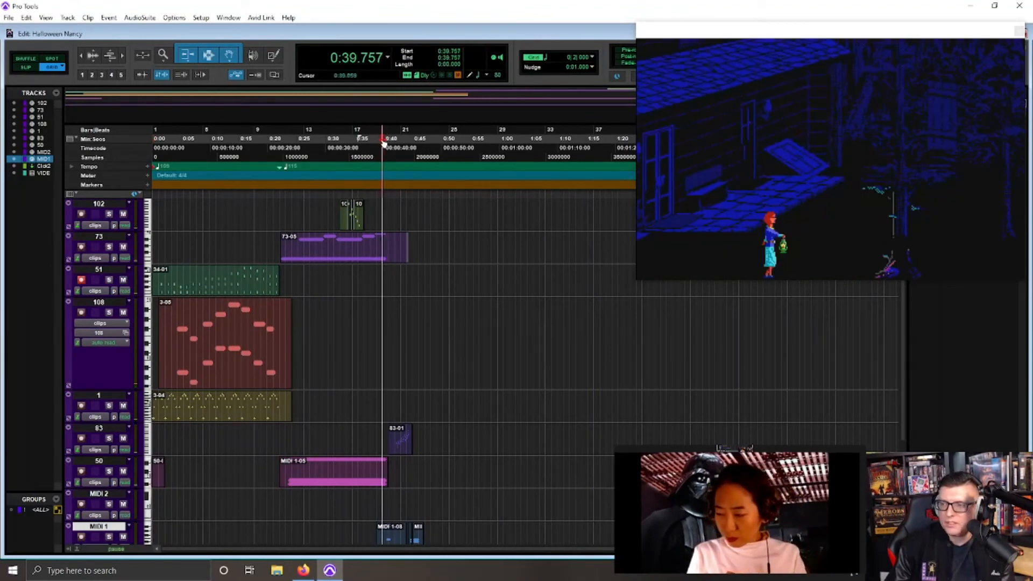
key(space)
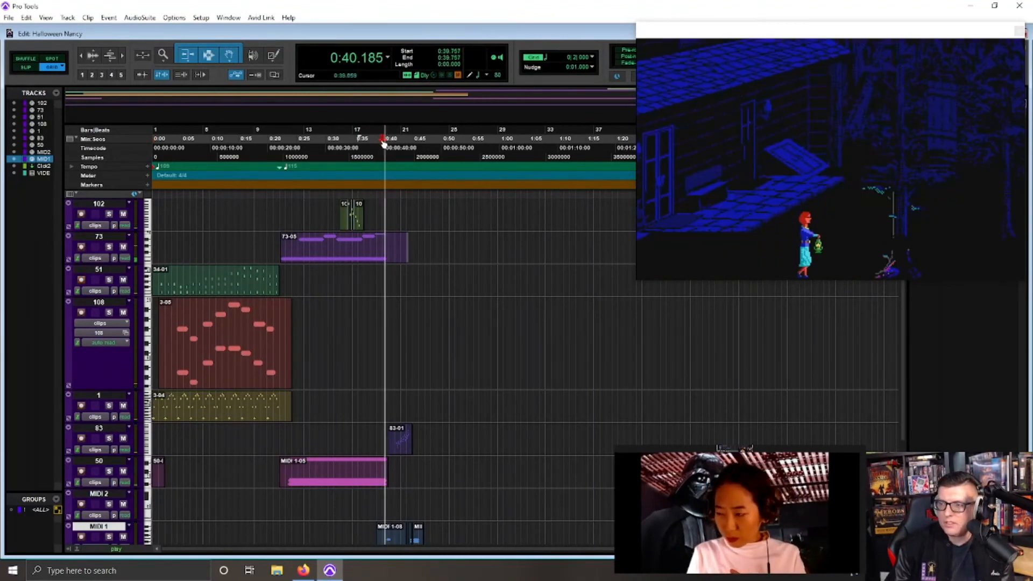
Step: Arm track 50 for recording and try takes over the scare from 0:38.714, undoing each one
click(82, 471)
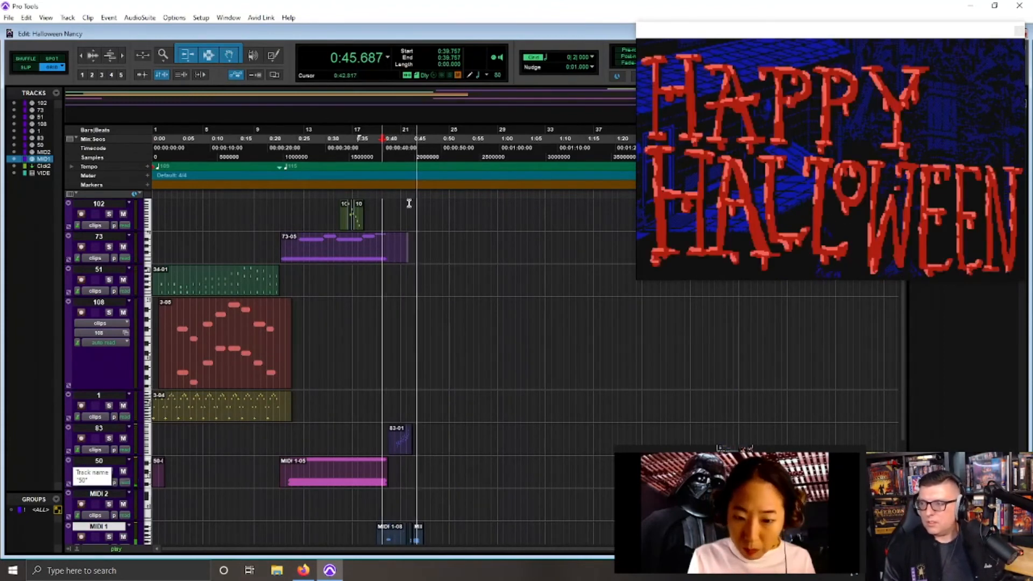
key(space)
click(377, 149)
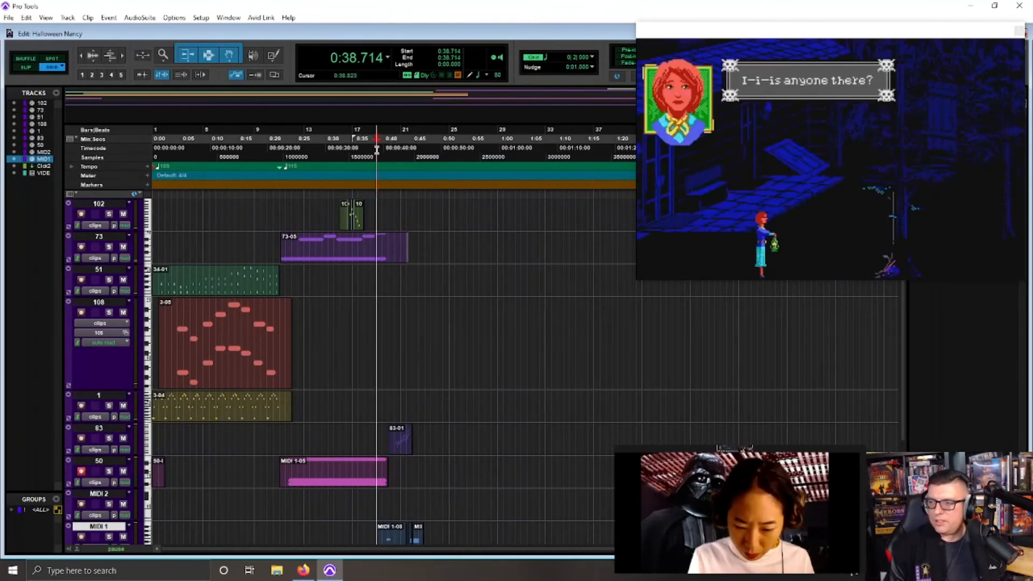
key(ctrl+space)
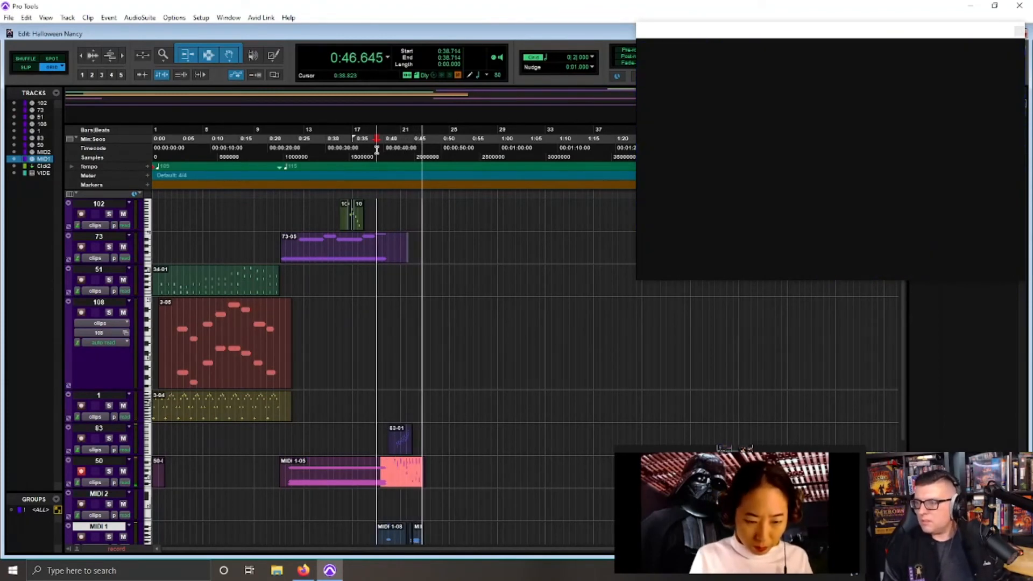
key(space)
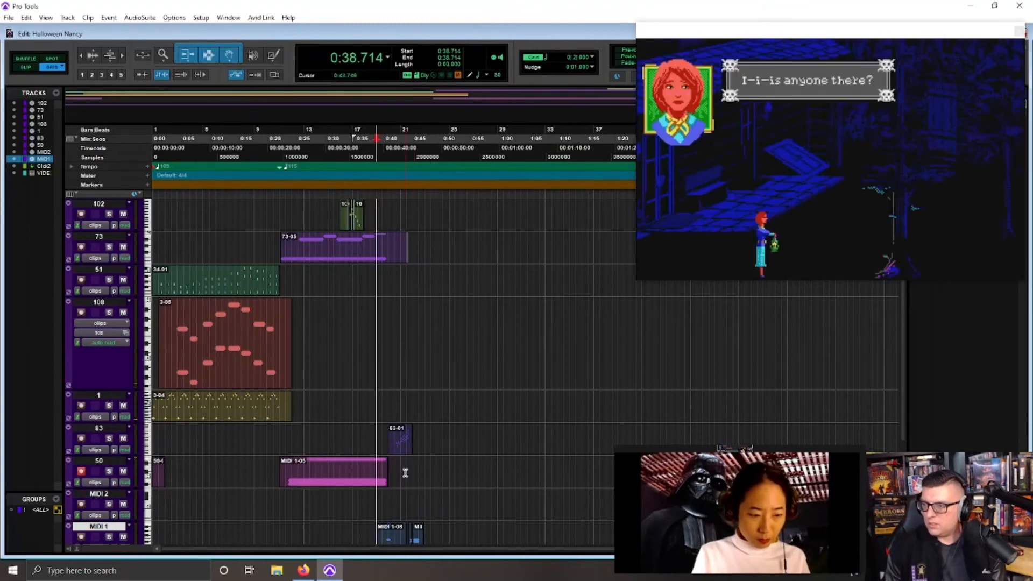
key(ctrl+space)
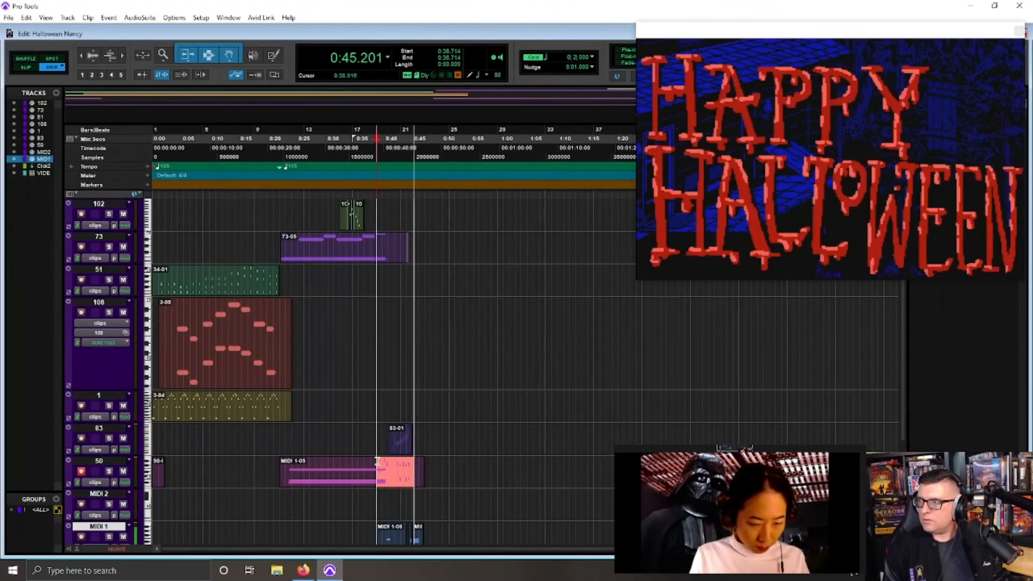
key(space)
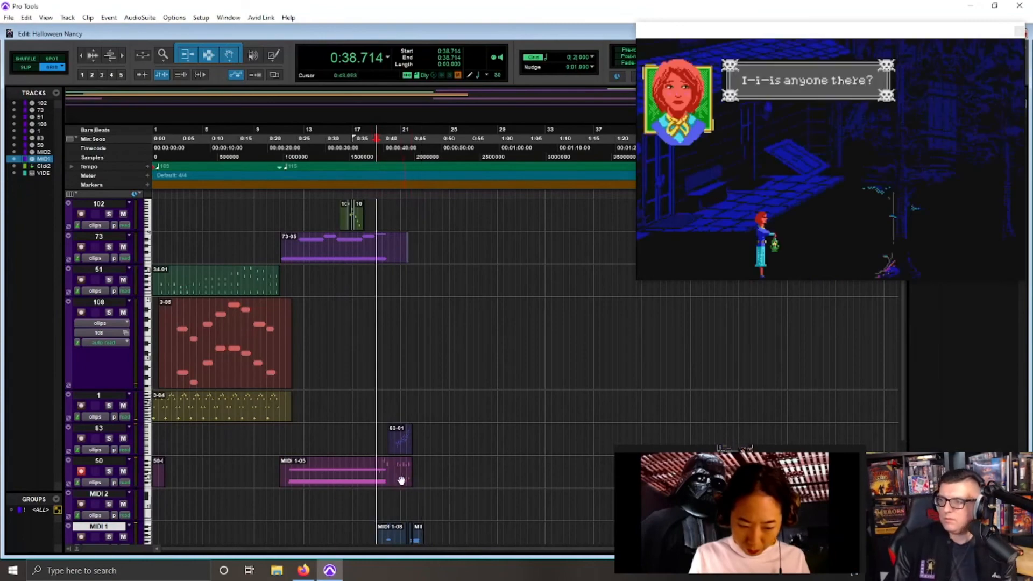
click(399, 463)
key(ctrl+z)
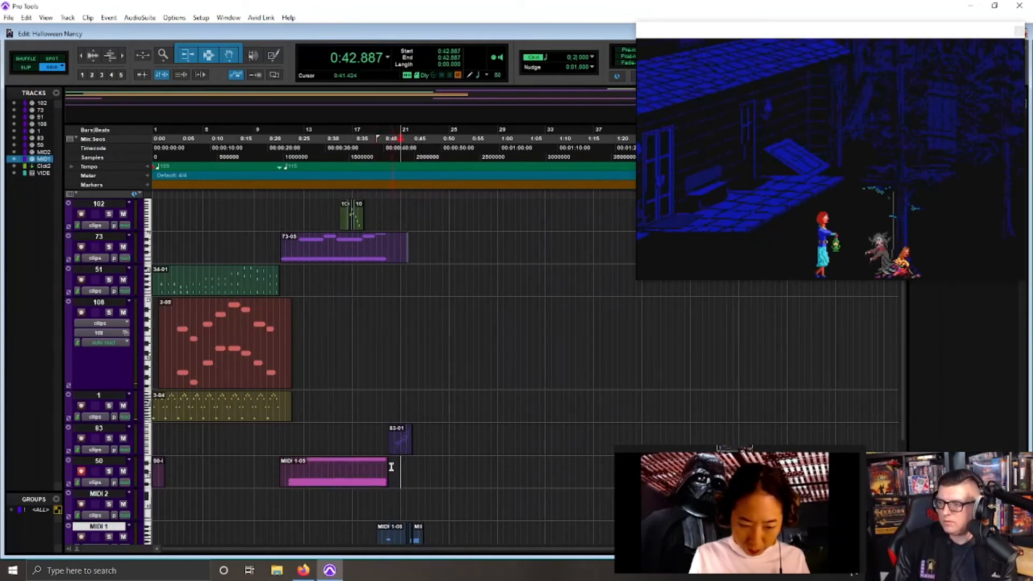
Step: Record another take on track 50 from 0:38.714 over the scare up to the Happy Halloween title
click(385, 465)
click(378, 464)
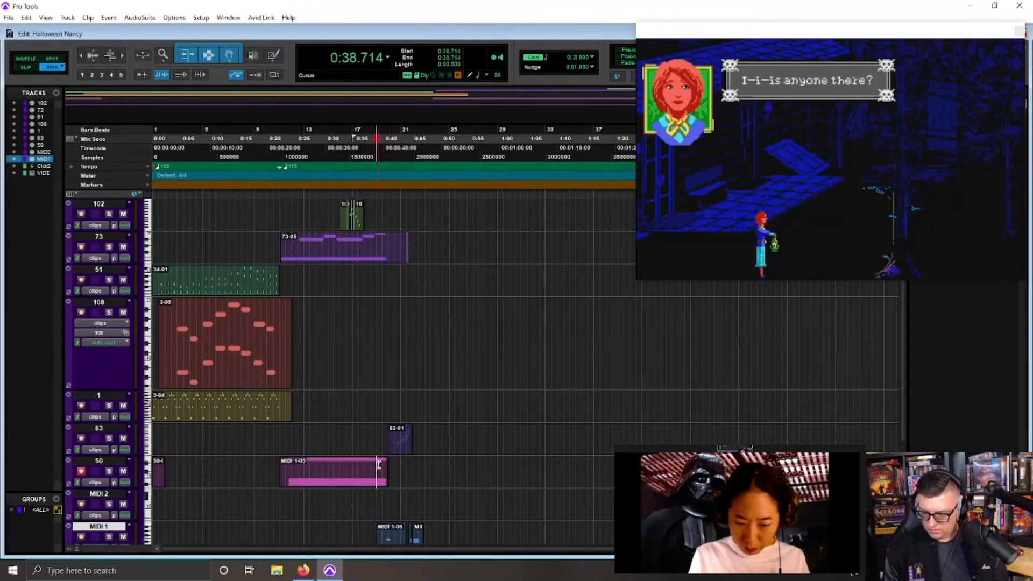
key(space)
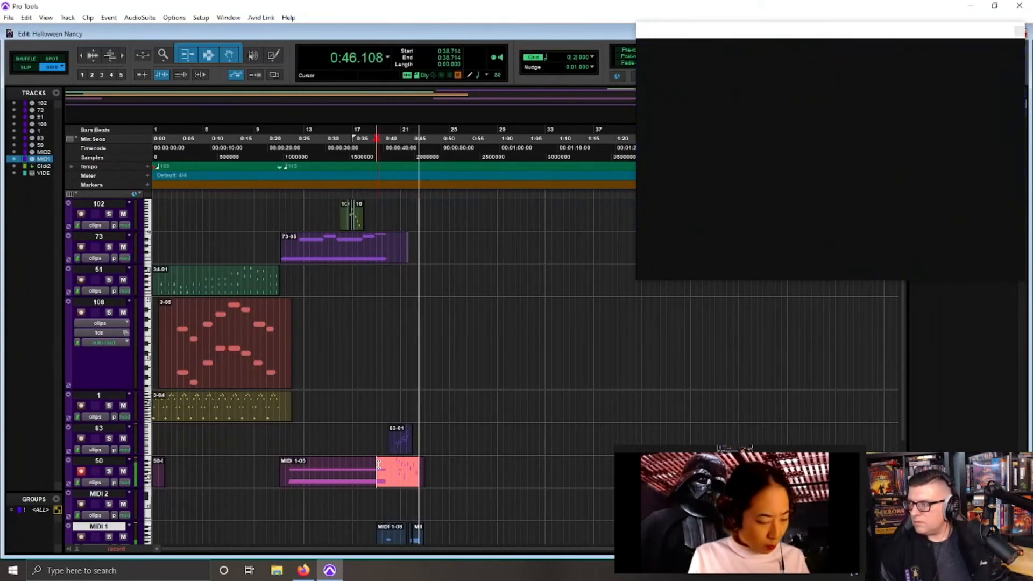
key(space)
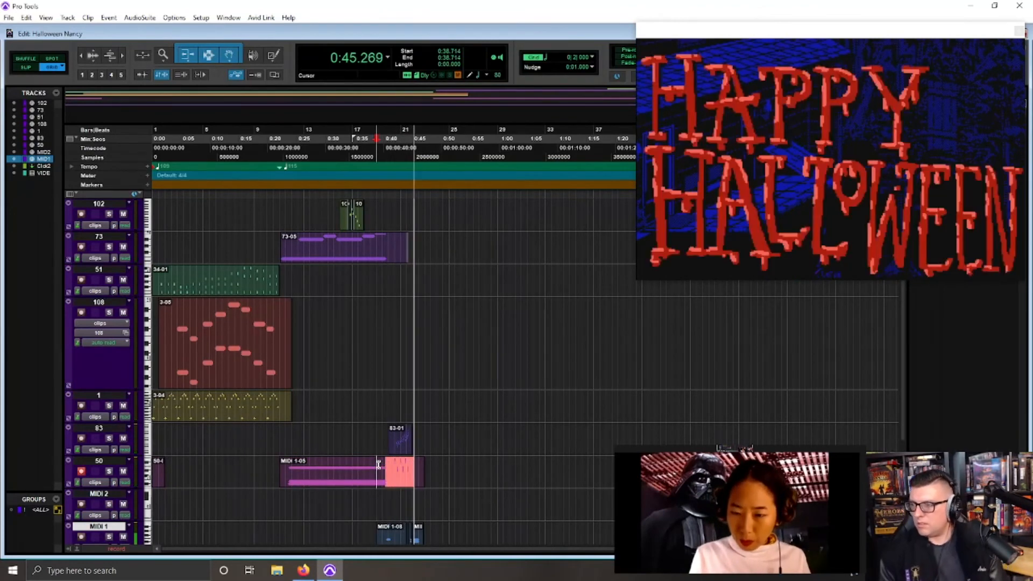
key(space)
Step: Shift the later part of the new track 50 take to start at 0:42.933 and play from 0:41.844 to check its timing
key(t)
key(t)
key(t)
key(t)
key(r)
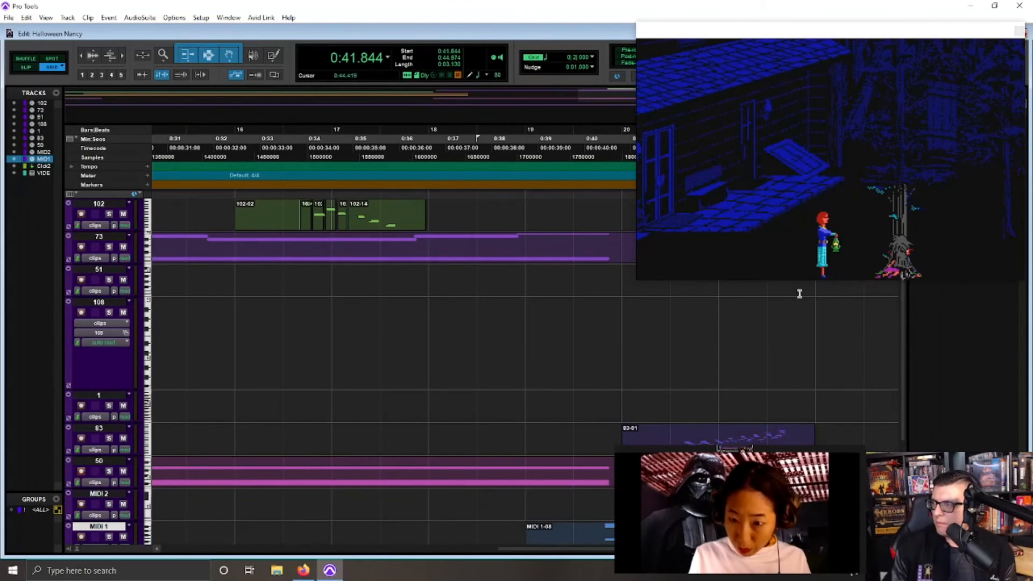
key(space)
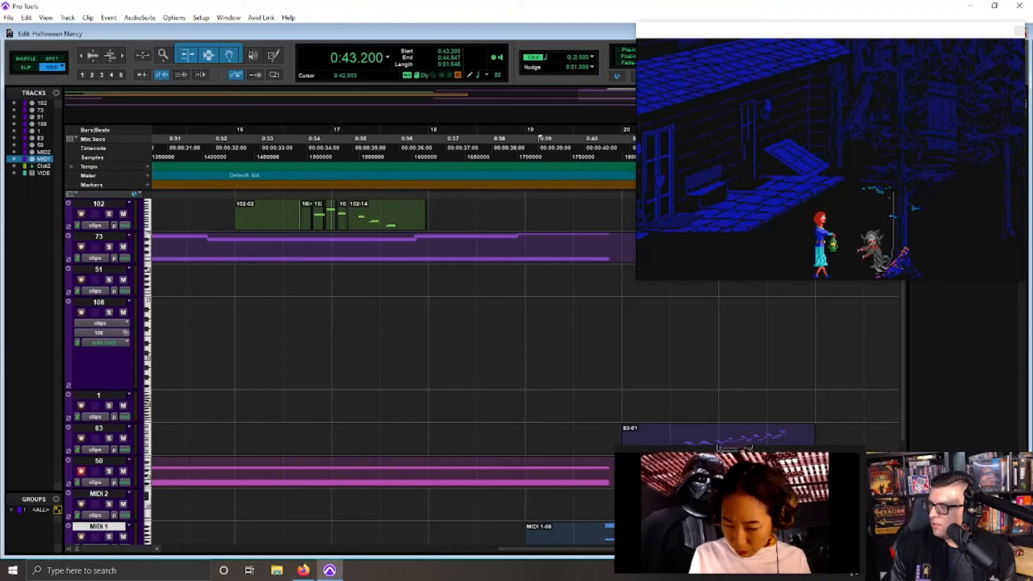
drag(540, 139, 526, 139)
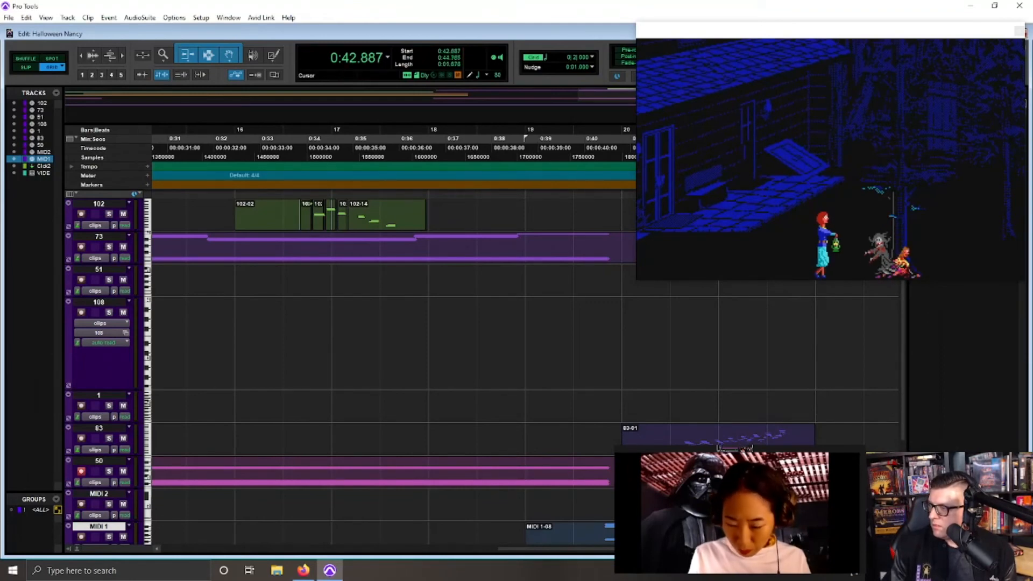
drag(740, 532, 743, 532)
key(space)
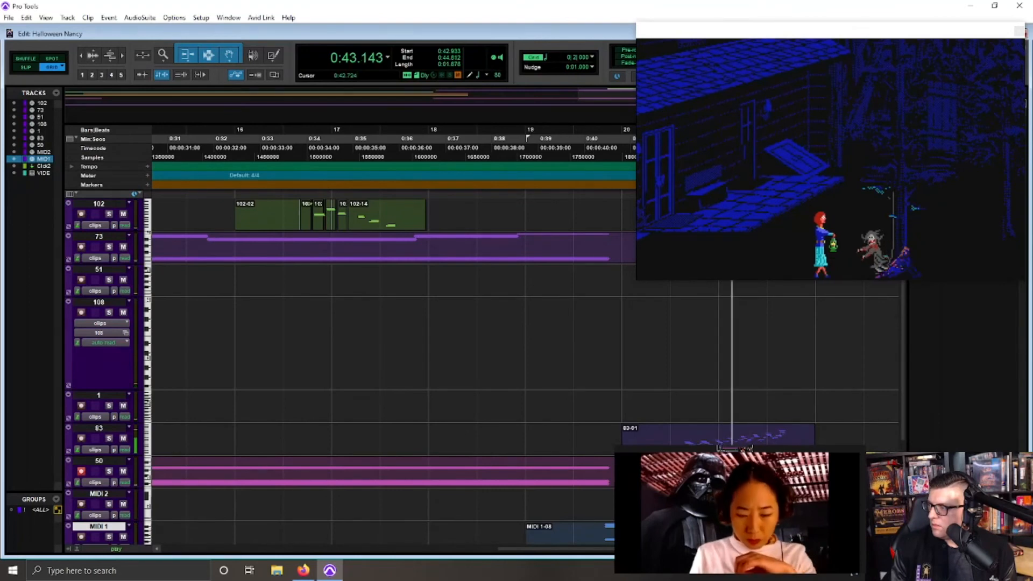
key(space)
click(670, 533)
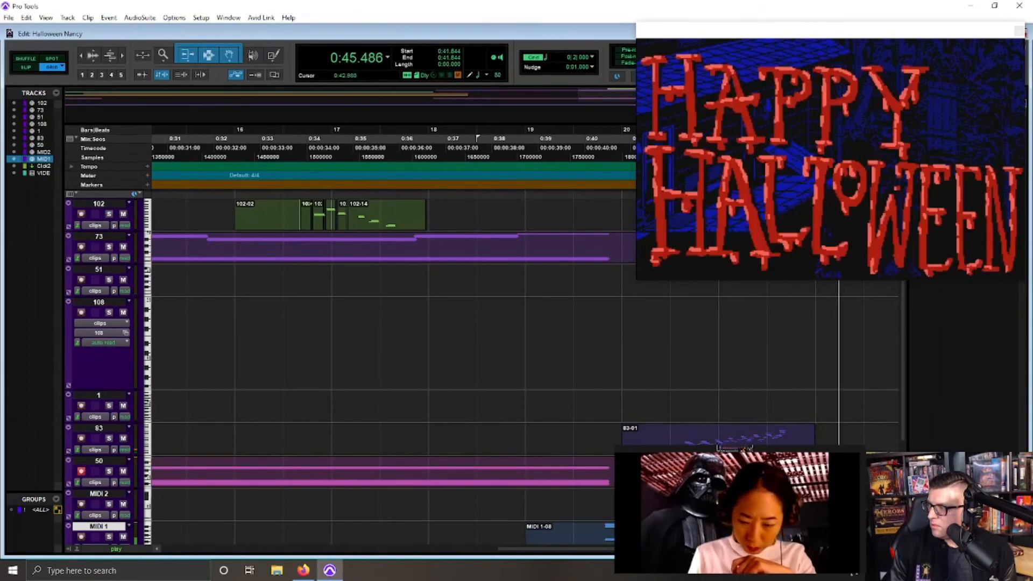
key(space)
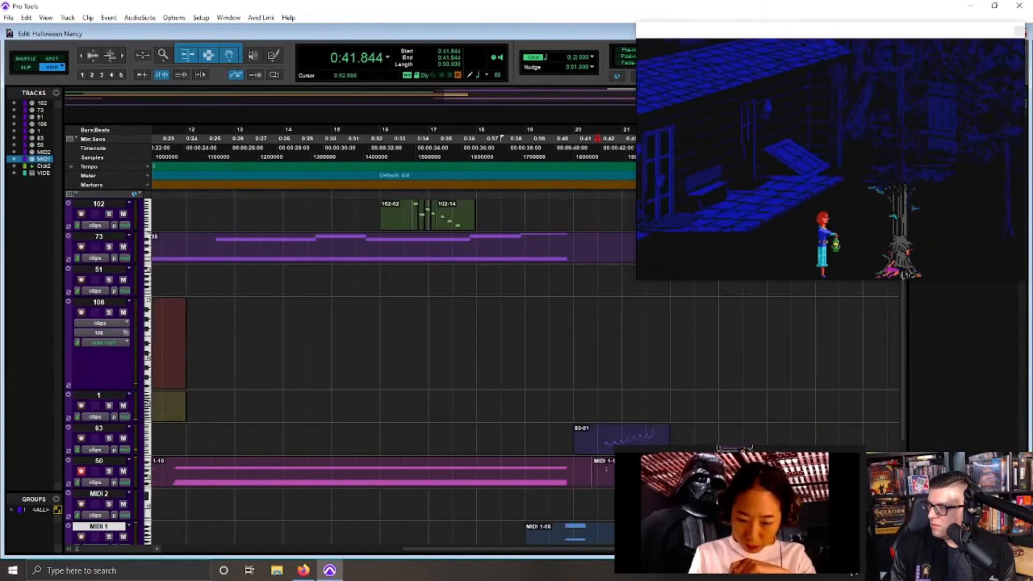
Step: Move the video window aside to uncover the timeline around the Happy Halloween title and place the edit cursor at 0:46.018
scroll(745, 365, down, 3)
scroll(712, 366, up, 3)
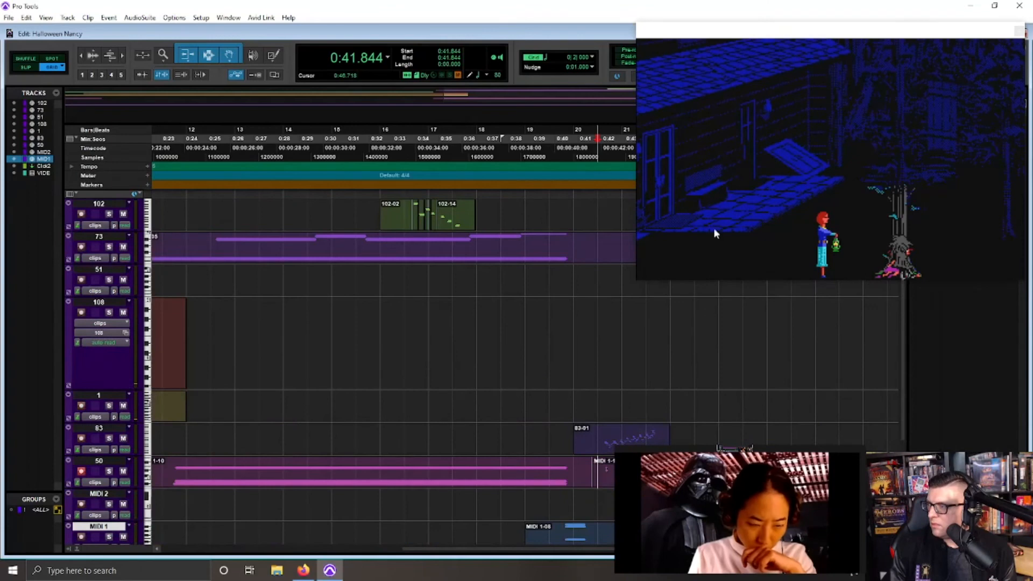
drag(707, 25, 832, 26)
click(689, 244)
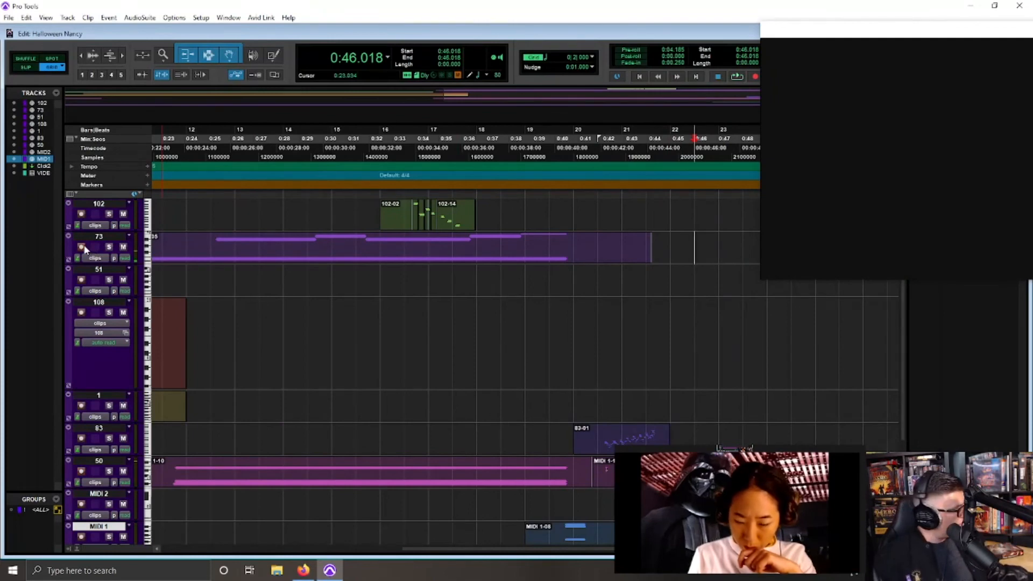
Step: Record a low sustained note on track 73 under the Happy Halloween title, starting playback from 0:40.800
click(578, 147)
key(space)
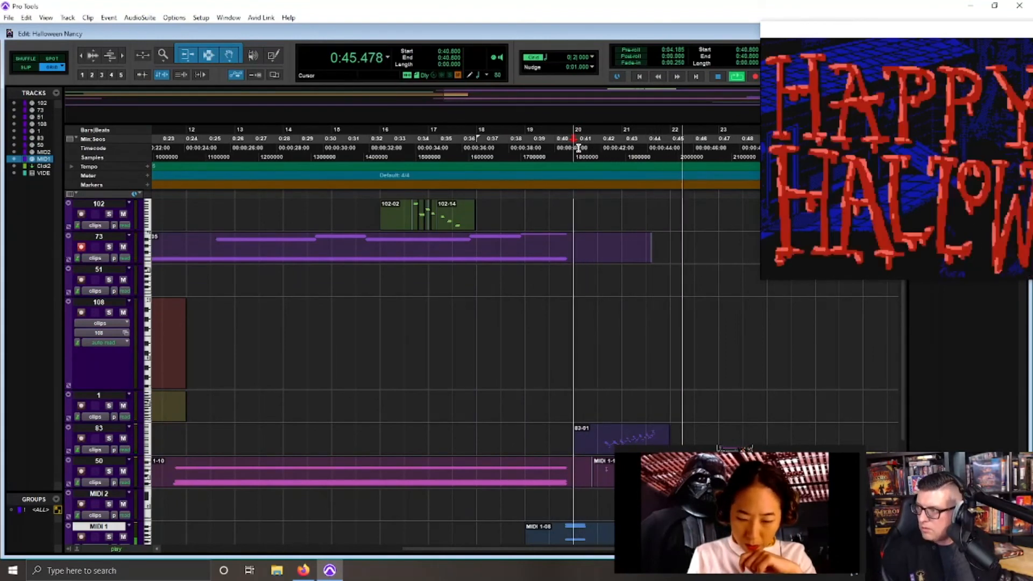
key(ctrl+space)
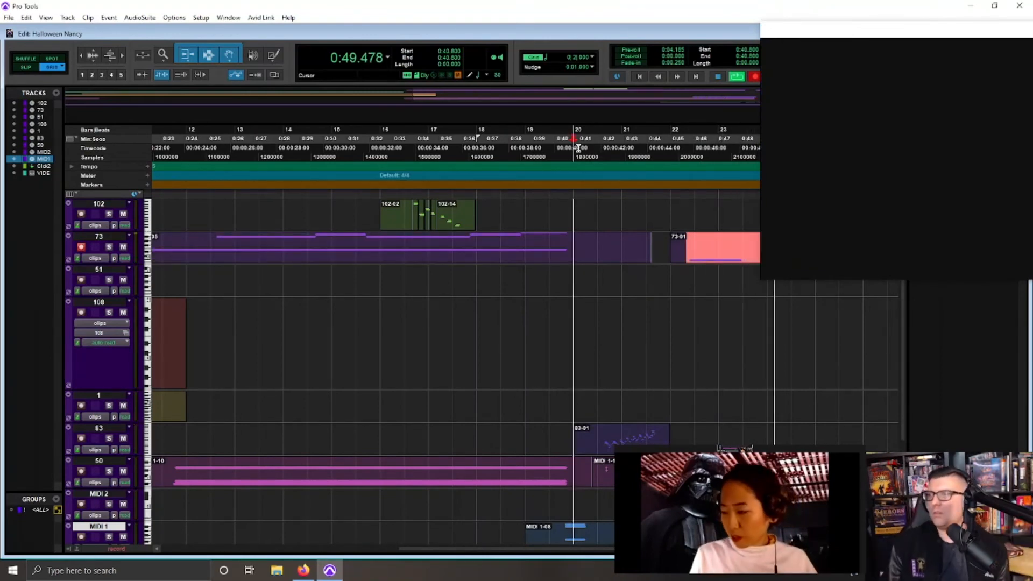
key(space)
key(r)
key(r)
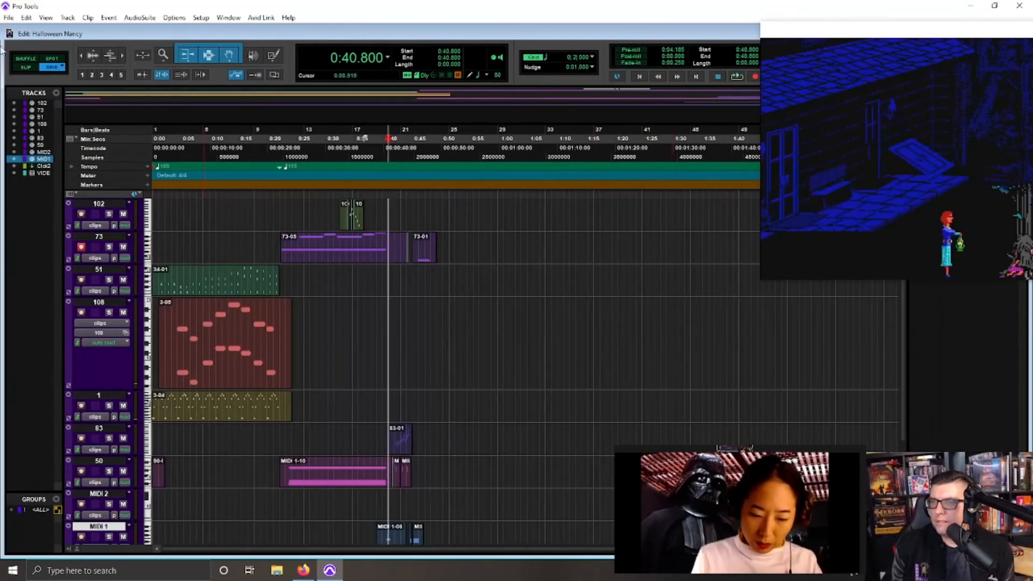
Step: Switch to Firefox to check the Twitch stream and its chat, and return to the Pro Tools session
click(8, 20)
click(339, 299)
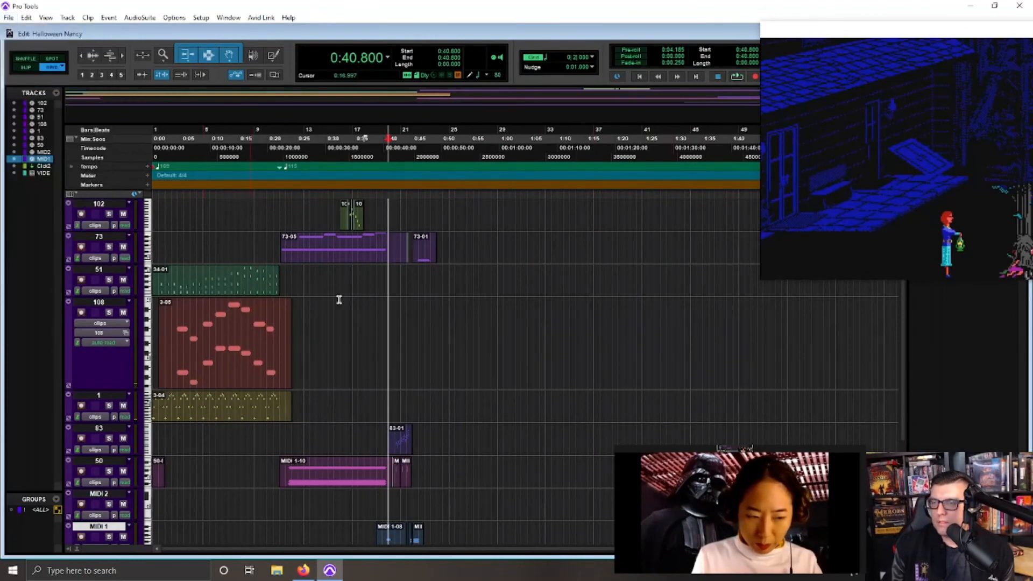
click(303, 571)
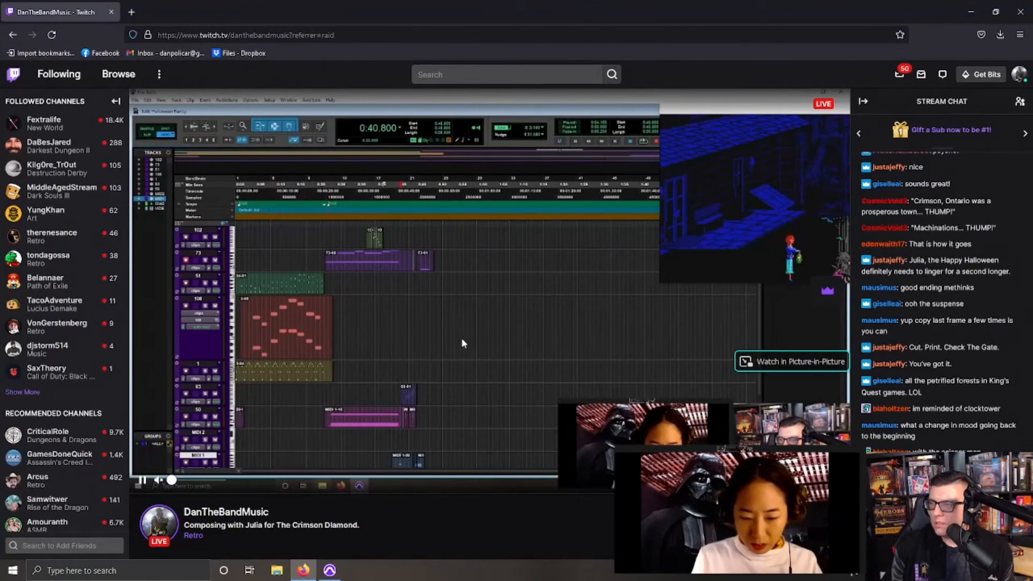
click(970, 12)
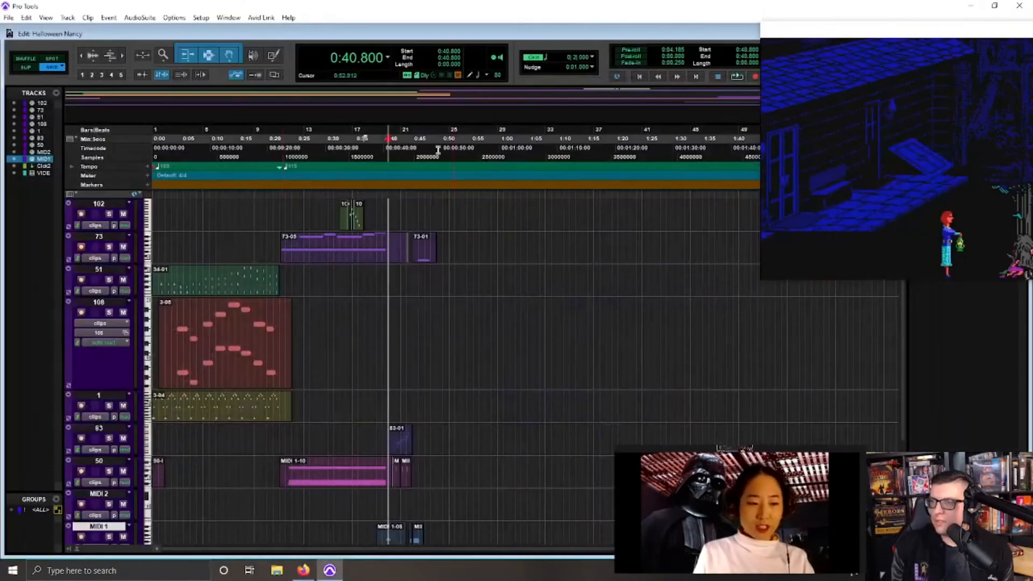
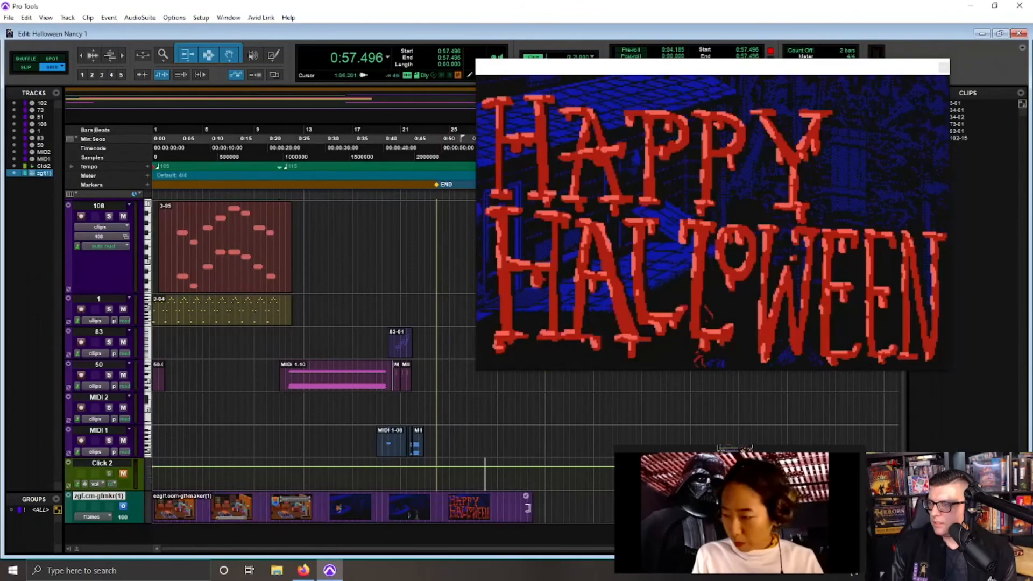
Step: Select the video clip and try to trim its end back to the END marker
double_click(495, 508)
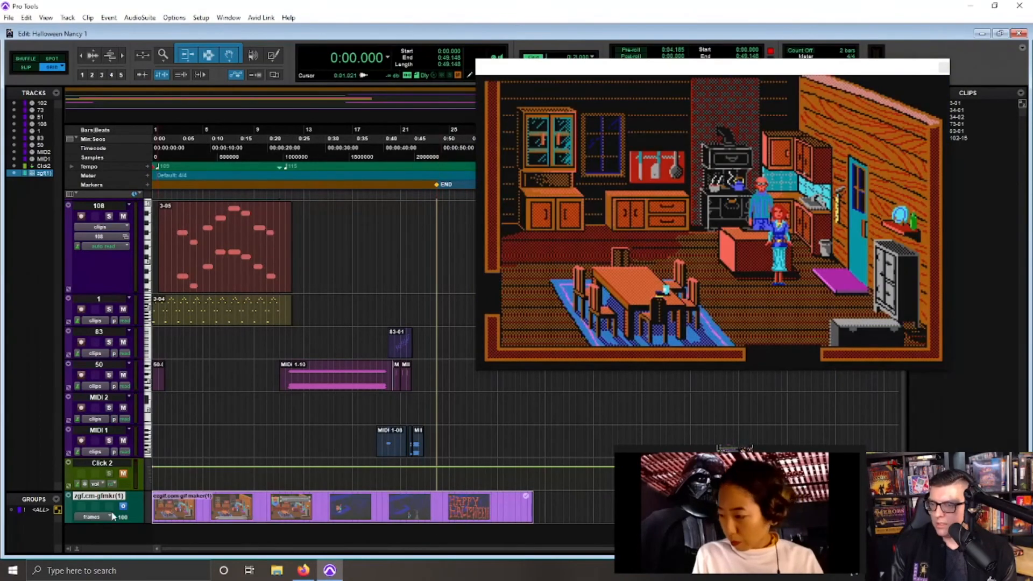
click(69, 17)
mouse_move(48, 21)
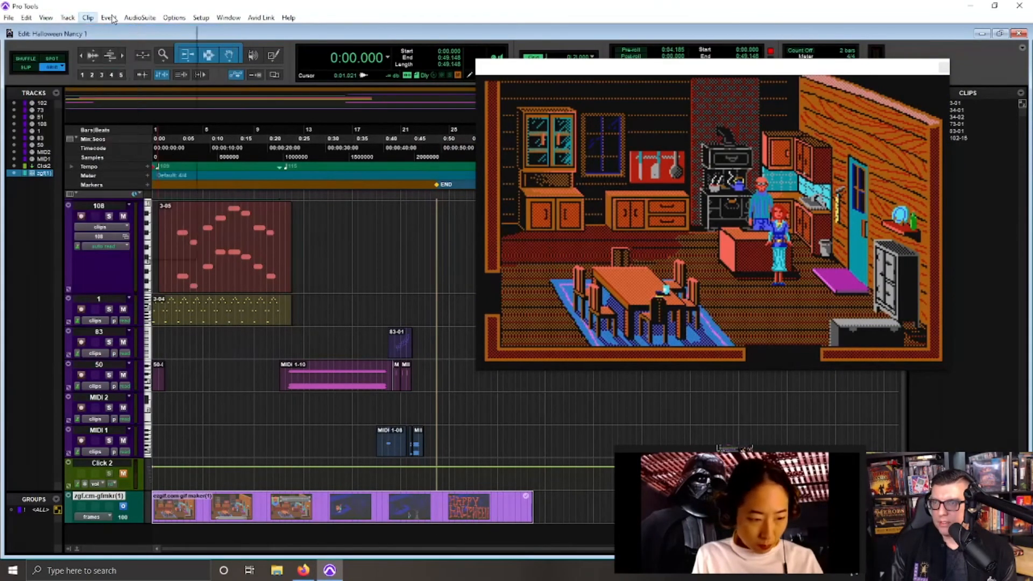
click(115, 29)
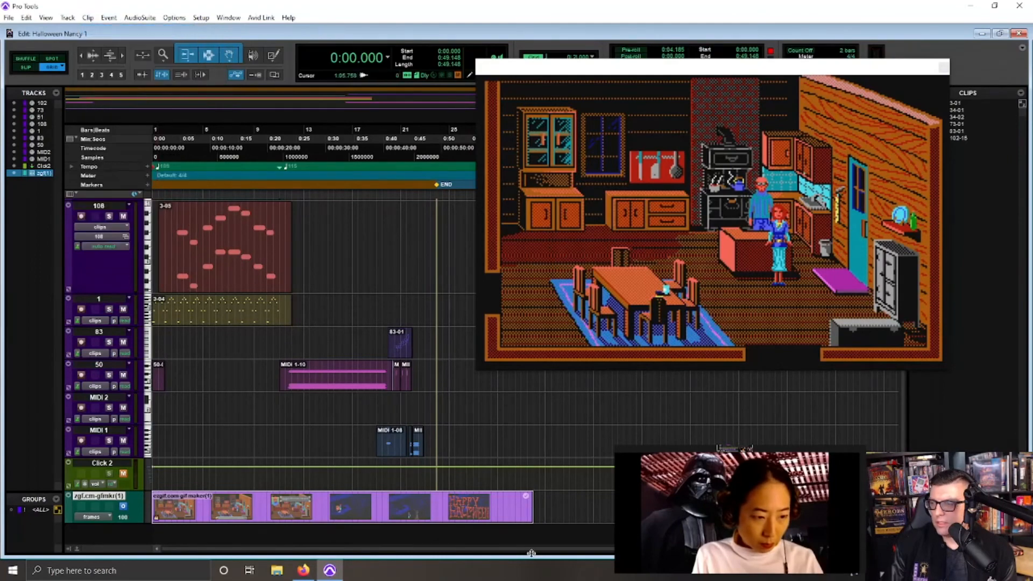
click(454, 515)
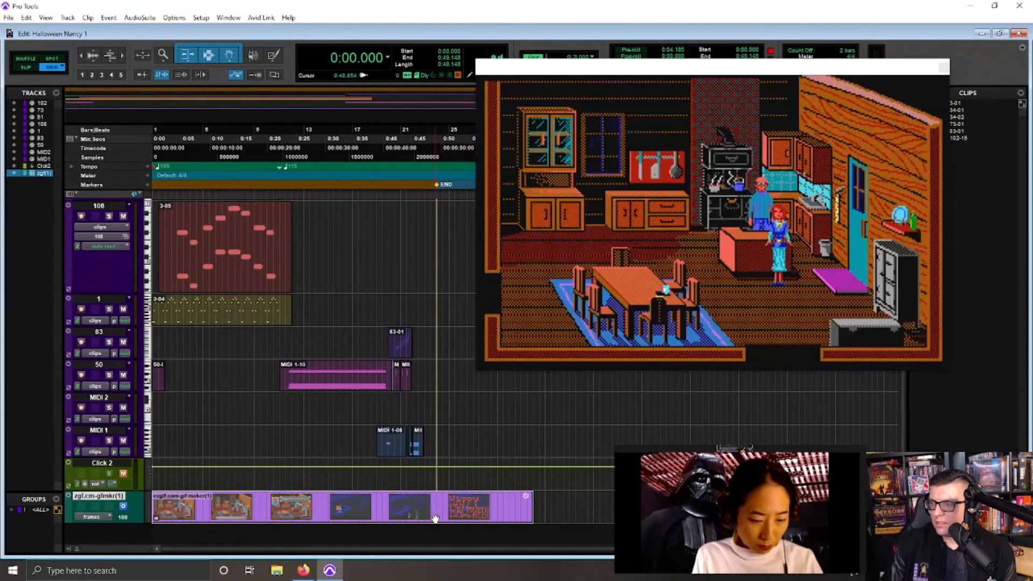
click(532, 512)
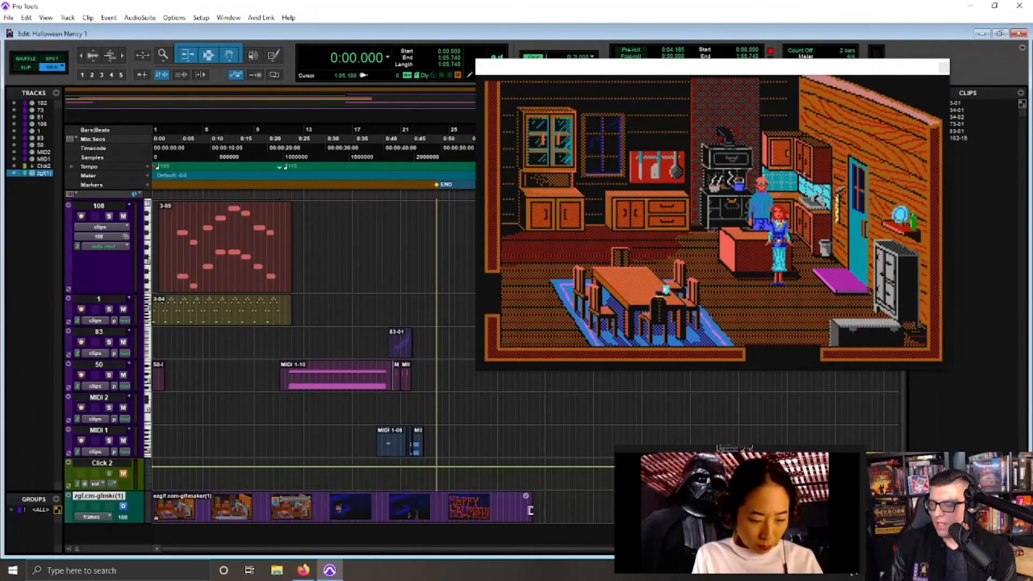
drag(530, 510, 431, 511)
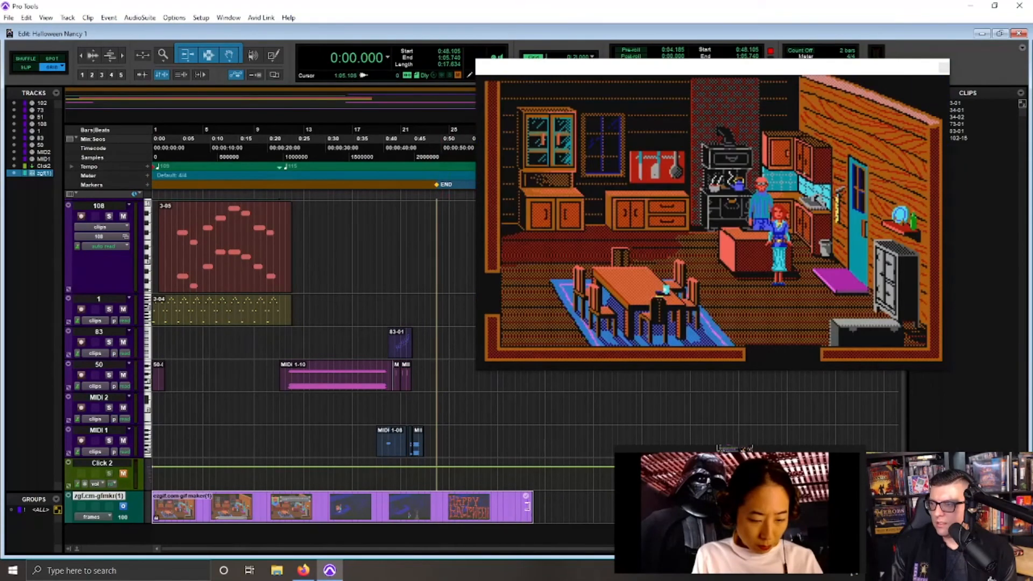
drag(527, 507, 437, 512)
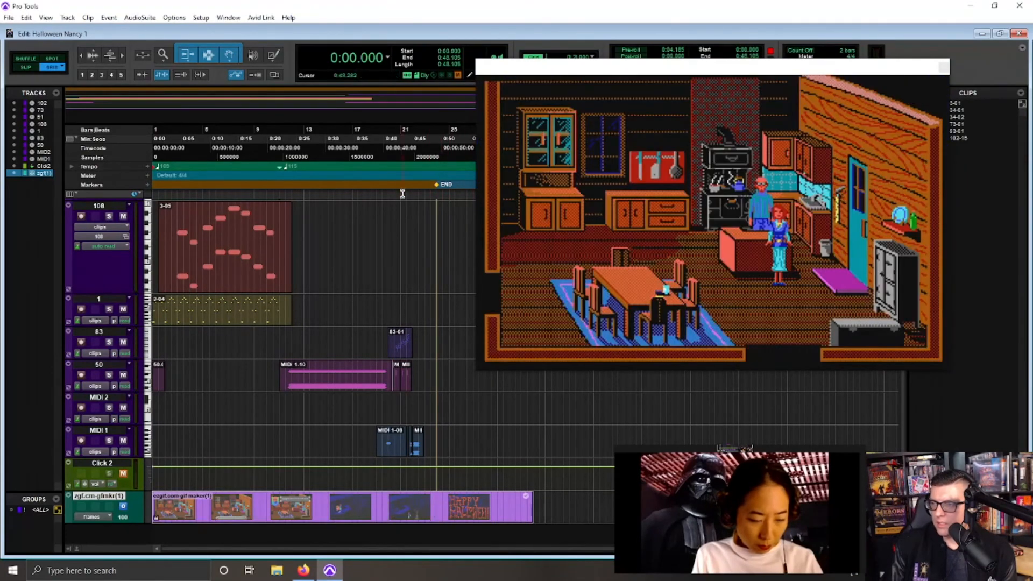
Step: Select the range from the END marker back to the session start on track 108 and play it from 0:00
drag(437, 212, 67, 266)
key(space)
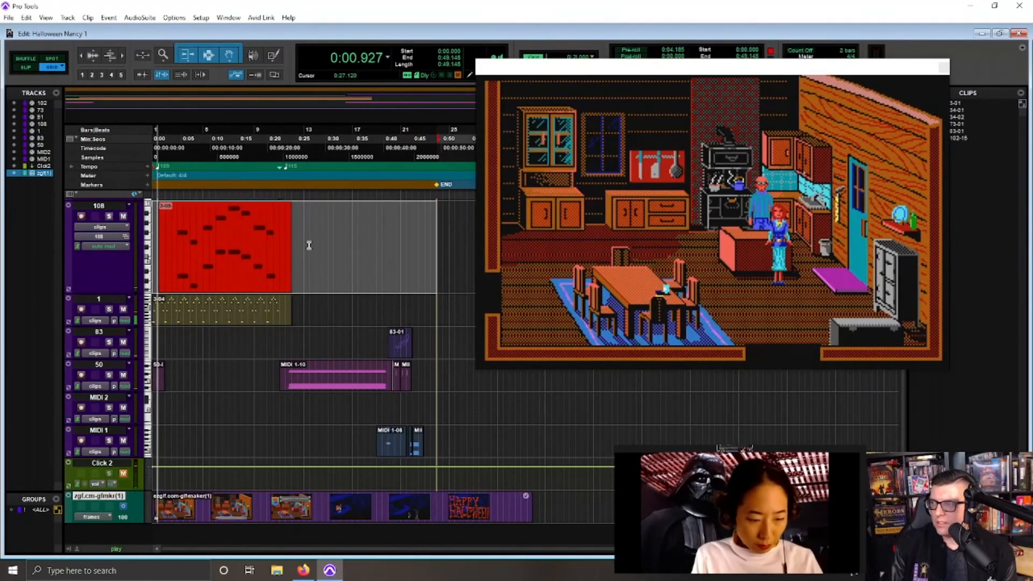
click(9, 17)
click(22, 85)
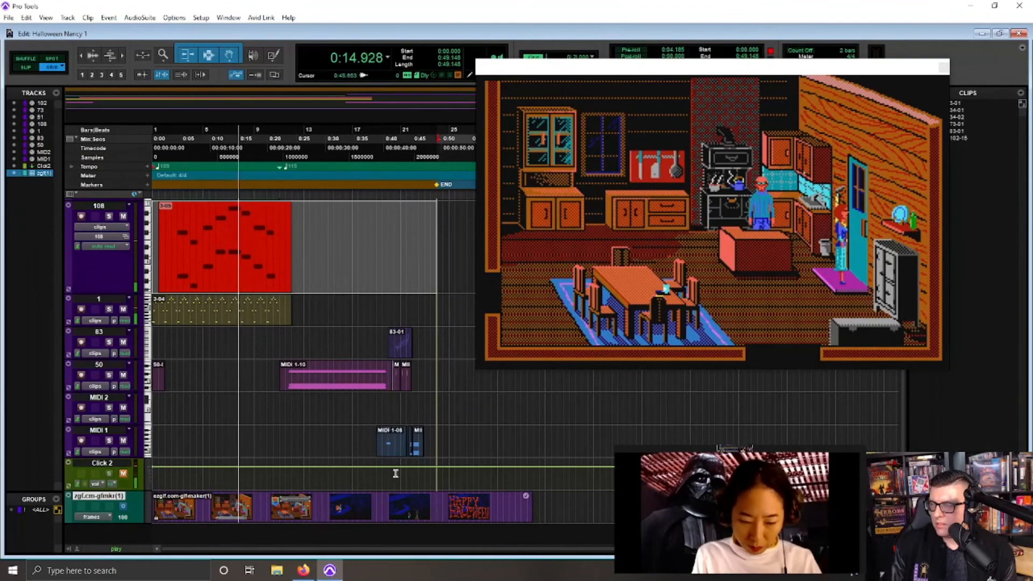
click(9, 18)
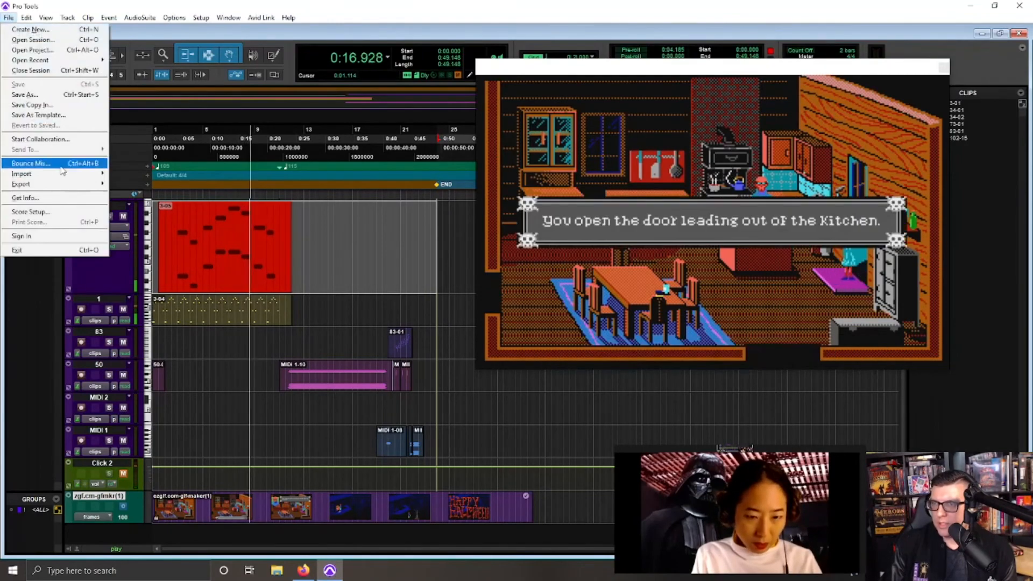
mouse_move(67, 185)
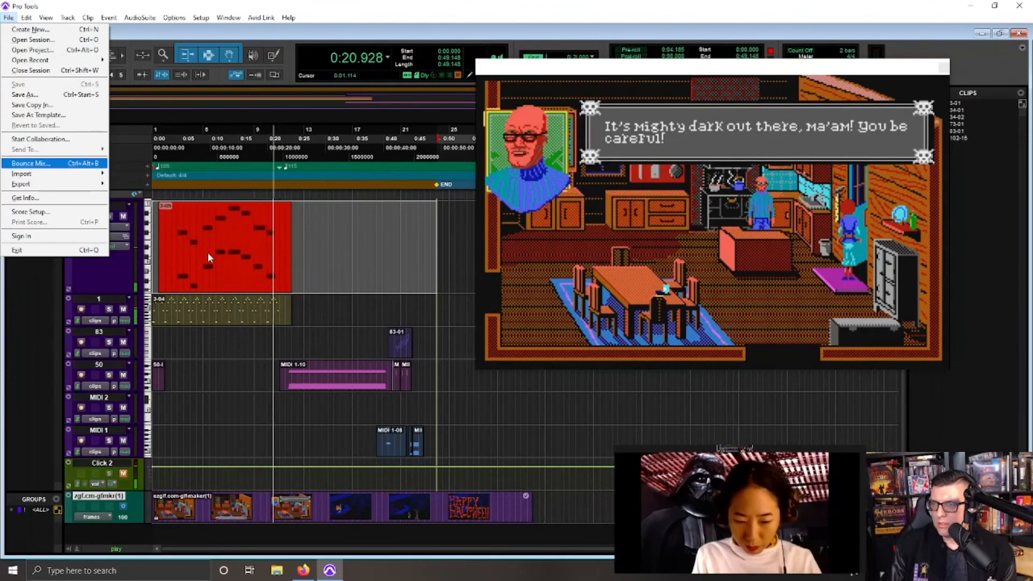
Step: Stop playback, select the Click 2 range from the session start to the END marker, and open the Bounce Mix settings
click(436, 477)
key(shift+Return)
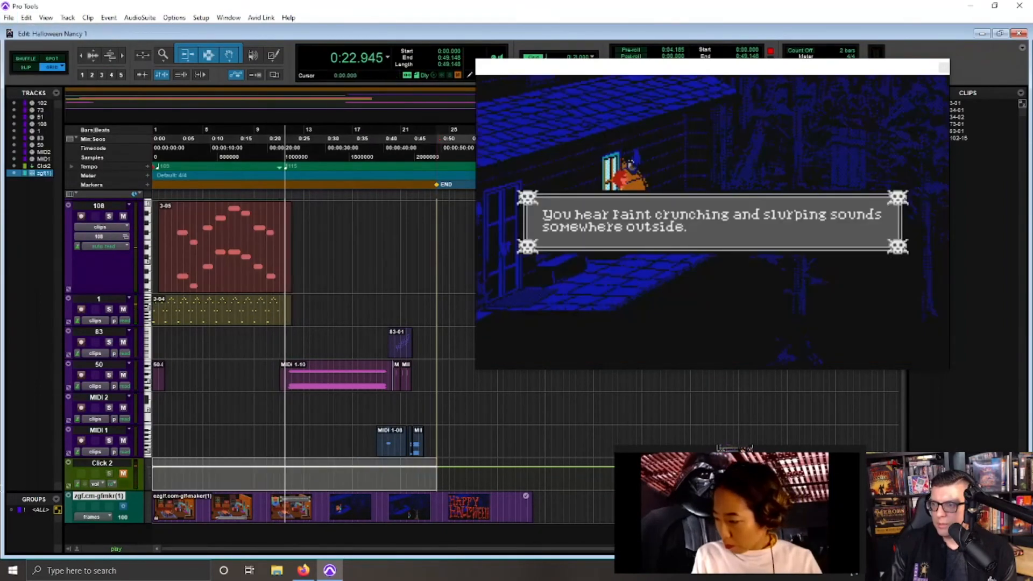
key(space)
click(10, 18)
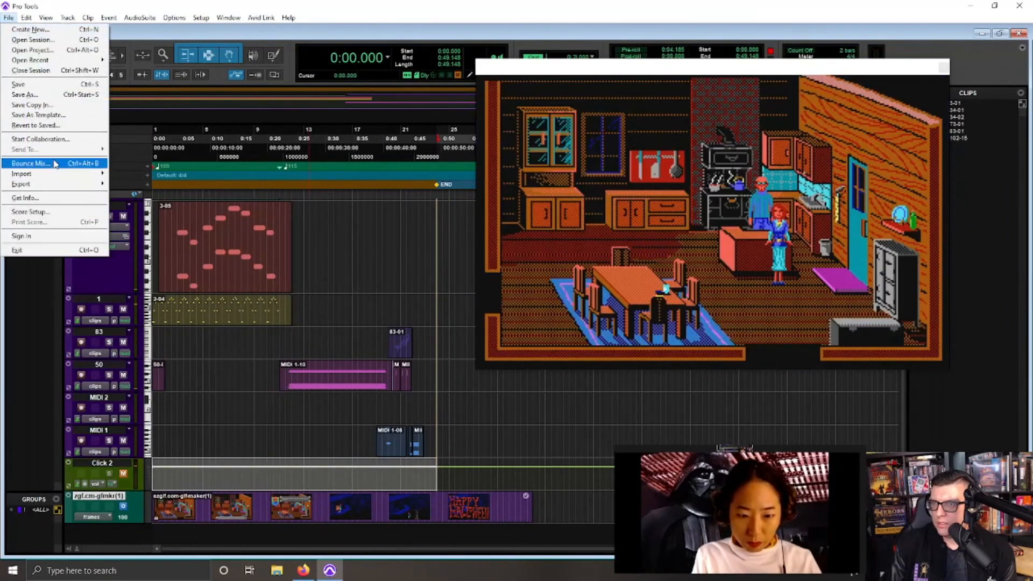
click(30, 163)
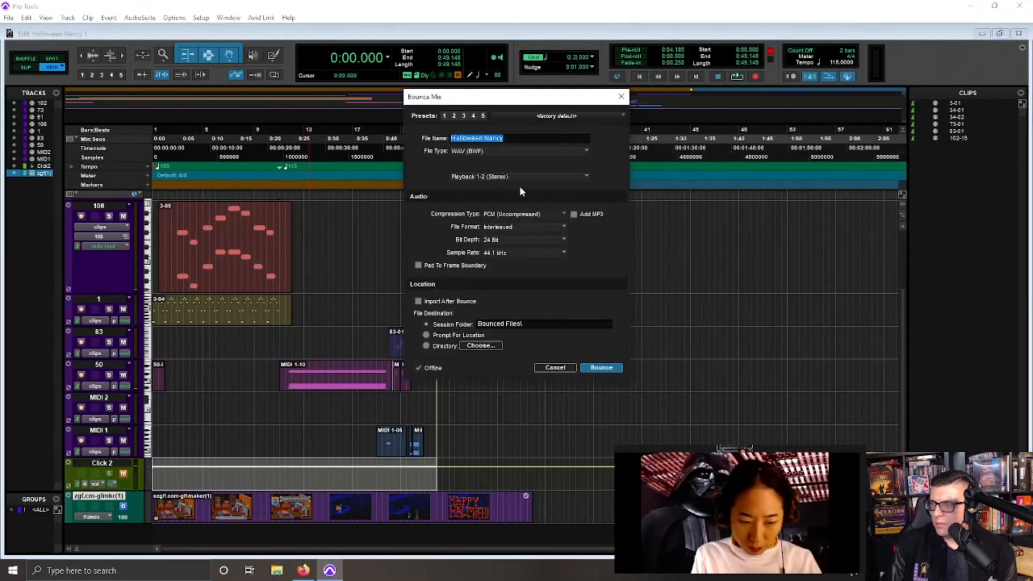
Step: Set the bounce file type to MOV with the video included and dismiss the Same as Source notice
click(516, 216)
click(521, 156)
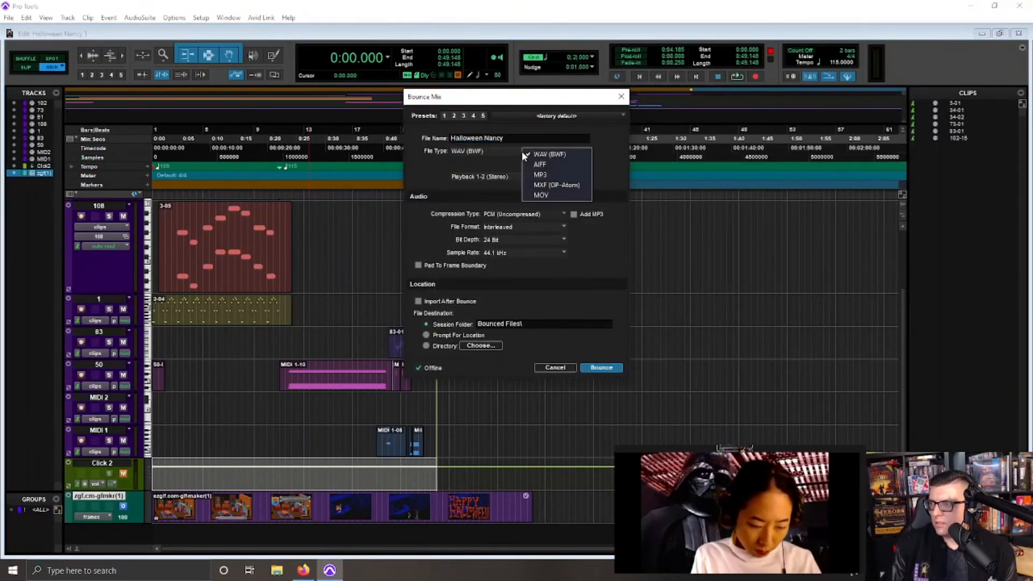
click(545, 196)
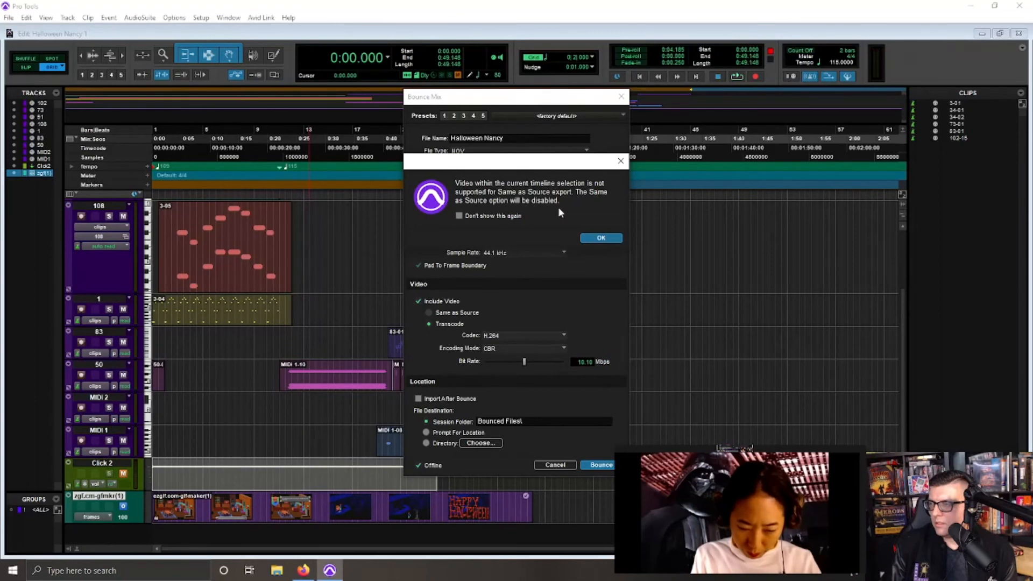
click(601, 238)
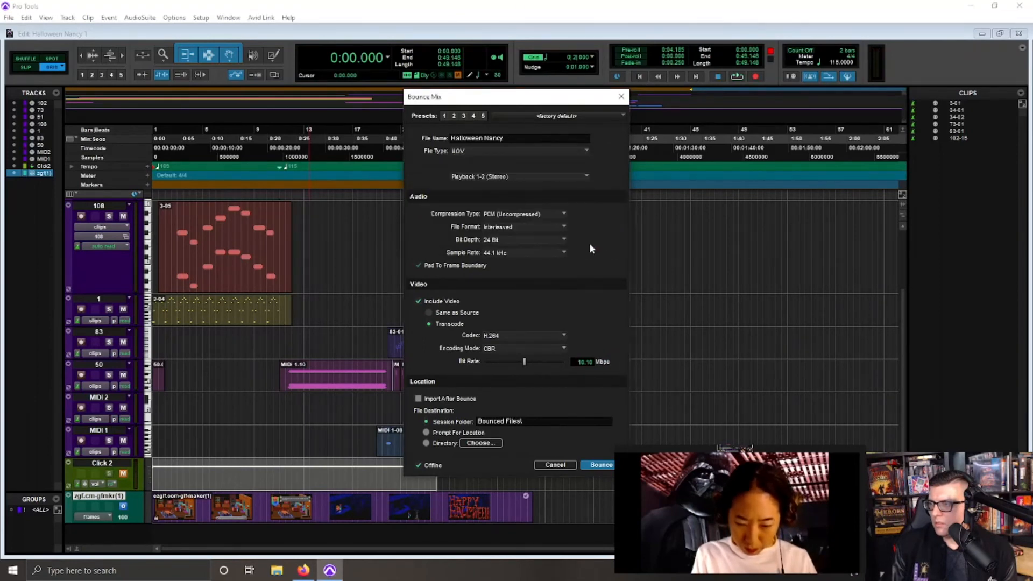
click(542, 151)
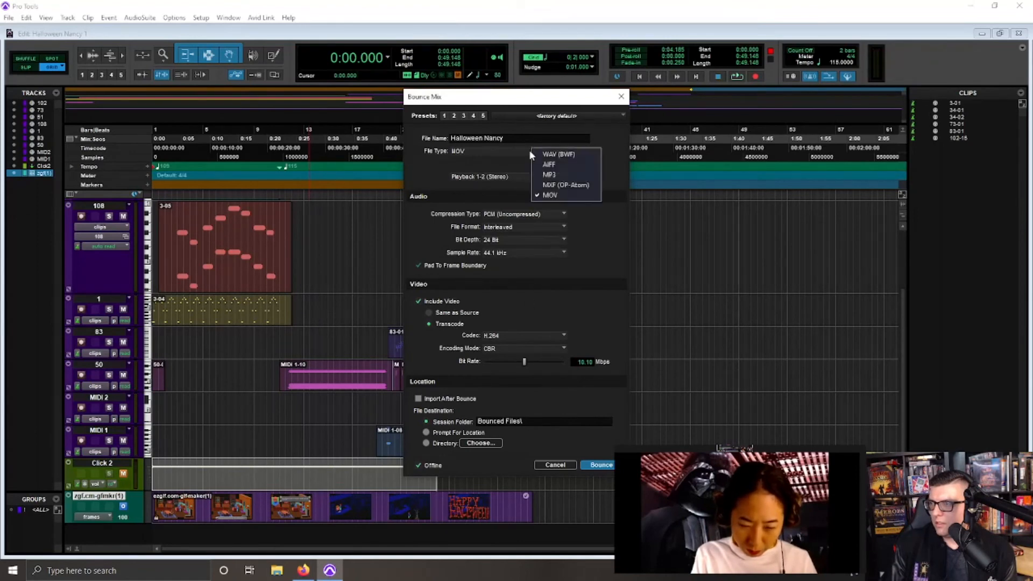
click(555, 162)
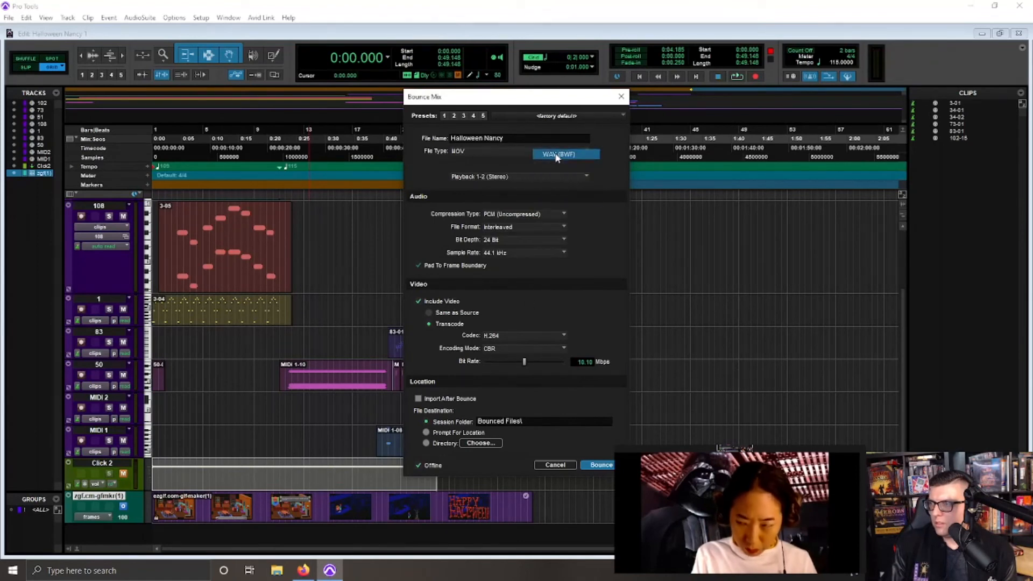
click(530, 149)
click(546, 194)
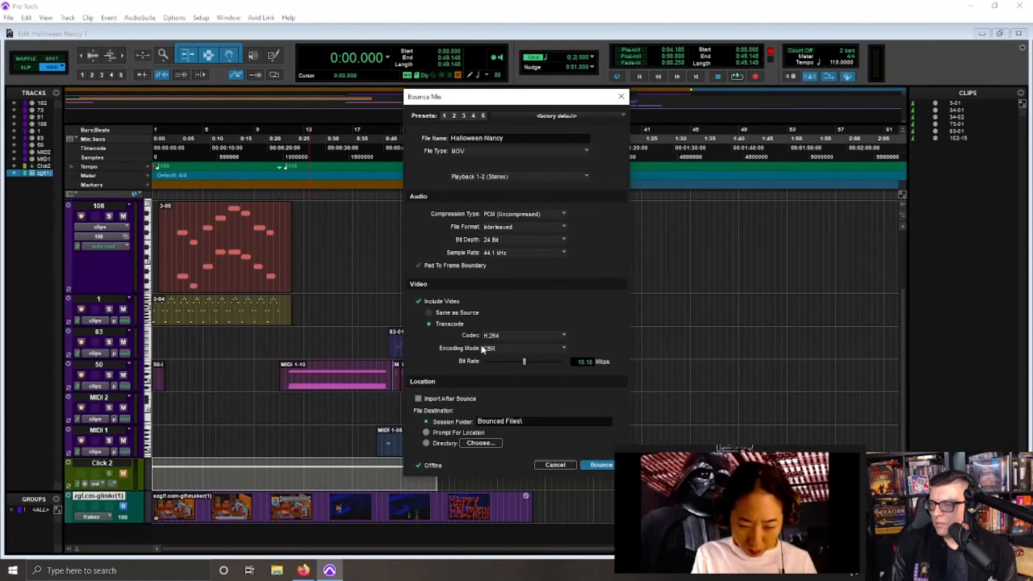
Step: Try the Apple ProRes codec, return to H.264 at a bit rate of 16.84 Mbps, and cancel the bounce
click(518, 334)
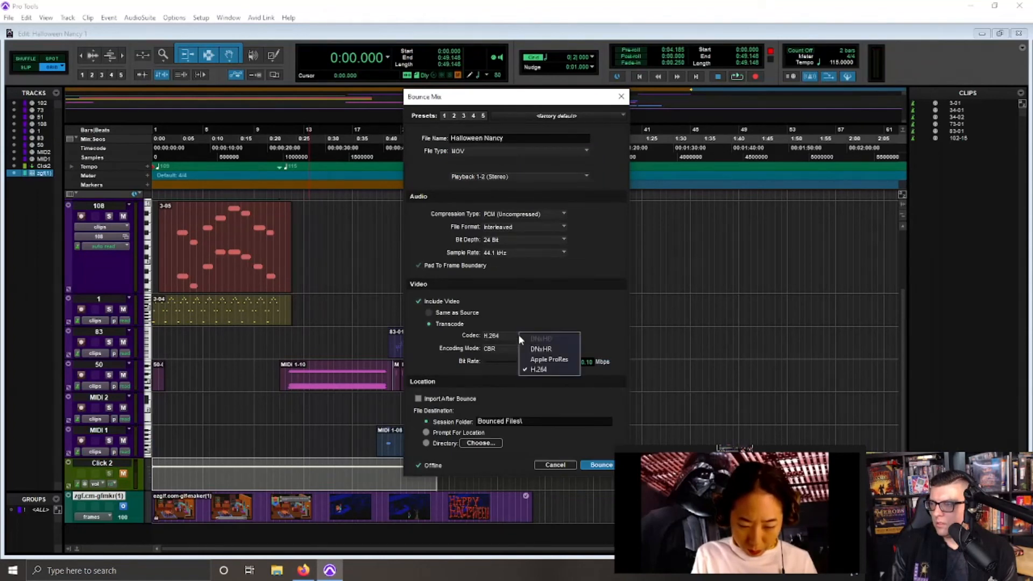
click(568, 360)
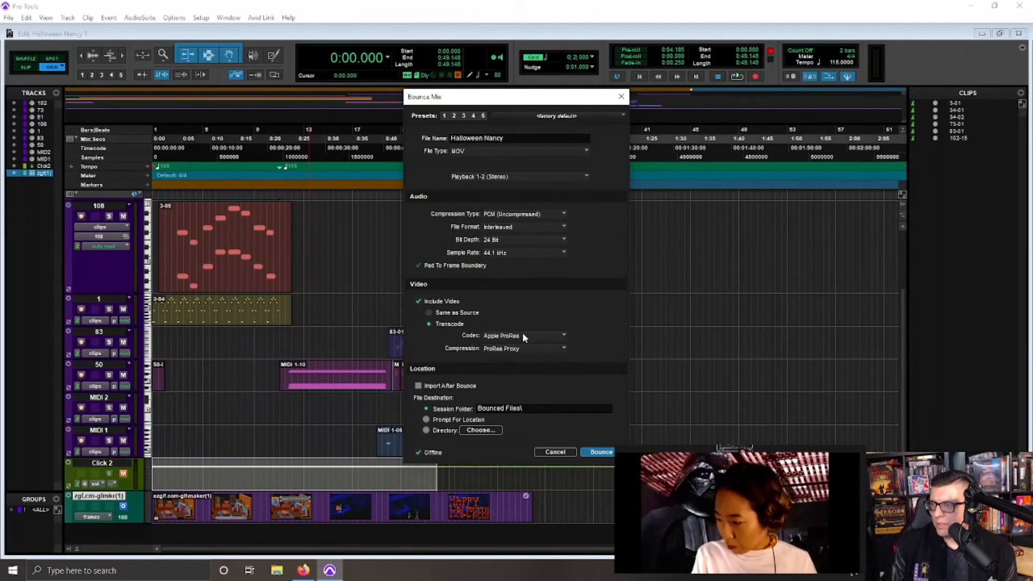
click(520, 347)
click(594, 327)
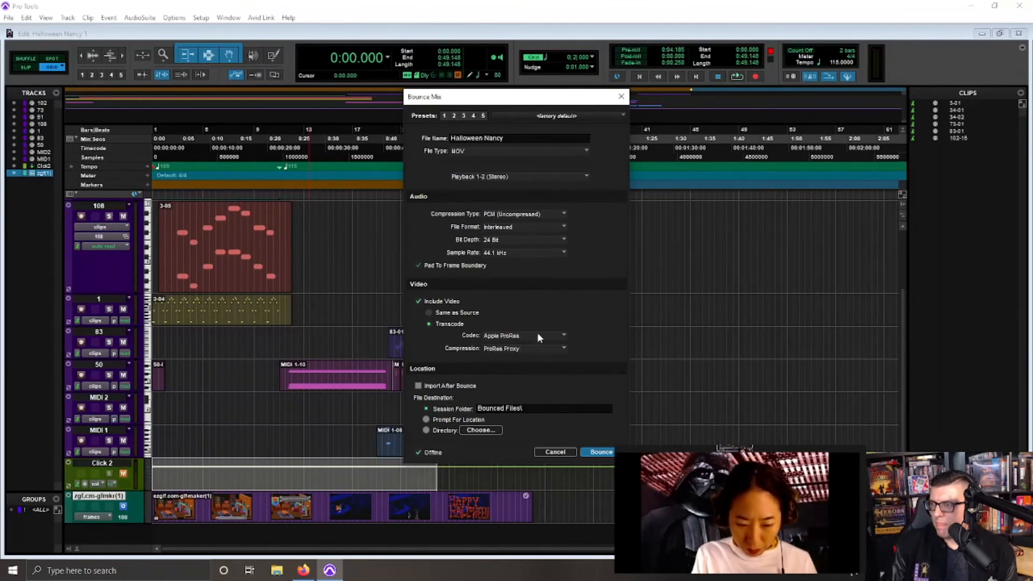
click(537, 335)
click(574, 371)
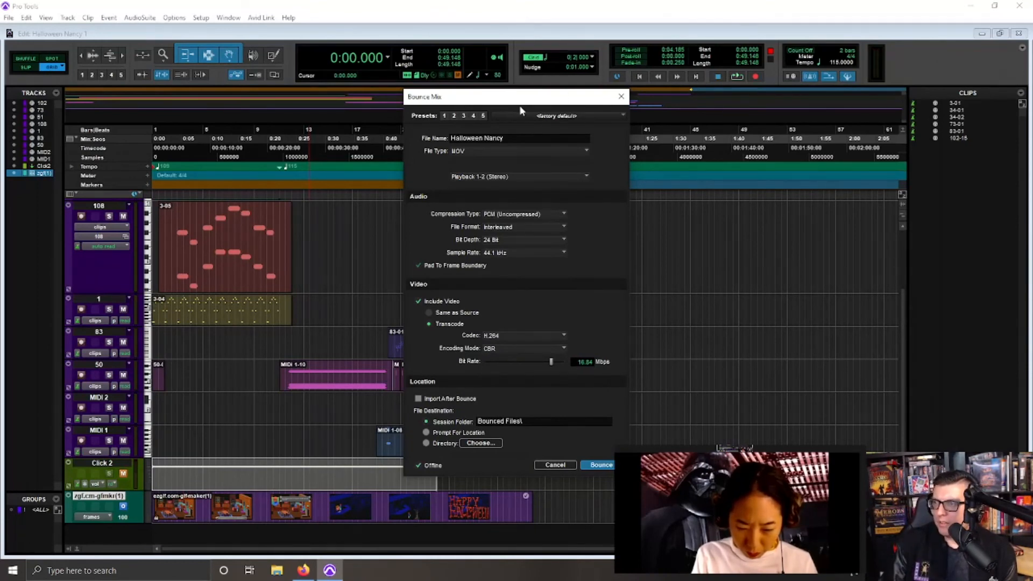
drag(524, 101, 580, 78)
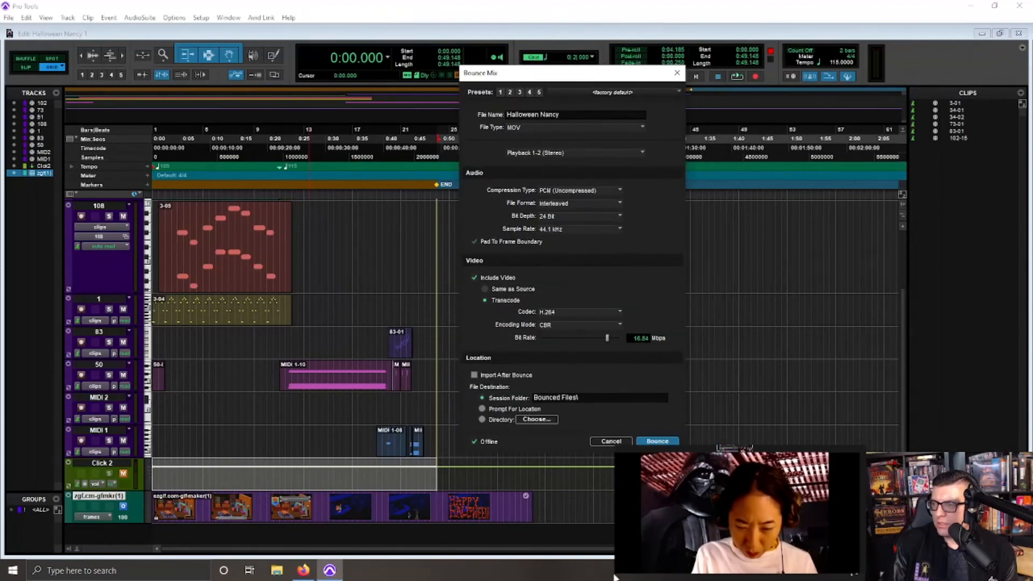
click(606, 442)
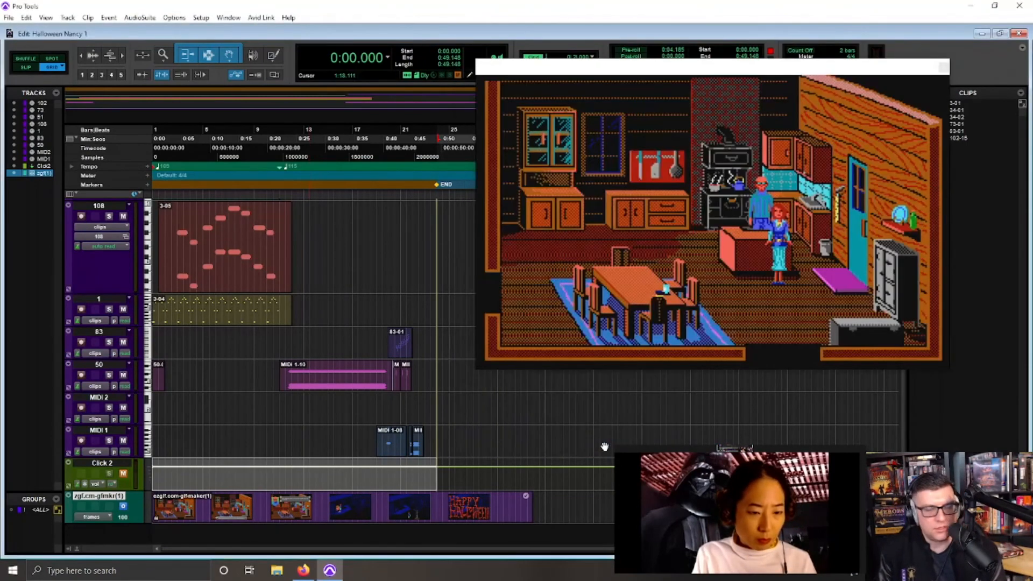
Step: Clear the timeline selection and enlarge the video window until it covers most of the timeline, shifting it upward
click(423, 272)
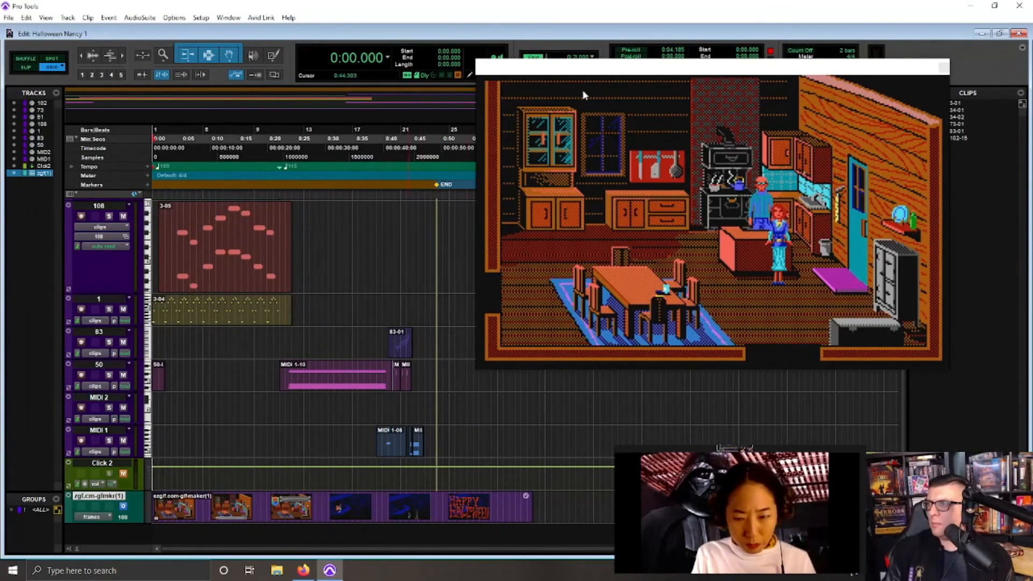
click(596, 68)
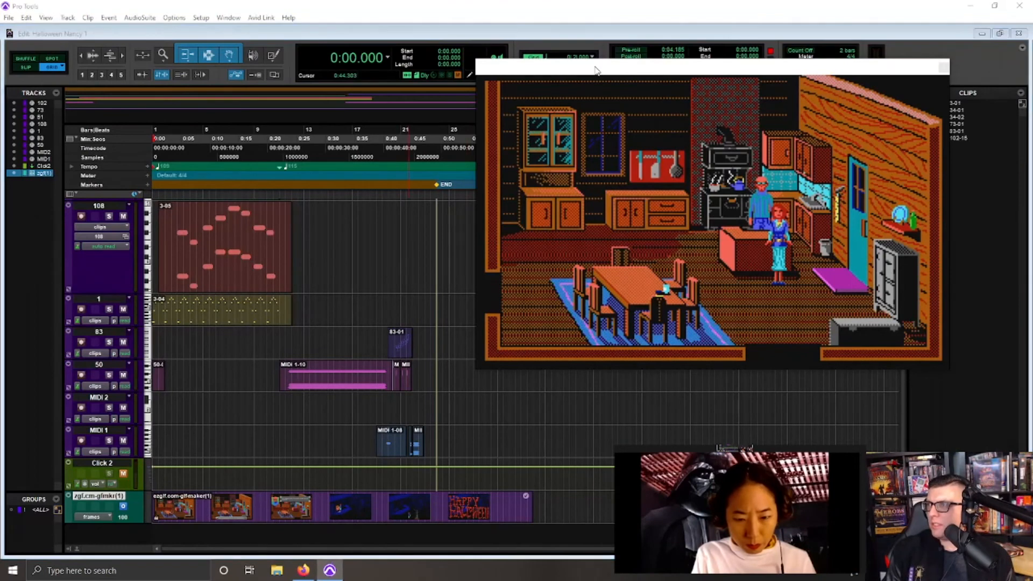
click(199, 18)
click(200, 18)
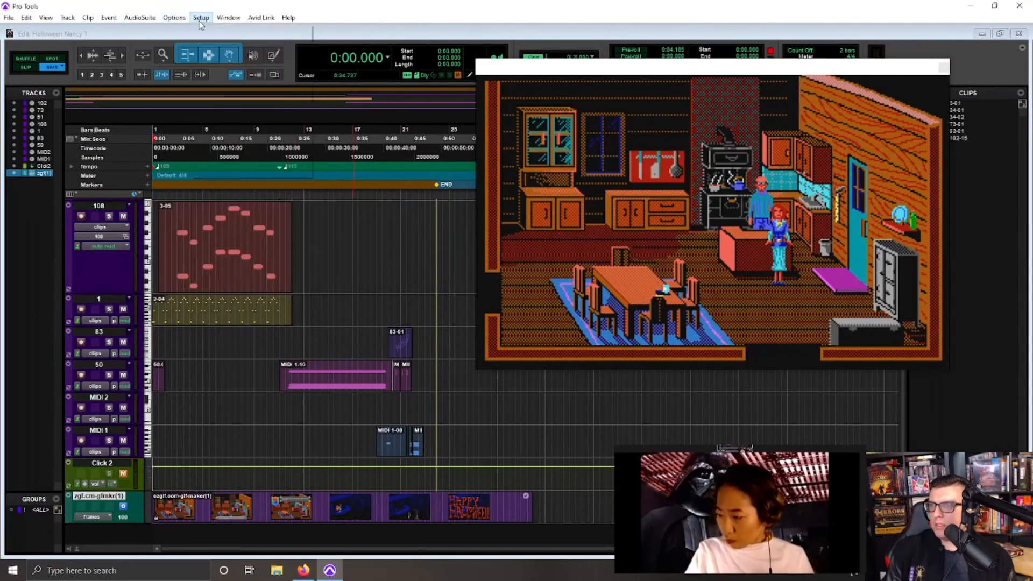
click(228, 18)
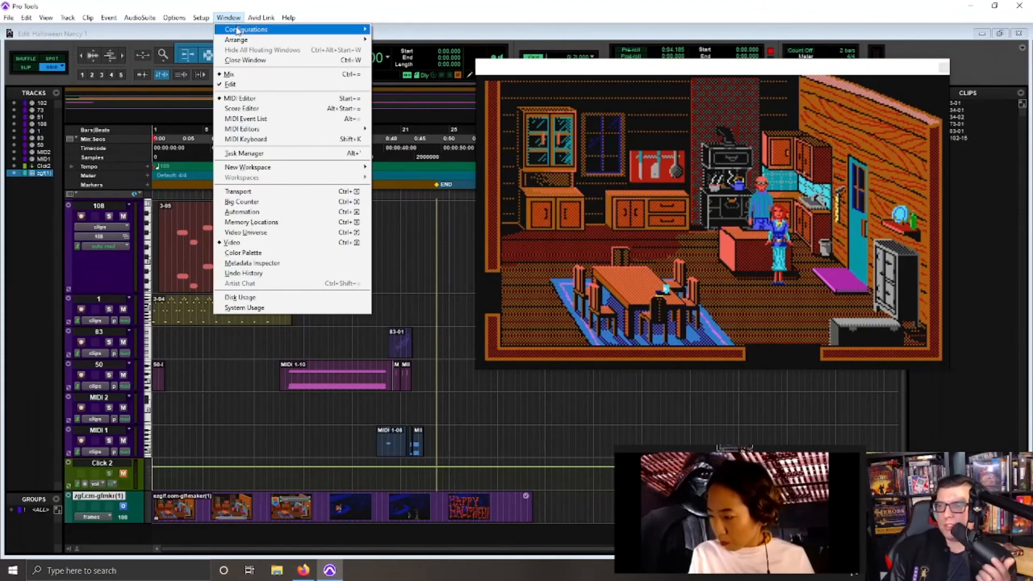
click(569, 319)
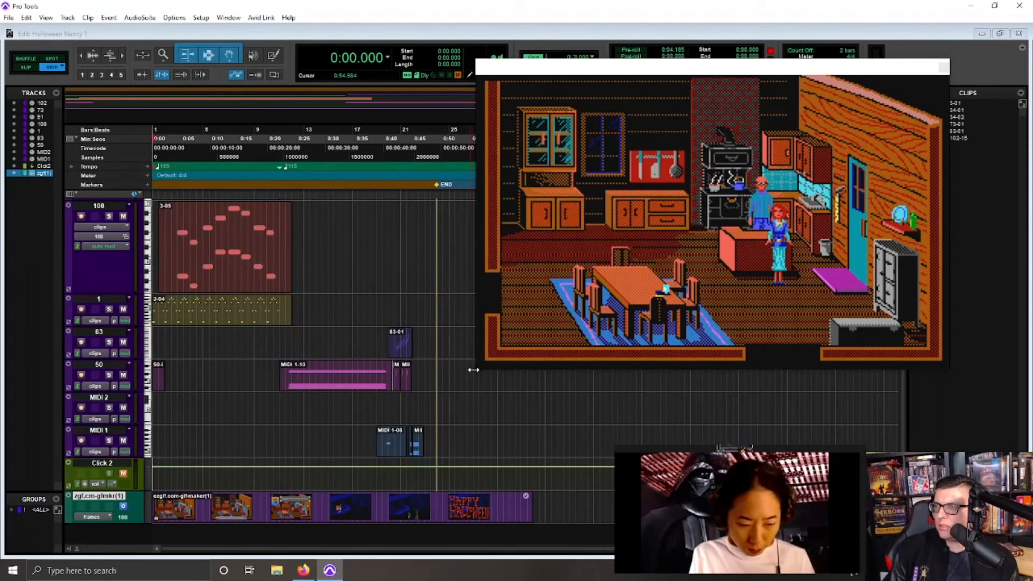
drag(473, 370, 131, 370)
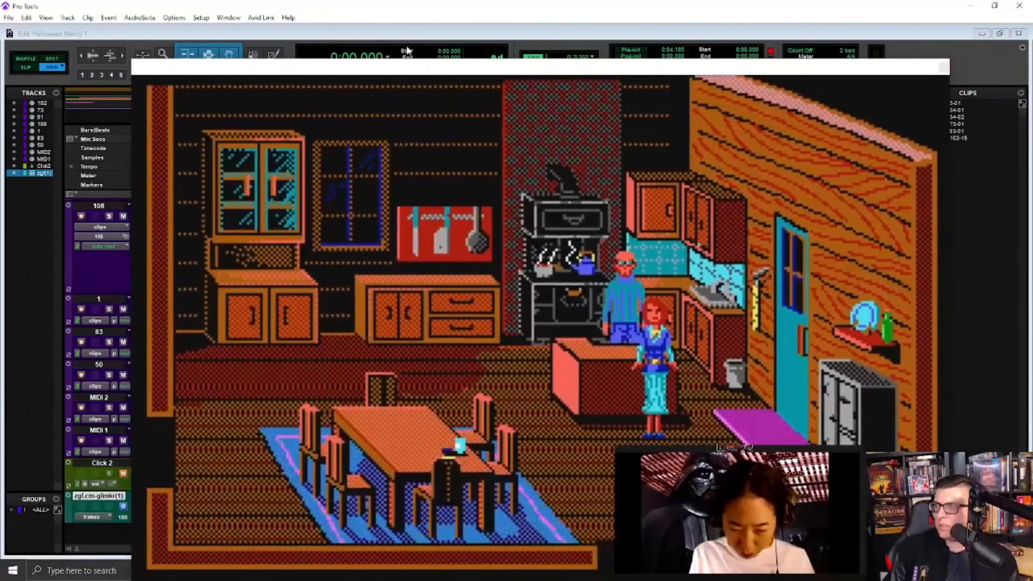
drag(409, 72, 395, 45)
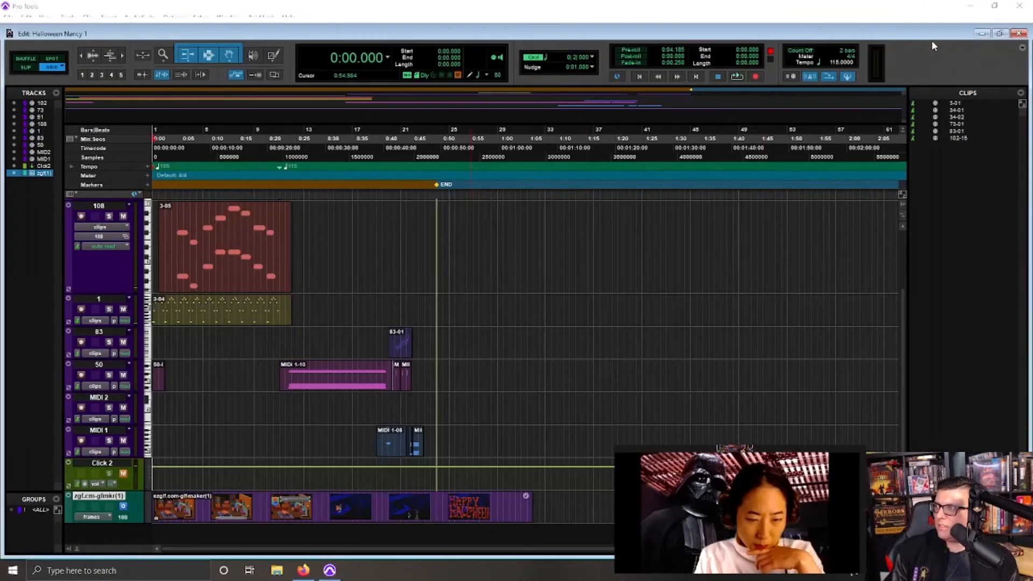
Step: Place the cursor at 0:48.105 in the video's Happy Halloween section, move the END marker there, and save the session
click(929, 41)
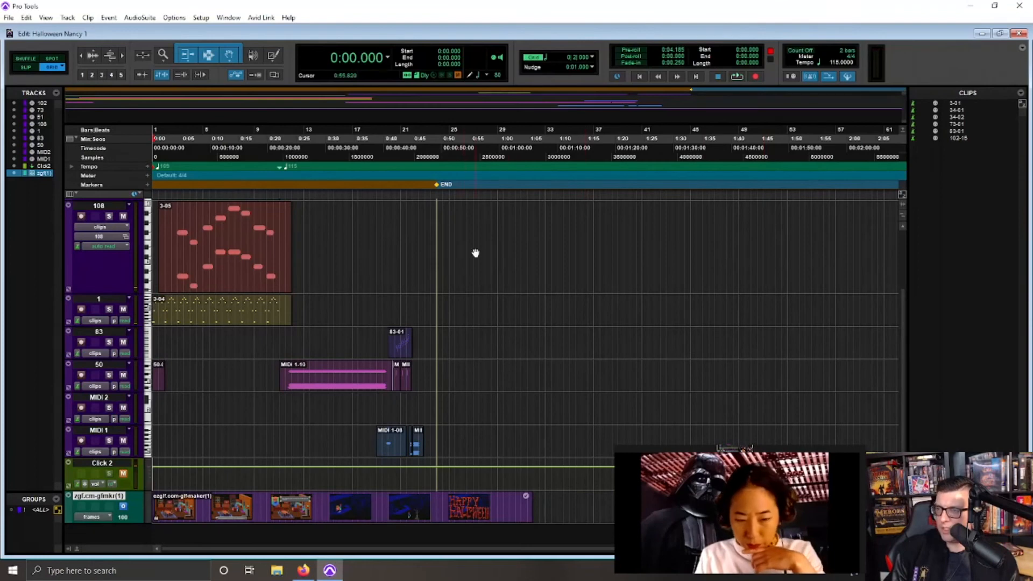
click(434, 501)
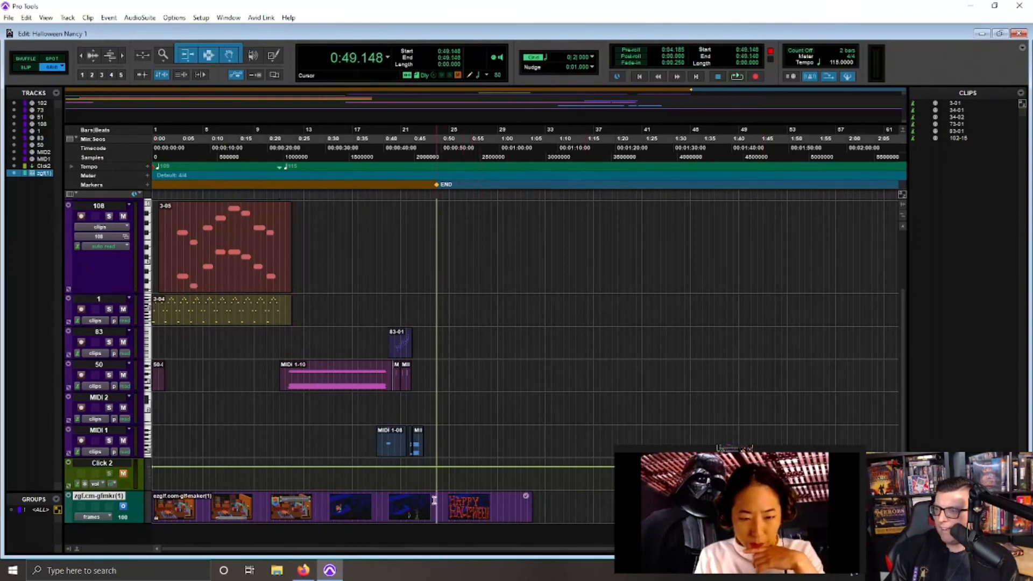
key(ctrl+])
key(ctrl+])
click(502, 502)
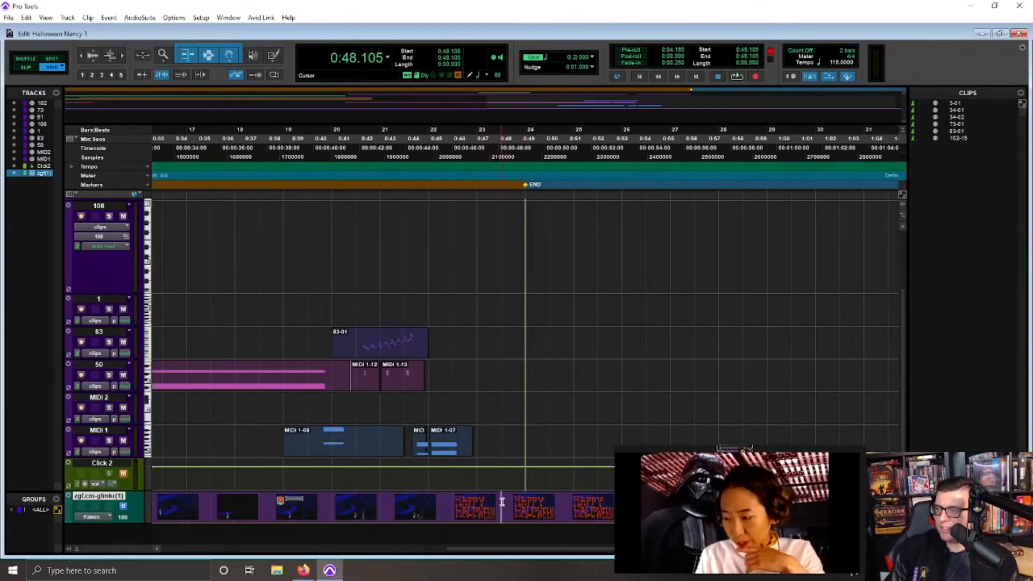
drag(527, 184, 513, 188)
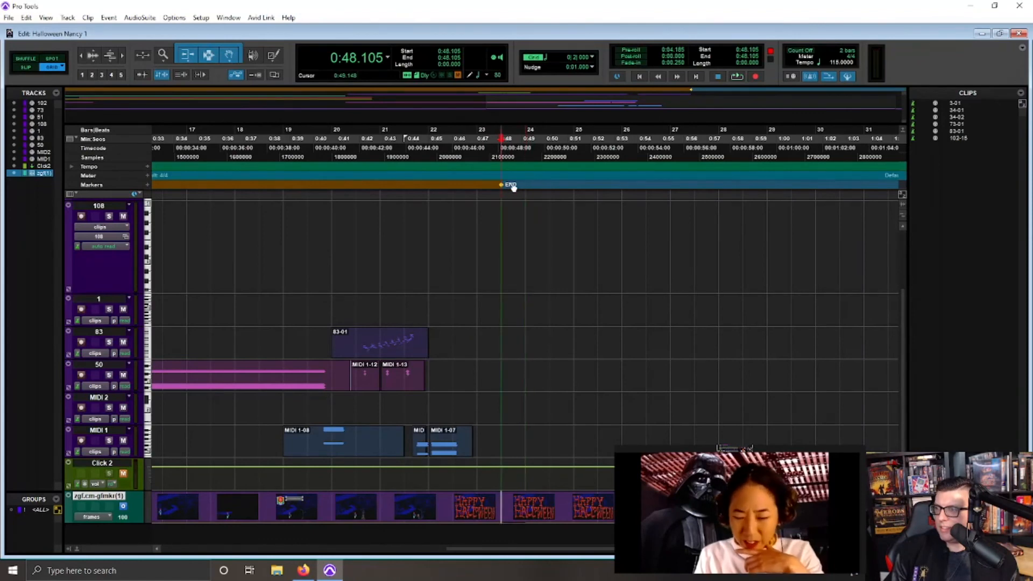
key(ctrl+[)
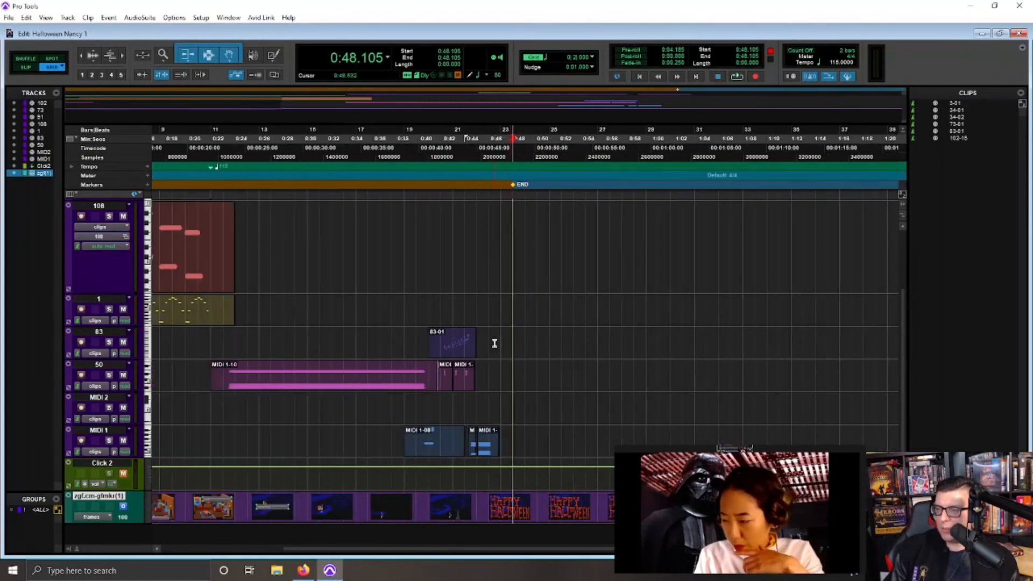
scroll(494, 343, up, 3)
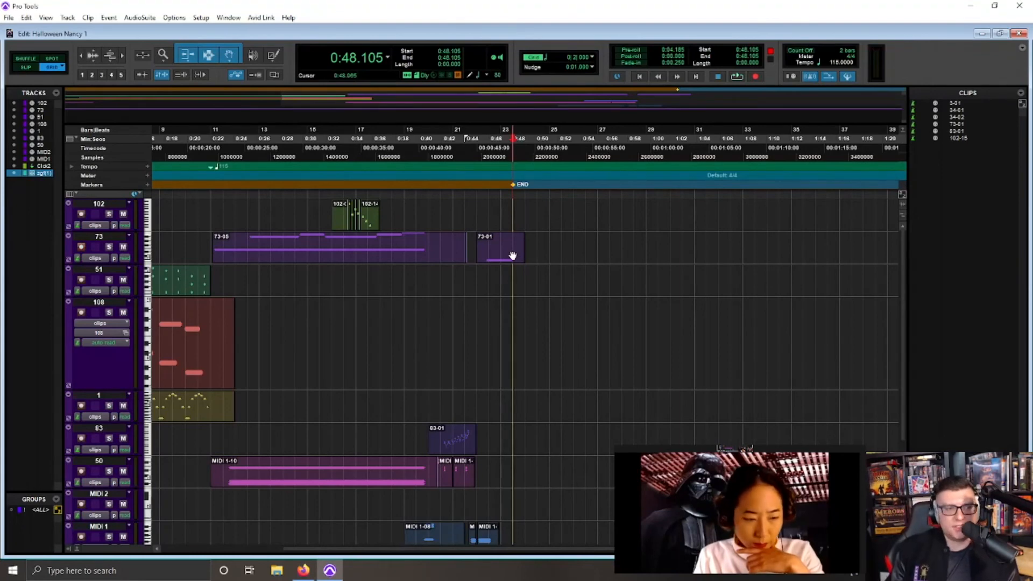
click(8, 18)
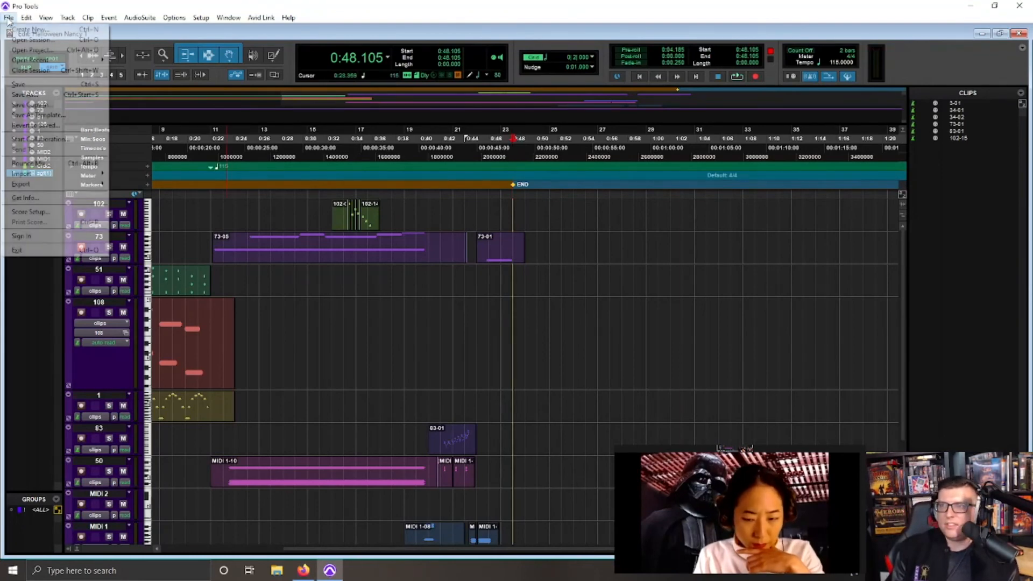
click(38, 85)
Step: Select the range from the session start to the END marker and open the Bounce Mix settings, dismissing the Same as Source notice
key(shift+Return)
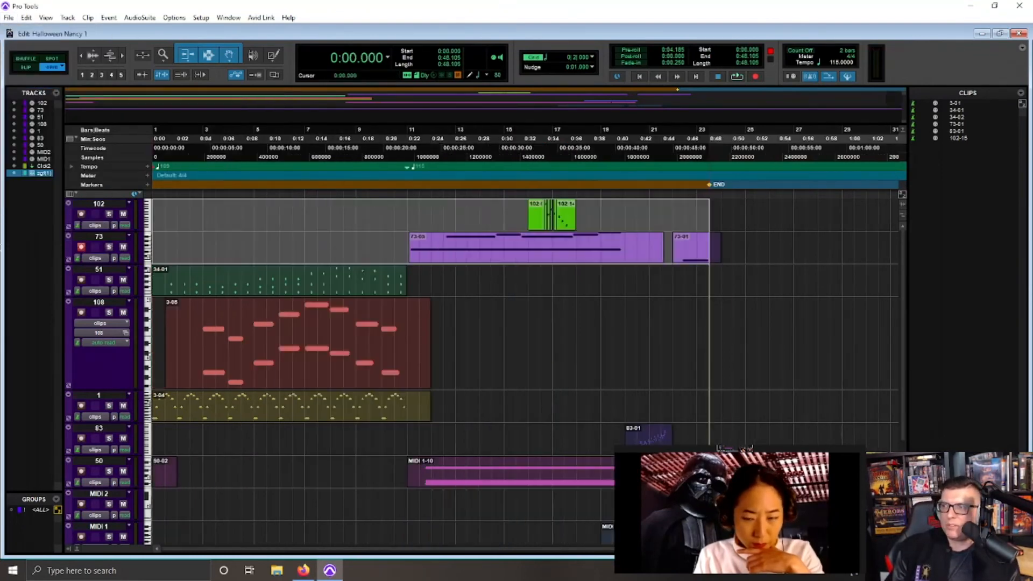
key(ctrl+alt+b)
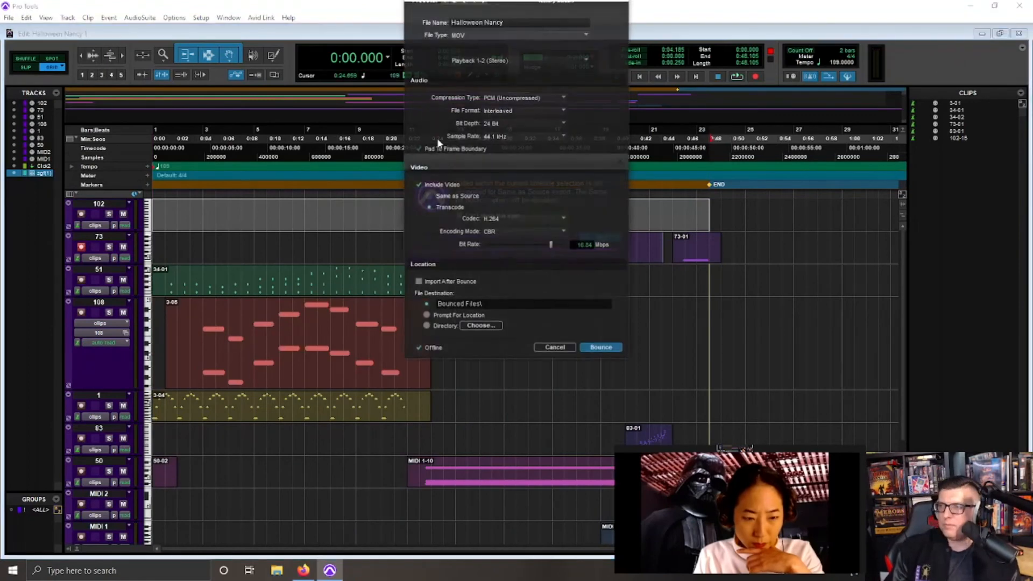
click(601, 238)
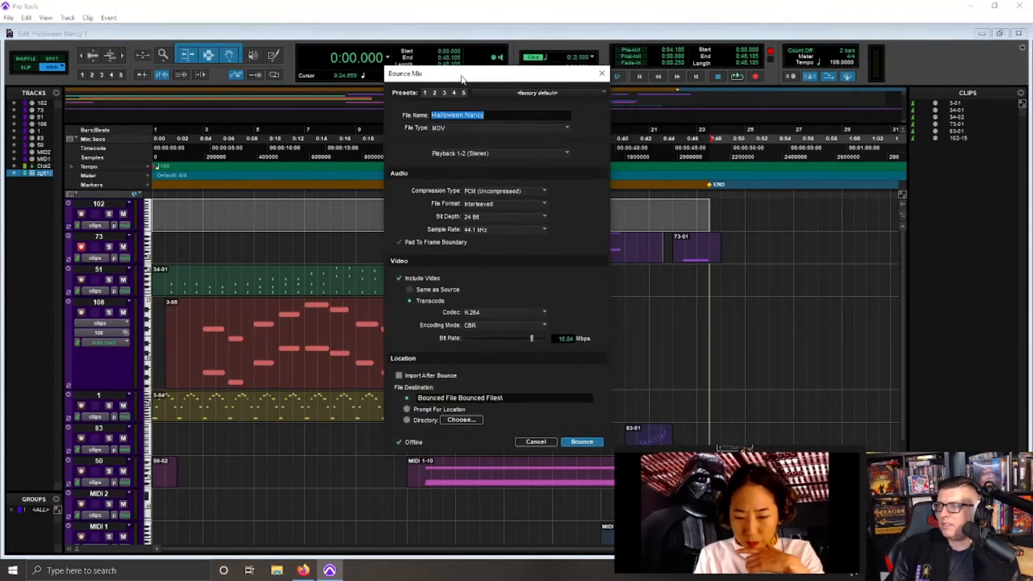
Step: Review the audio compression and file type options, keep PCM (Uncompressed) and MOV, and bounce the mix
click(486, 192)
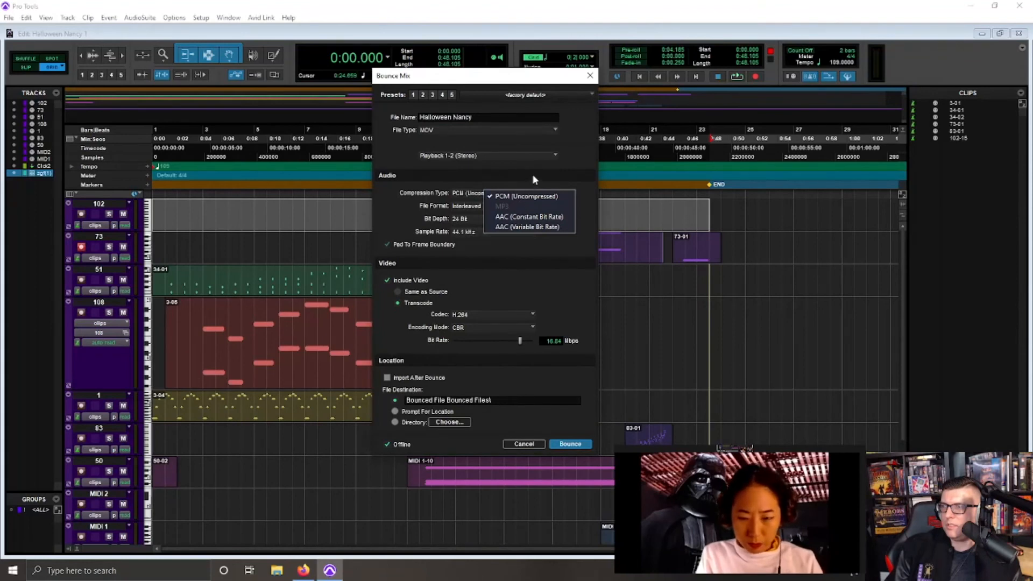
click(533, 176)
click(511, 193)
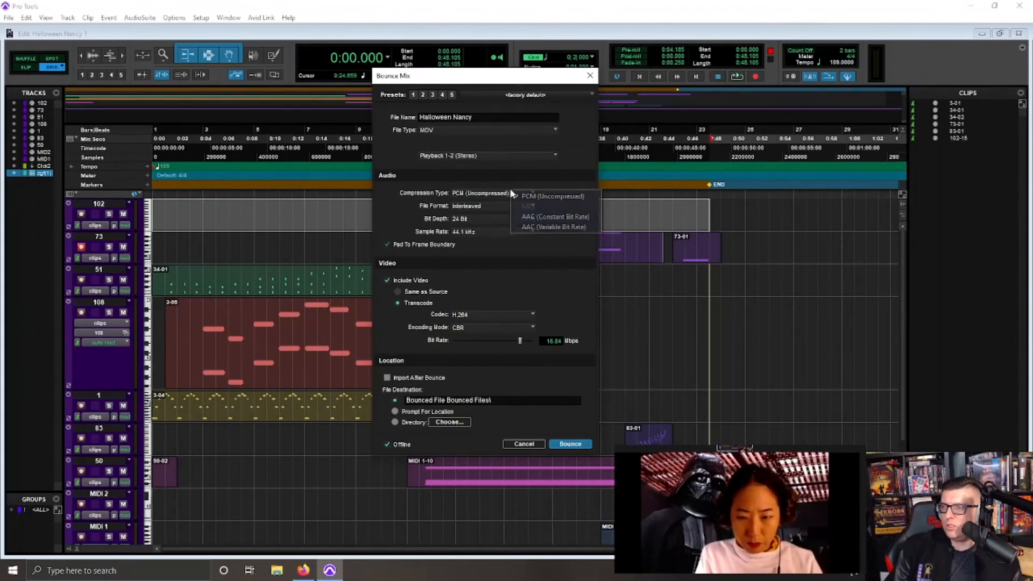
click(544, 182)
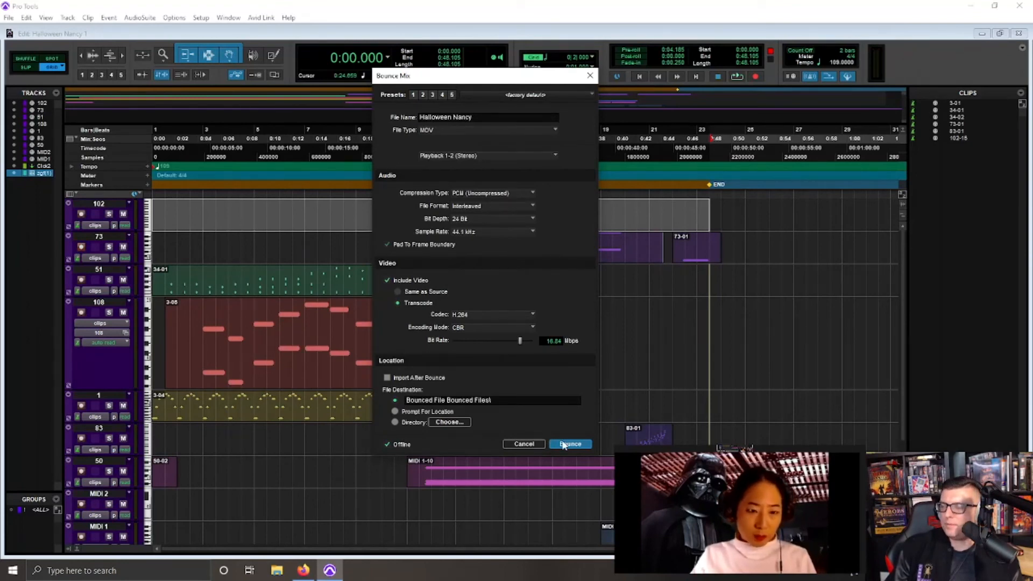
click(485, 127)
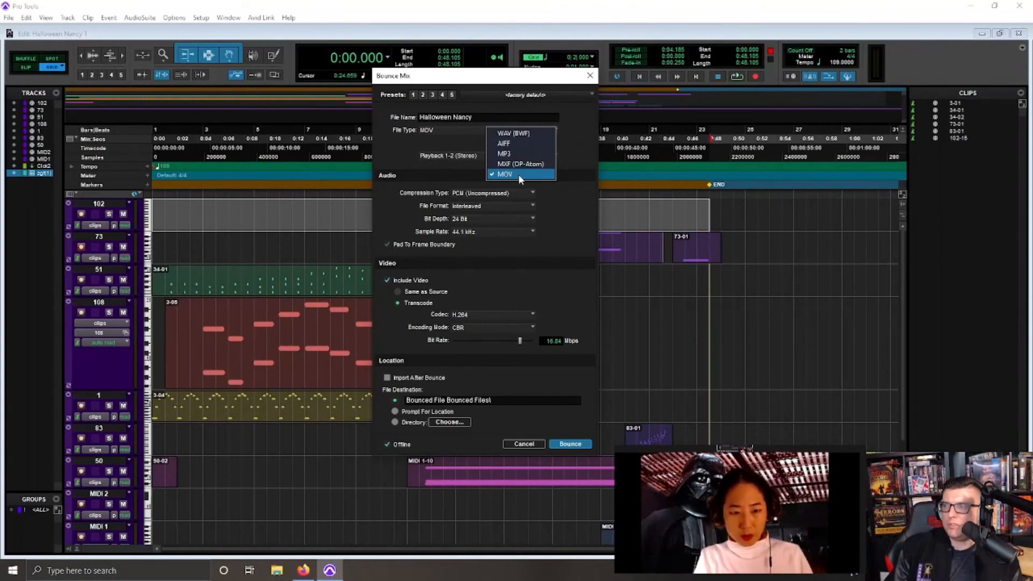
click(576, 117)
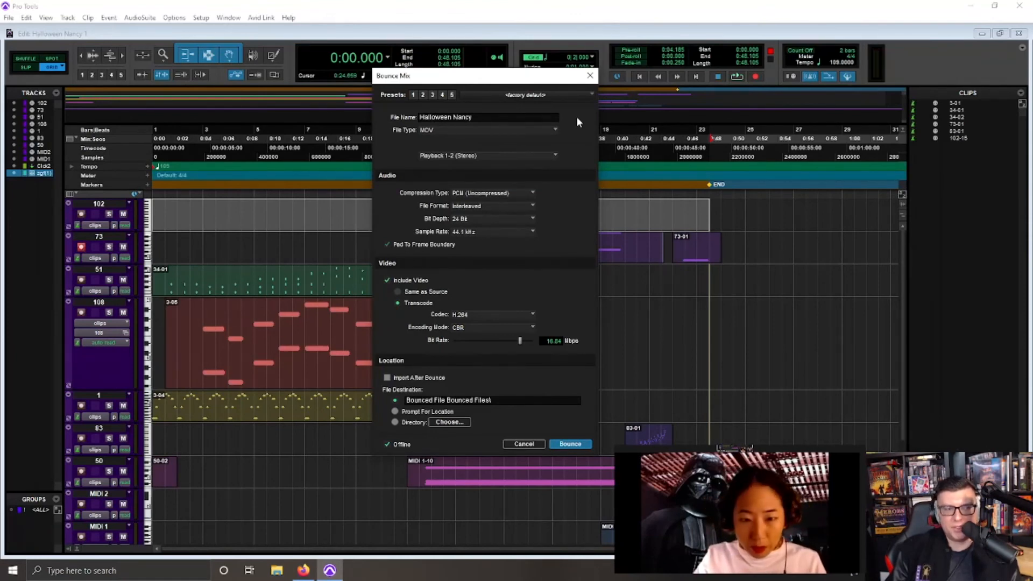
click(570, 443)
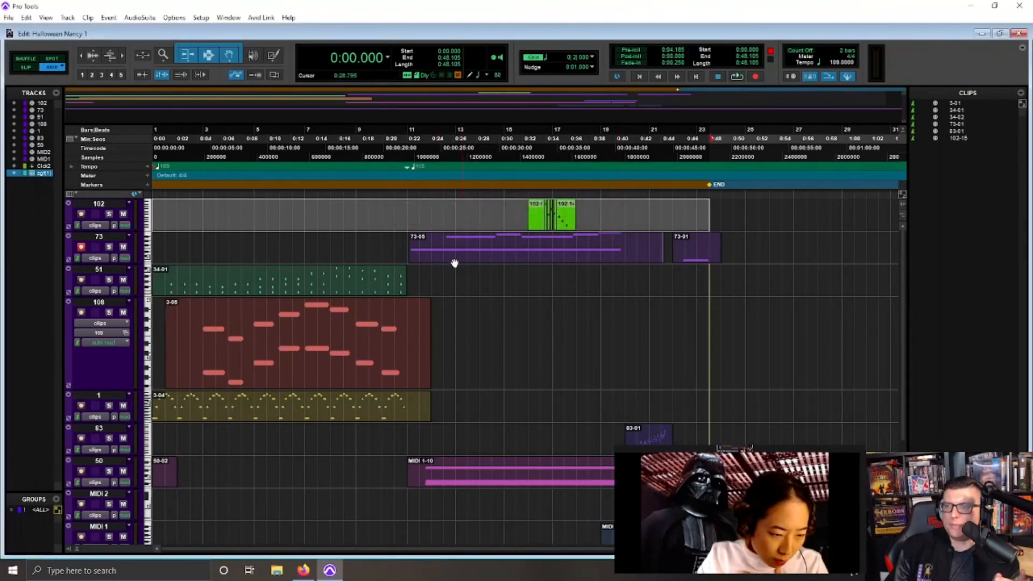
Step: Save the Halloween Nancy session after the bounce
scroll(437, 290, down, 4)
scroll(436, 297, up, 4)
click(8, 17)
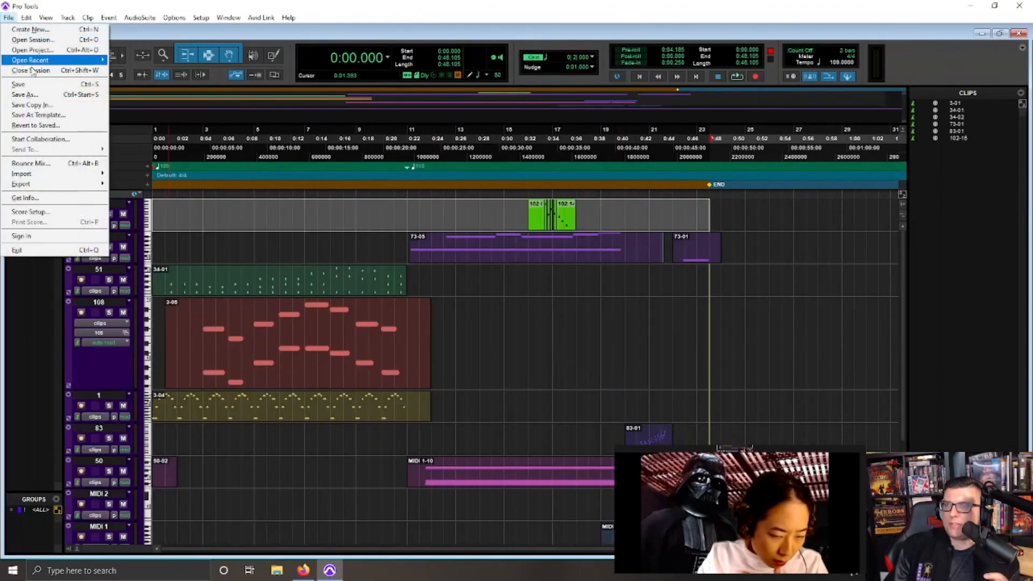
click(32, 85)
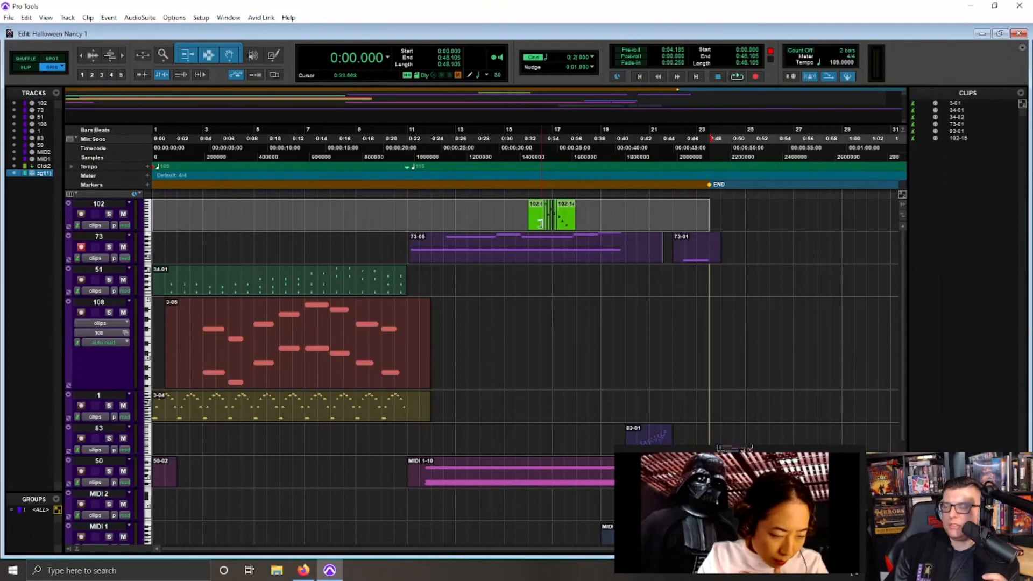
scroll(680, 392, down, 4)
scroll(669, 386, up, 4)
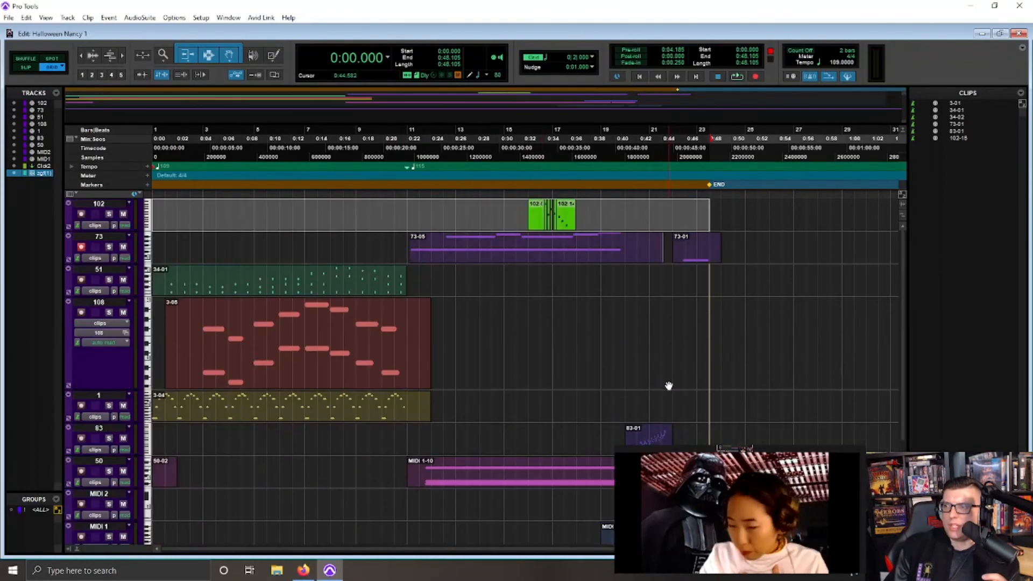
scroll(669, 386, down, 4)
scroll(668, 373, up, 4)
scroll(669, 373, down, 4)
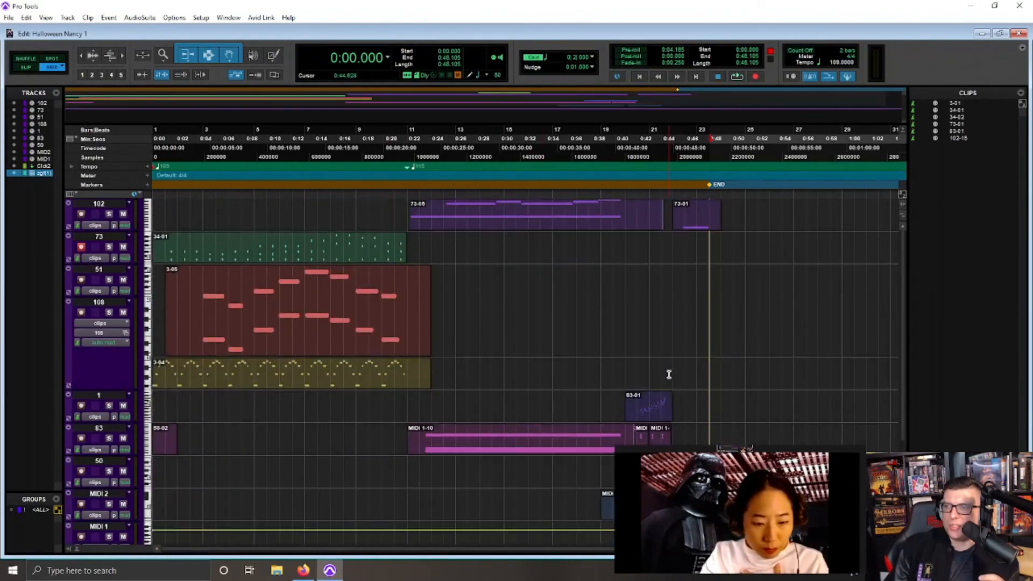
Step: Look for the bounced movie on the desktop and in the session folders, and try to open Halloween Nancy.mov as a session
click(970, 6)
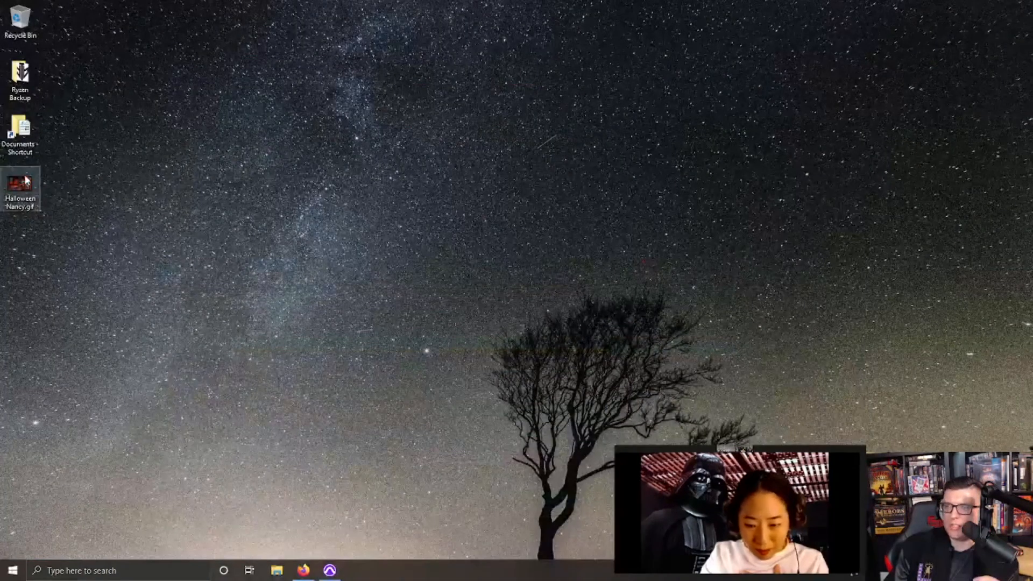
click(330, 569)
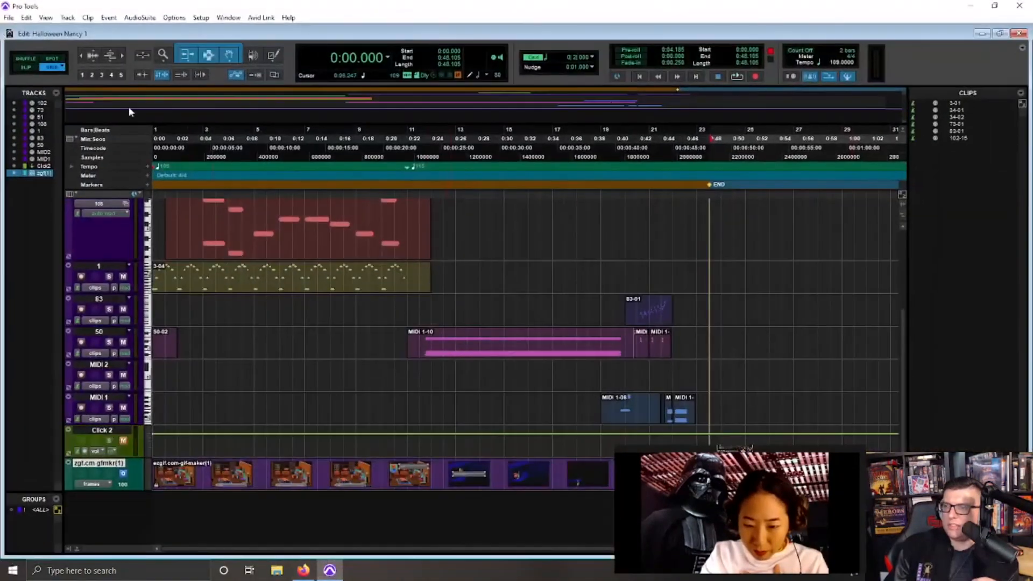
click(9, 17)
click(32, 40)
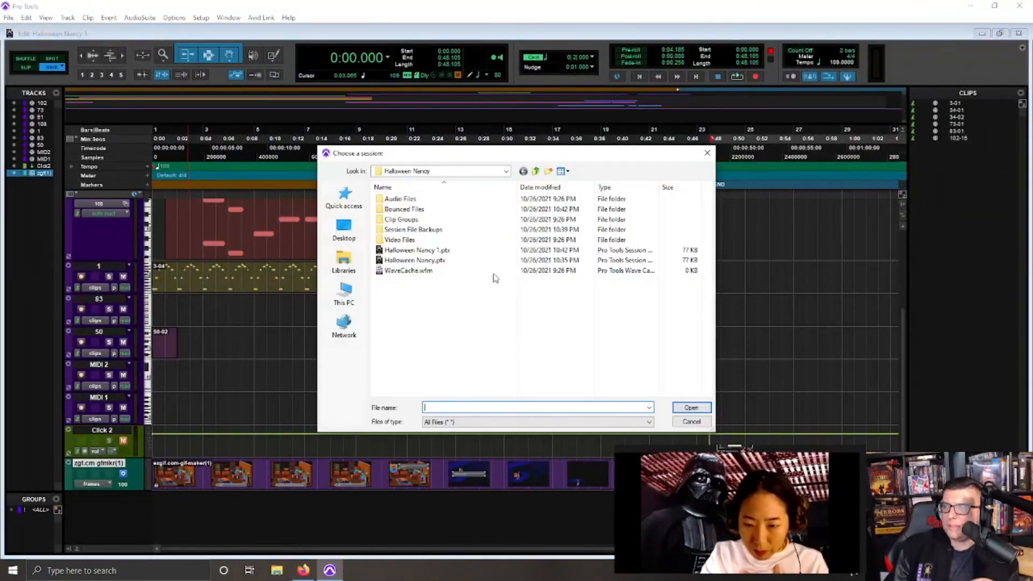
double_click(433, 240)
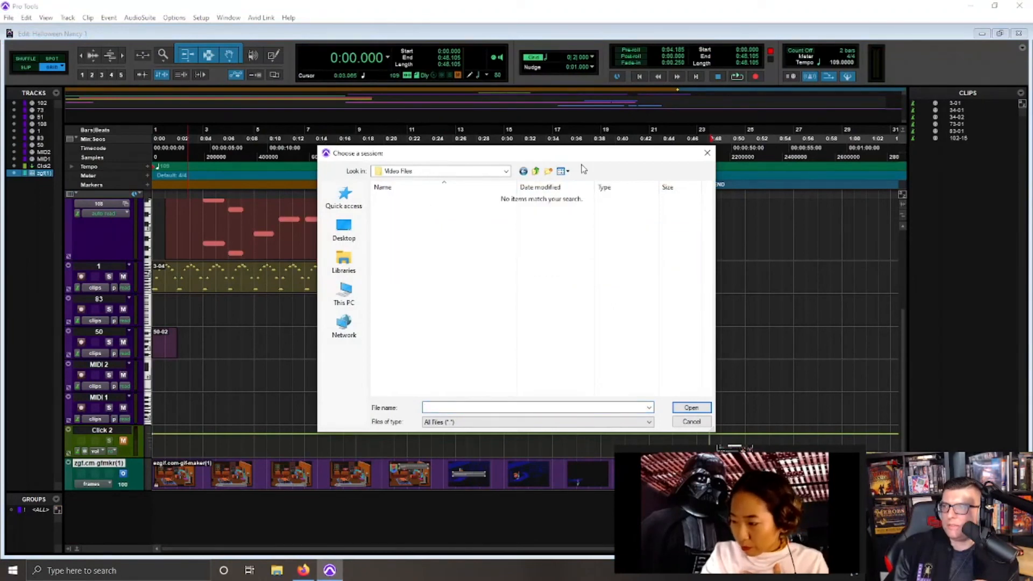
click(534, 171)
double_click(422, 209)
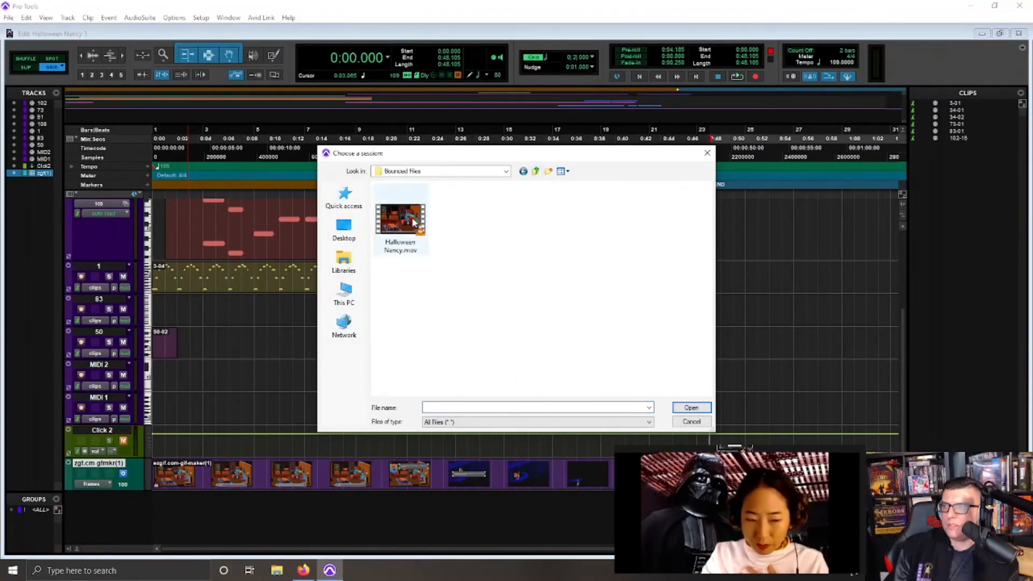
double_click(412, 219)
click(599, 233)
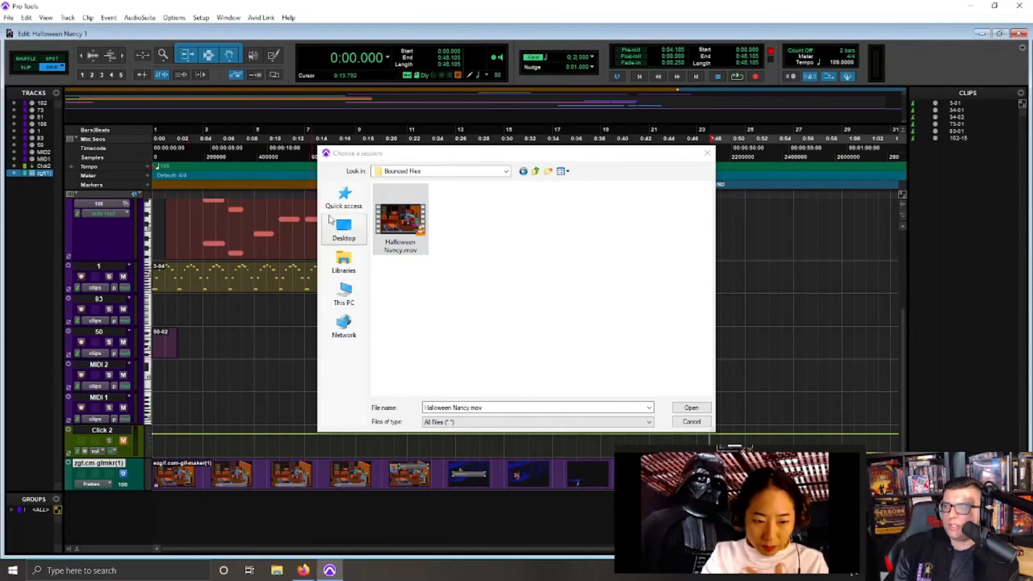
Step: Switch to File Explorer, go to TCD > Halloween Nancy > Bounced Files, and play Halloween Nancy.mov in VLC
click(276, 570)
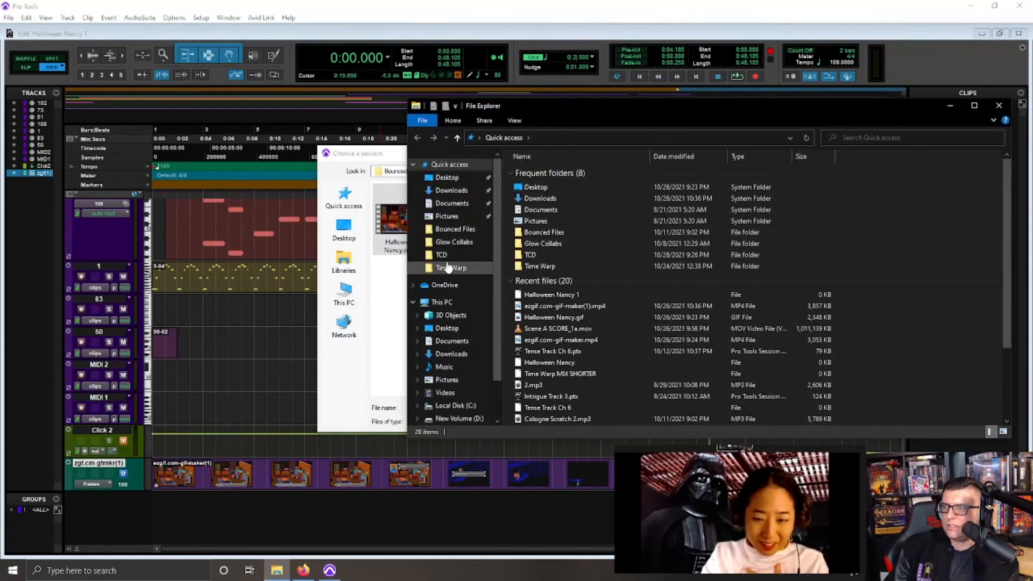
click(447, 257)
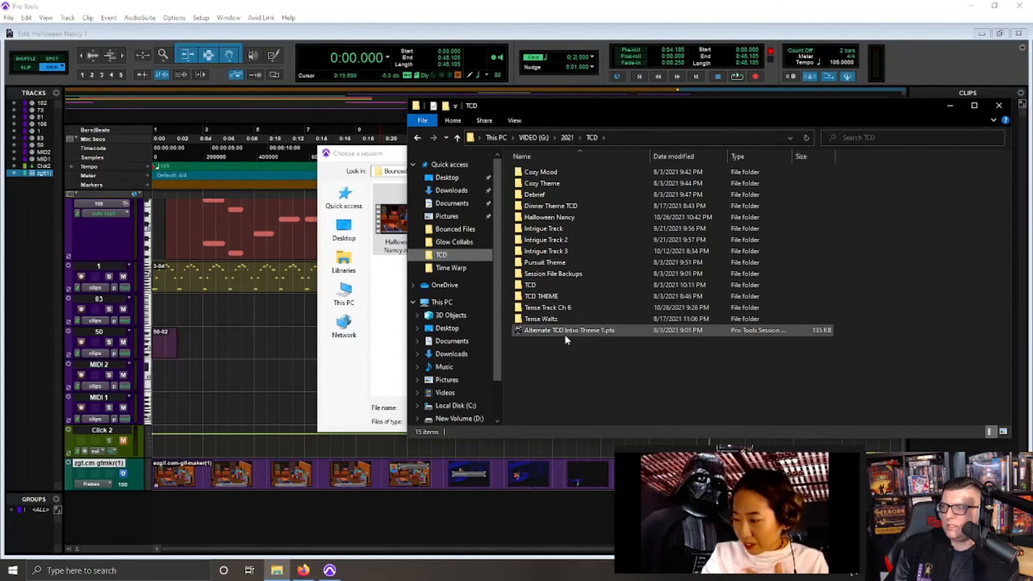
double_click(573, 217)
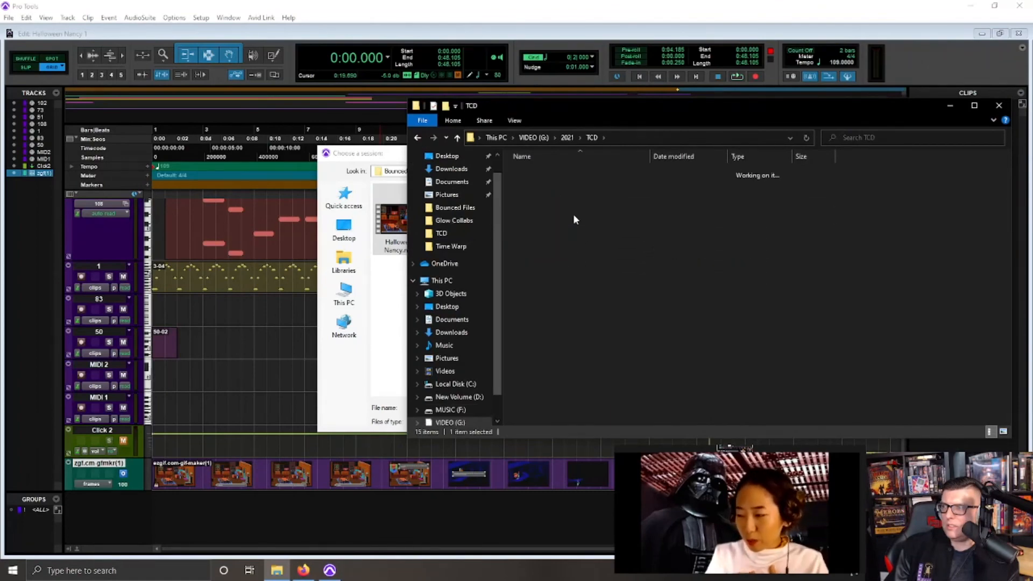
double_click(548, 182)
double_click(548, 186)
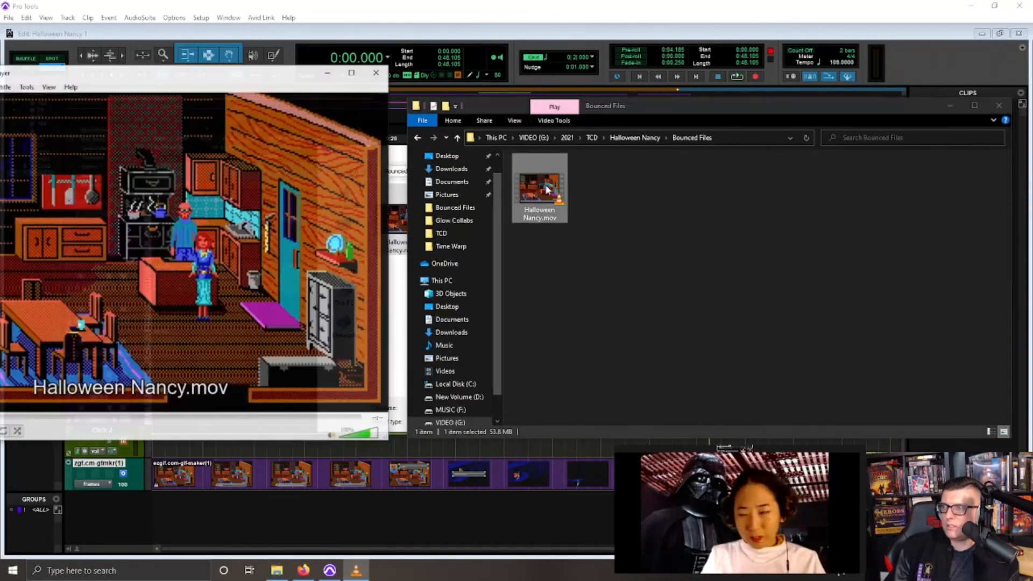
Step: Check the ending of the bounced movie in VLC, then close the player and File Explorer and cancel the session chooser
drag(264, 89, 506, 92)
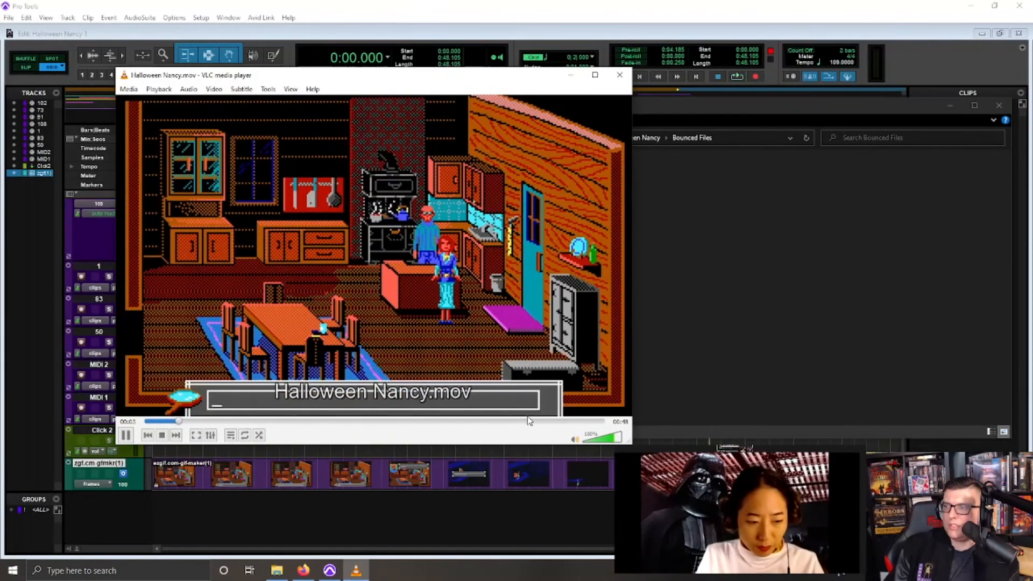
click(549, 421)
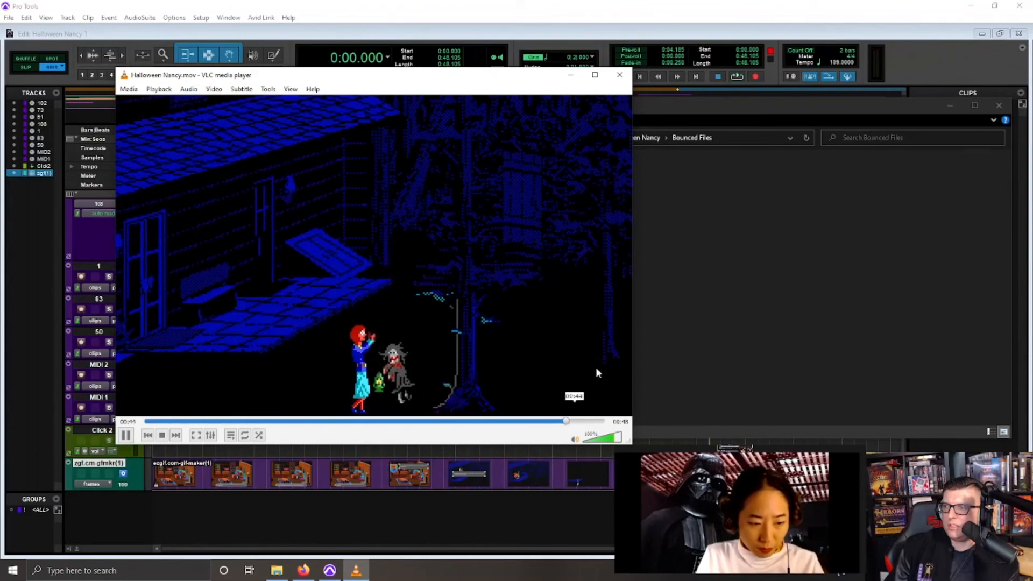
click(620, 74)
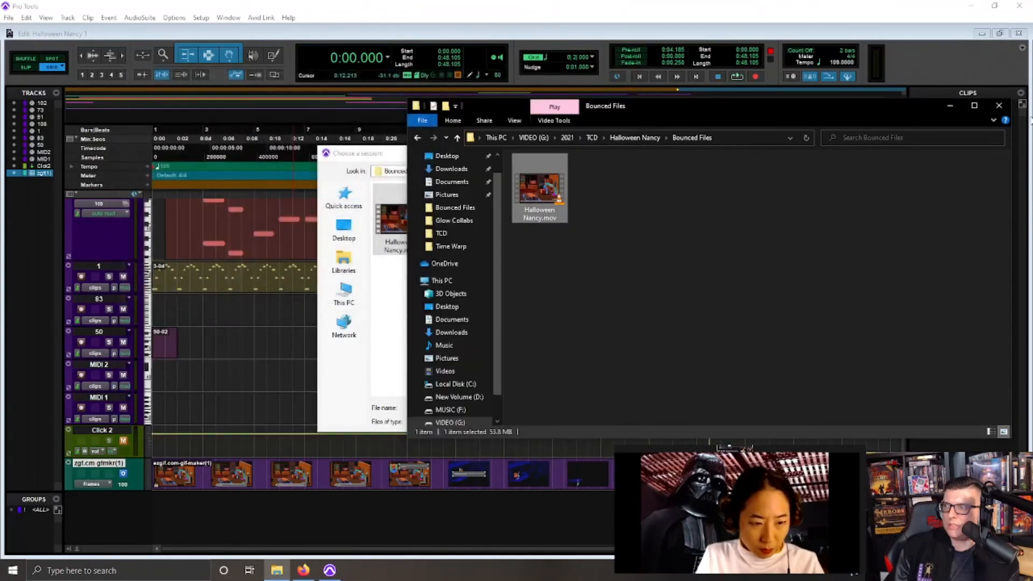
click(1009, 107)
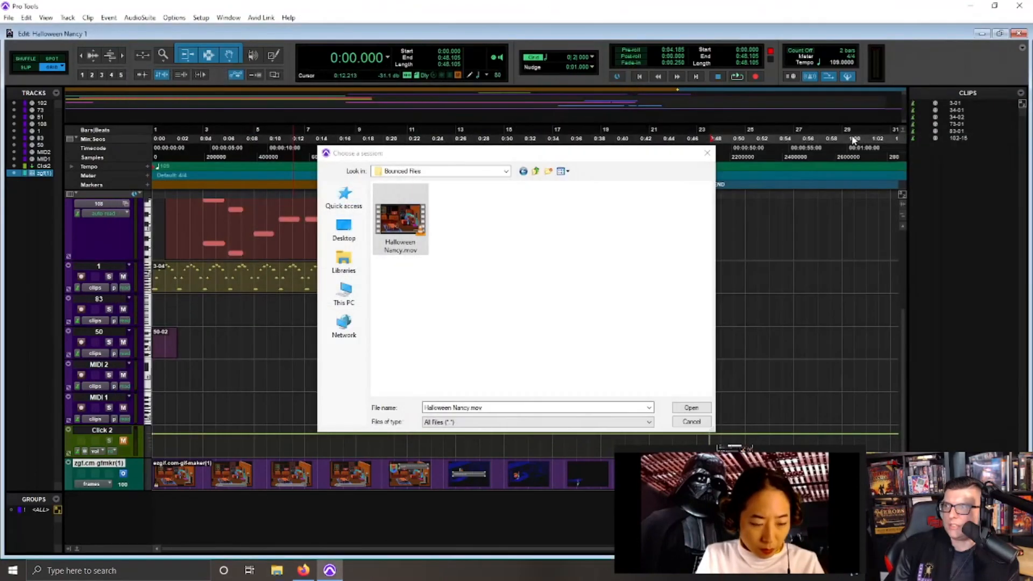
click(697, 422)
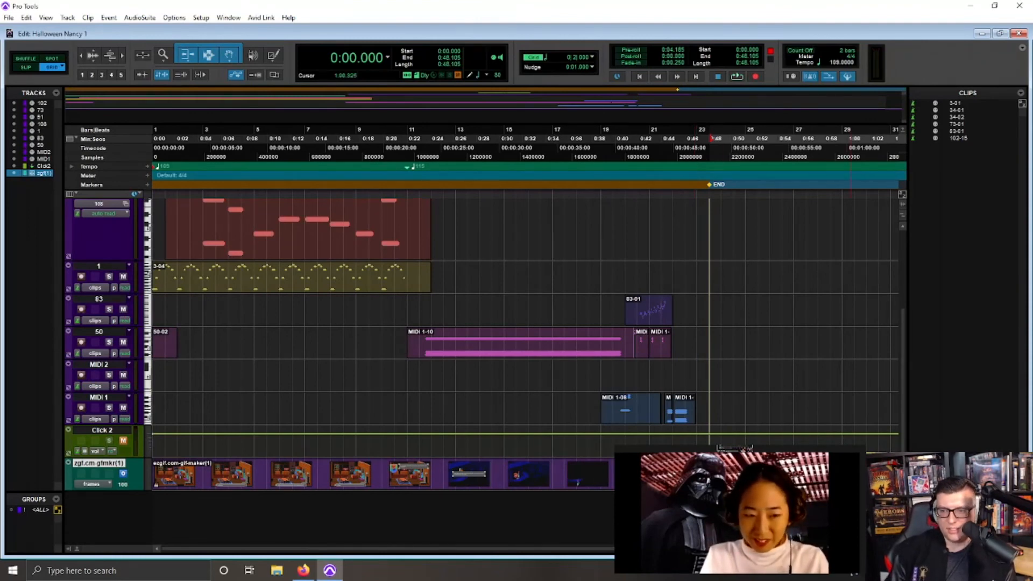
Step: Check the October 2021 dates through the end of the month in the system calendar
click(988, 570)
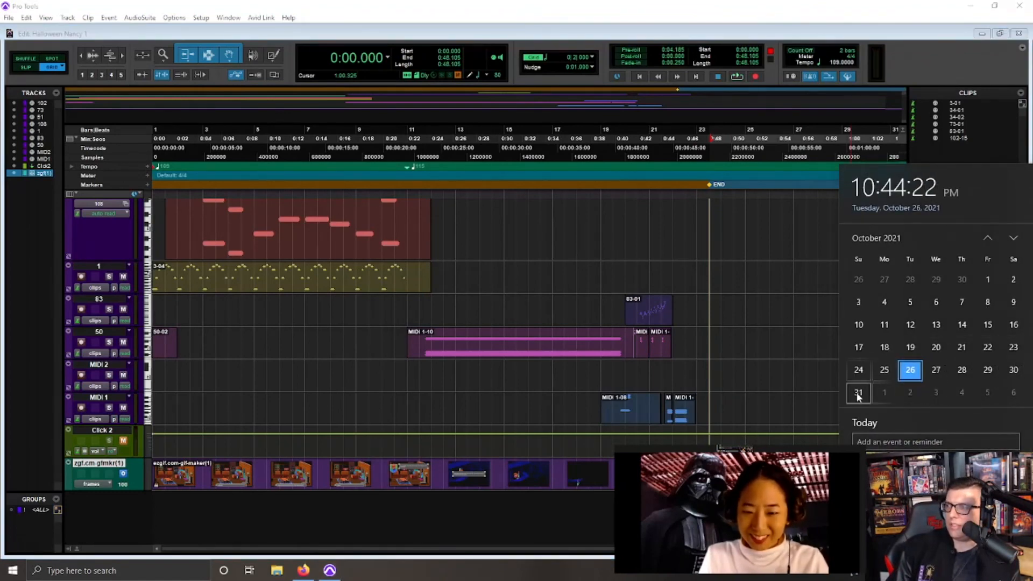
click(988, 570)
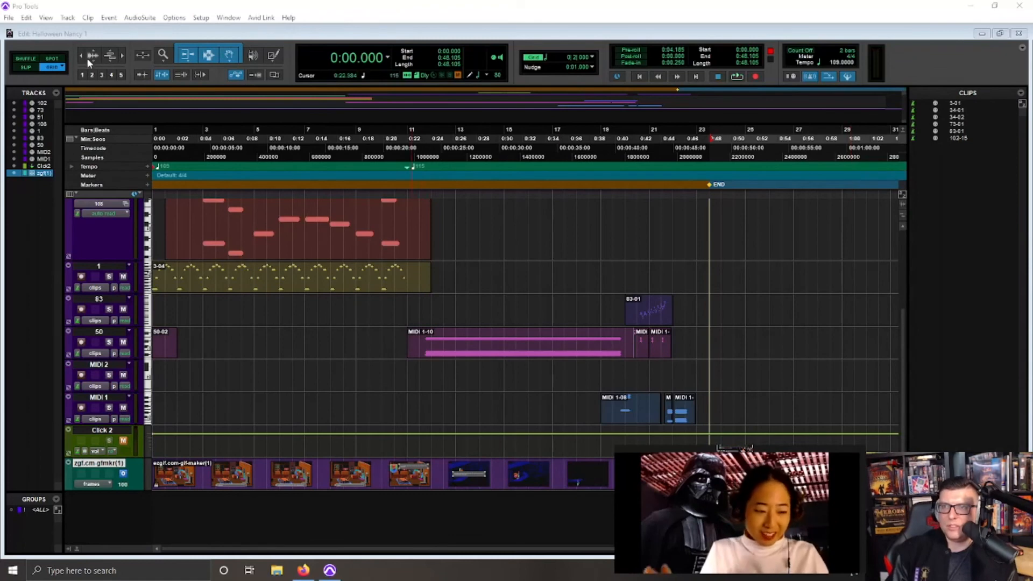
Step: Select the range on track 108 from the END marker back to the start of the session
click(9, 18)
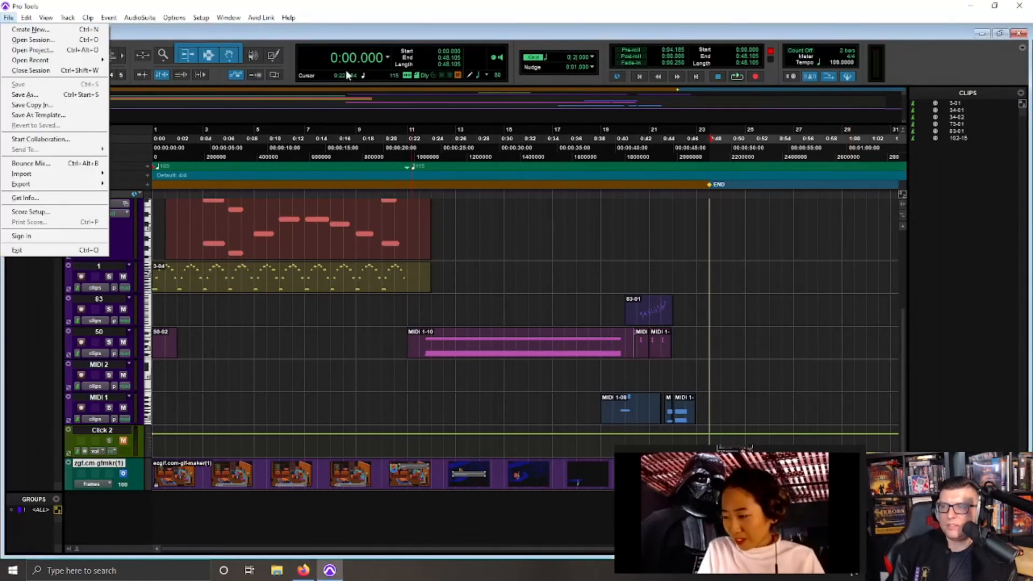
click(359, 40)
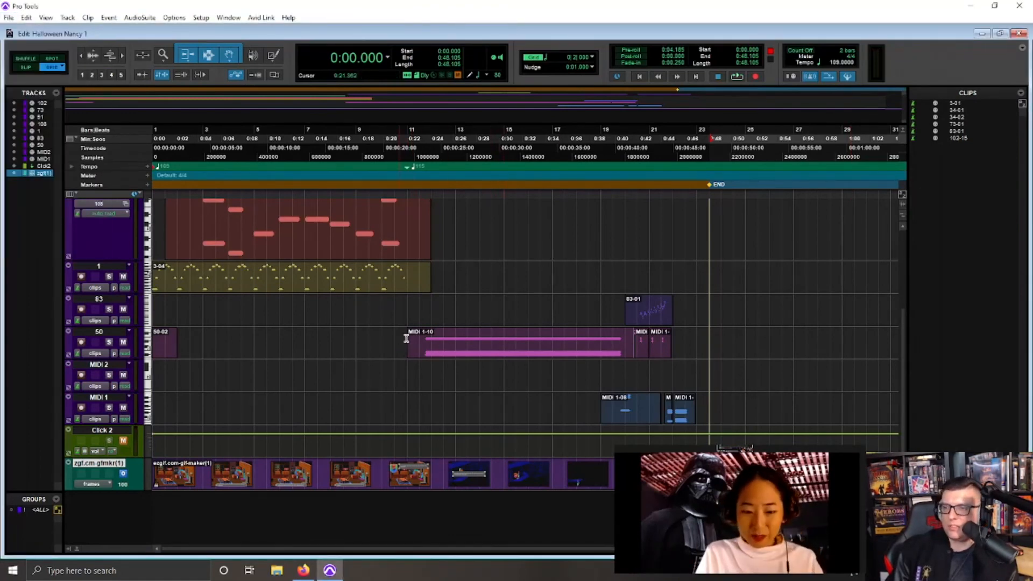
drag(709, 211, 1, 231)
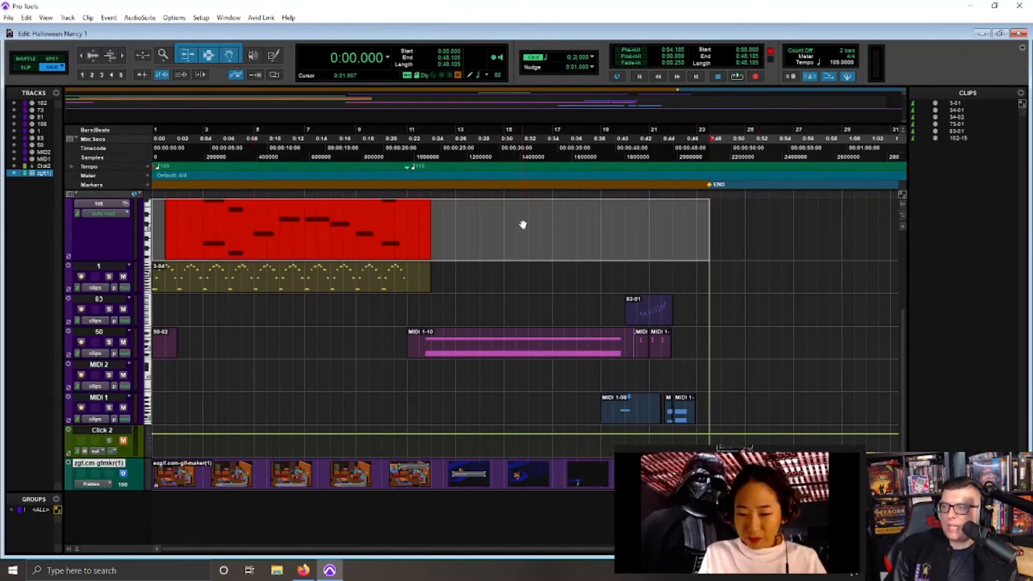
scroll(422, 362, up, 3)
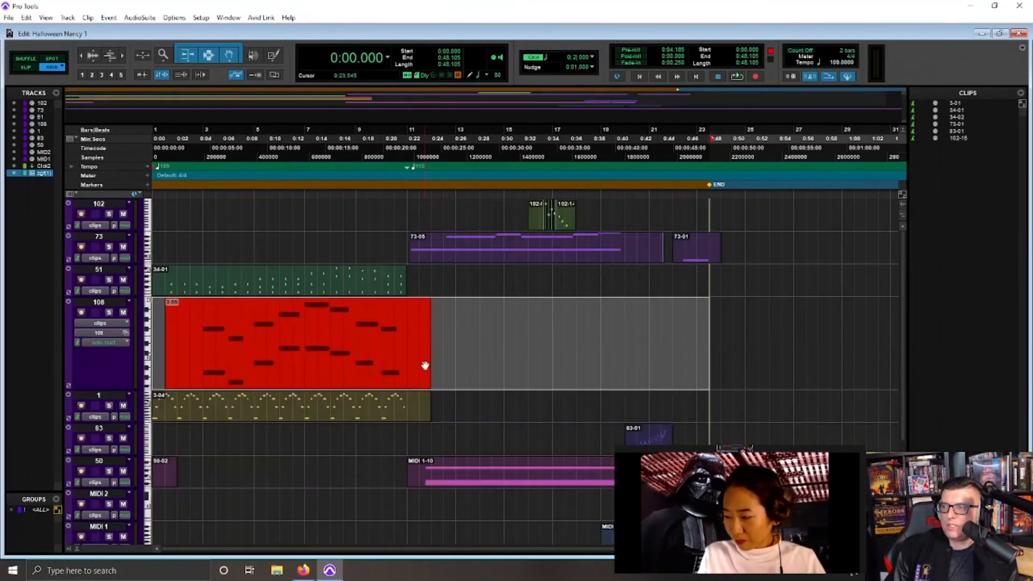
scroll(423, 361, down, 3)
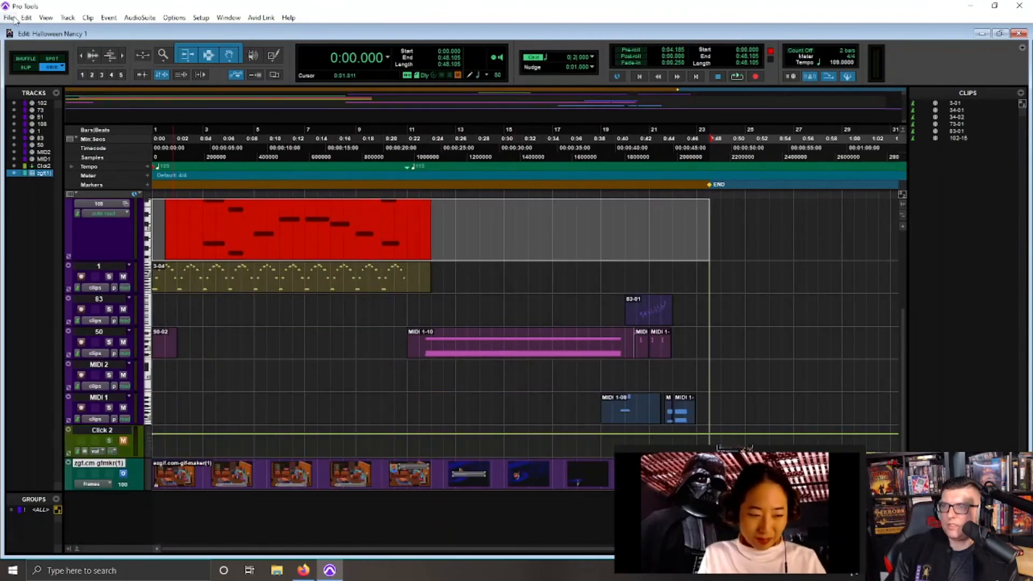